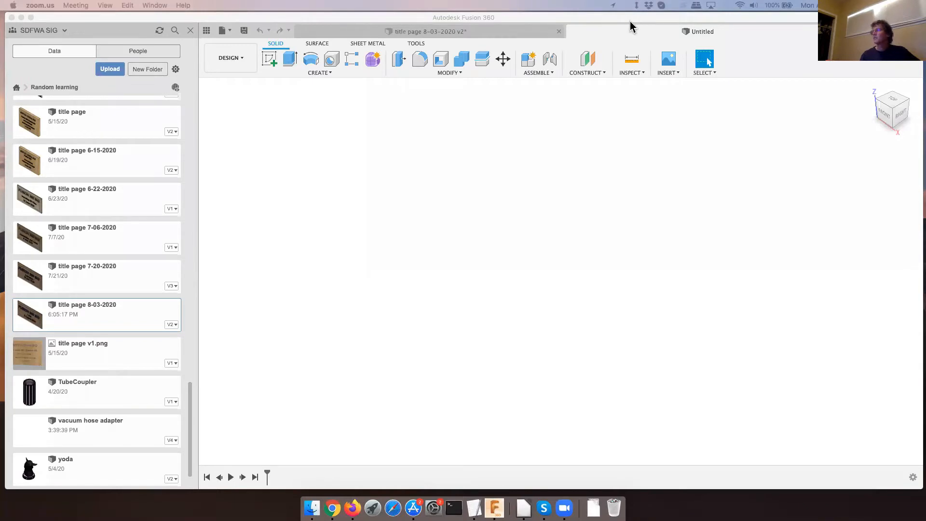
left_click(524, 121)
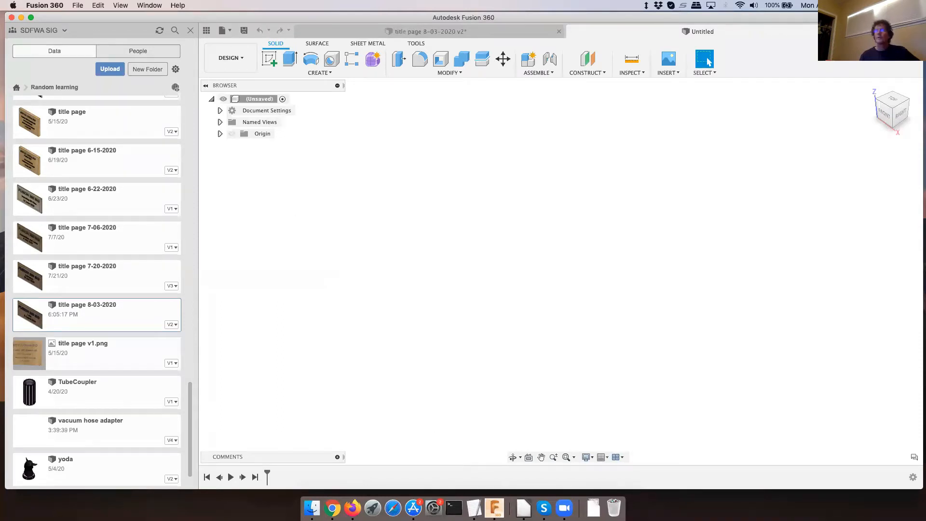
left_click(21, 16)
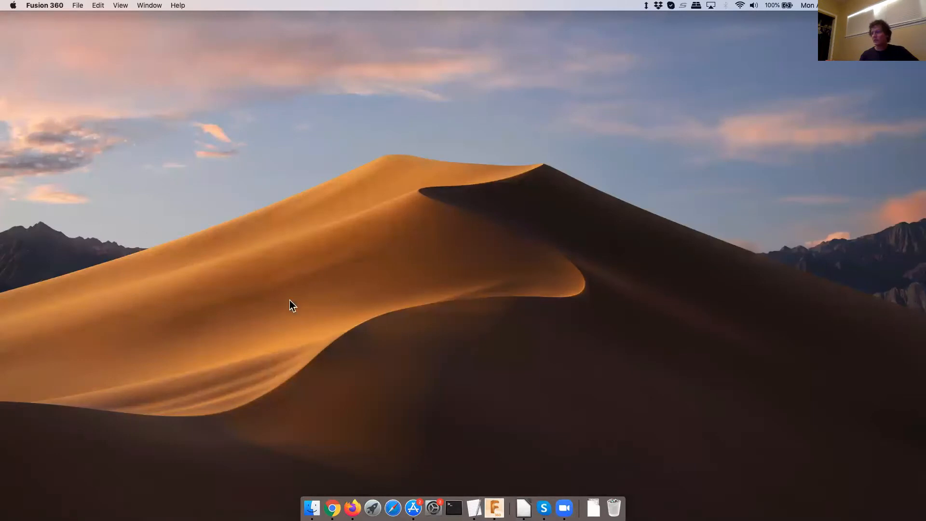
left_click(561, 443)
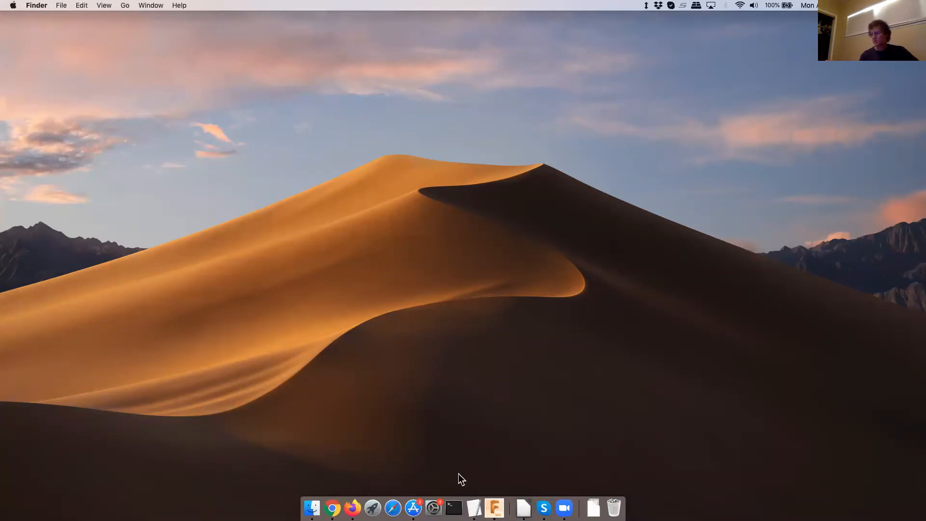
left_click(494, 507)
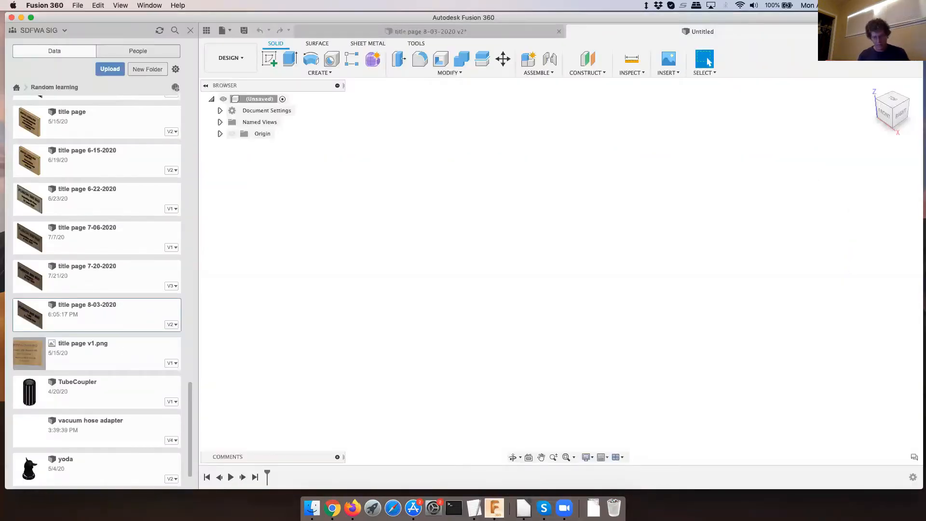
key("super+Tab")
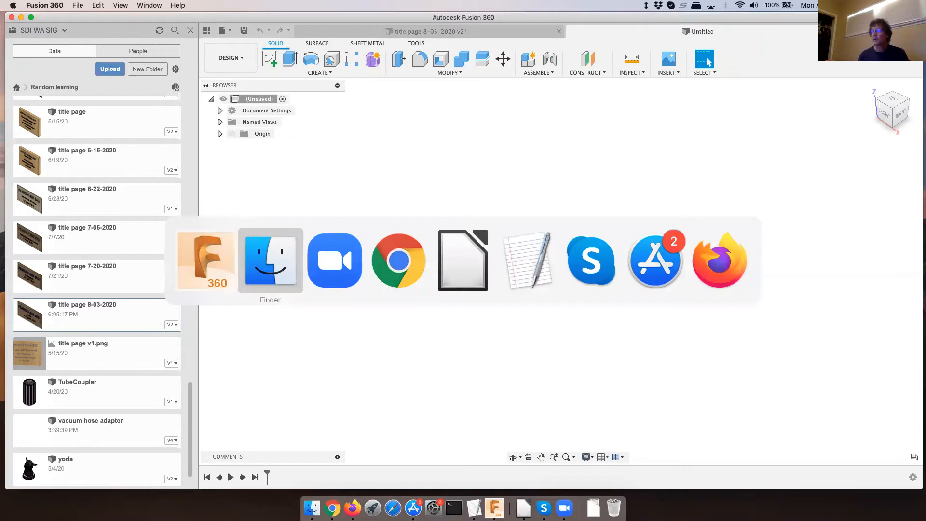
key("super+Tab")
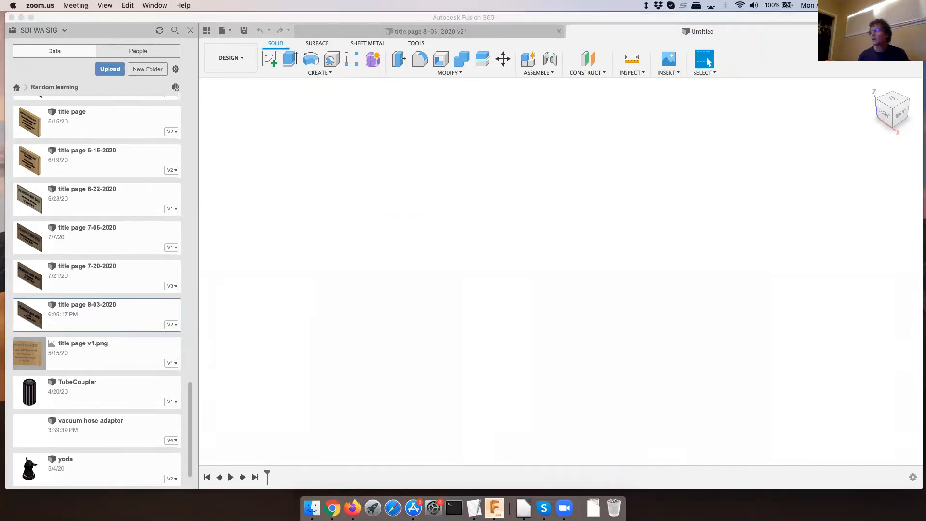
key("super+Tab")
key("super+Tab")
key("super+Tab")
key("super+Tab")
key("super+Tab")
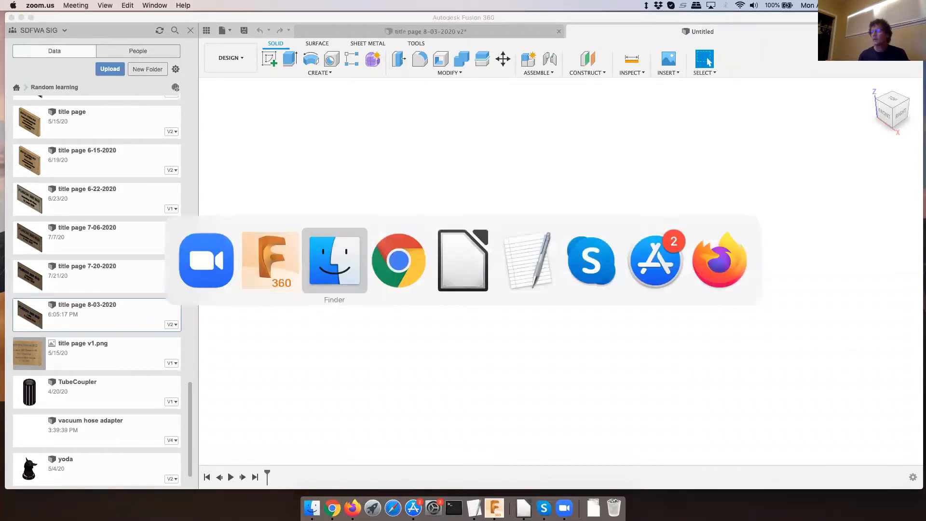
key("super+Tab")
key("super+Tab")
key("super+Tab")
key("super+Tab")
key("super+Tab")
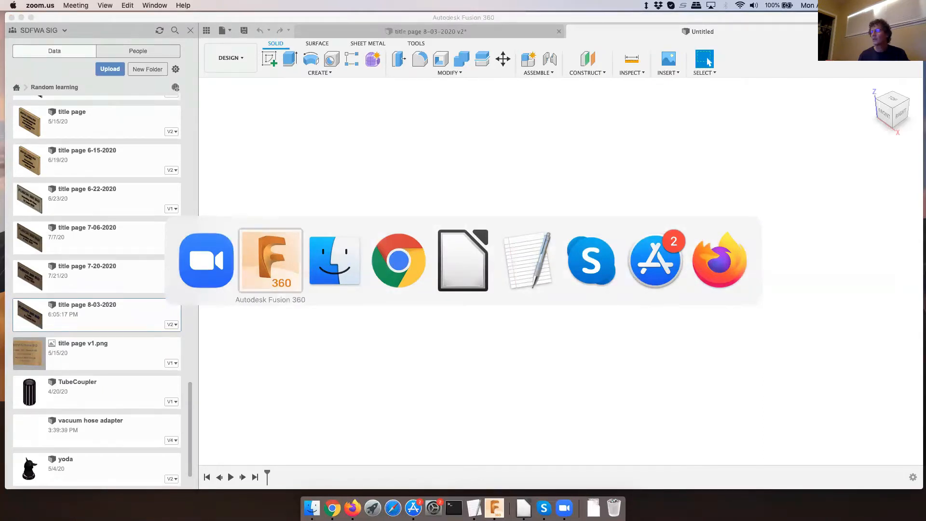
key("super+Tab")
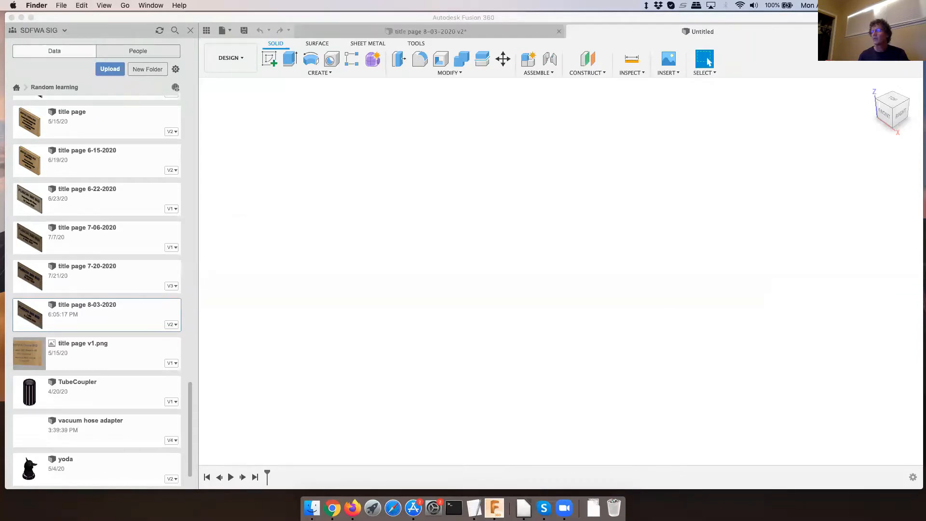
key("super+Tab")
key("super+Tab")
key("super+Tab")
key("super+Tab")
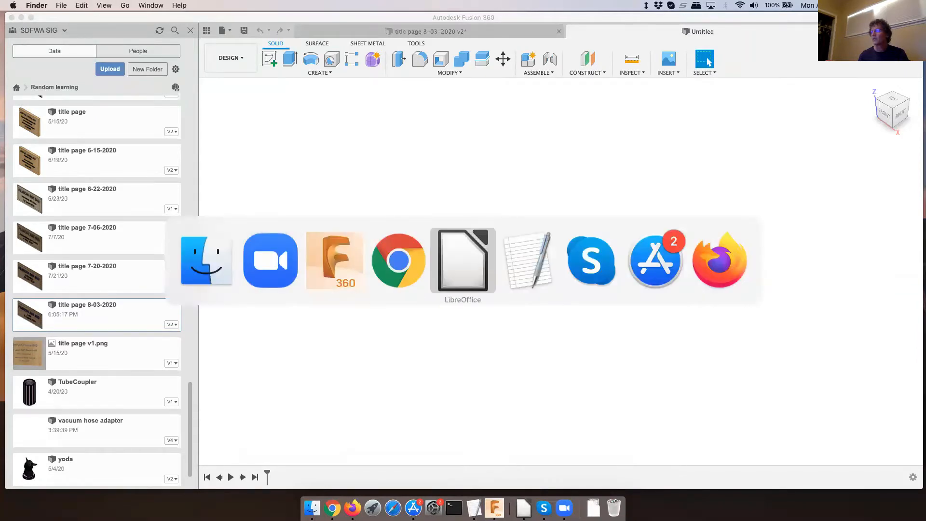
key("super+Tab")
key("super+Tab")
key("super+Tab")
key("super+Tab")
key("super+Tab")
key("super+Tab")
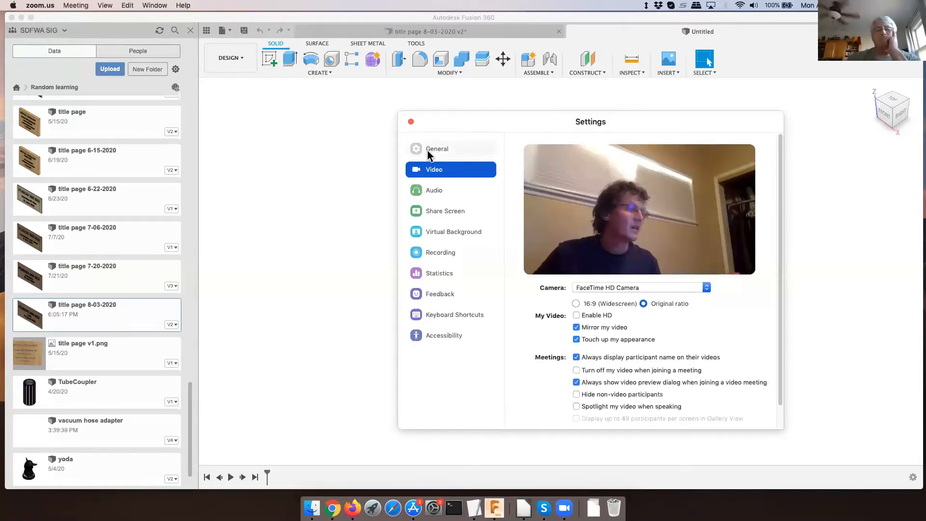
left_click(411, 121)
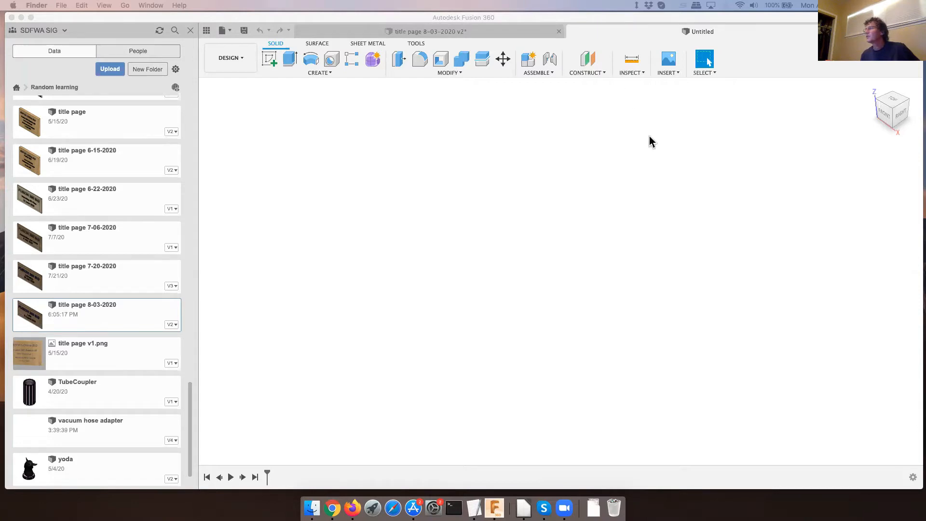
- Sketch a circle about 85 mm in diameter centred on the origin of the horizontal plane and finish the sketch
left_click(477, 161)
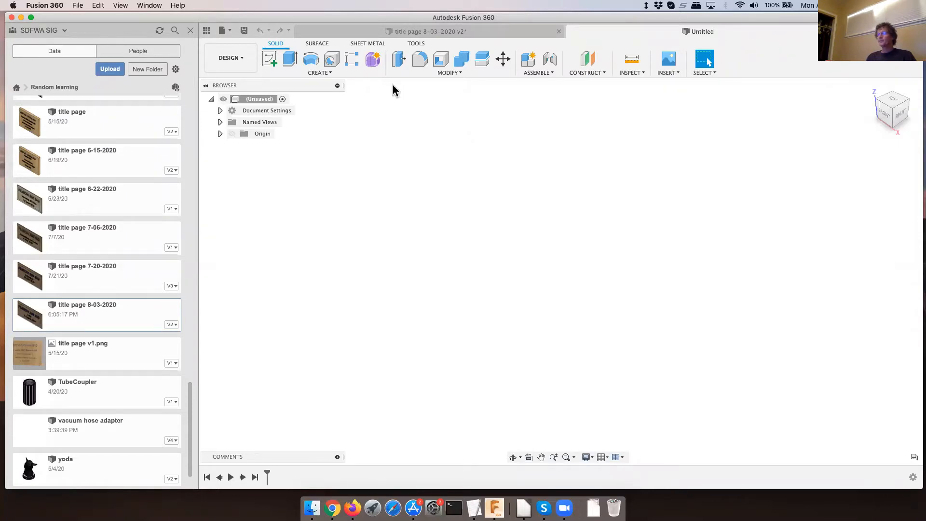
left_click(269, 60)
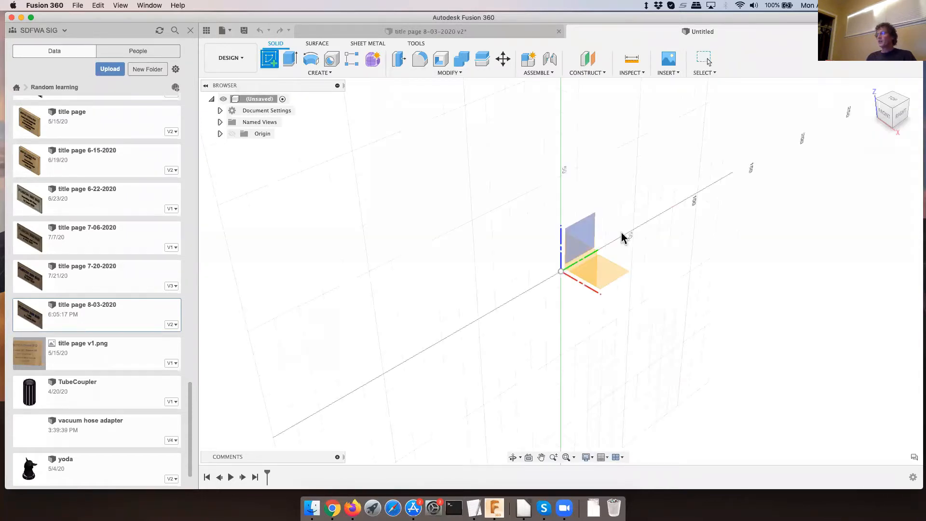
left_click(617, 276)
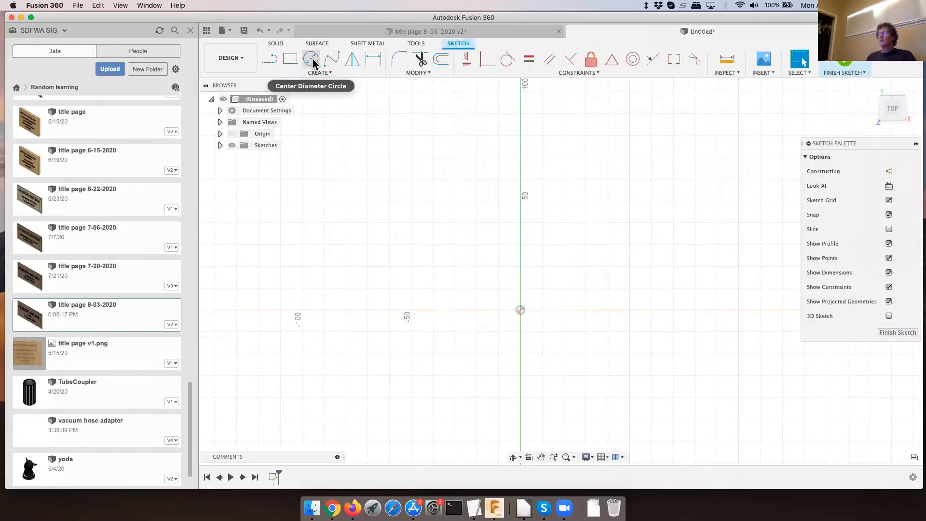
left_click(310, 59)
left_click(520, 310)
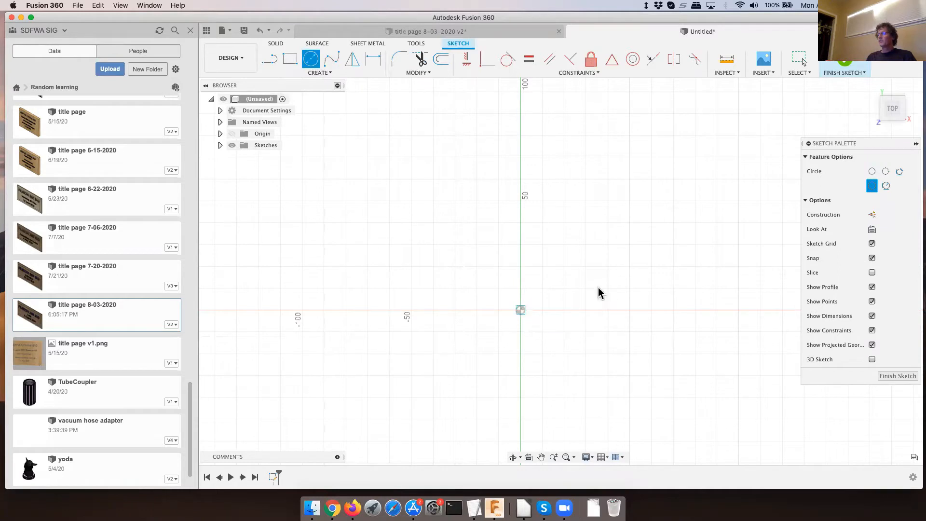
left_click(606, 271)
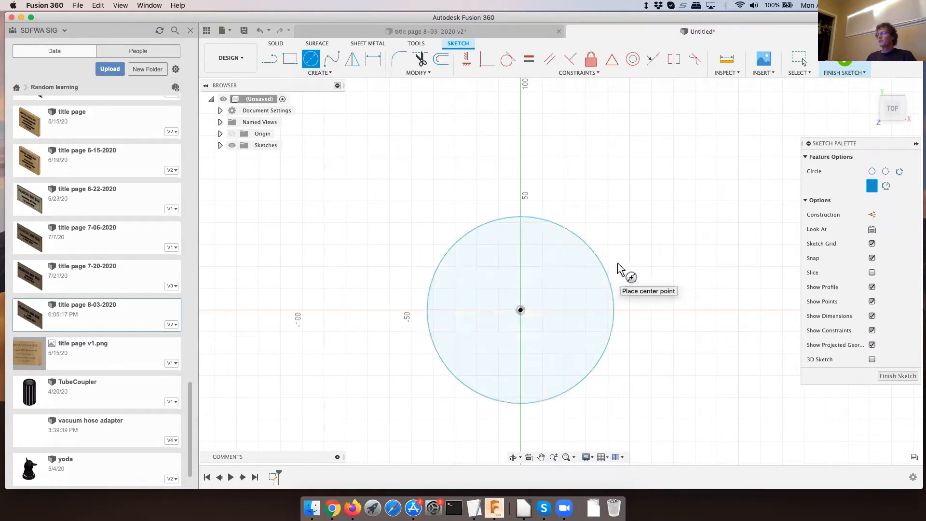
left_click(891, 381)
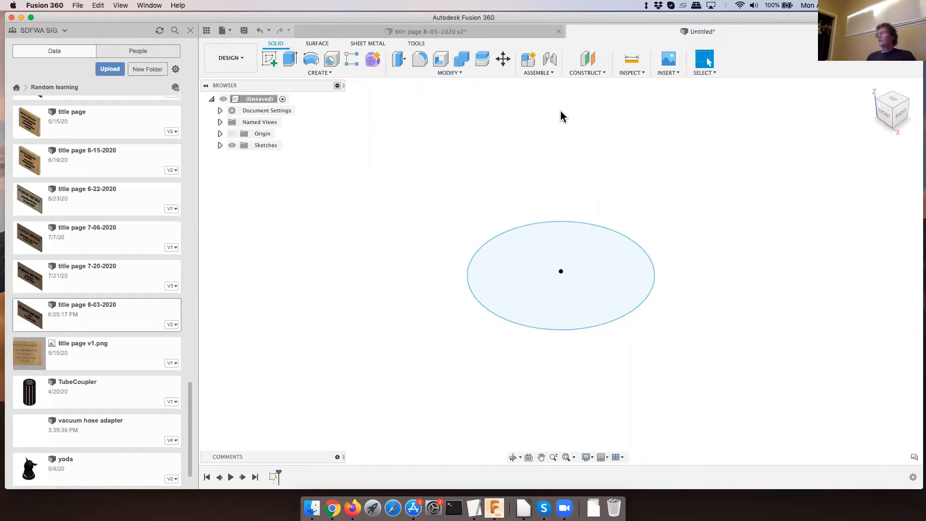
- Create an offset construction plane 200 mm above the circle profile
left_click(589, 73)
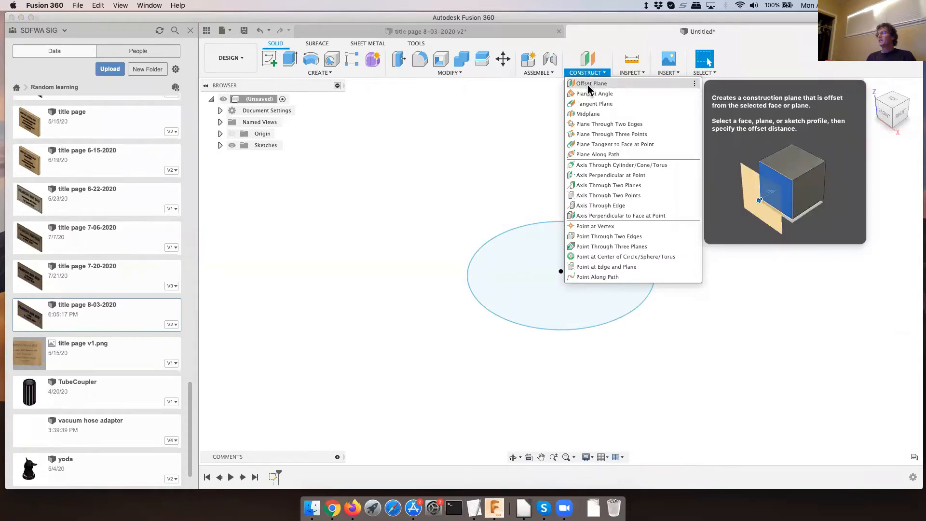
left_click(589, 85)
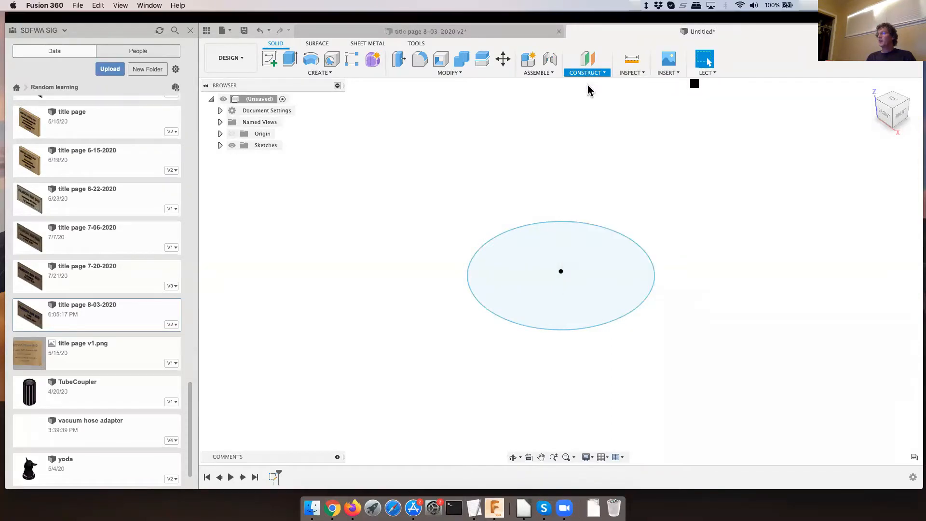
left_click(617, 277)
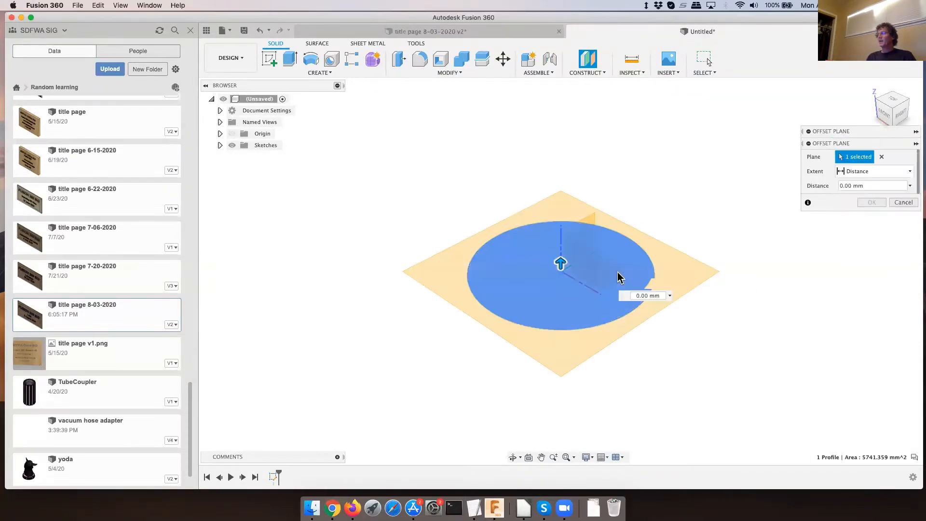
left_click_drag(561, 264, 569, 159)
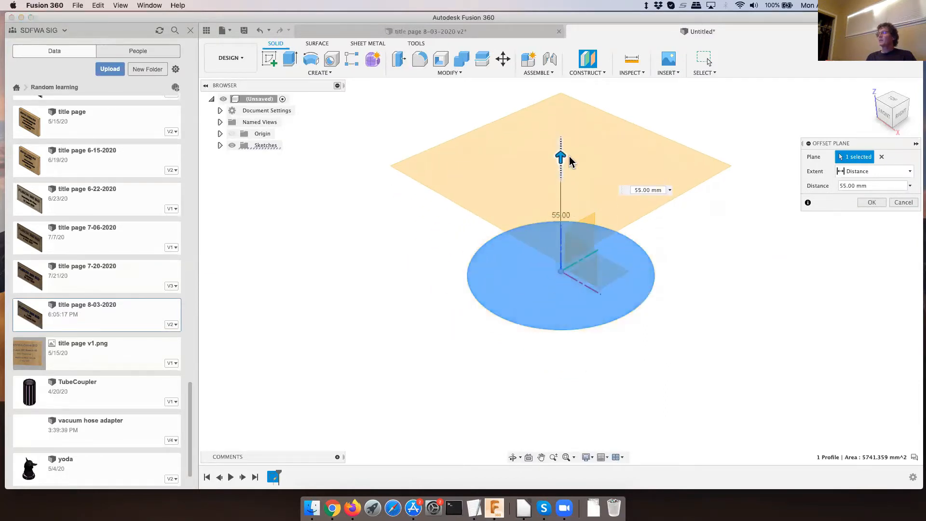
type("200")
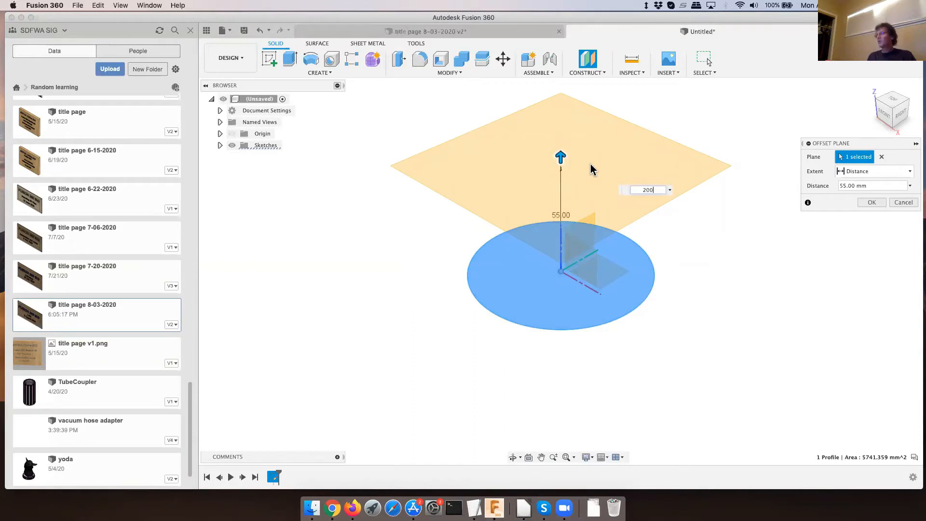
key("Return")
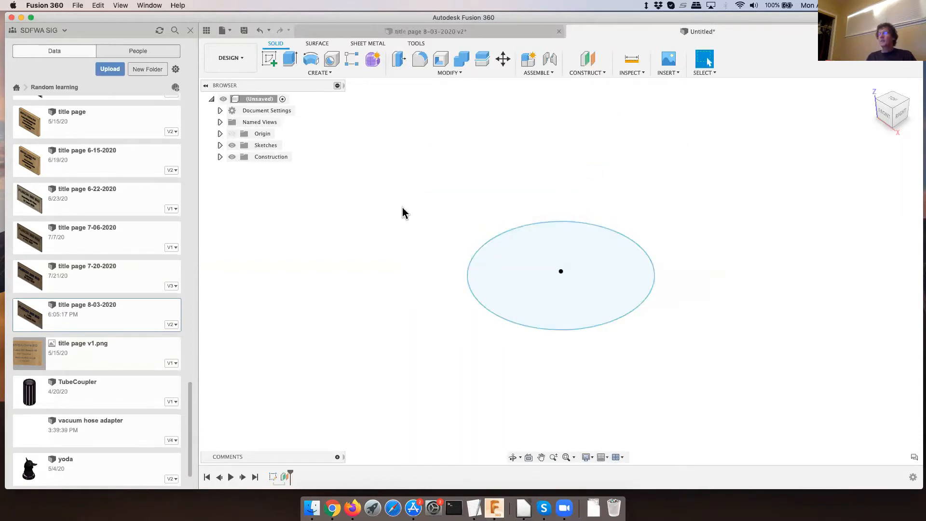
- Sketch a two-point rectangle about 124 by 73 mm over the circle on the offset plane and finish the sketch
left_click(220, 158)
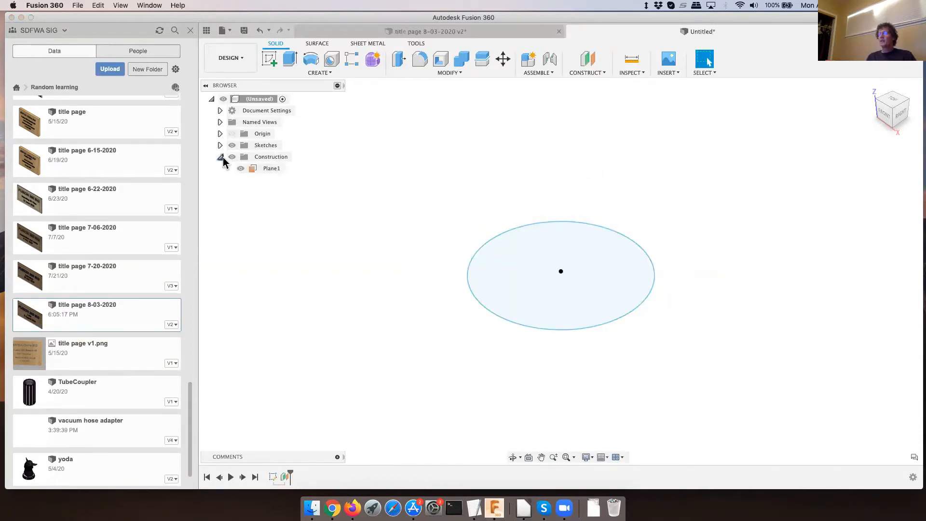
left_click(268, 169)
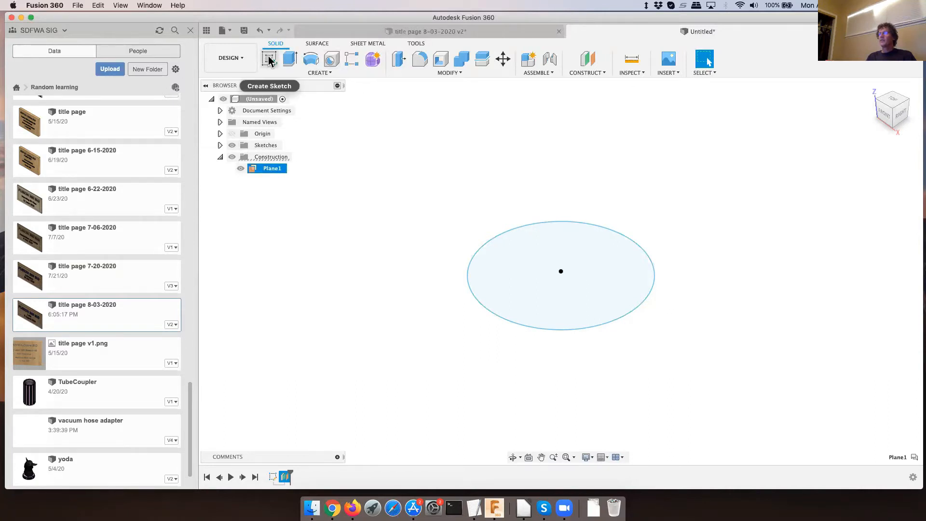
left_click(269, 60)
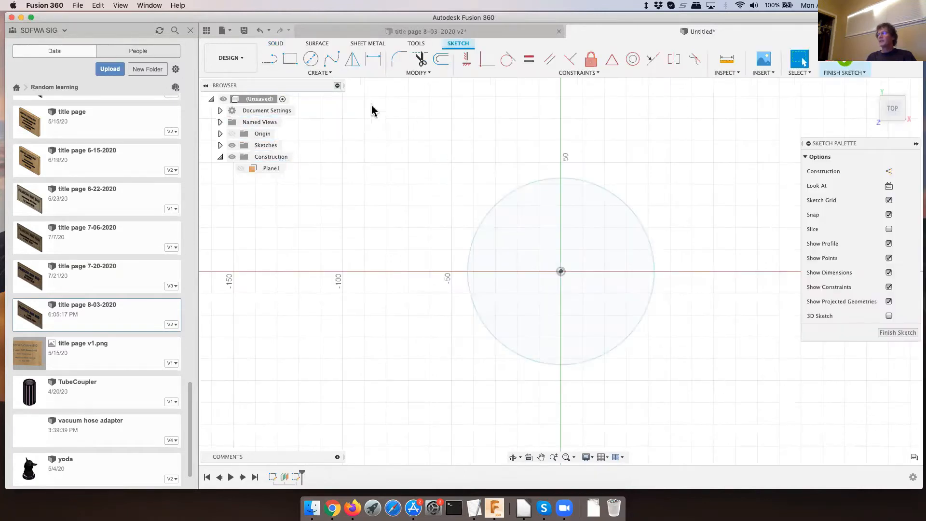
left_click(290, 58)
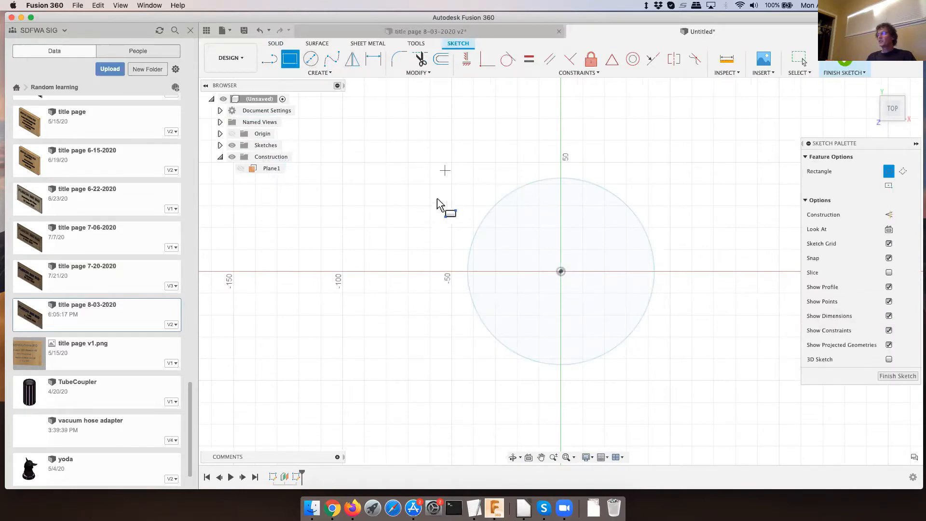
left_click(435, 192)
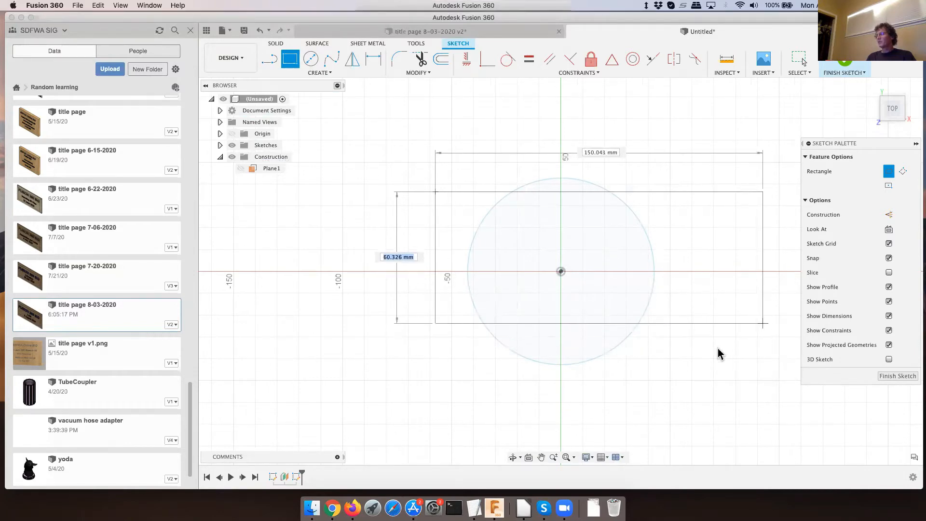
left_click(705, 352)
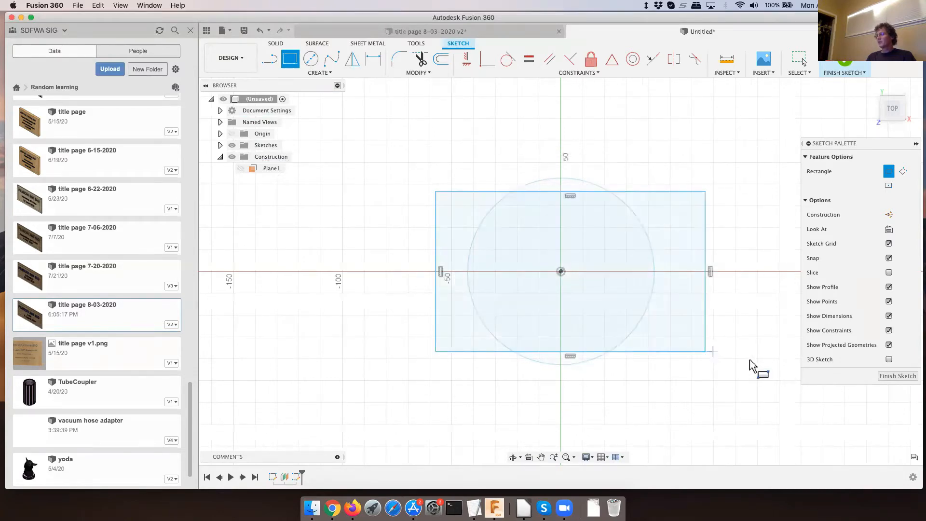
left_click(898, 377)
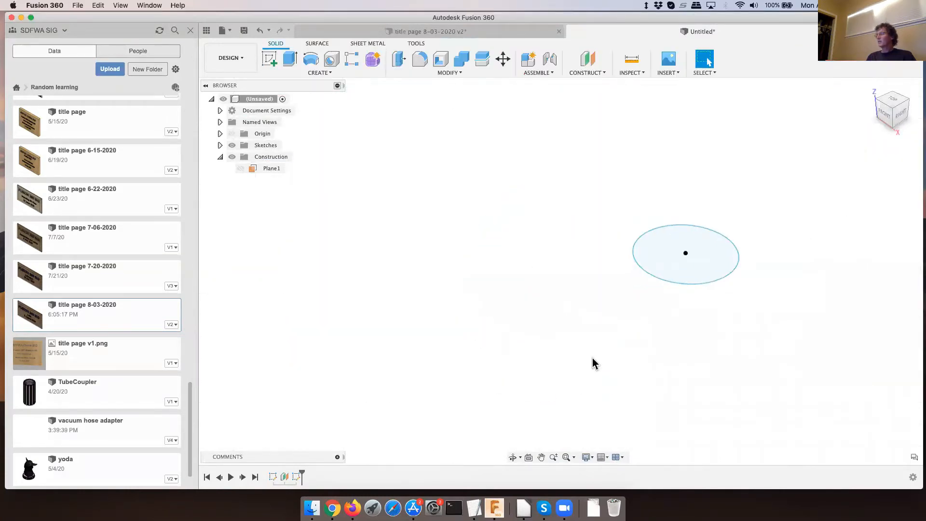
- Loft a solid new body from the circle profile up to the rectangle profile on the offset plane
left_click(642, 288)
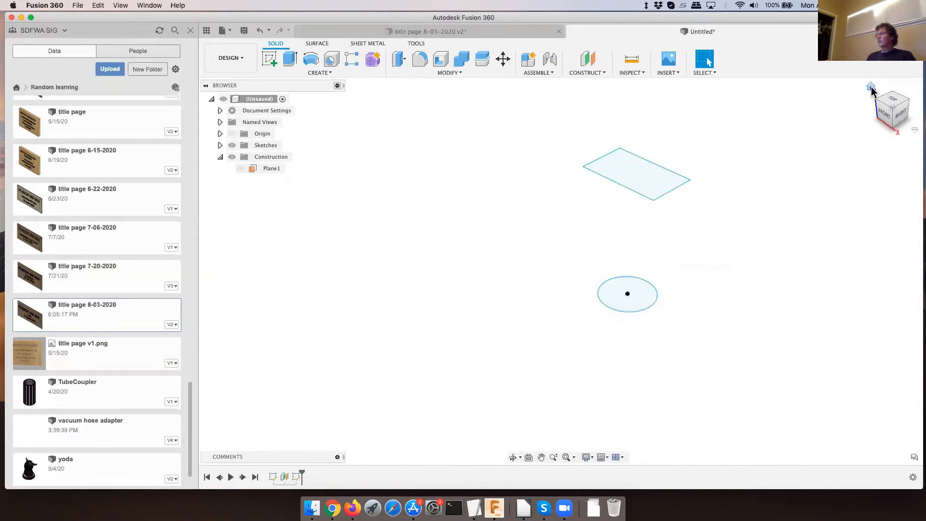
left_click(870, 88)
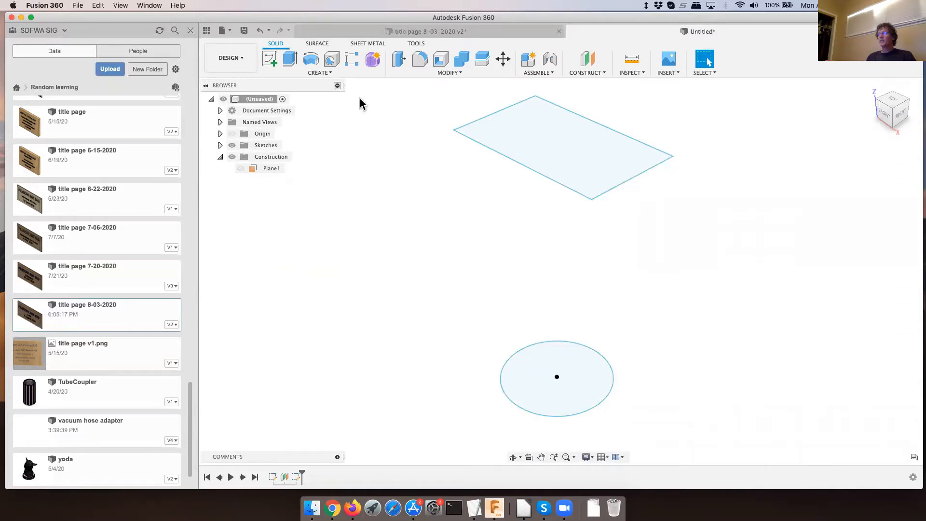
left_click(322, 74)
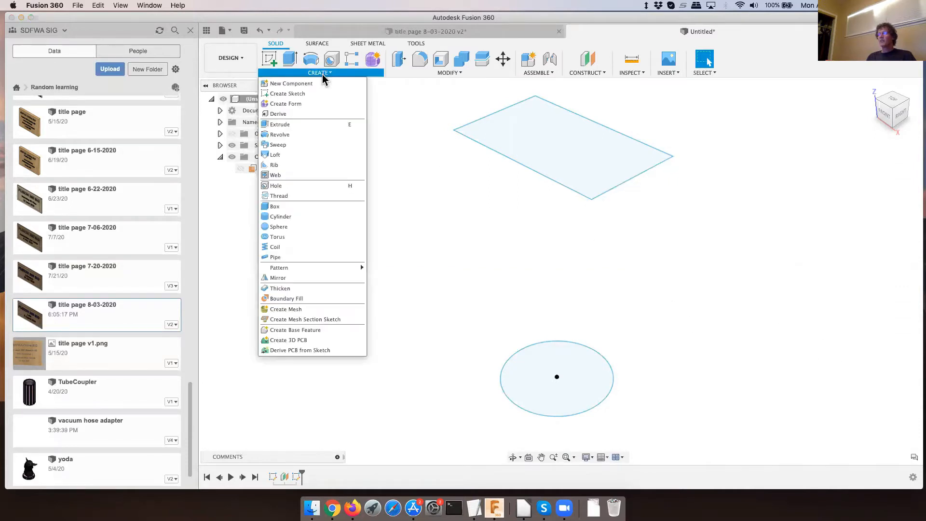
left_click(275, 155)
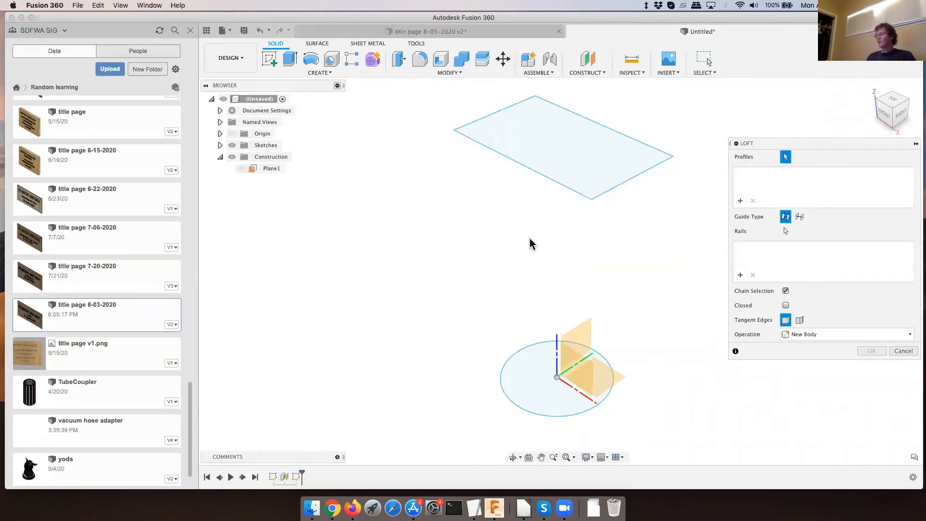
left_click(540, 378)
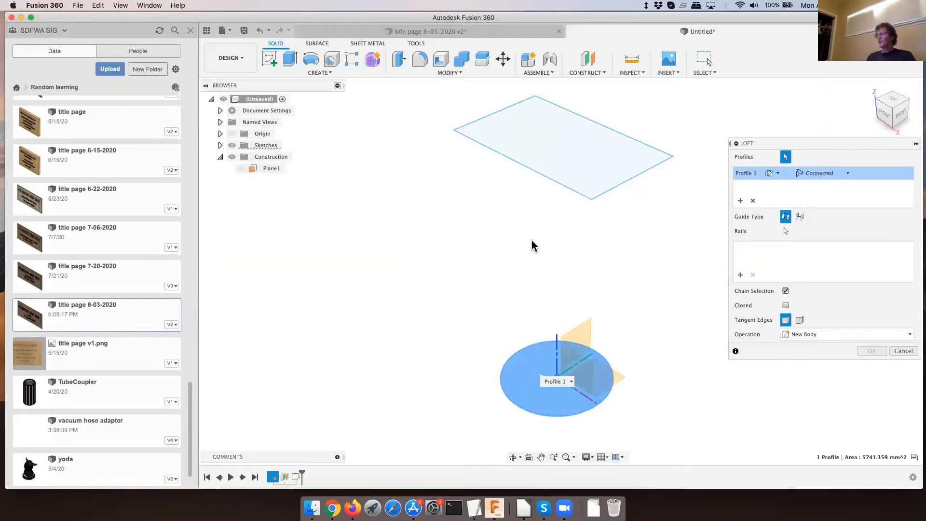
left_click(551, 146)
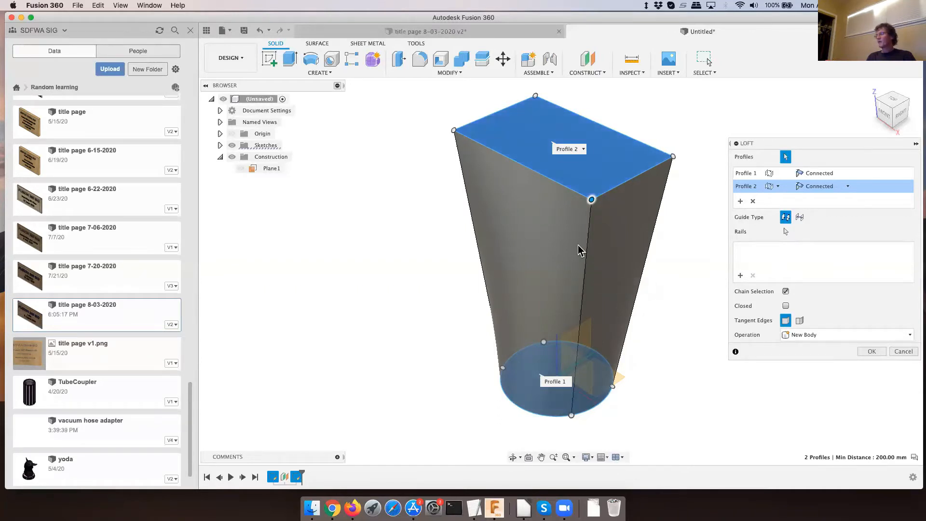
left_click(874, 350)
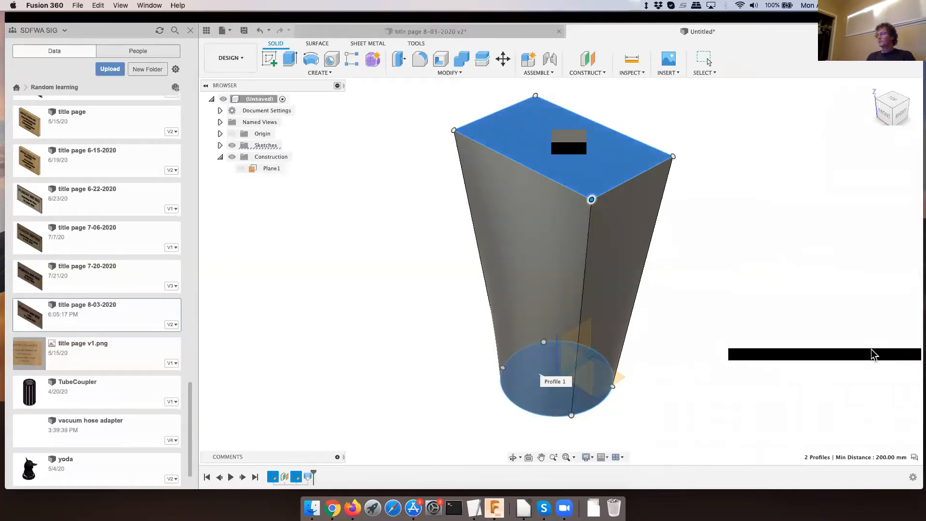
- Show the rectangle sketch and pull one of its short sides outward to widen the top of the loft
mouse_move(623, 308)
middle_mouse_down("shift")
mouse_move(617, 294)
mouse_move(630, 276)
mouse_move(585, 310)
mouse_move(551, 303)
mouse_move(587, 331)
mouse_move(630, 310)
mouse_move(640, 316)
middle_mouse_up("shift")
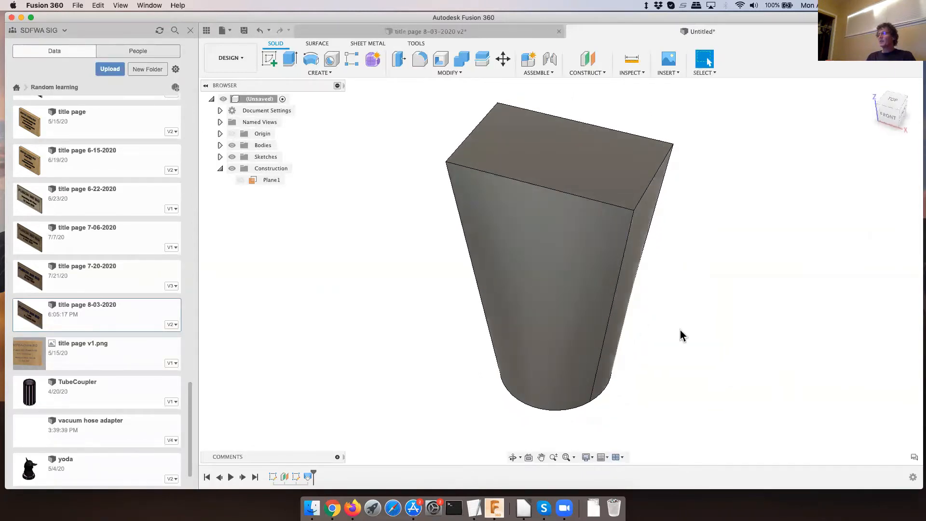
left_click(220, 158)
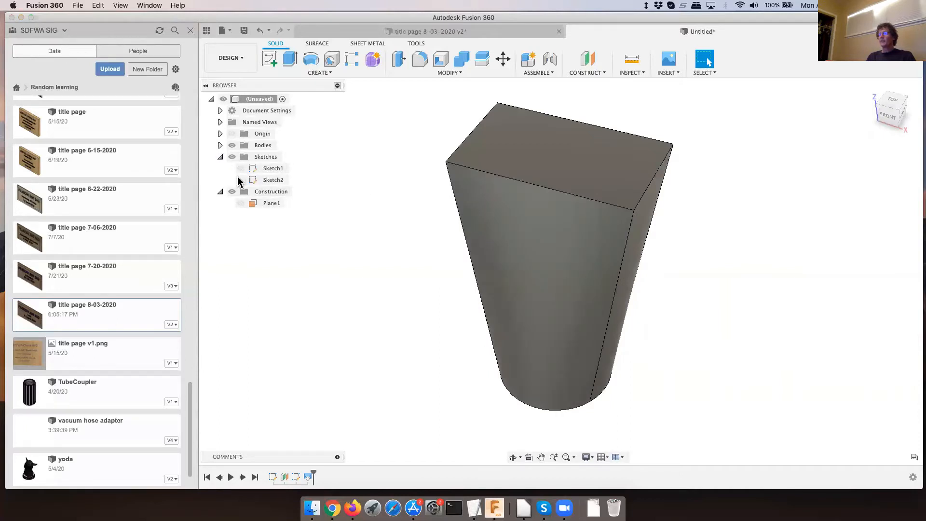
left_click(240, 180)
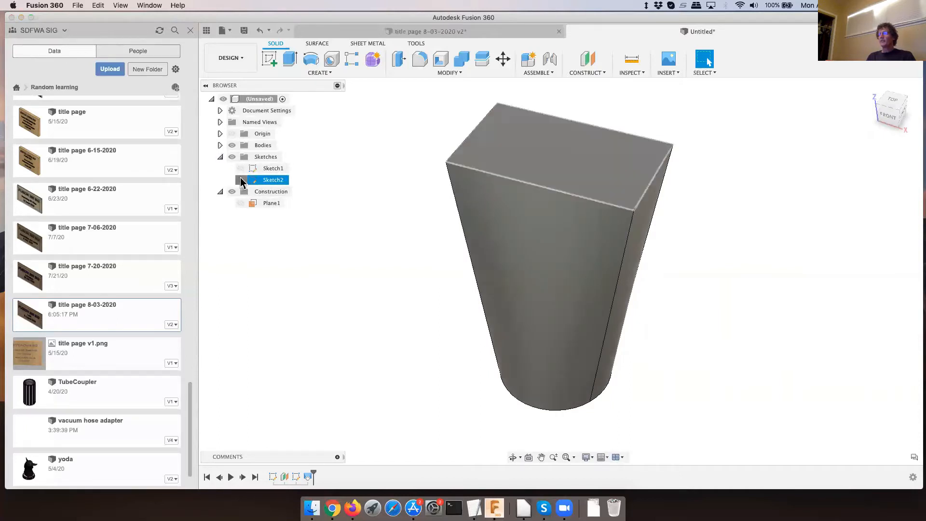
left_click(656, 183)
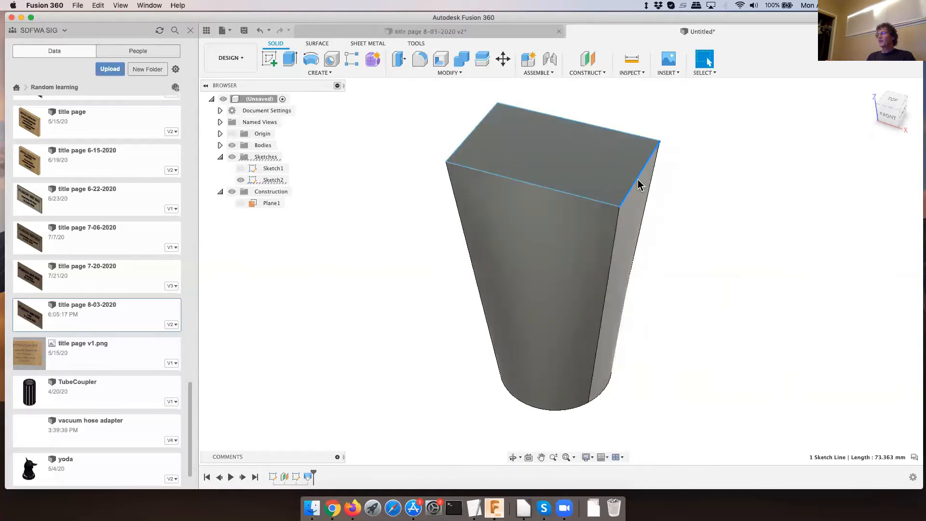
mouse_move(641, 182)
left_mouse_down()
mouse_move(699, 205)
mouse_move(691, 203)
left_mouse_up()
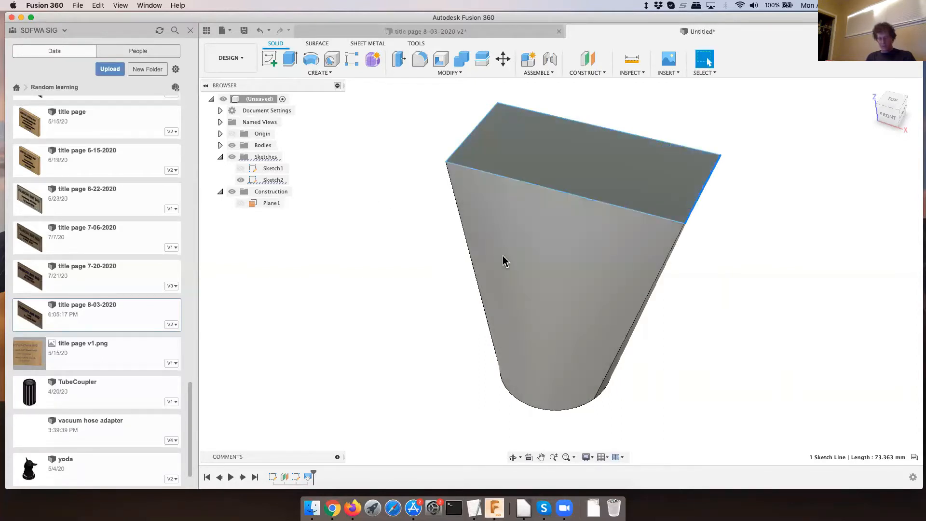
- Edit the loft feature, make the rectangle Profile 1, and set its end condition to Direction
middle_click_drag(548, 264, 538, 244, "shift")
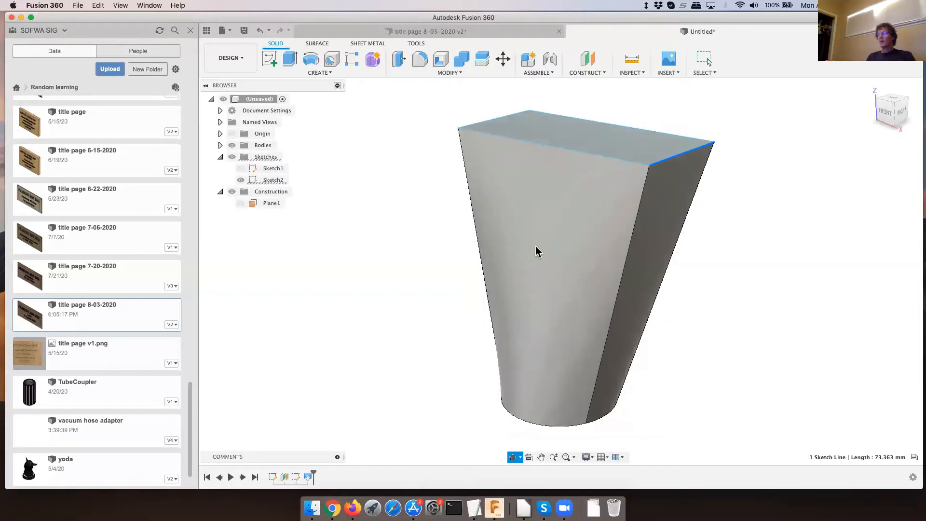
right_click(307, 479)
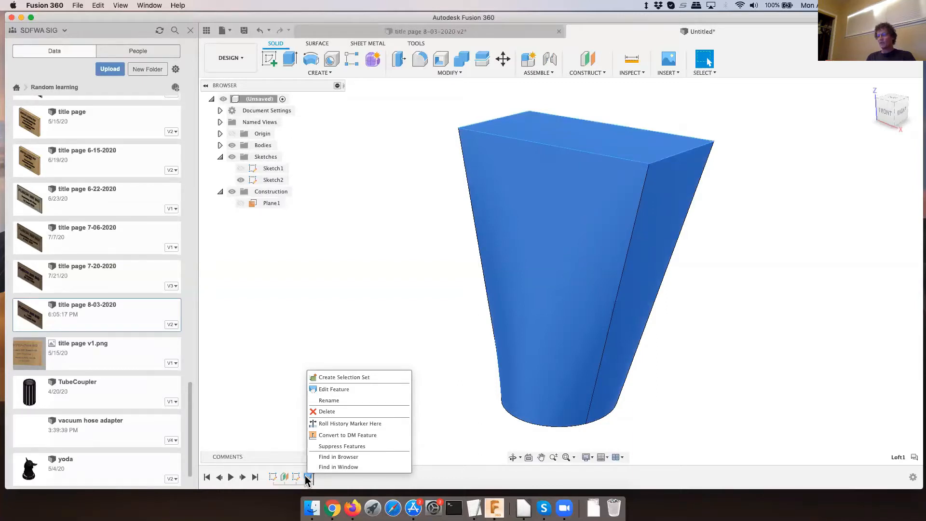
left_click(326, 391)
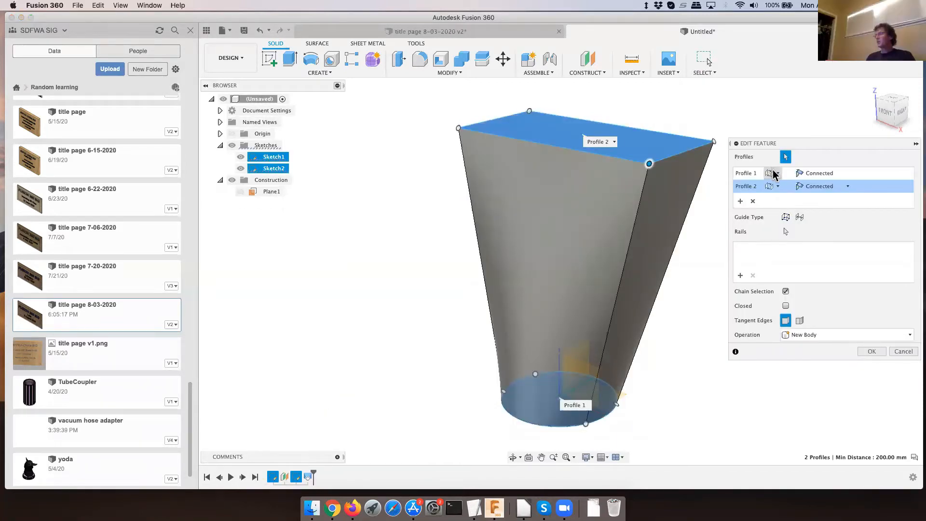
left_click(776, 187)
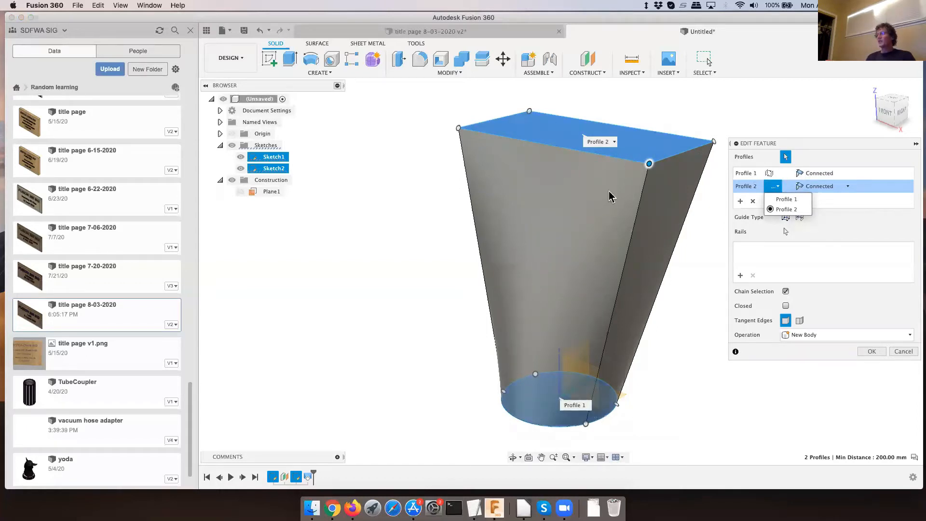
left_click(615, 142)
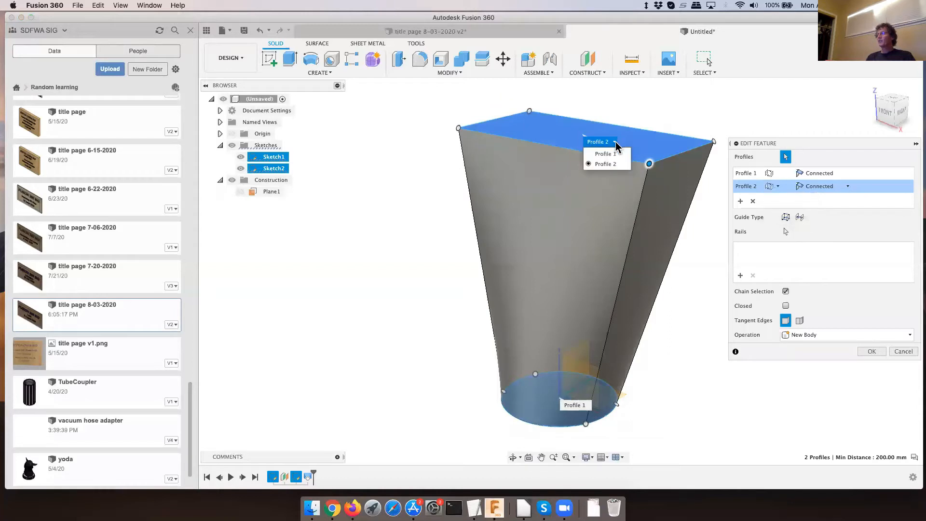
left_click(606, 153)
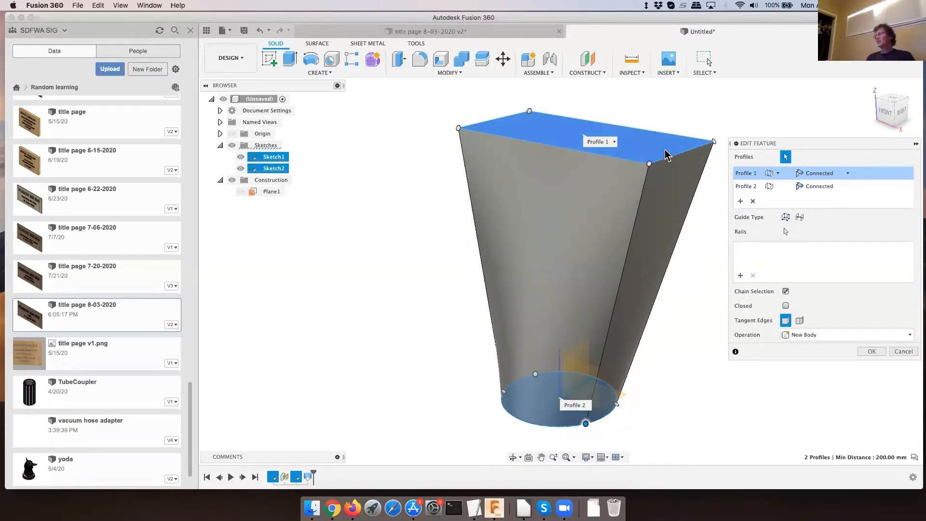
left_click(614, 142)
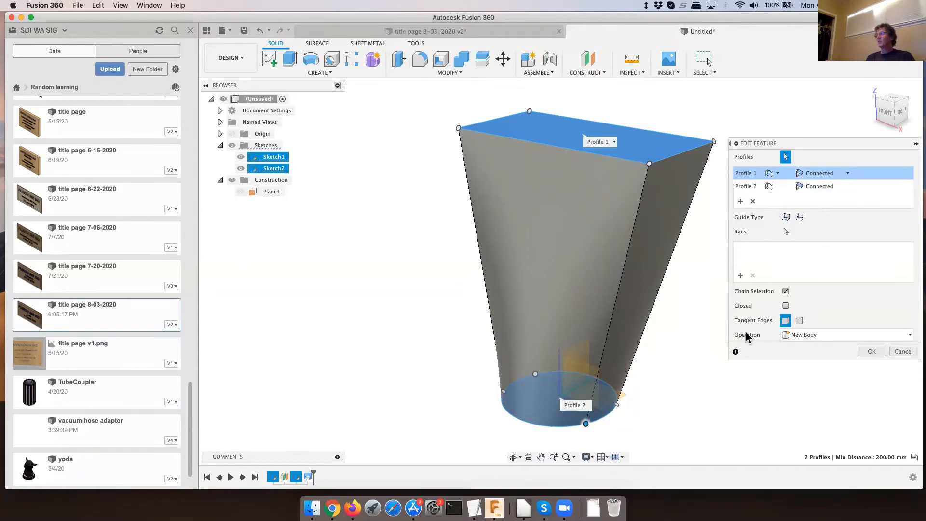
left_click(586, 423)
left_click(847, 175)
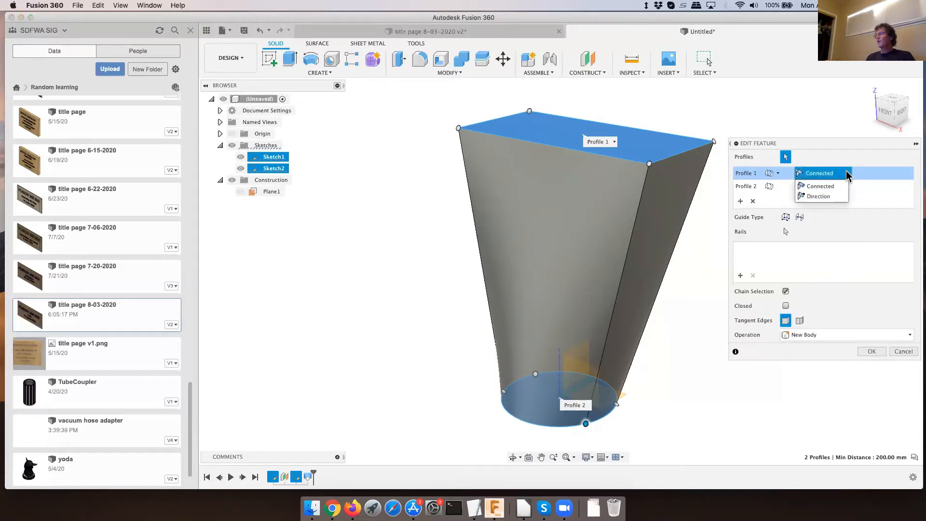
left_click(823, 197)
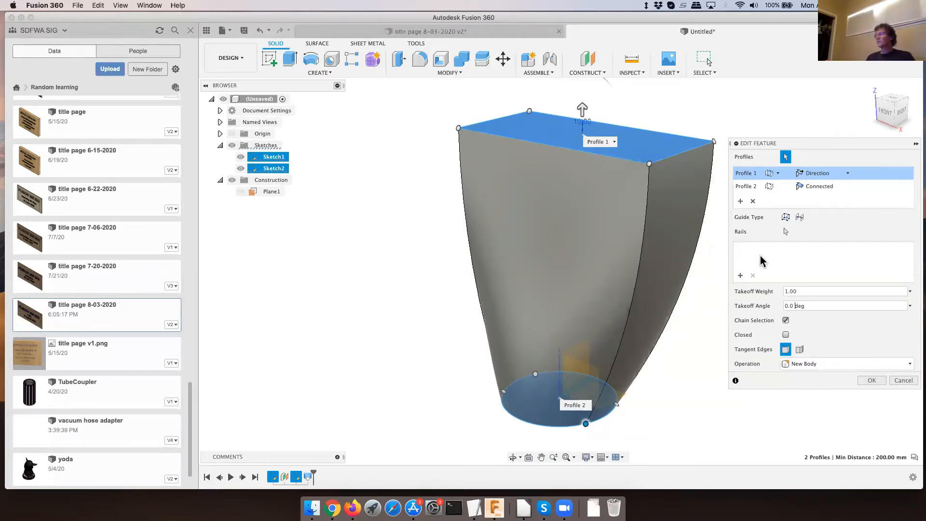
- Try a takeoff weight of 10 on the rectangle profile and restore it to 1
left_click(788, 292)
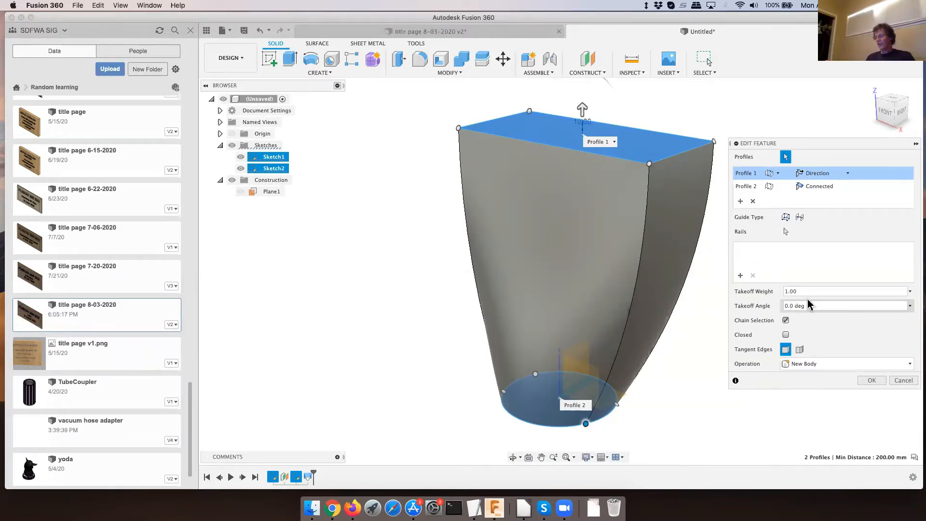
type("0")
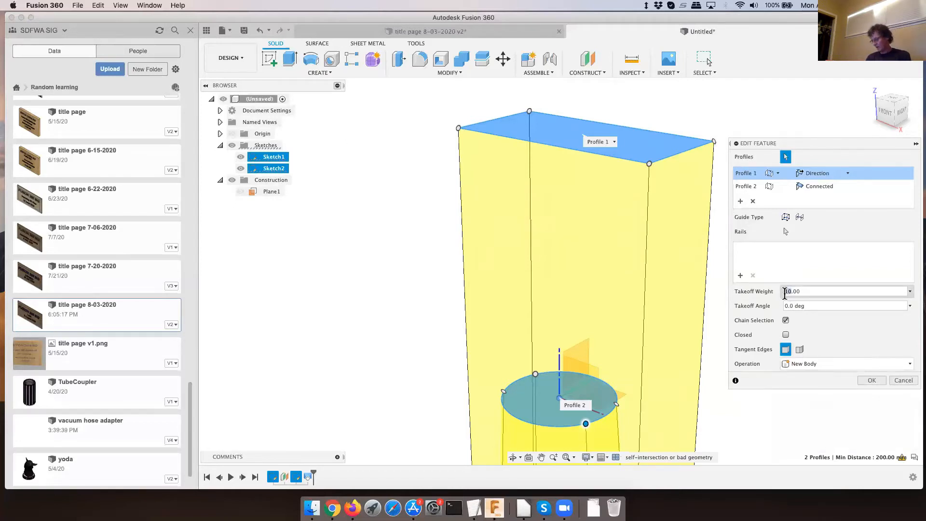
key("BackSpace")
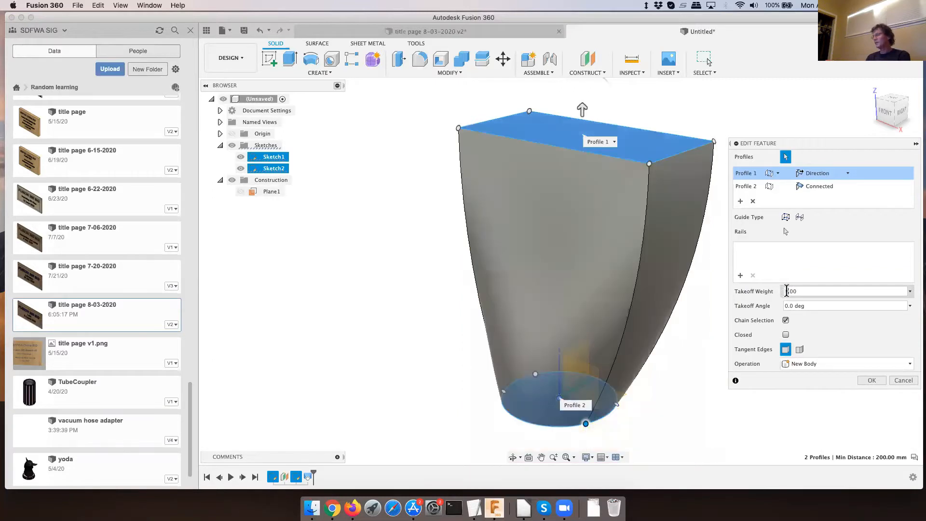
left_click(806, 289)
- Try a takeoff angle of 10 degrees on the rectangle profile, check the front view, and restore it to 0
left_click(789, 305)
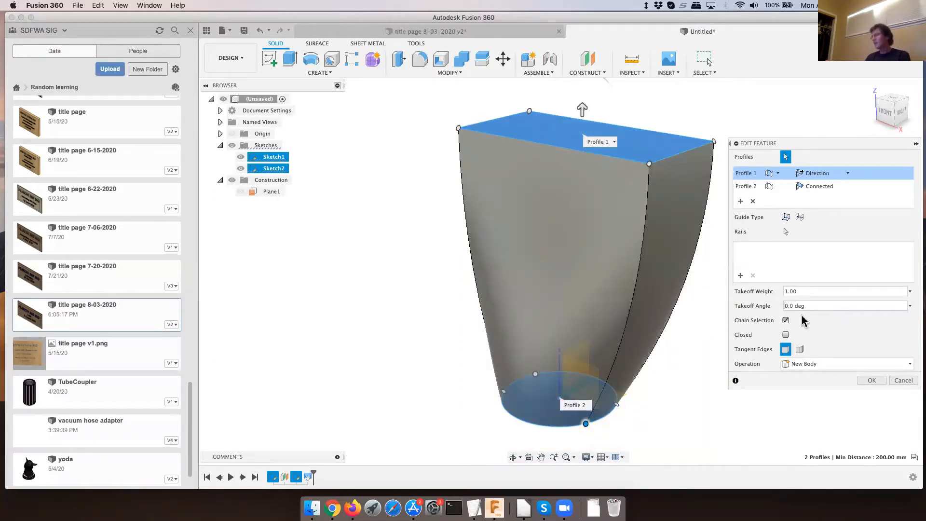
type("1")
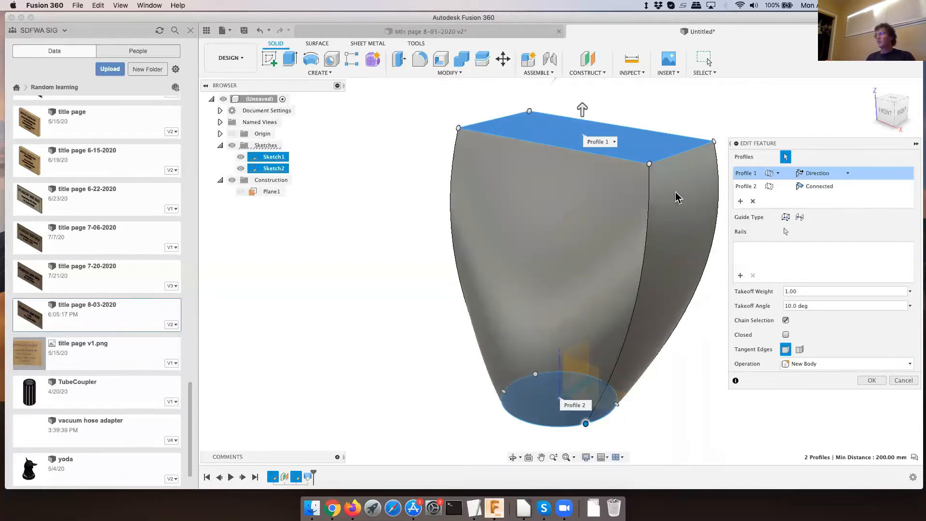
left_click(885, 116)
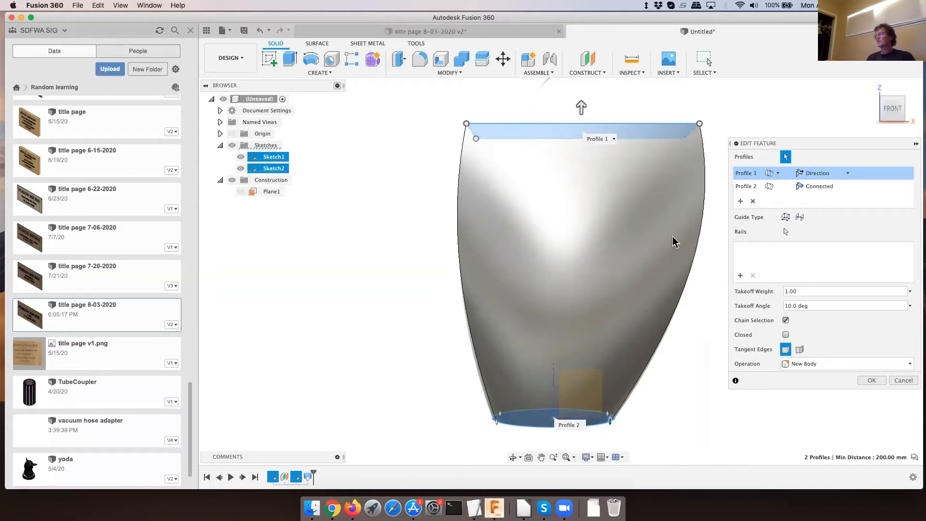
left_click(790, 307)
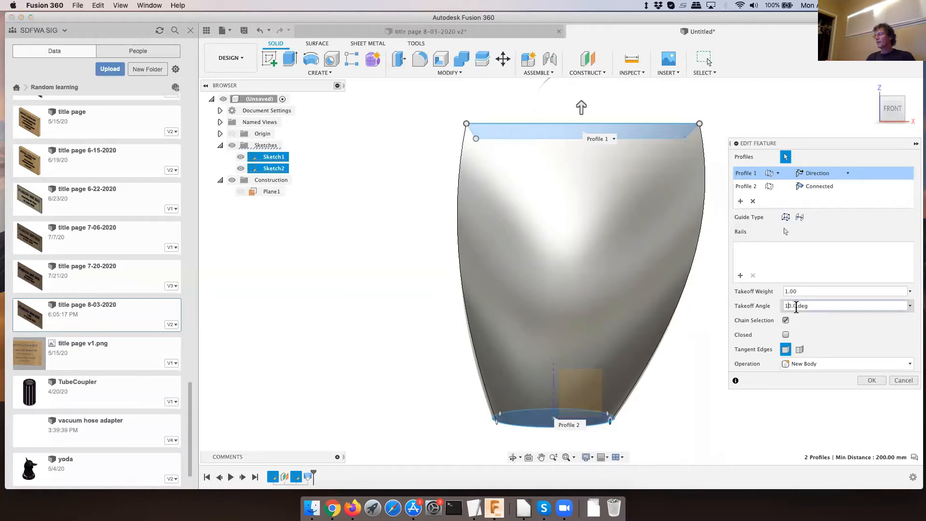
key("BackSpace")
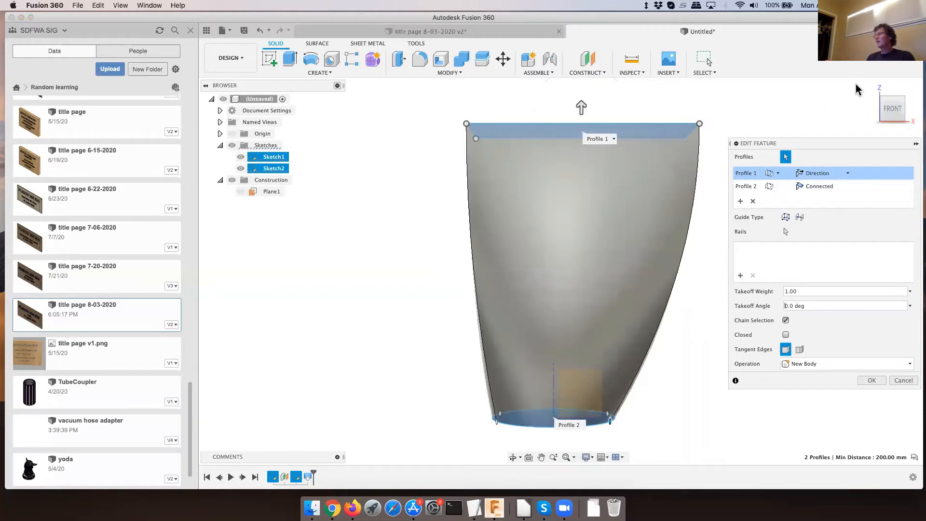
- Set the rectangle profile's takeoff weight to 0.5 and apply the loft edit
left_click(870, 87)
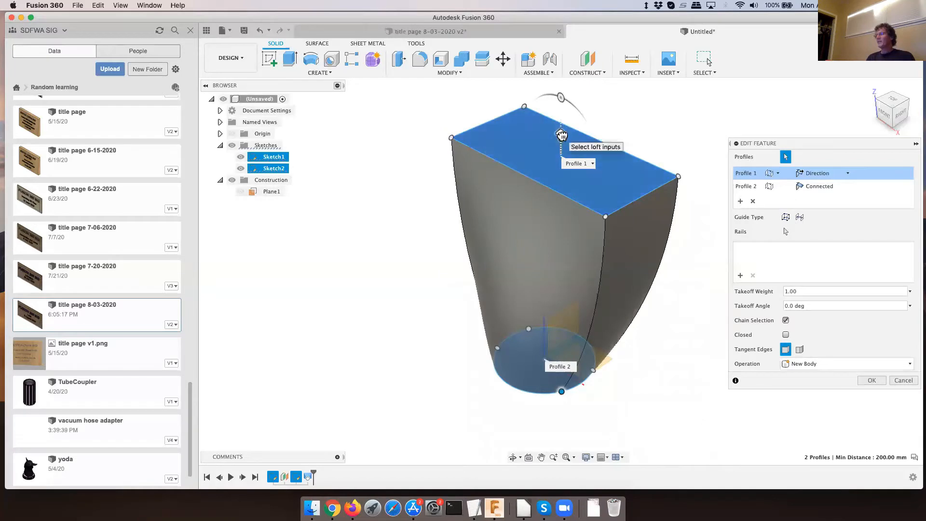
left_click_drag(561, 139, 562, 167)
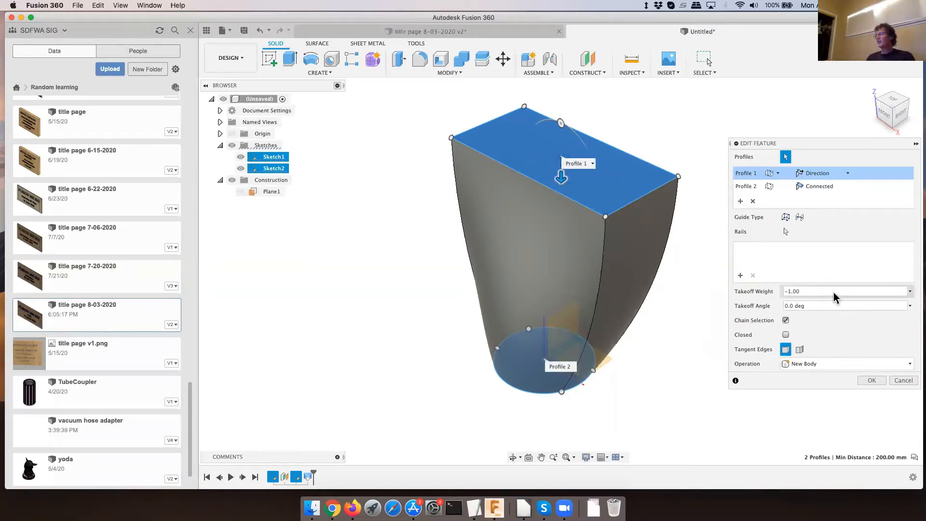
left_click(806, 291)
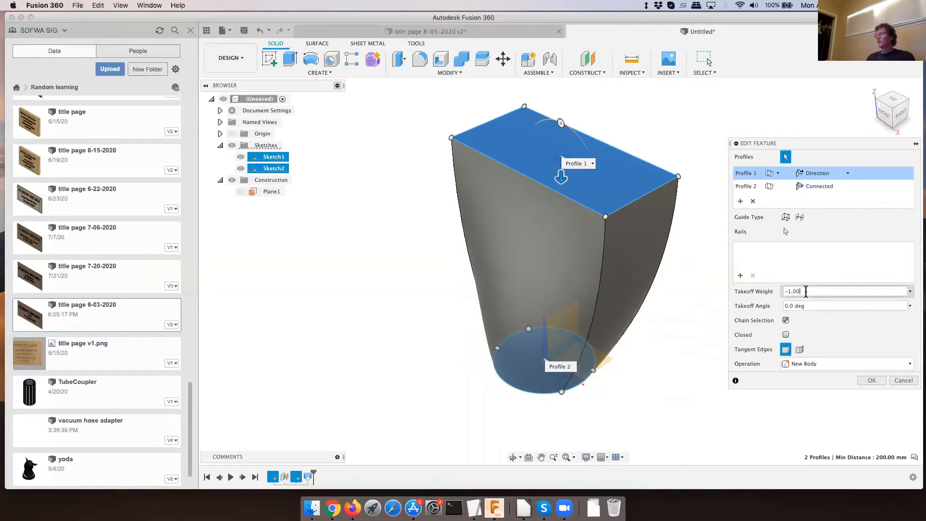
left_click_drag(809, 291, 778, 291)
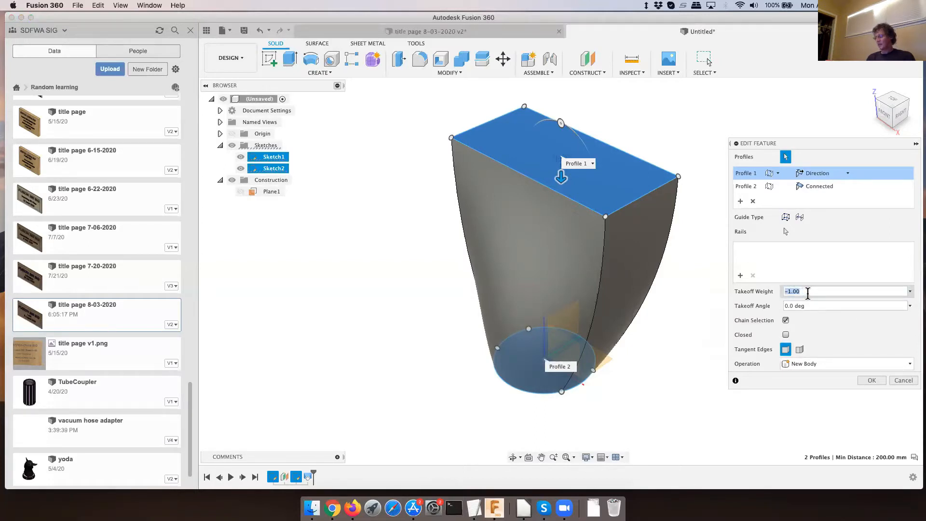
type(".5")
key("Return")
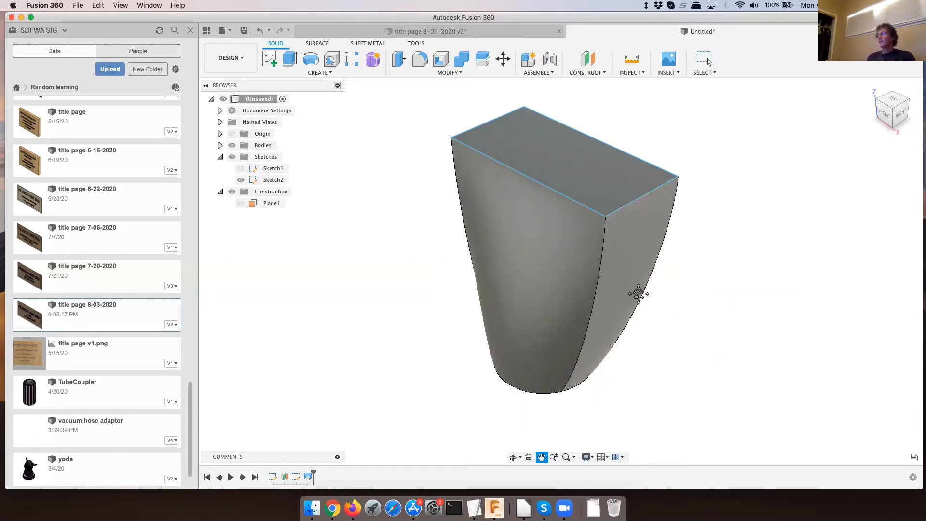
- Edit the loft feature and set the end condition of the circle profile, Profile 2, to Direction
middle_click_drag(639, 291, 654, 303, "shift")
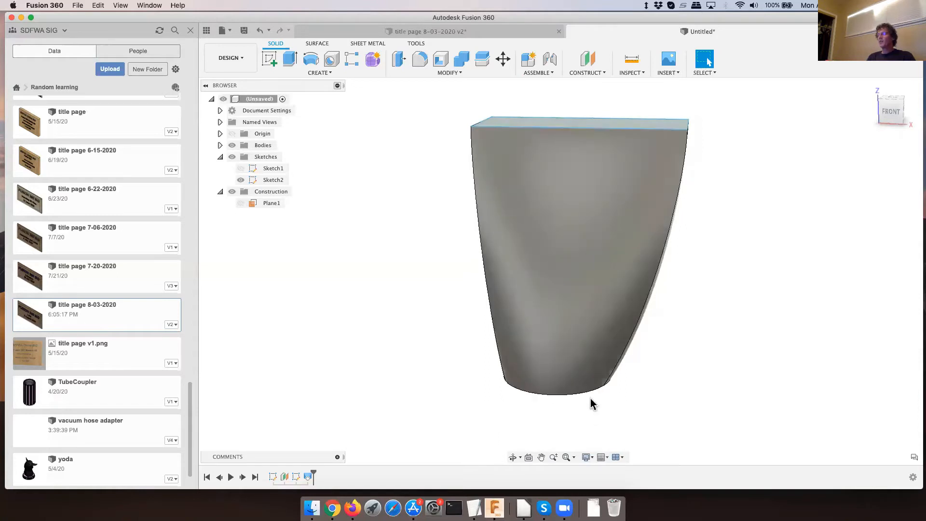
right_click(309, 477)
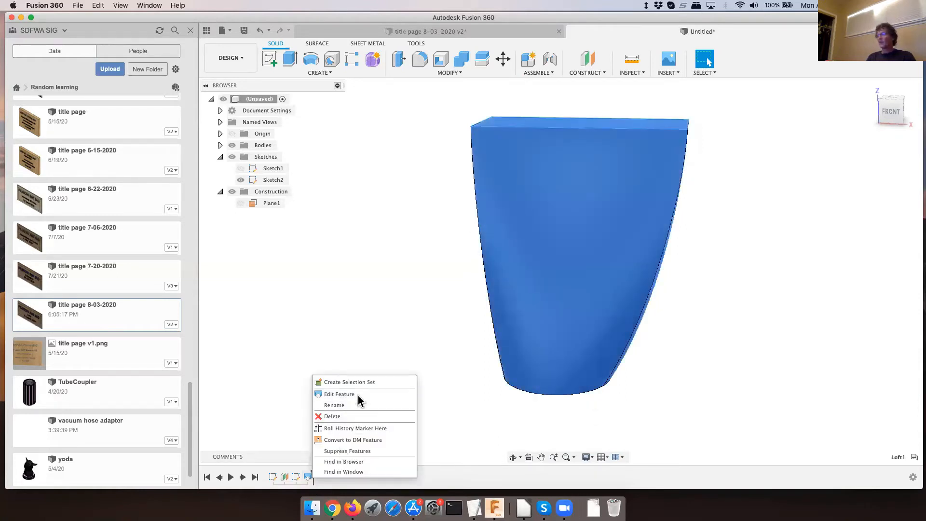
left_click(339, 394)
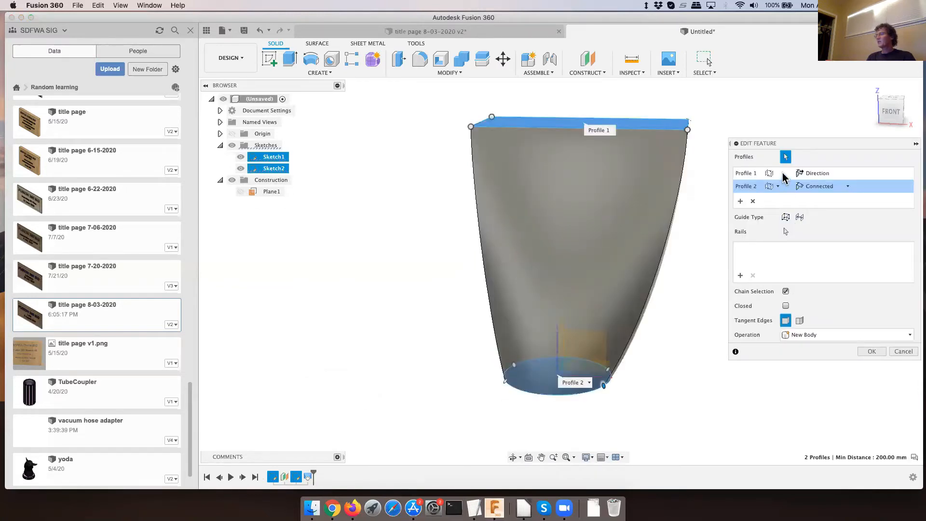
left_click(848, 190)
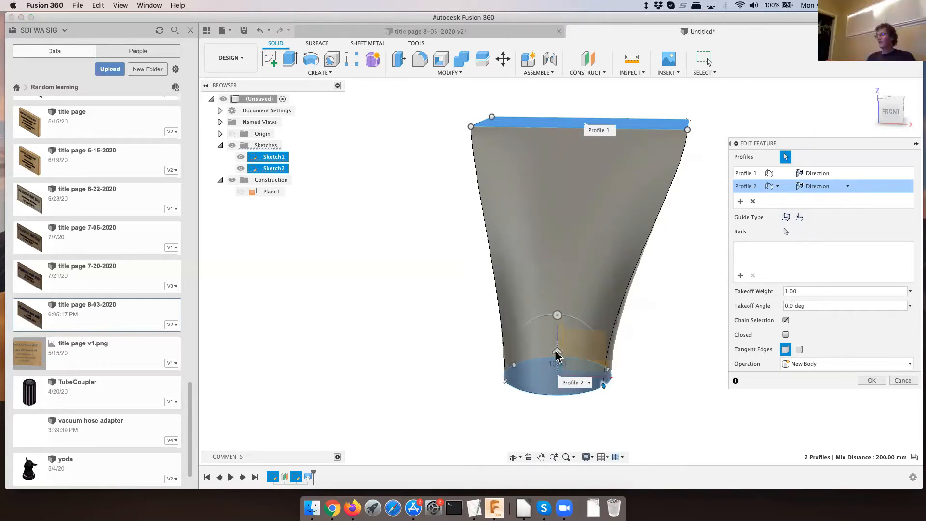
- Try a takeoff weight of 3 on the circle profile, reduce it to 2, and apply the loft edit
left_click_drag(563, 356, 559, 332)
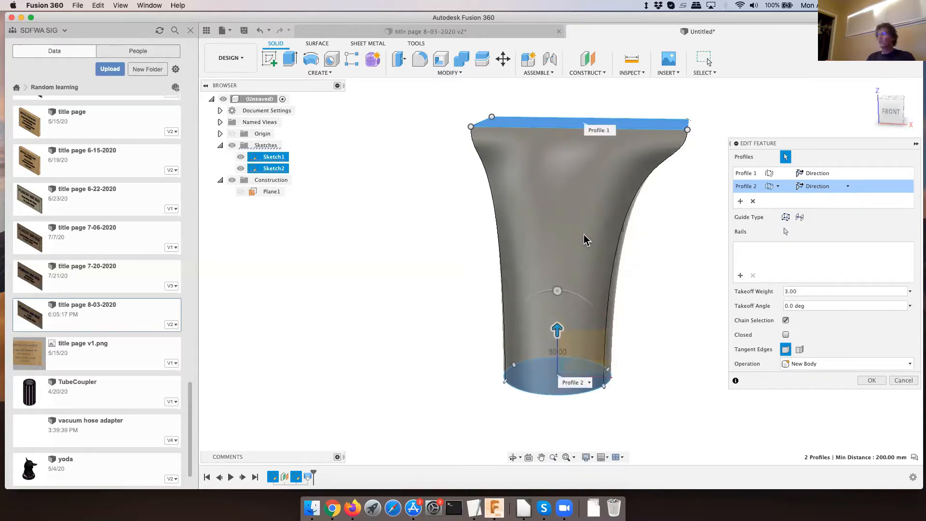
left_click_drag(557, 293, 556, 339)
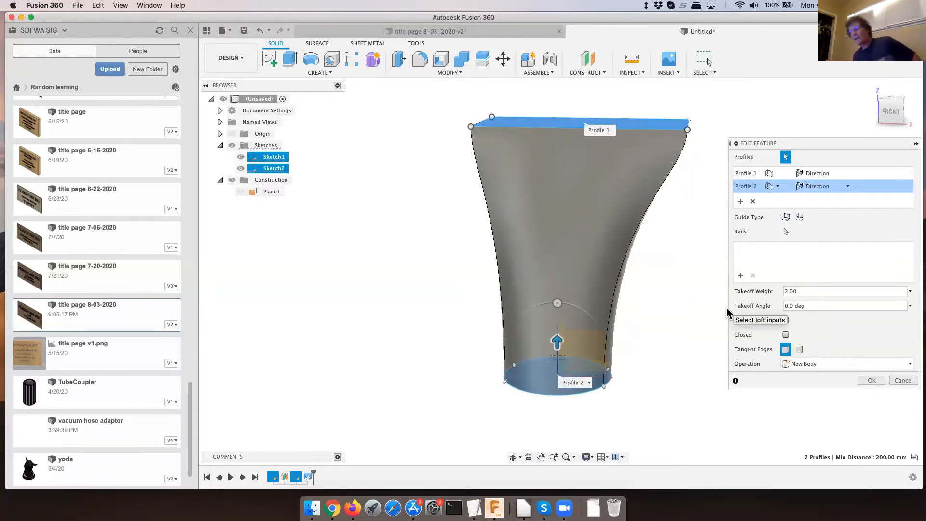
left_click(872, 381)
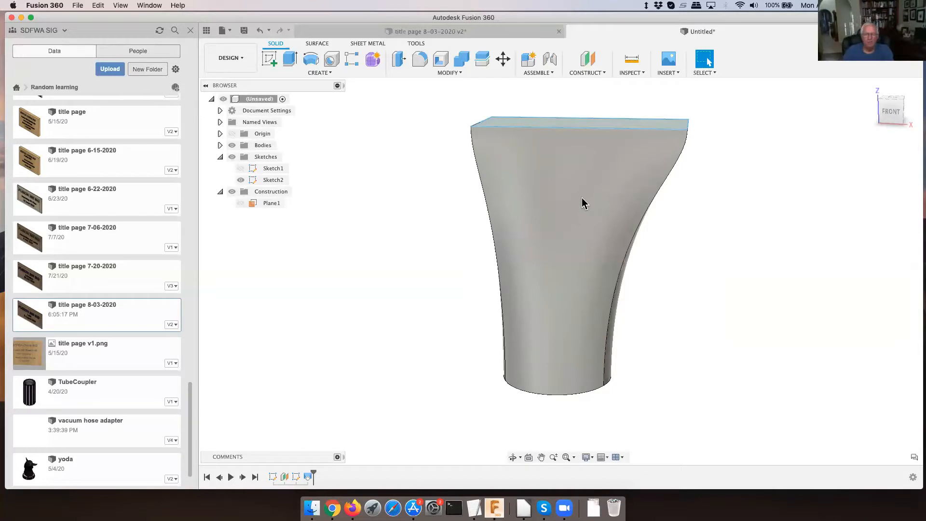
- Edit the loft feature again and set the takeoff weight to 1 on both the circle and rectangle profiles
right_click(307, 479)
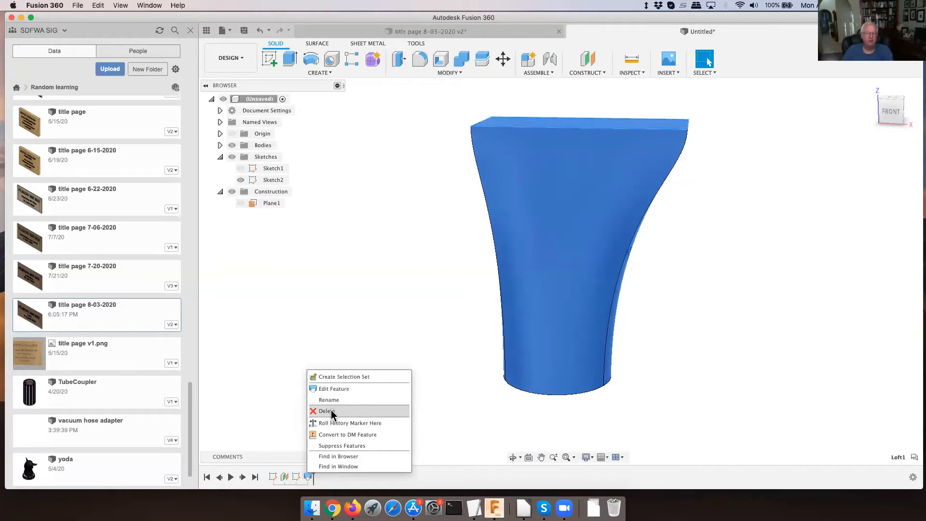
left_click(335, 389)
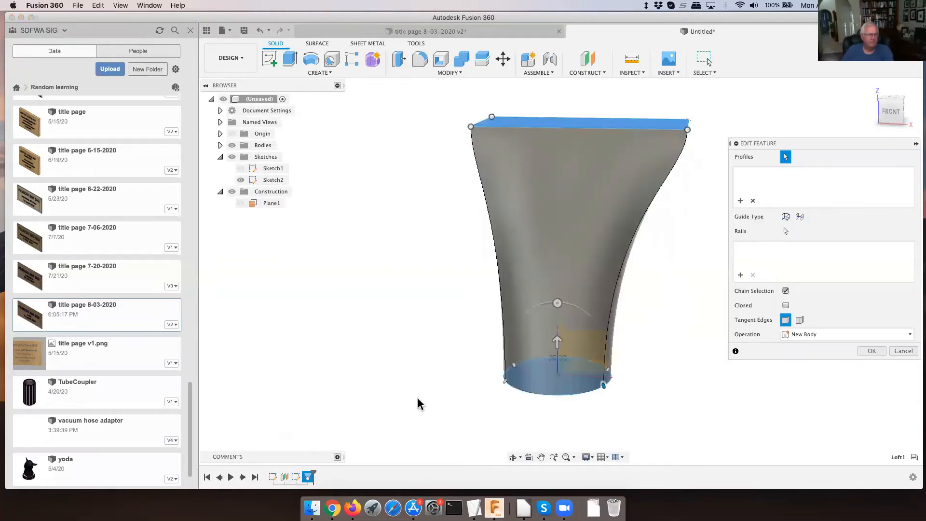
left_click(800, 292)
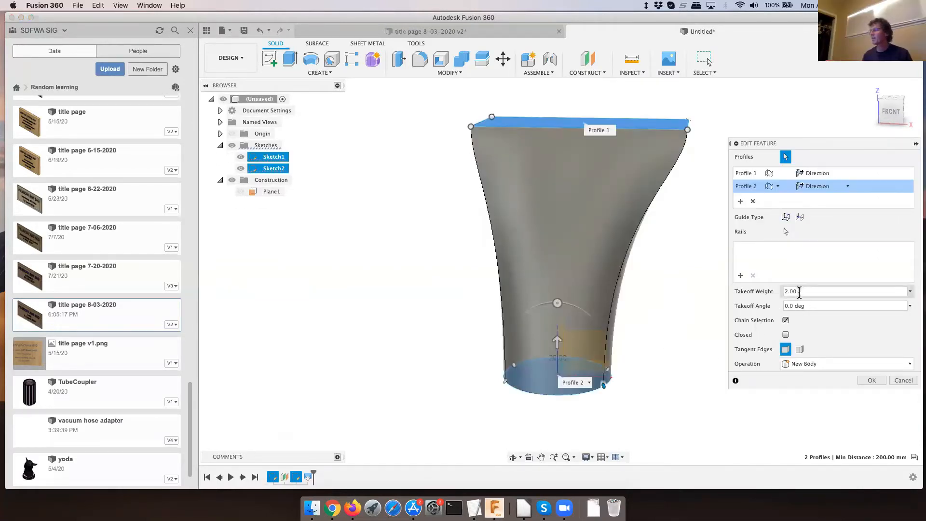
left_click(910, 292)
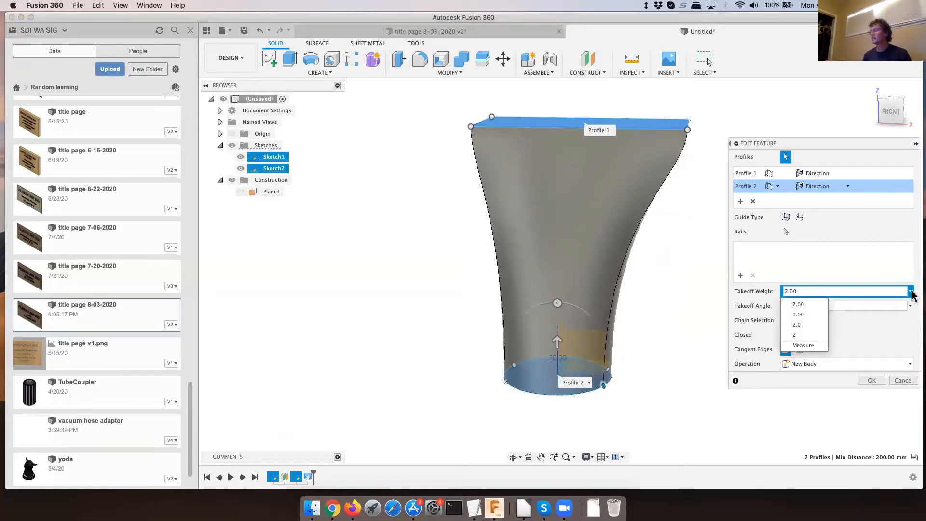
left_click(799, 315)
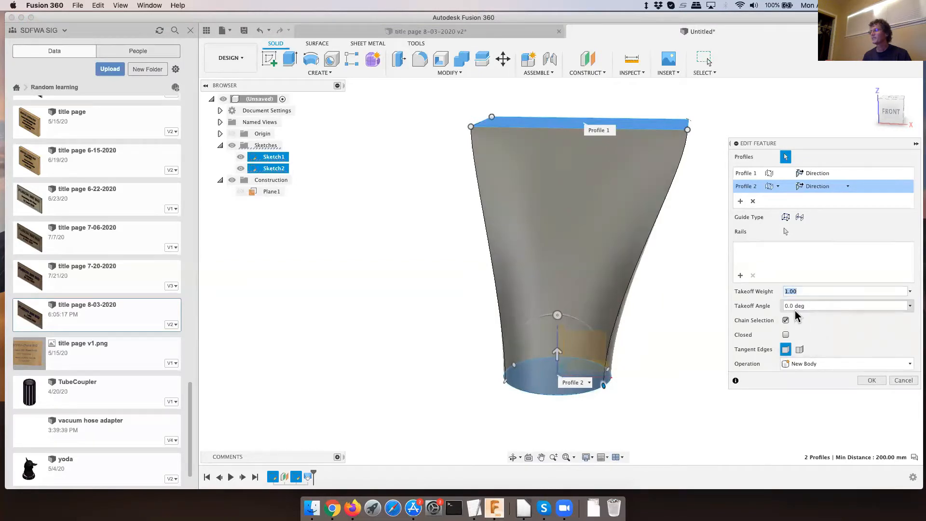
left_click(817, 173)
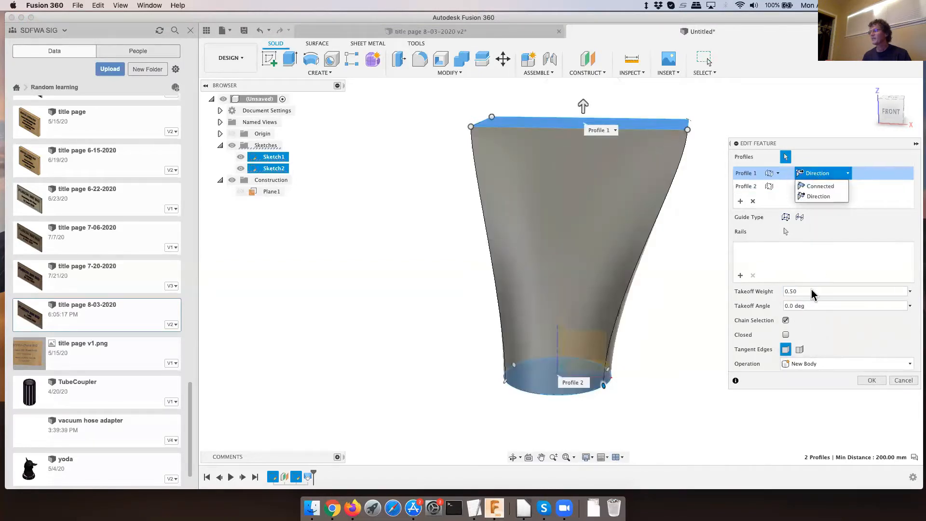
left_click(910, 292)
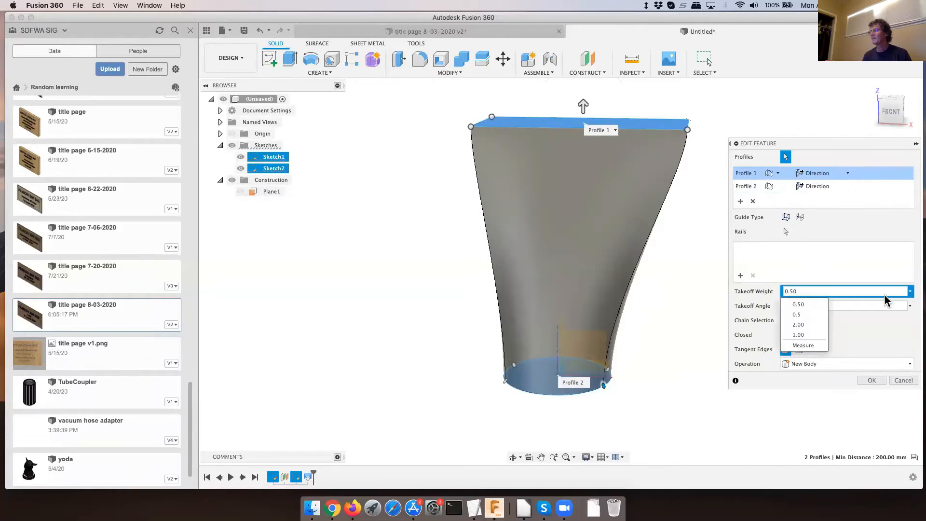
left_click(802, 336)
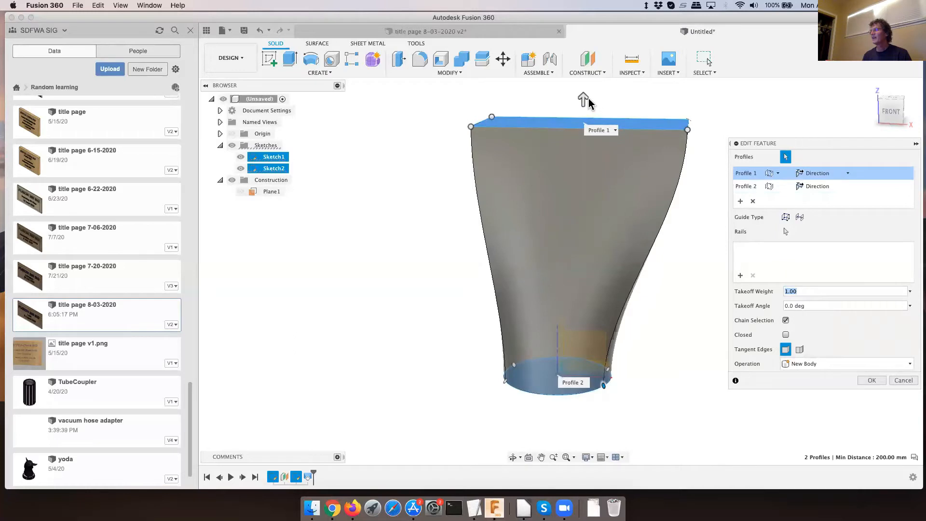
mouse_move(585, 98)
left_mouse_down()
mouse_move(585, 89)
mouse_move(585, 99)
left_mouse_up()
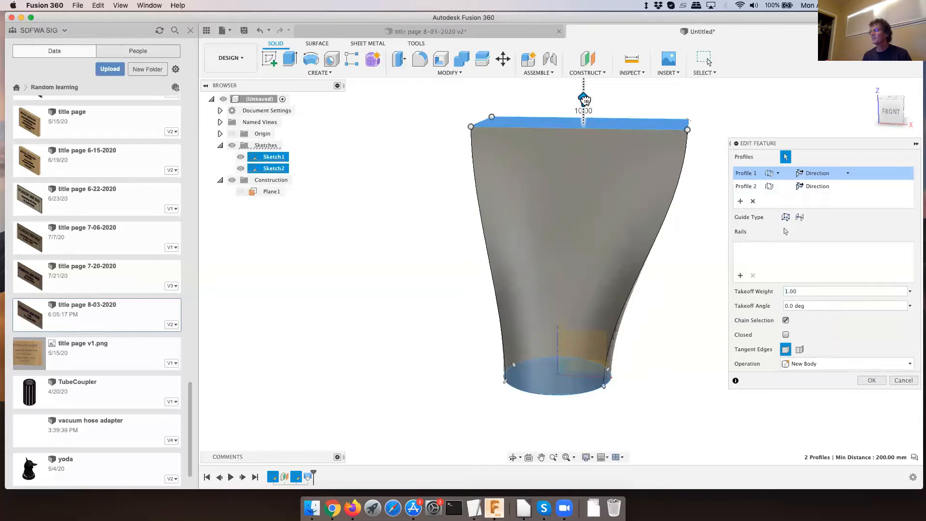
left_click_drag(585, 103, 585, 103)
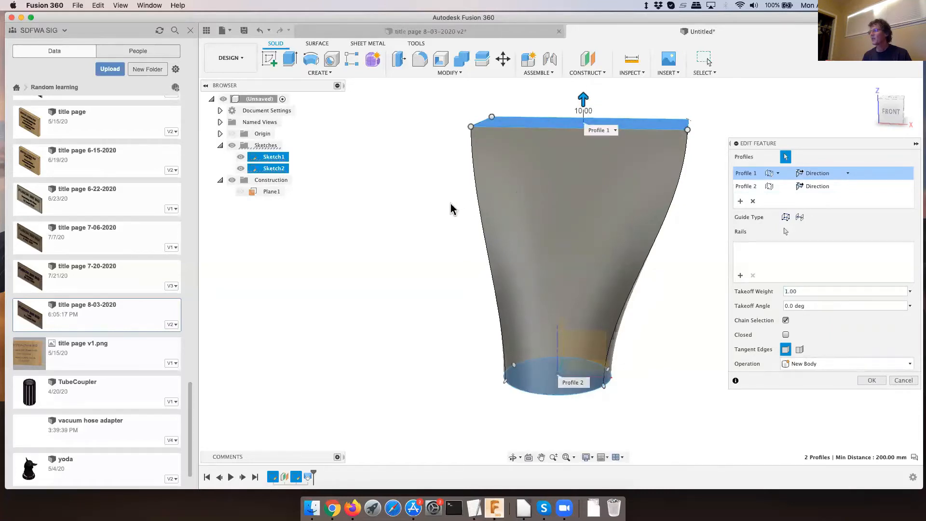
- Try takeoff angles of -10 and -20 degrees on the rectangle profile
scroll(450, 206, "down", 2)
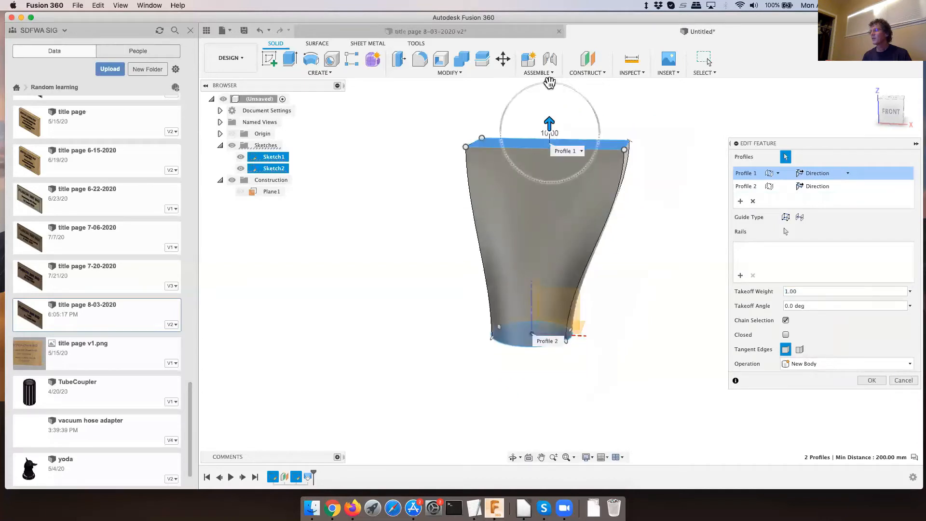
mouse_move(550, 79)
left_mouse_down()
mouse_move(571, 89)
mouse_move(525, 88)
mouse_move(564, 93)
mouse_move(584, 125)
mouse_move(569, 99)
mouse_move(542, 91)
mouse_move(516, 93)
mouse_move(509, 108)
mouse_move(558, 86)
left_mouse_up()
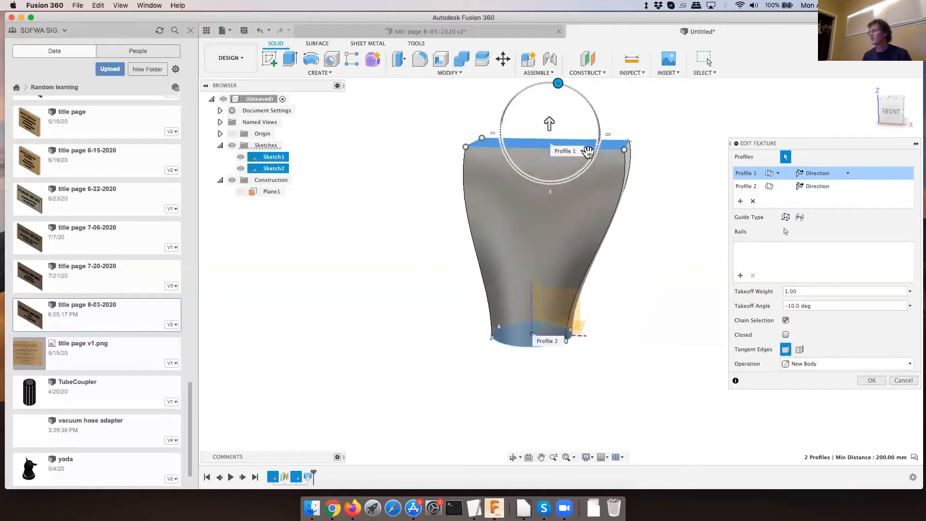
left_click(805, 306)
left_click(792, 306)
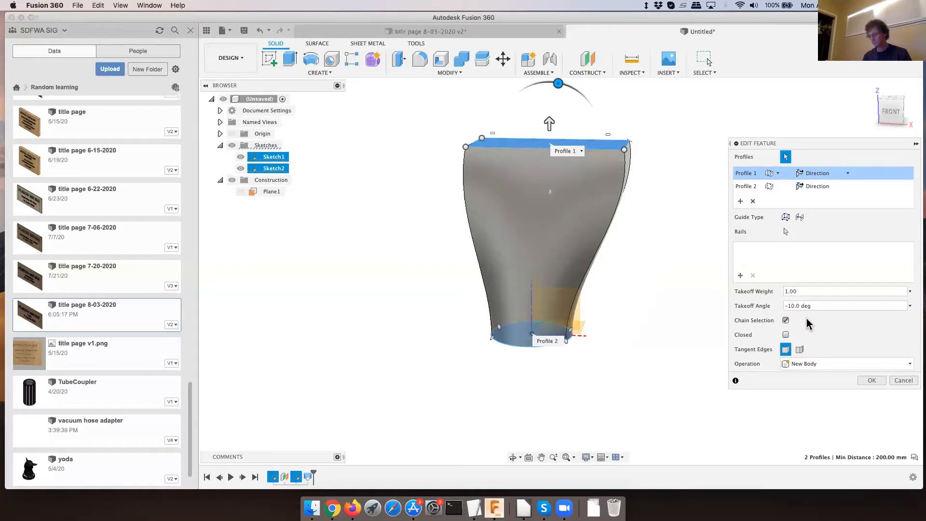
type("2")
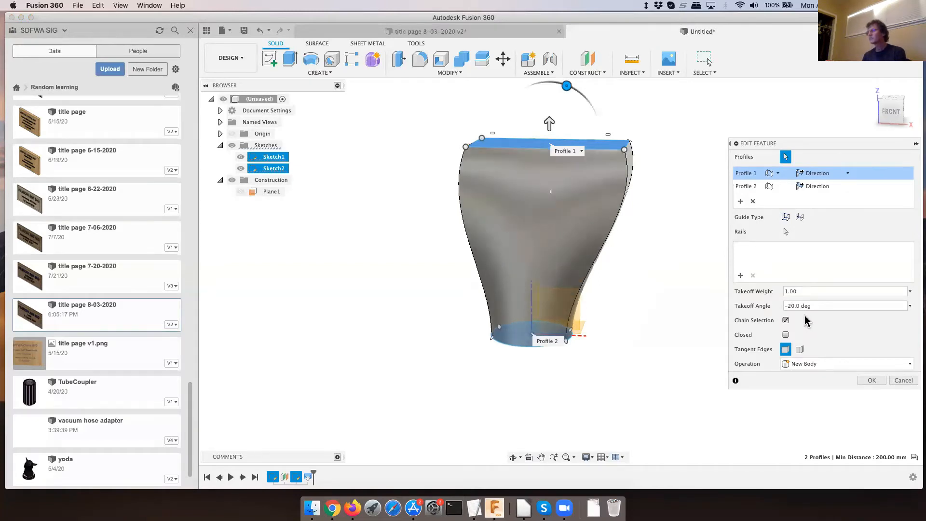
- Try a takeoff angle of 20 degrees on the rectangle profile, restore it to 0, and apply the loft edit
left_click(797, 307)
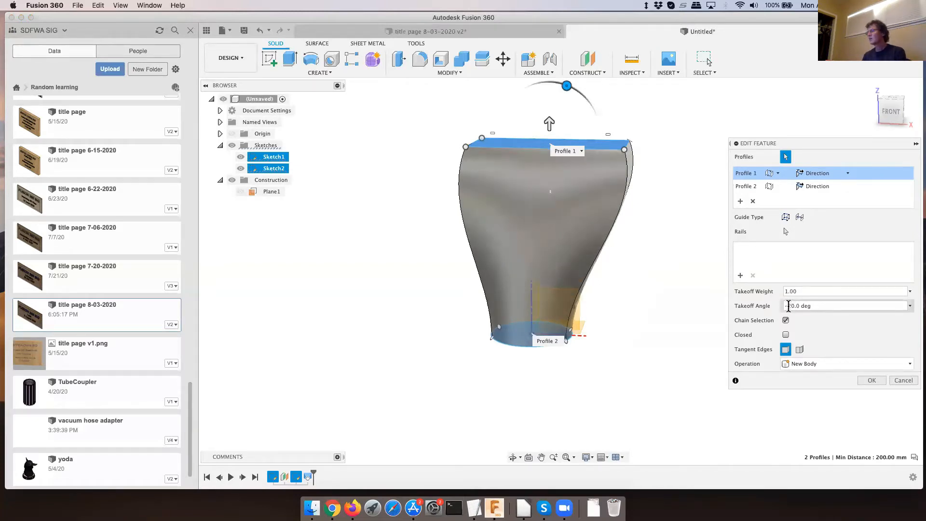
key("BackSpace")
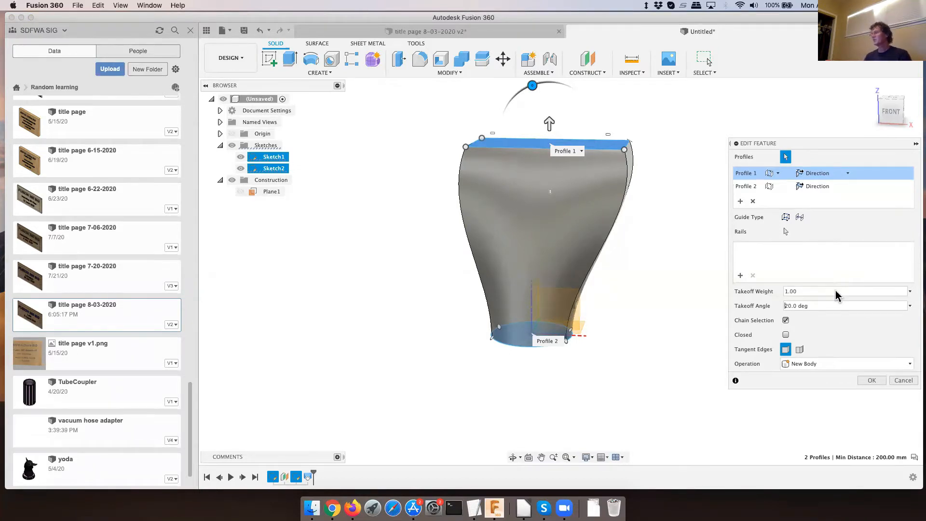
left_click(789, 306)
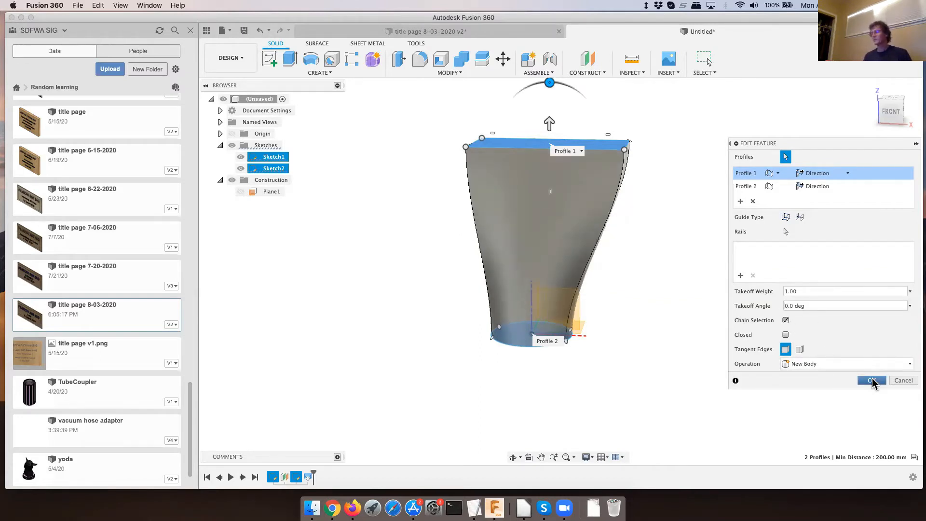
key("Return")
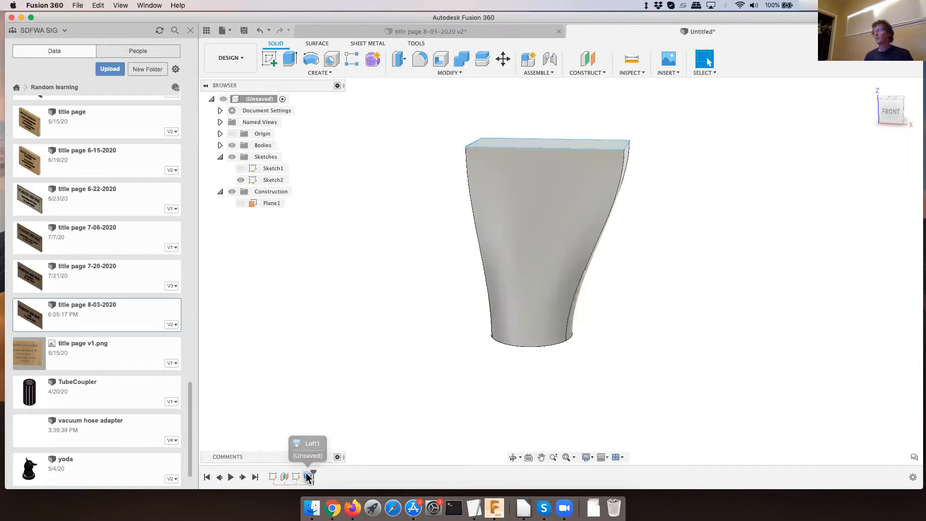
- Create a simple hole in the middle of the loft's rectangular top face, 40 mm in diameter and 60 mm deep
middle_click_drag(577, 263, 555, 289, "shift")
left_click(602, 186)
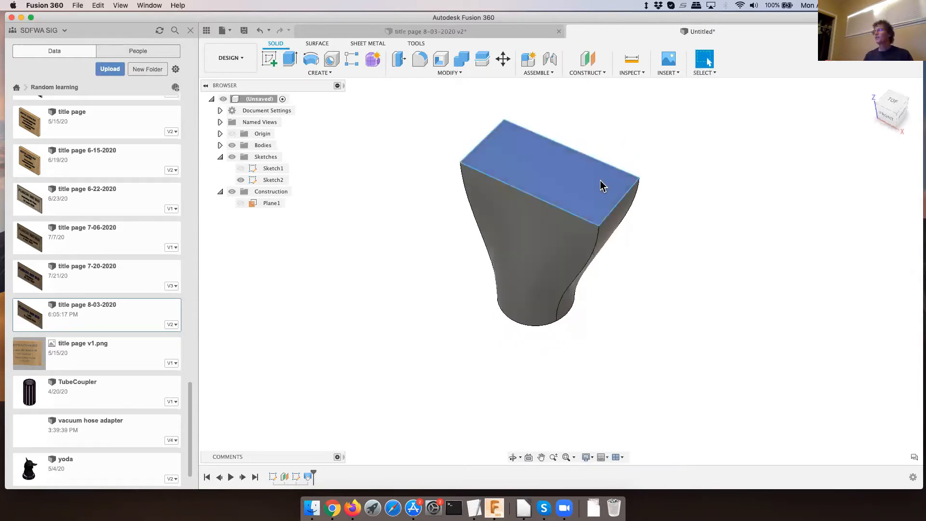
left_click(607, 188)
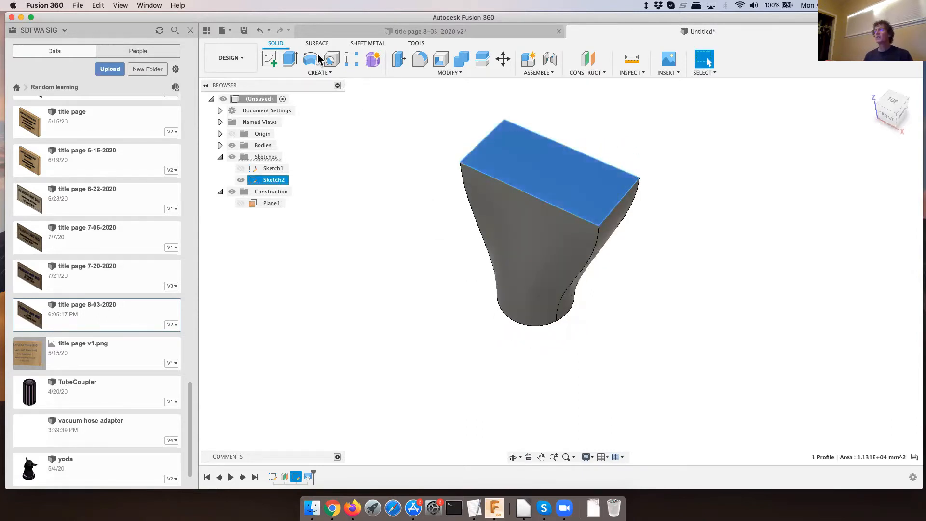
key("h")
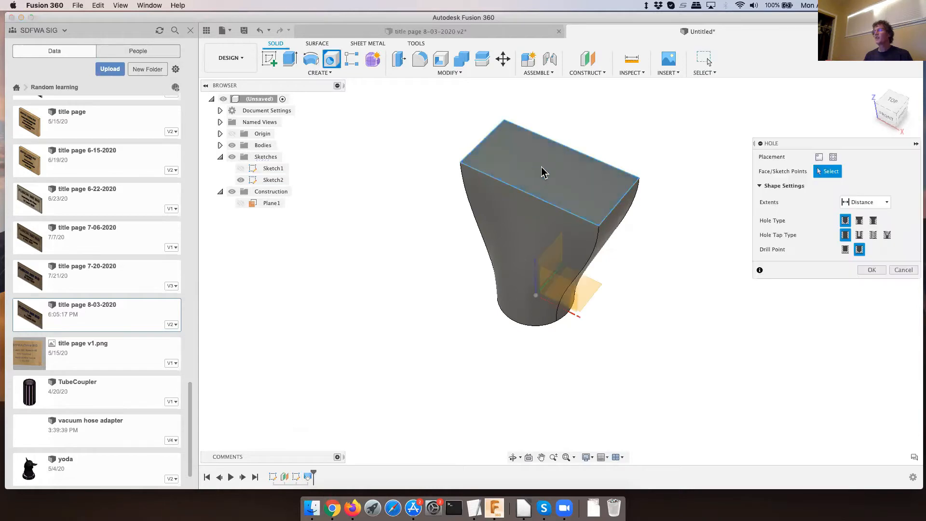
left_click(542, 167)
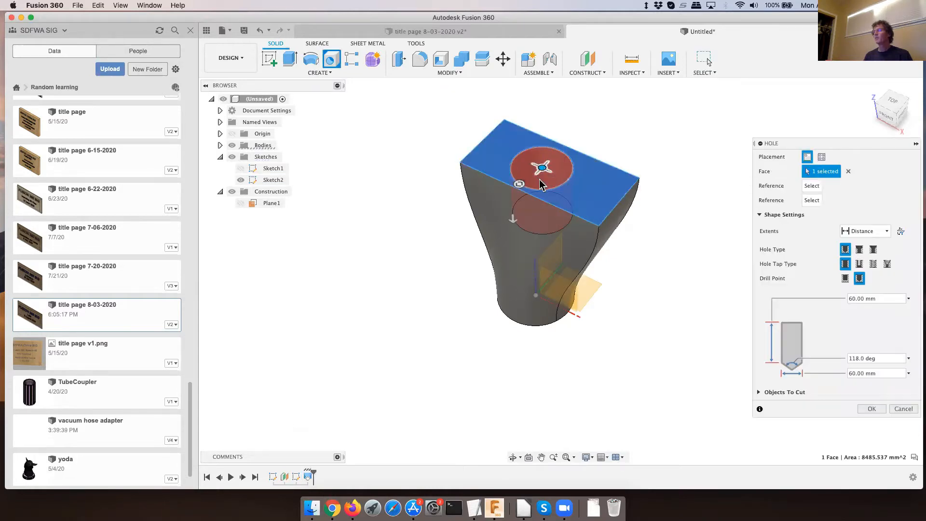
left_click_drag(519, 182, 527, 178)
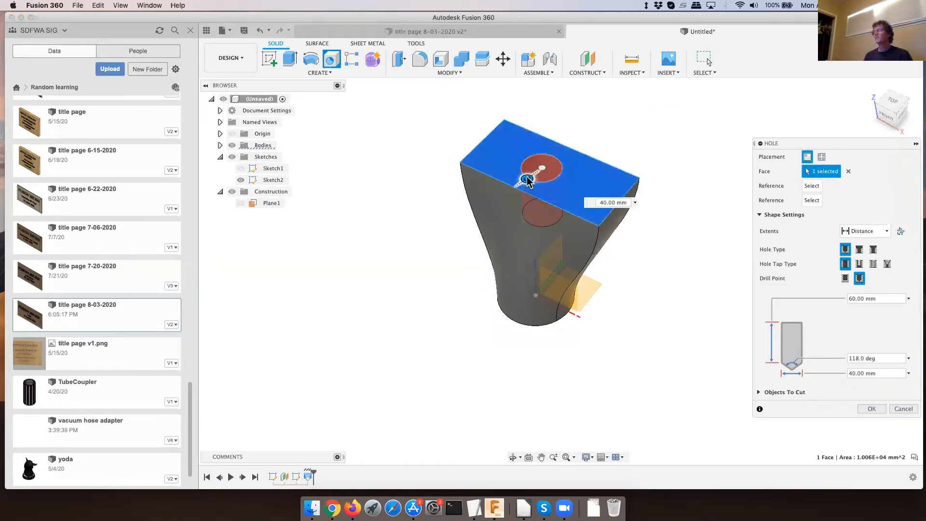
left_click(873, 410)
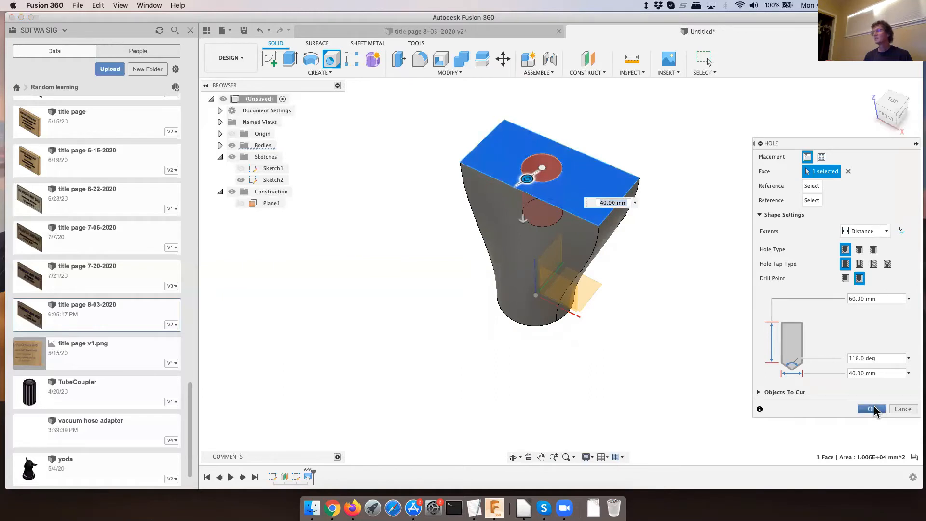
- Shell the lofted body from its rectangular top face with an inside thickness of 10 mm
left_click(441, 61)
left_click(506, 153)
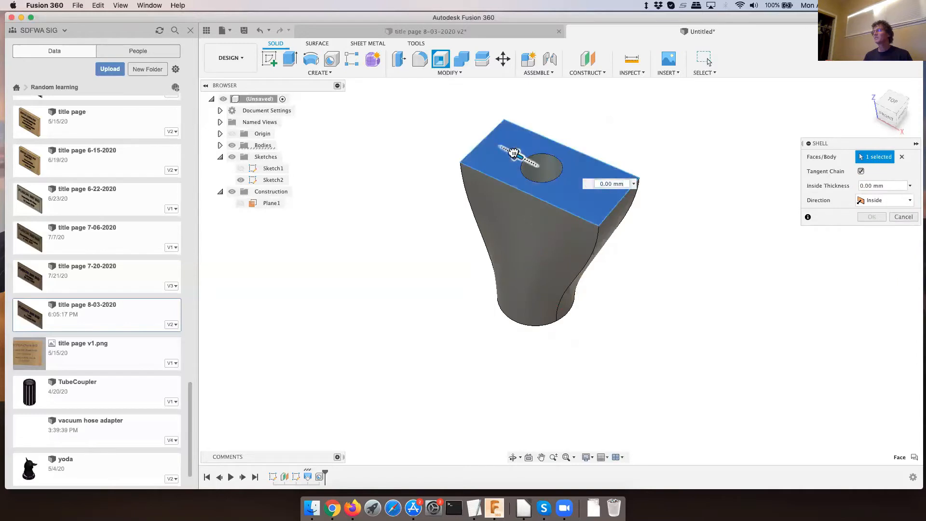
left_click_drag(514, 154, 614, 196)
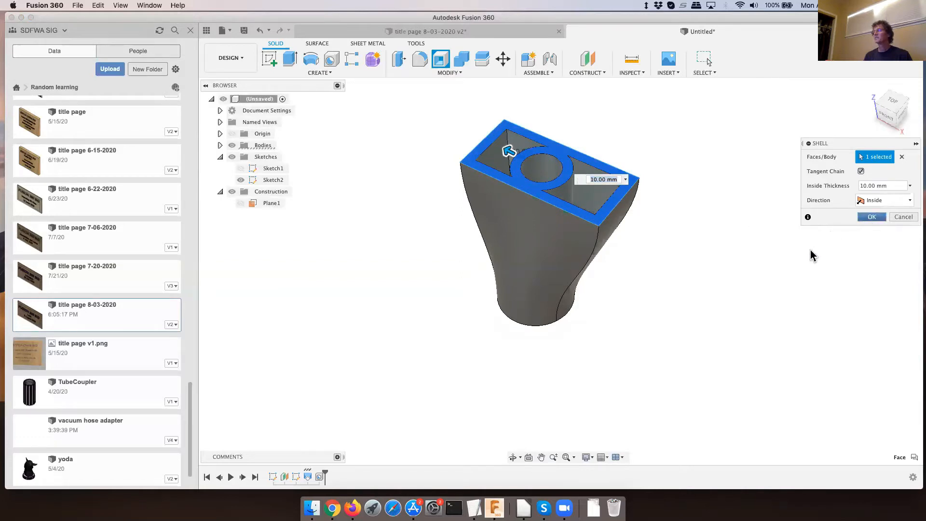
key("Return")
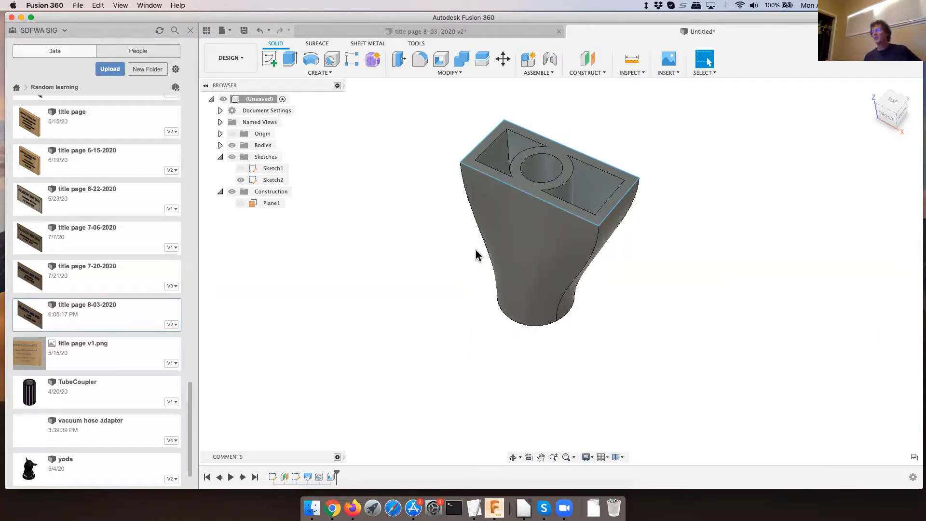
- Delete the shell and hole features from the lofted body
right_click(333, 478)
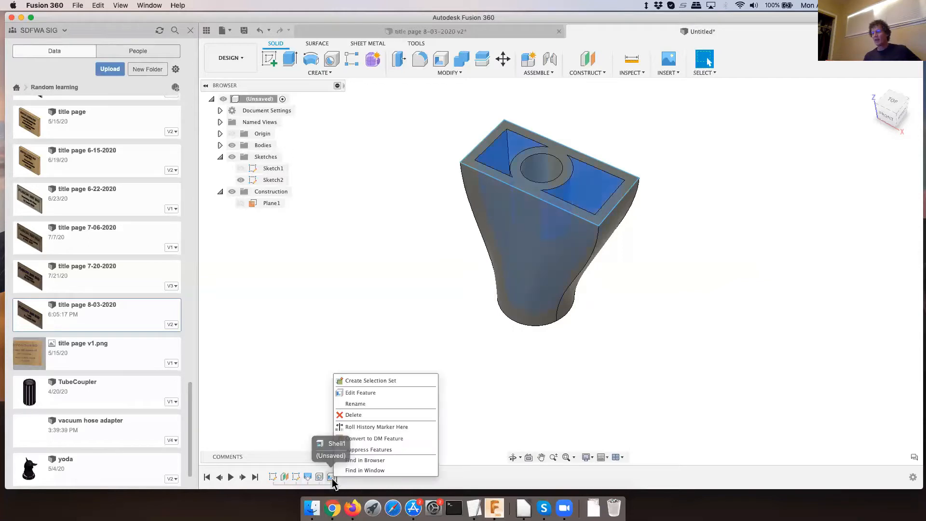
left_click(362, 415)
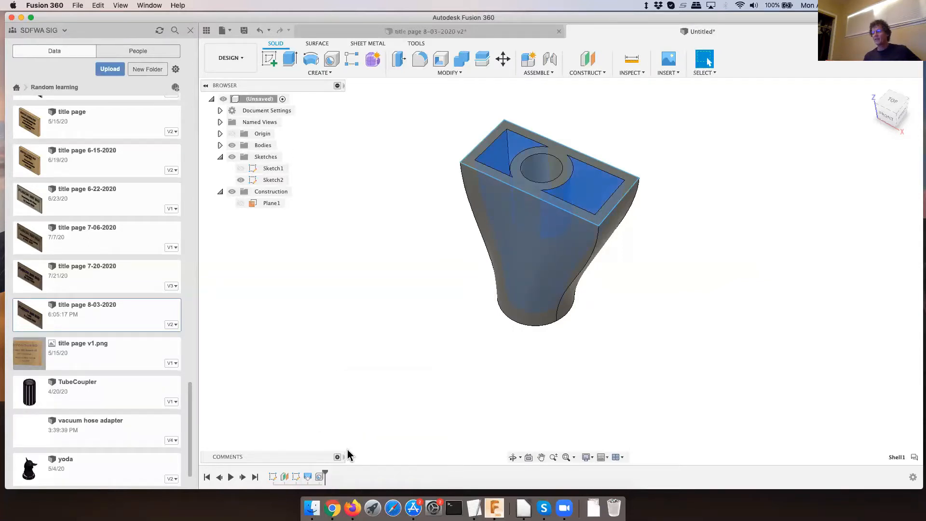
right_click(320, 478)
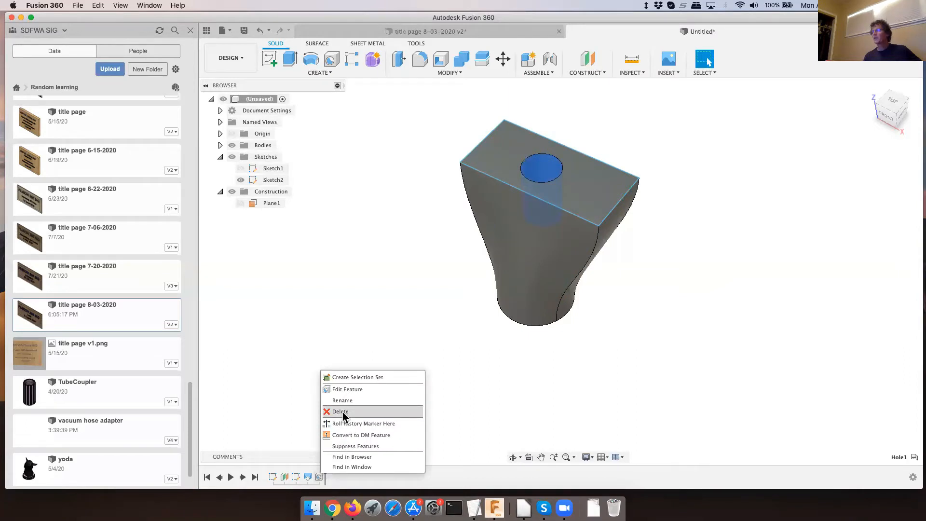
left_click(341, 413)
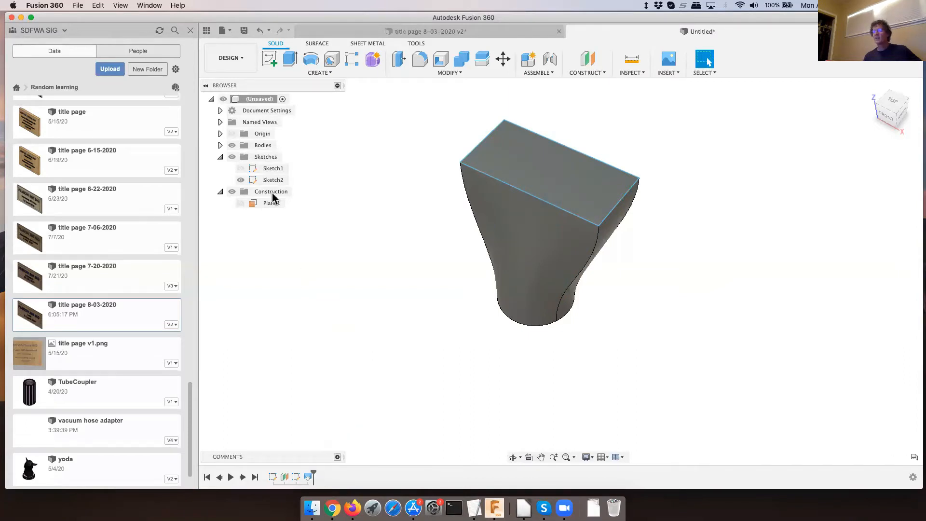
- Edit the base sketch, Sketch1, and delete its circle
left_click(270, 170)
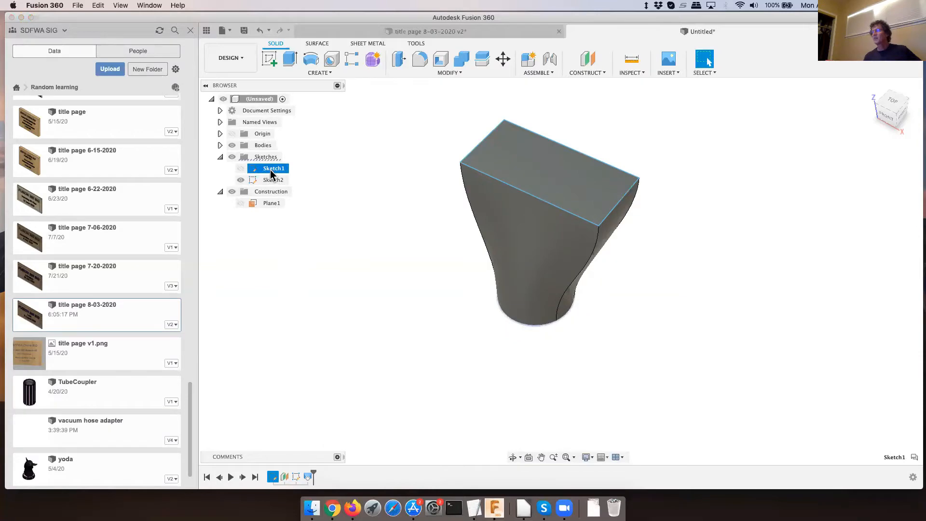
right_click(270, 170)
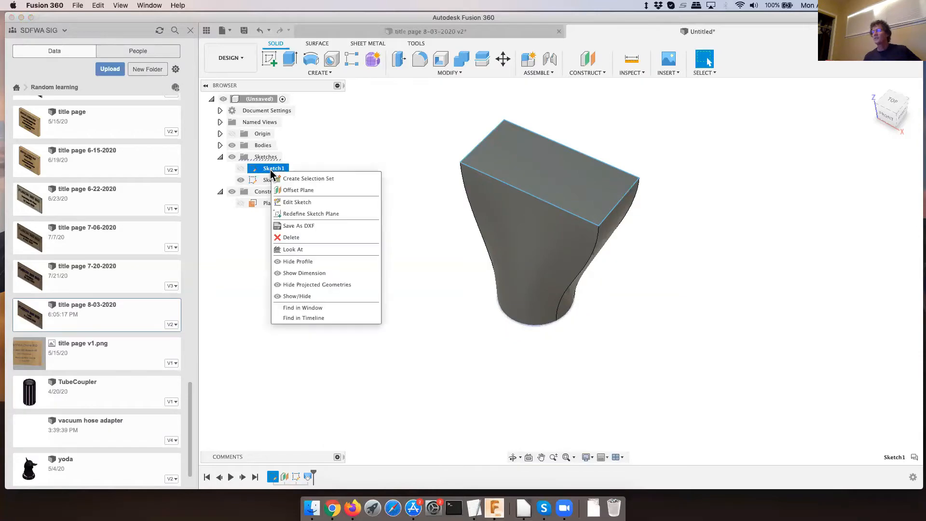
left_click(309, 202)
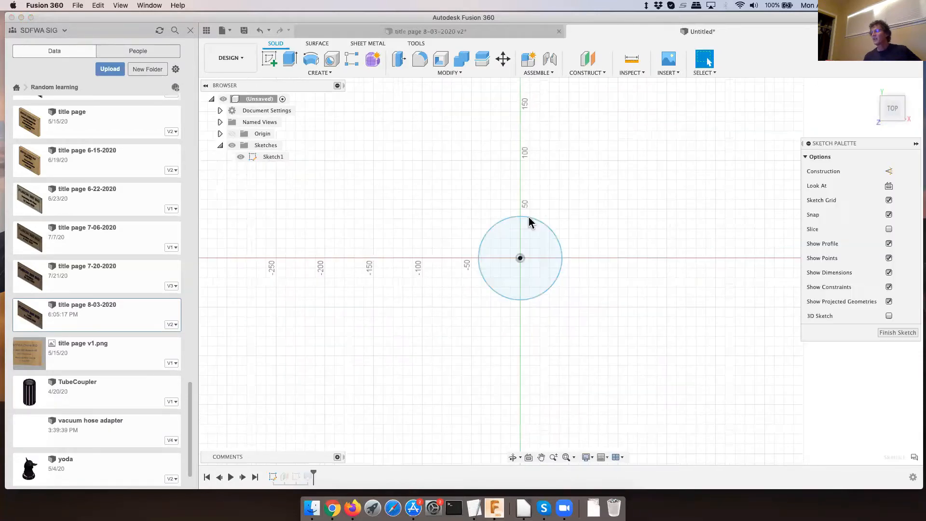
left_click(543, 224)
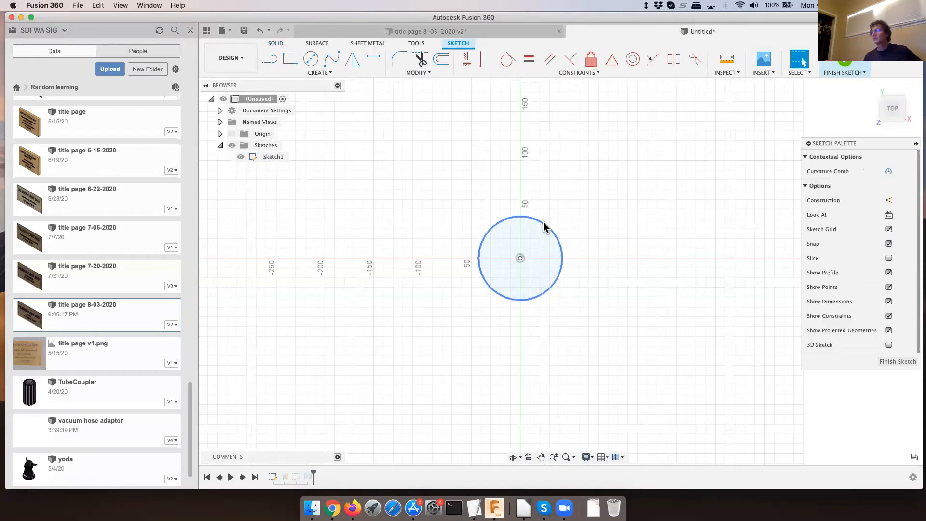
key("Delete")
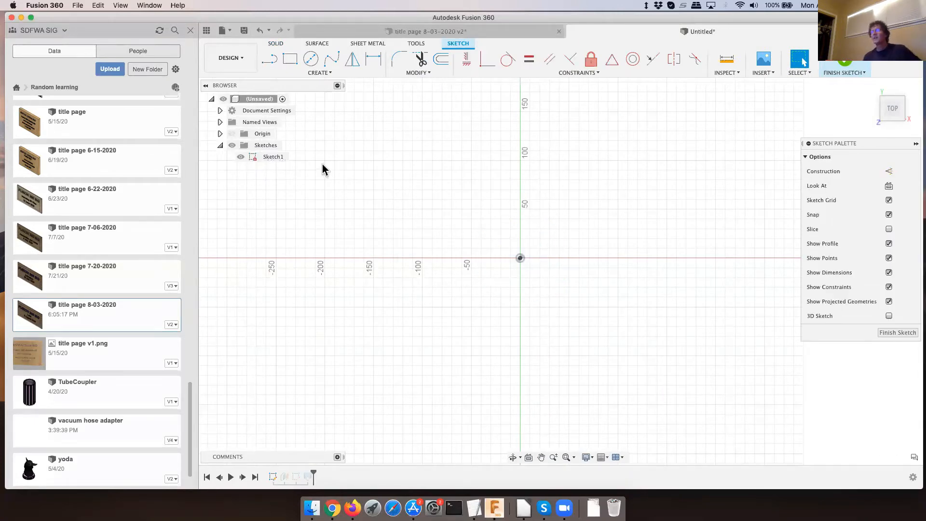
- Draw a two-point rectangle about 83 mm wide and 155 mm high around the origin, and finish the sketch
left_click(290, 58)
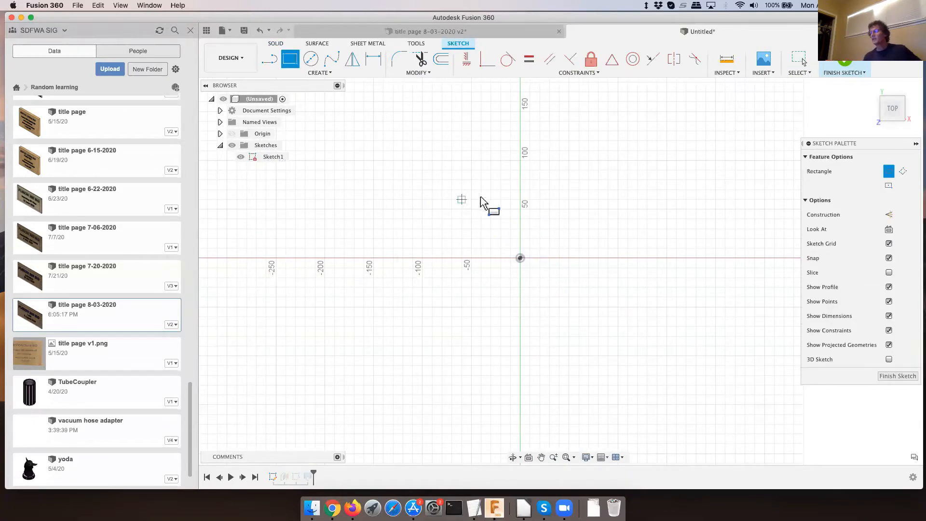
left_click(497, 186)
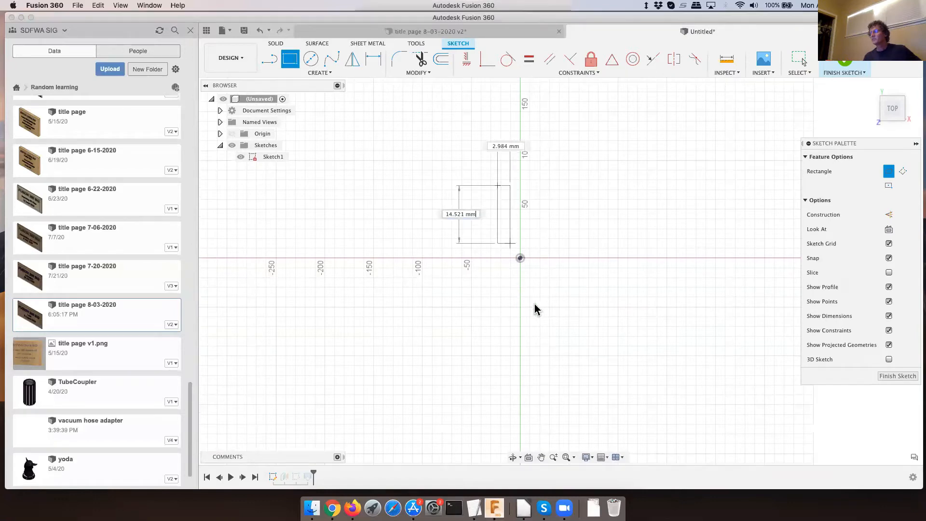
key("Tab")
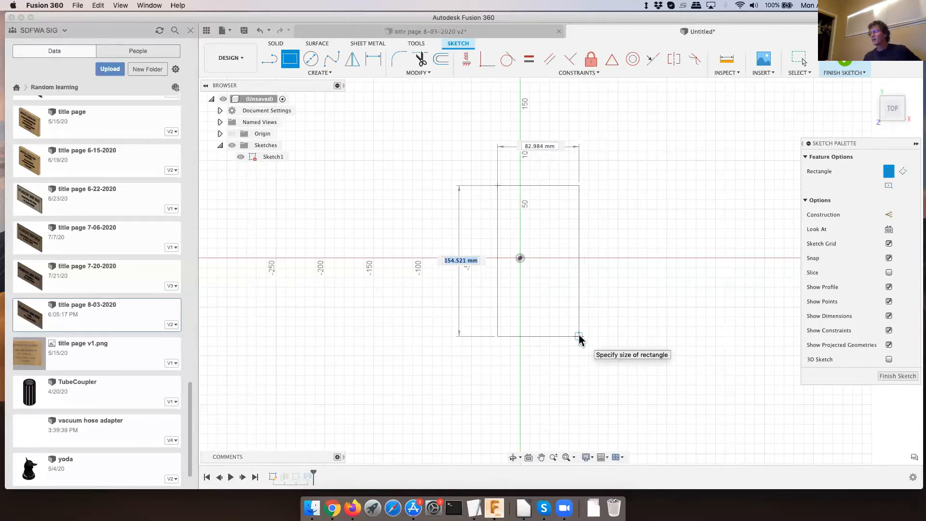
left_click(579, 337)
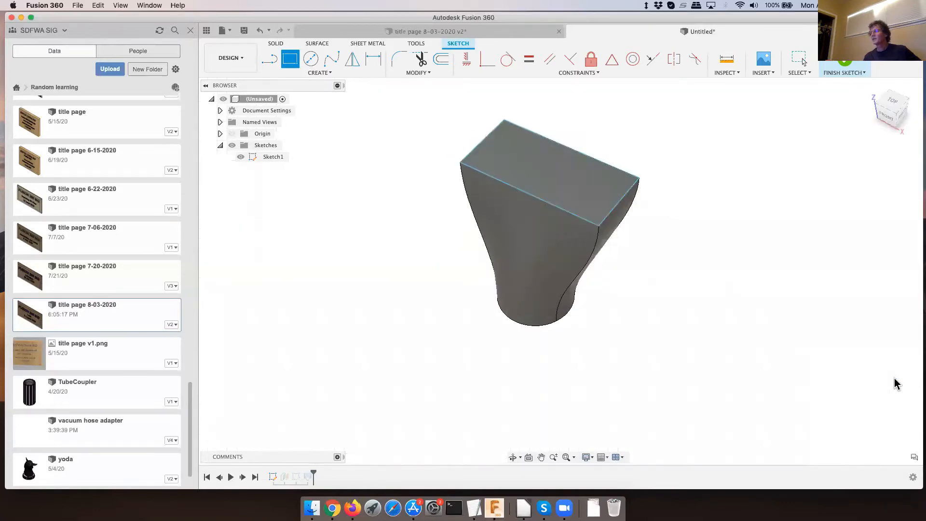
left_click(896, 378)
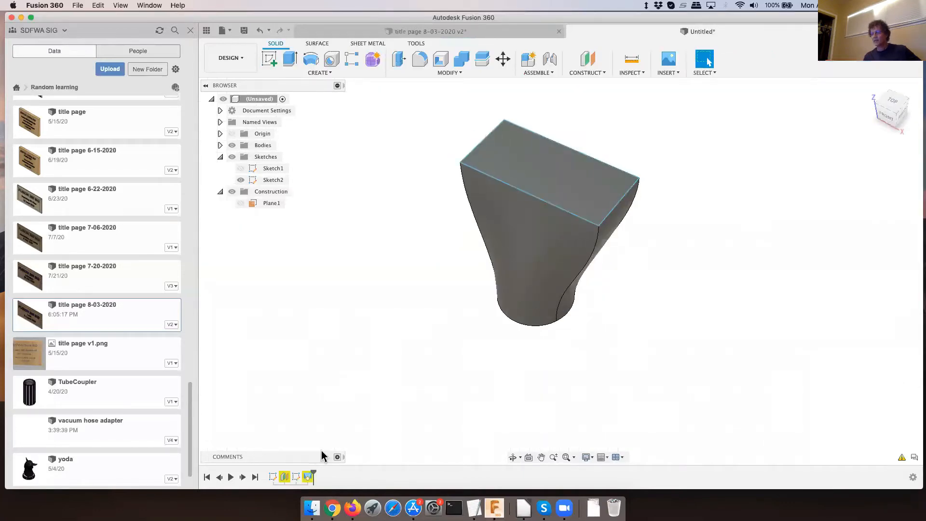
- Delete the loft feature that was built on the removed circle
right_click(284, 477)
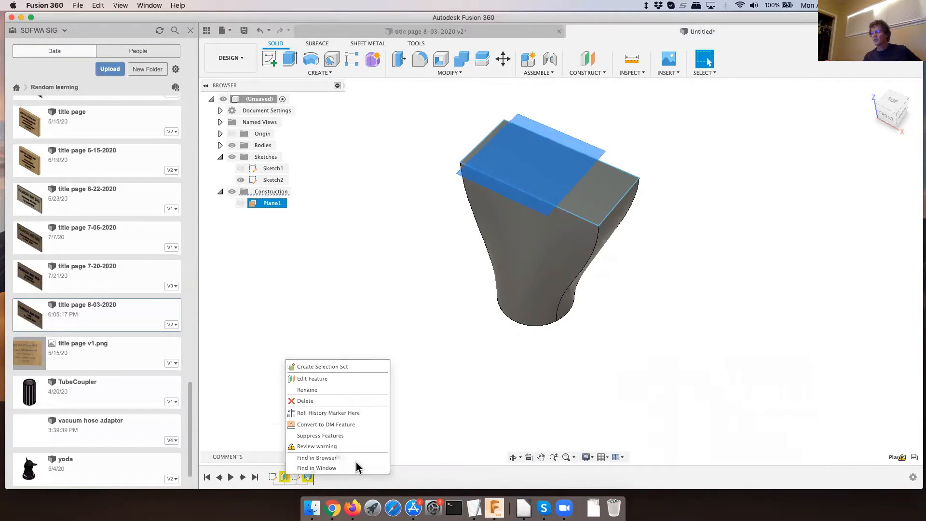
right_click(308, 476)
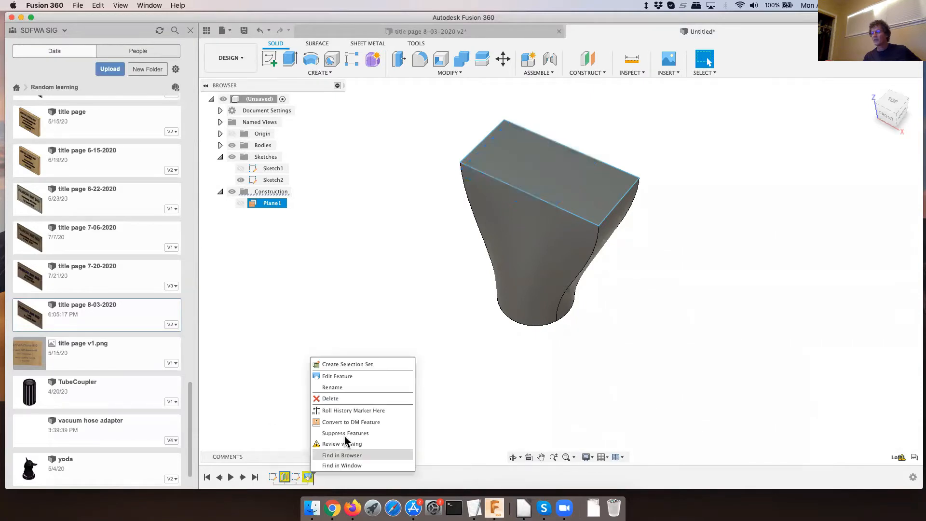
left_click(343, 398)
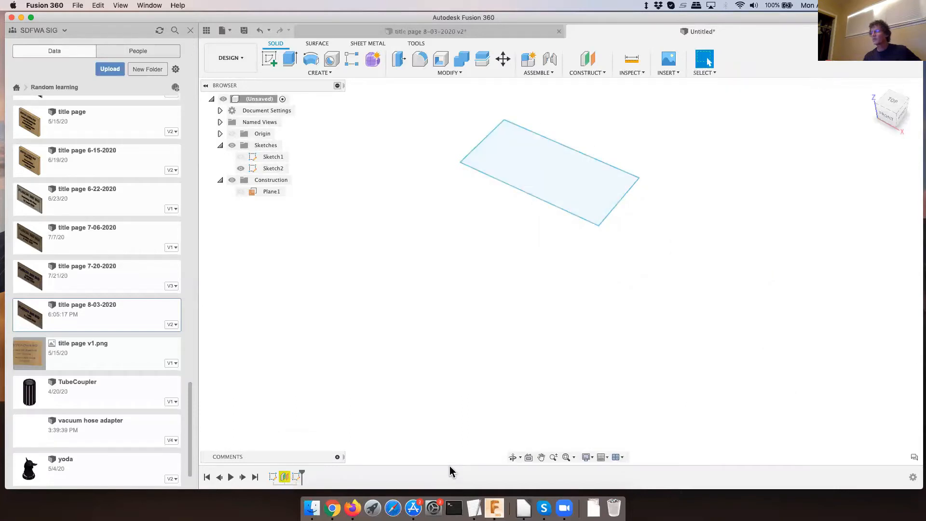
- Edit the offset construction plane Plane1 so that it references the XY origin plane
scroll(491, 423, "down", 5)
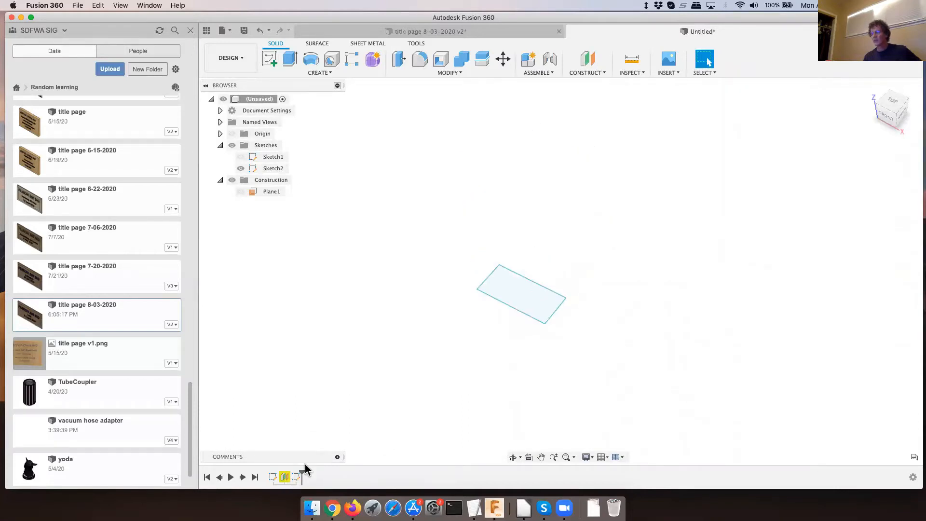
right_click(285, 477)
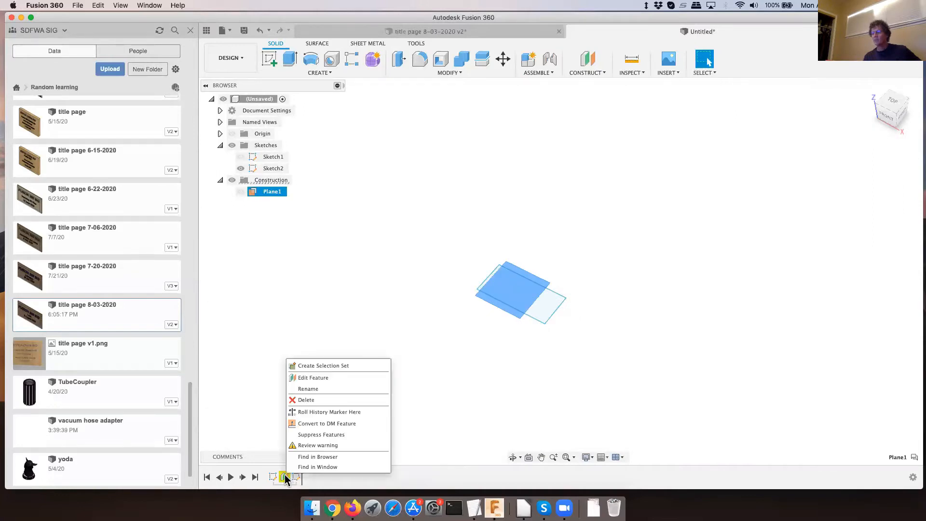
left_click(313, 377)
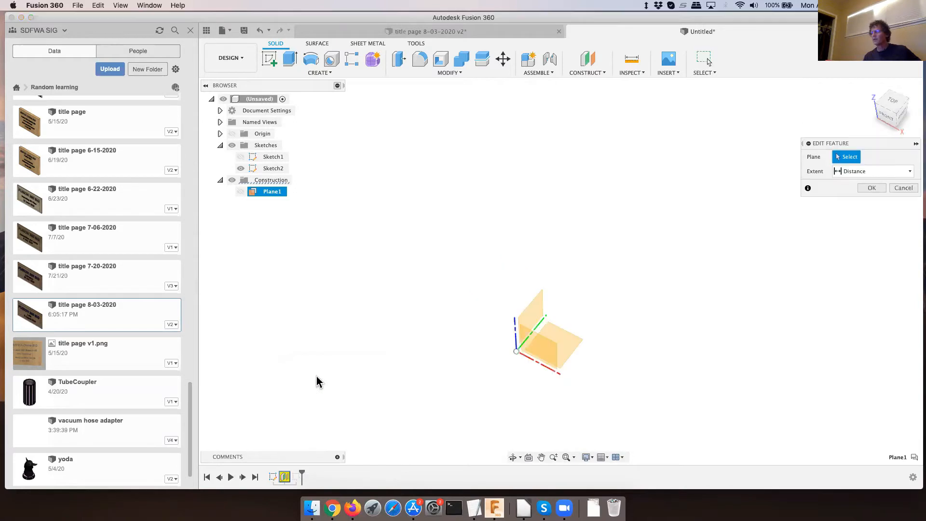
left_click(567, 348)
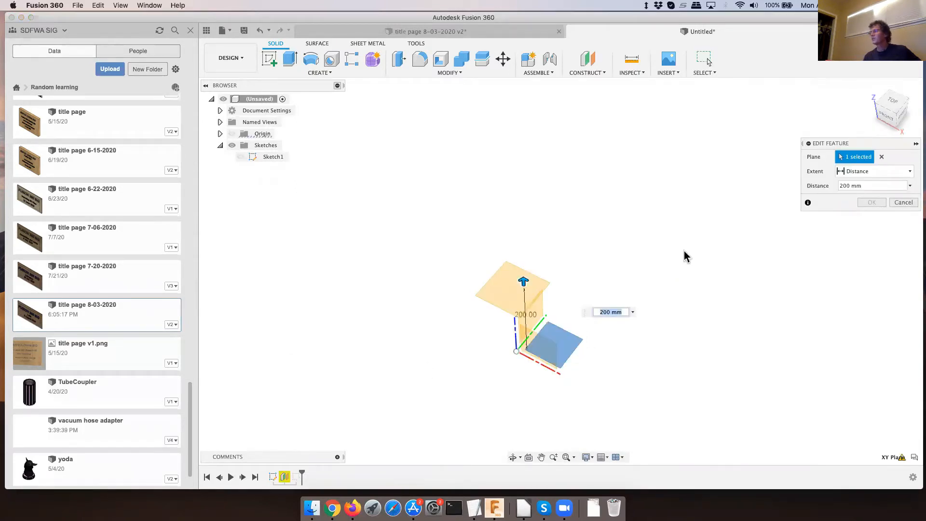
left_click(872, 203)
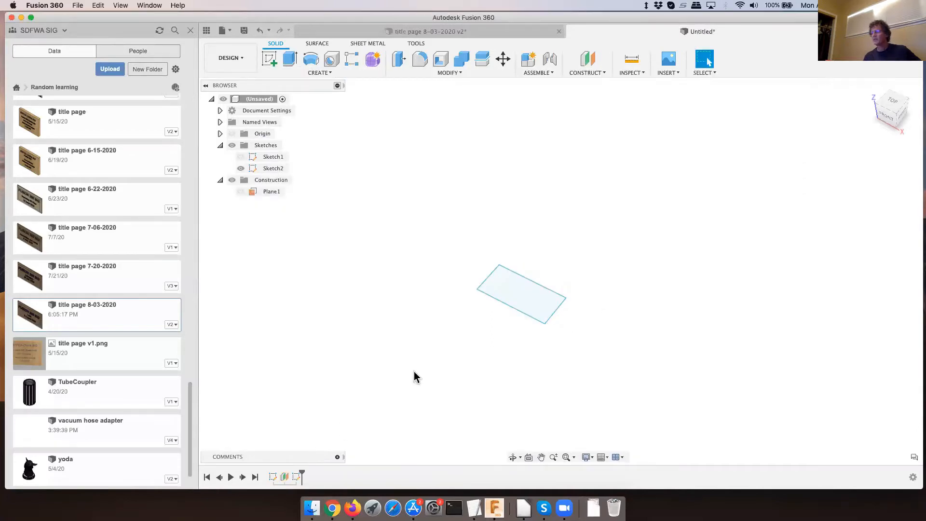
- Make the hidden base sketch, Sketch1, visible together with the upper rectangle, and clear the selection
scroll(416, 375, "up", 1)
left_click(296, 477)
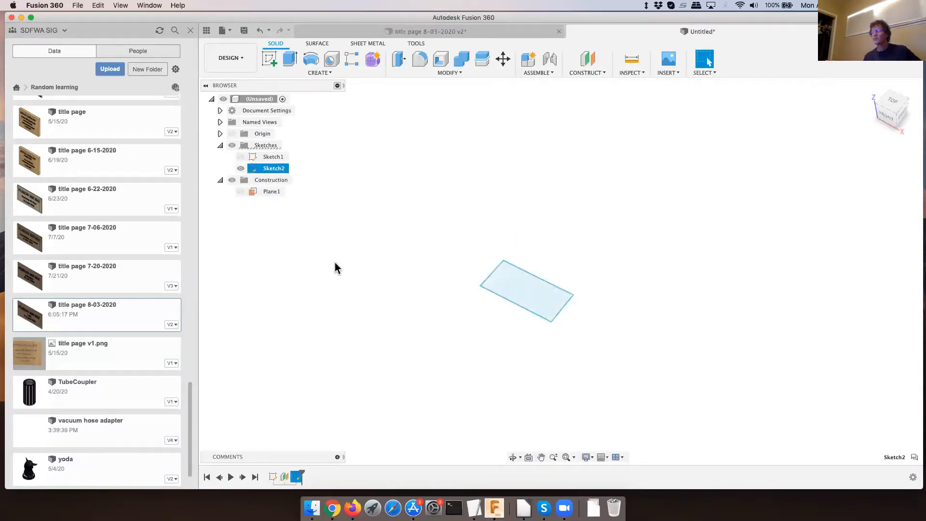
left_click(244, 159, "shift")
left_click(242, 156)
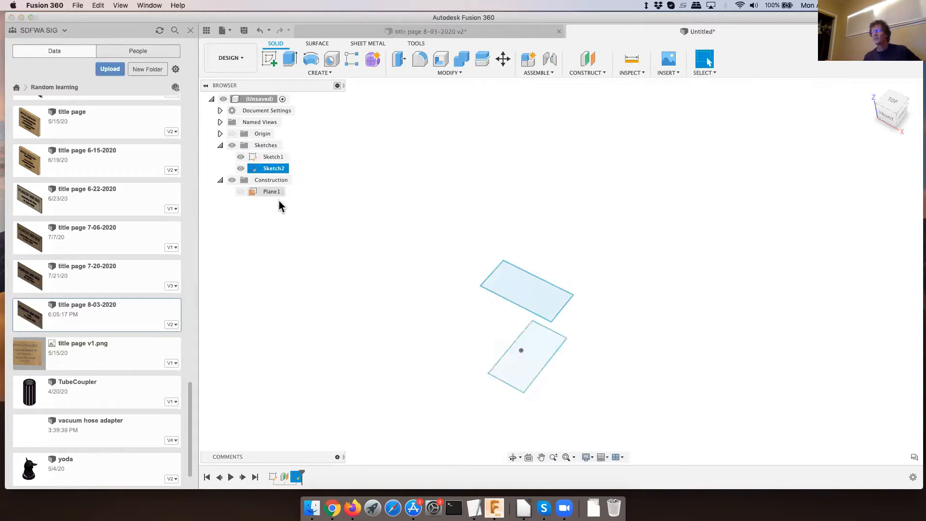
left_click(381, 232)
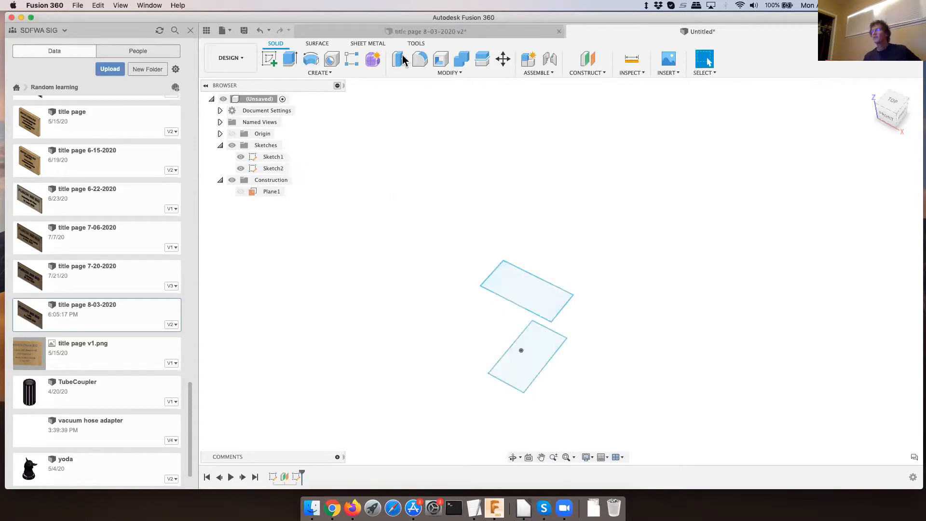
- Start a new-body Loft using the lower rectangle as the first profile and the upper rectangle as the second
left_click(317, 73)
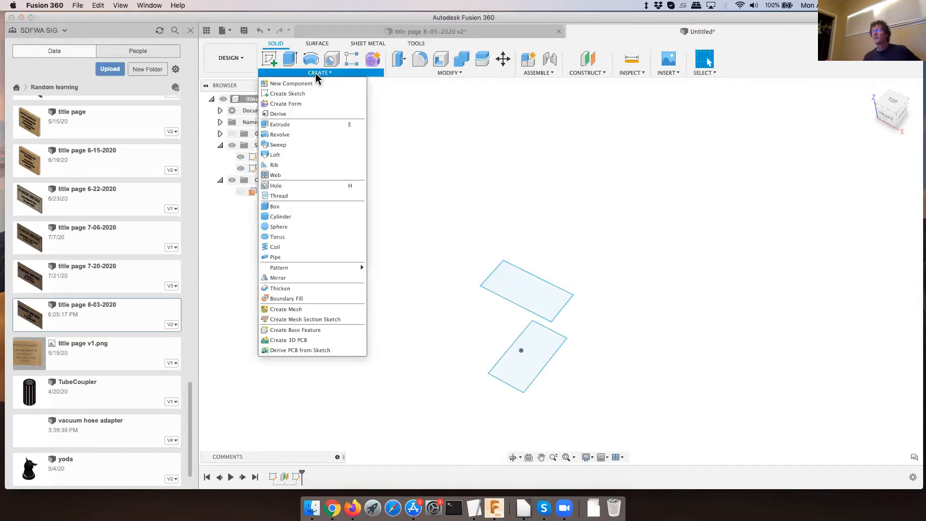
mouse_move(330, 269)
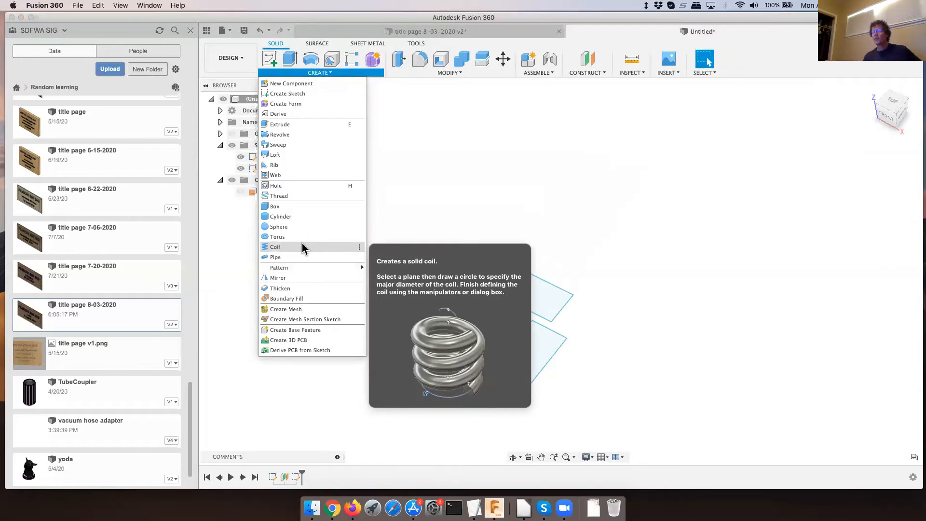
left_click(291, 155)
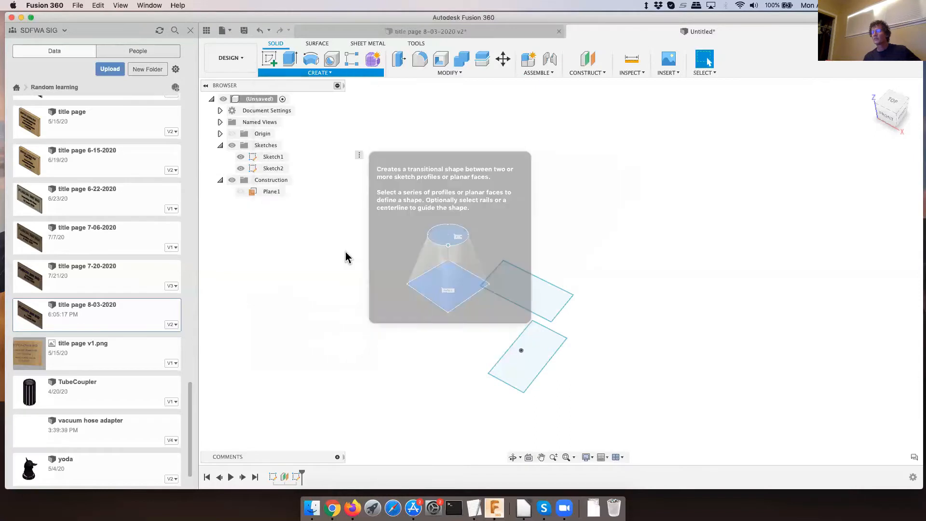
left_click(524, 378)
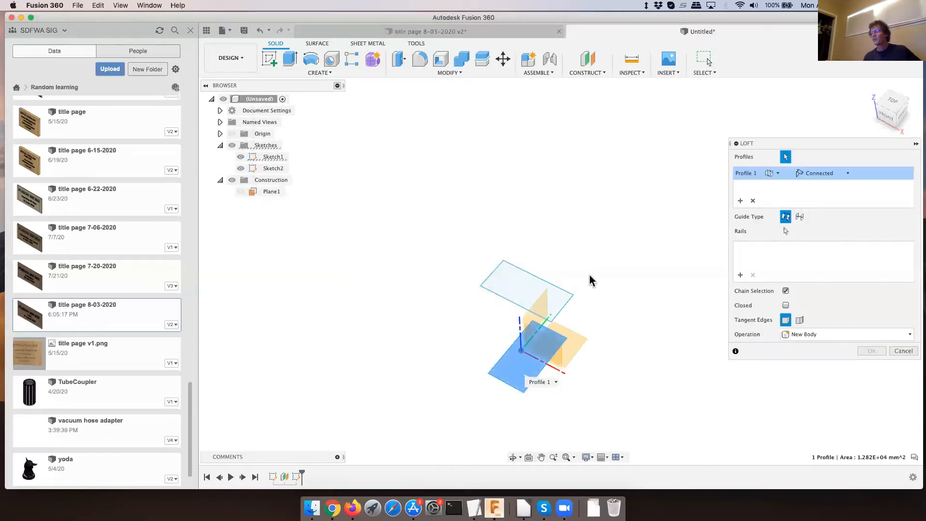
left_click(568, 303)
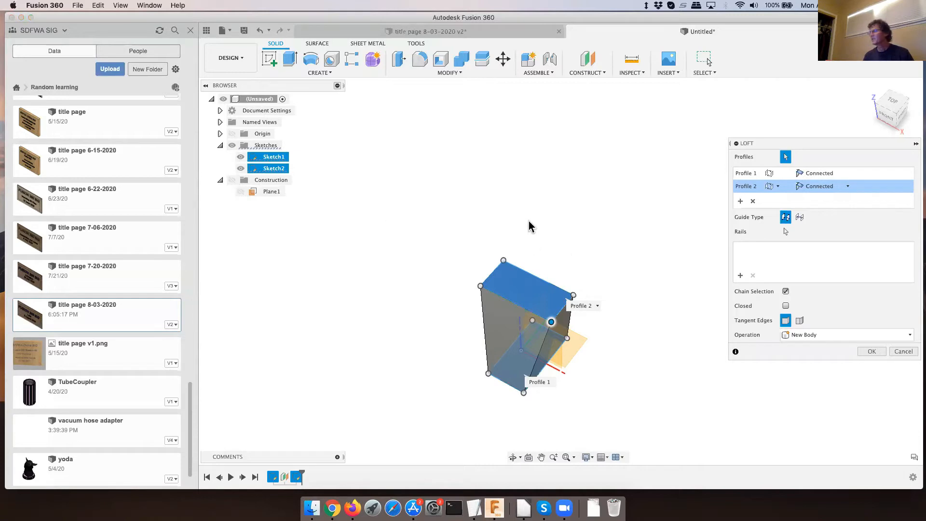
scroll(528, 225, "down", 3)
scroll(543, 324, "up", 3)
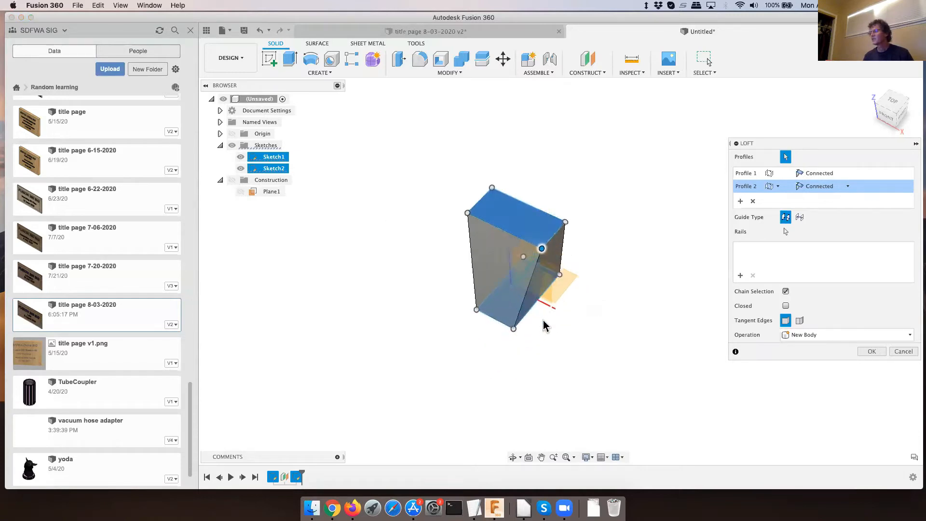
middle_click_drag(540, 304, 538, 275, "shift")
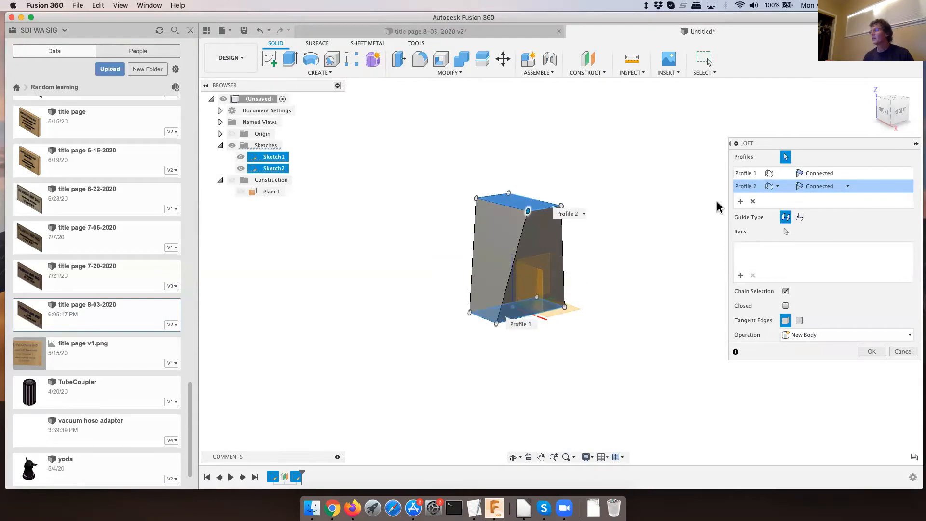
- Set the takeoff condition of both loft profiles to Direction and create the loft as a new body
left_click(846, 188)
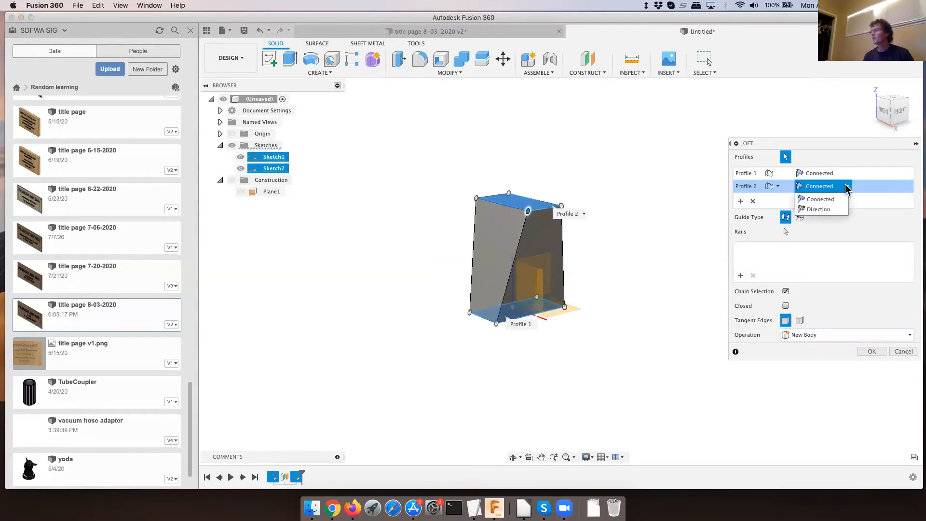
left_click(835, 210)
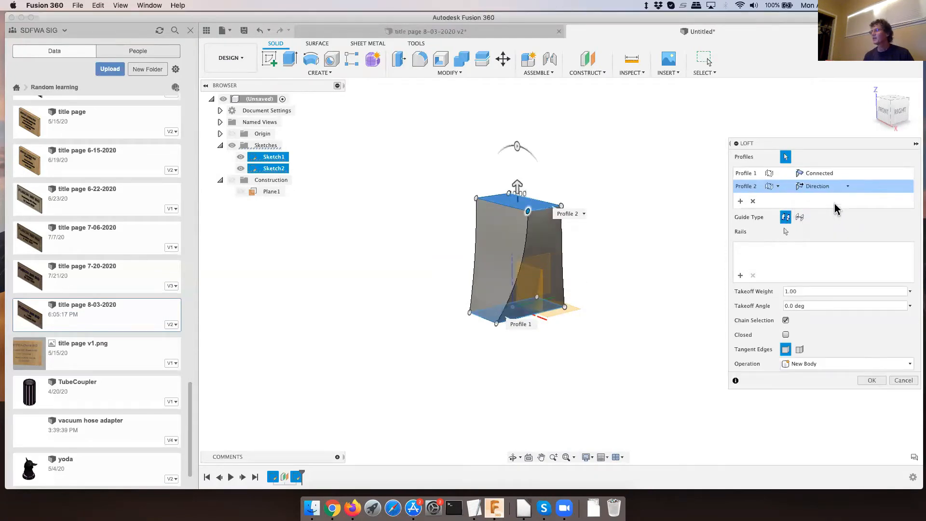
left_click(848, 174)
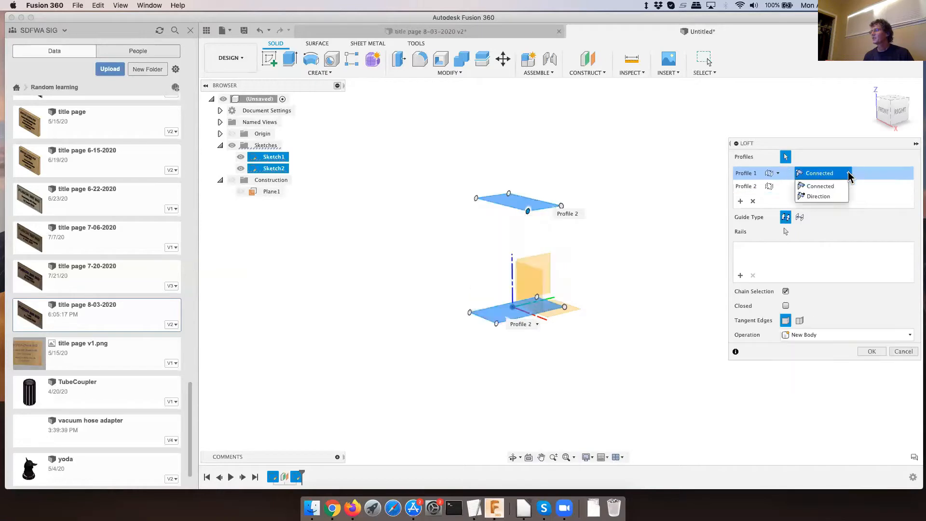
left_click(830, 197)
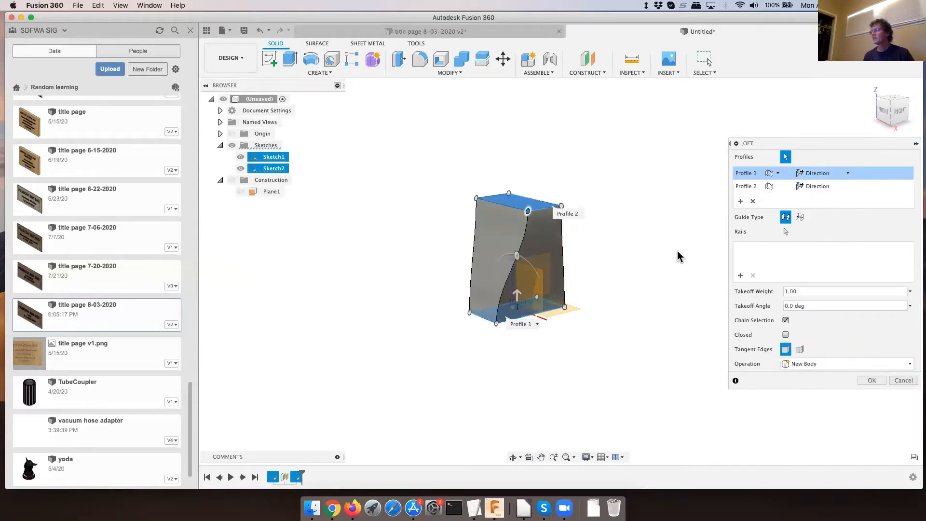
left_click(882, 110)
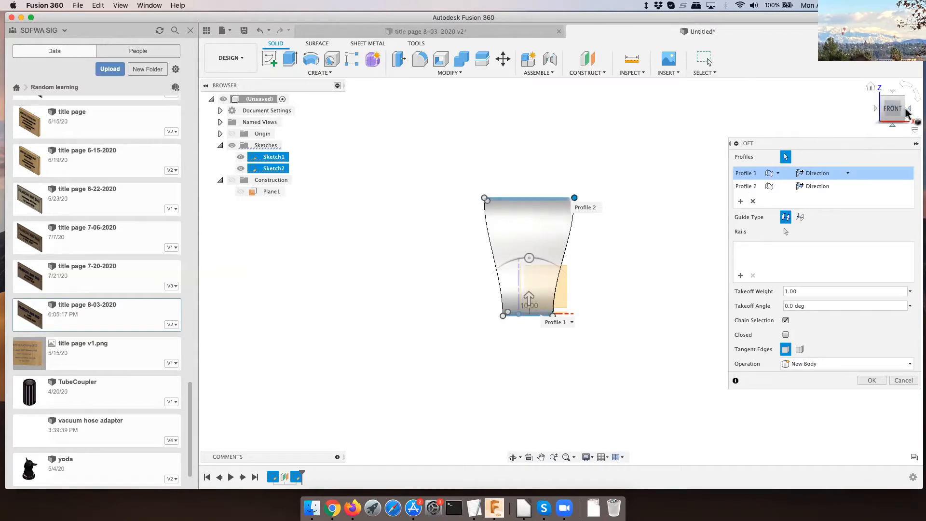
left_click(908, 109)
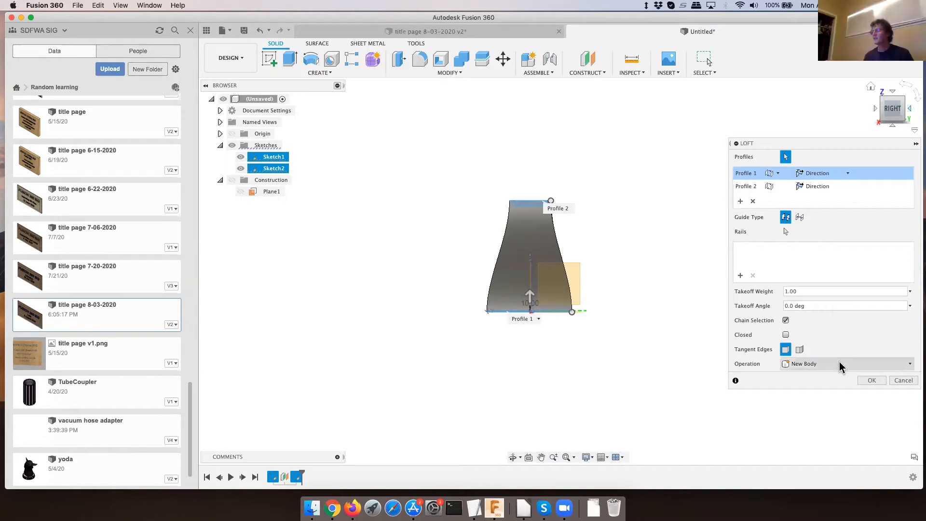
left_click(872, 380)
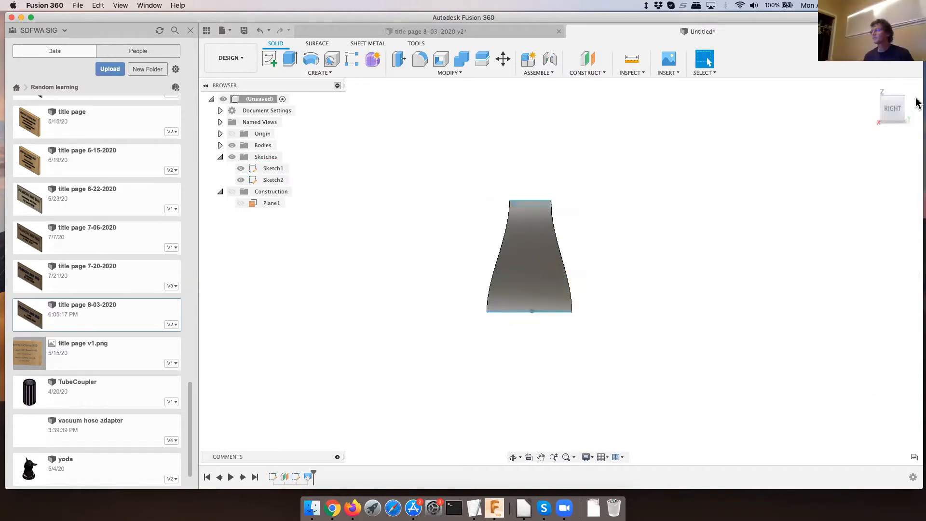
- Reopen the loft feature for editing and set both Profile 1 and Profile 2 to Connected
left_click(871, 88)
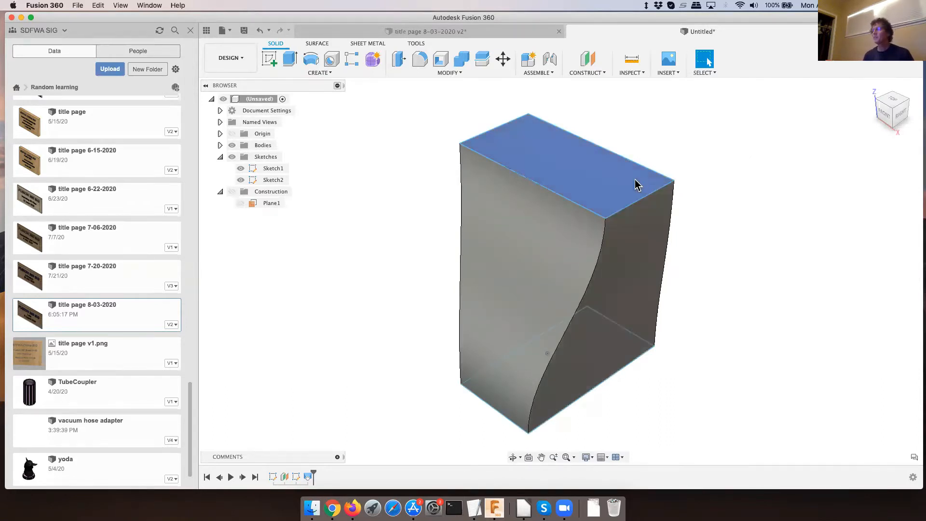
left_click(600, 181)
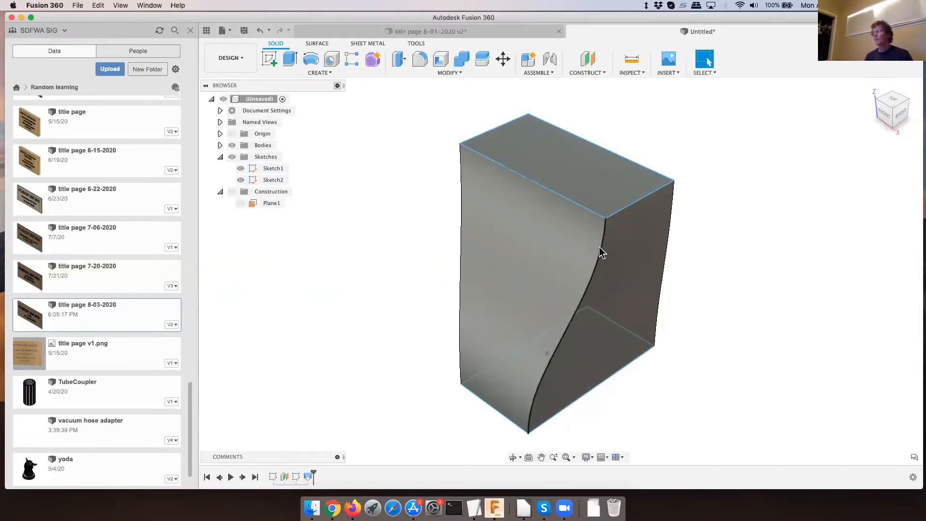
scroll(602, 252, "down", 5)
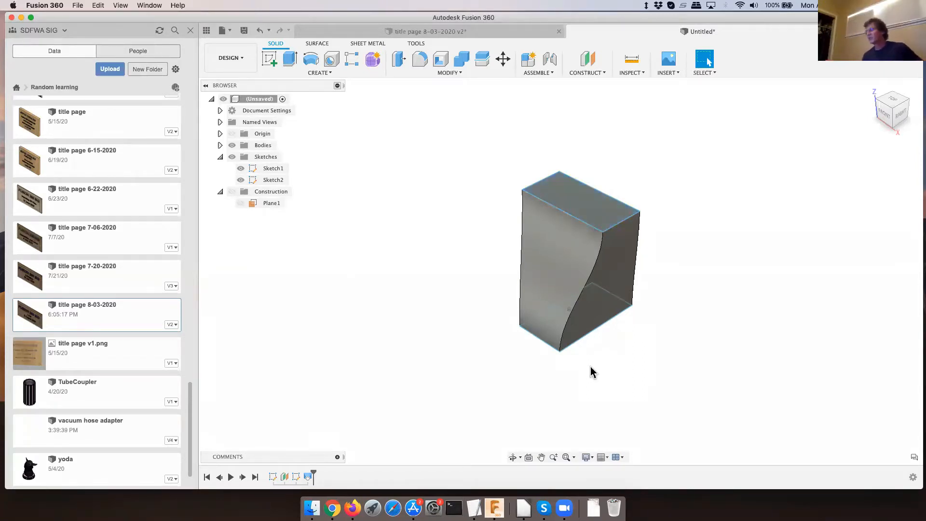
right_click(308, 477)
left_click(337, 389)
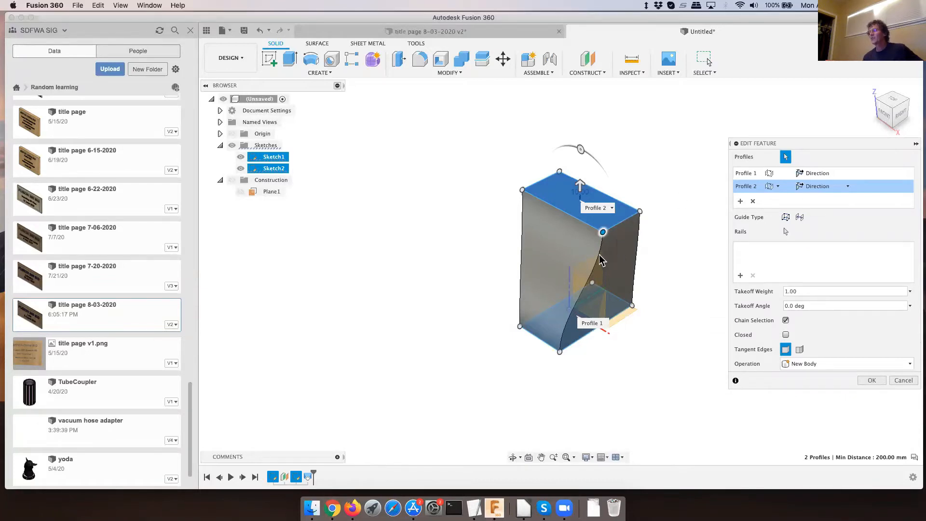
left_click(847, 186)
left_click(820, 199)
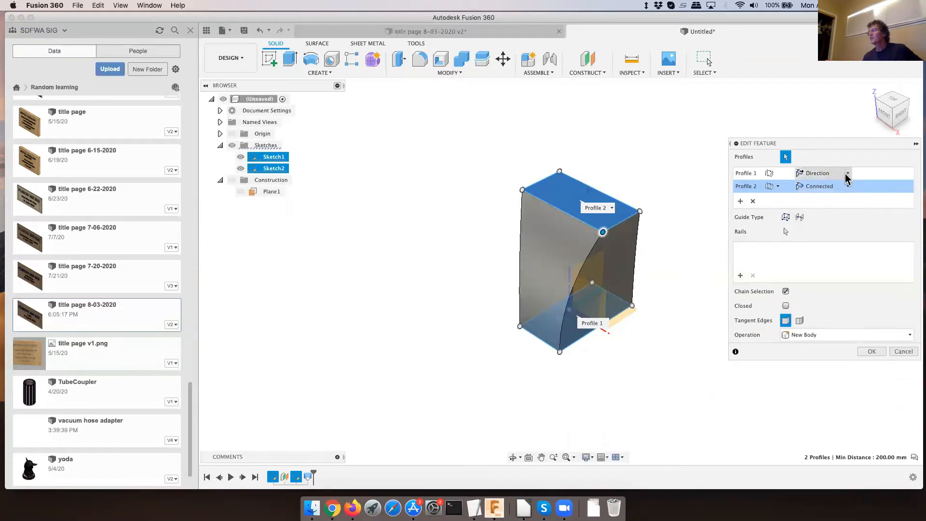
left_click(847, 174)
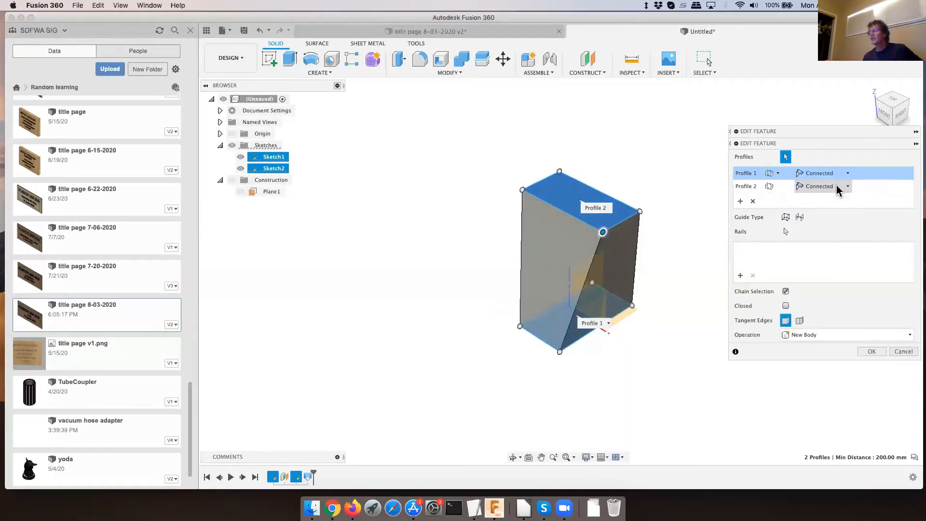
left_click(836, 188)
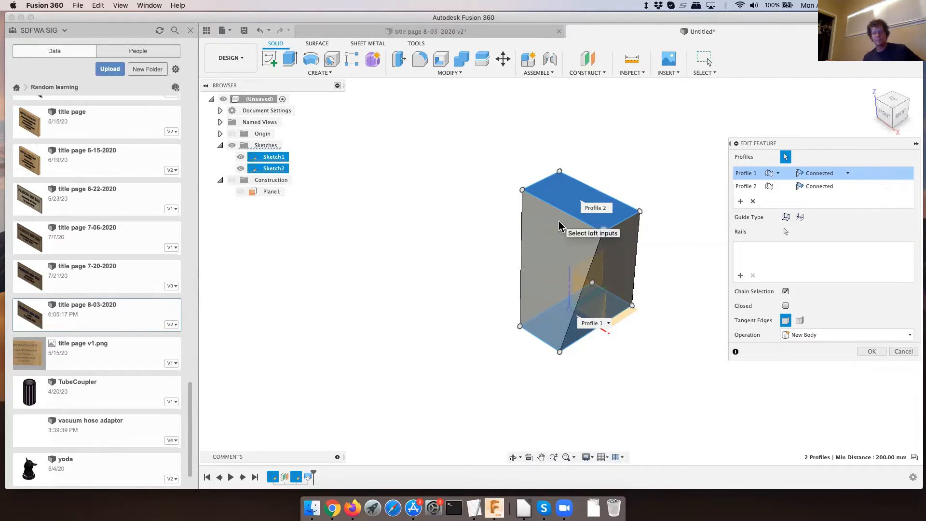
- Set both loft profiles back to Direction with the shape viewed from the front, and accept the edit
left_click(885, 116)
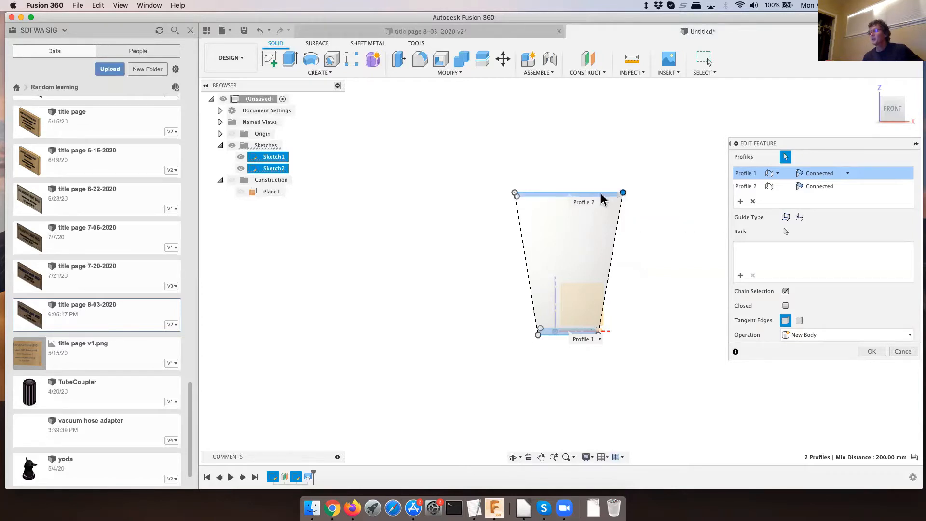
left_click(623, 193)
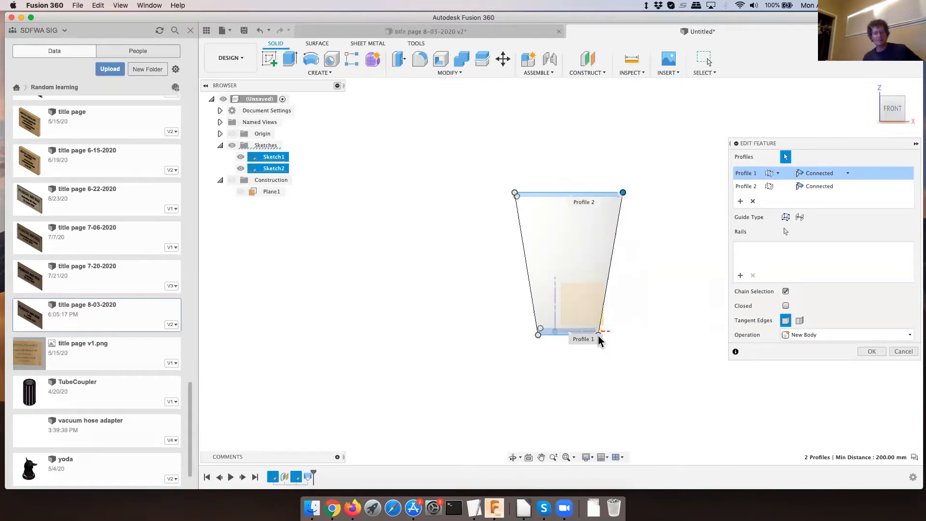
left_click(847, 172)
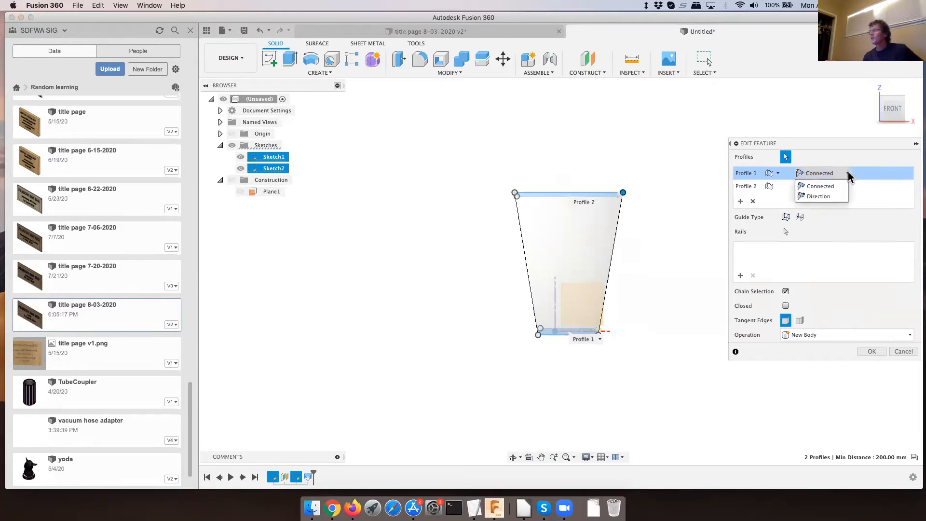
left_click(832, 197)
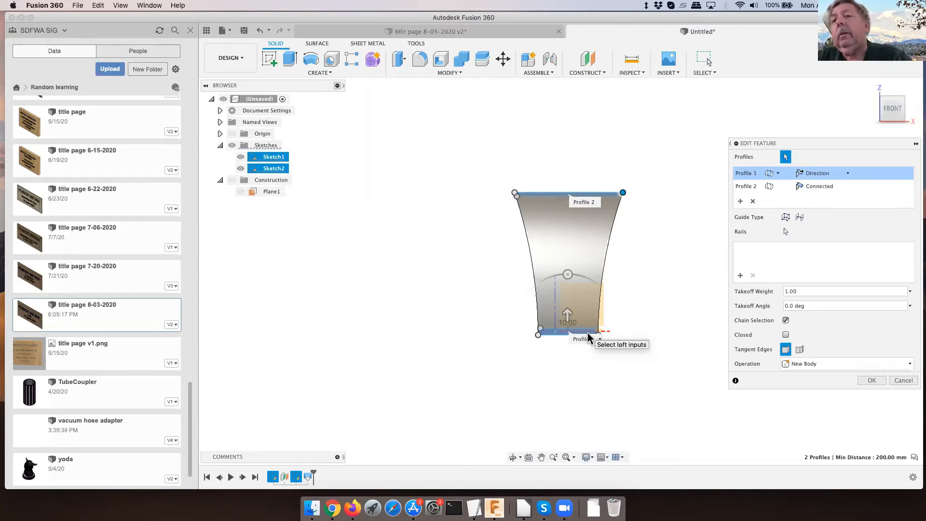
left_click(833, 187)
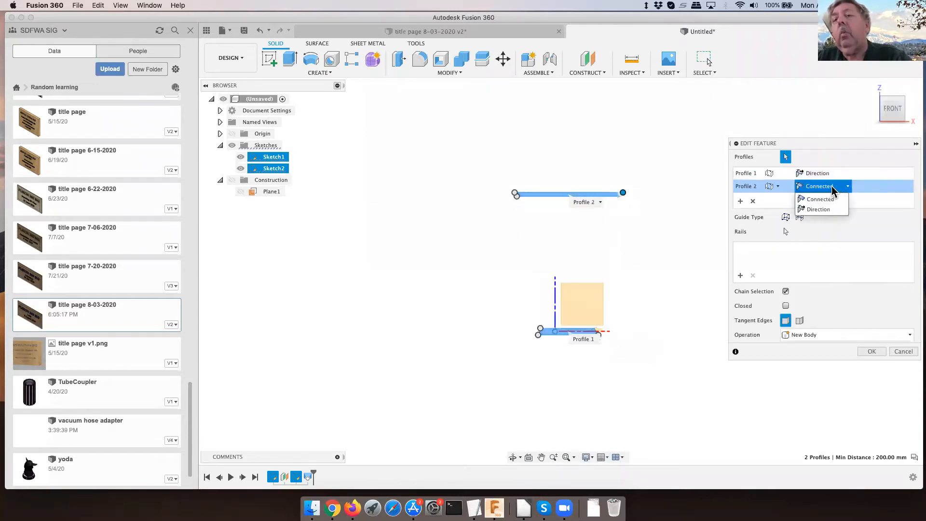
left_click(820, 209)
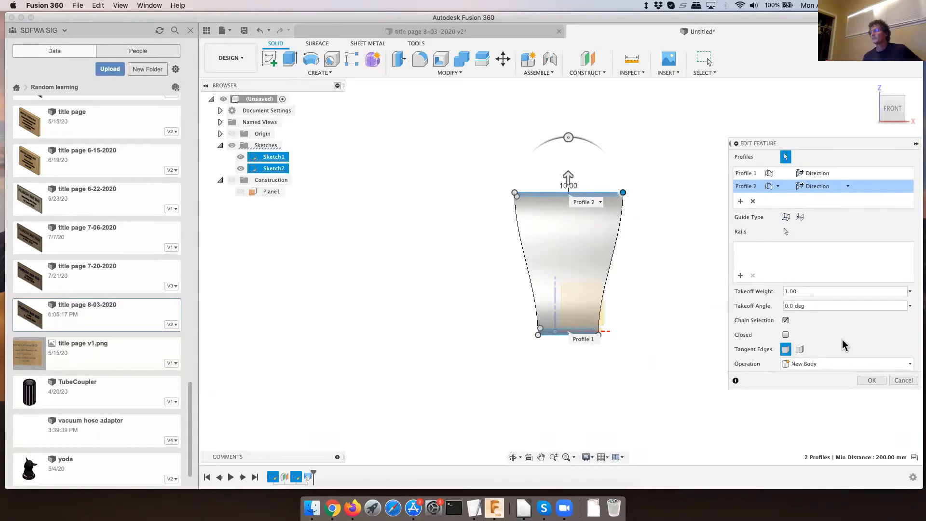
left_click(873, 381)
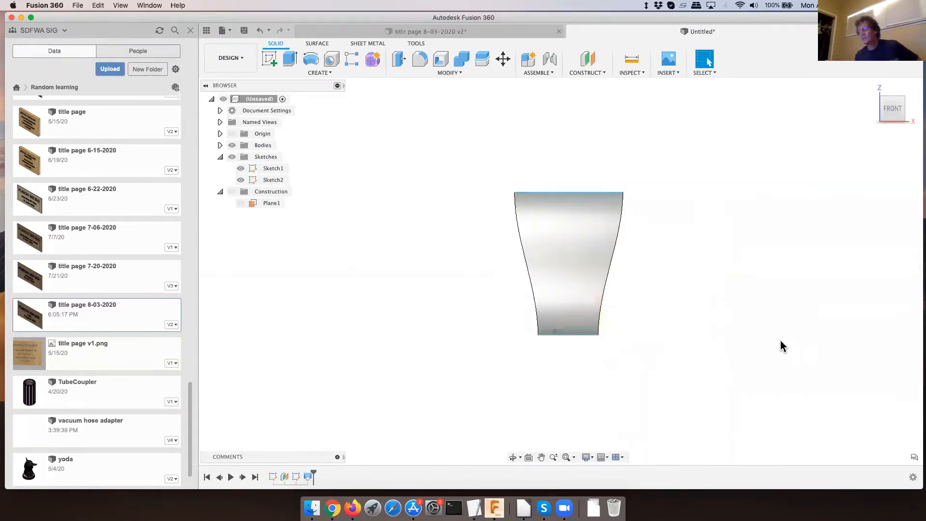
- Create a construction plane offset 330 mm above the XY origin plane, showing the origin geometry to select it
middle_click_drag(733, 296, 703, 319, "shift")
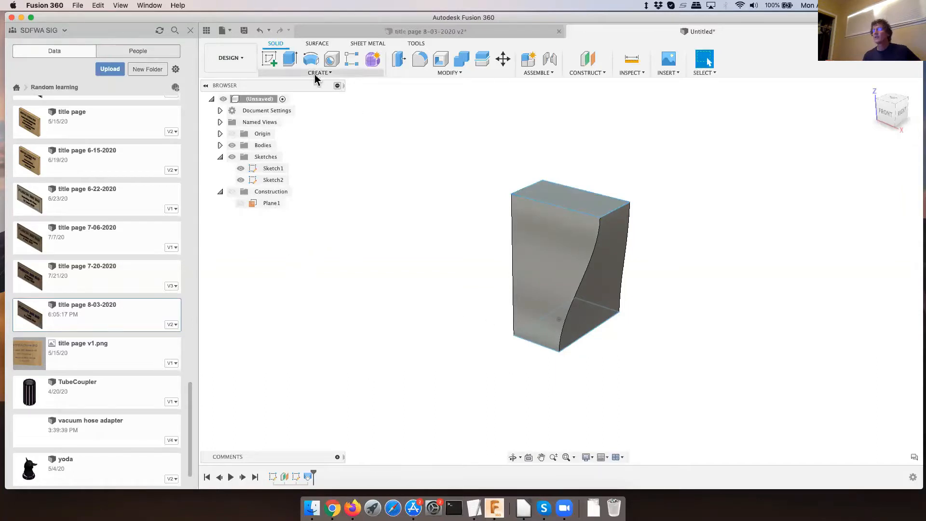
left_click(589, 73)
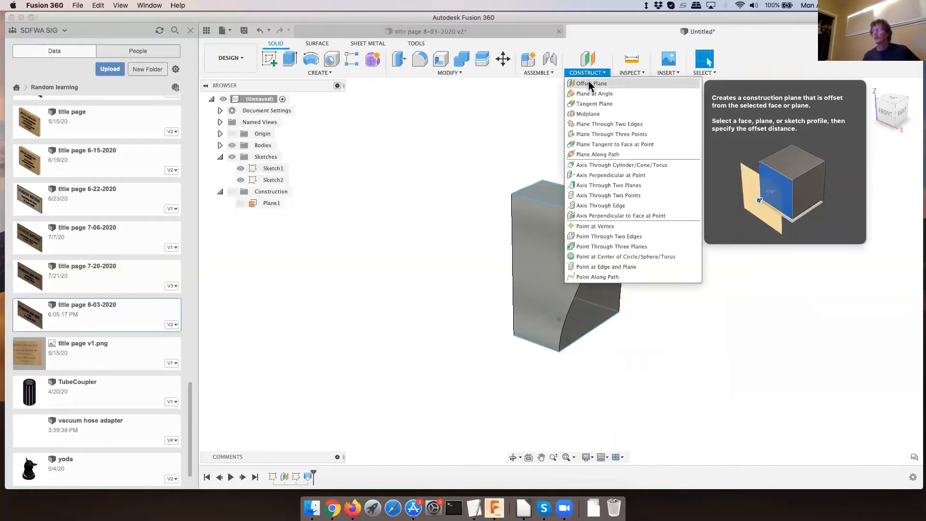
left_click(590, 85)
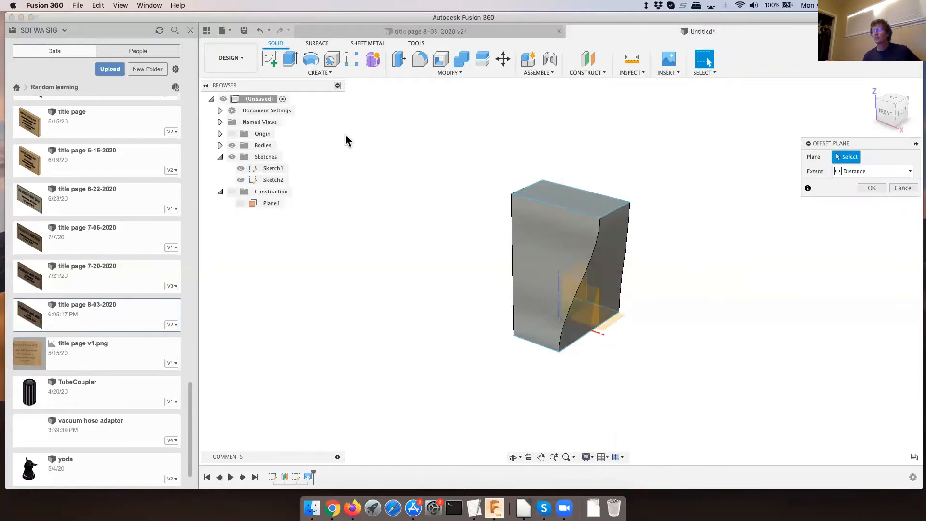
left_click(232, 134)
left_click(614, 318)
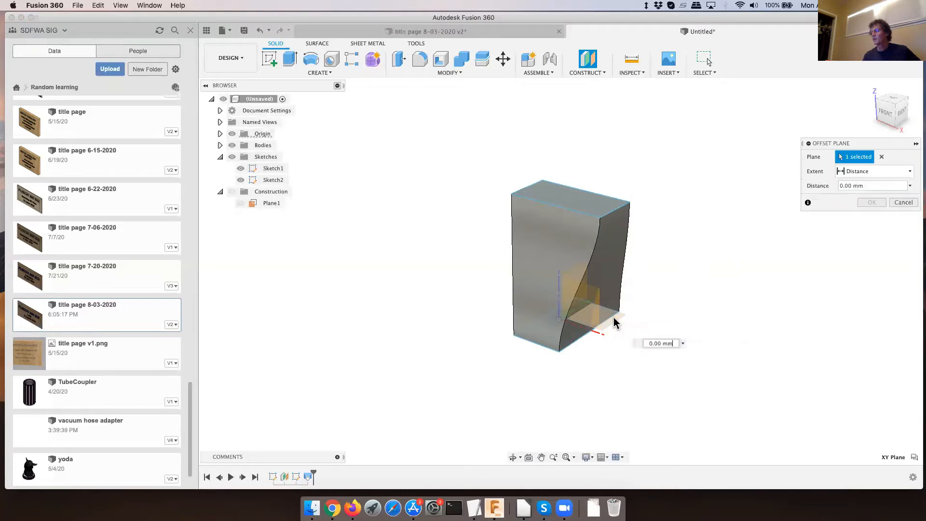
left_click_drag(576, 316, 599, 100)
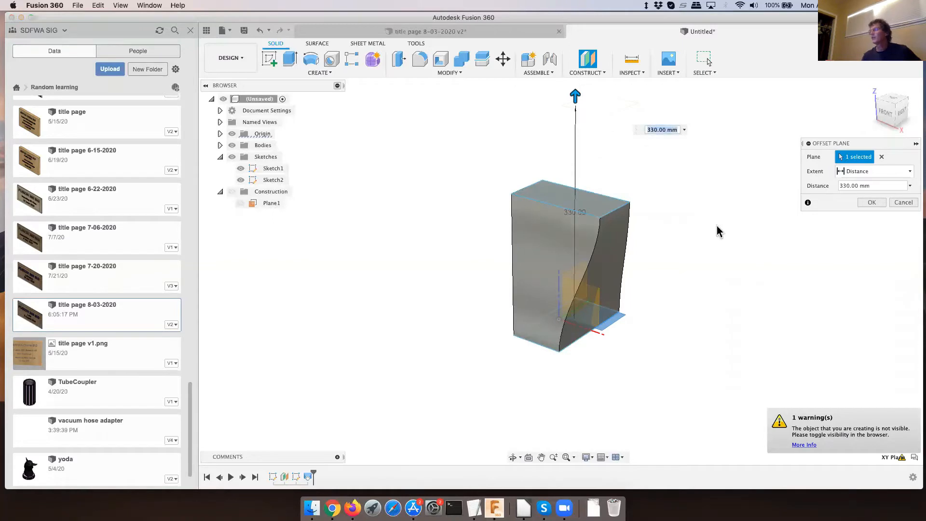
left_click(869, 203)
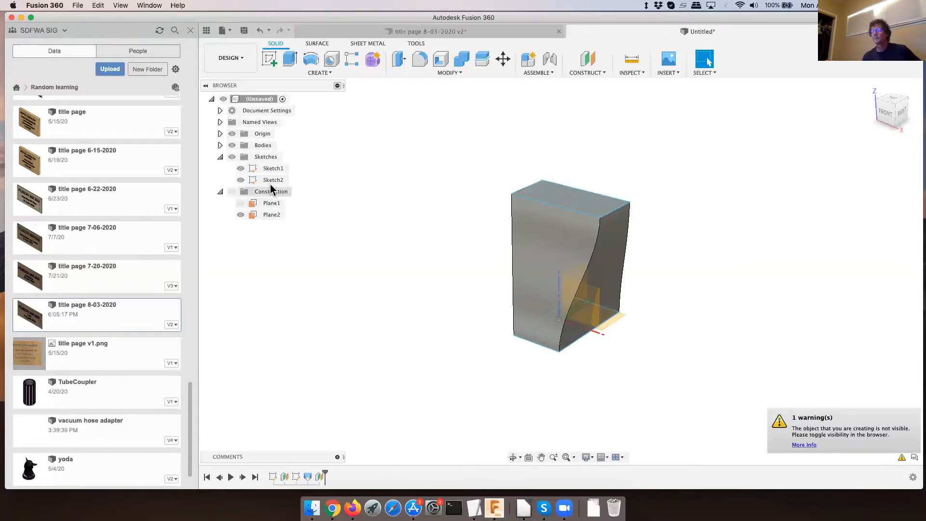
- Sketch a circle about 170 mm in diameter on Plane2, beyond the loft body's back corner, and finish the sketch
left_click(267, 57)
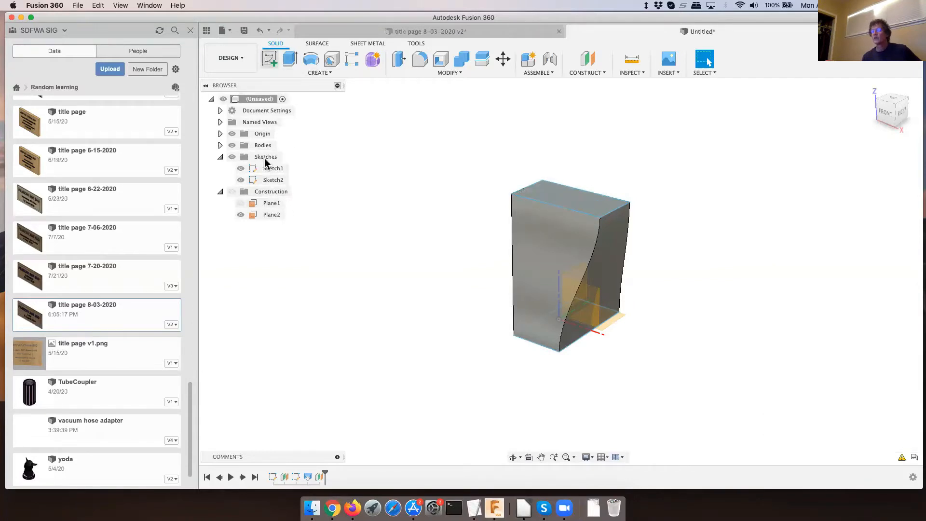
left_click(268, 215)
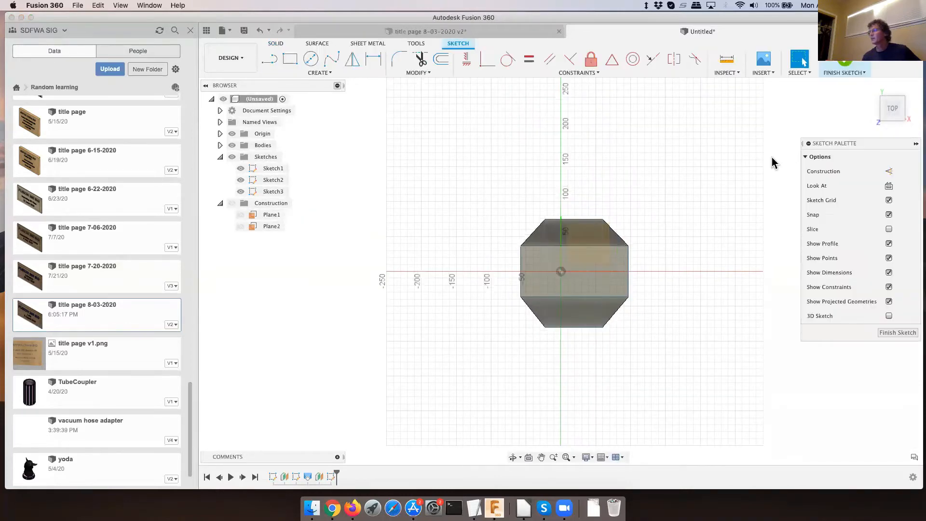
left_click(311, 59)
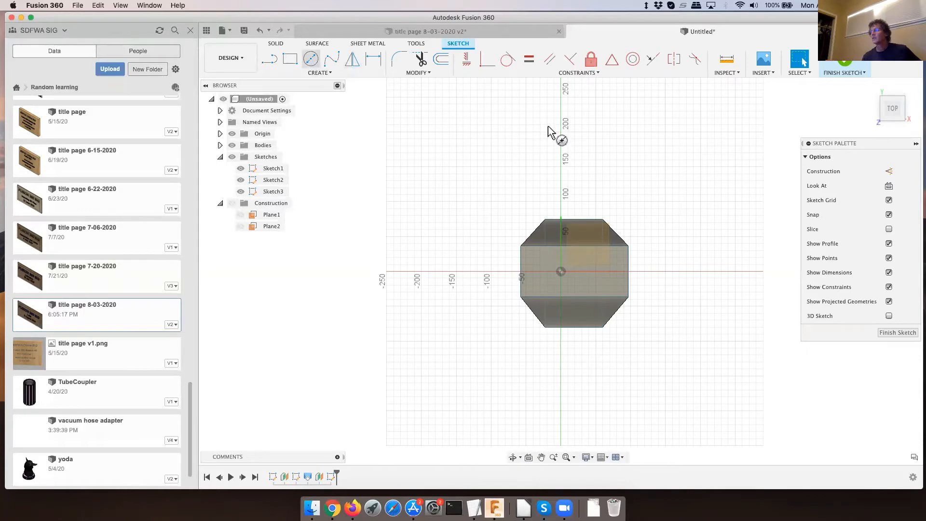
left_click(637, 167)
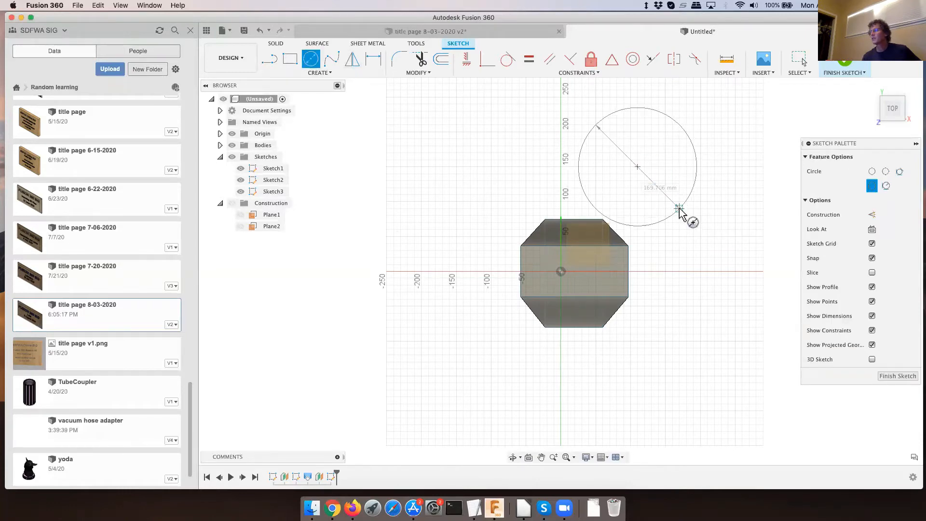
left_click(681, 210)
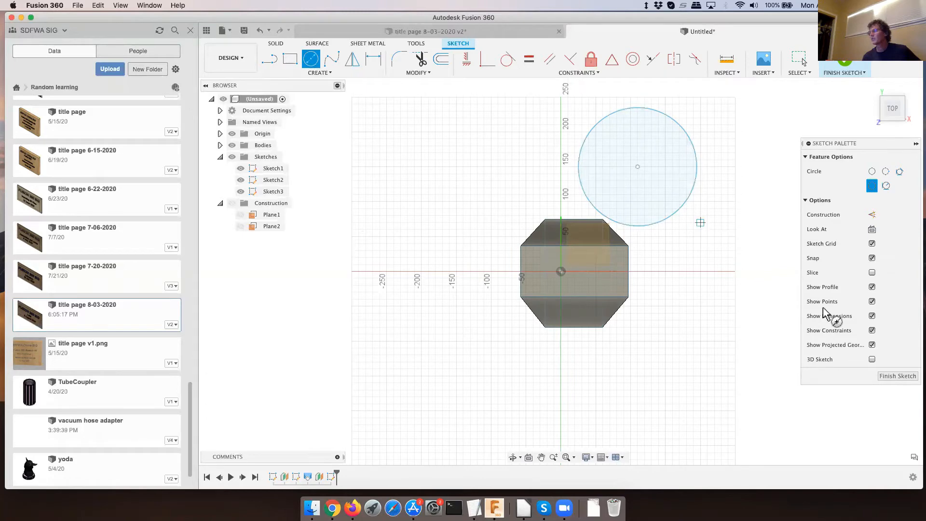
left_click(897, 377)
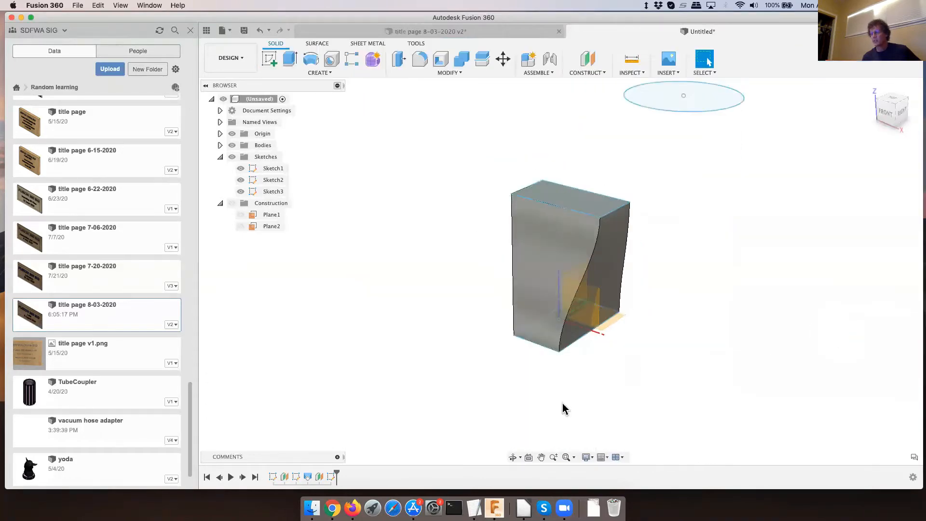
- Reorder the timeline so that Plane2 and Sketch3 come before the loft feature
left_click(320, 478)
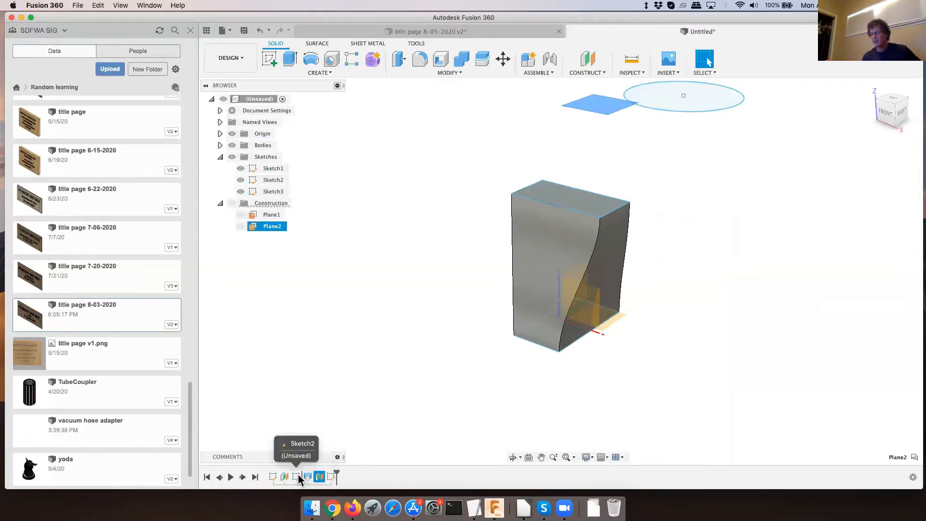
left_click(332, 479)
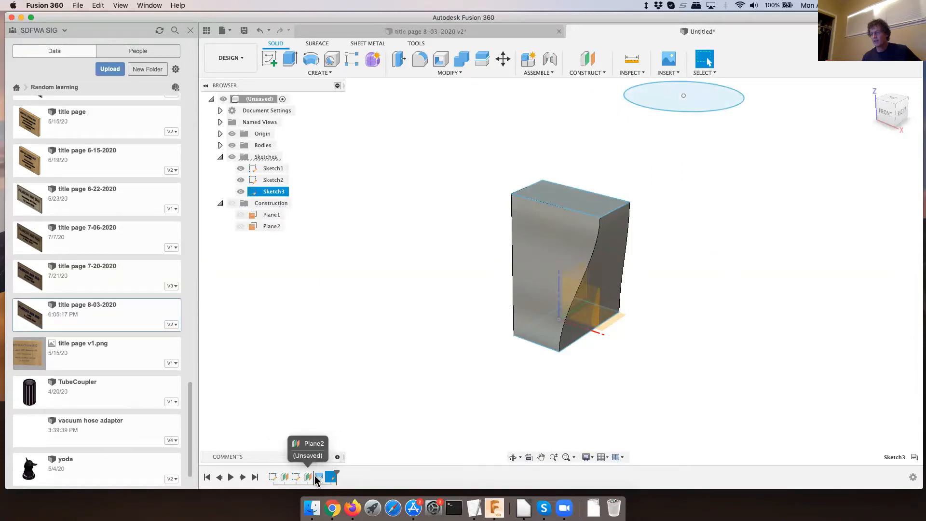
left_click(369, 483)
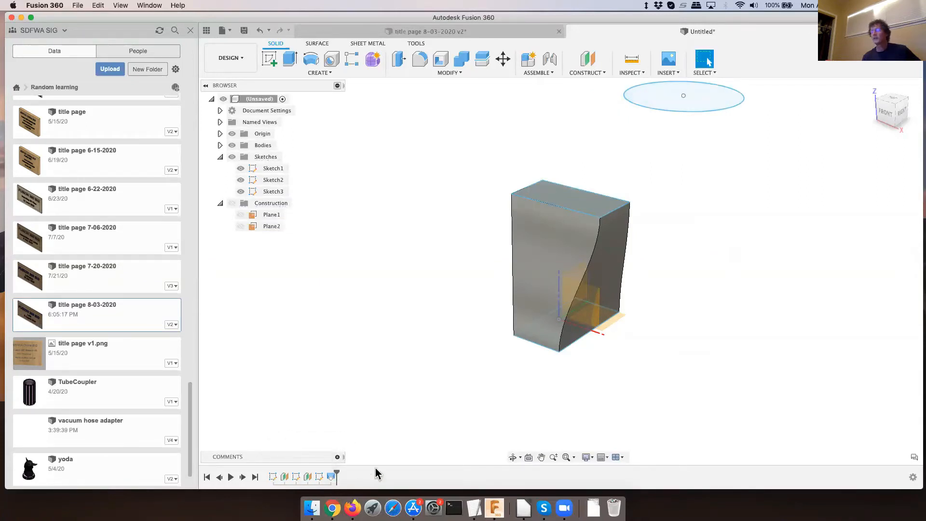
- Reopen the loft feature for editing and add the Sketch3 circle as Profile 3
scroll(389, 448, "down", 1)
scroll(390, 448, "down", 1)
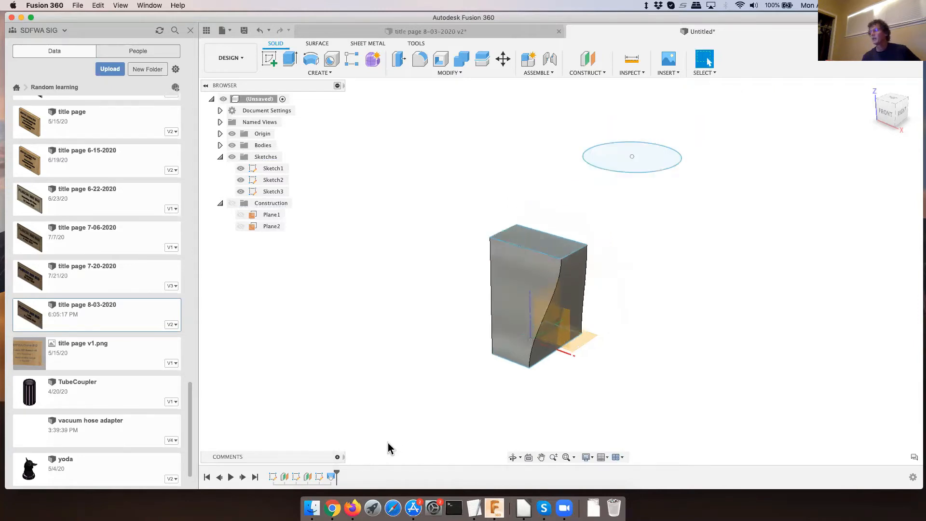
right_click(331, 477)
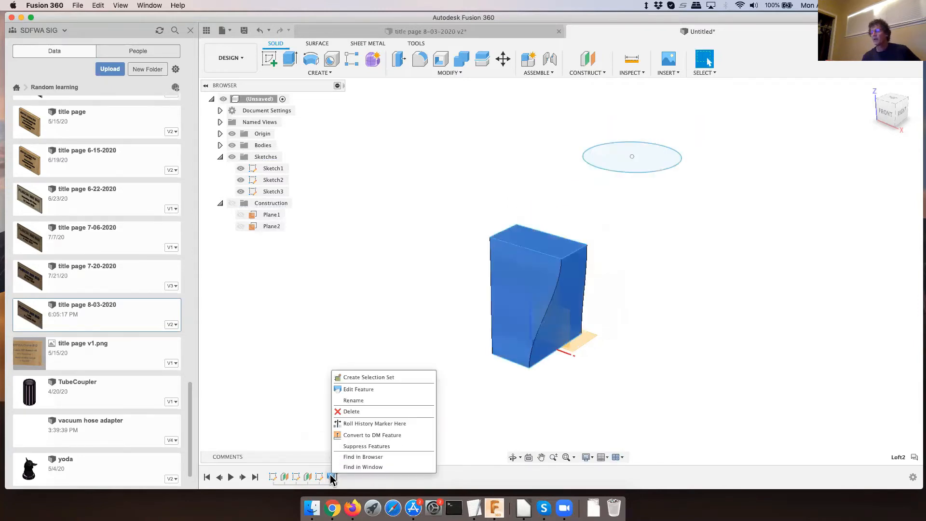
left_click(357, 389)
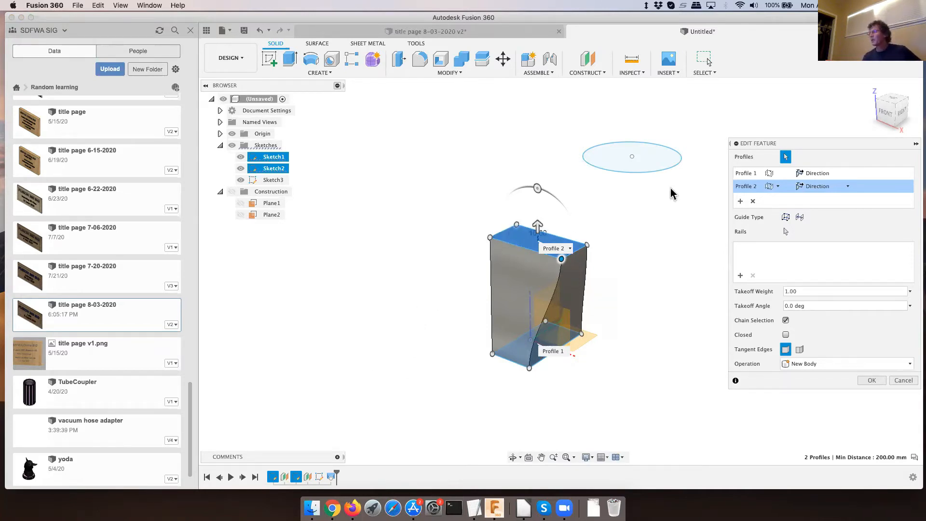
left_click(740, 202)
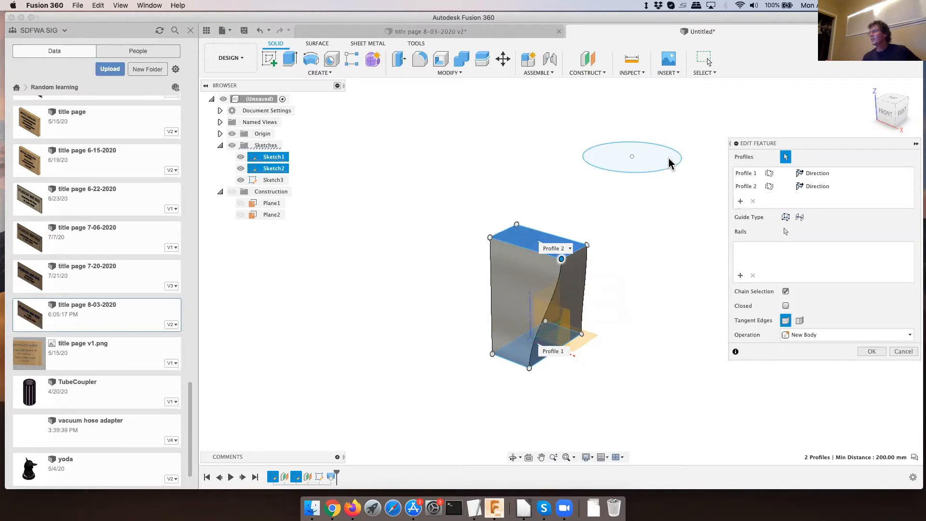
left_click(644, 164)
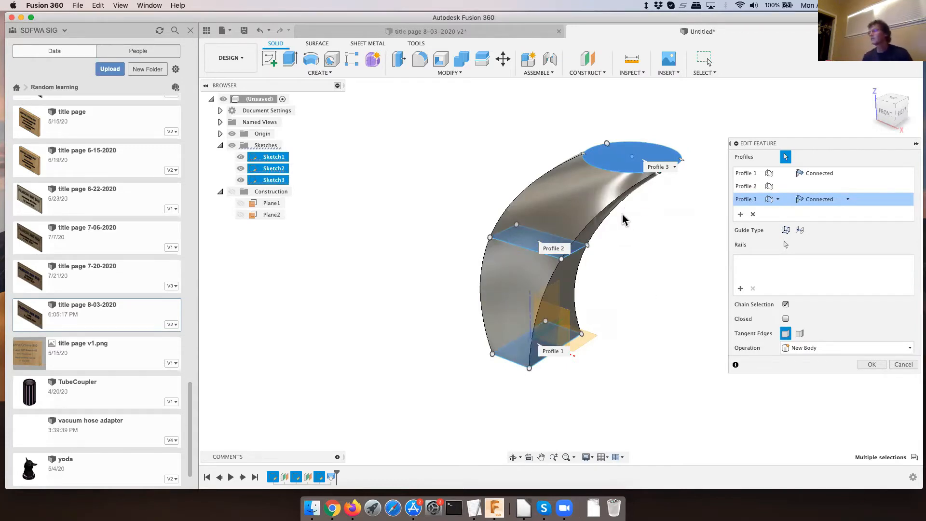
- Set the loft's Profile 3 to Direction and accept the edit
mouse_move(620, 215)
middle_mouse_down("shift")
mouse_move(630, 187)
mouse_move(609, 186)
mouse_move(614, 198)
mouse_move(653, 211)
mouse_move(646, 201)
mouse_move(633, 215)
middle_mouse_up("shift")
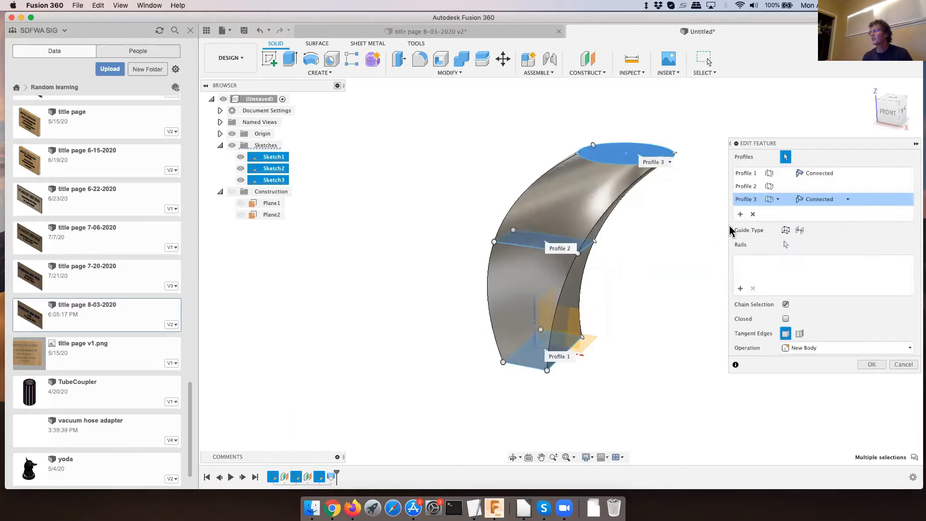
left_click(847, 200)
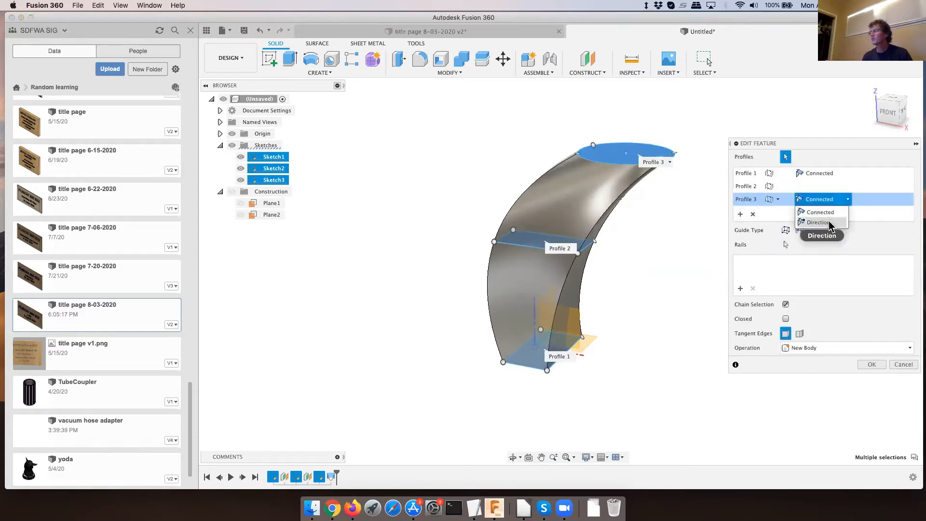
left_click(820, 223)
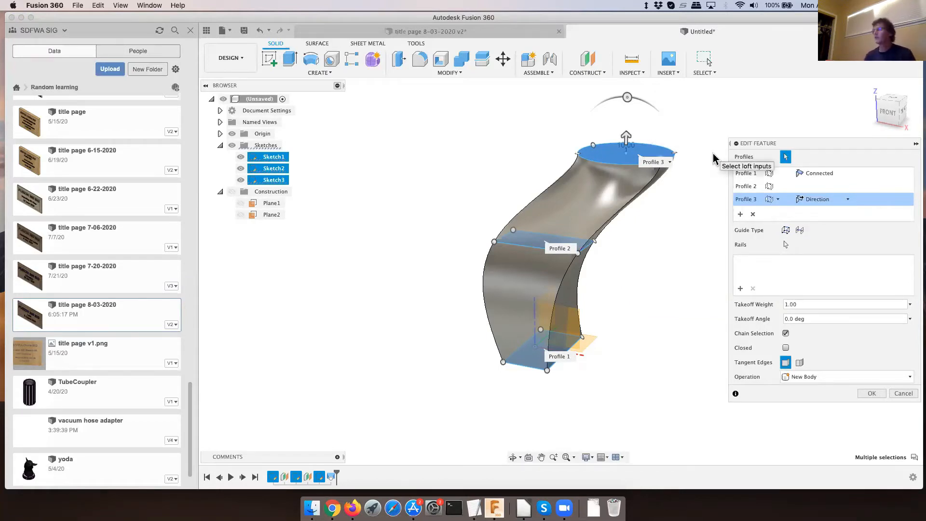
left_click(872, 393)
key("Return")
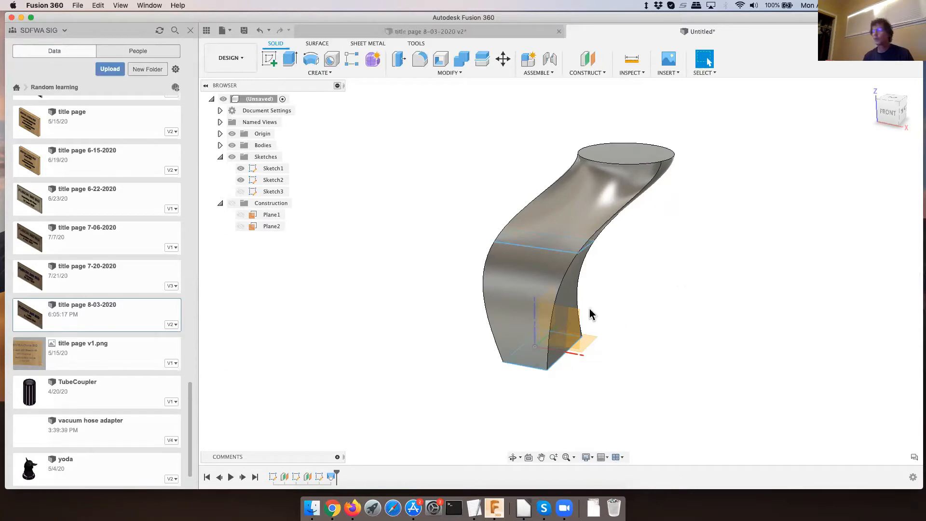
- Delete the solid loft feature from the timeline, keeping its sketches and planes
scroll(508, 351, "down", 5)
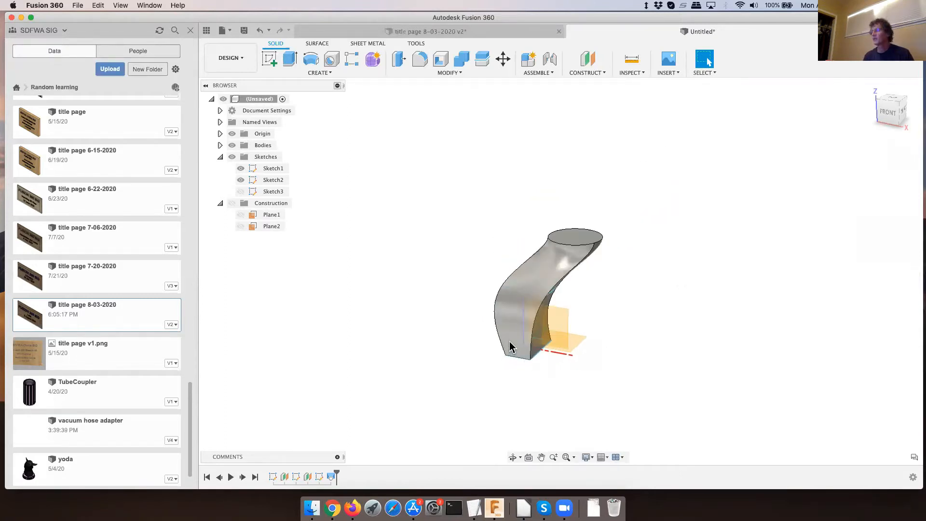
scroll(510, 347, "up", 3)
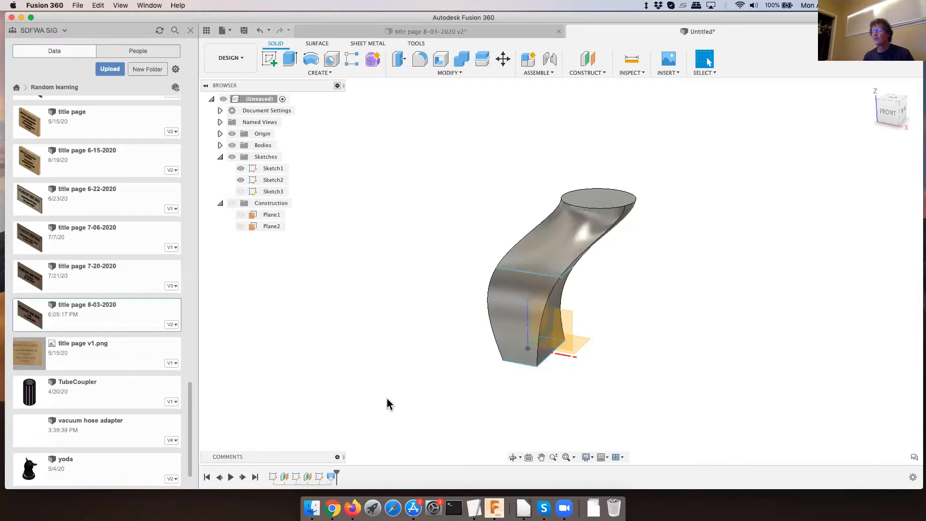
right_click(332, 477)
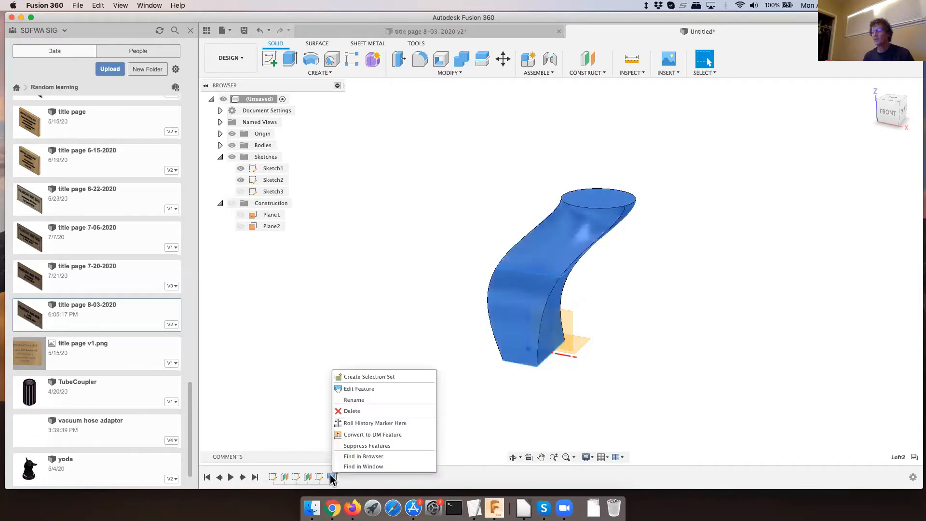
left_click(343, 413)
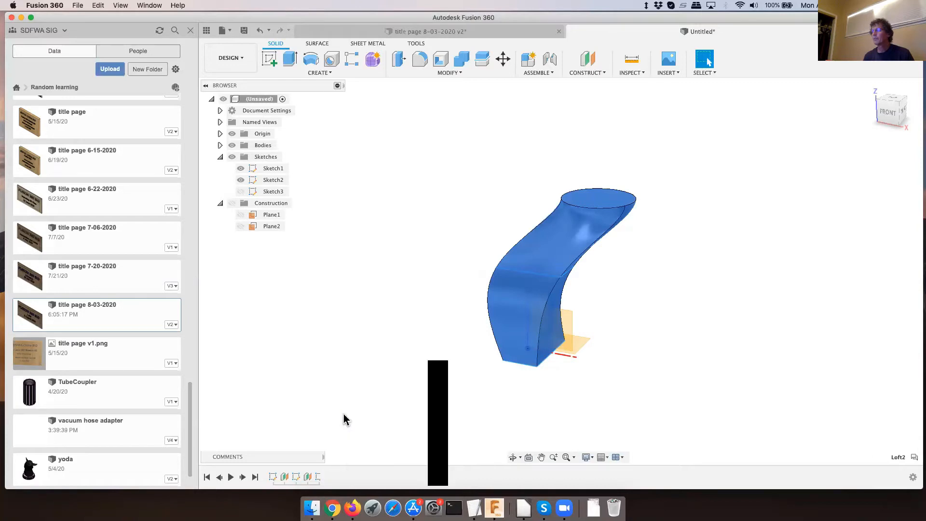
scroll(385, 333, "down", 4)
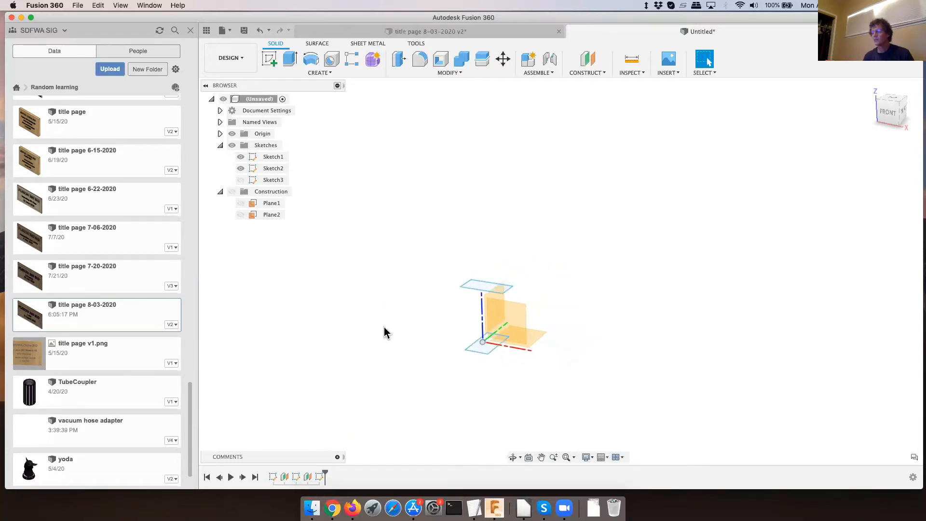
- Show Sketch3 with the circle again and hide the origin geometry
left_click(241, 180)
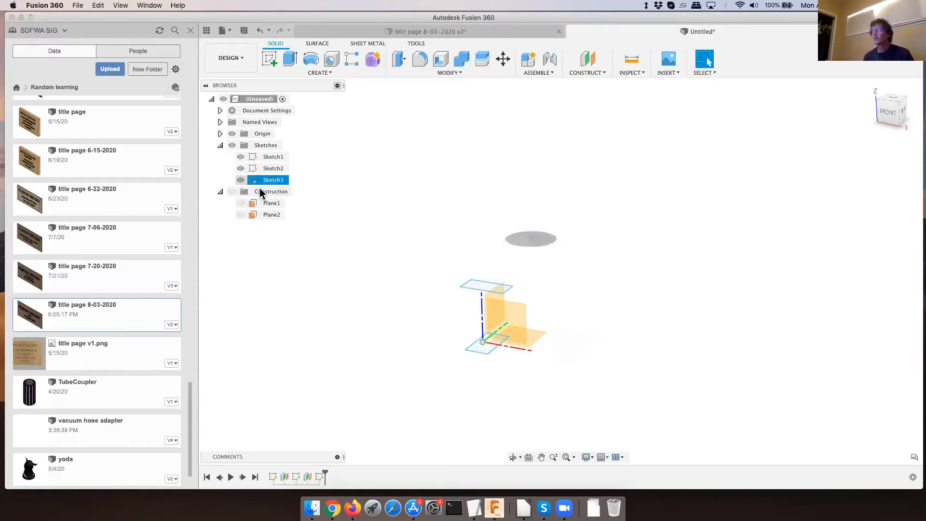
left_click(427, 237)
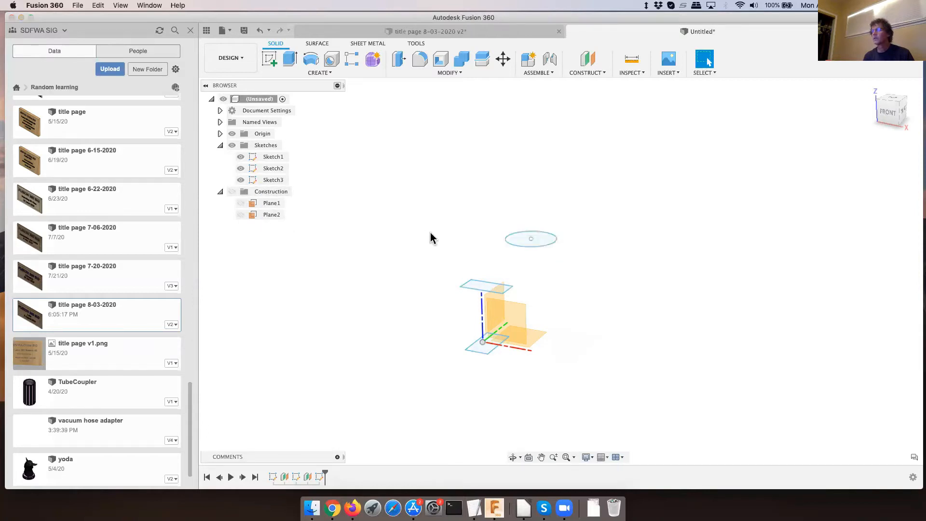
left_click(233, 134)
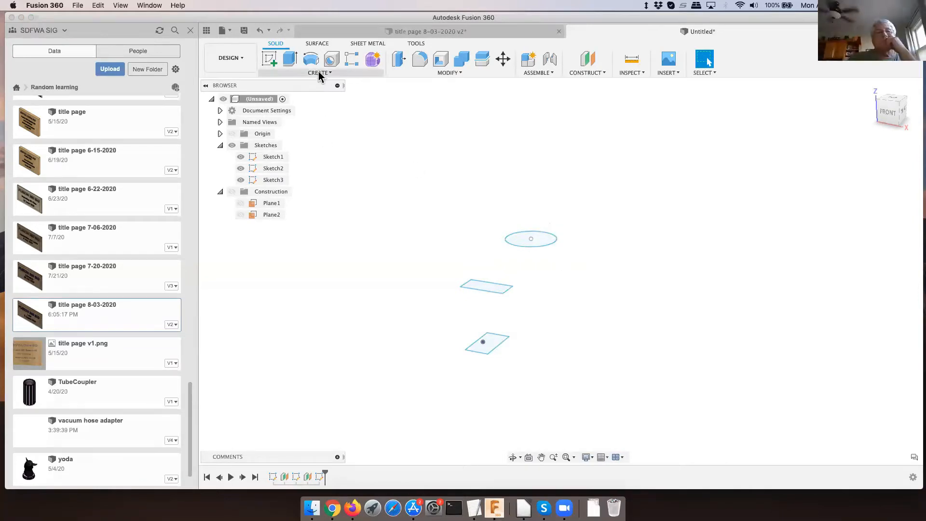
- Start a surface Loft and select the lower rectangle, the upper rectangle and the circle as its three profiles
left_click(318, 44)
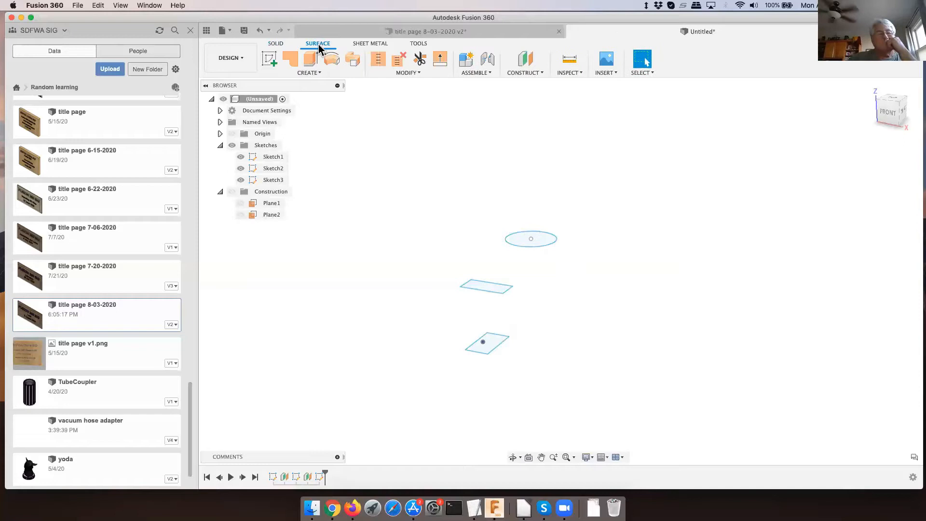
left_click(309, 72)
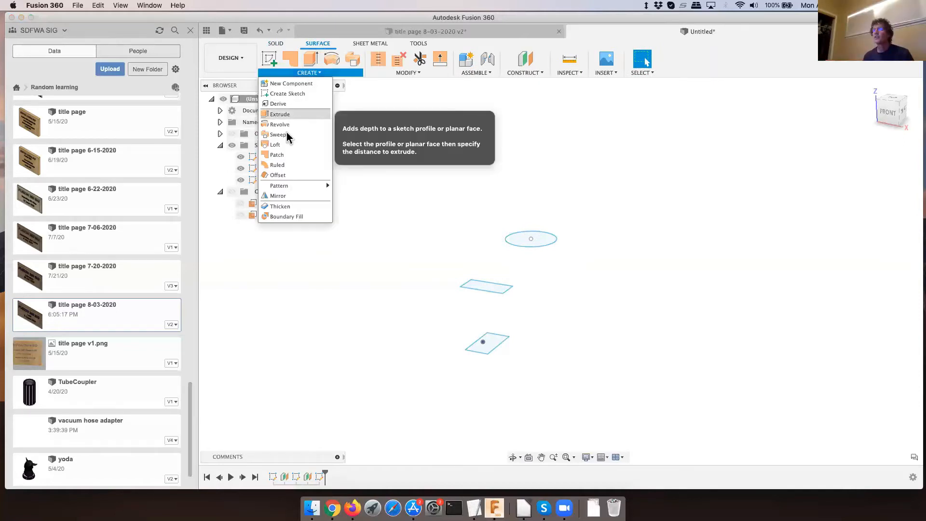
left_click(276, 145)
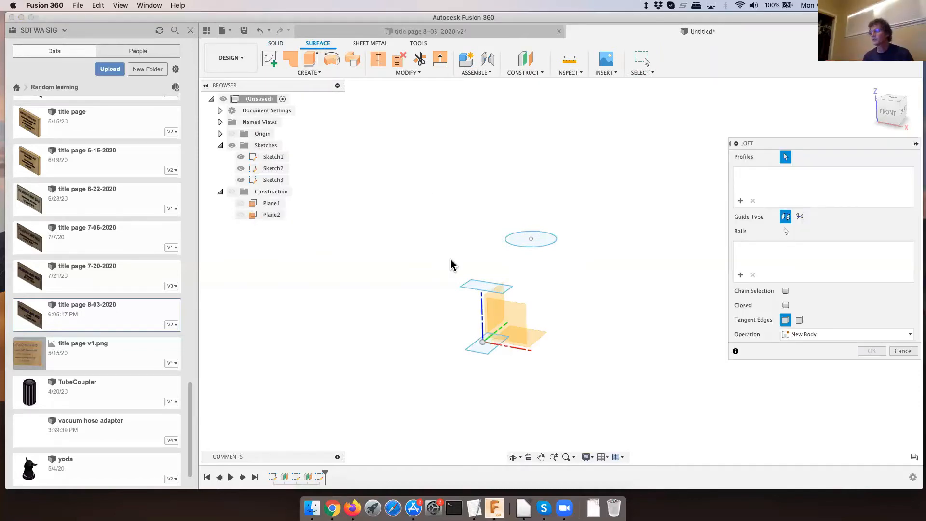
left_click(482, 348)
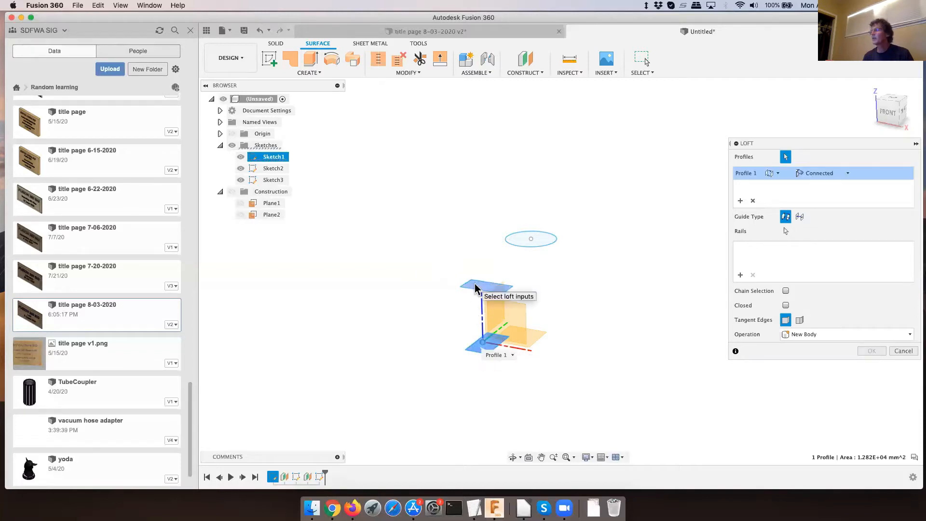
left_click(485, 289)
left_click(522, 244)
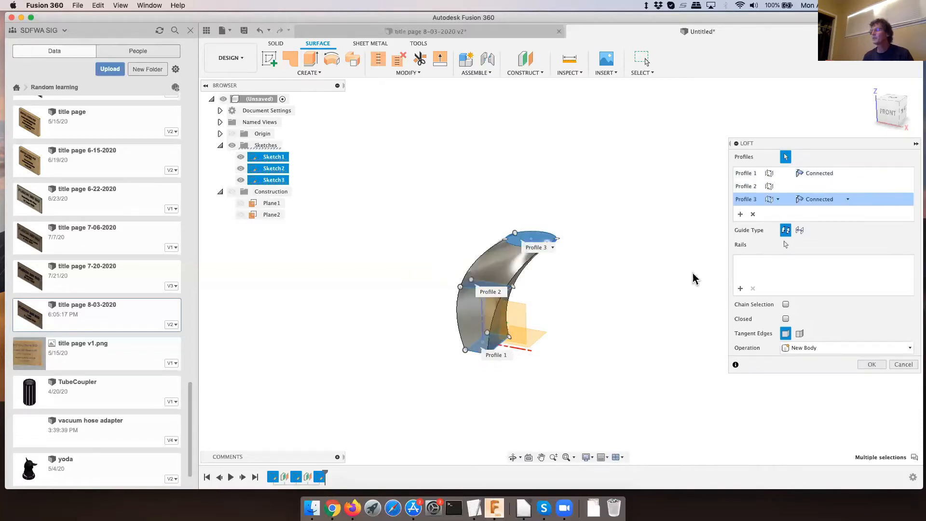
- Set Profile 3 of the surface loft to Direction and create it as a new body
left_click(848, 201)
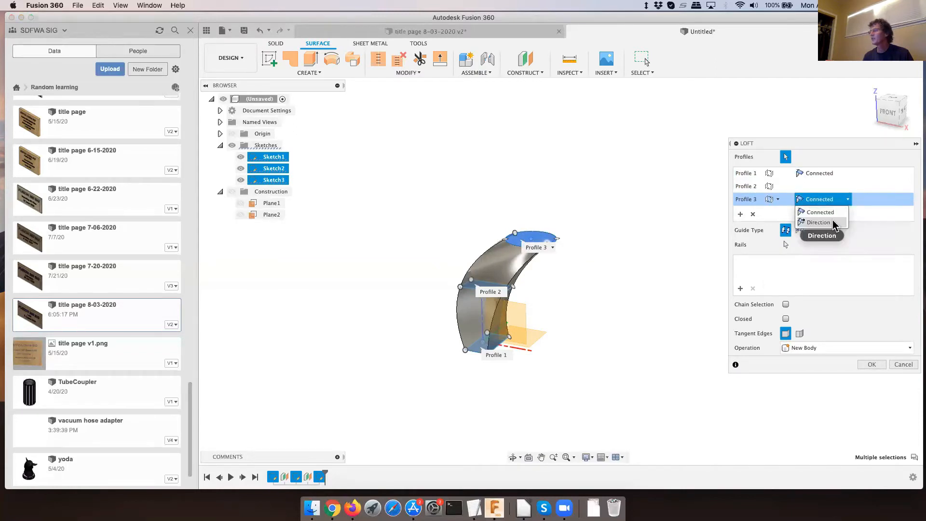
left_click(819, 222)
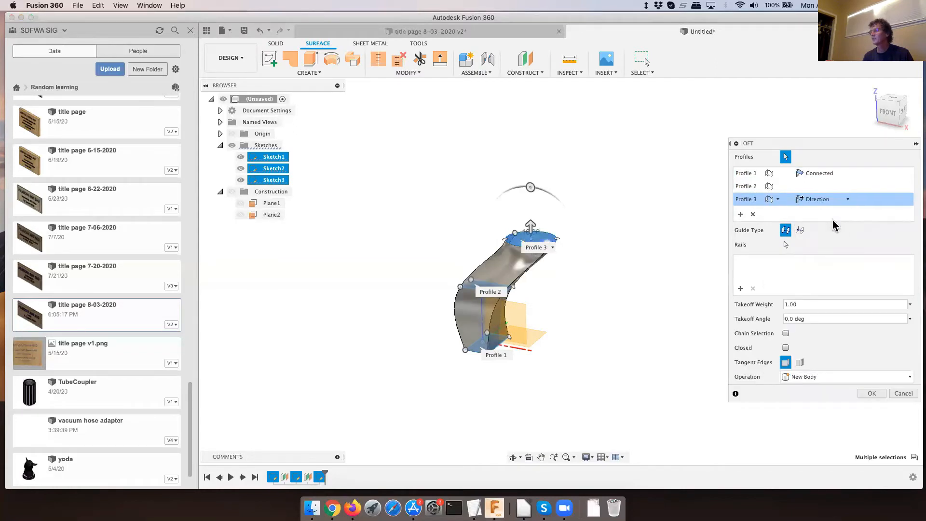
left_click(872, 394)
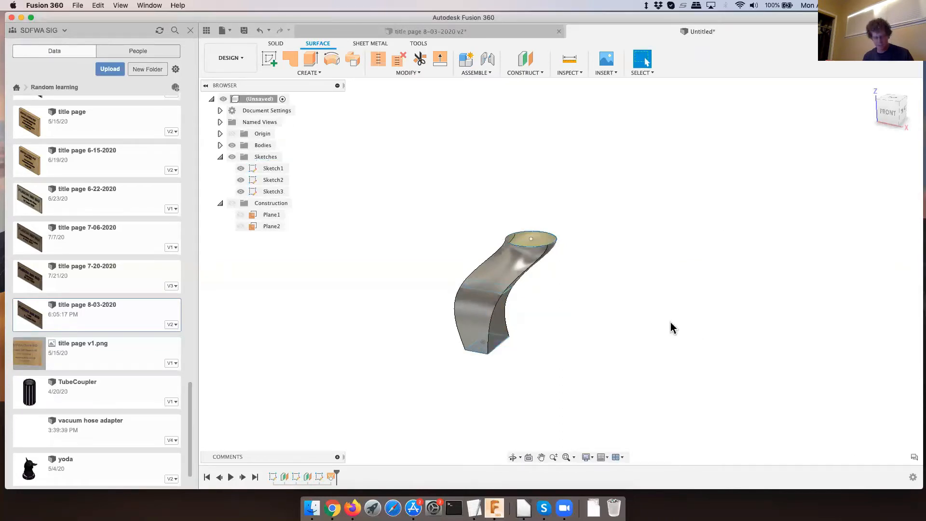
- Thicken all faces of the lofted surface by 5 mm on one side as a new body
middle_click_drag(661, 304, 658, 285, "shift")
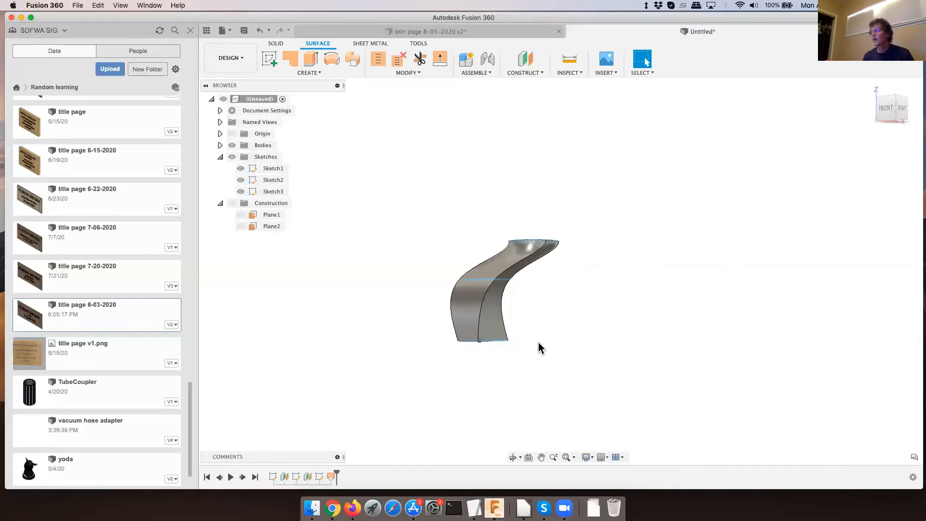
middle_click_drag(540, 348, 524, 381, "shift")
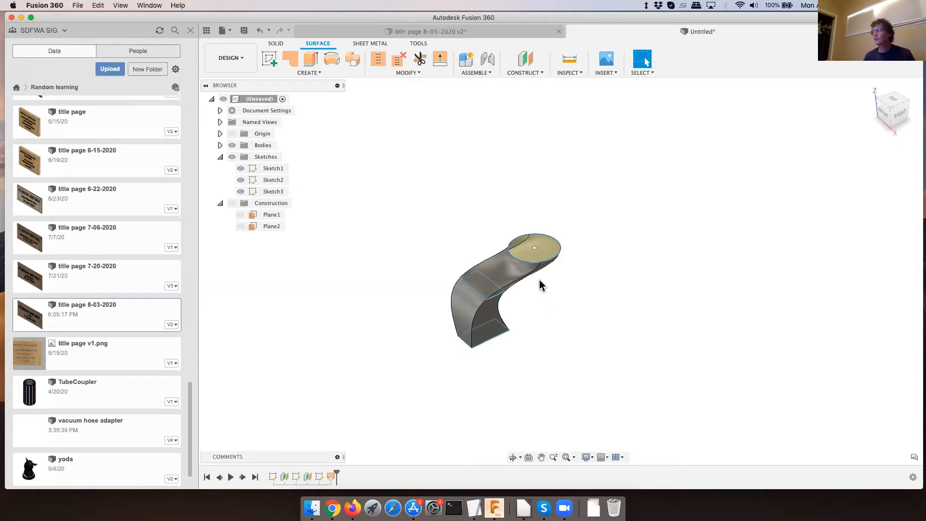
left_click(320, 74)
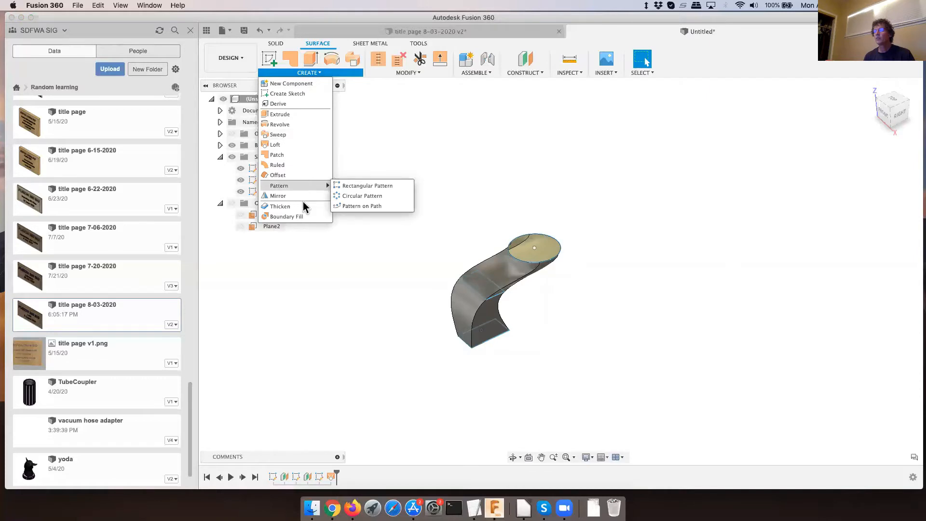
left_click(285, 208)
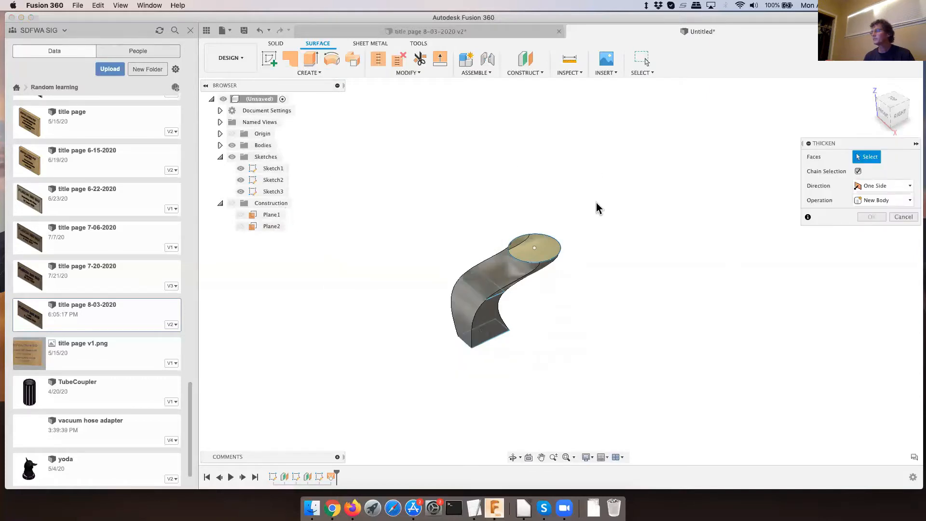
left_click_drag(370, 368, 622, 206)
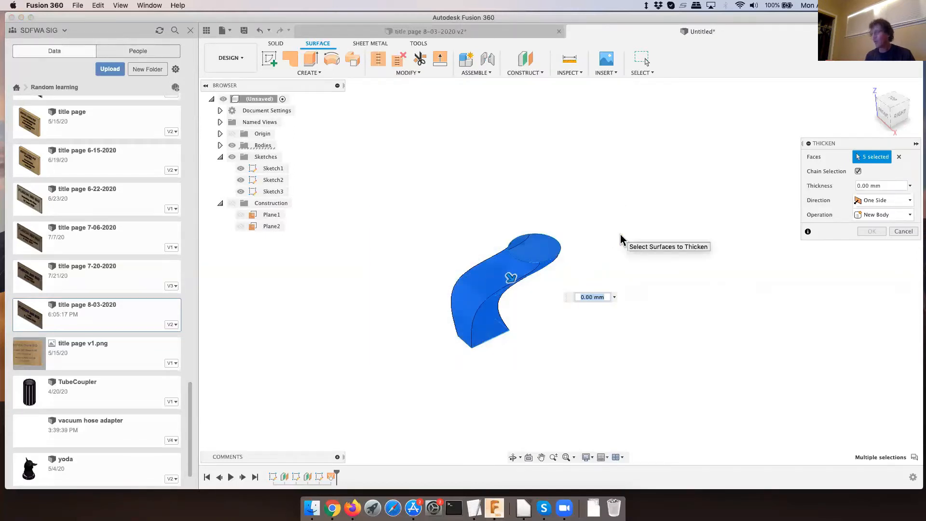
type("3")
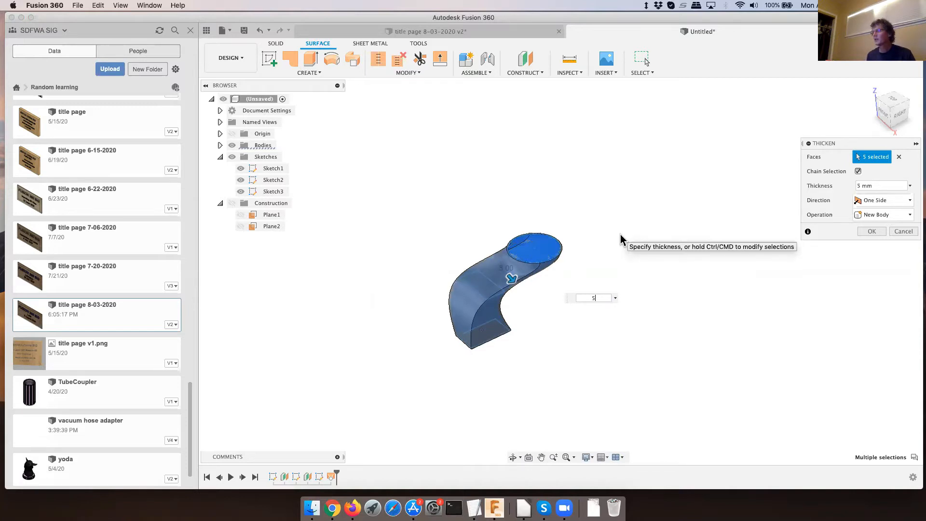
key("Return")
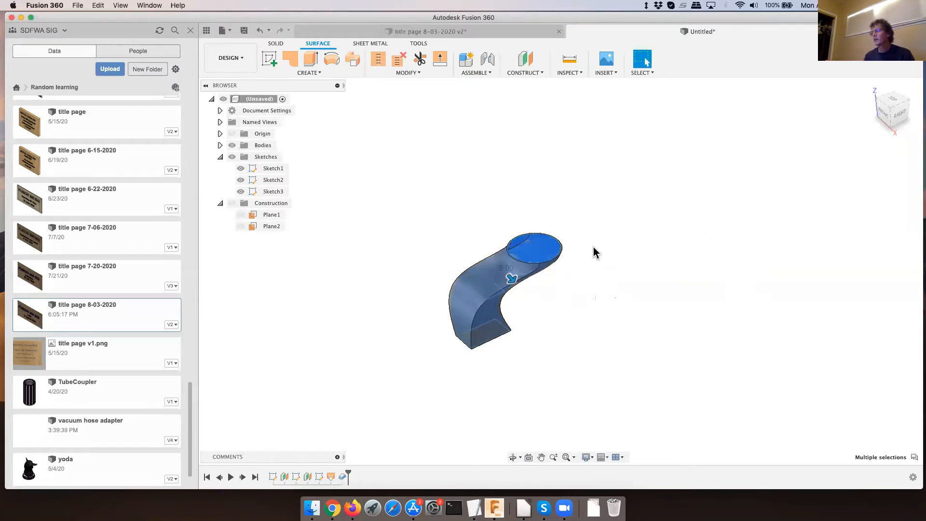
- Examine the thickened loft's wall and hollow interior at the circular opening, and its overall shape from the side
scroll(575, 250, "up", 5)
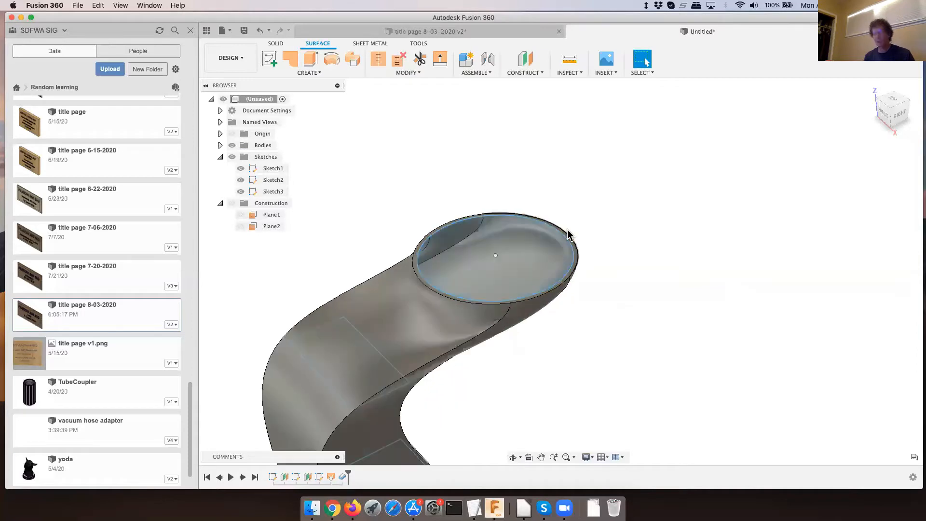
middle_click_drag(558, 215, 537, 195, "shift")
scroll(612, 255, "down", 1)
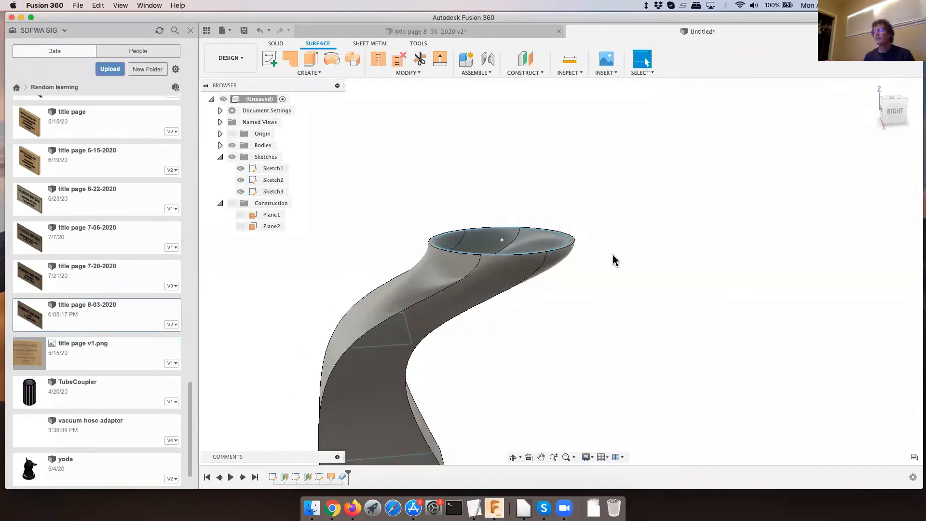
scroll(612, 254, "down", 2)
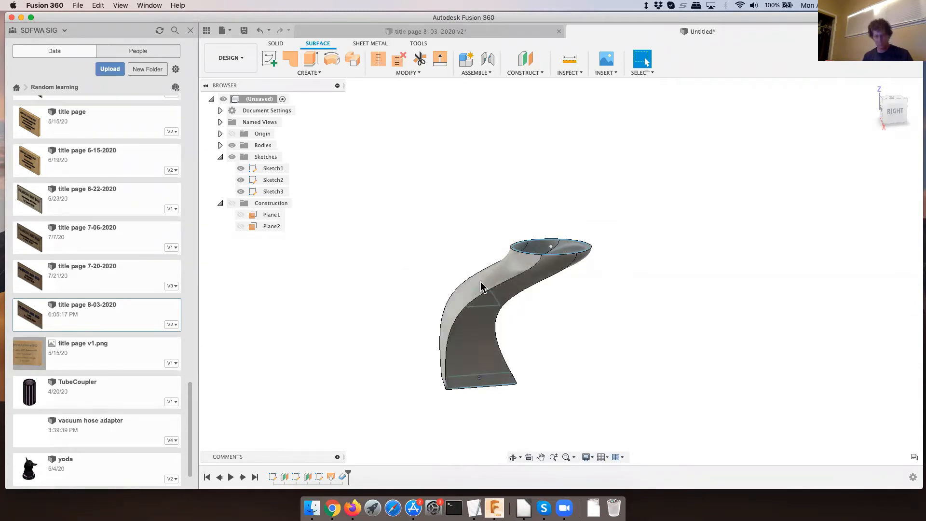
middle_click_drag(485, 290, 446, 353, "shift")
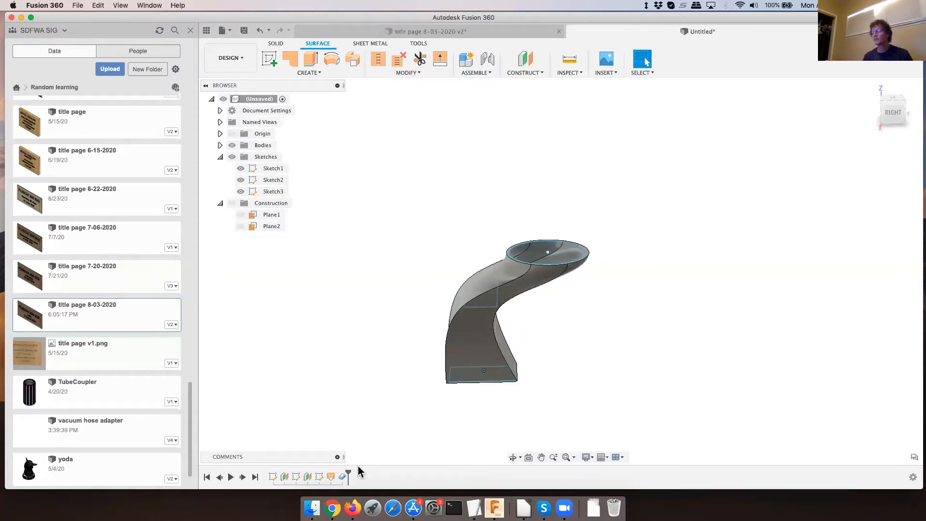
- Delete the Thicken feature and the surface loft from the design history, and switch back to the solid modelling tools
right_click(343, 477)
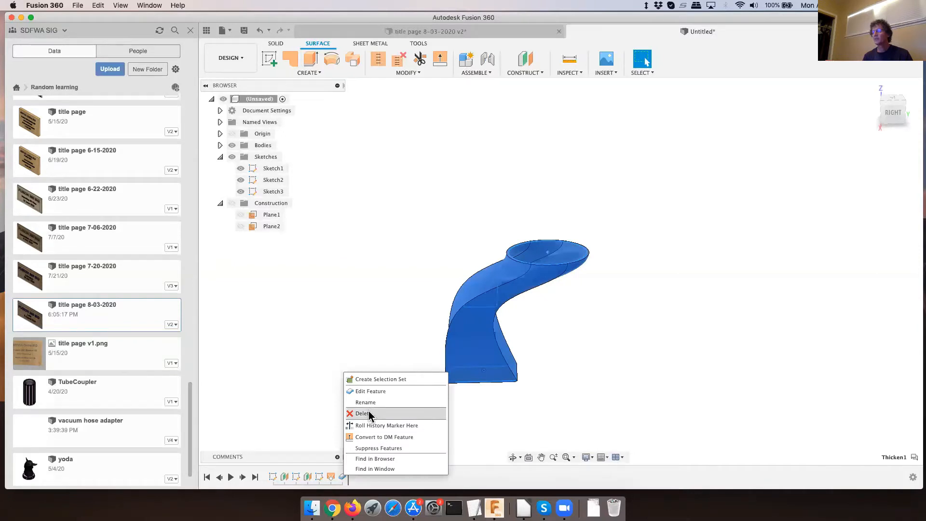
left_click(381, 328)
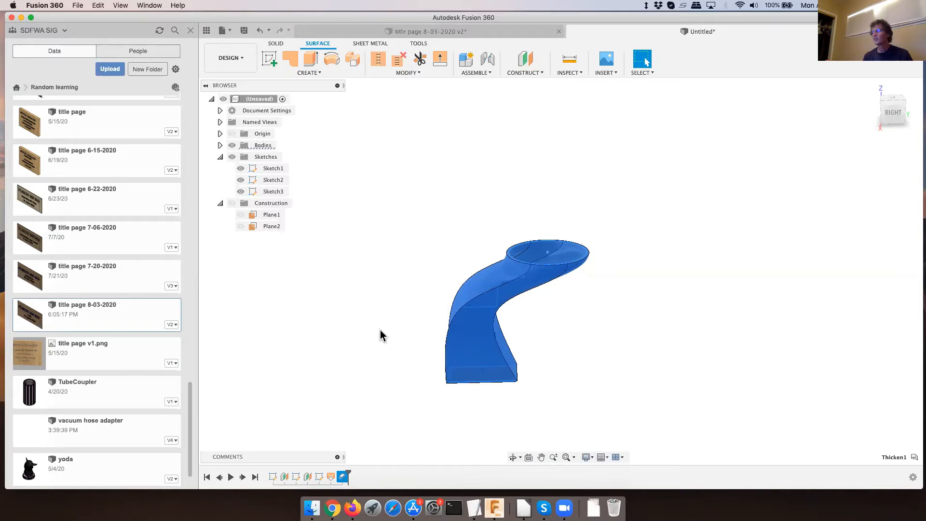
right_click(345, 479)
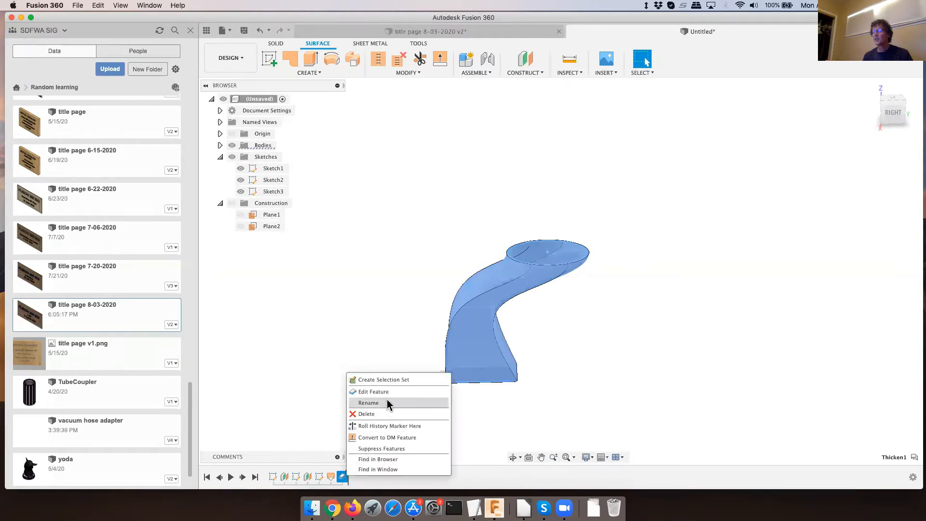
left_click(385, 414)
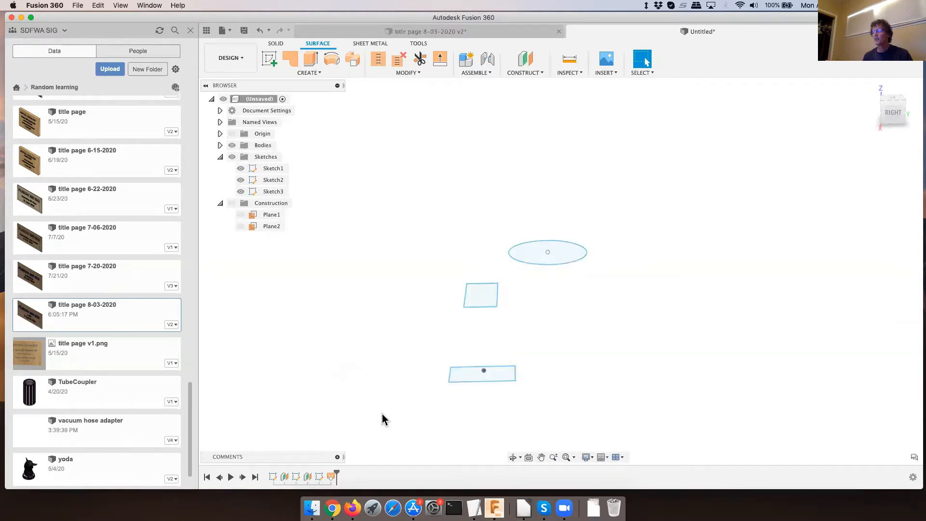
right_click(332, 478)
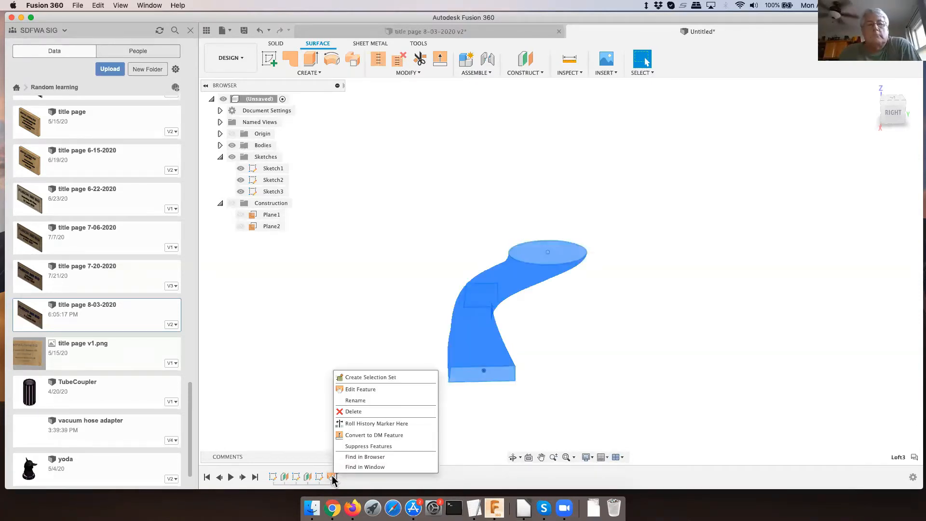
left_click(363, 413)
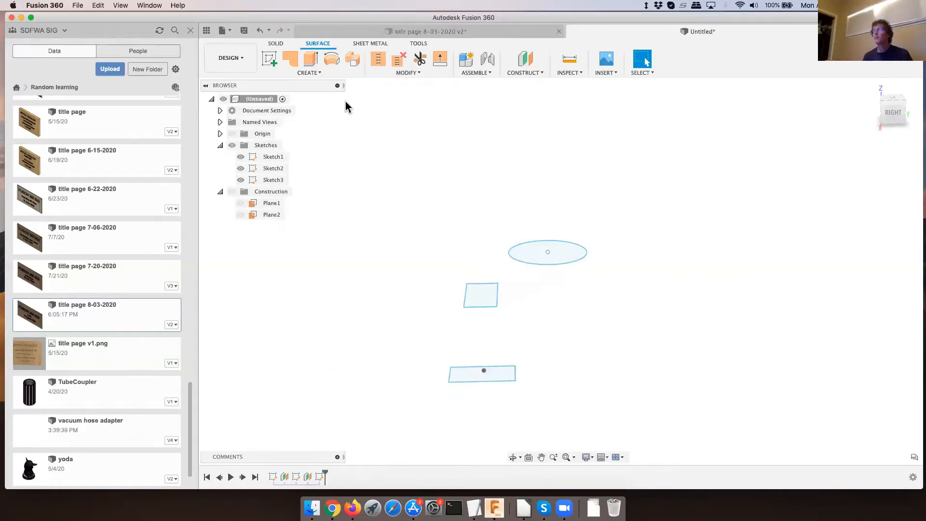
left_click(278, 44)
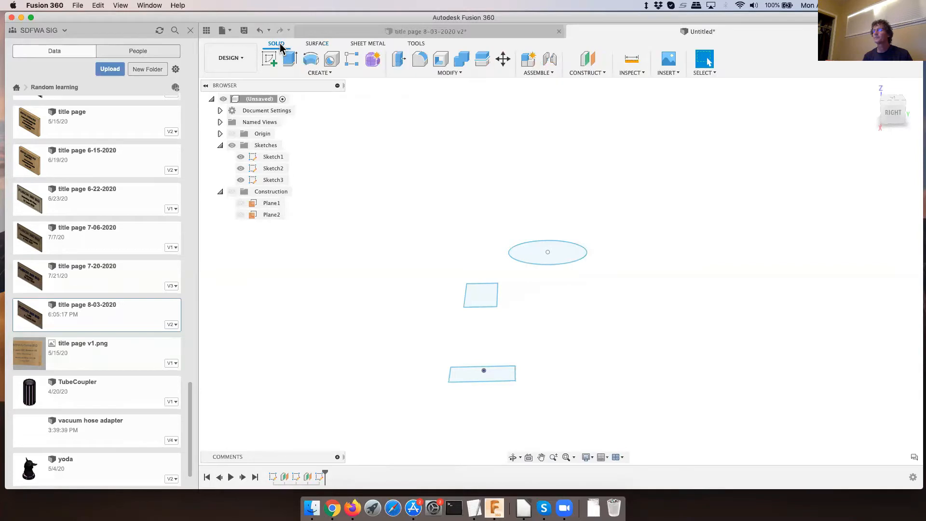
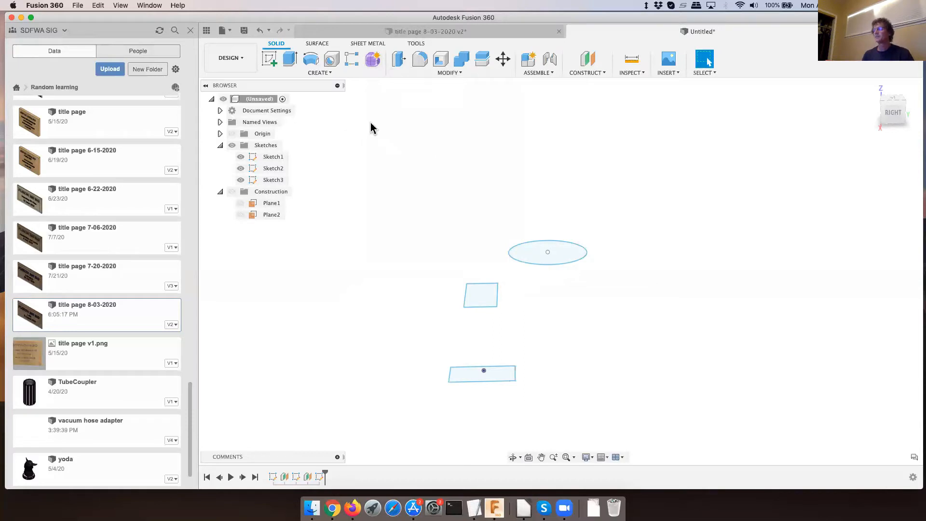
- Create a form and loft it through the lower rectangle, middle rectangle and circle, with Profile 3 set to Direction
left_click(375, 61)
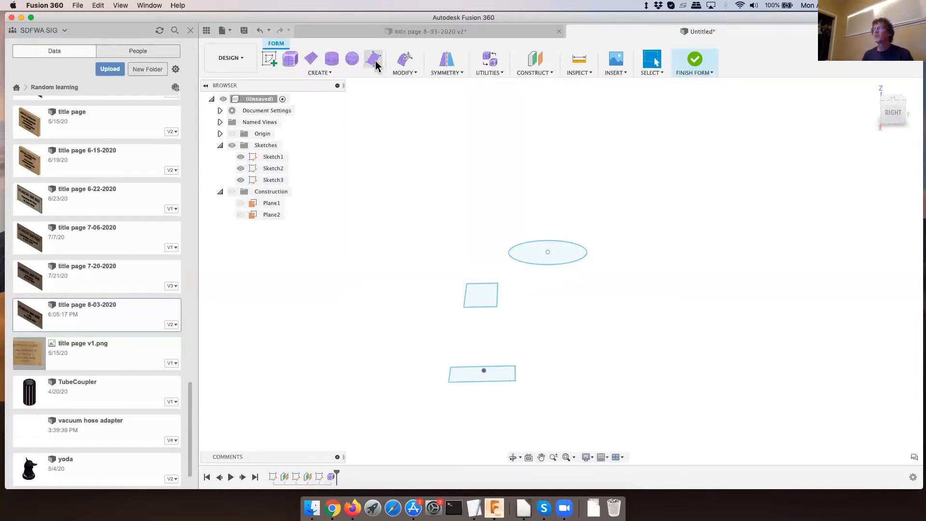
left_click(317, 72)
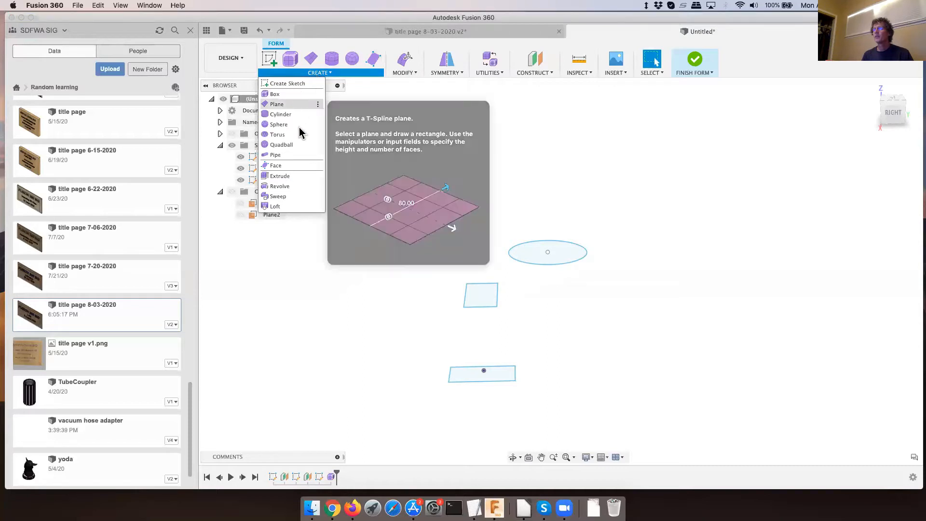
left_click(275, 206)
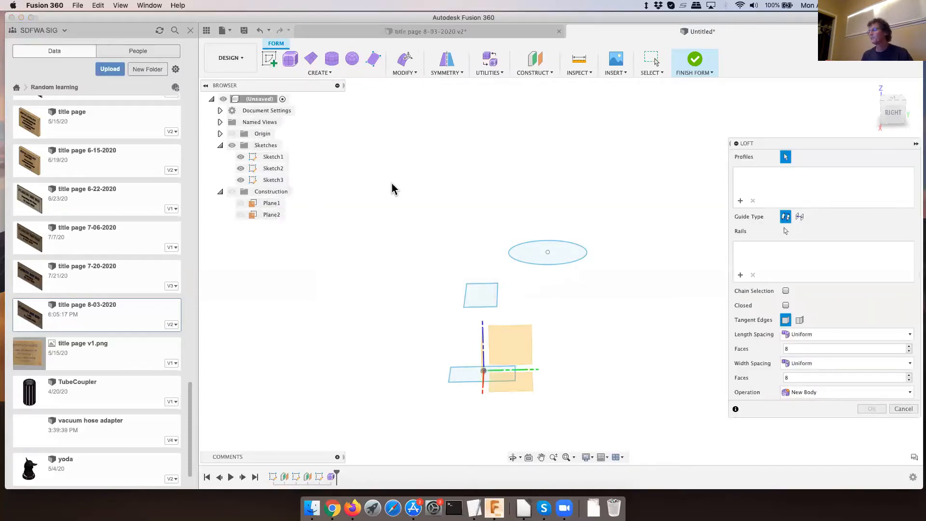
left_click(464, 380)
left_click(481, 297)
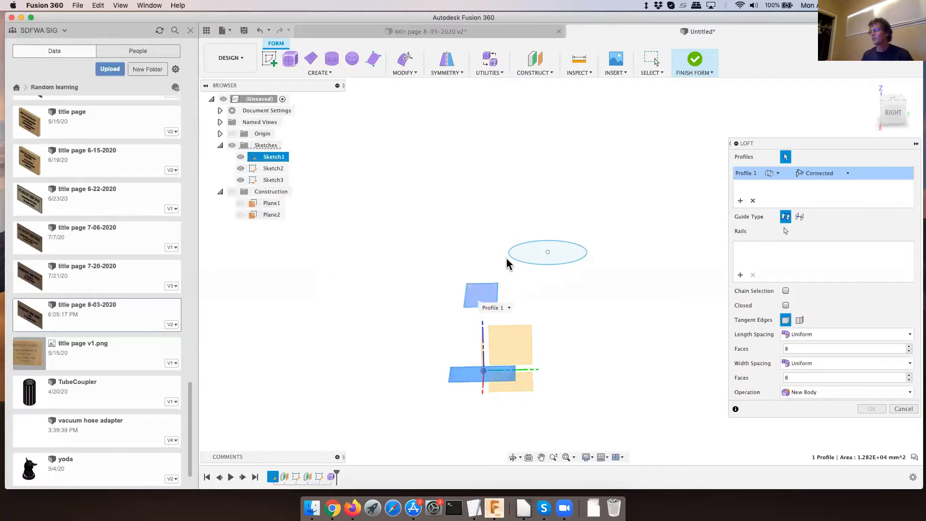
left_click(529, 256)
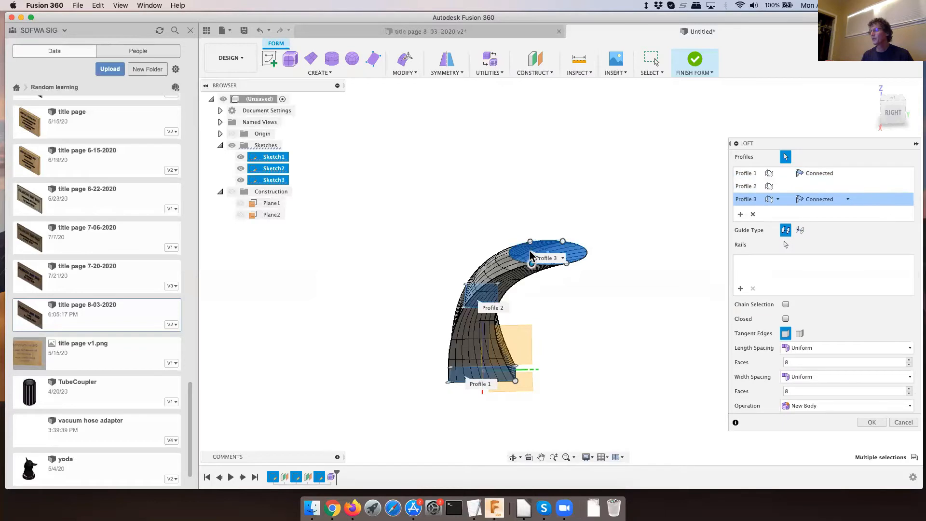
left_click(849, 200)
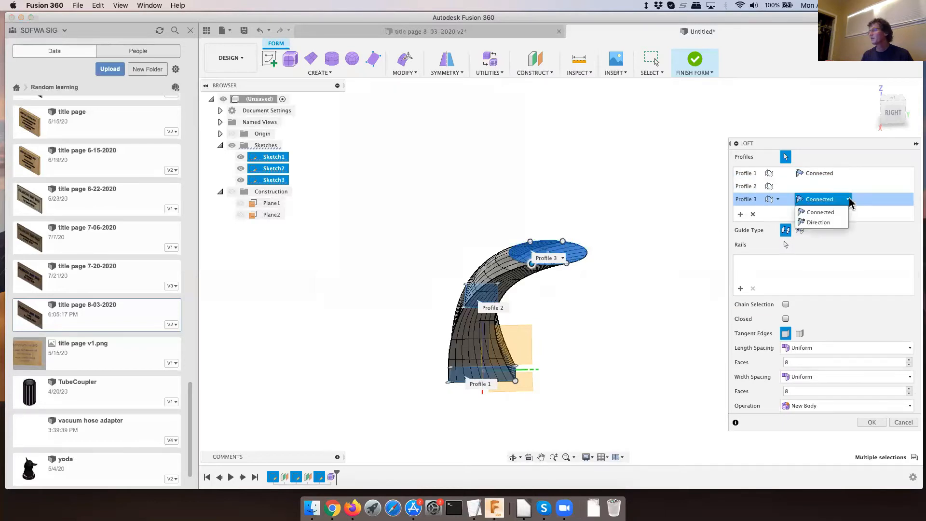
left_click(833, 224)
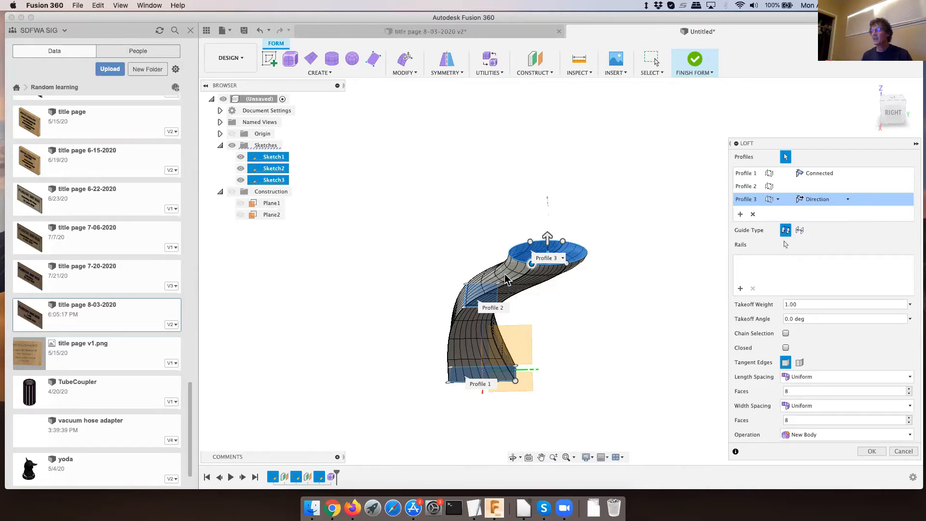
- Set the form loft's length spacing to Curvature and its uniform width faces to 5, and create it as a new body
left_click(832, 381)
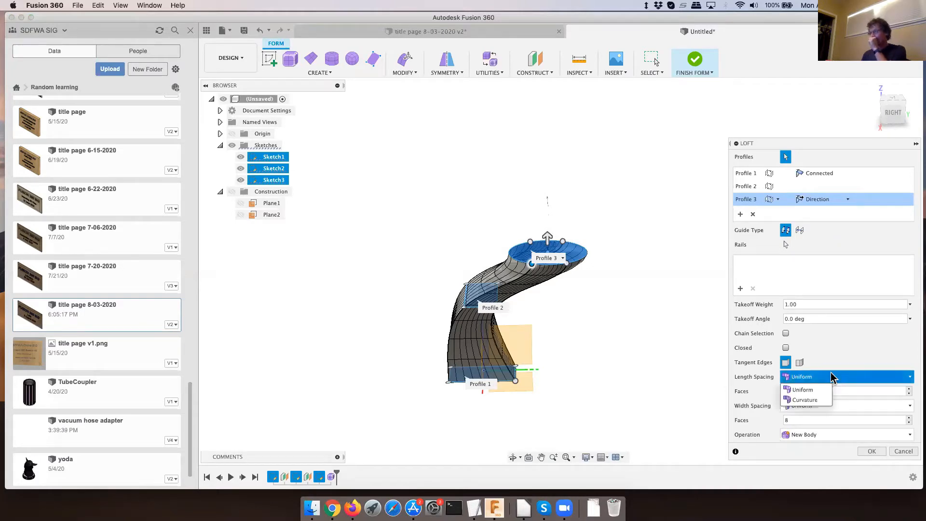
left_click(829, 366)
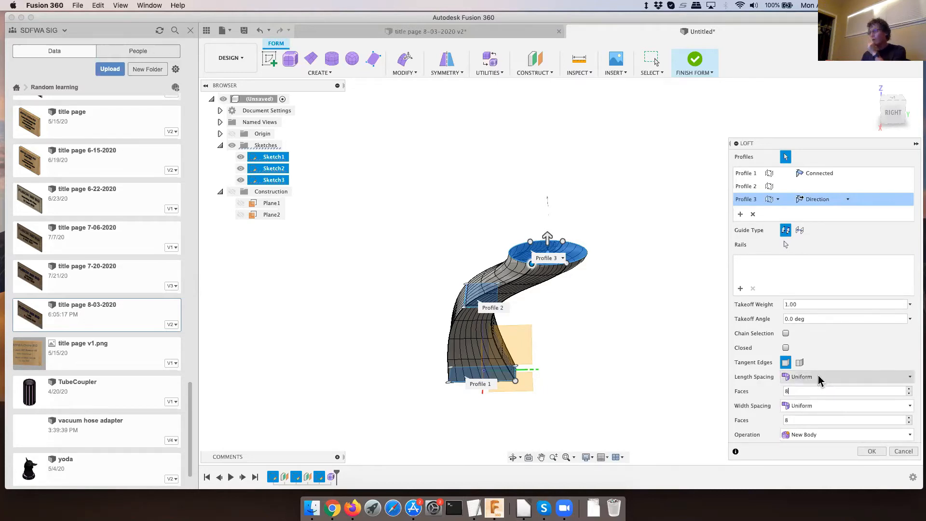
left_click(819, 378)
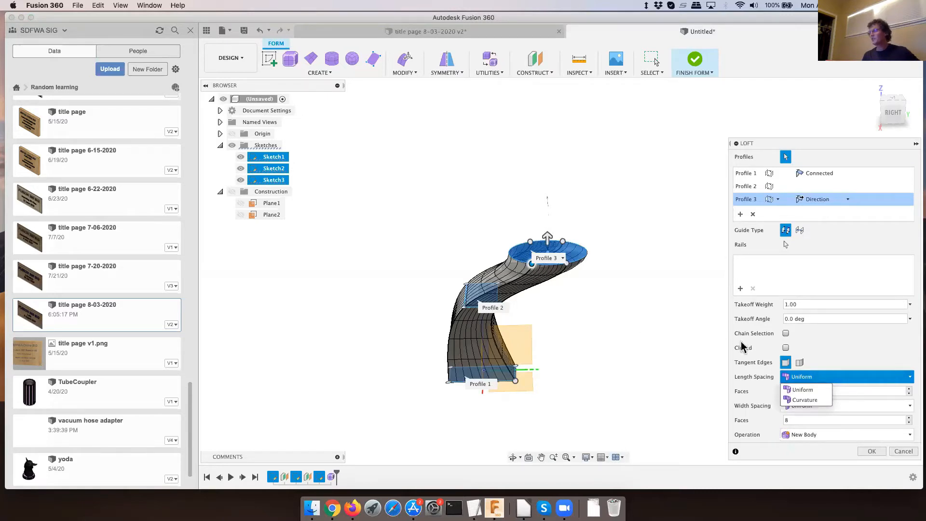
left_click(805, 400)
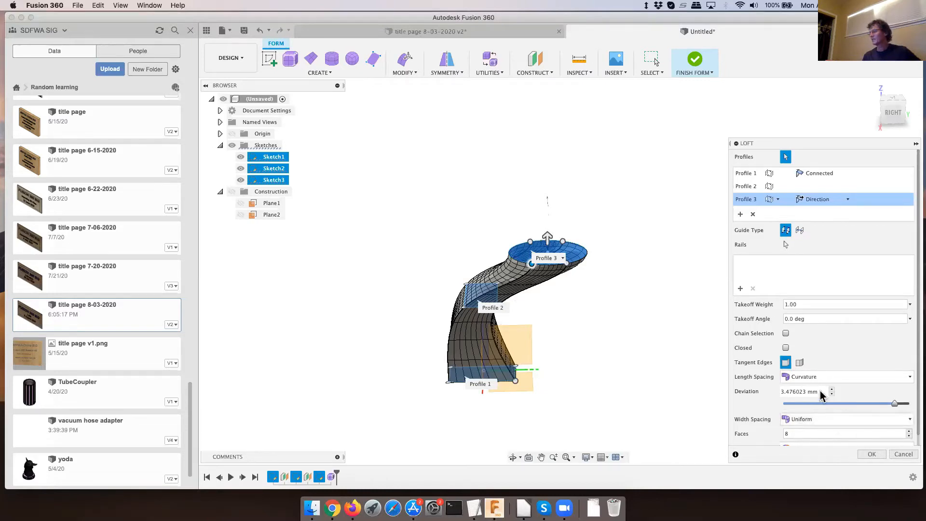
scroll(821, 401, "down", 1)
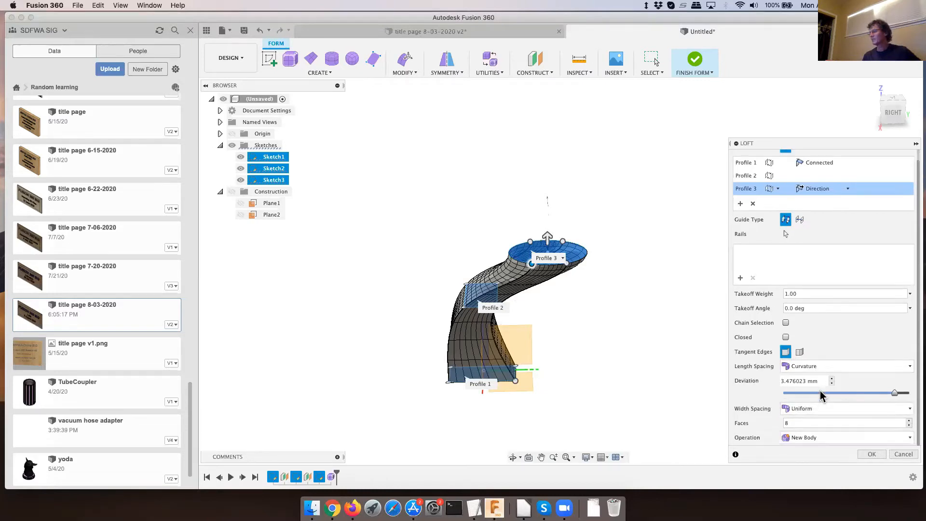
left_click(909, 425)
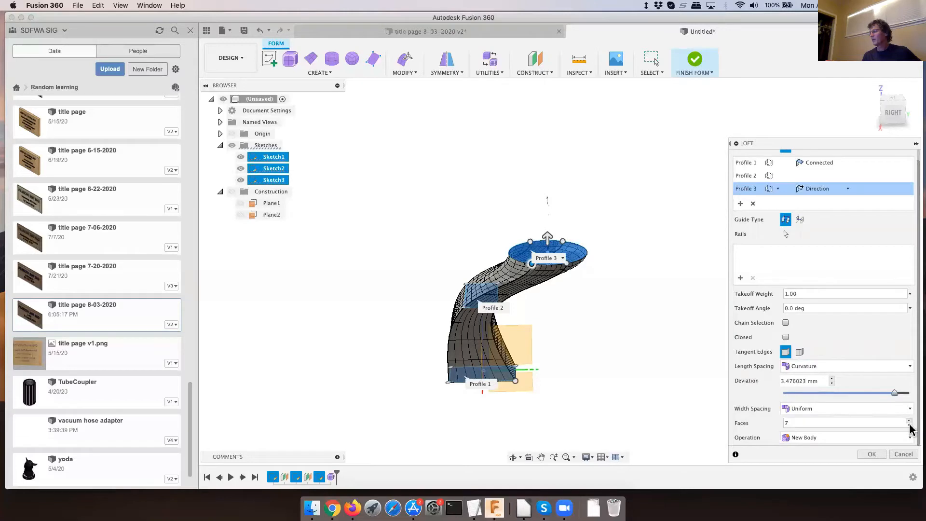
left_click(909, 425)
left_click(909, 426)
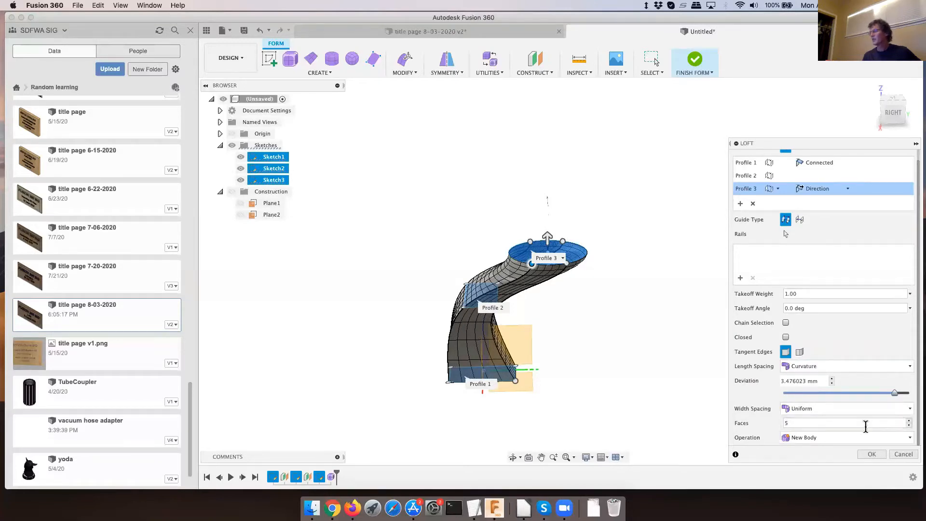
left_click(872, 454)
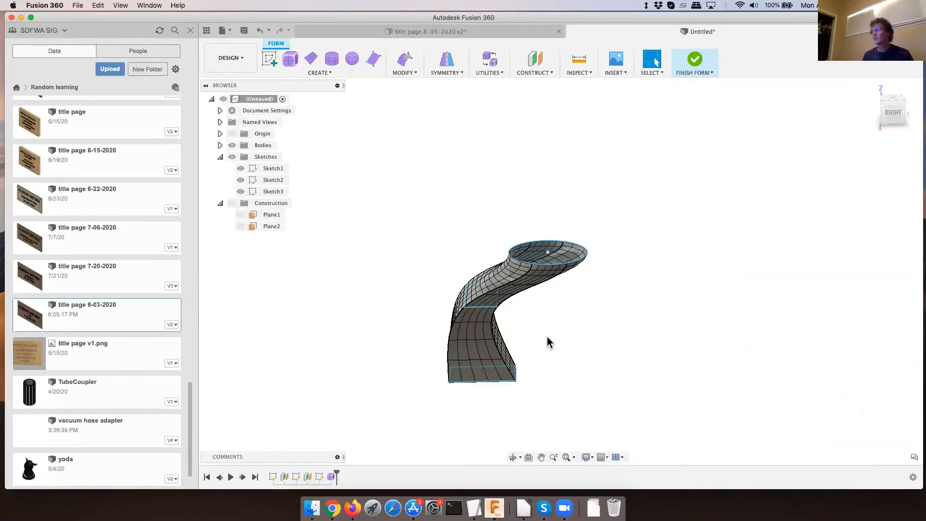
- Use Edit Form to move a vertex on the slope below the circular opening by -50 mm along Y
middle_click_drag(547, 337, 583, 337, "shift")
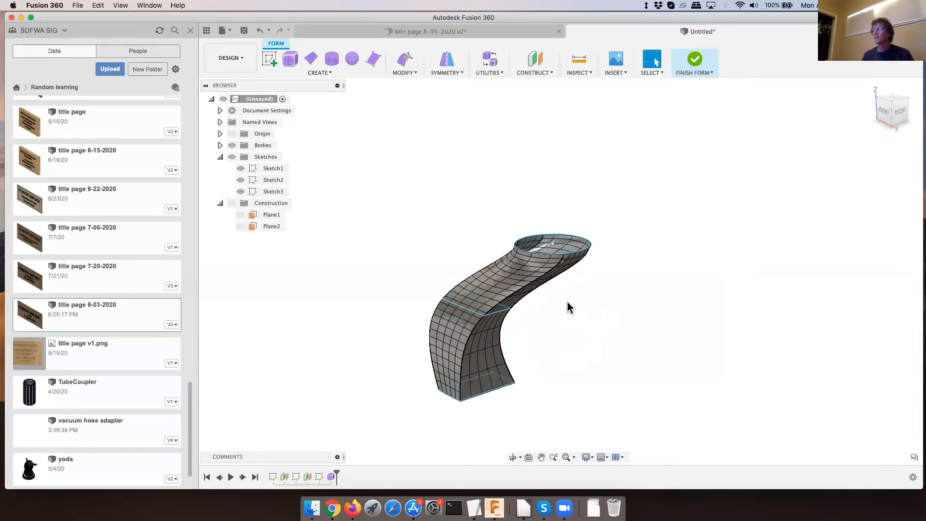
left_click(405, 72)
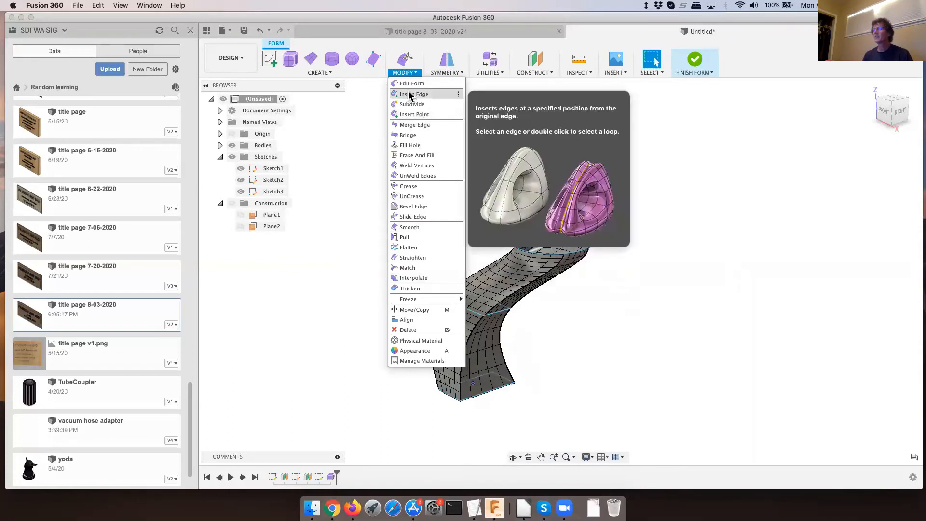
left_click(408, 84)
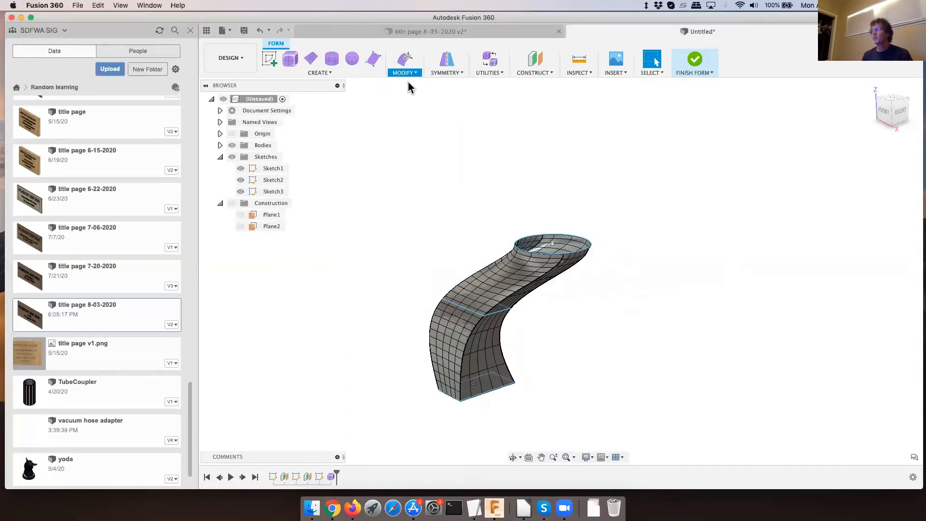
left_click(501, 285)
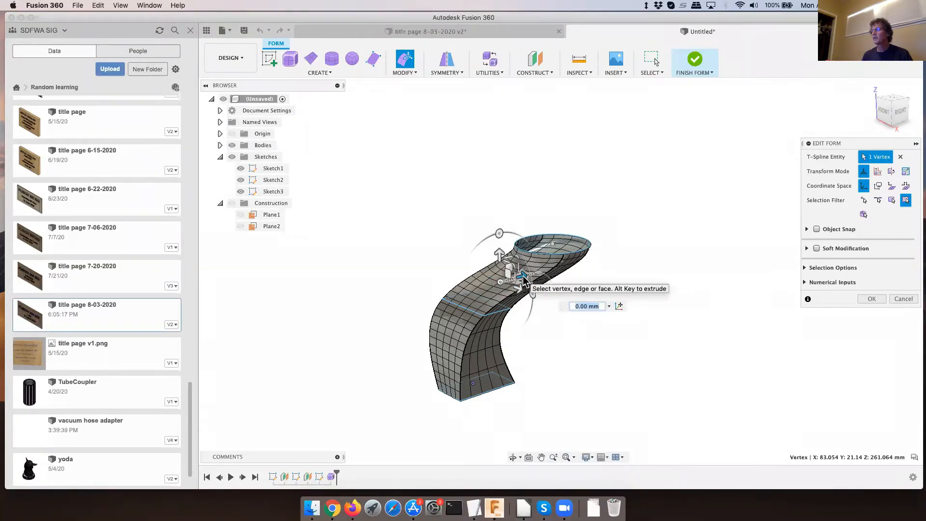
left_click_drag(525, 282, 503, 282)
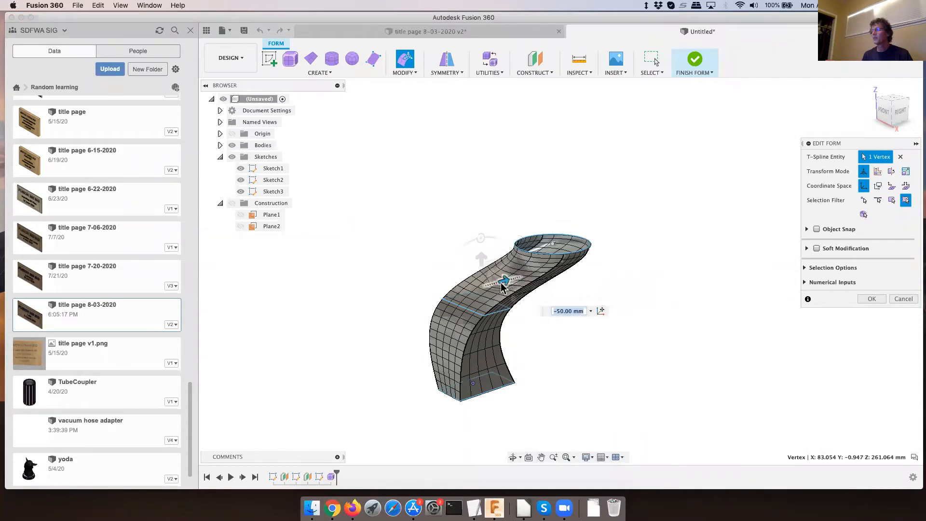
left_click(584, 292)
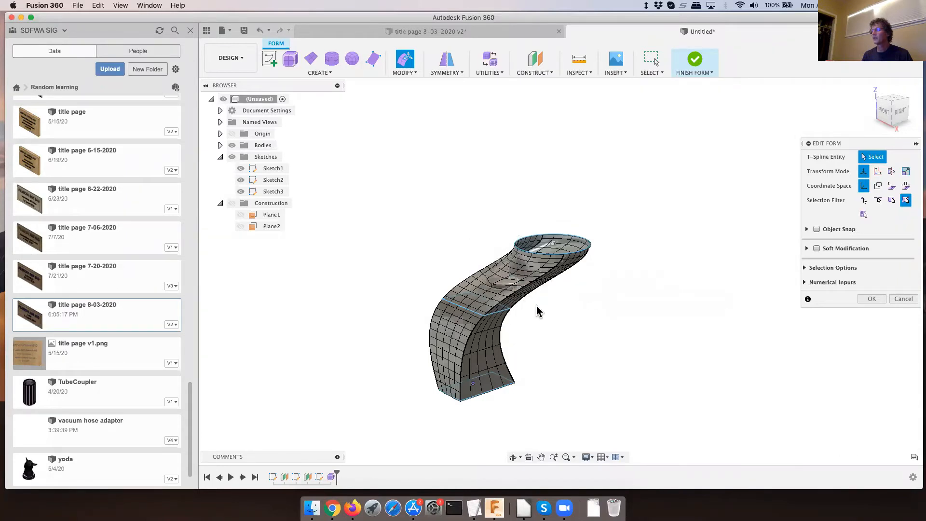
- Raise a vertex just above the middle rectangle by 25 mm along Z and finish the form edit
middle_click_drag(513, 299, 489, 321, "shift")
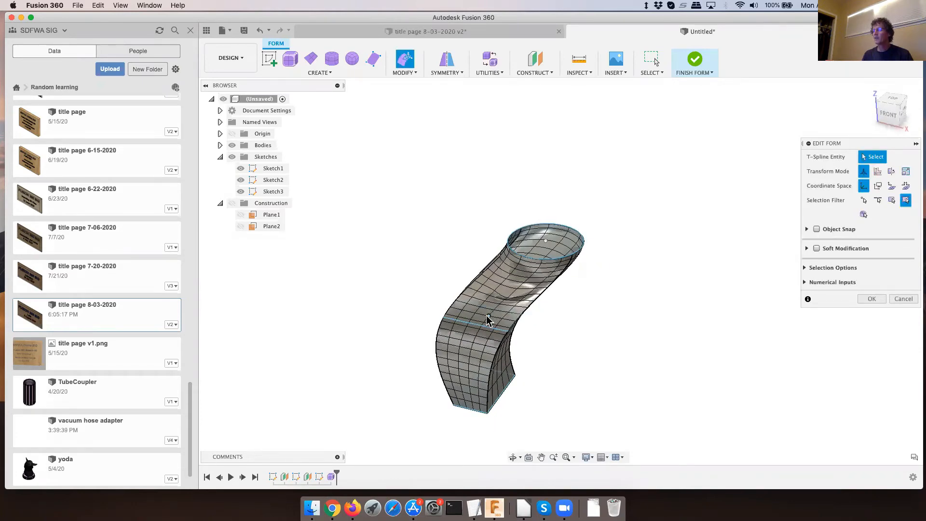
left_click(488, 317)
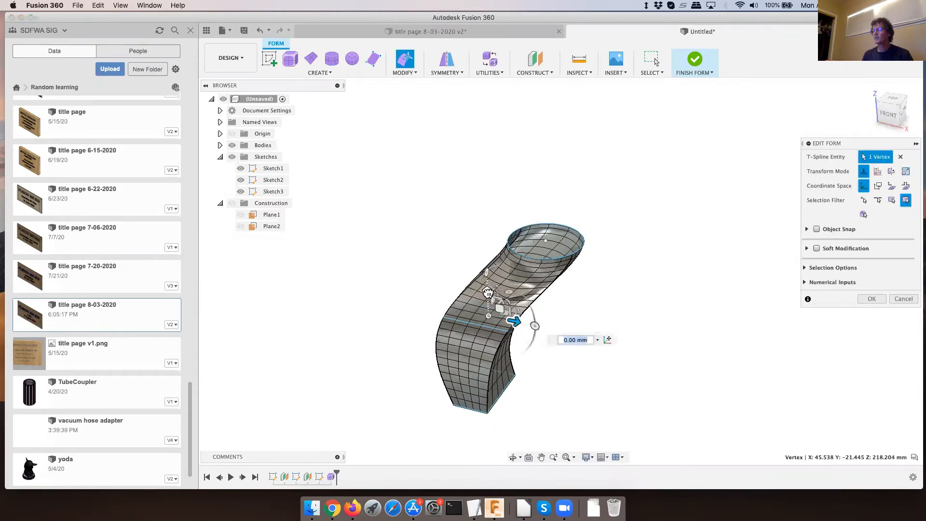
left_click_drag(488, 293, 488, 288)
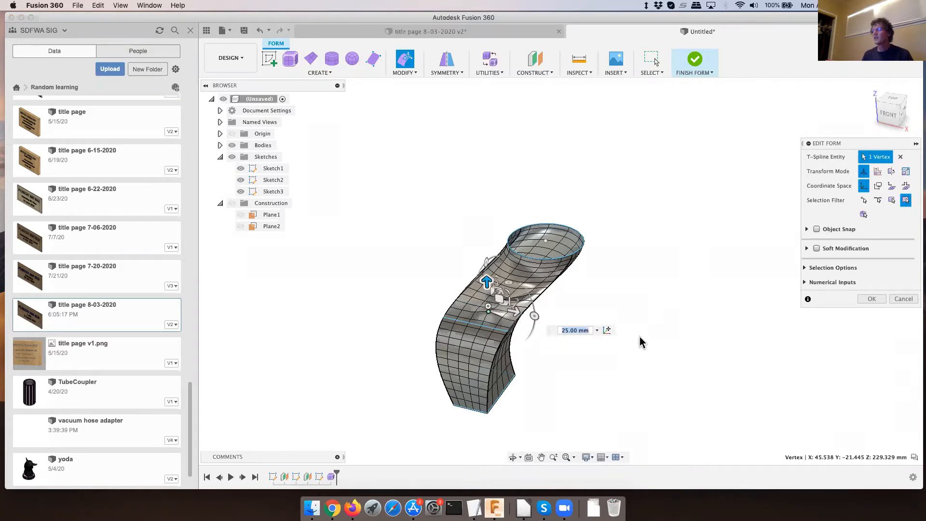
left_click(592, 331)
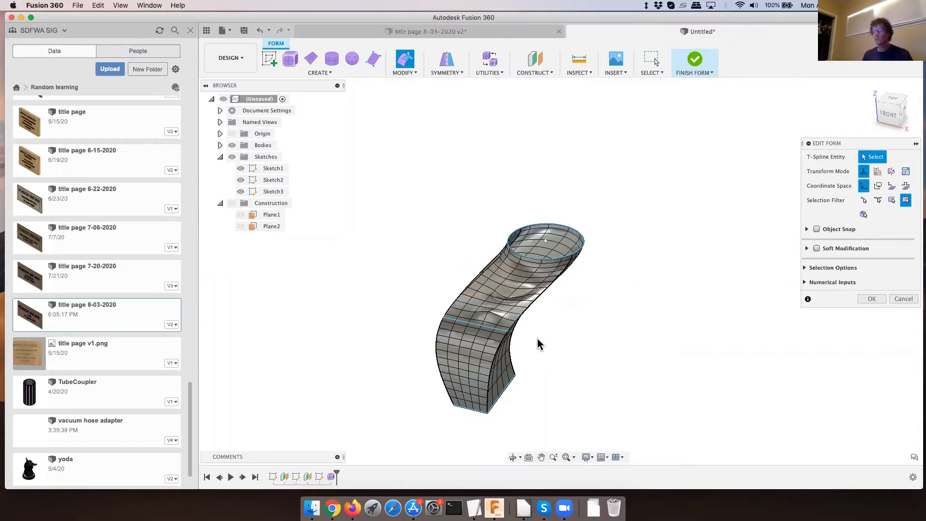
middle_click_drag(542, 347, 528, 332)
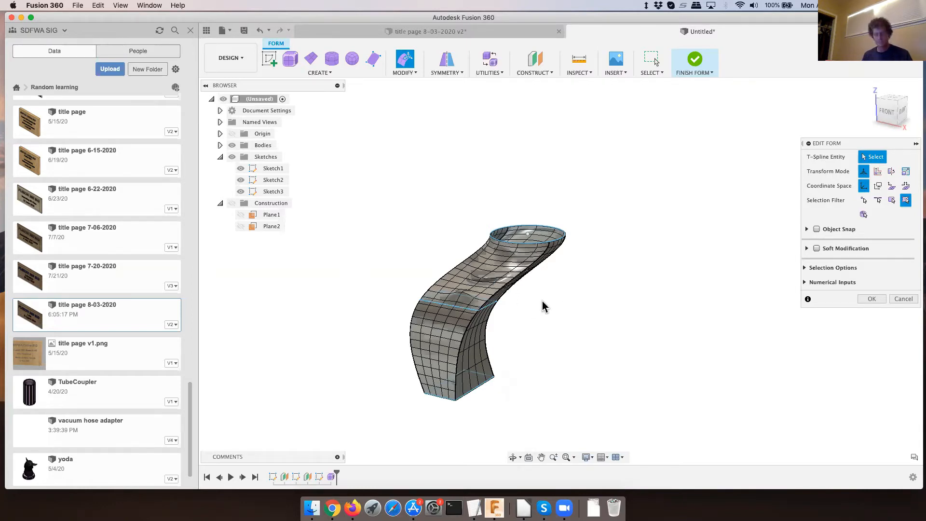
left_click(869, 299)
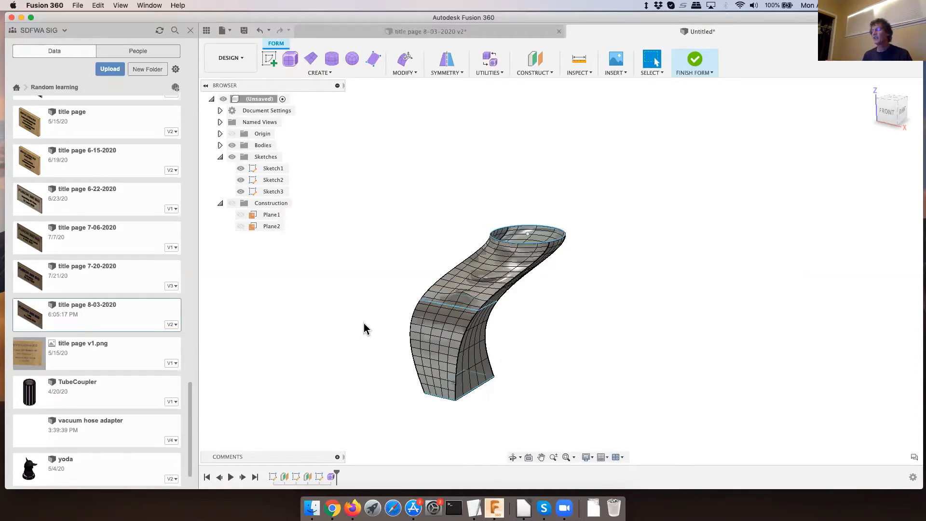
left_click(438, 315)
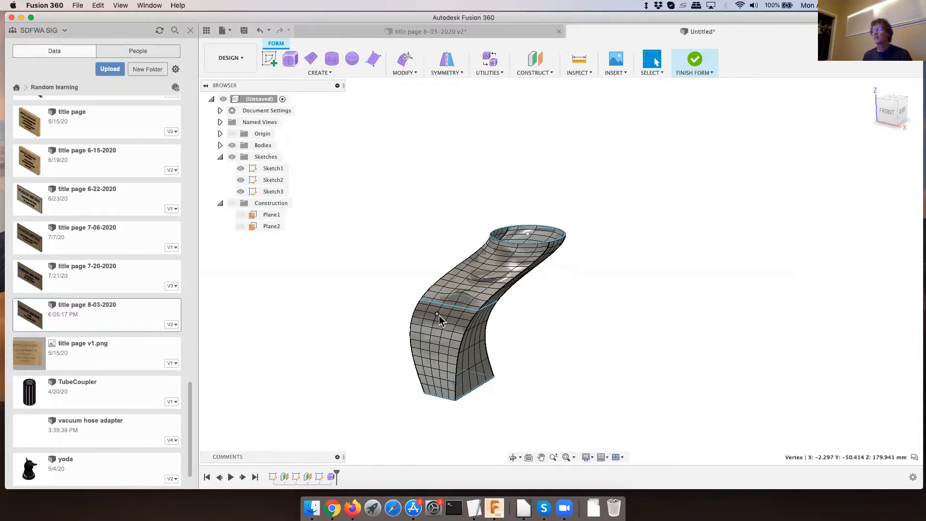
left_click(463, 293)
double_click(462, 292)
left_click(372, 395)
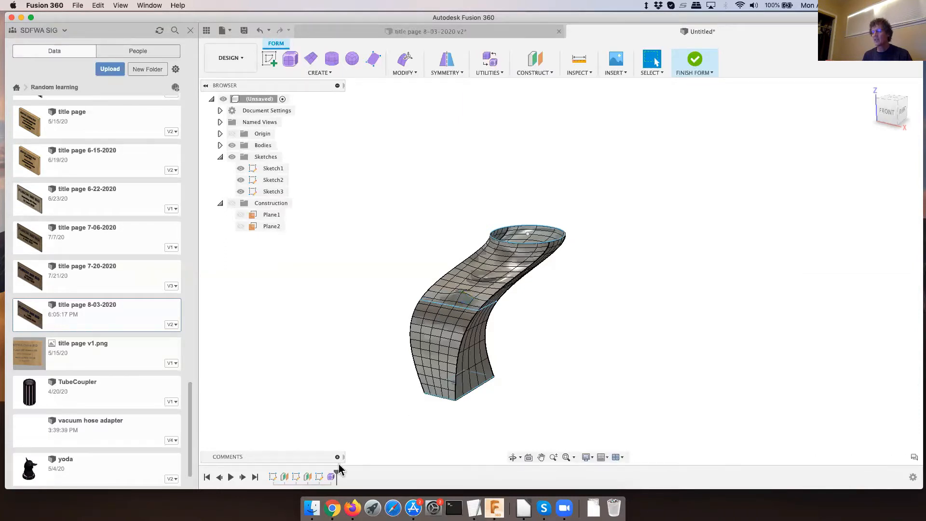
- Reopen Edit Form and move the raised vertex above the middle rectangle 25 mm along X
left_click(405, 59)
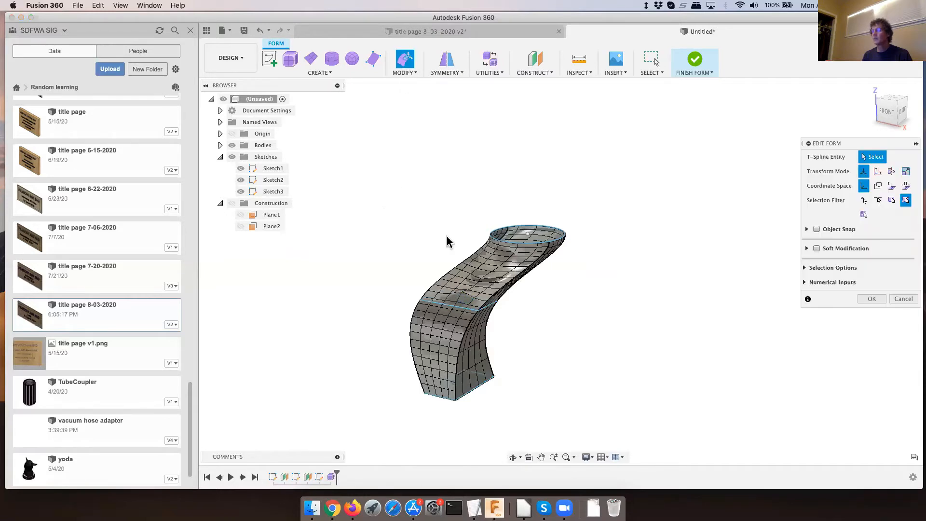
left_click(462, 293)
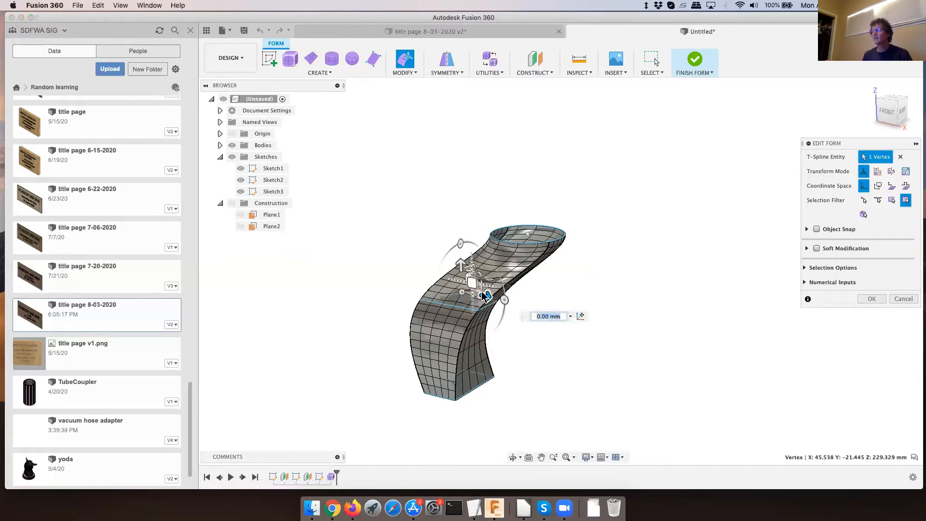
left_click_drag(485, 295, 492, 296)
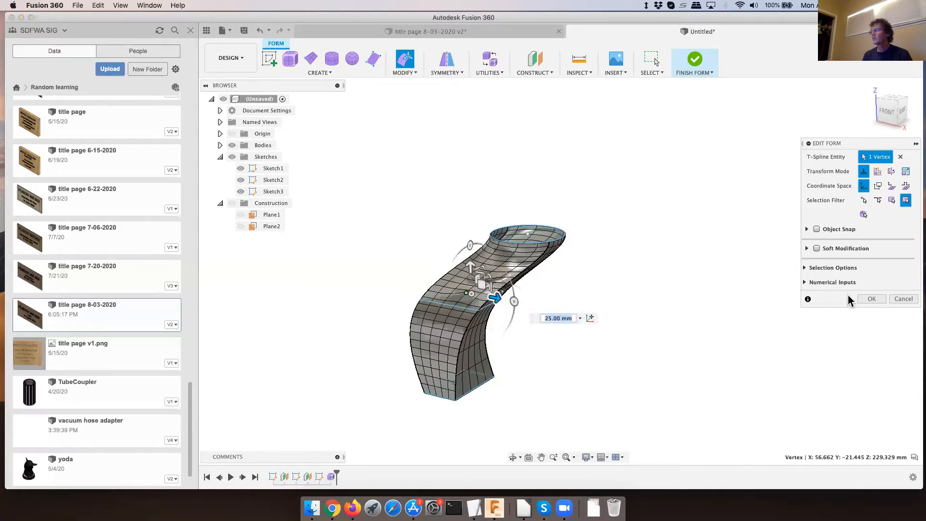
left_click(872, 299)
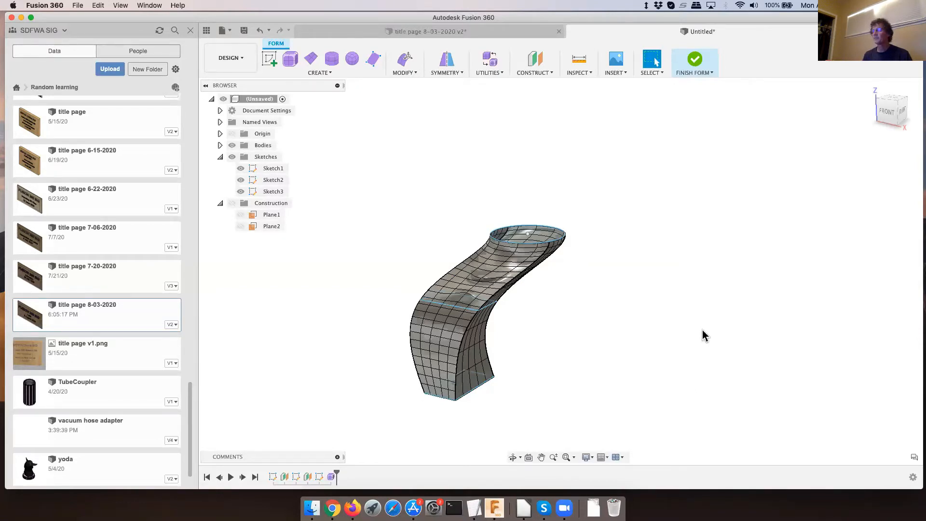
left_click(579, 260)
left_click(330, 72)
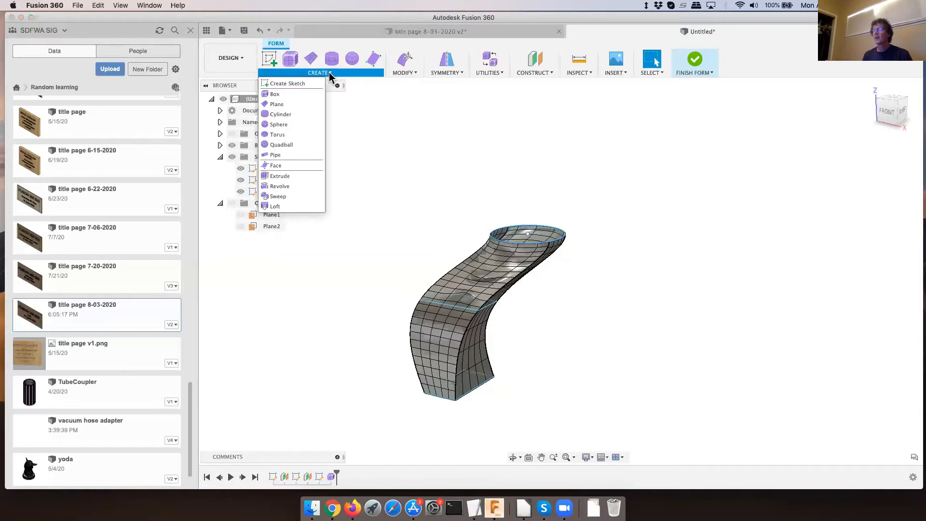
left_click(500, 152)
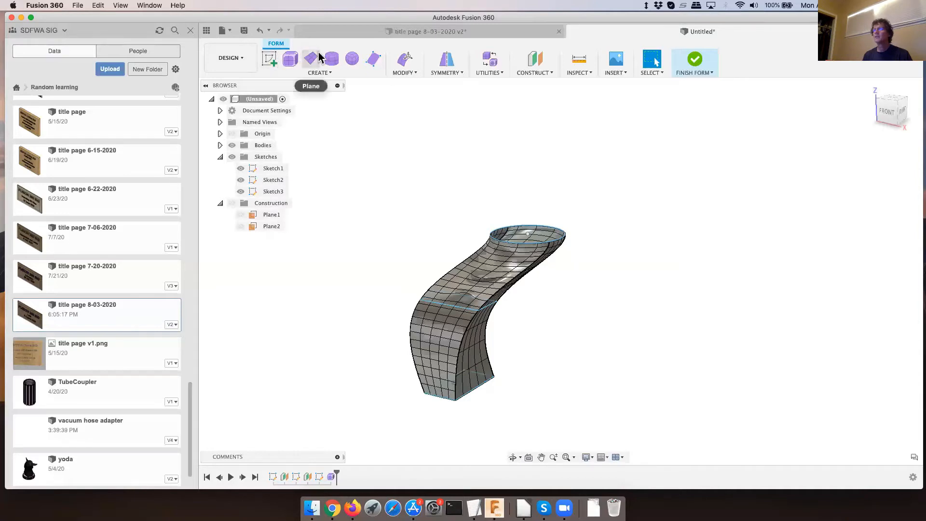
- Finish the form edit and return to solid modelling
left_click(324, 73)
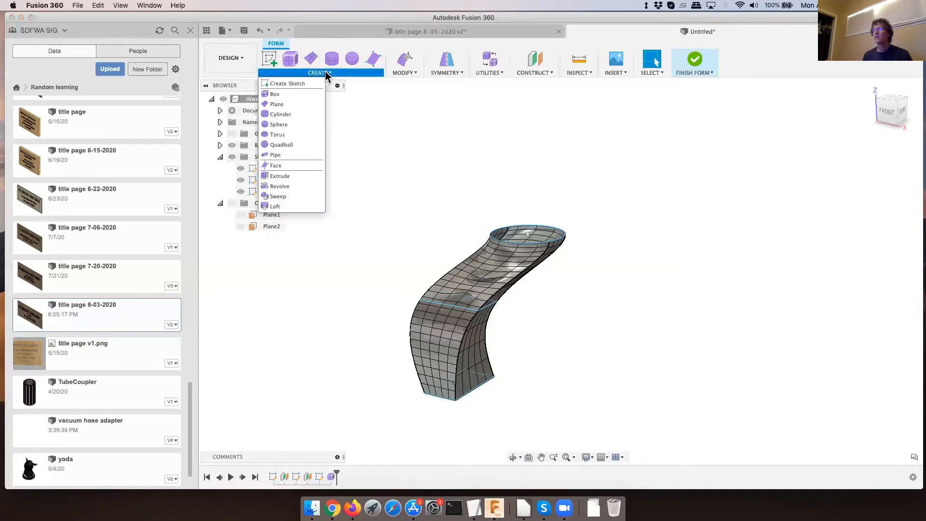
left_click(388, 95)
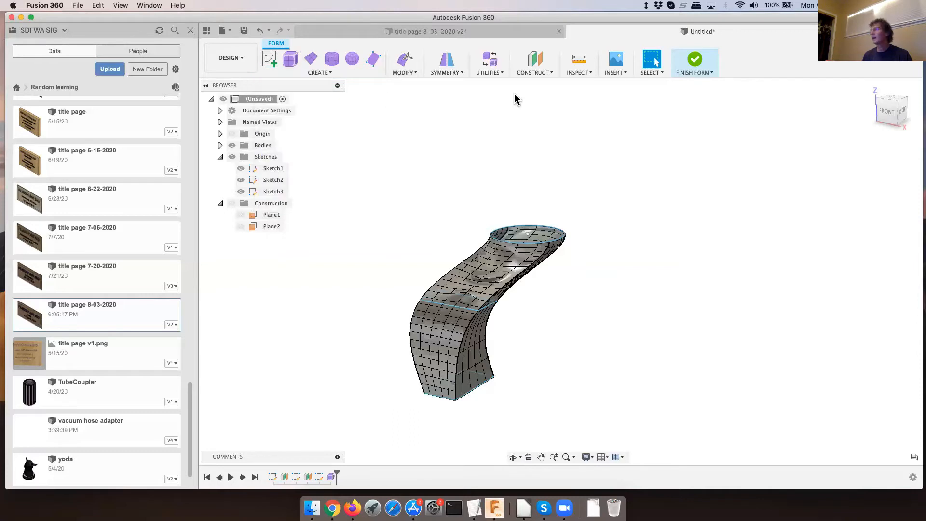
left_click(695, 59)
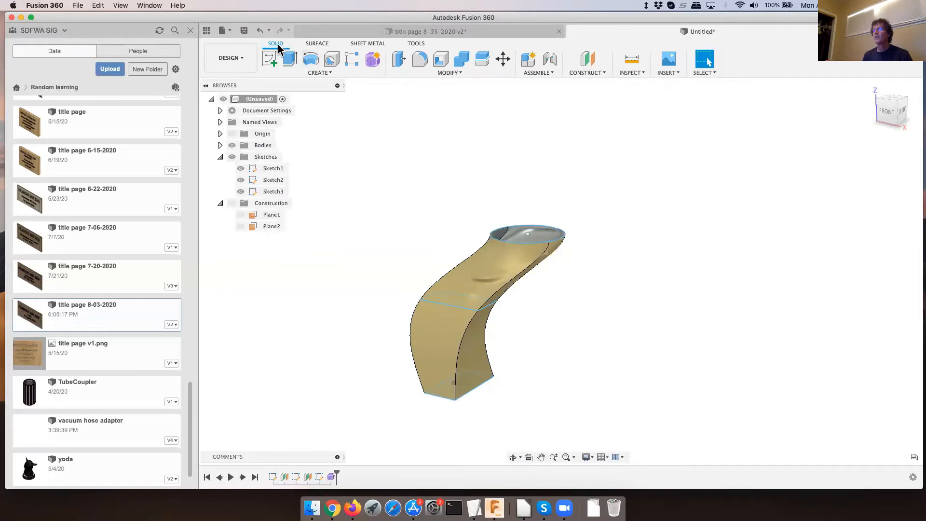
- Try to thicken all faces of the form body by 5 mm on one side as a new body
left_click(319, 72)
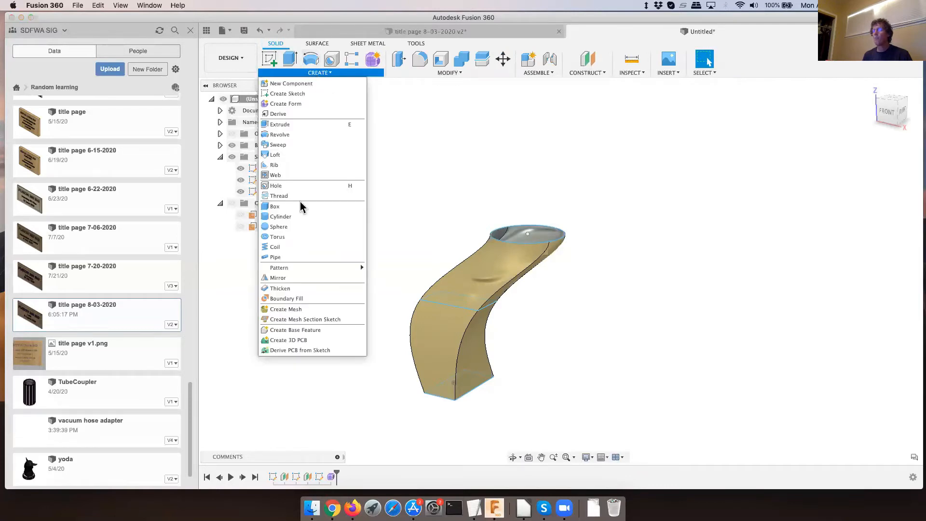
left_click(284, 289)
left_click_drag(350, 418, 586, 202)
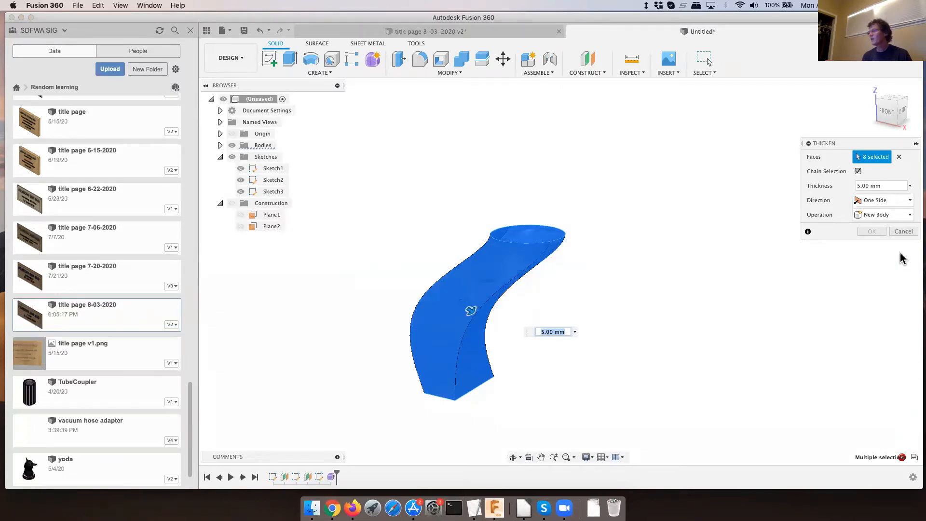
left_click(902, 233)
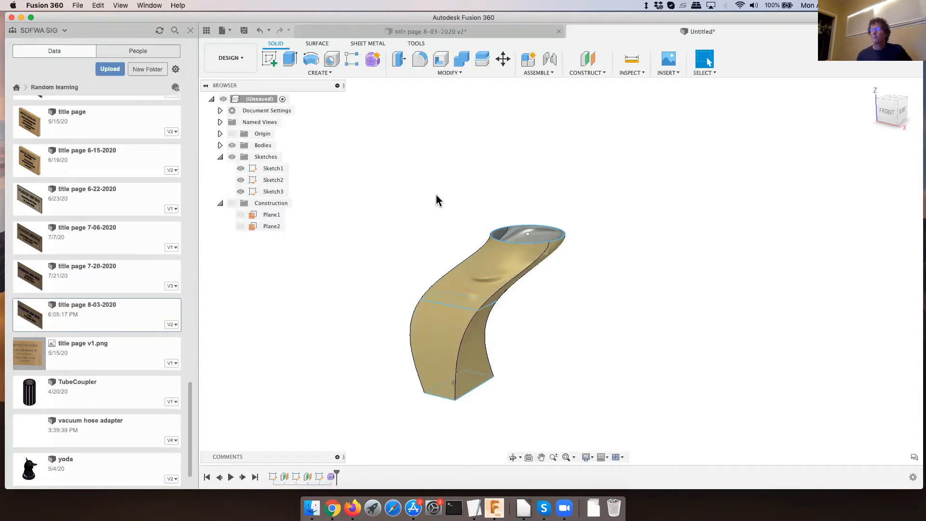
- Delete the form feature from the timeline
right_click(331, 477)
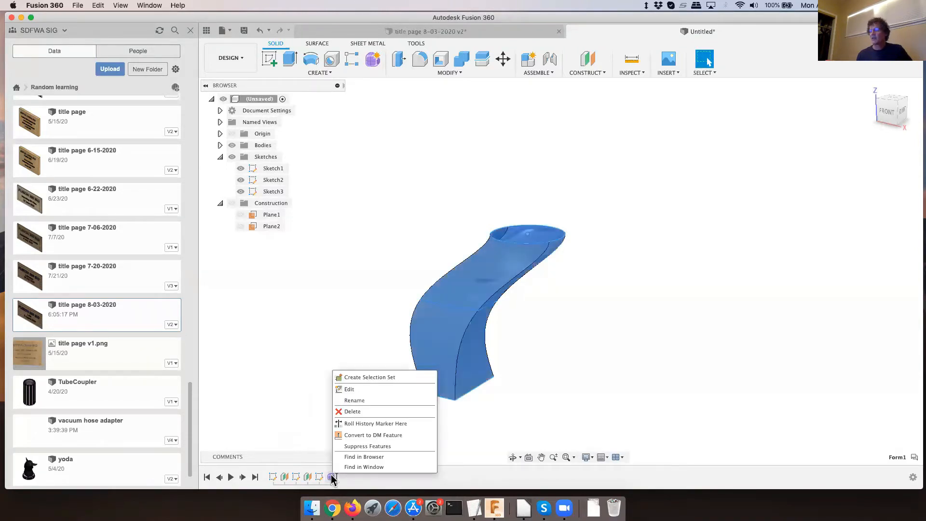
left_click(358, 413)
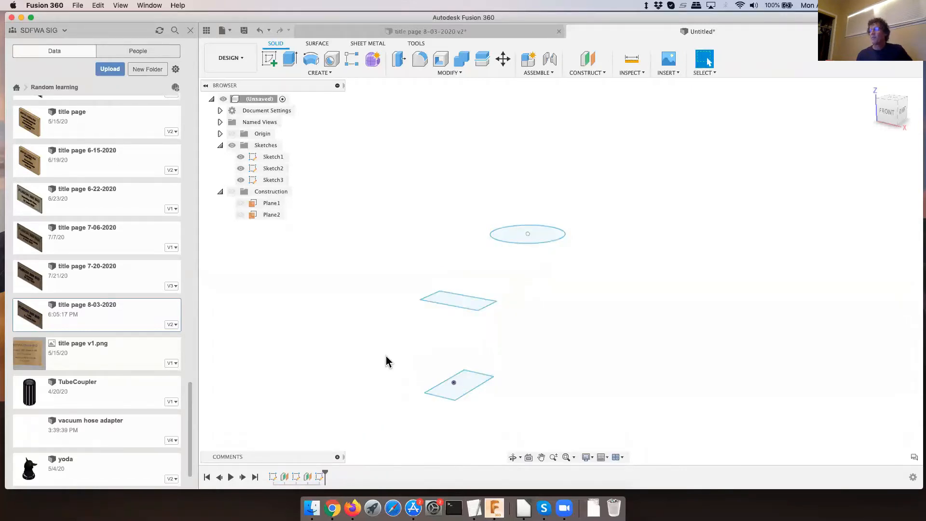
- Loft the lower rectangle, middle rectangle and circle into a new solid body, with the circle profile's end condition set to Direction
left_click(318, 73)
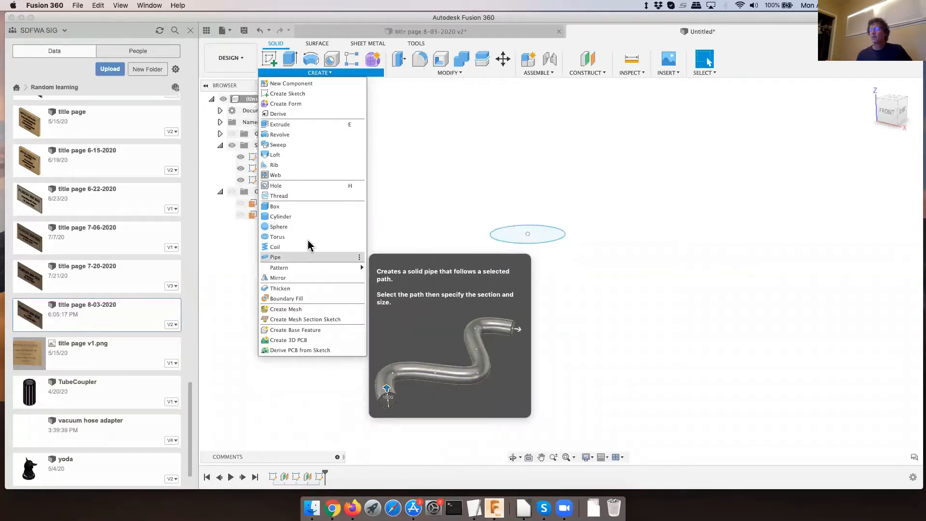
mouse_move(294, 275)
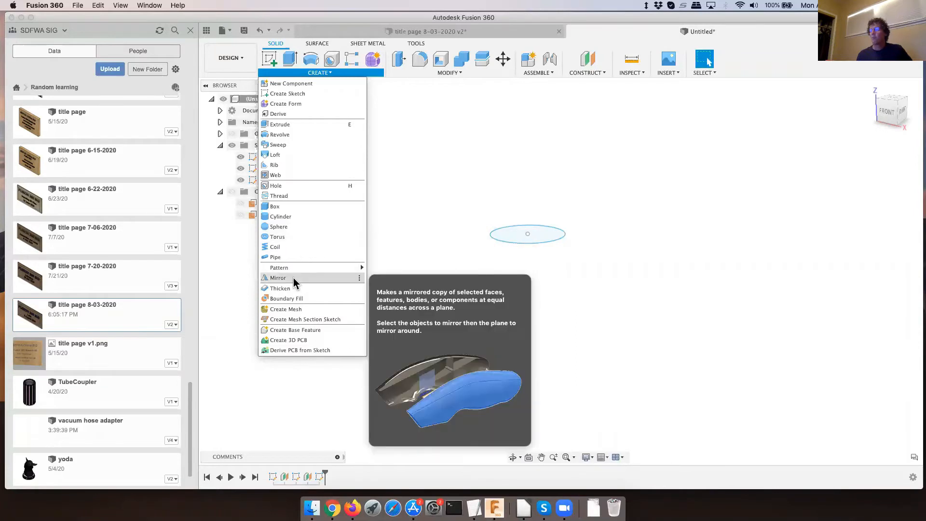
left_click(283, 156)
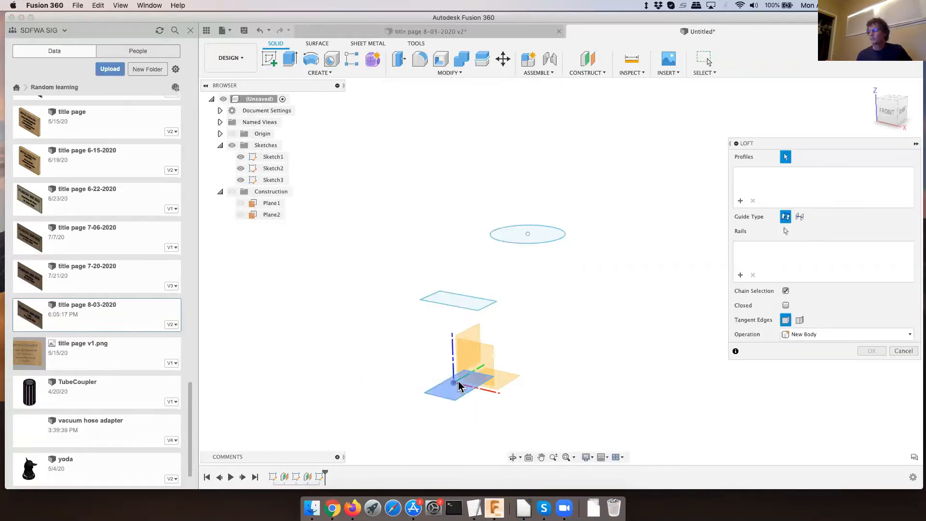
left_click(464, 393)
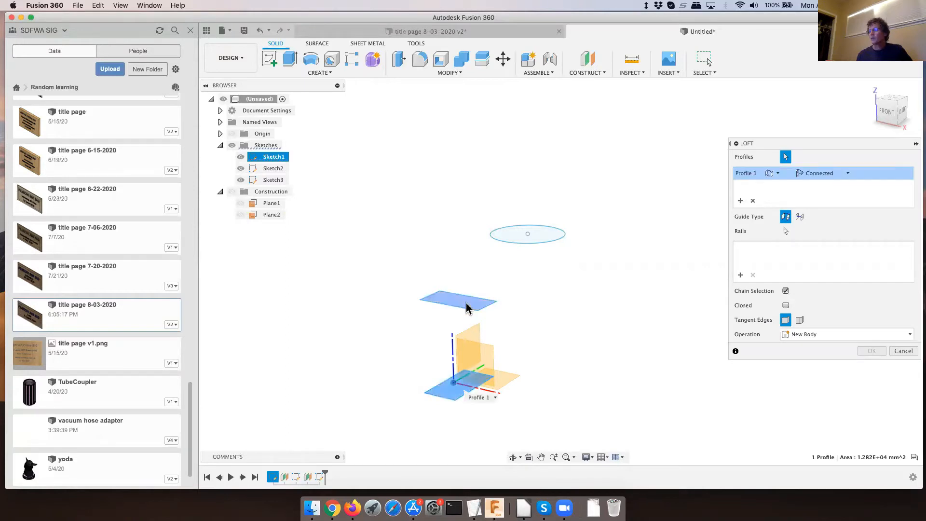
left_click(475, 303)
left_click(515, 237)
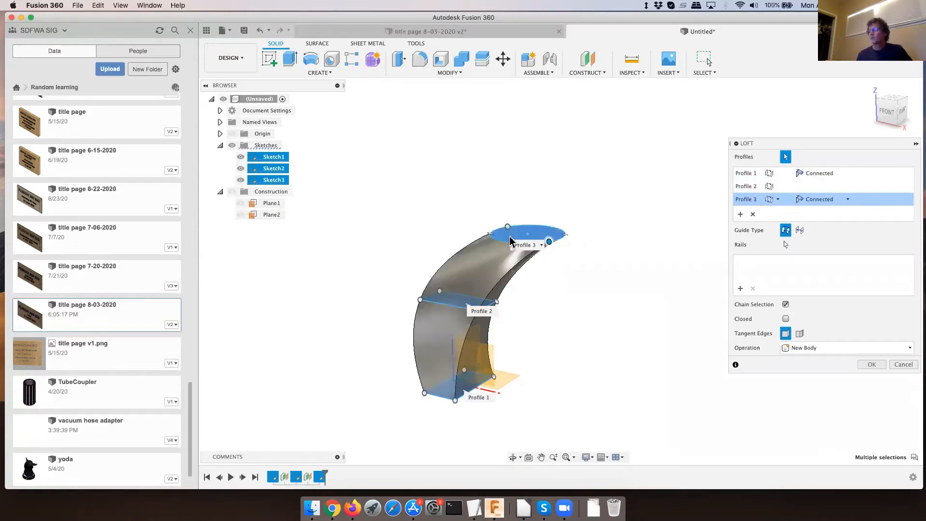
left_click(848, 201)
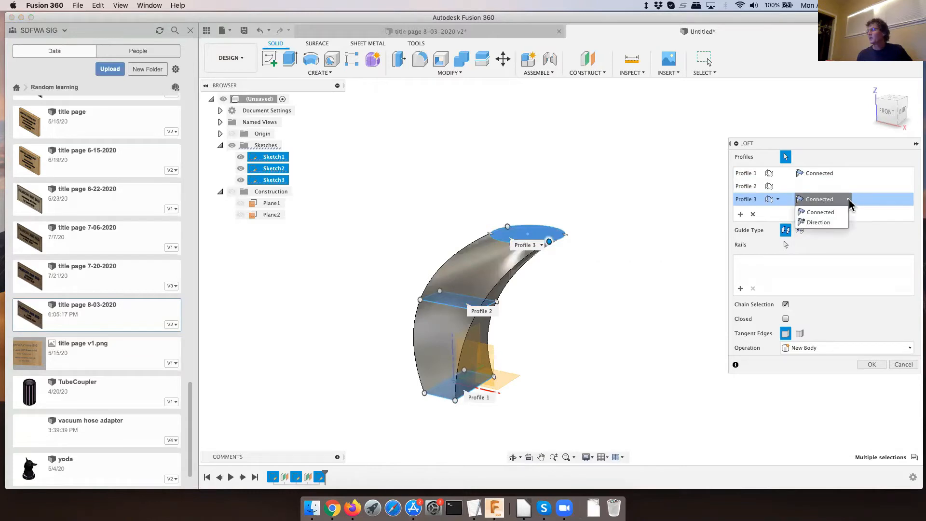
left_click(824, 224)
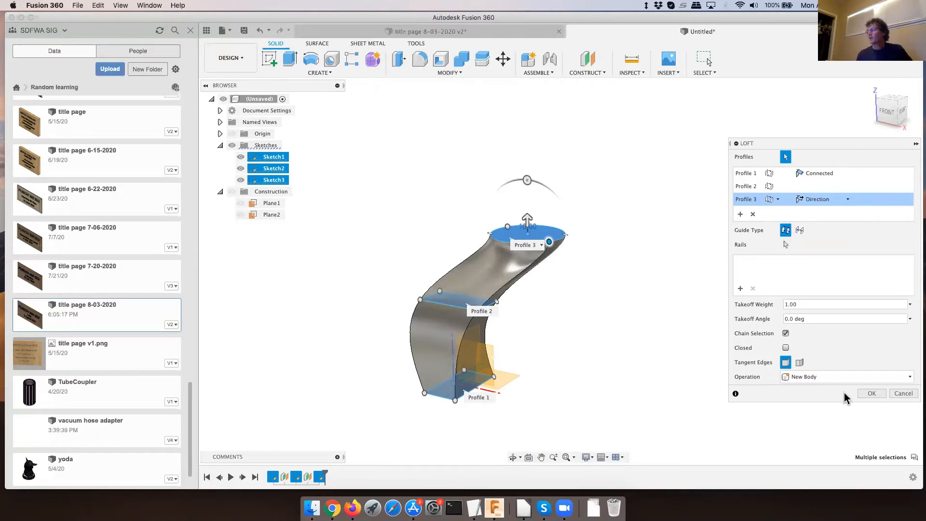
left_click(872, 393)
left_click(872, 394)
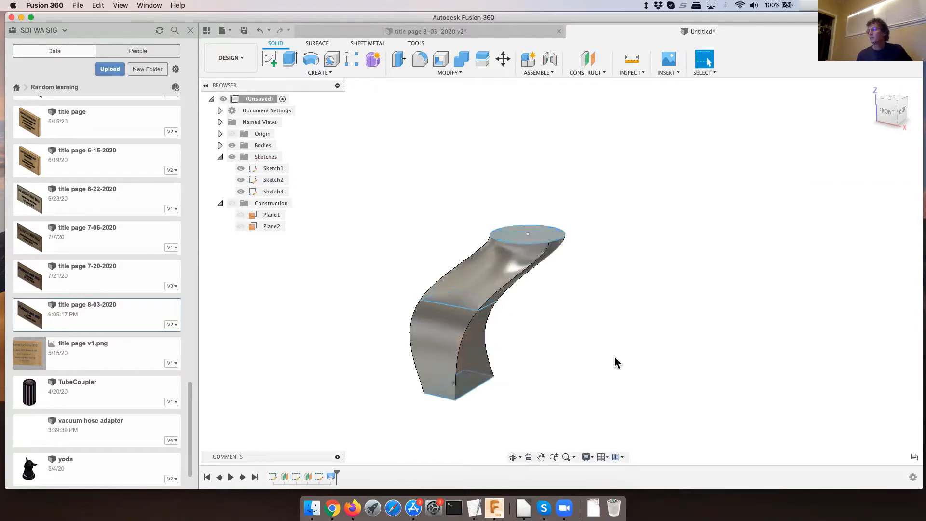
- Enlarge the middle rectangle by moving its right and front edges outward, reshaping the loft
left_click(487, 309)
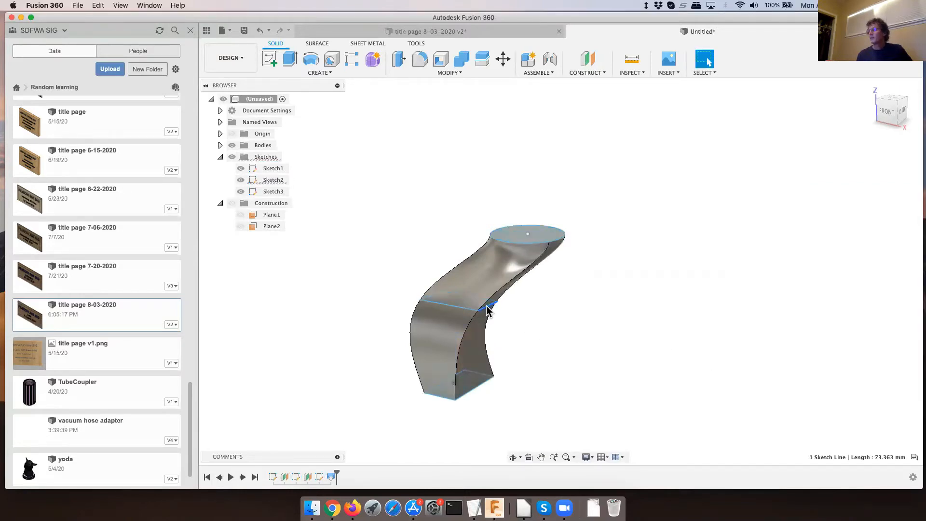
left_click_drag(489, 310, 542, 326)
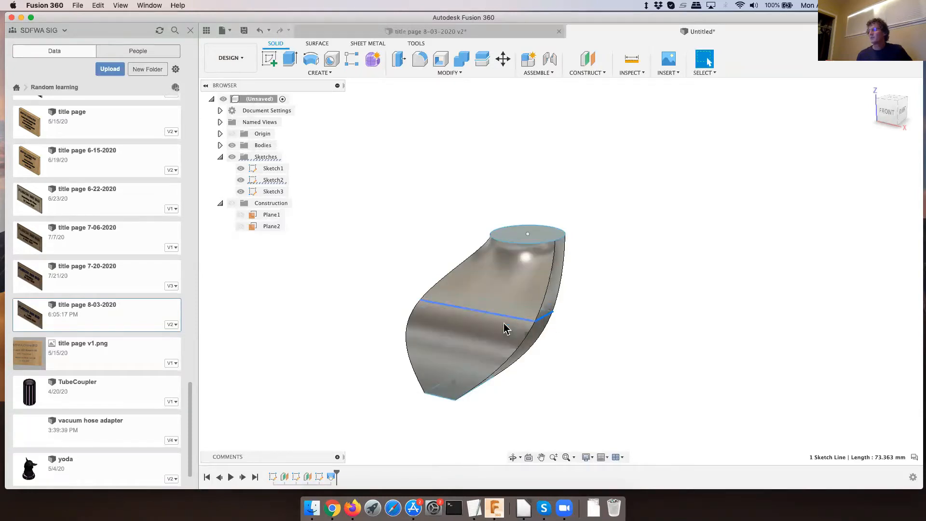
left_click_drag(505, 324, 463, 349)
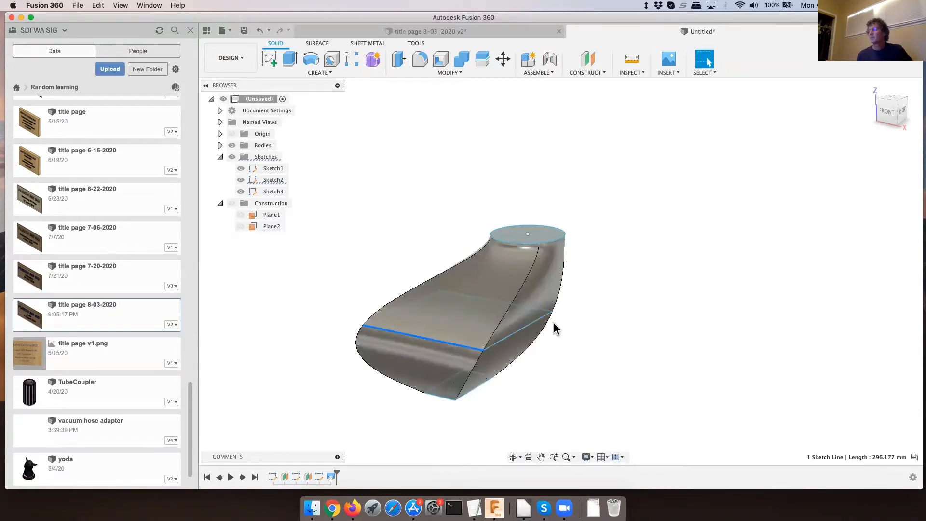
left_click_drag(509, 336, 512, 327)
left_click(601, 332)
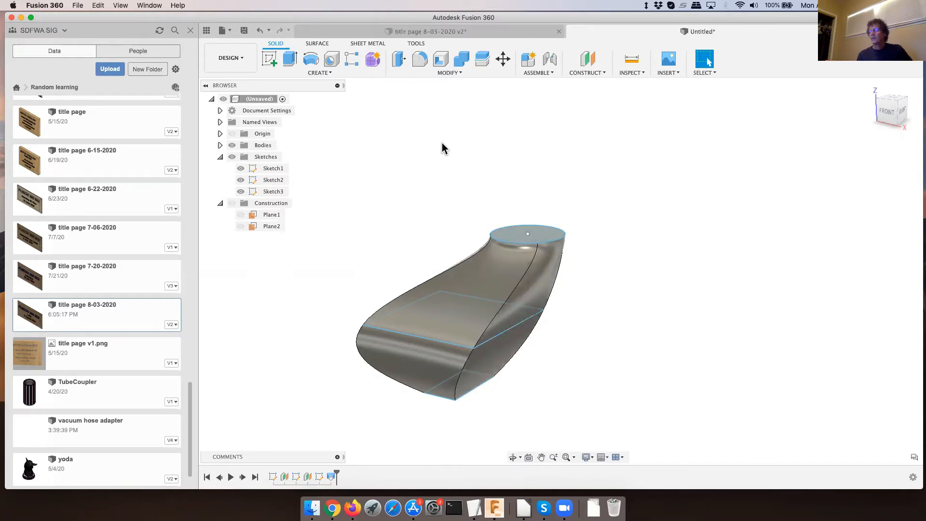
- Delete the solid loft feature from the timeline, keeping the three sketches
right_click(331, 481)
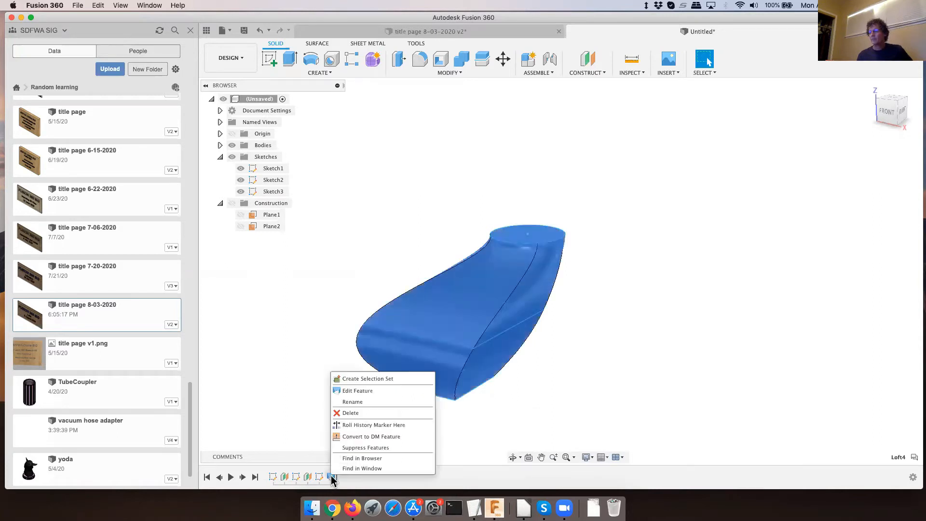
left_click(358, 411)
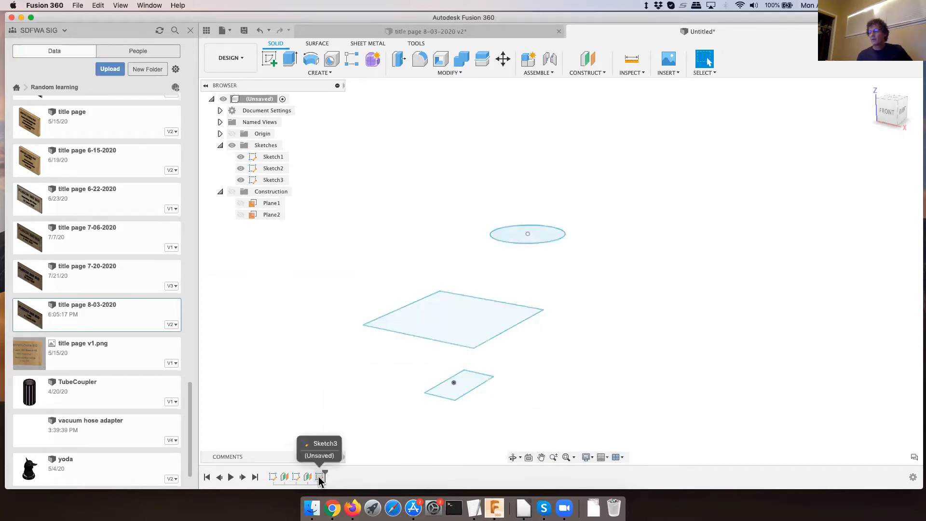
right_click(329, 467)
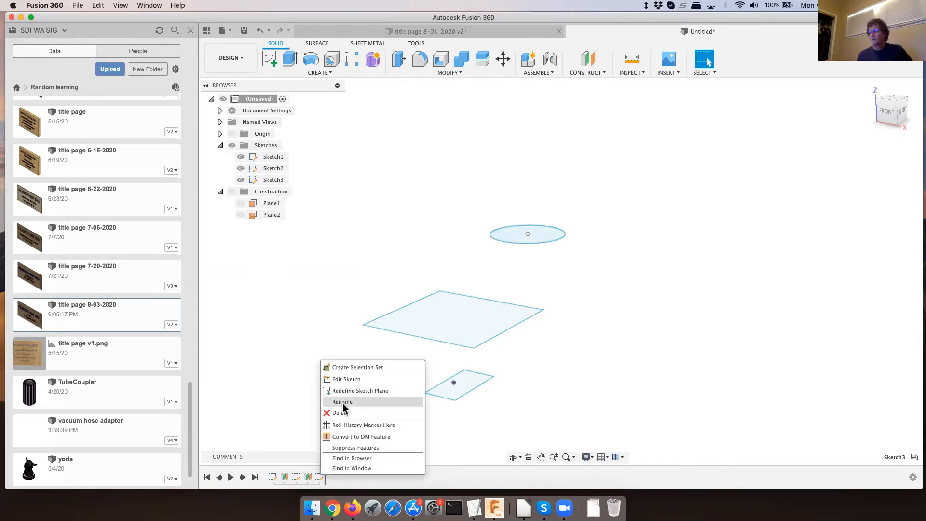
left_click(718, 338)
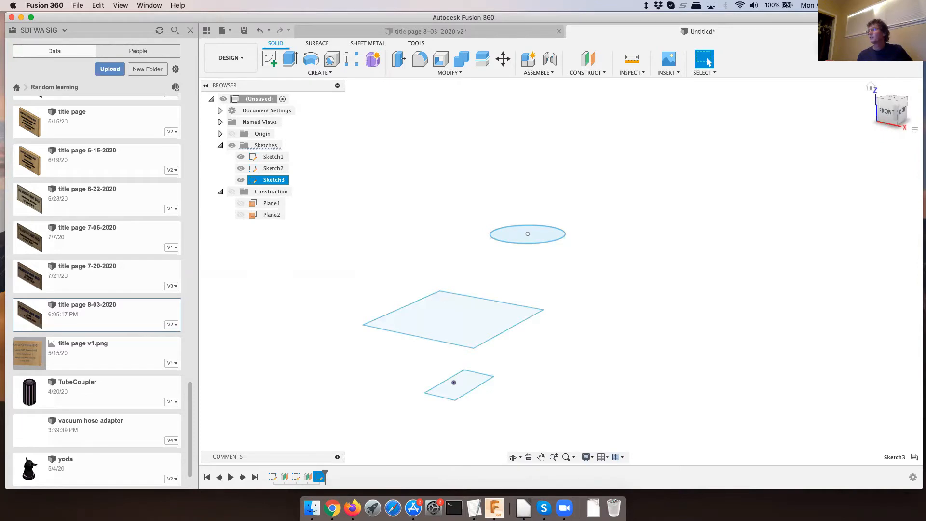
- Create a new design and save it as "vacuum adaptor" in Random learning
key("super+n")
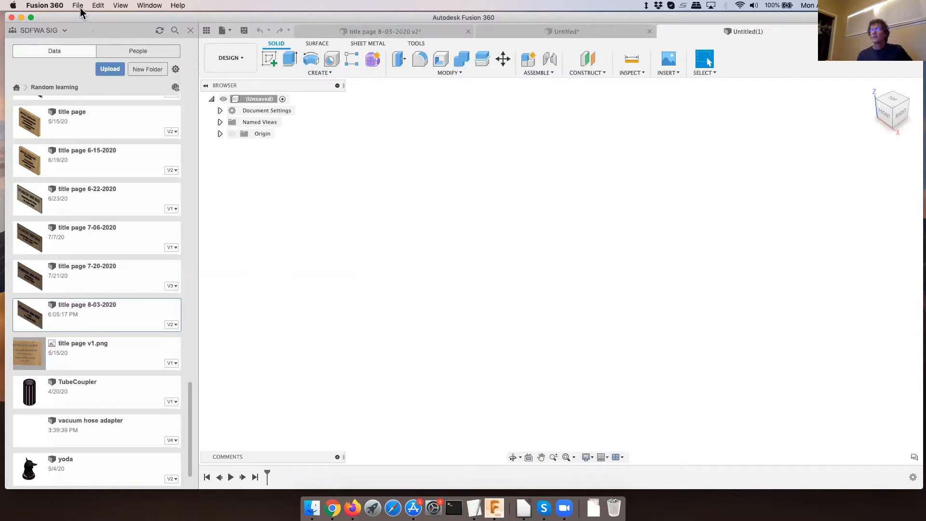
left_click(244, 31)
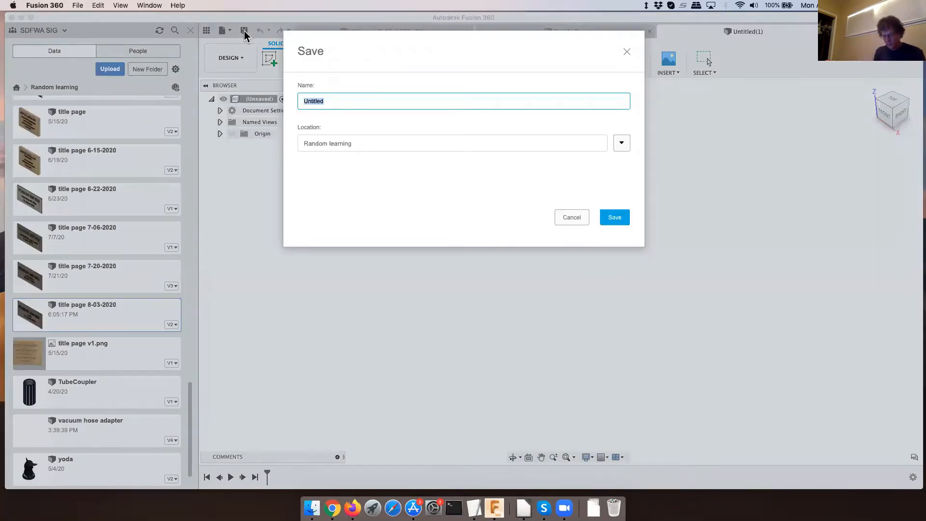
type("vacum")
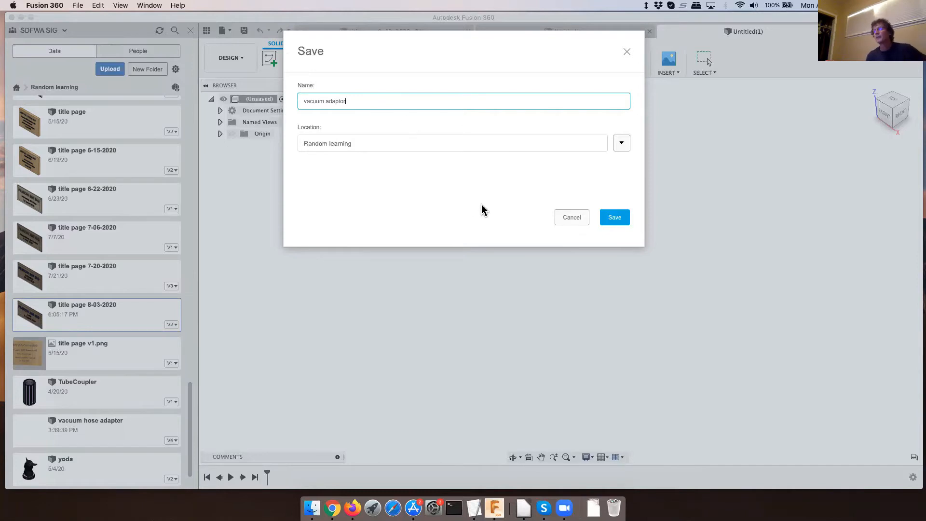
left_click(613, 217)
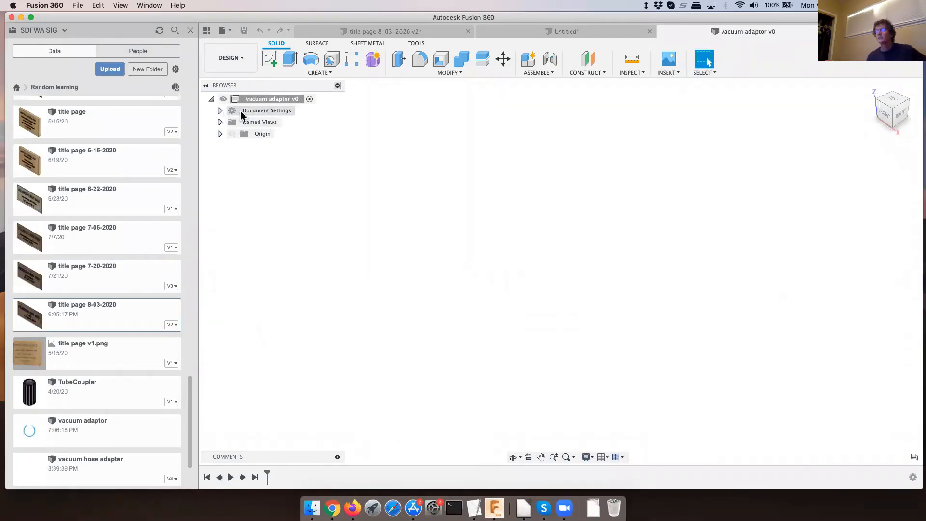
- Change the new design's active units to Inch without making them the default
left_click(220, 111)
left_click(270, 122)
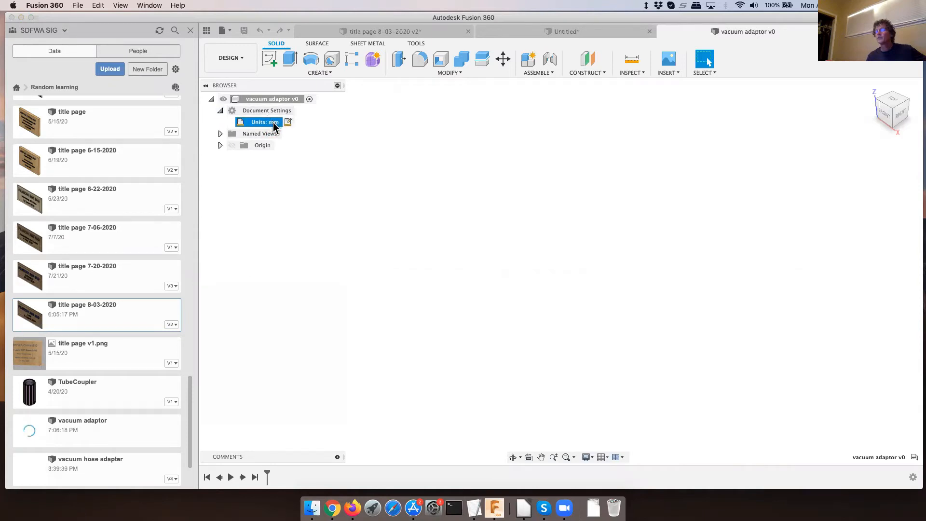
left_click(288, 122)
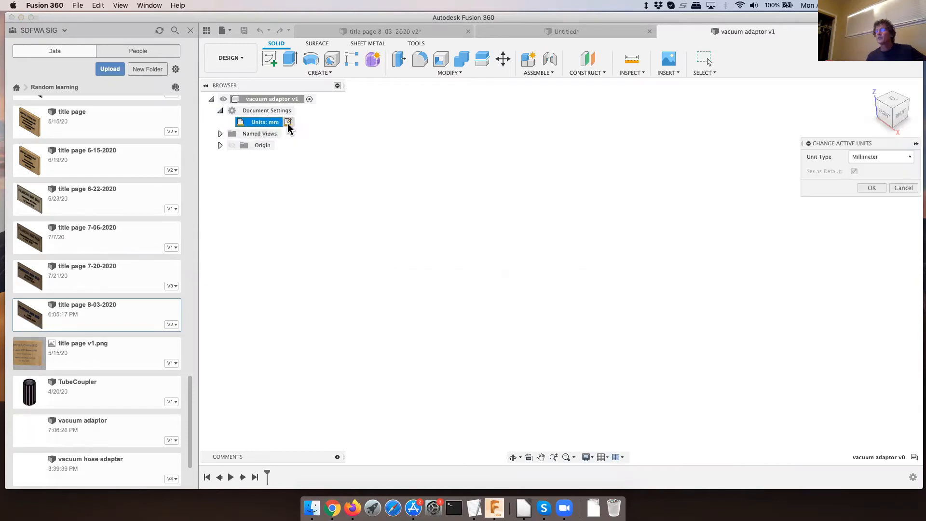
left_click(909, 156)
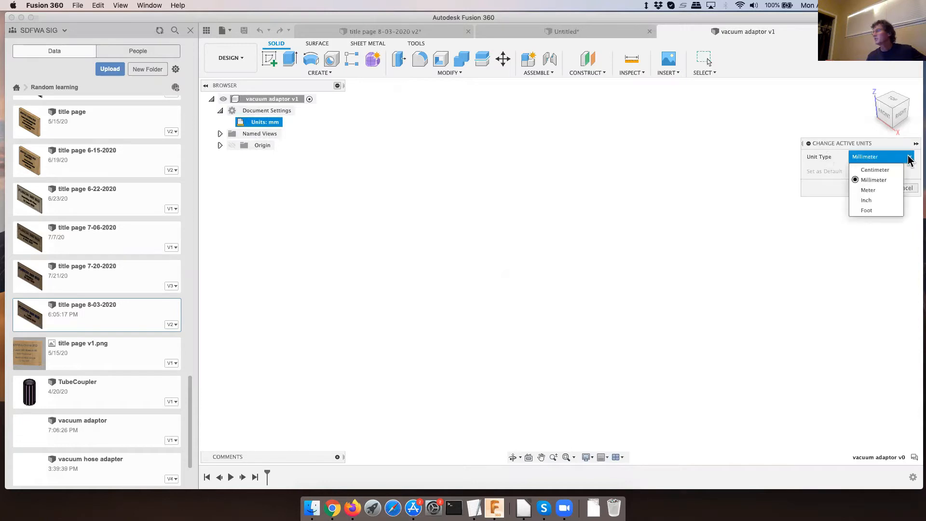
left_click(876, 200)
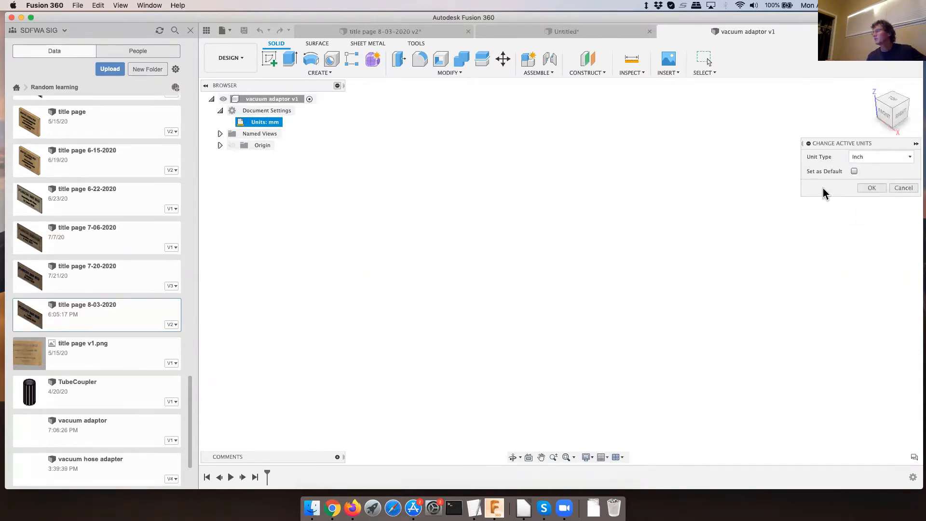
left_click(871, 188)
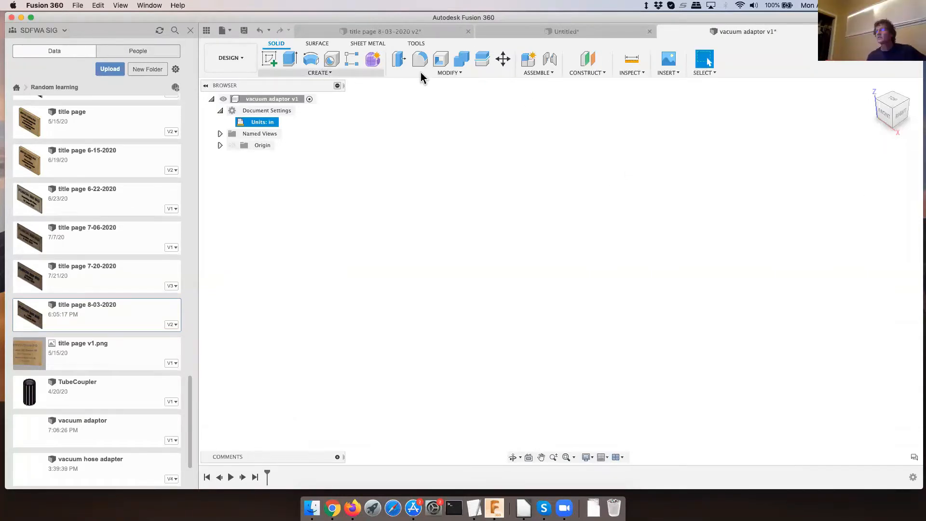
- Add a user parameter named largediameter, in inches, with the expression 2.5
left_click(437, 71)
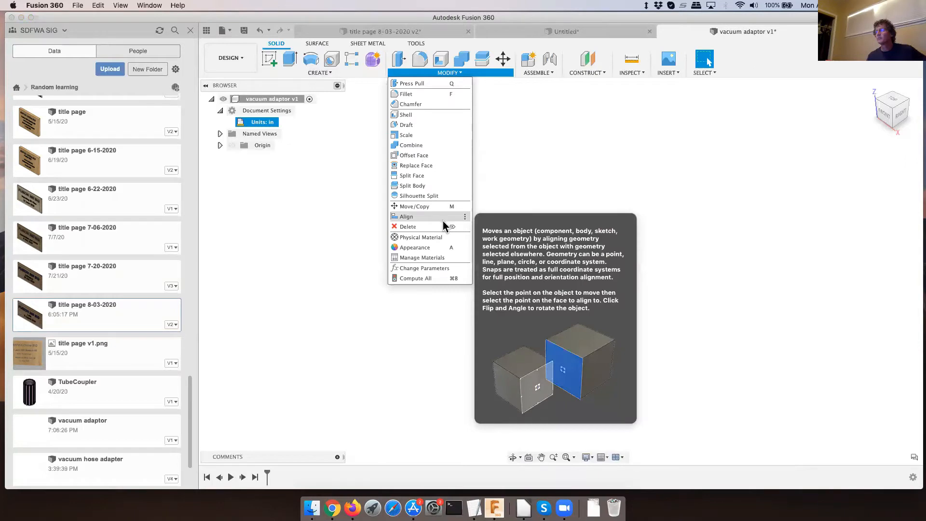
left_click(439, 268)
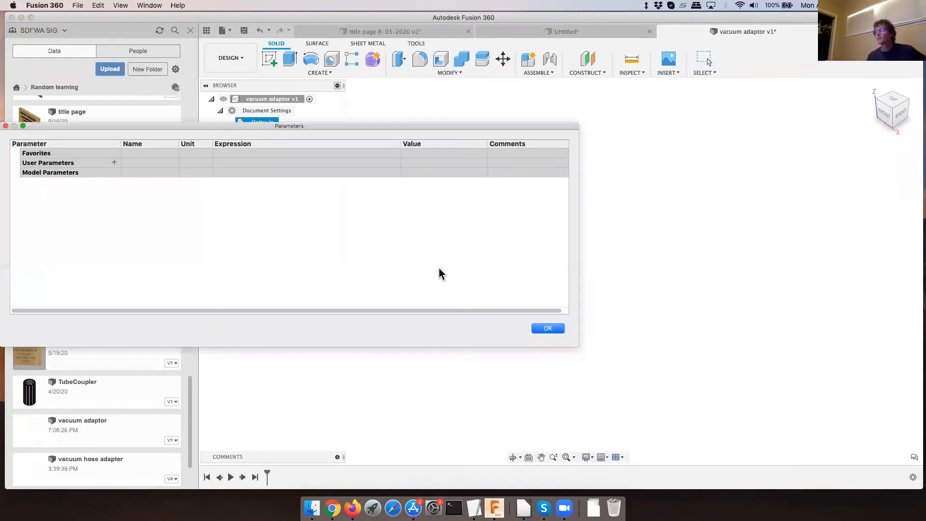
left_click(114, 163)
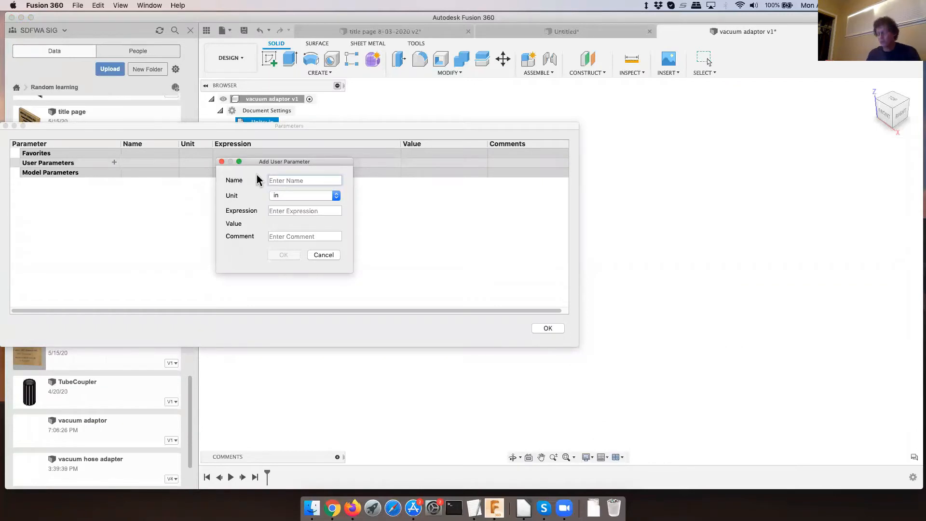
type("larg")
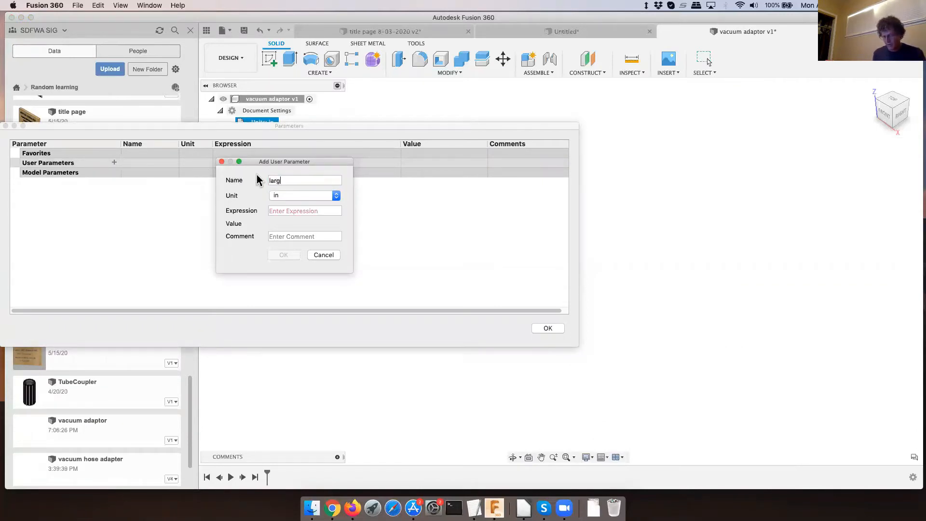
type("ediamter")
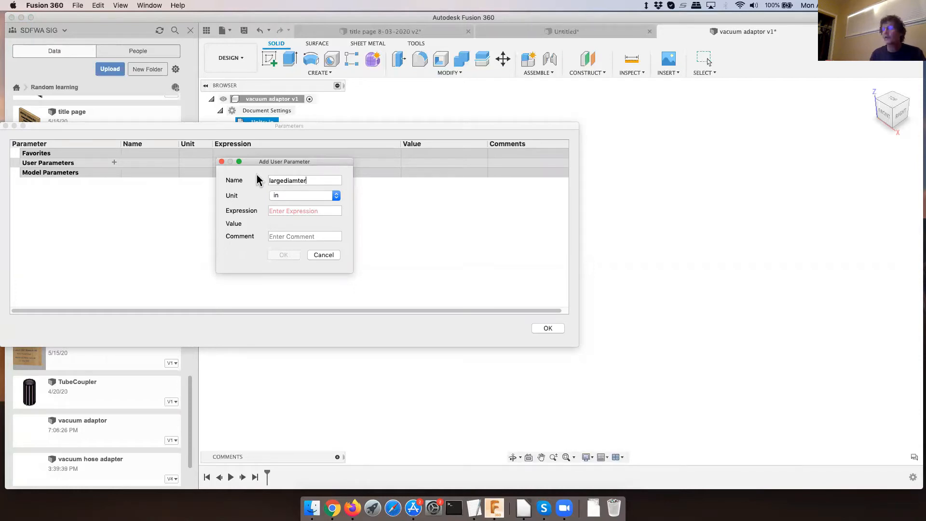
left_click(295, 180)
type("e")
left_click(290, 210)
type("2.5")
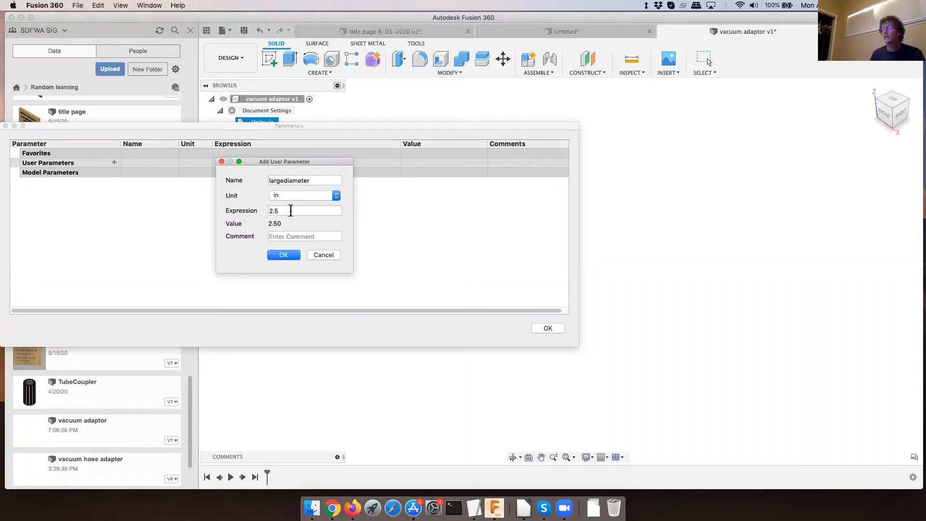
left_click(290, 257)
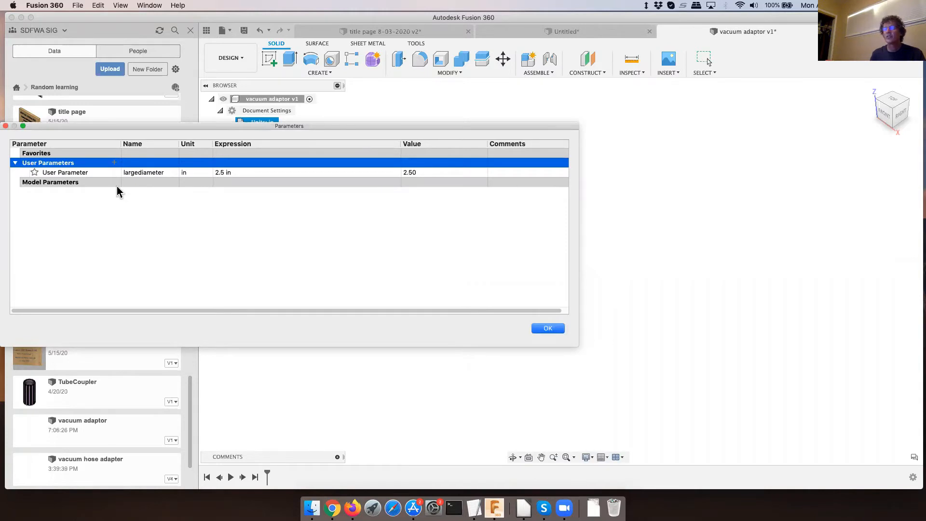
- Add a second user parameter named smalldiameter, in inches, with the expression 1.5
left_click(114, 162)
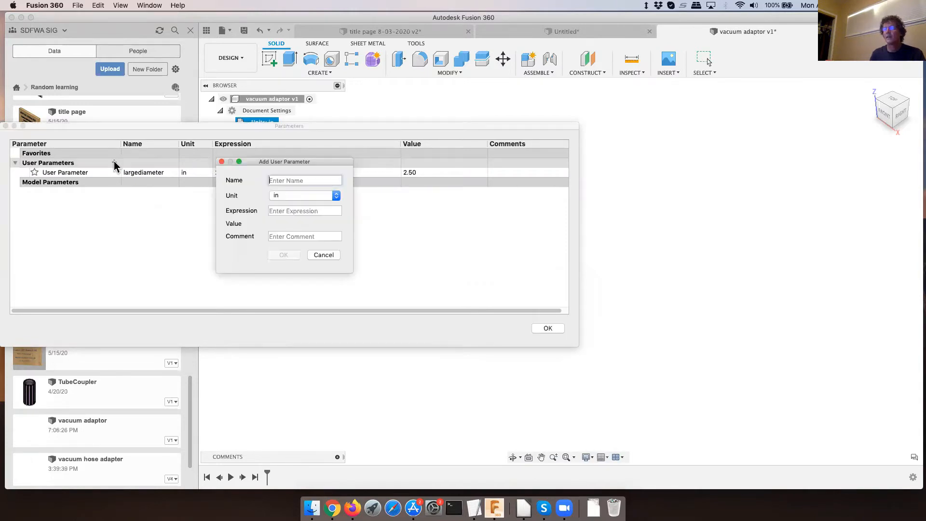
type("sam")
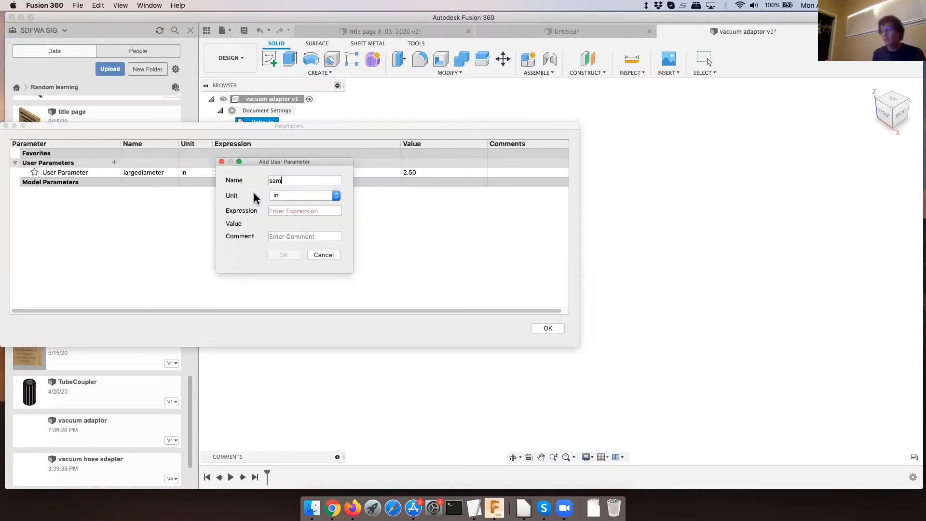
type("malldiameter")
left_click(287, 210)
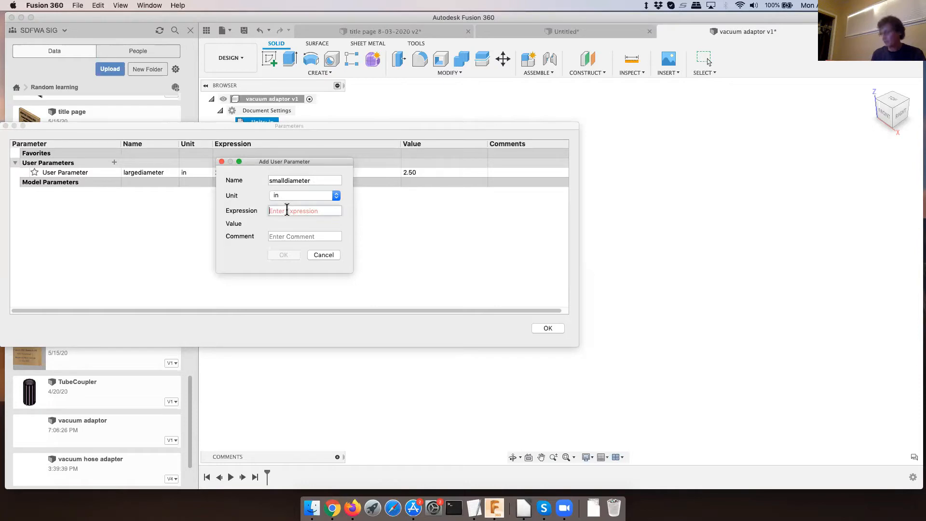
type("1.5")
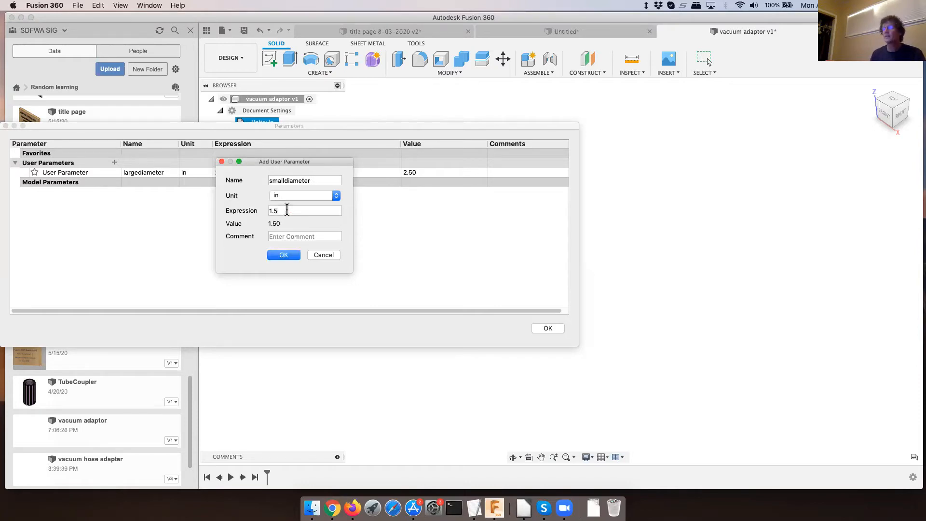
left_click(283, 257)
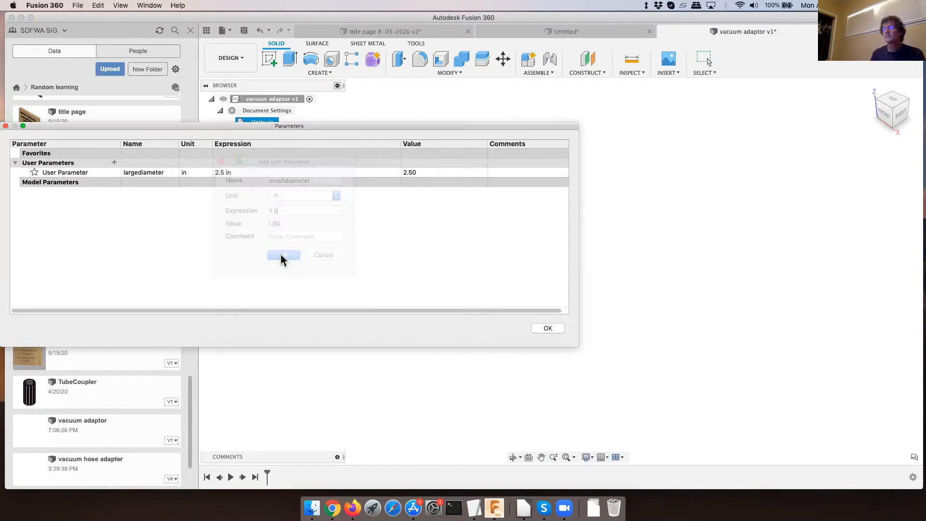
- Add a user parameter named taper with the unit deg and the expression .5
left_click(114, 163)
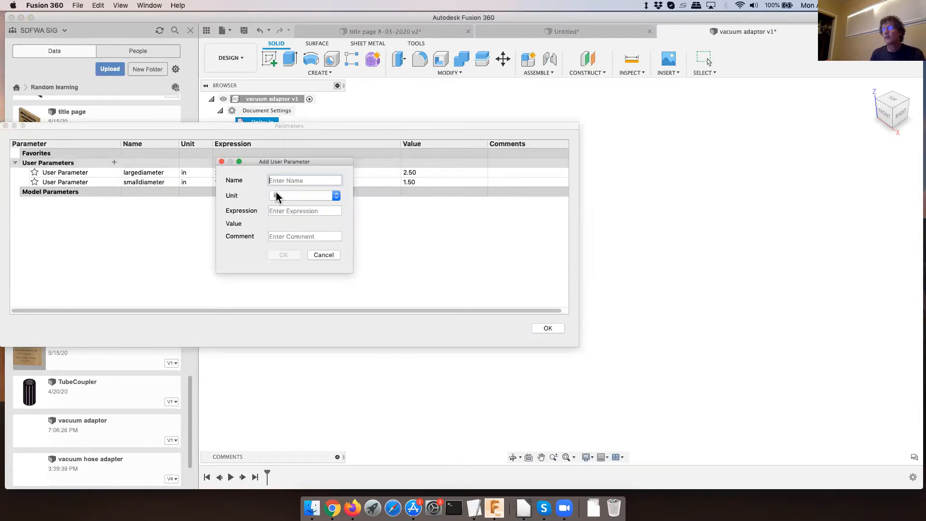
type("taper")
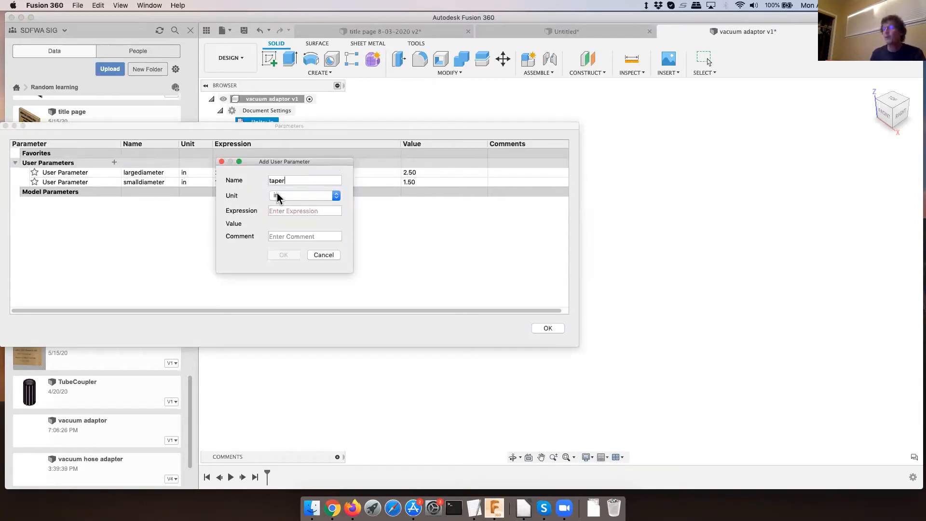
left_click(295, 195)
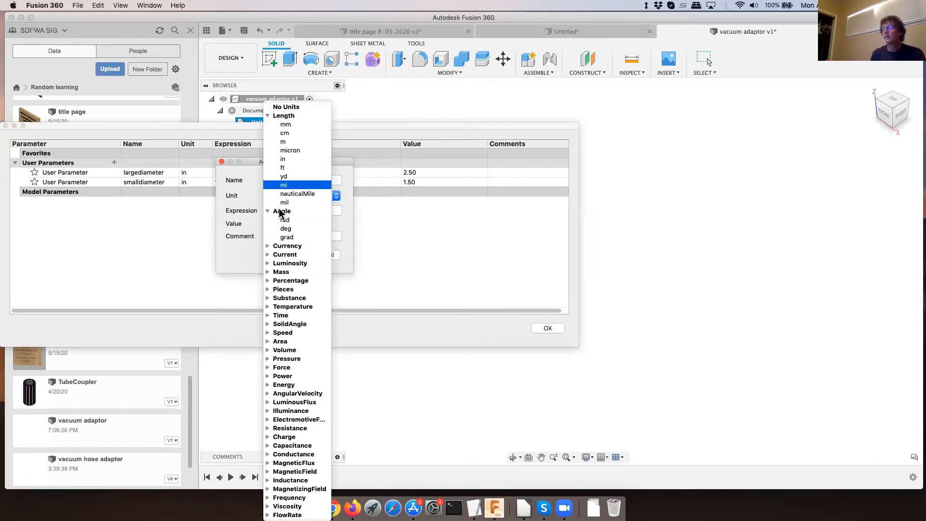
left_click(286, 229)
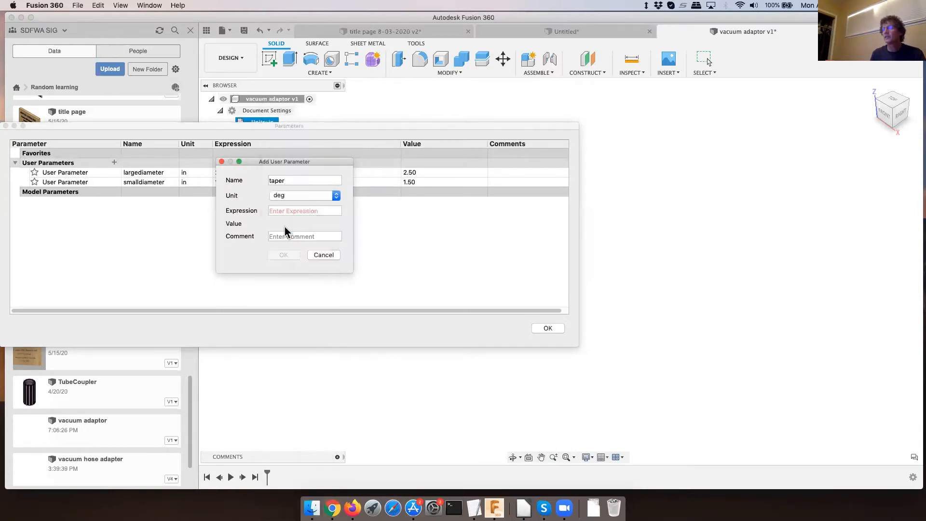
left_click(282, 211)
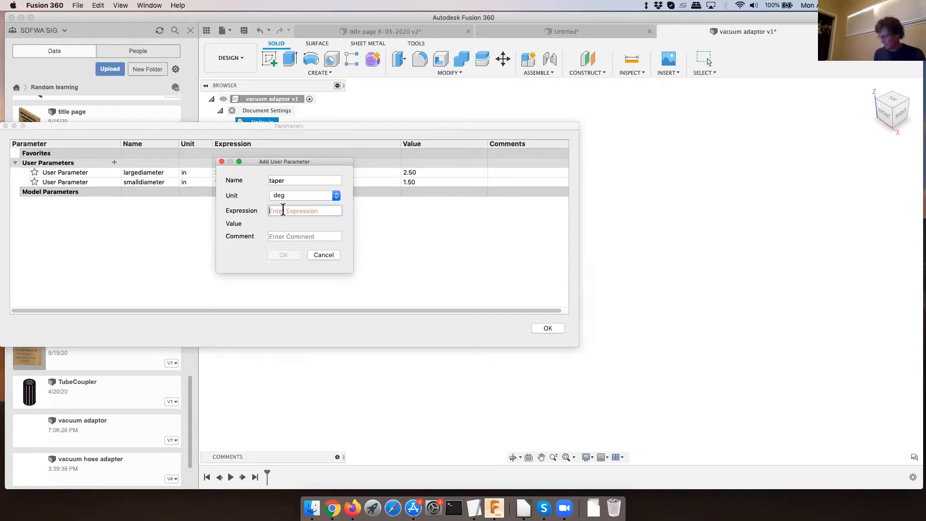
type(".5")
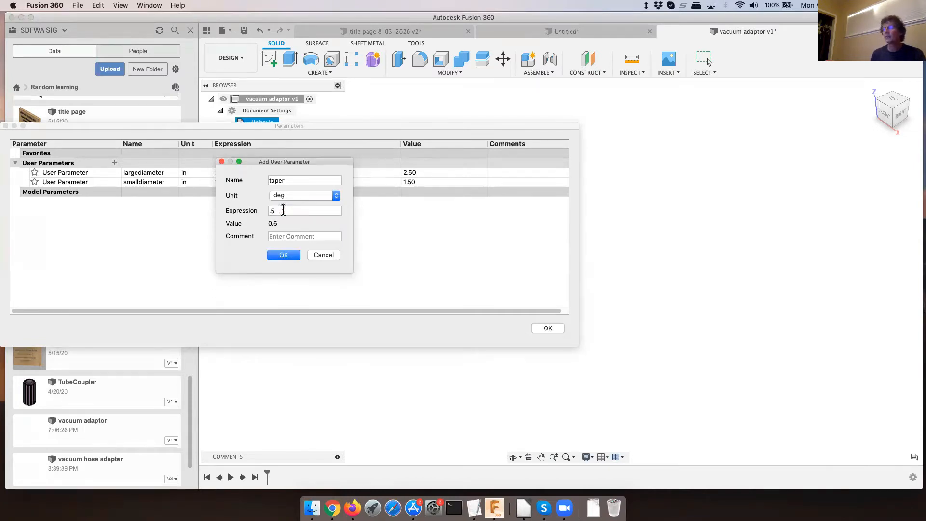
left_click(283, 256)
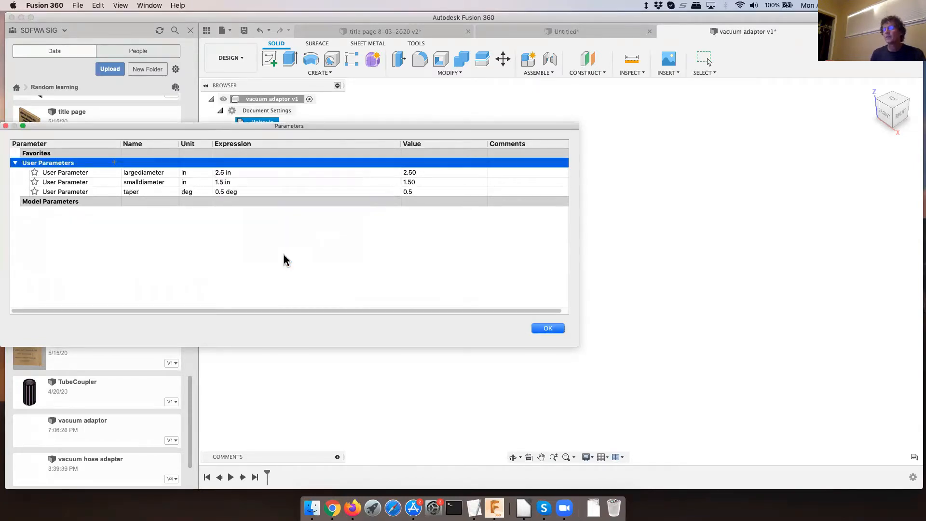
- Add a user parameter named wallthickness, in inches, with the expression 1/8, and close the parameters dialog
left_click(113, 163)
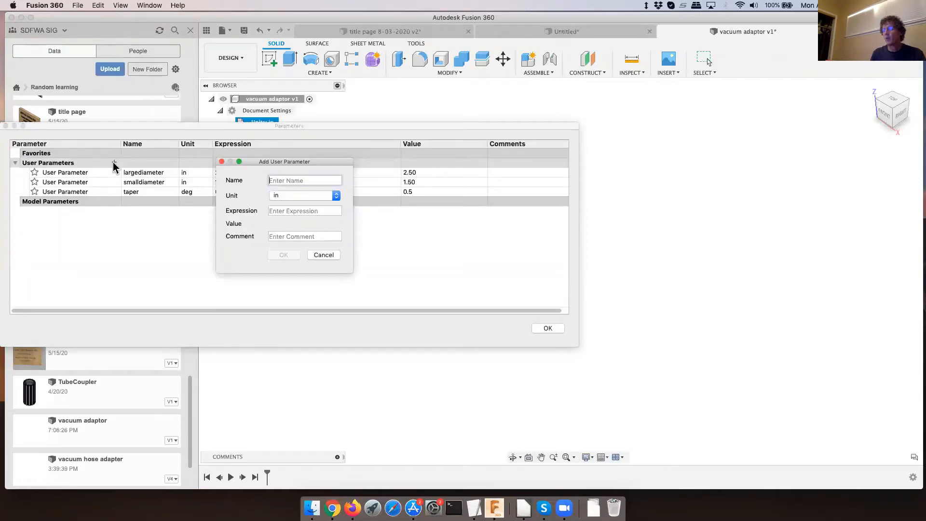
type("wallthick")
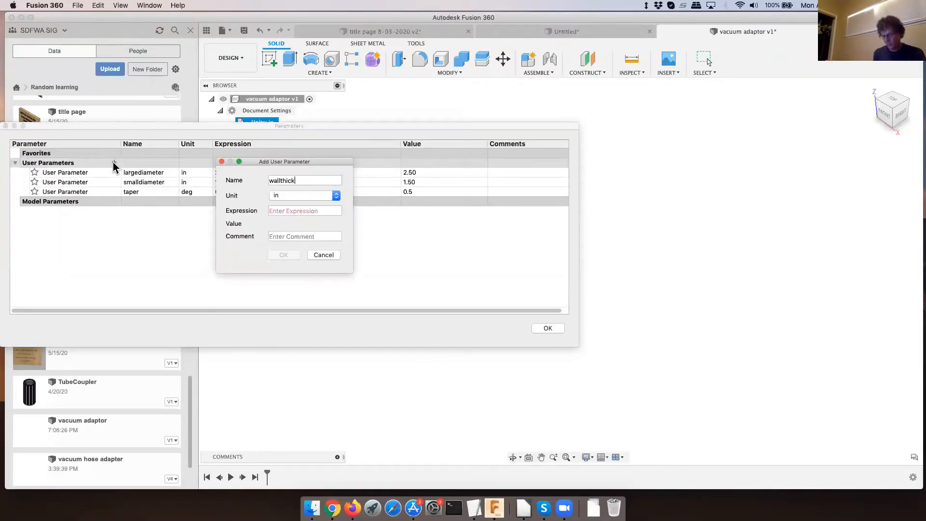
type("ness")
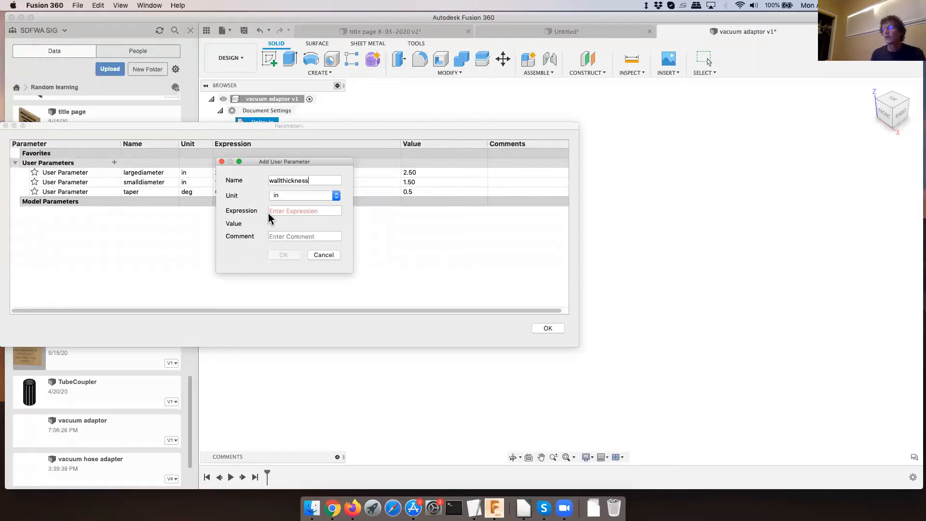
left_click(282, 211)
type("1")
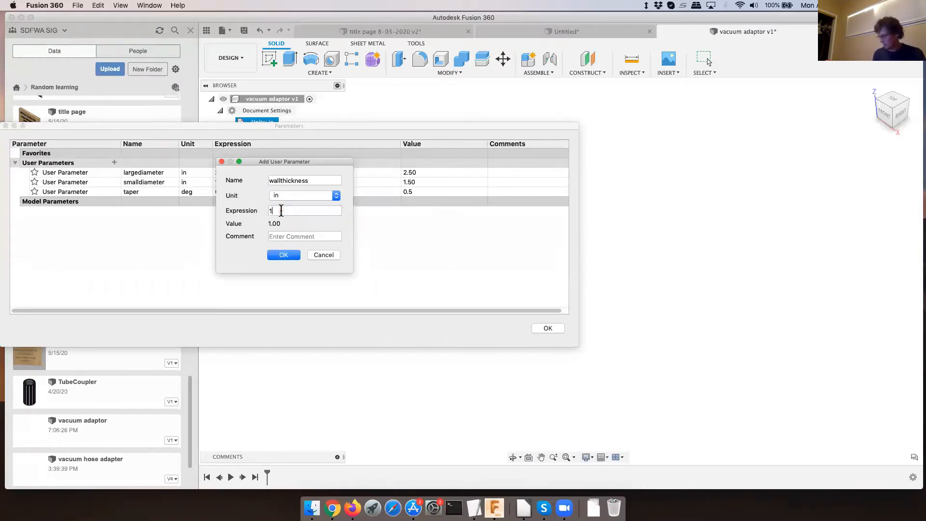
type("/8")
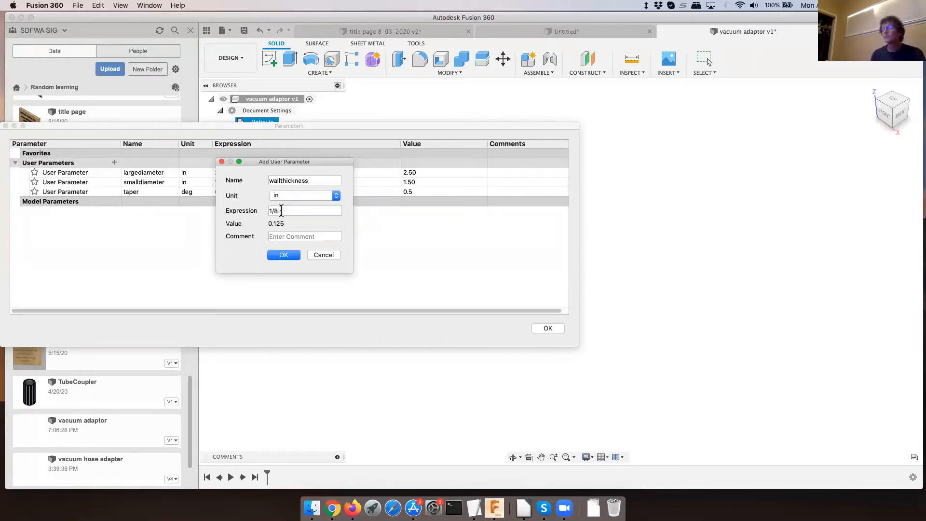
left_click(285, 255)
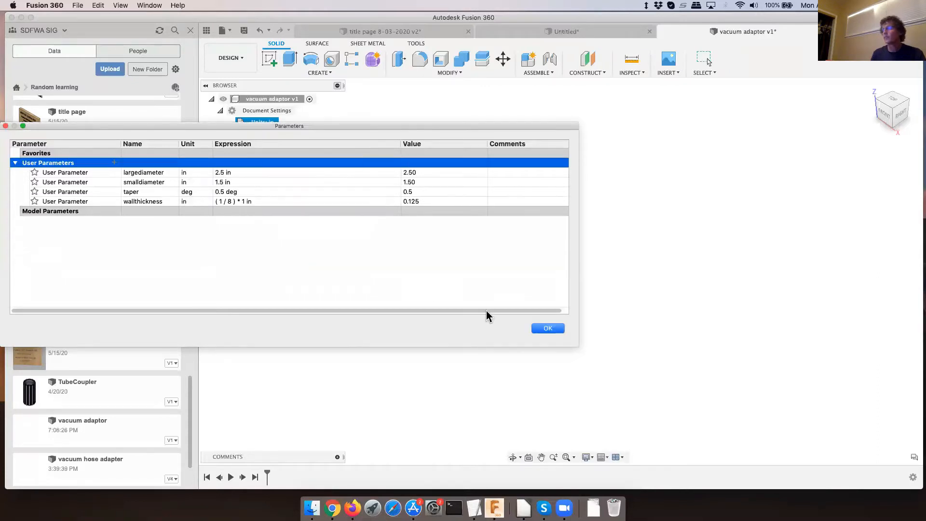
left_click(549, 328)
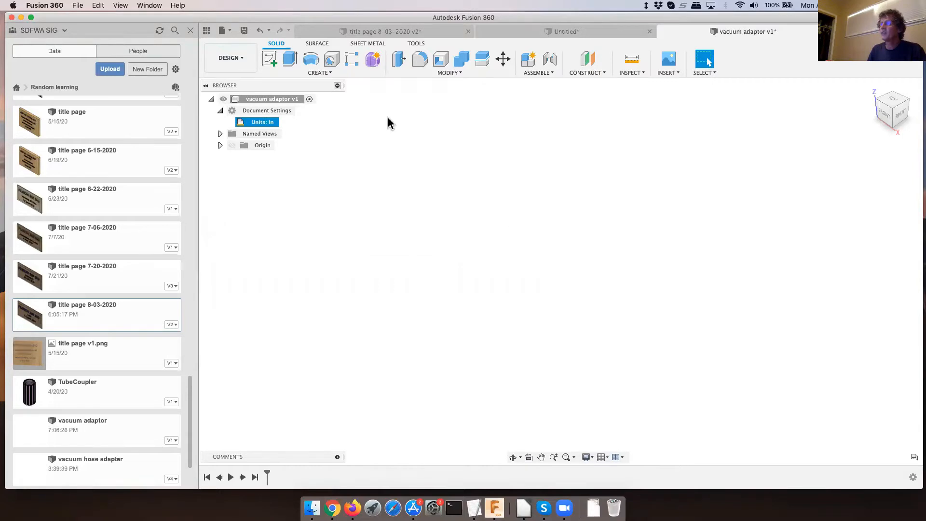
- Create an empty, activated component named "adapter" under the vacuum adaptor design
left_click(319, 72)
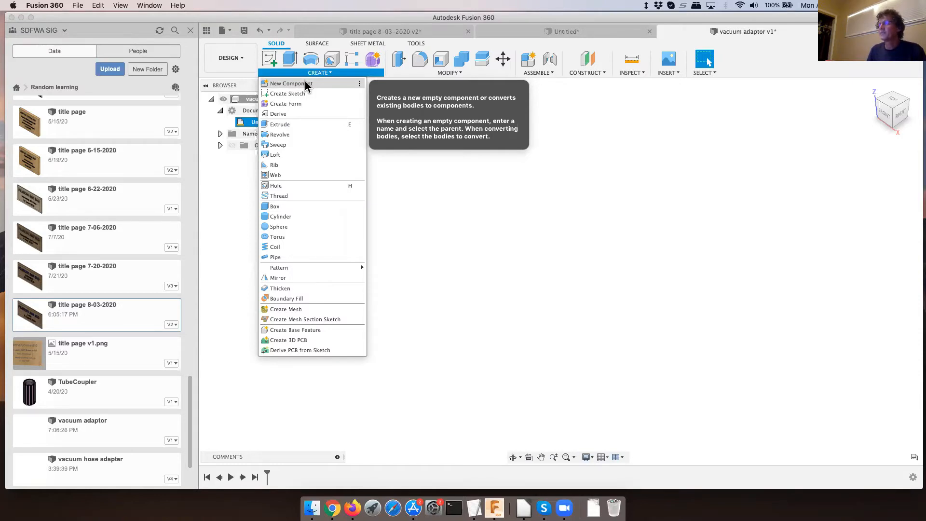
left_click(306, 85)
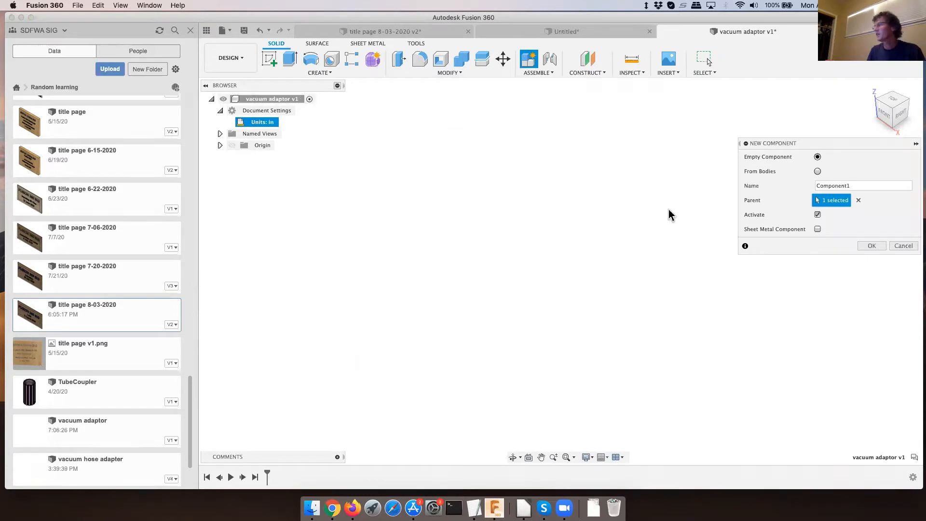
left_click_drag(865, 185, 809, 188)
type("adapter")
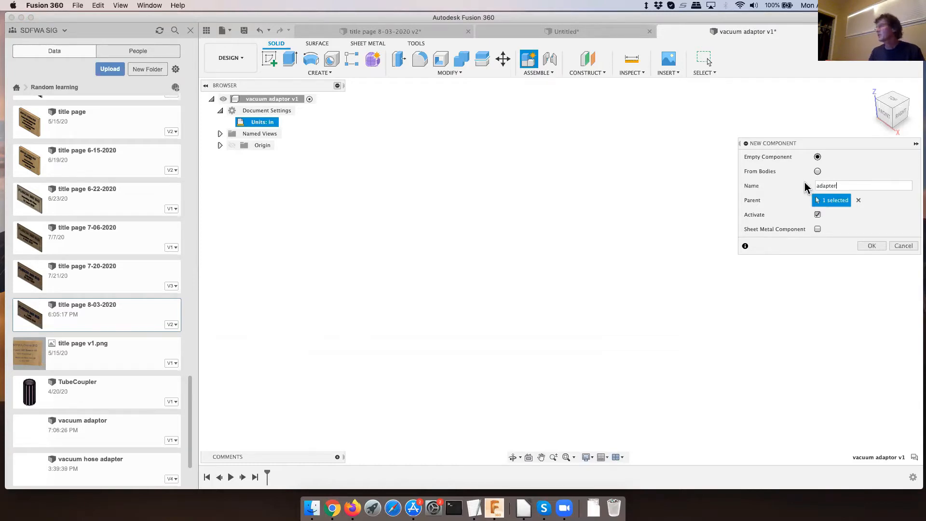
left_click(869, 247)
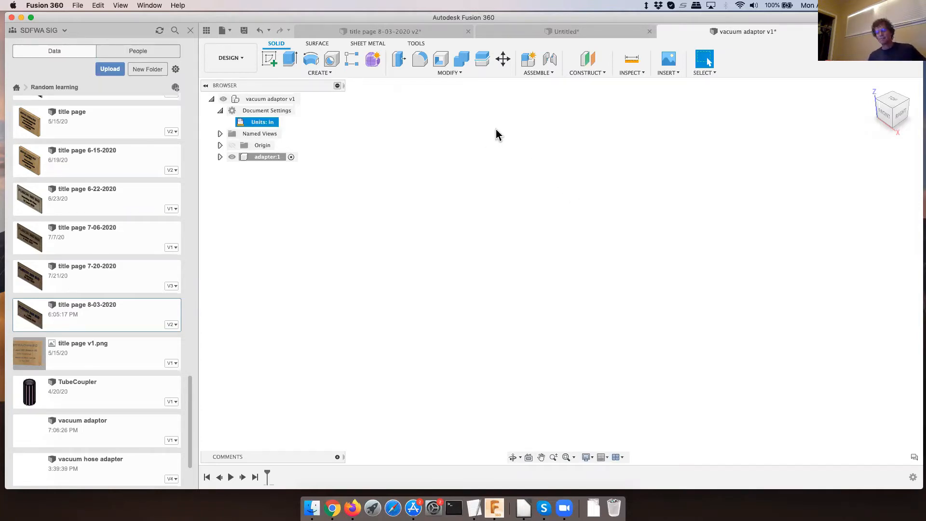
- Sketch a circle centred on the origin on the front plane, with its diameter set to largediameter, and finish the sketch
left_click(269, 60)
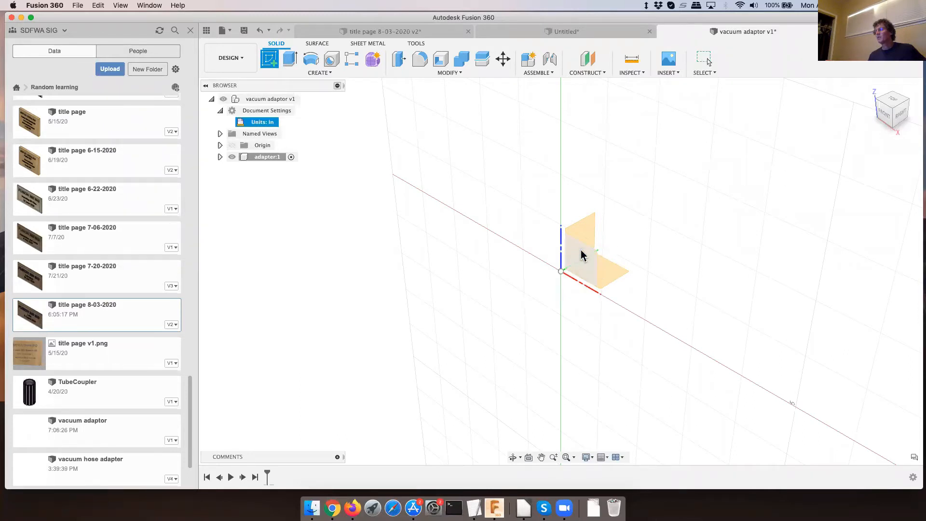
left_click(593, 273)
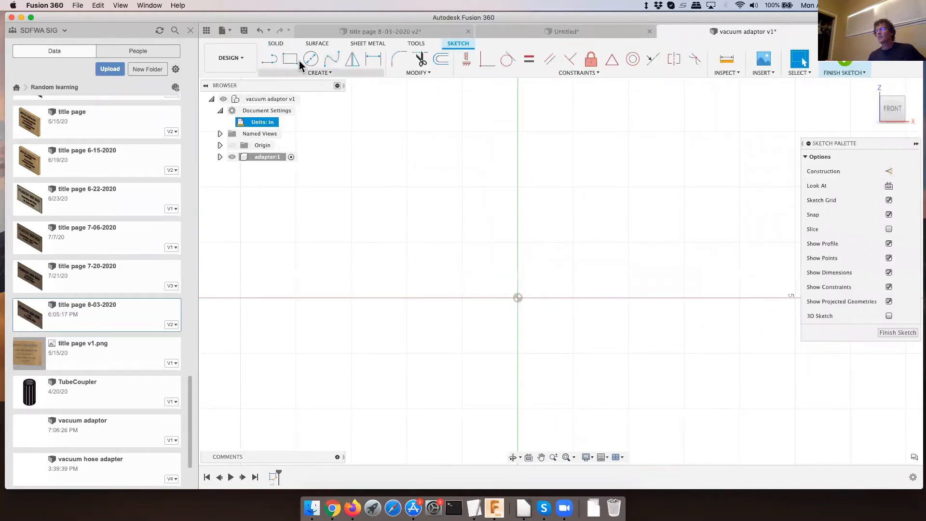
left_click(311, 59)
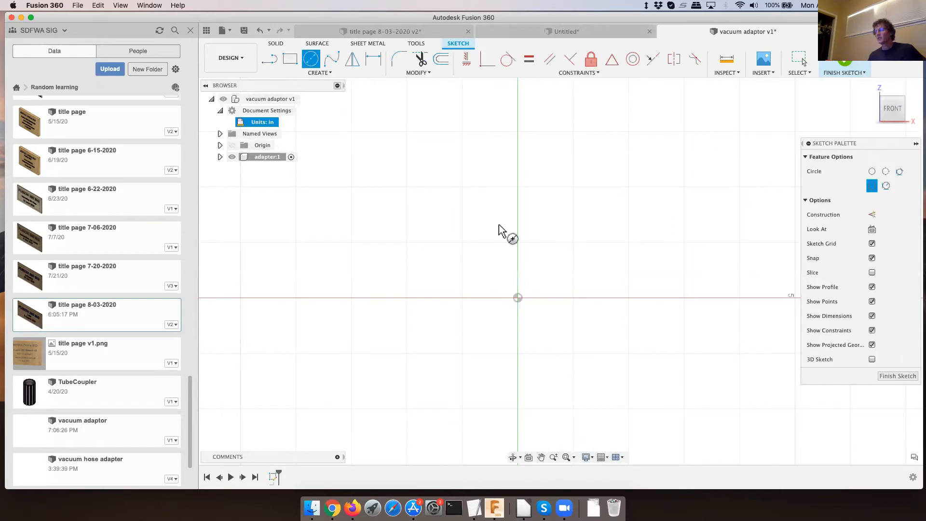
left_click(518, 298)
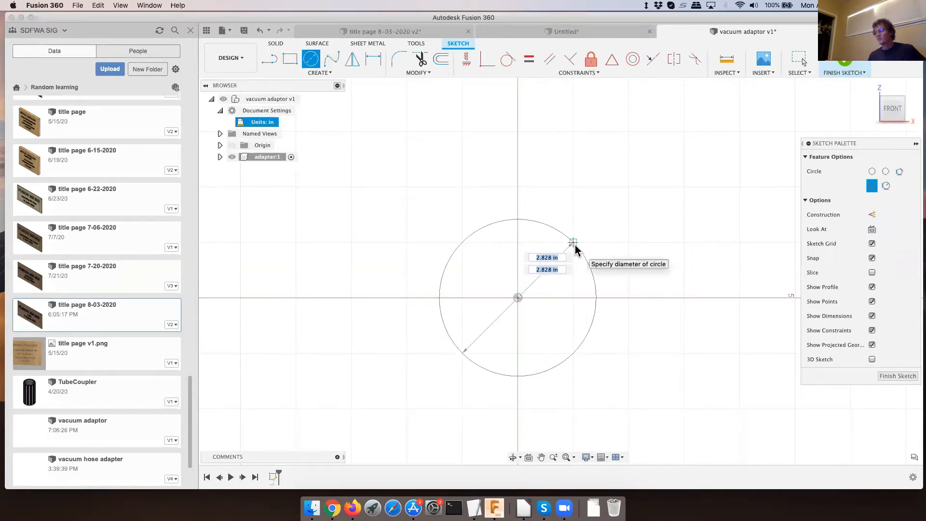
type("la")
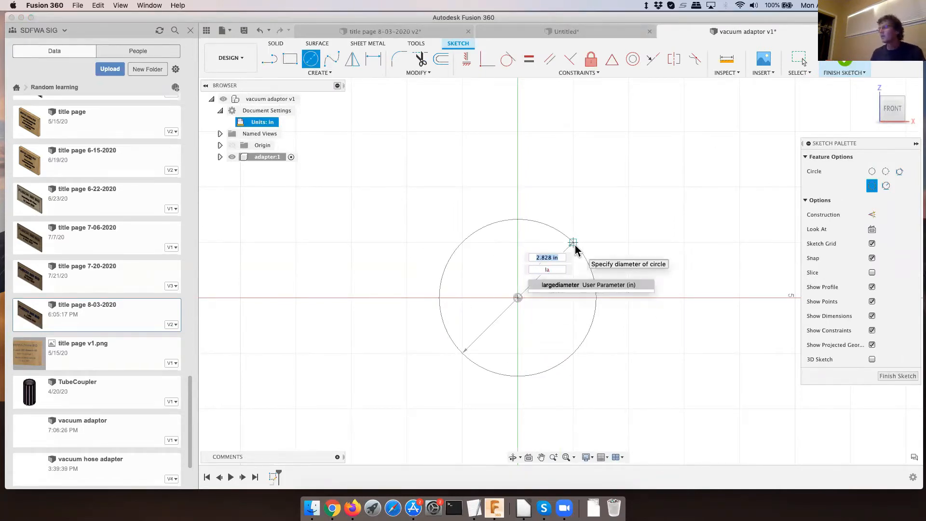
left_click(563, 285)
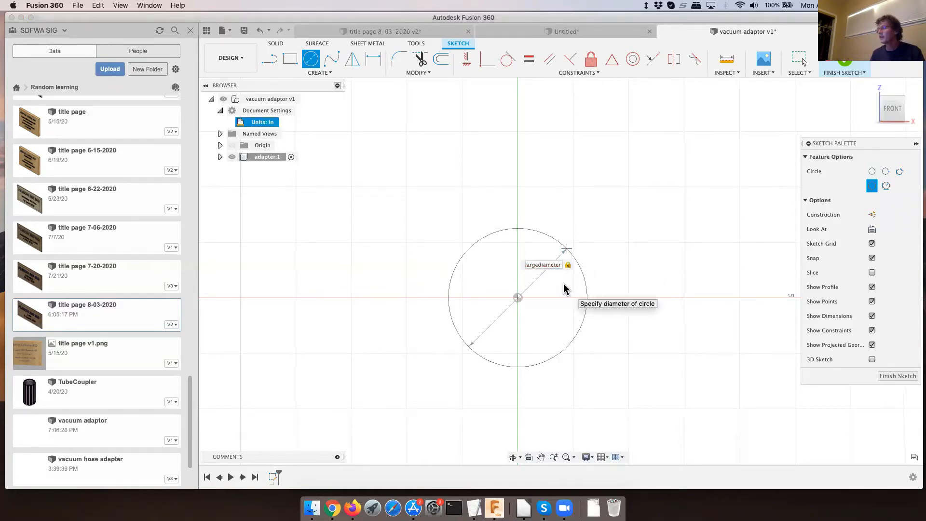
key("Return")
key("Escape")
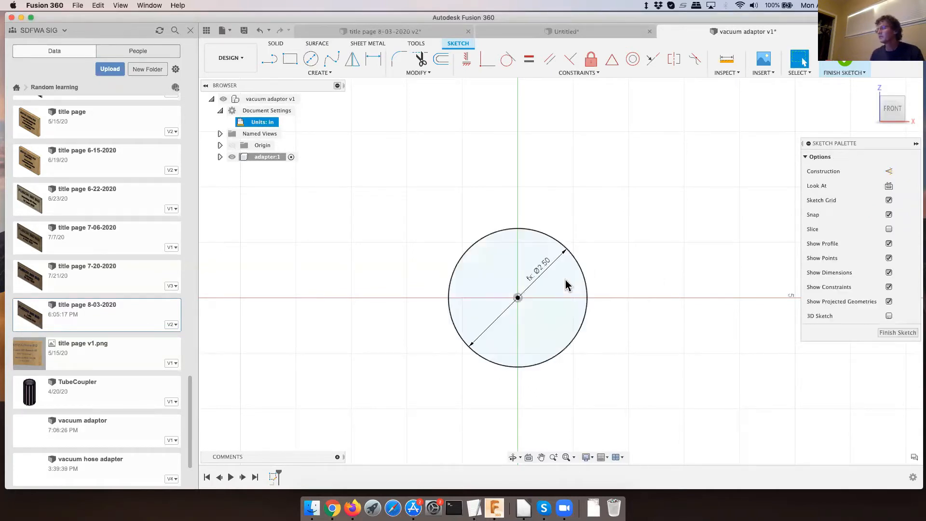
left_click(883, 332)
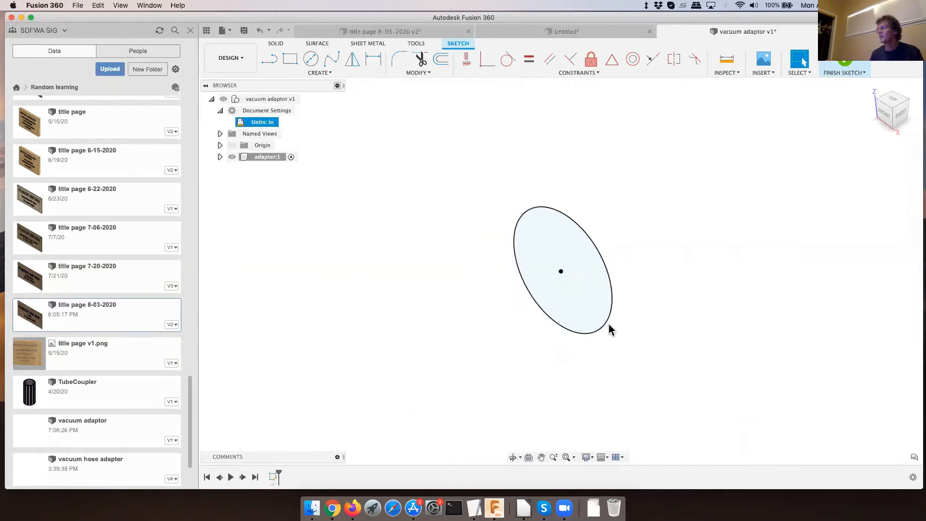
- Start a sketch on the horizontal plane and draw a three-point fit point spline from the origin, ending about 5.5 in across and 10.5 in up
scroll(548, 329, "down", 5)
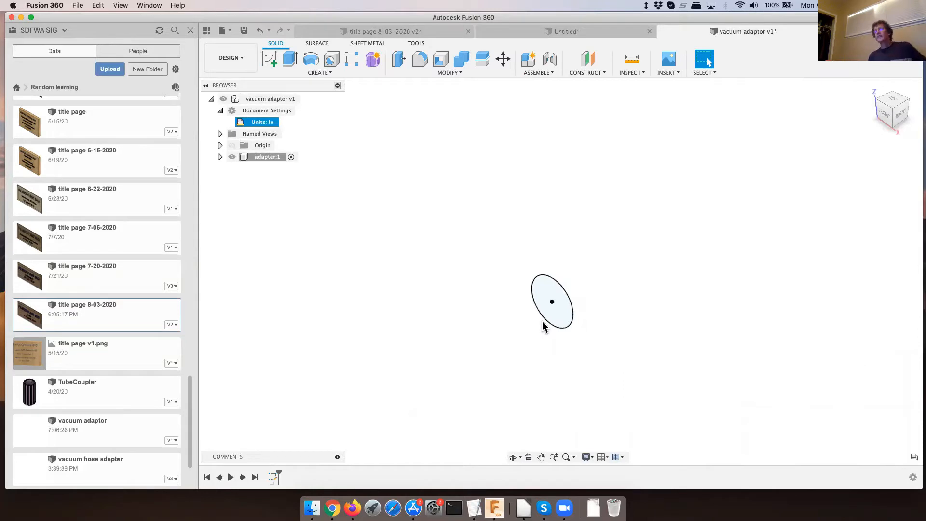
left_click(546, 300)
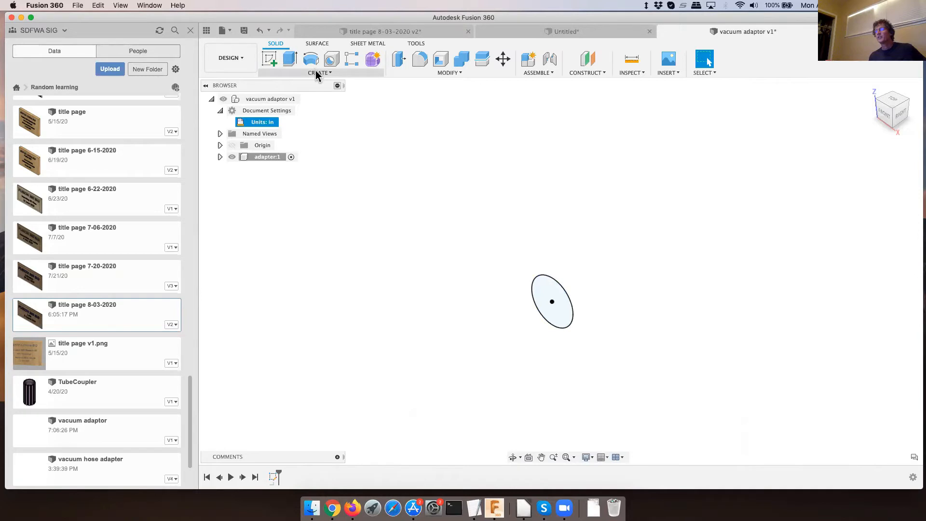
left_click(270, 59)
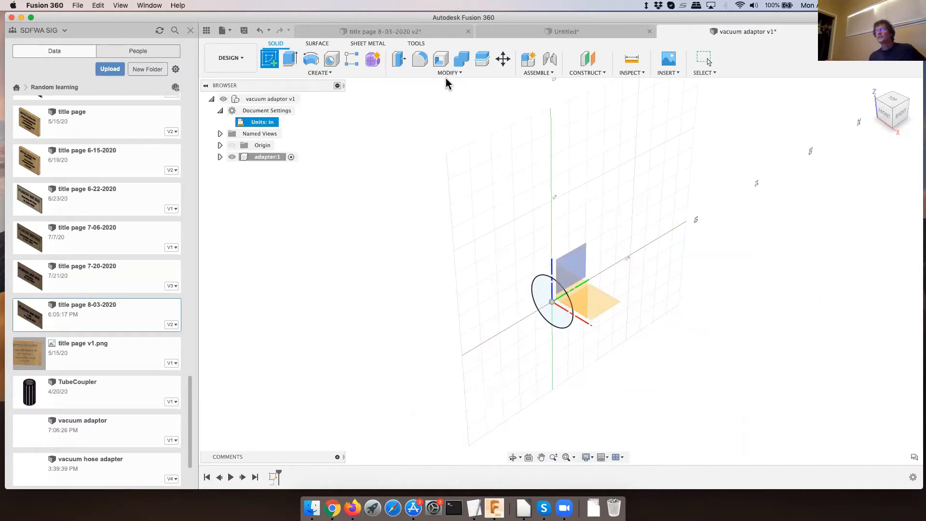
left_click(601, 303)
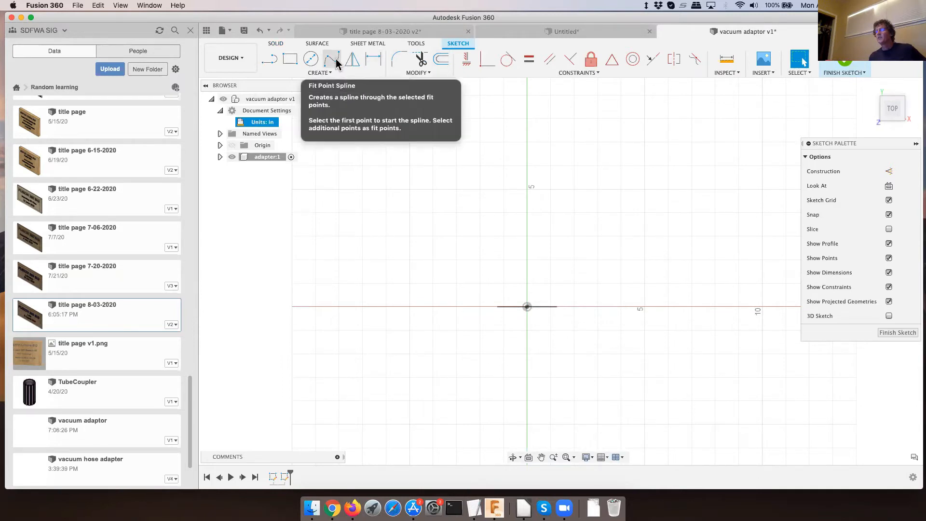
left_click(336, 59)
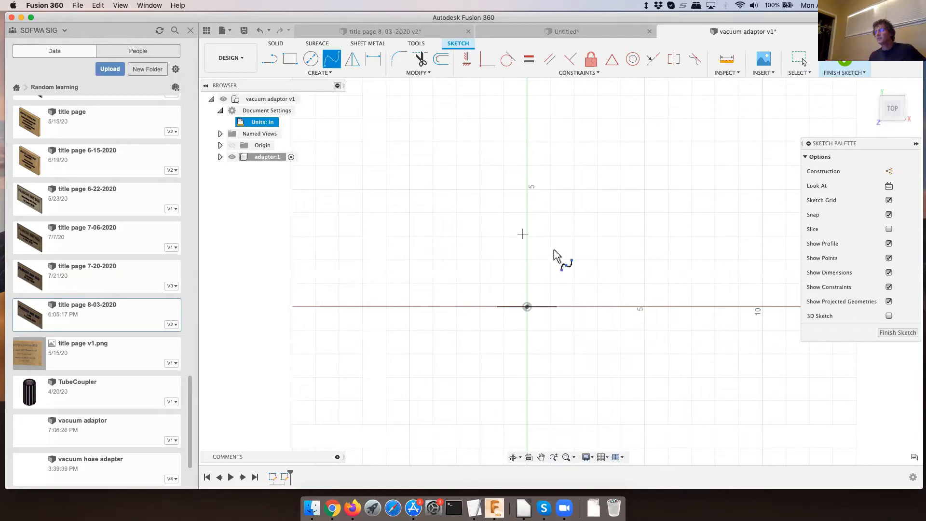
left_click(528, 307)
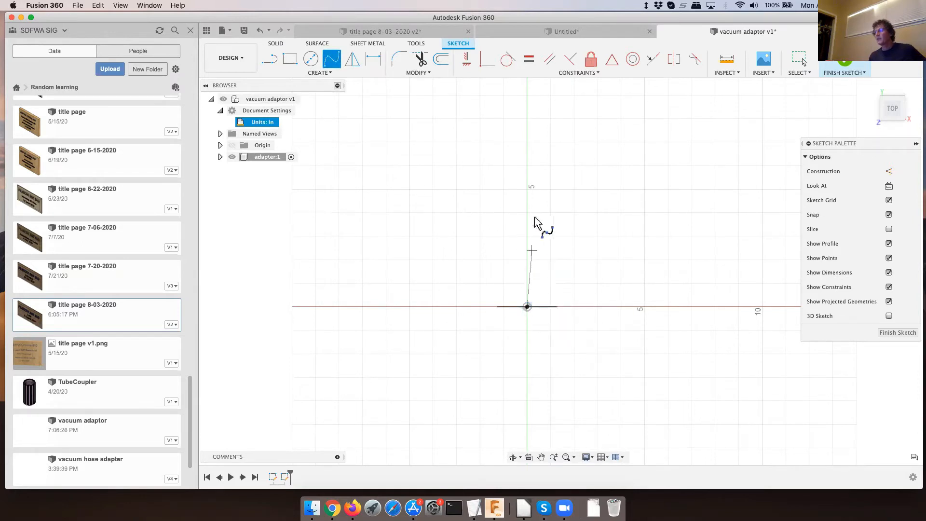
scroll(528, 263, "down", 2)
scroll(531, 275, "down", 2)
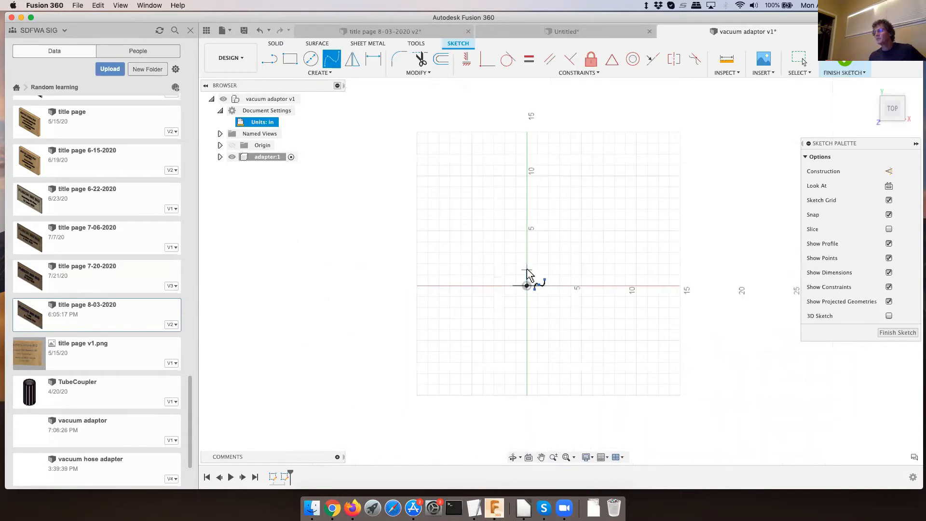
left_click(544, 217)
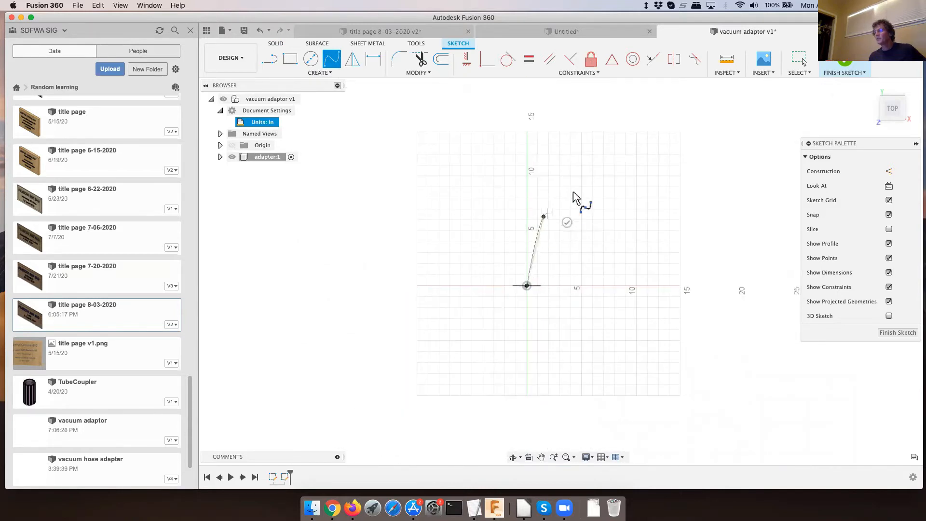
left_click(587, 171)
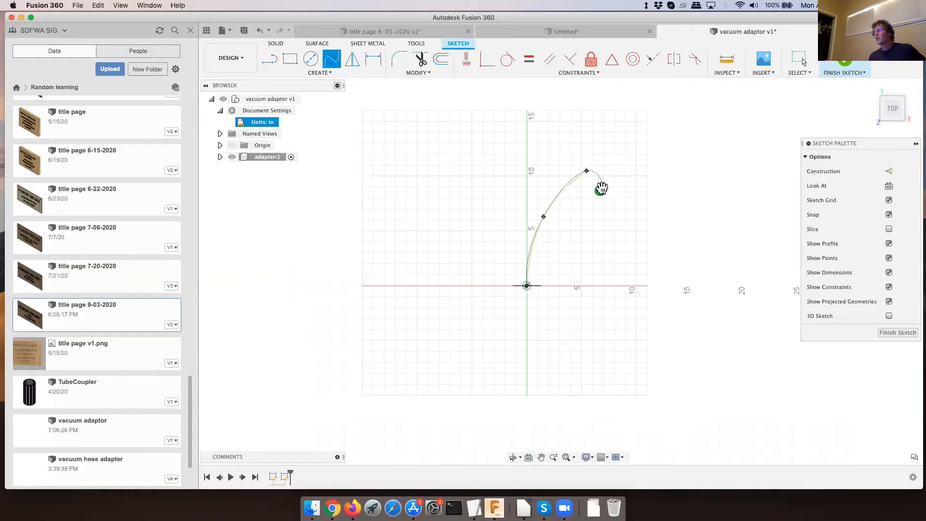
left_click(601, 189)
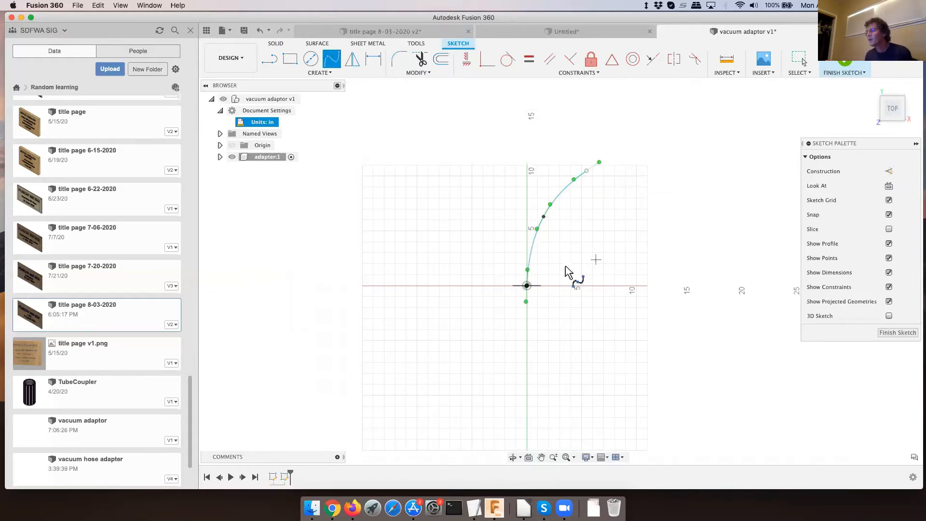
scroll(565, 267, "up", 5)
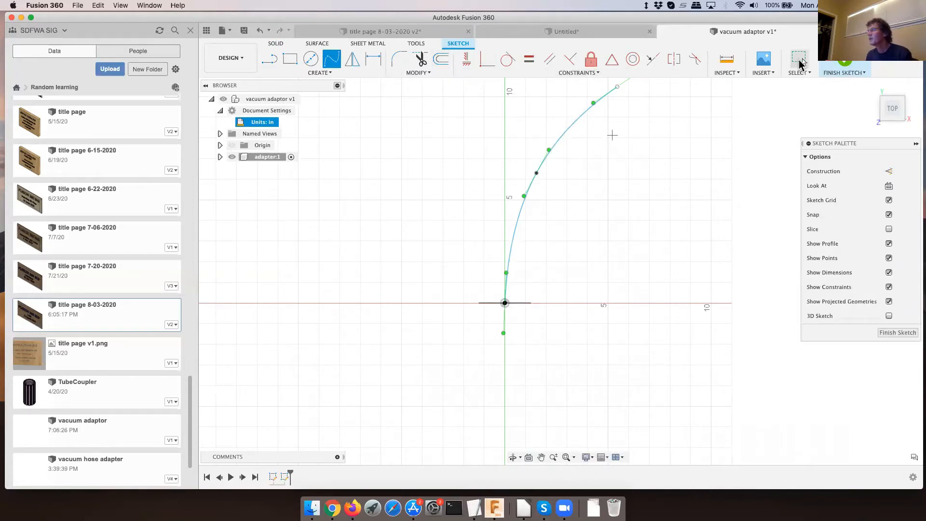
left_click(799, 60)
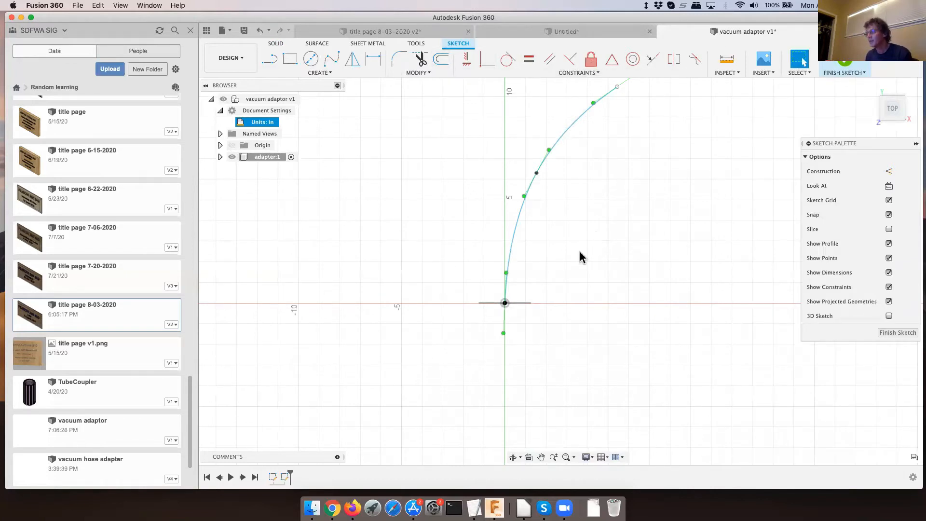
- Swing the spline's tangent handle at the origin to X 1.00, Y -1.00 in and try the Horizontal/Vertical constraint
scroll(581, 257, "down", 2)
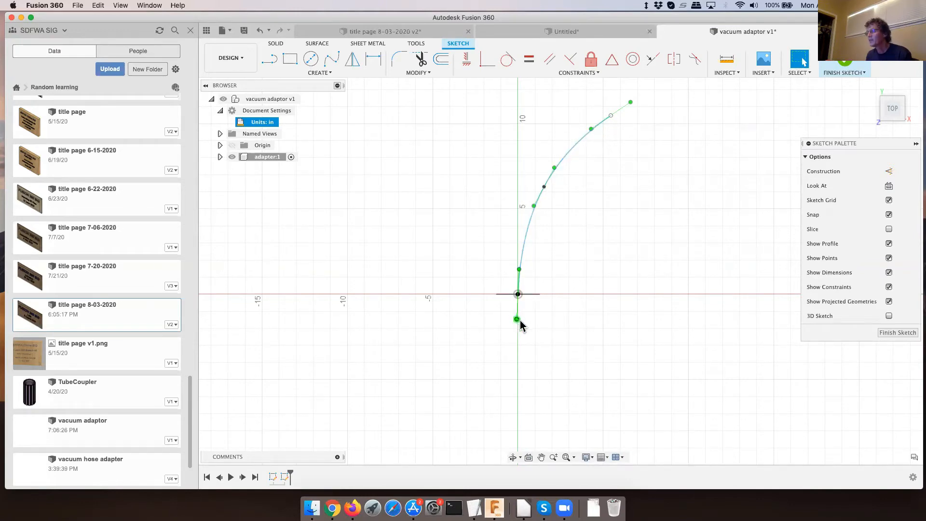
left_click_drag(516, 319, 539, 319)
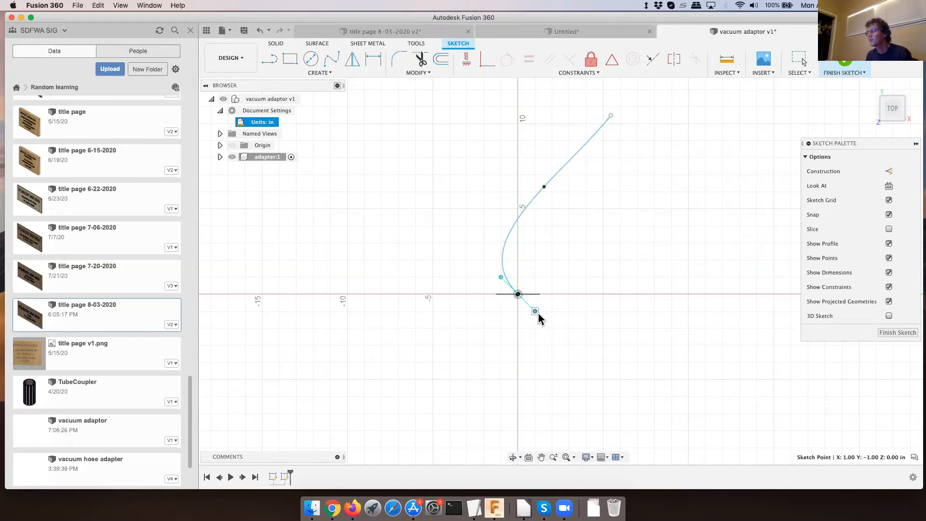
key("Escape")
left_click(467, 59)
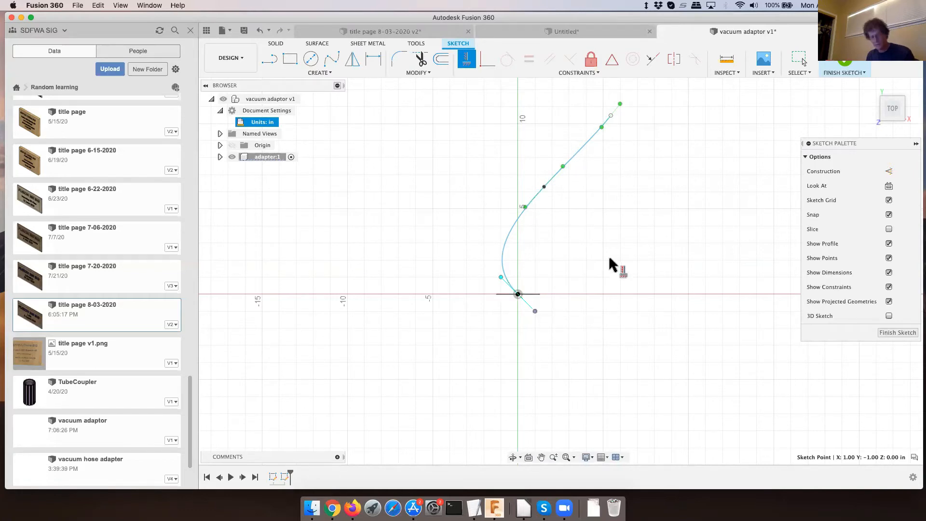
key("Escape")
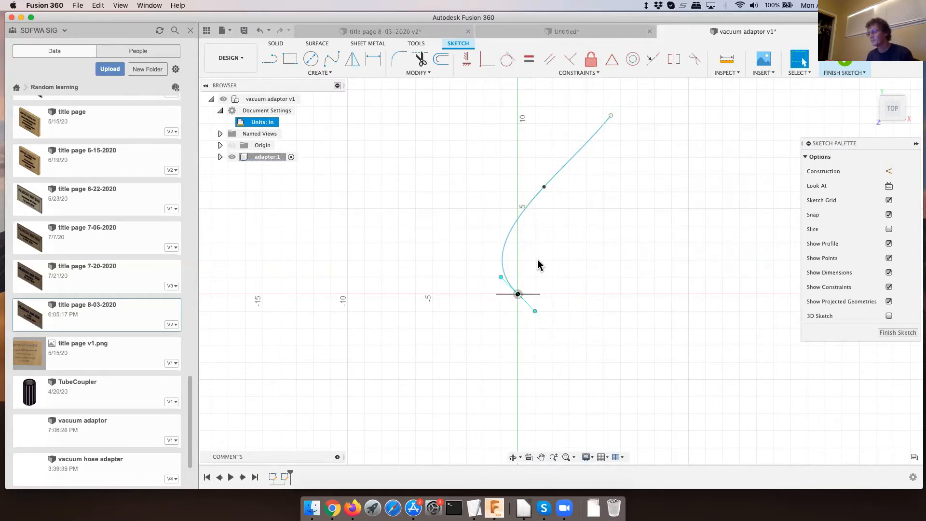
- Swing the spline's origin tangent handle back to nearly upright and constrain it with Horizontal/Vertical
left_click_drag(530, 313, 519, 323)
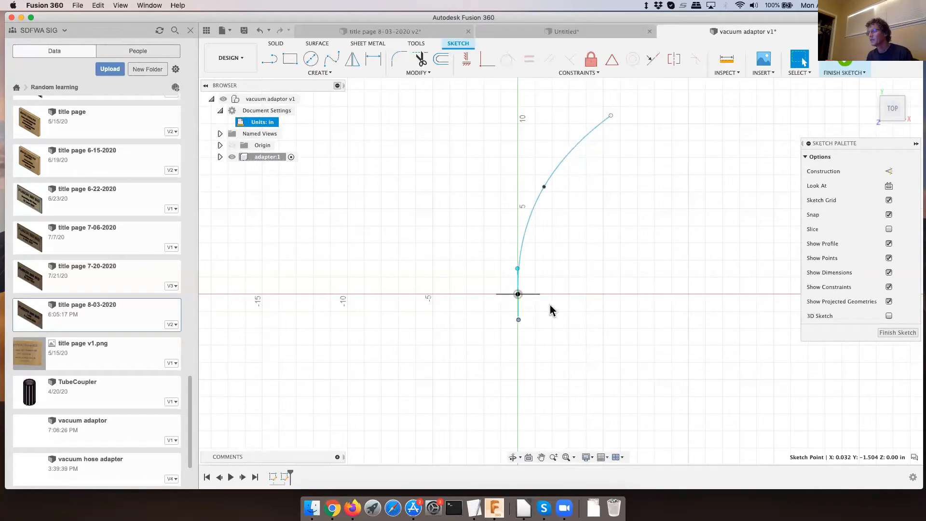
left_click(519, 313)
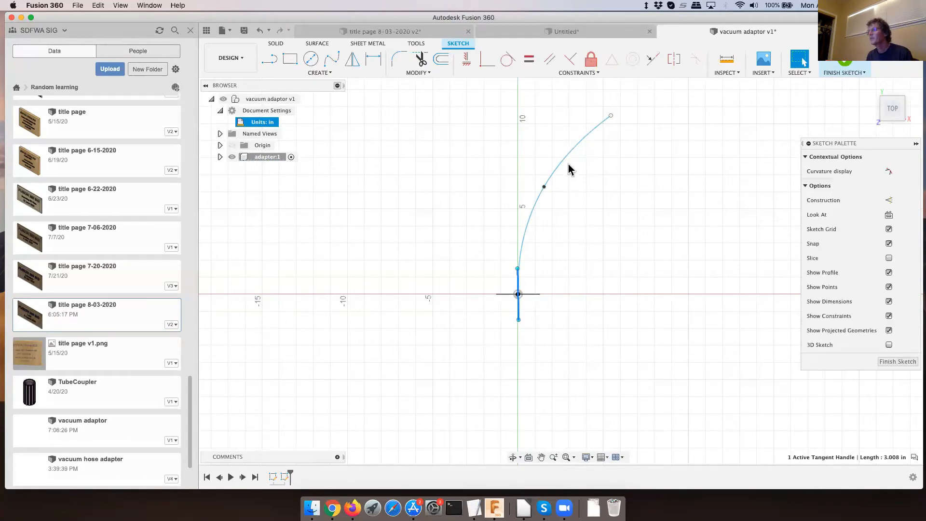
left_click(467, 59)
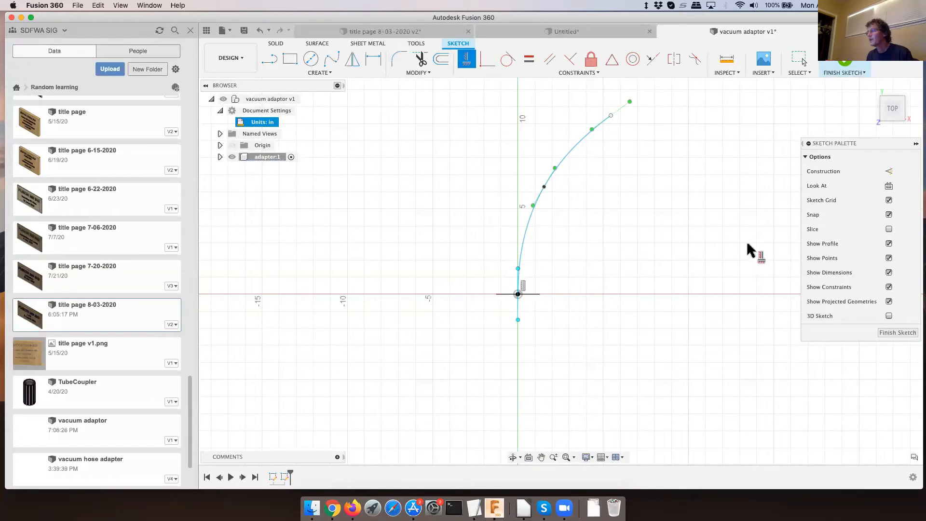
- Show the origin geometry and dimension the angle between the Y axis and the spline's far-end tangent handle as 120 degrees
left_click(233, 145)
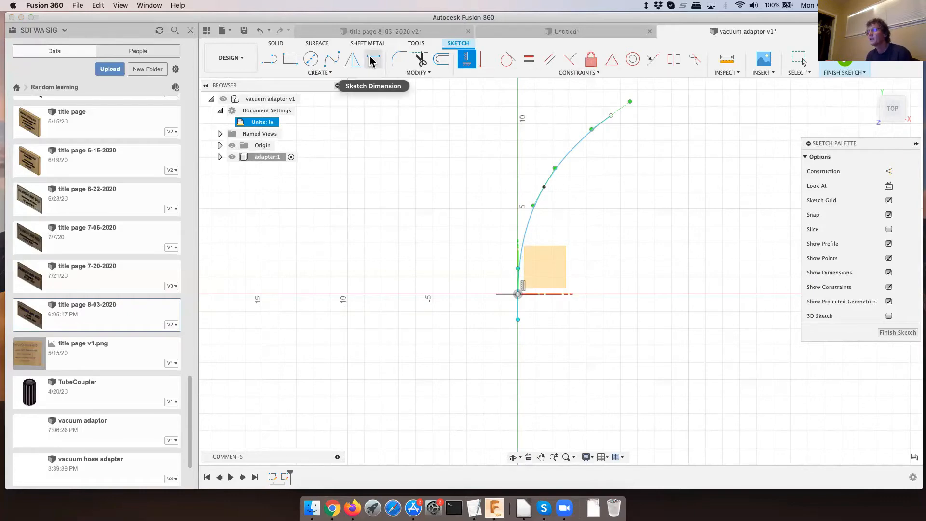
key("d")
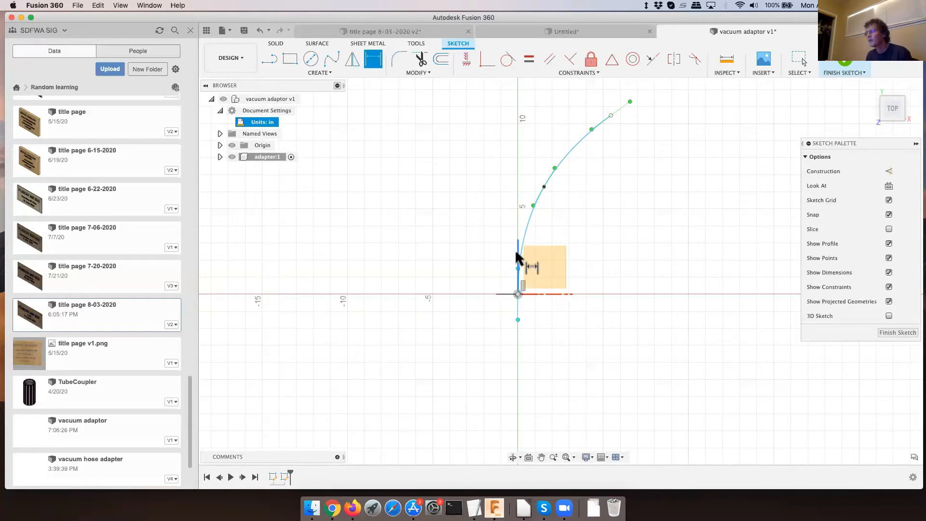
left_click(516, 251)
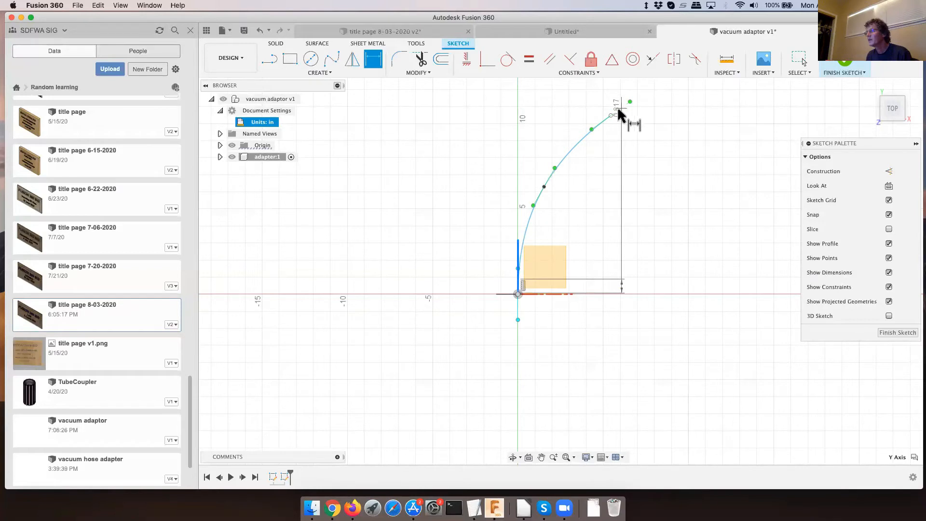
left_click(619, 111)
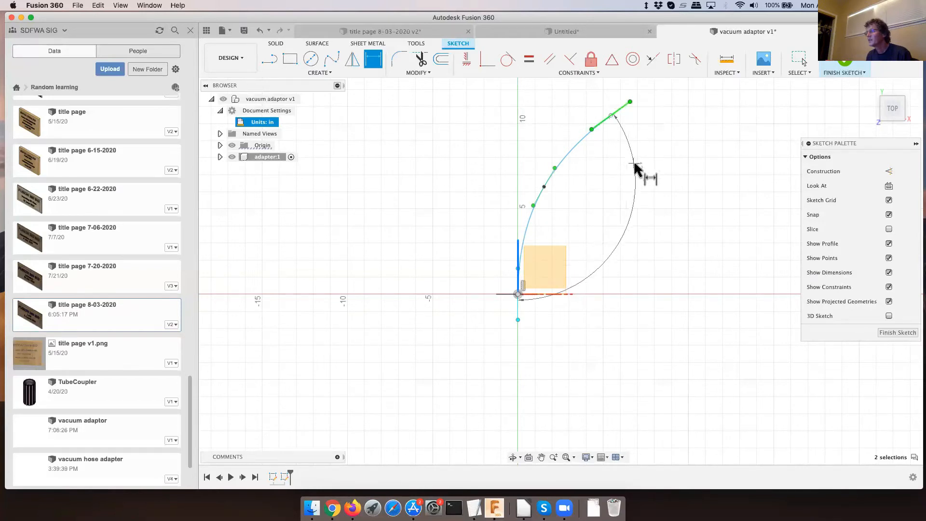
left_click(647, 186)
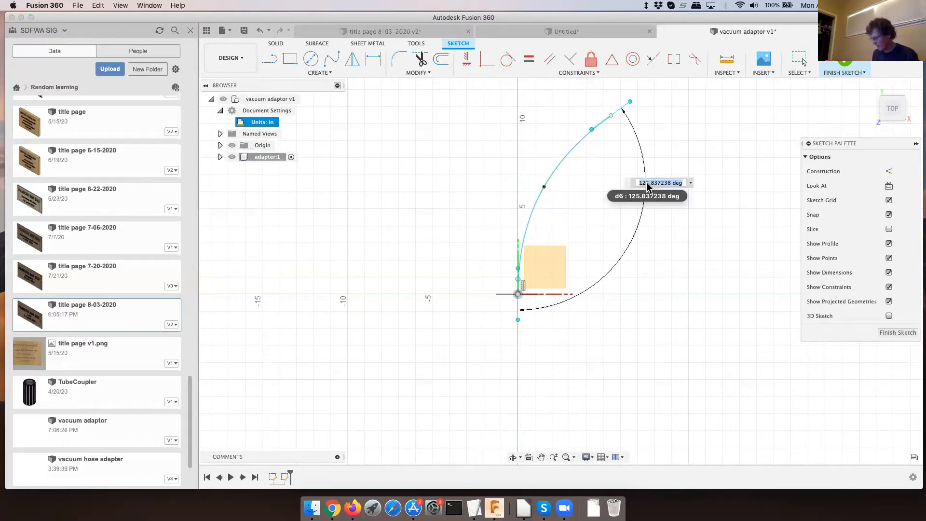
type("120")
key("Return")
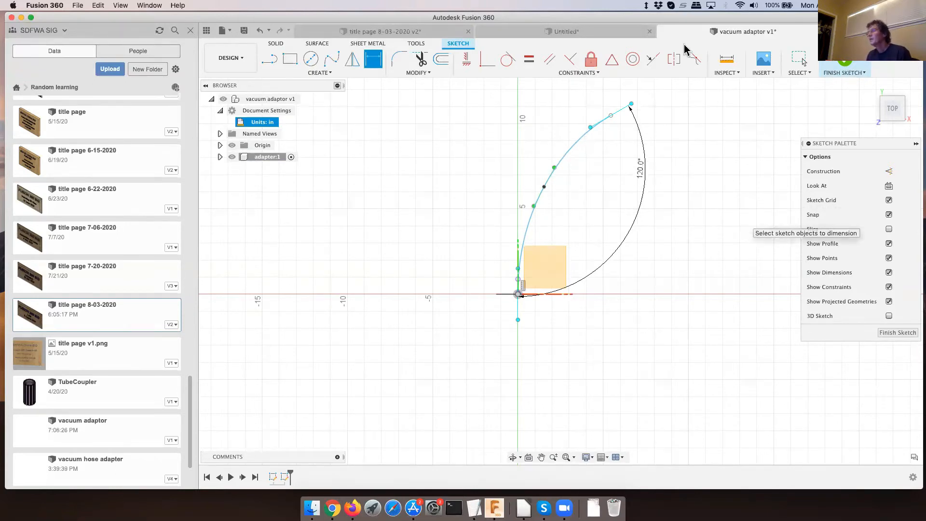
- Reshape the spline by moving its middle fit point until the path bends smoothly between its ends, and finish the sketch
left_click(799, 59)
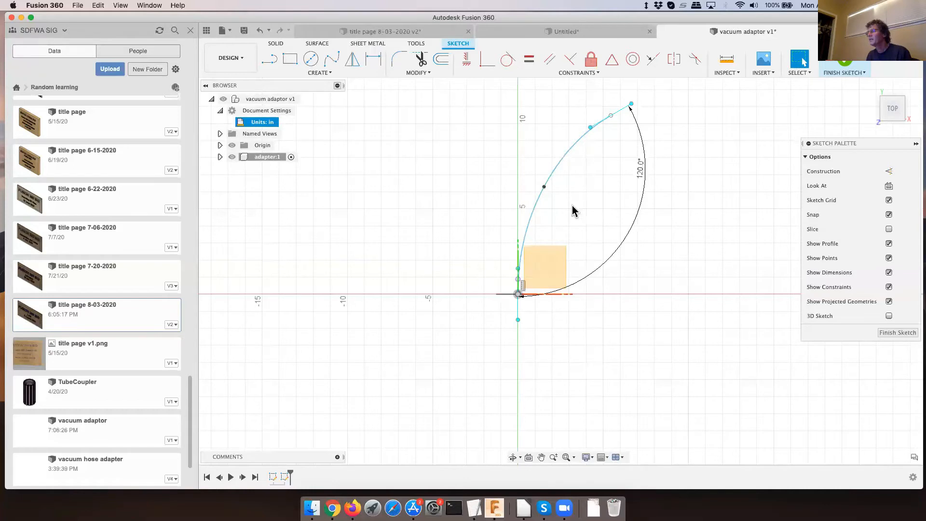
left_click(543, 184)
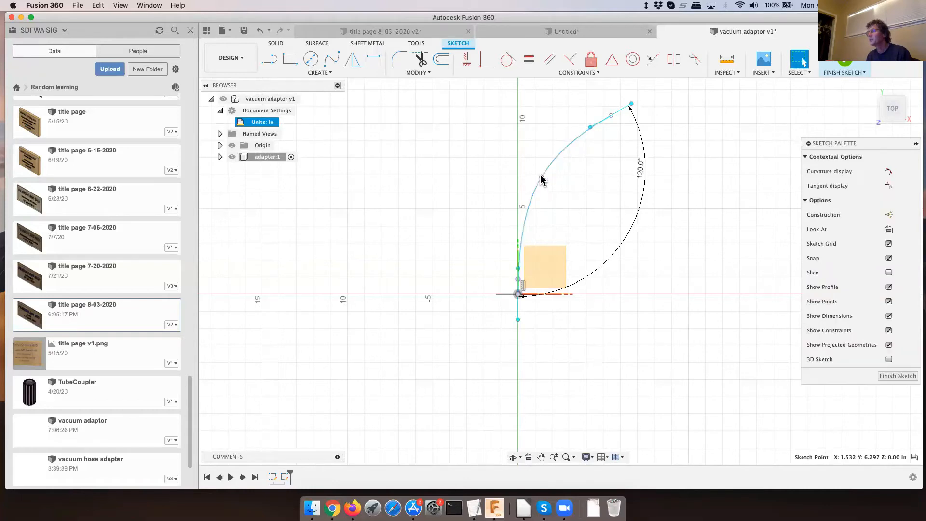
left_click_drag(536, 180, 498, 155)
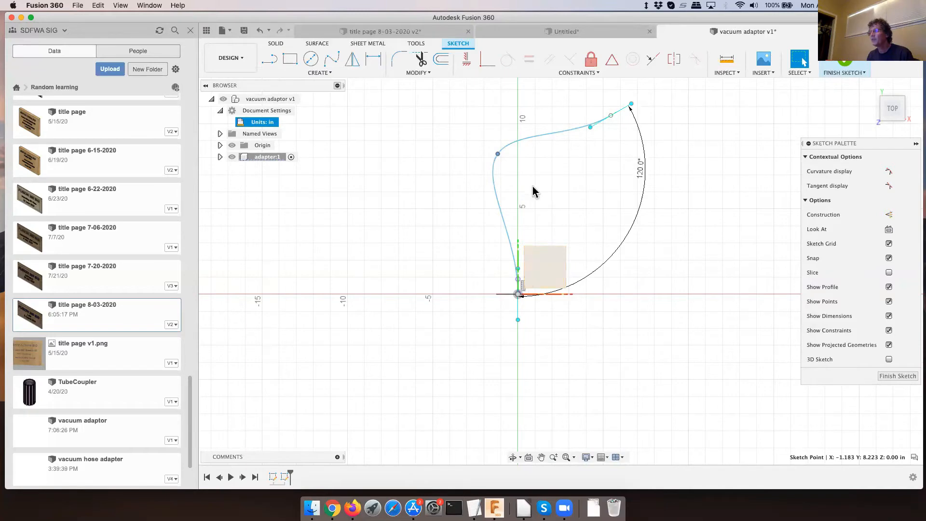
left_click(528, 158)
left_click(498, 157)
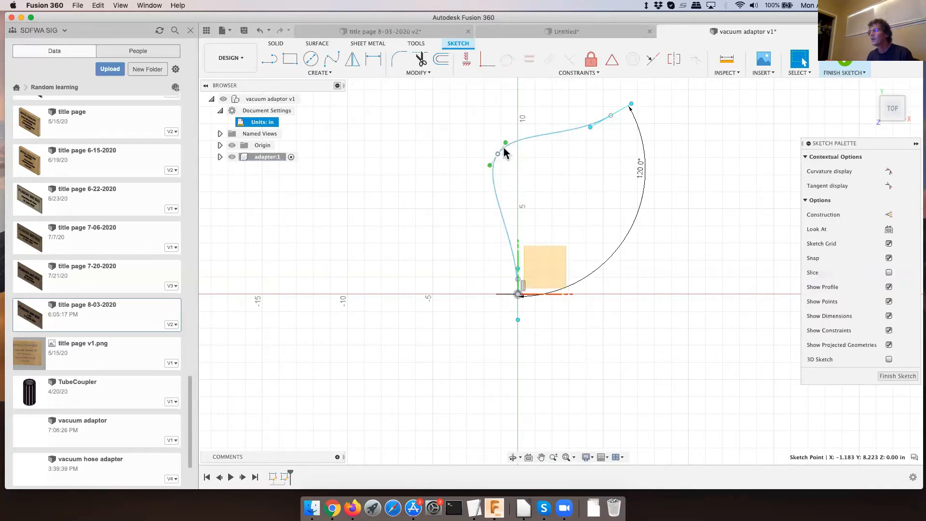
mouse_move(506, 144)
left_mouse_down()
mouse_move(512, 153)
mouse_move(504, 148)
left_mouse_up()
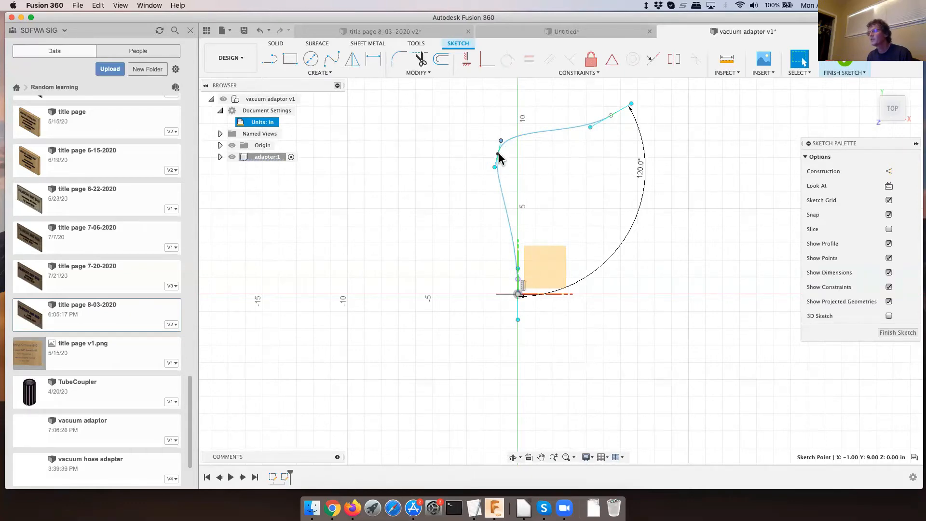
mouse_move(497, 151)
left_mouse_down()
mouse_move(555, 172)
mouse_move(564, 157)
left_mouse_up()
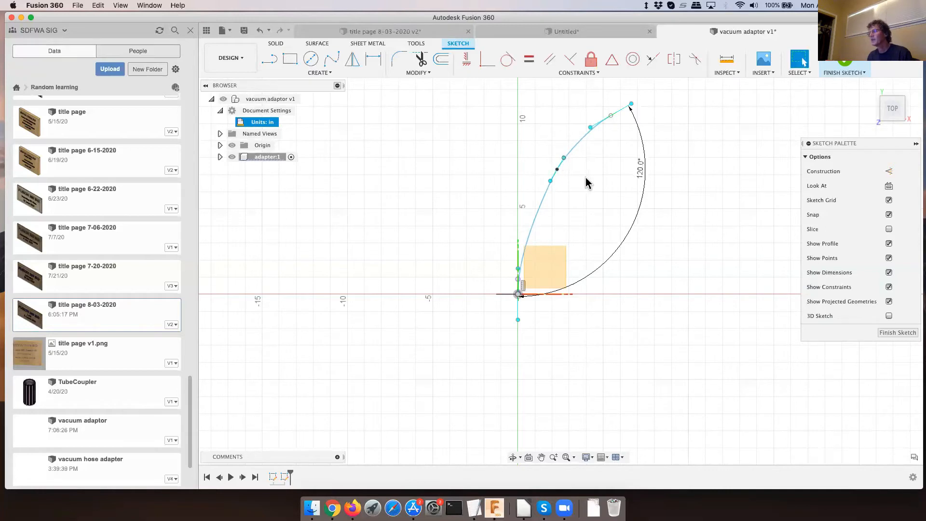
left_click(888, 332)
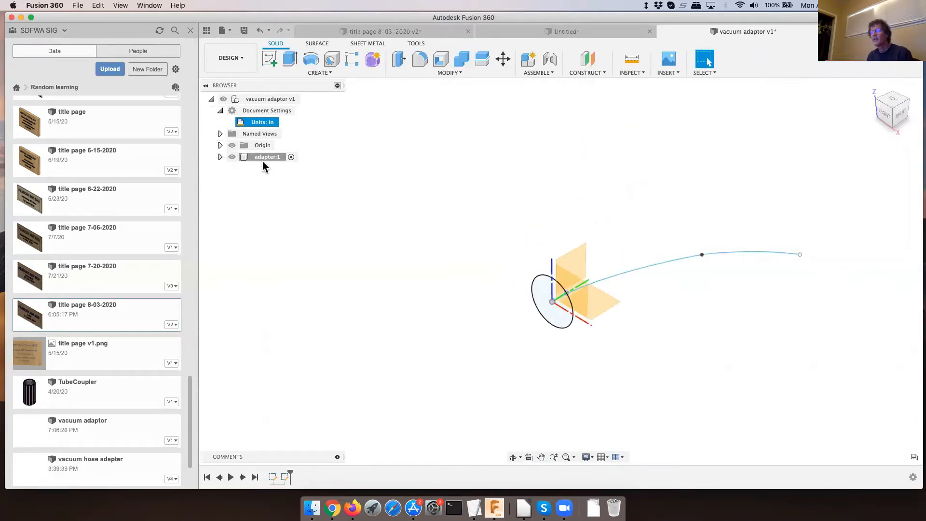
- Expand the adapter component's sketches and rename the spline path sketch as spine
left_click(220, 157)
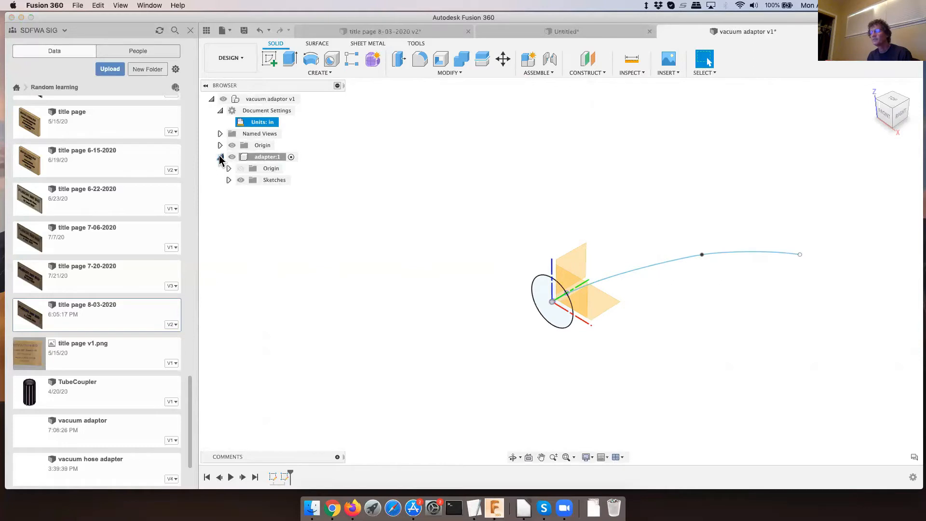
left_click(229, 179)
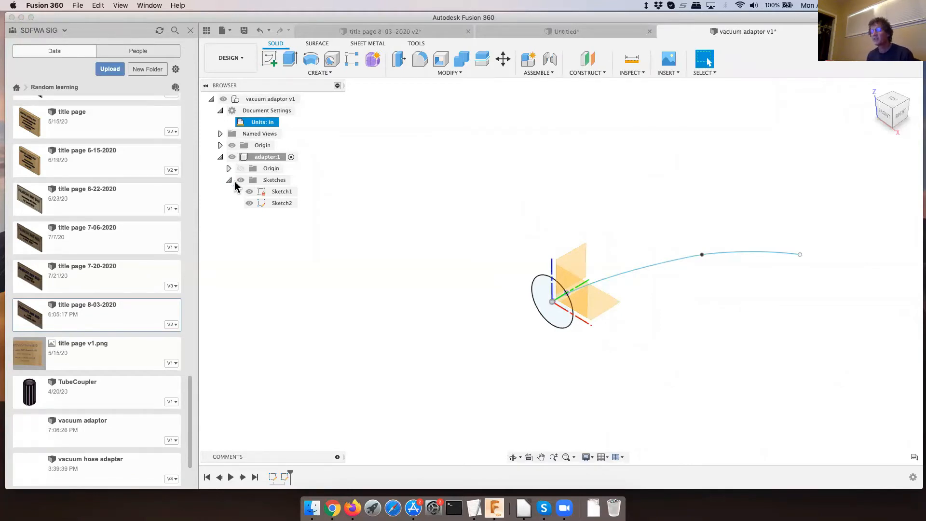
double_click(281, 203)
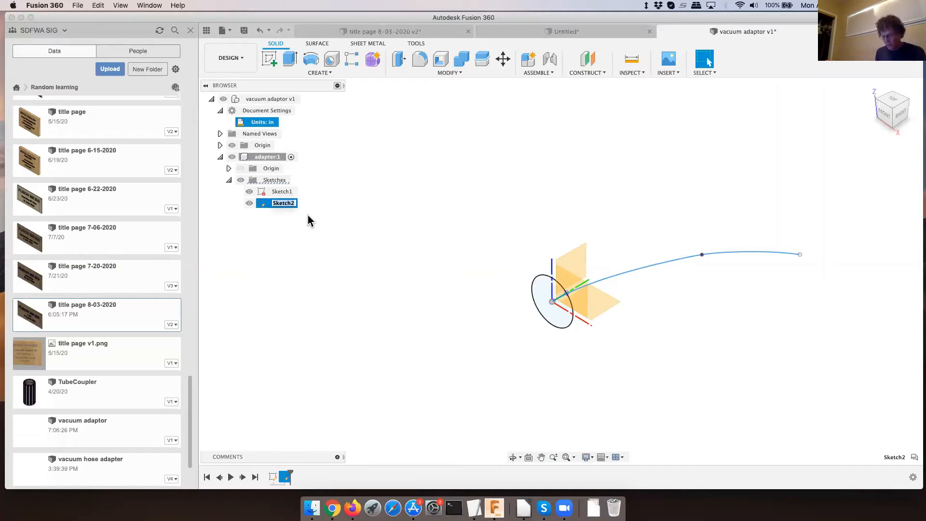
type("spine")
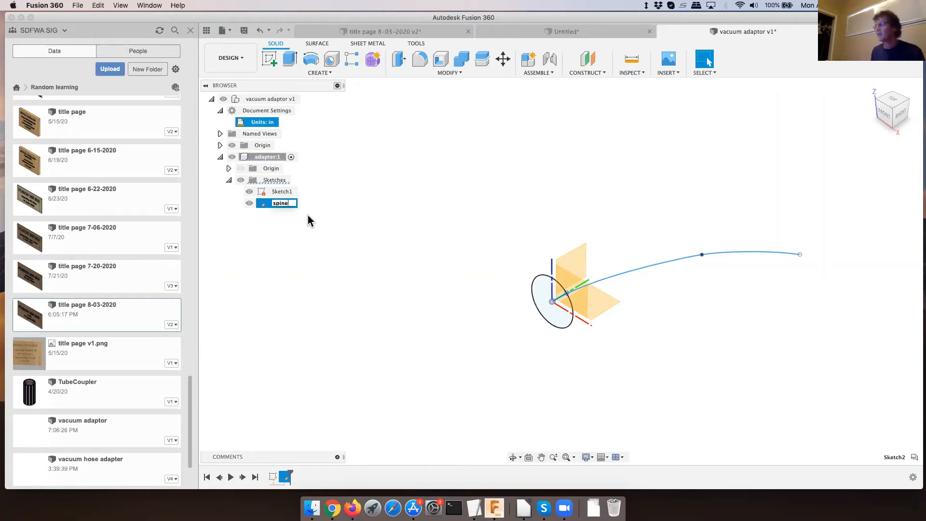
key("Return")
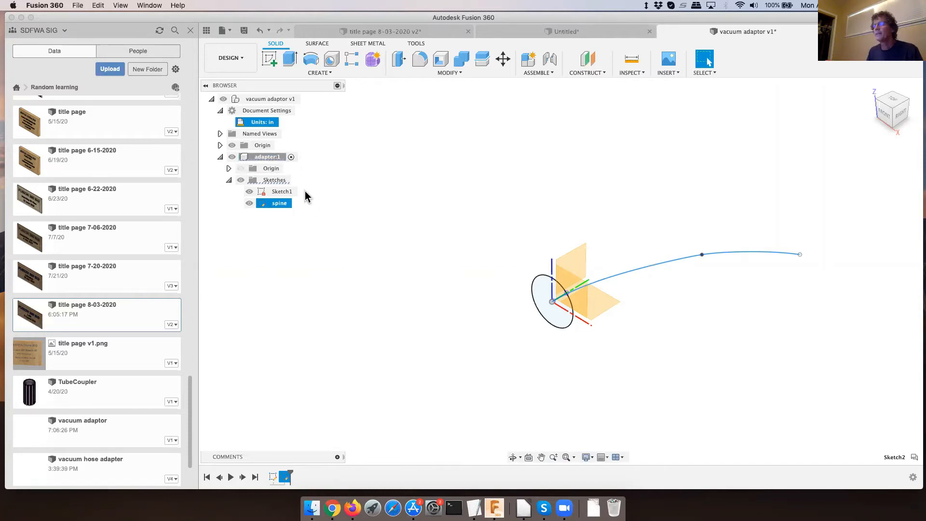
- Rename the sketch containing the large circle as large_end
left_click(276, 193)
double_click(278, 192)
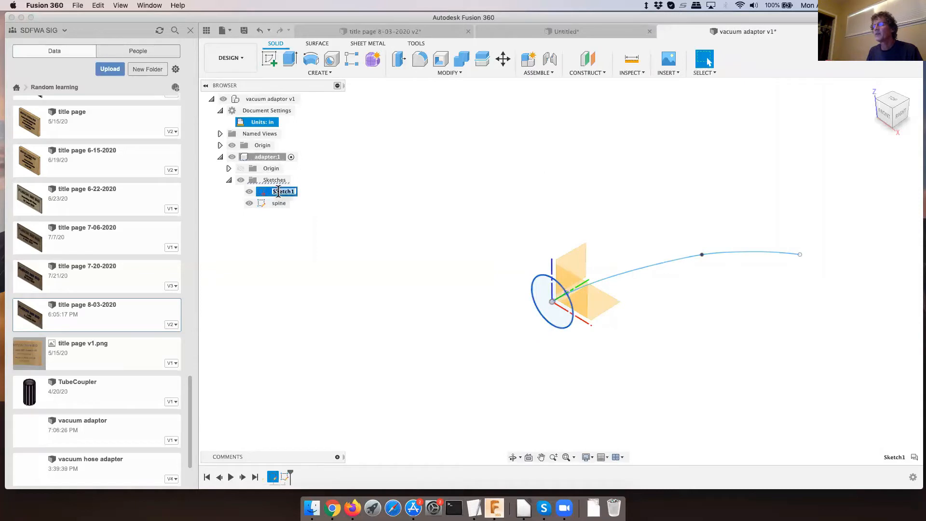
type("large")
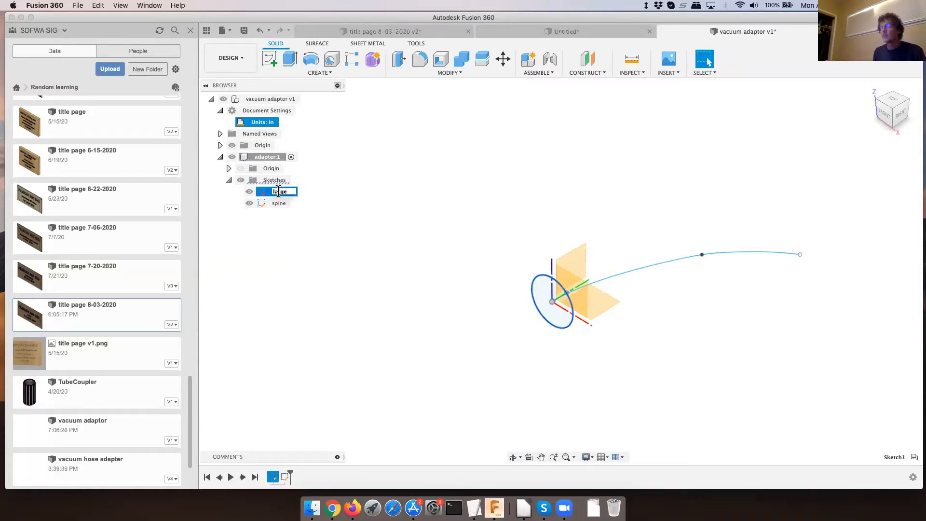
type(" end")
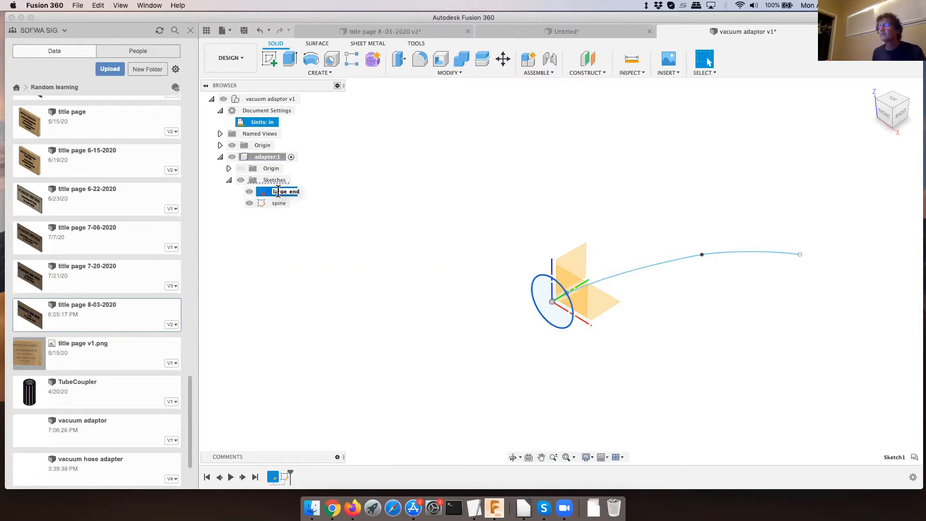
key("Return")
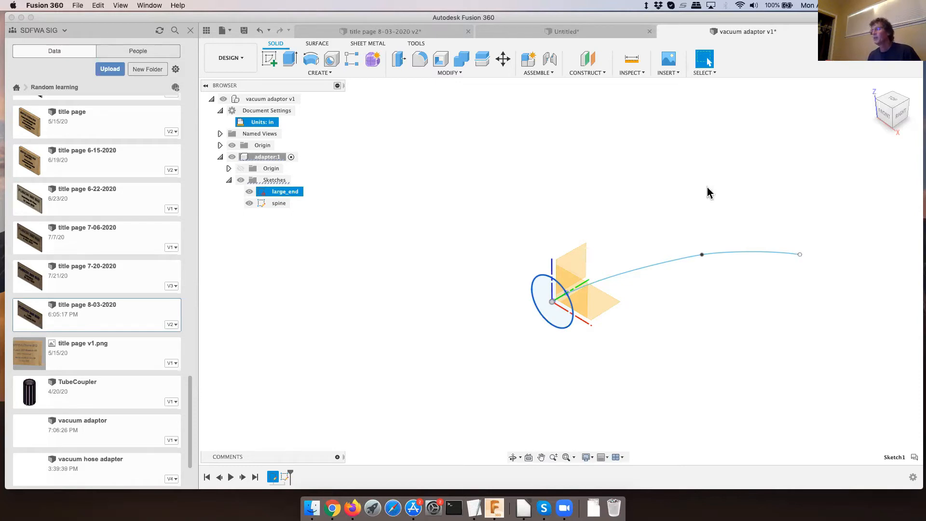
- Construct a Plane Along Path on the spline at proportional distance 1, at the path's far end
left_click(587, 73)
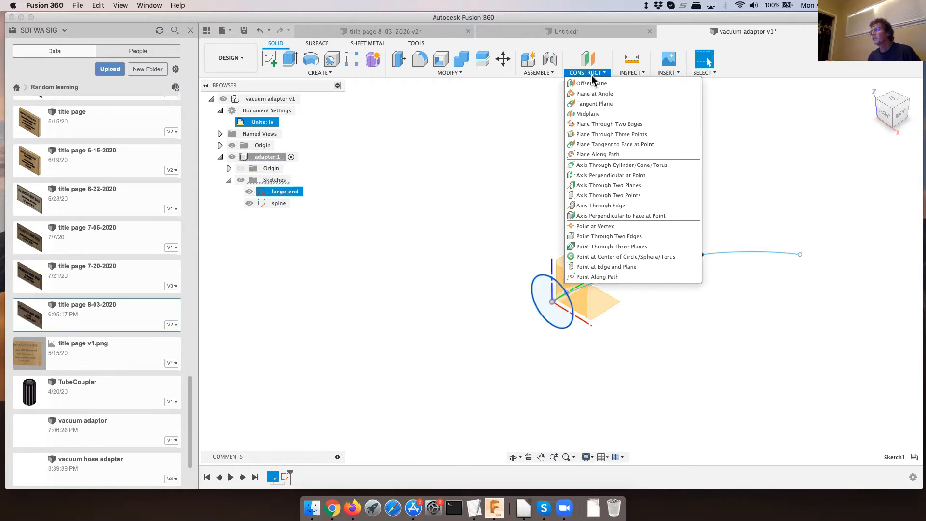
left_click(598, 155)
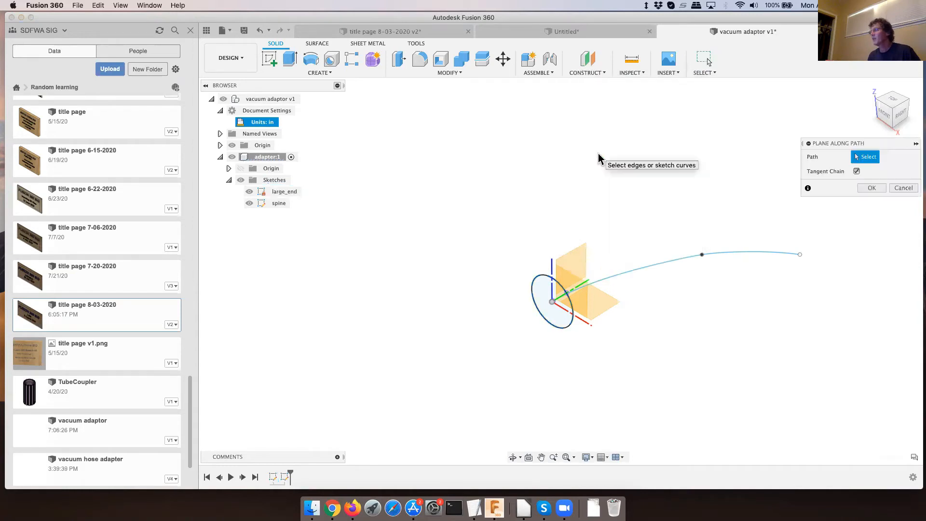
left_click(727, 255)
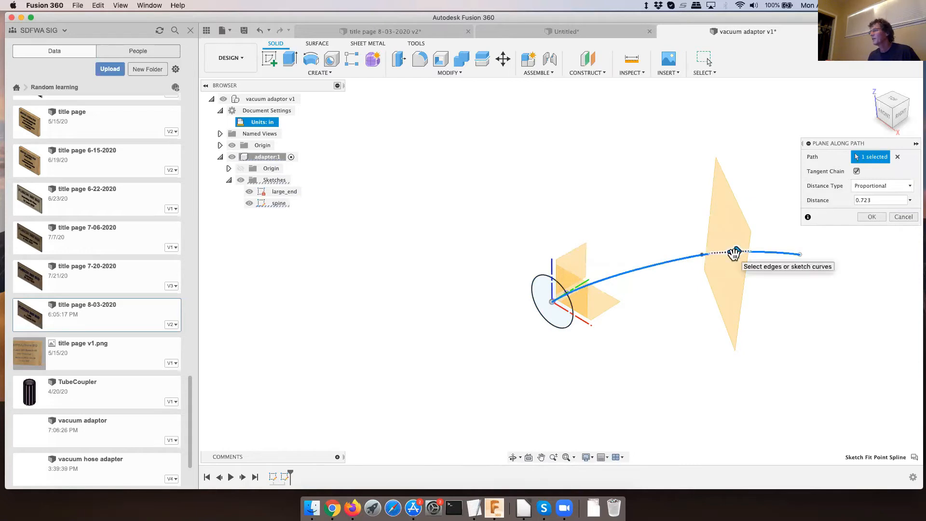
left_click_drag(740, 251, 784, 252)
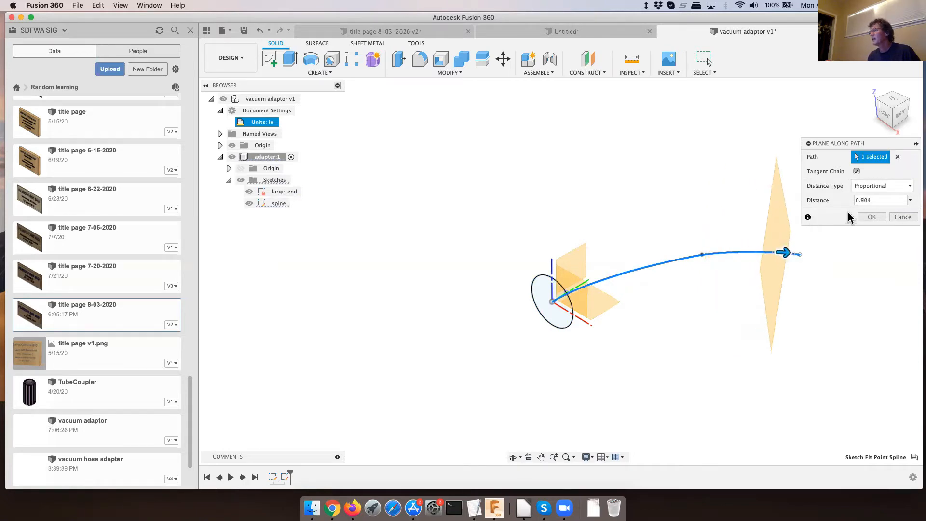
left_click(912, 187)
left_click(911, 187)
left_click(859, 200)
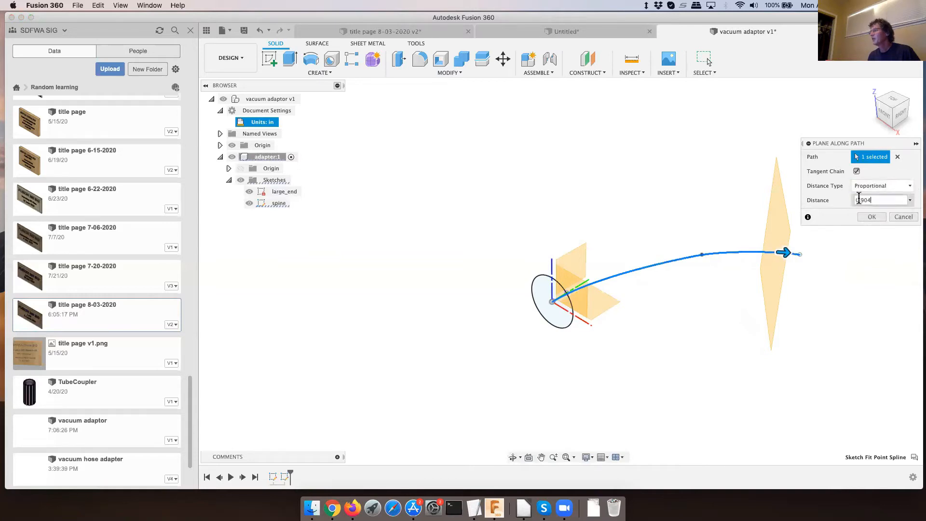
left_click(910, 200)
left_click(873, 224)
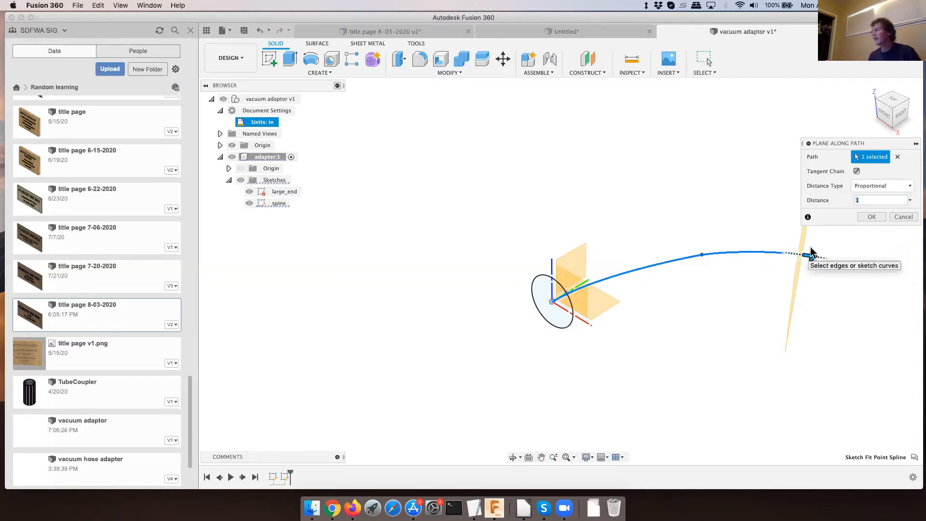
left_click(873, 217)
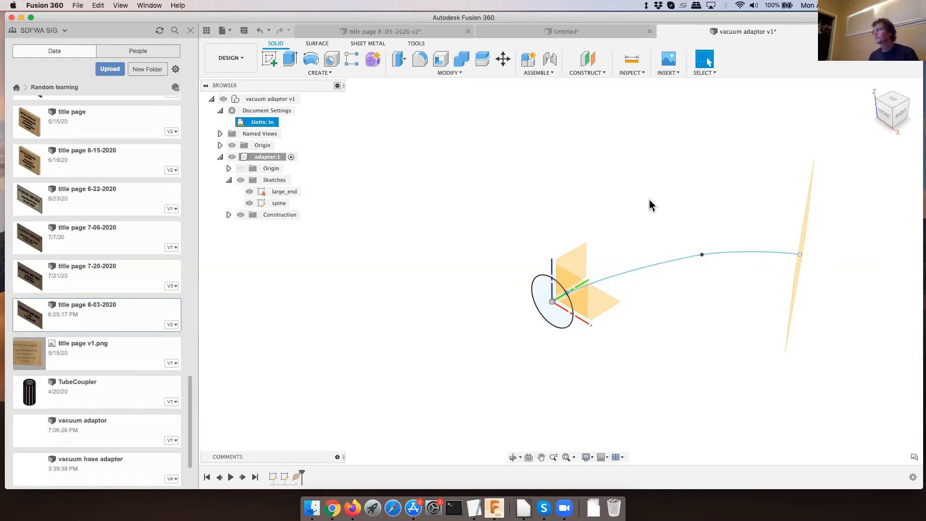
- Sketch a circle centred on the spline's end on the new plane, with its diameter set to the smalldiameter parameter, and finish the sketch
middle_click_drag(651, 205, 631, 186, "shift")
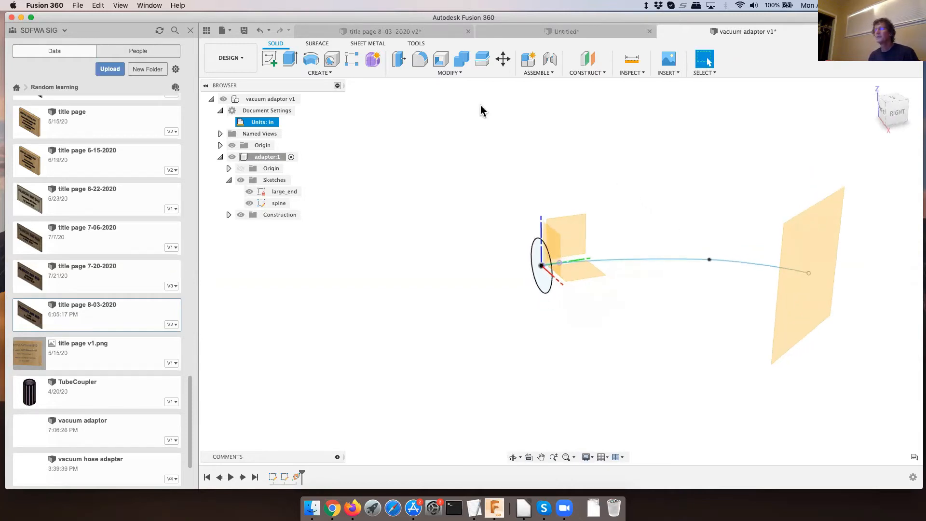
left_click(269, 58)
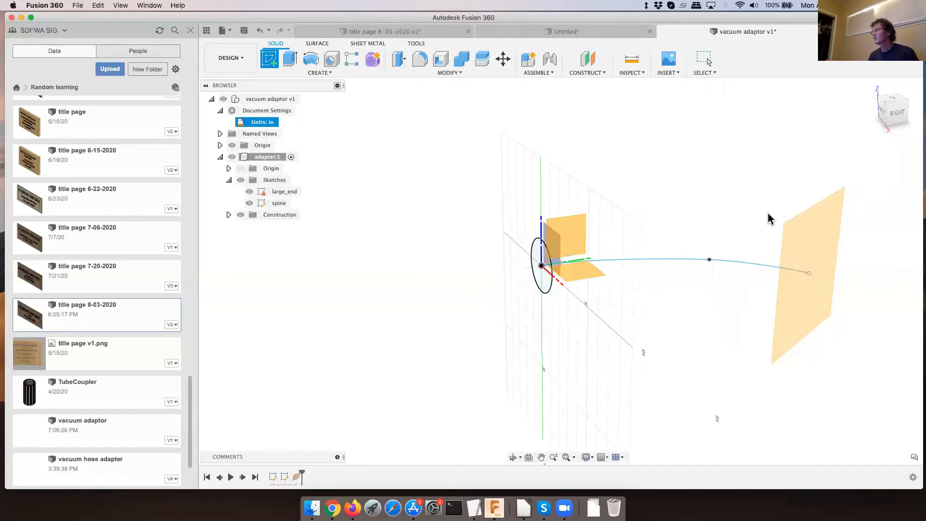
left_click(822, 232)
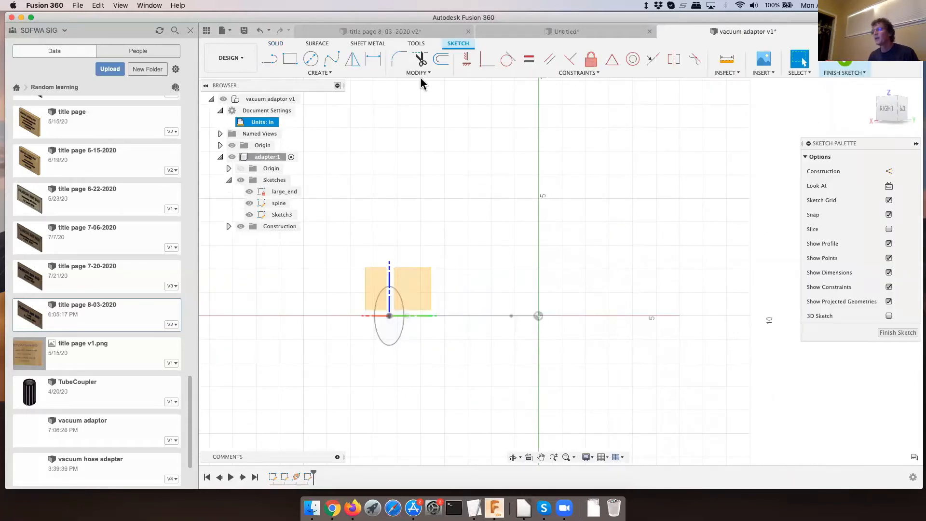
left_click(311, 58)
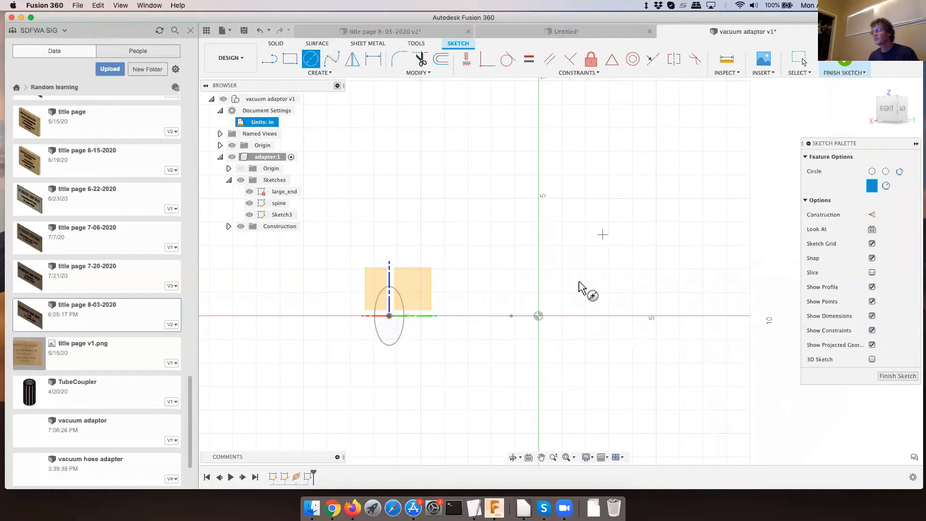
left_click(539, 316)
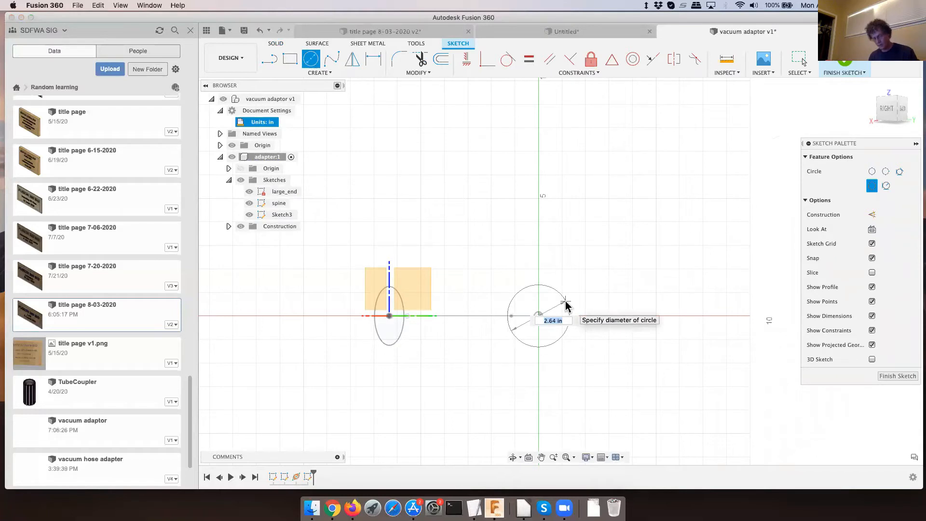
type("sm")
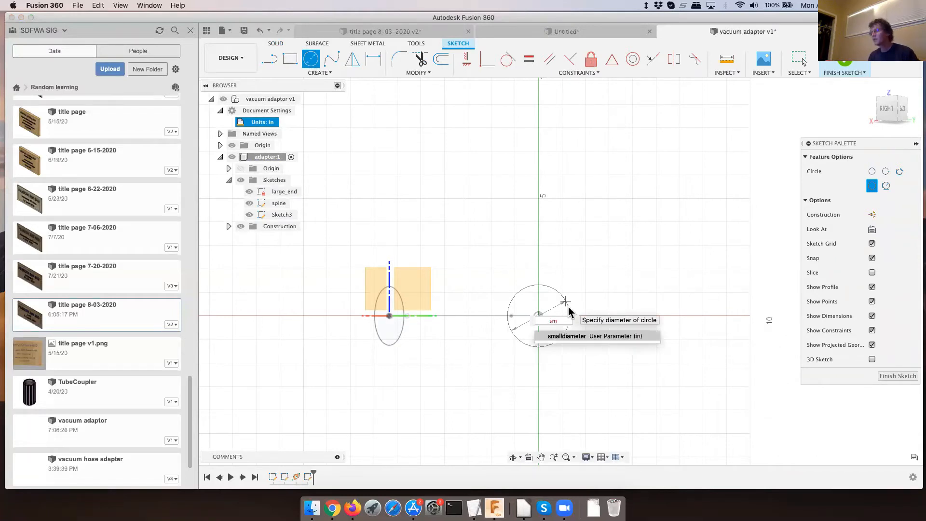
left_click(579, 337)
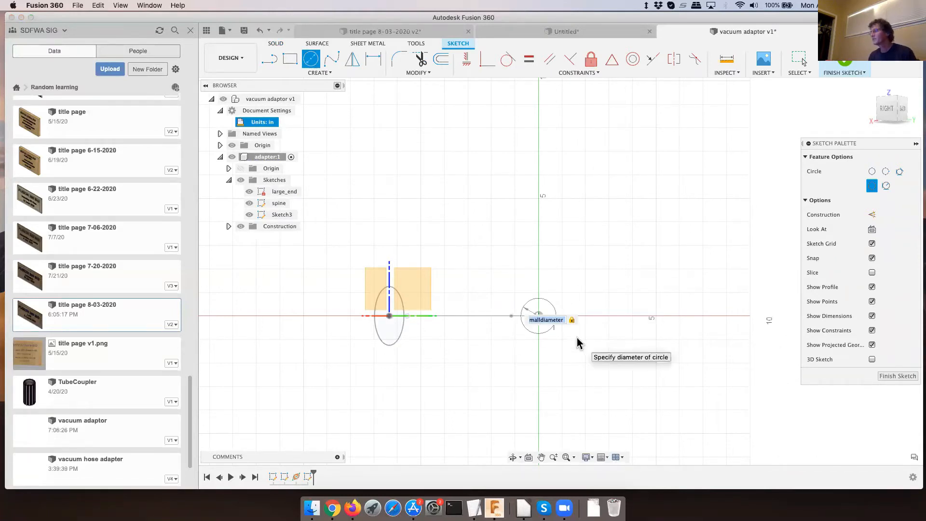
left_click(895, 376)
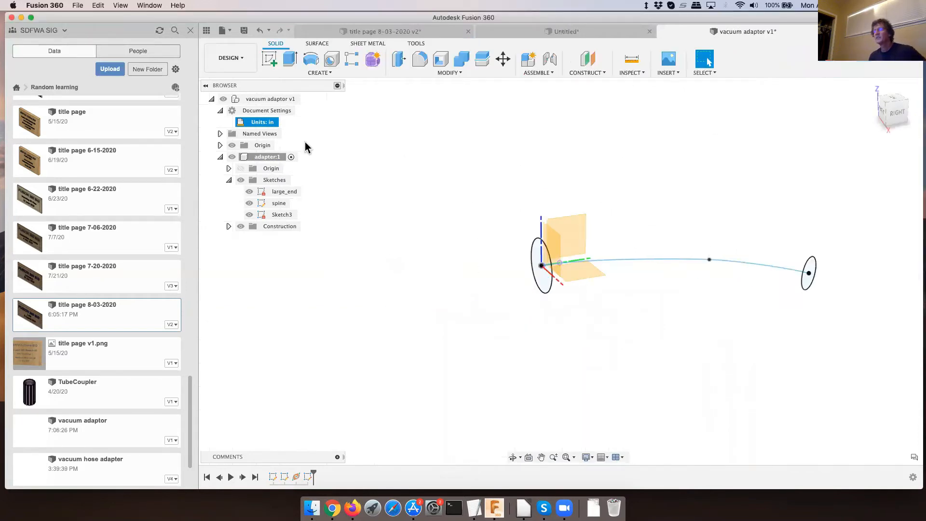
- Hide the origin and start a Loft from the large_end circle to the small circle at the spline's far end
left_click(232, 145)
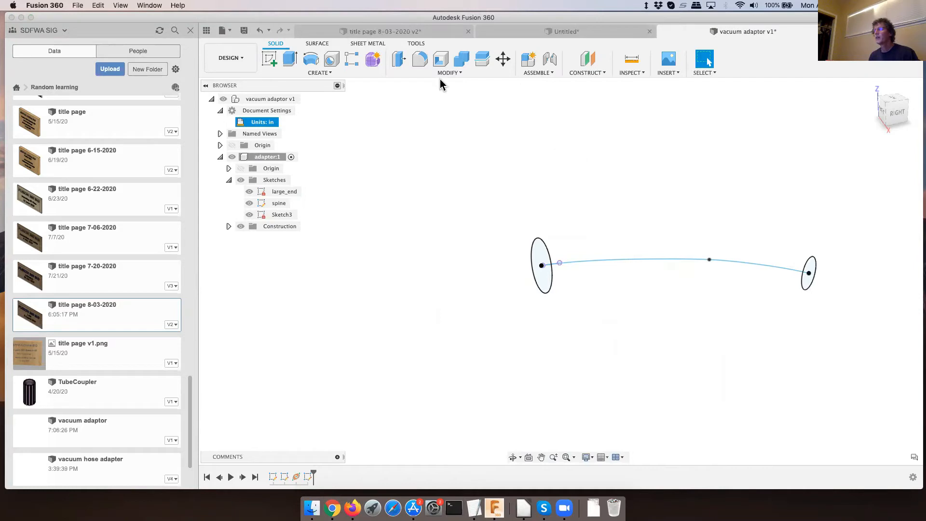
left_click(327, 73)
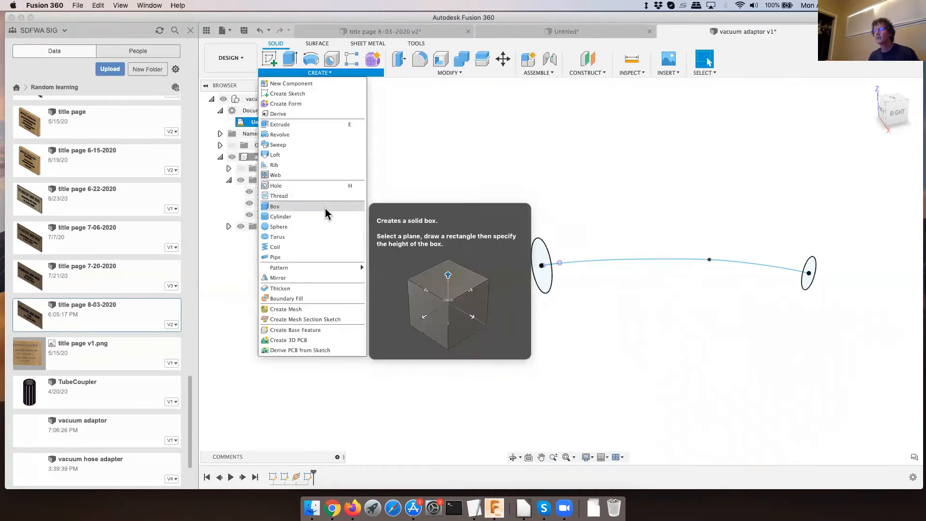
left_click(280, 155)
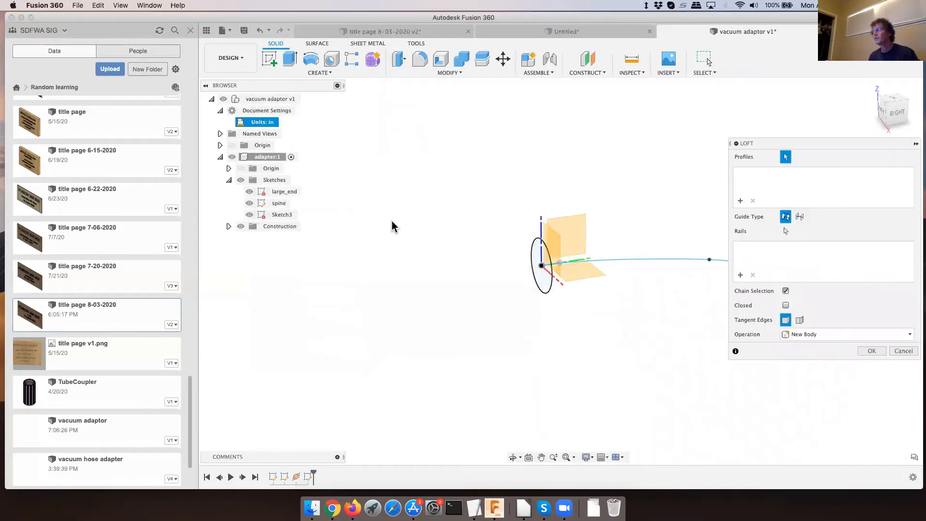
left_click(539, 281)
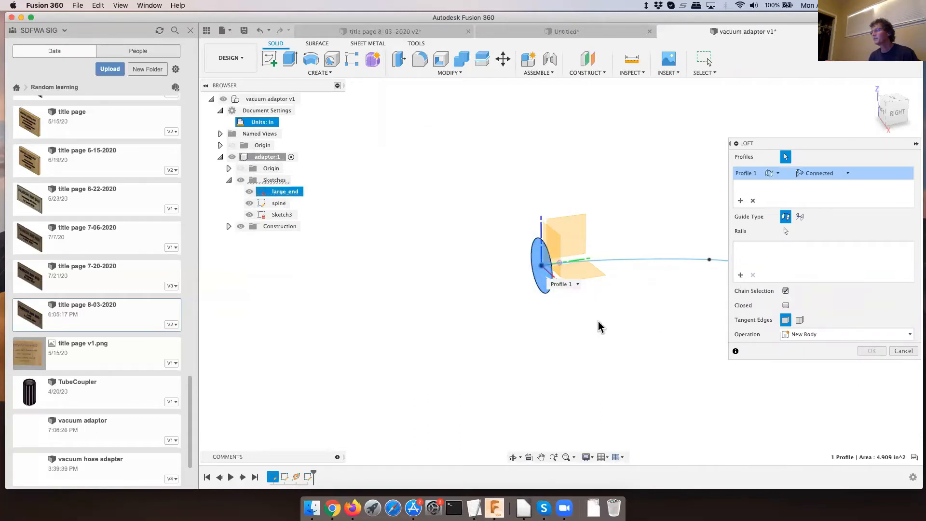
scroll(472, 291, "down", 5)
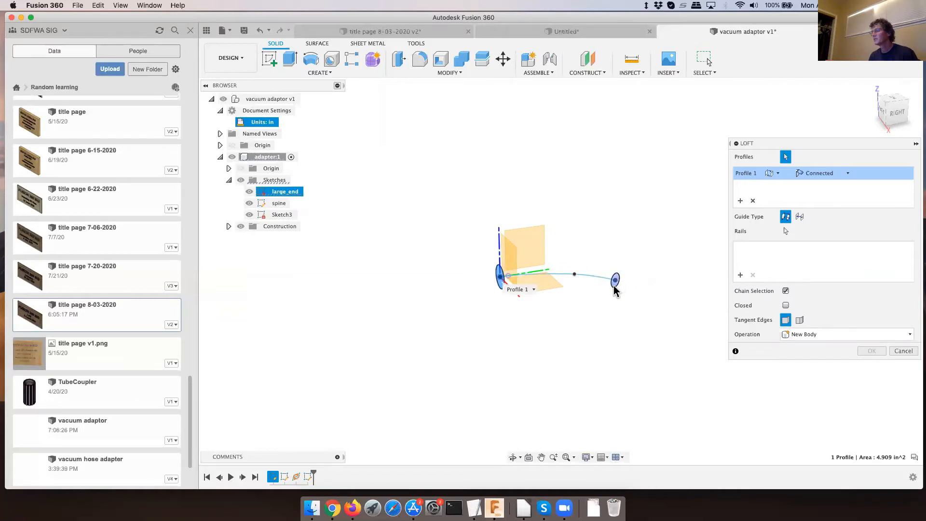
left_click(616, 282)
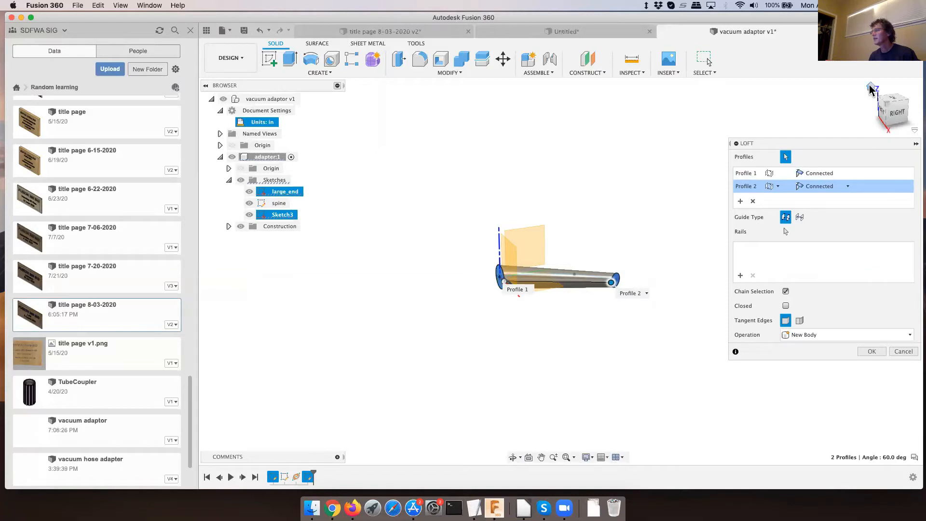
left_click(870, 89)
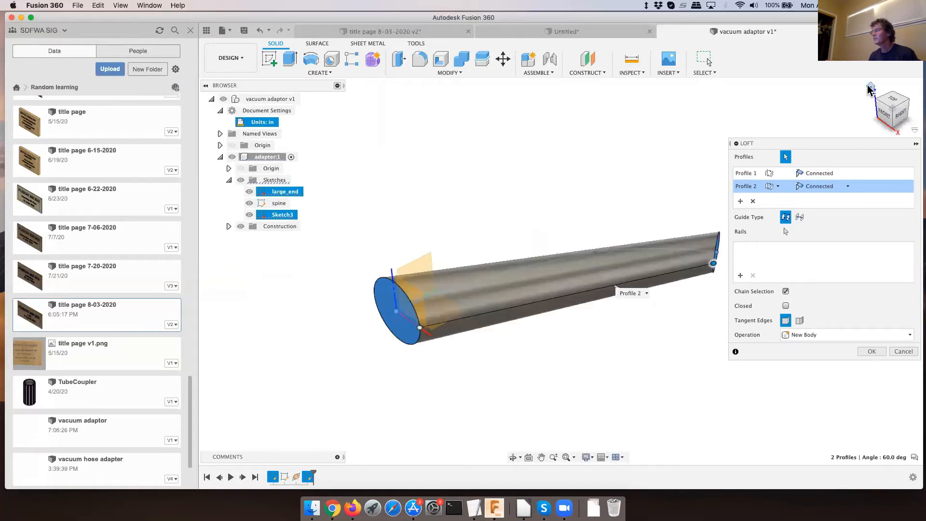
left_click(892, 101)
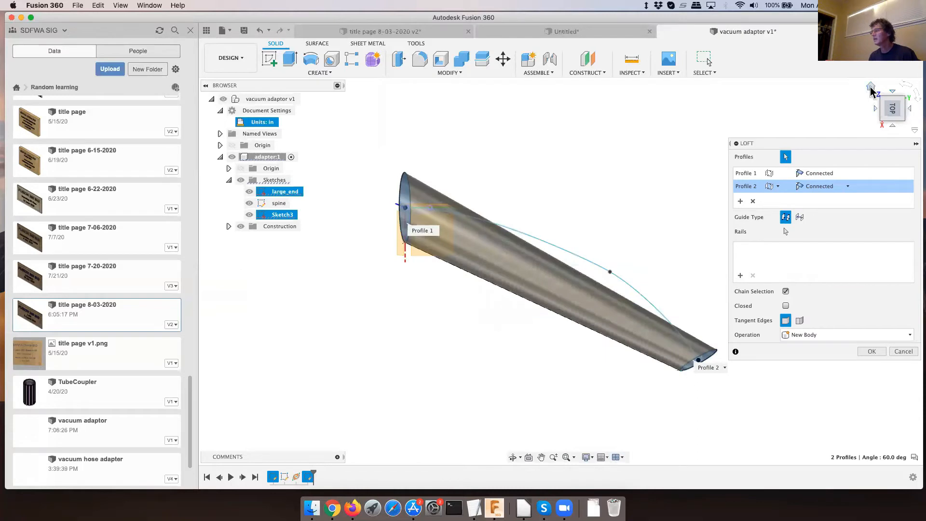
left_click(871, 88)
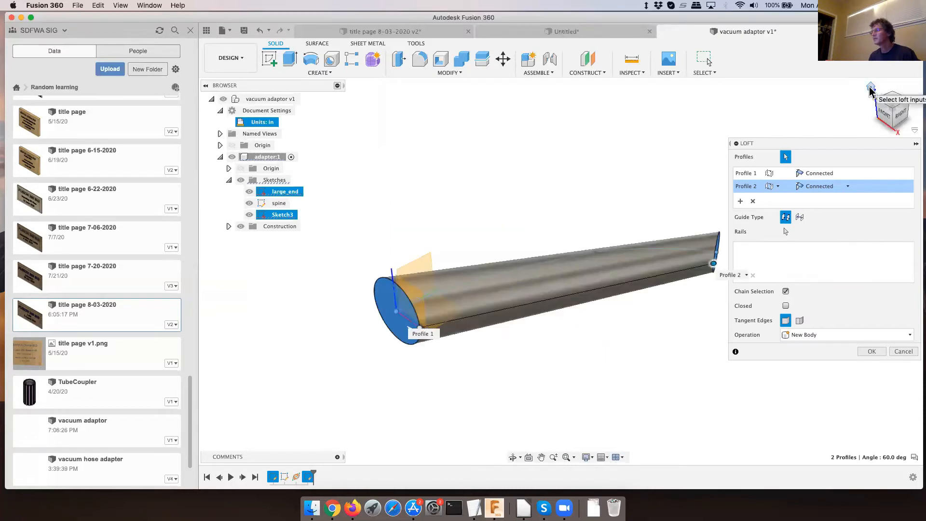
left_click(884, 114)
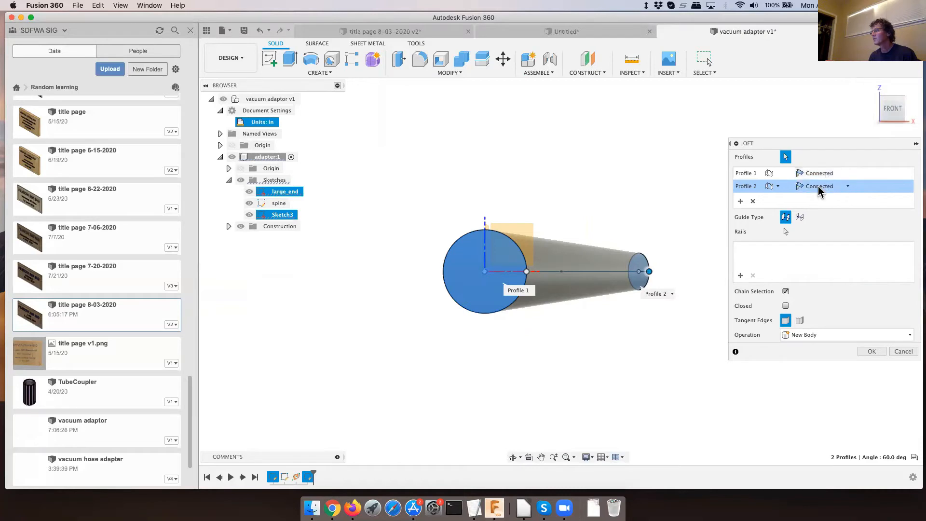
- Set both loft profiles' end conditions to Direction and increase the large end's takeoff weight to 2.54
left_click(848, 186)
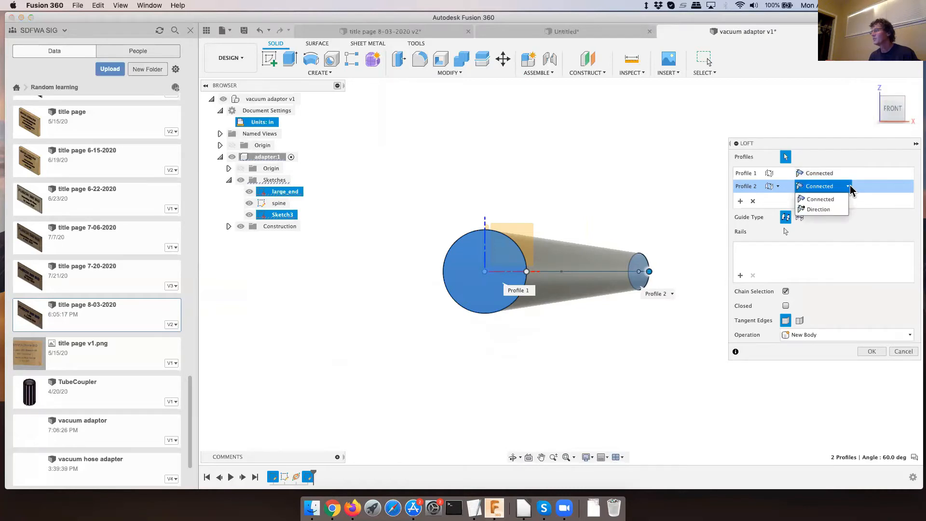
left_click(833, 211)
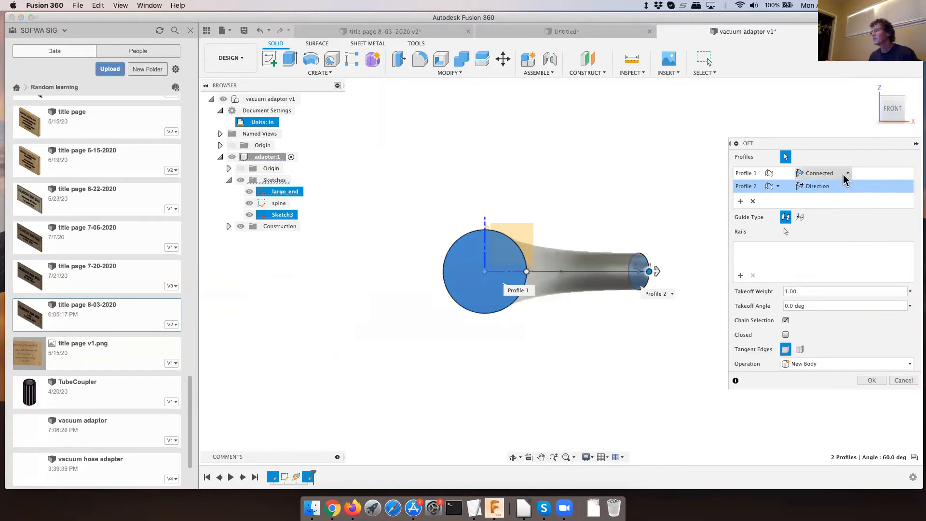
left_click(847, 173)
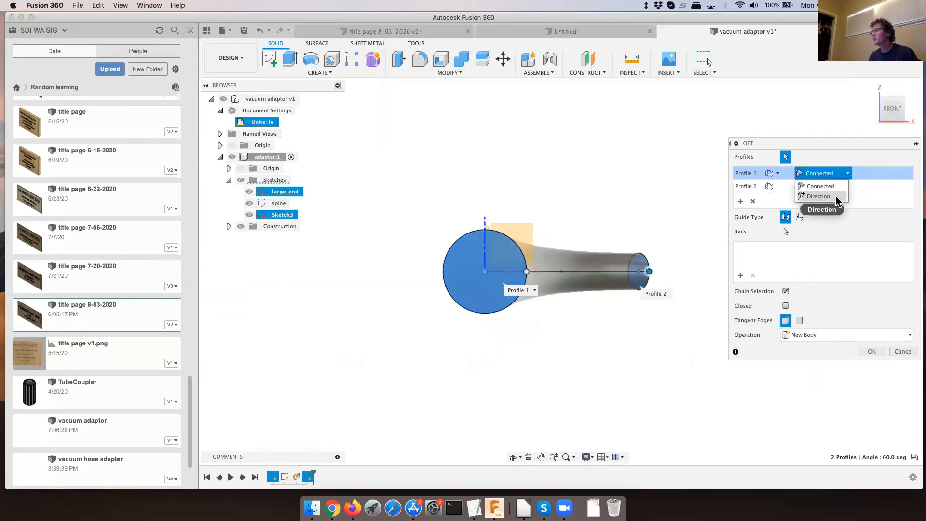
left_click(820, 196)
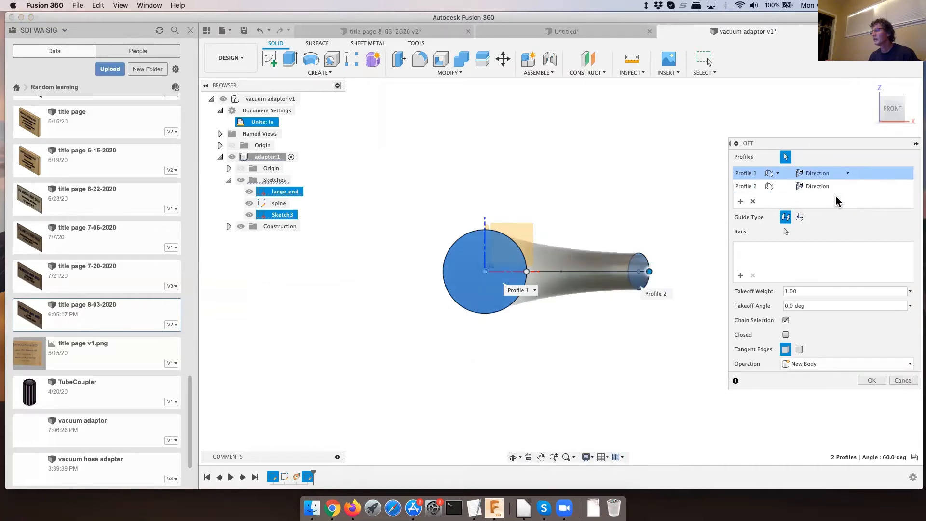
left_click(893, 94)
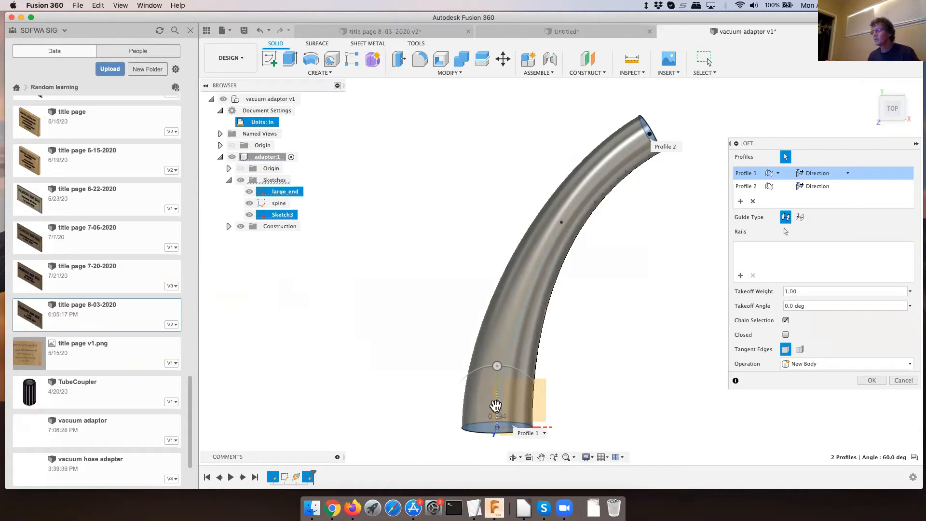
left_click_drag(496, 405, 508, 390)
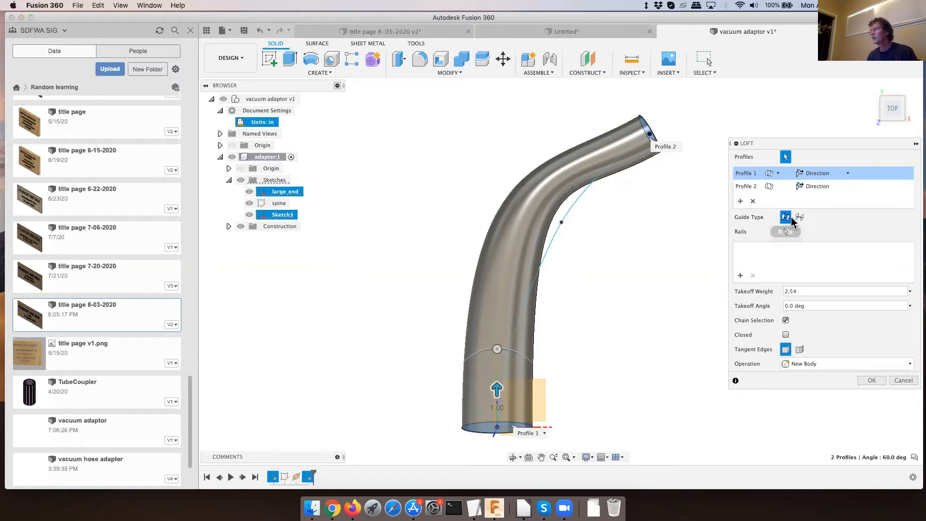
- Switch the loft's guide type to Centerline, choose the spine spline as the centerline, and try to complete the loft
left_click(800, 217)
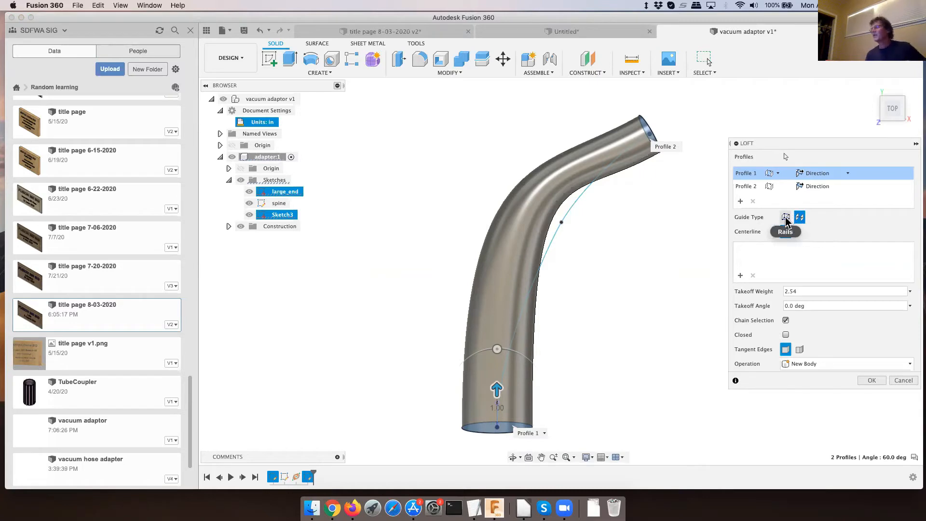
left_click(786, 218)
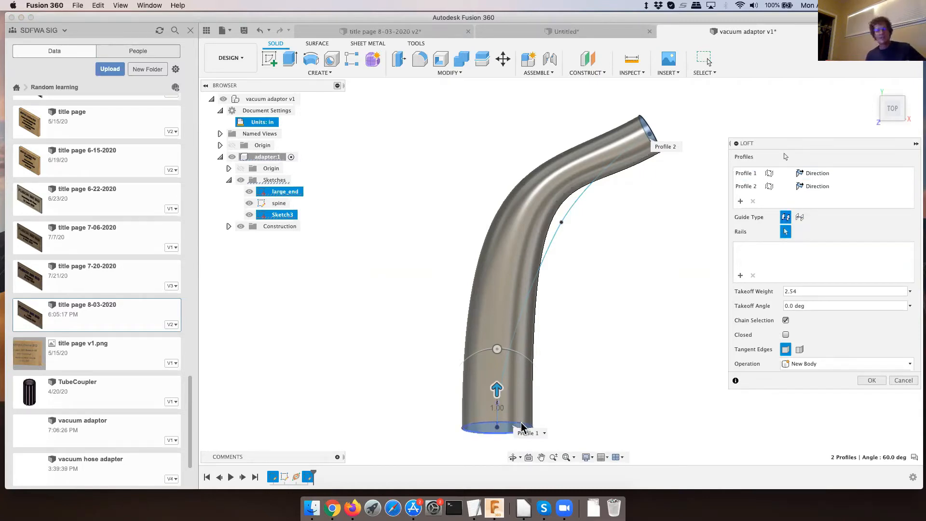
left_click(800, 218)
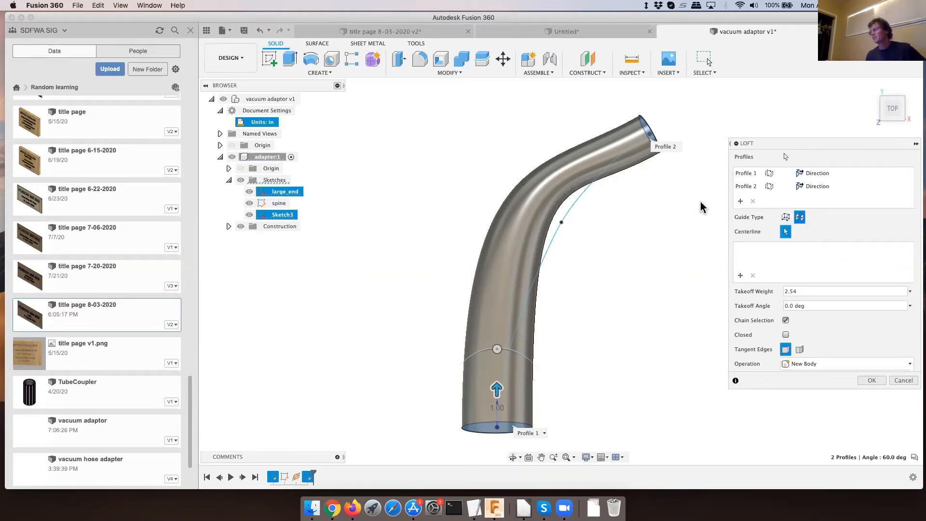
left_click(574, 205)
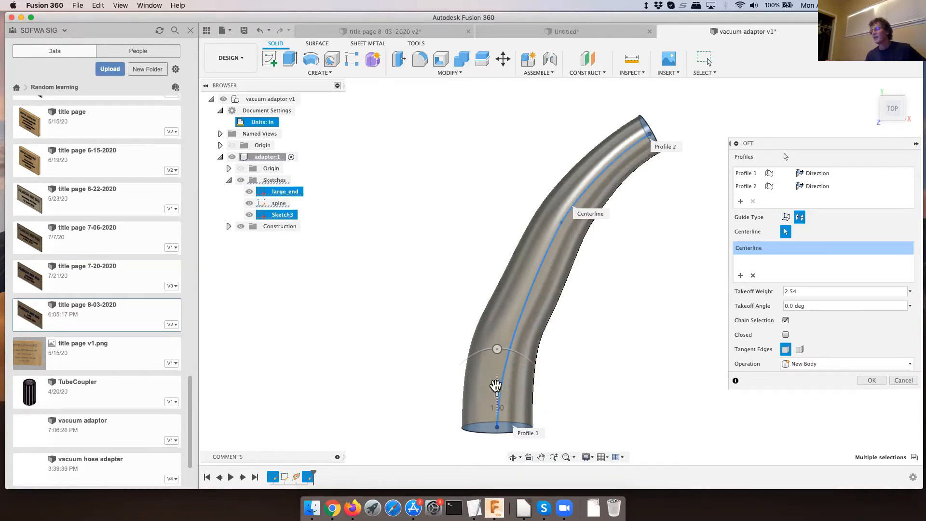
key("Return")
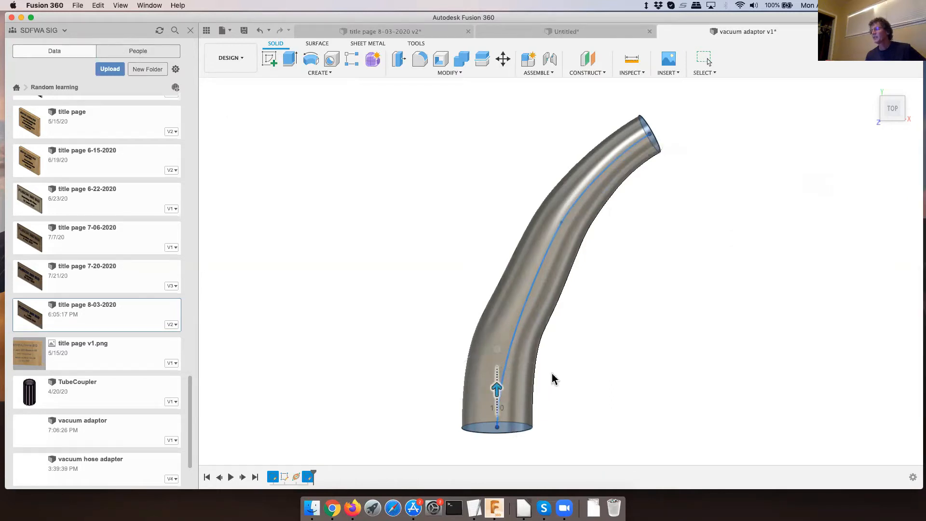
- Close the error report, relaunch Fusion 360, and dismiss the file recovery list without opening a recovery file
left_click(601, 361)
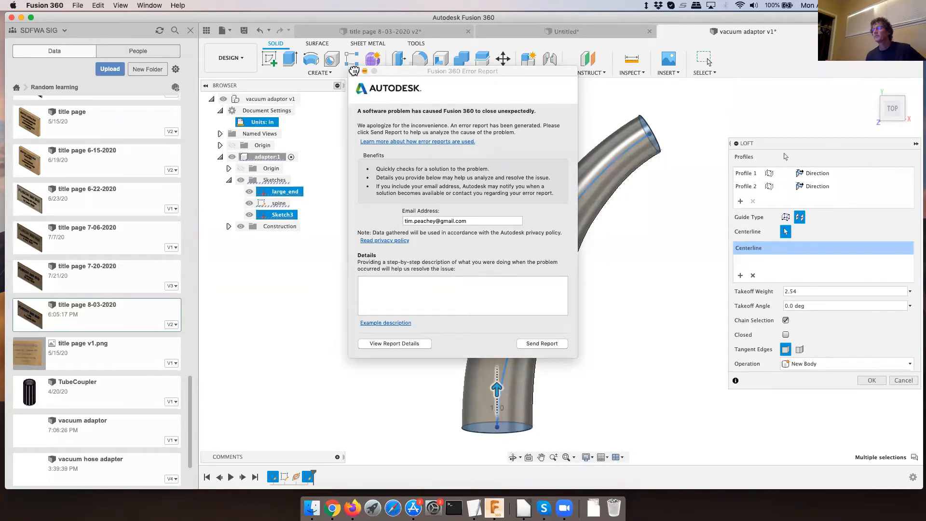
left_click(355, 71)
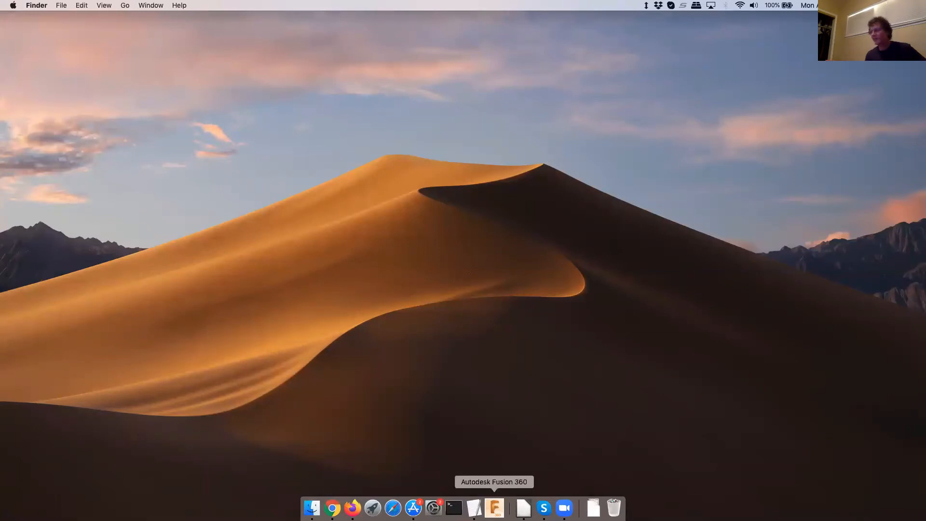
left_click(494, 507)
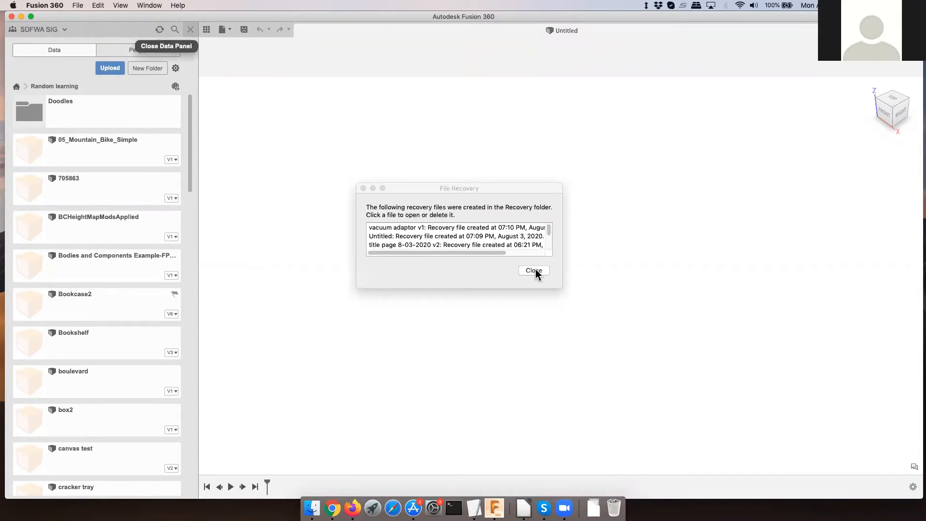
left_click(534, 270)
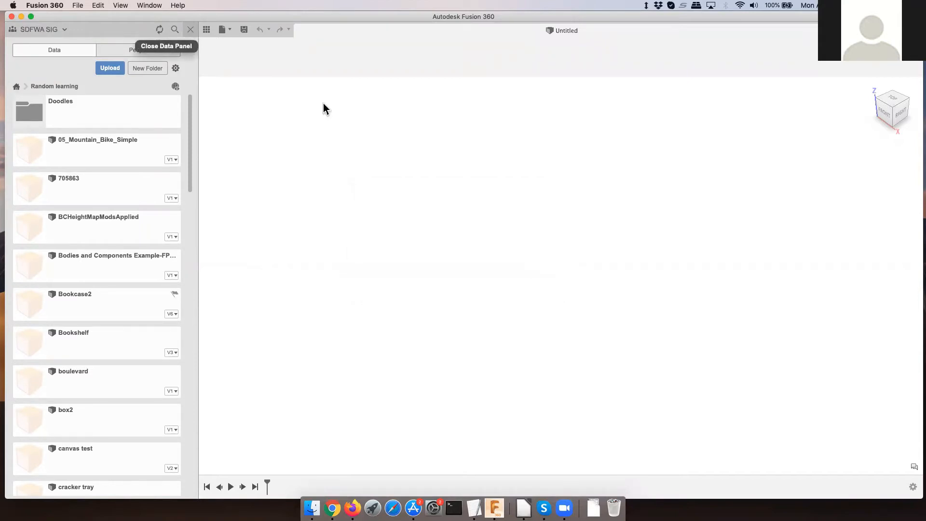
- Open the saved vacuum adaptor design from the Random learning project
left_click(192, 30)
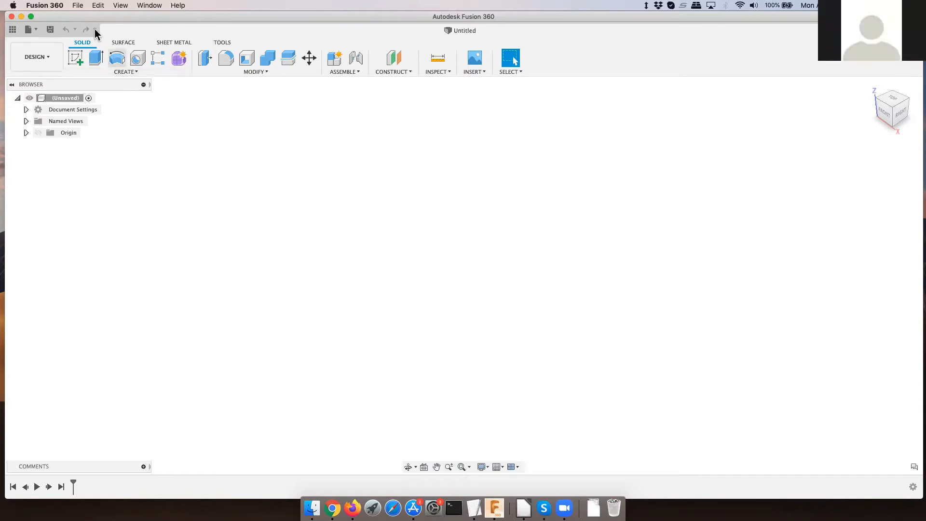
left_click(12, 30)
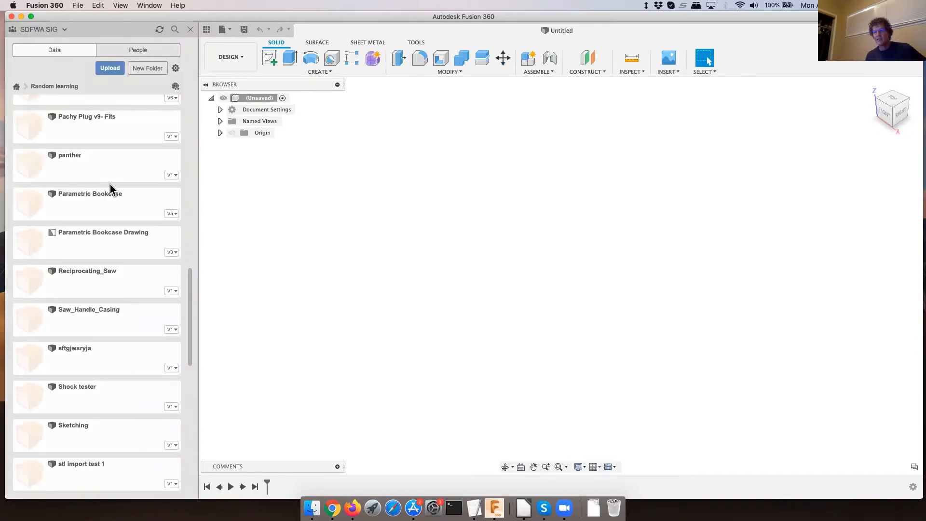
scroll(110, 185, "down", 10)
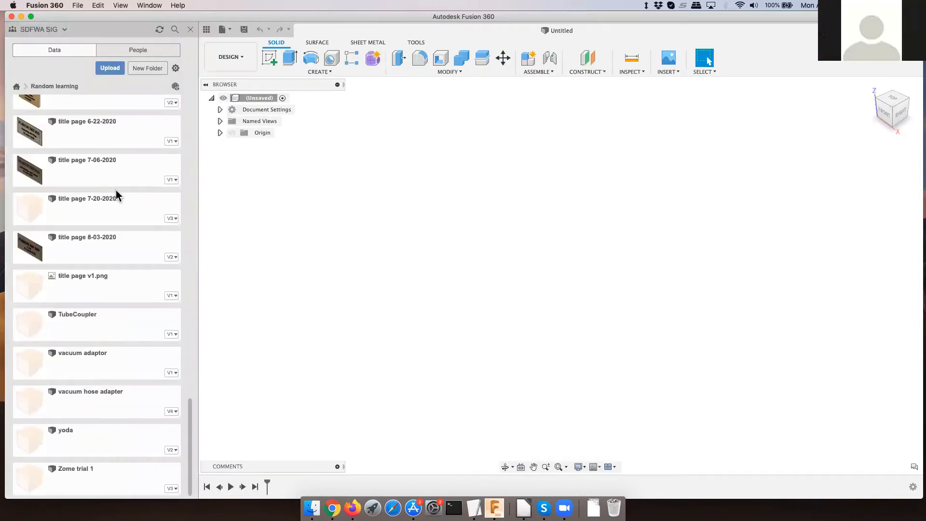
double_click(88, 358)
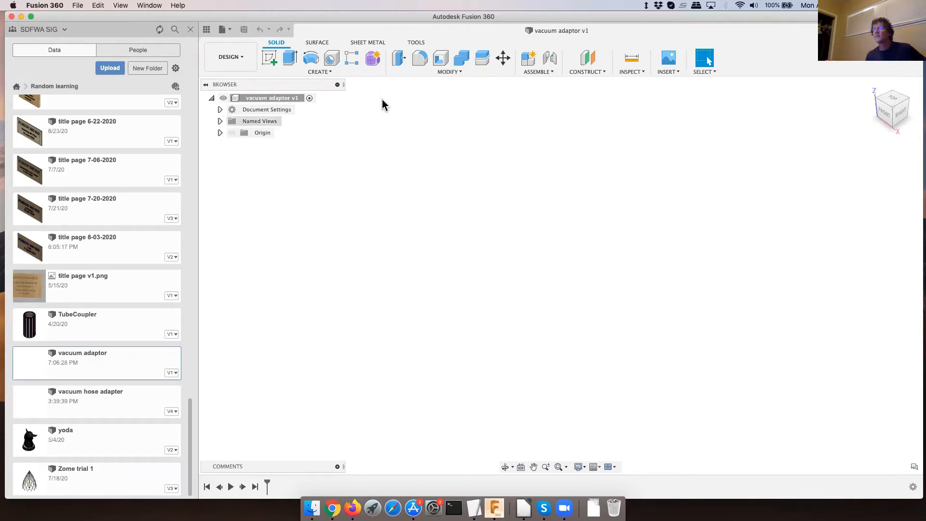
- Create an empty, activated component named adapter under the vacuum adaptor design
left_click(316, 72)
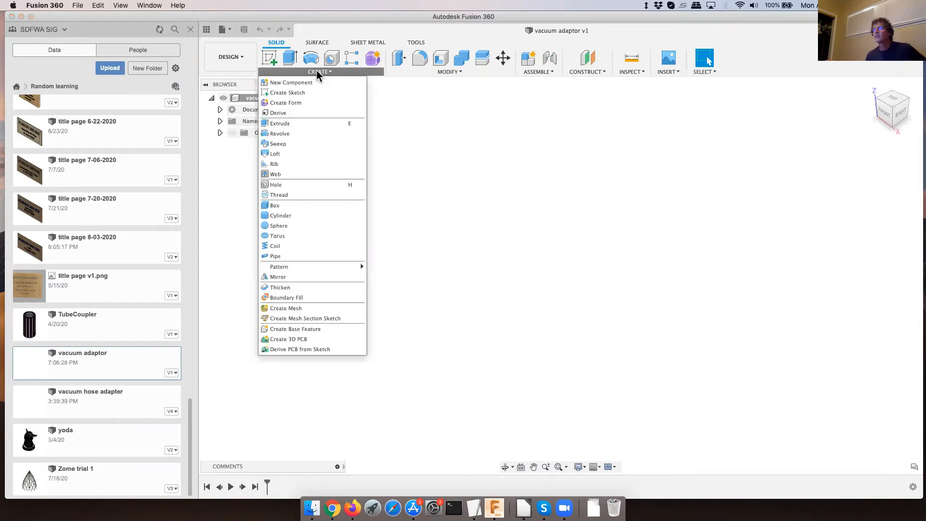
left_click(305, 83)
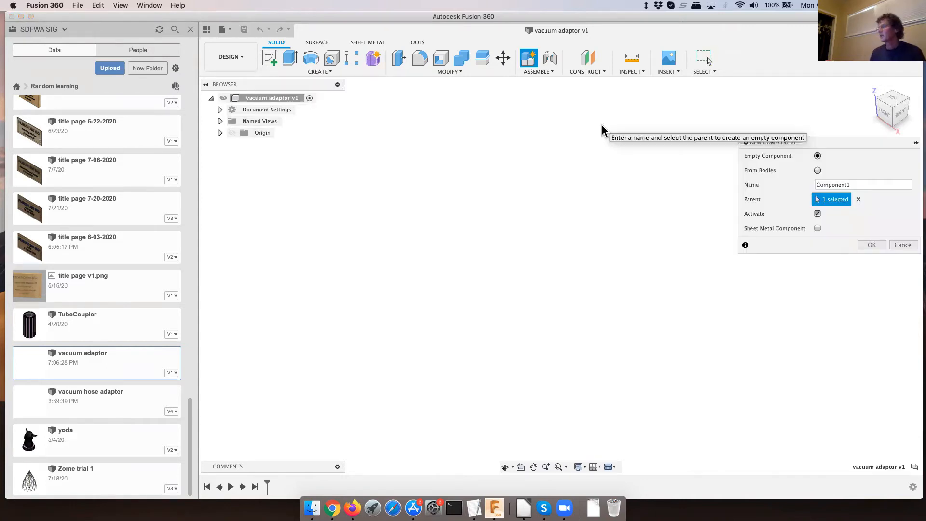
double_click(853, 186)
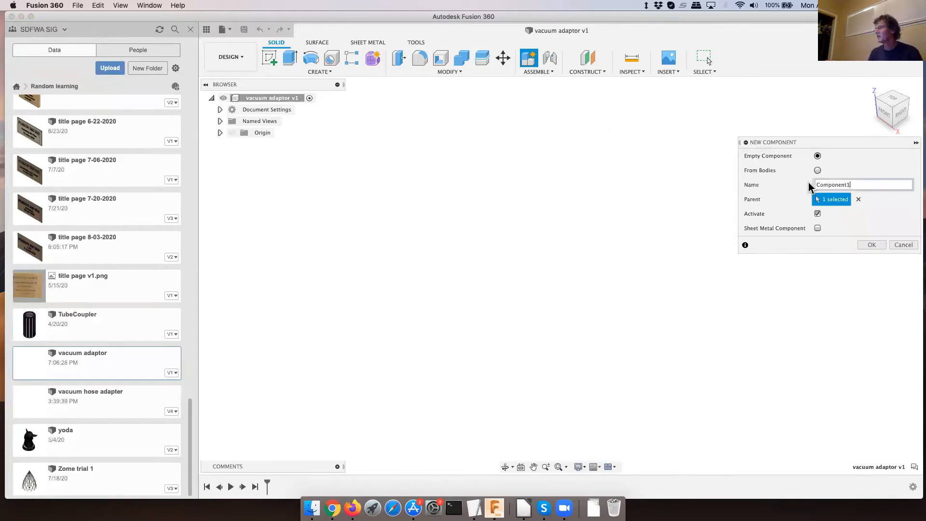
type("ad")
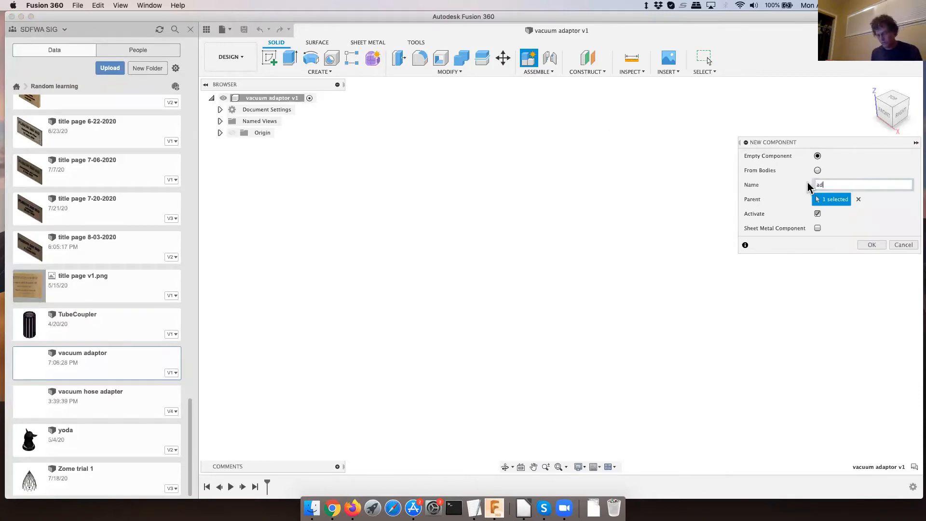
type("apter")
left_click(858, 242)
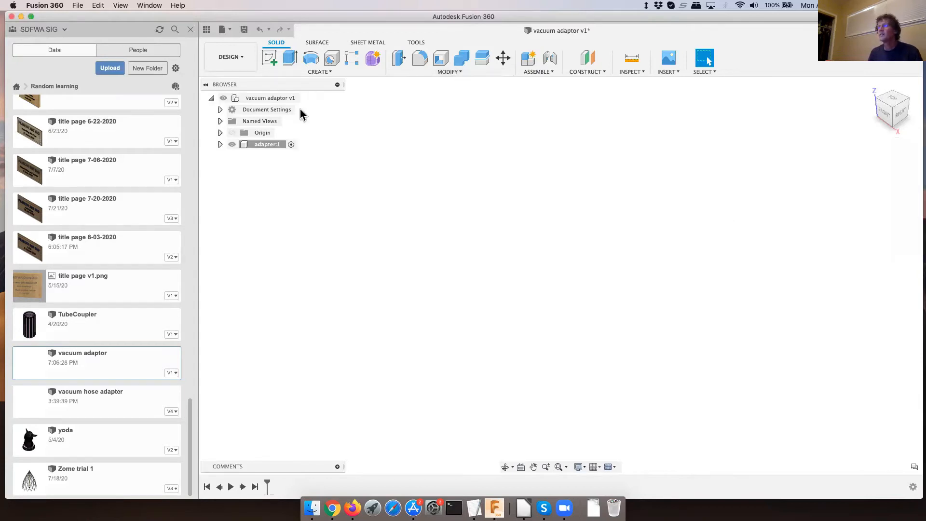
- Change the document's active units to inches
left_click(266, 114)
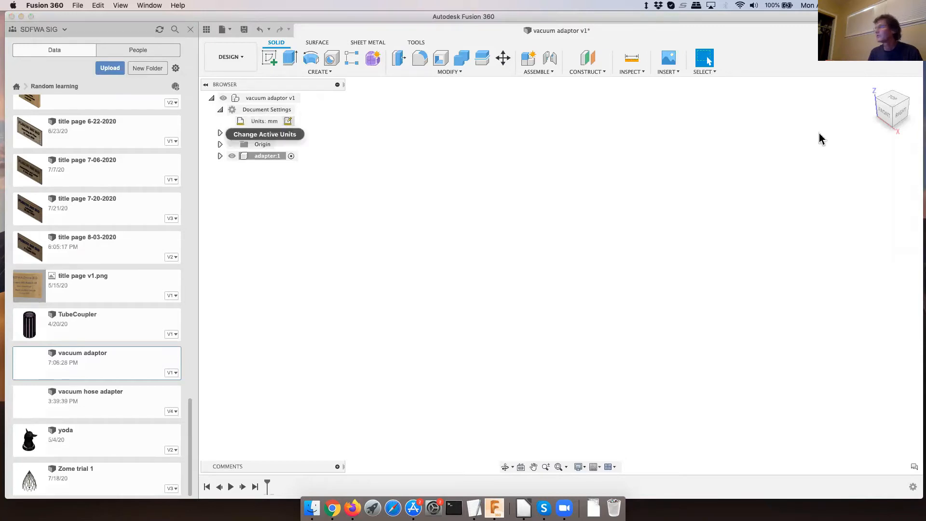
left_click(889, 157)
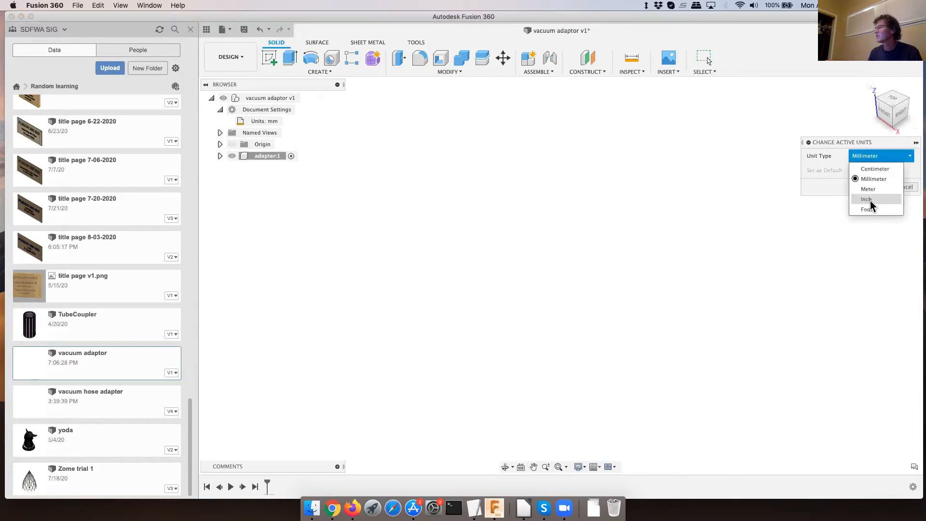
left_click(872, 199)
left_click(873, 186)
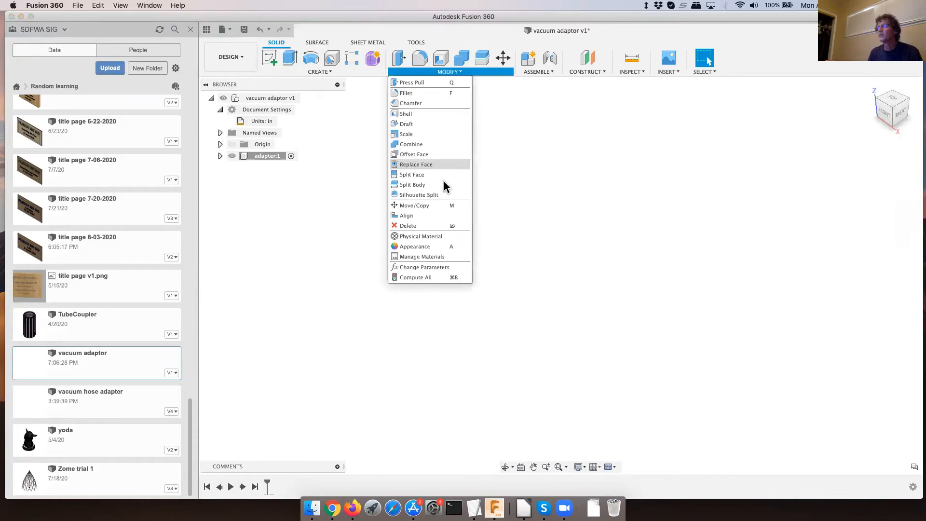
- Add a user parameter named largeD in inches with the expression 2.5
left_click(424, 264)
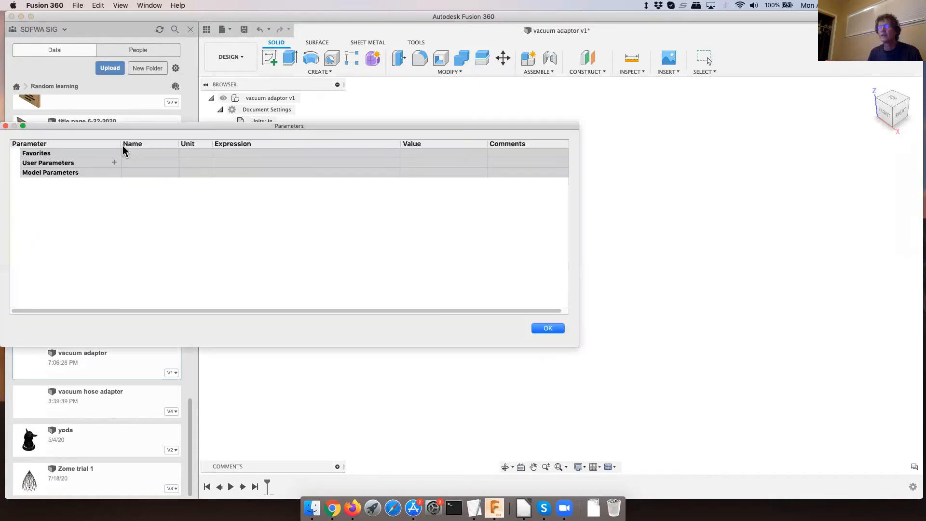
left_click(115, 162)
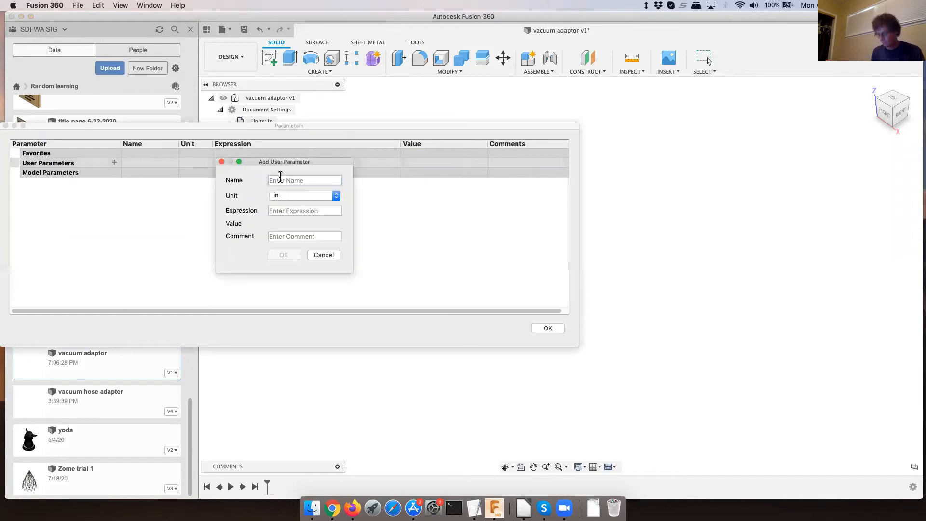
type("large")
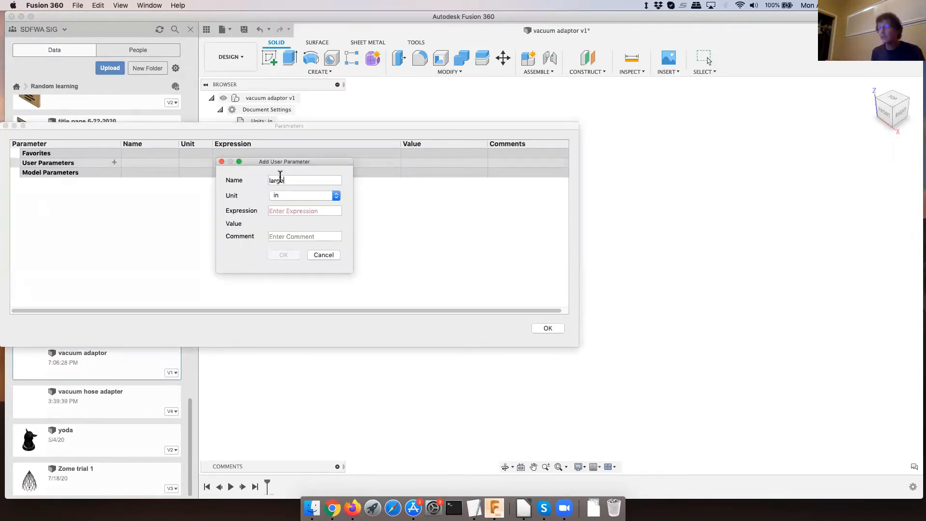
type("D")
left_click(303, 210)
type("2.5")
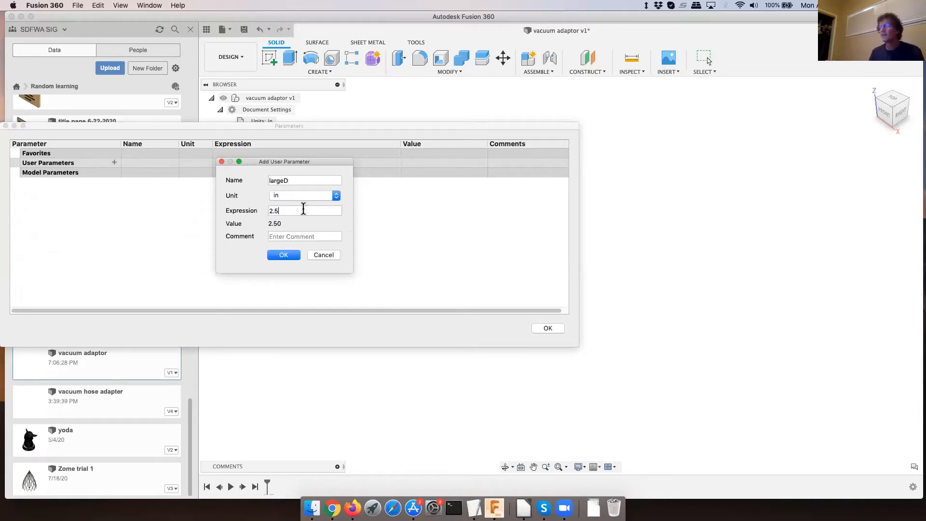
left_click(284, 256)
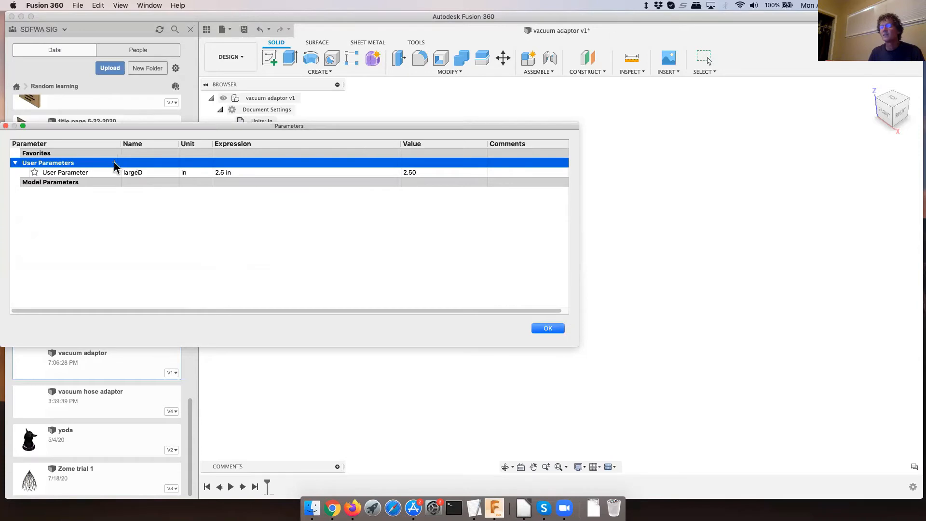
- Add a user parameter named smallD in inches with the expression 1.5
left_click(115, 164)
type("sma")
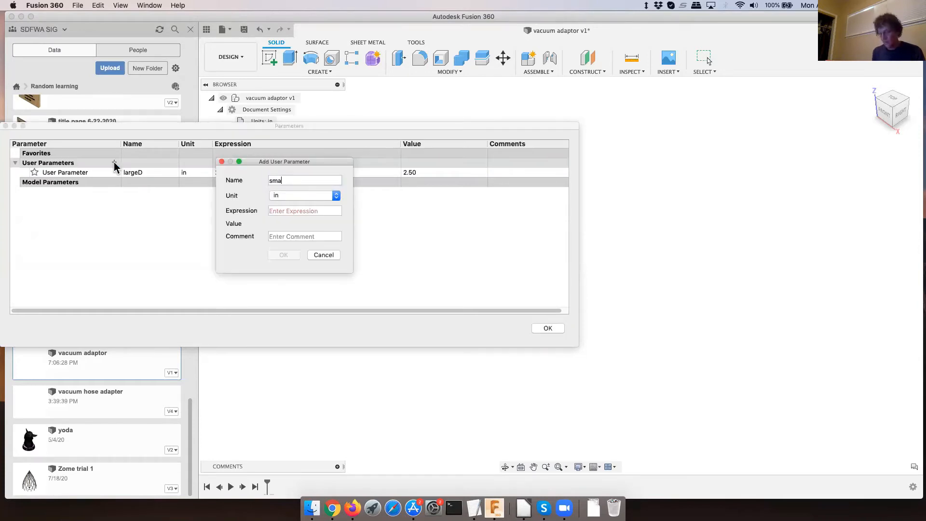
type("llD")
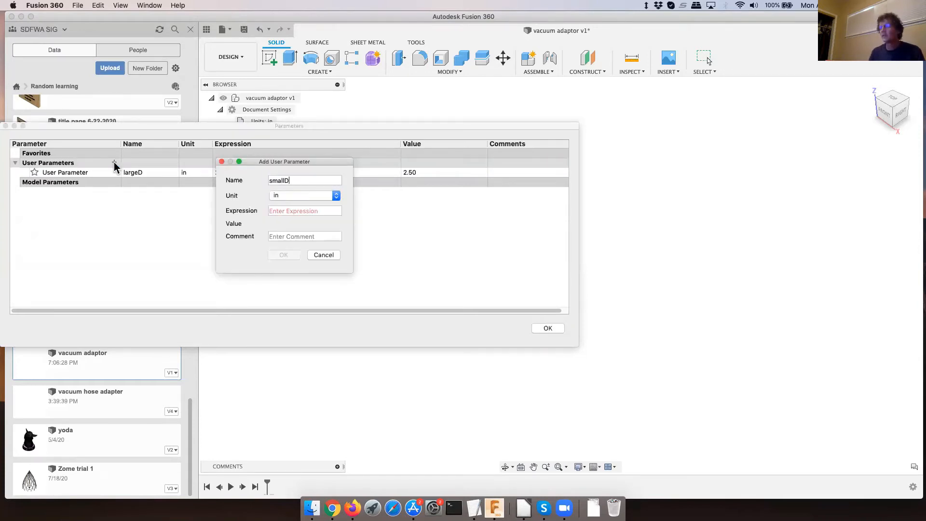
left_click(282, 211)
type("1.5")
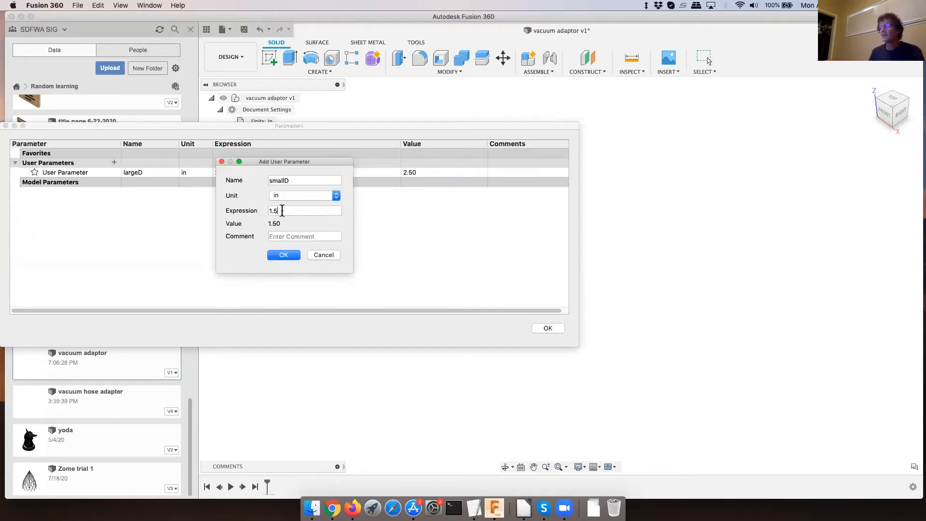
left_click(282, 256)
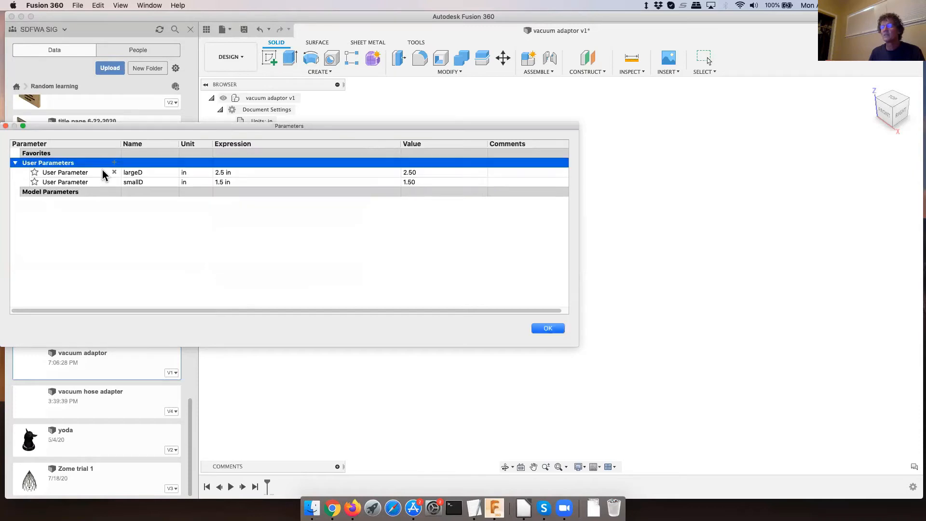
- Add a user parameter named taper in degrees with the expression .5
left_click(114, 163)
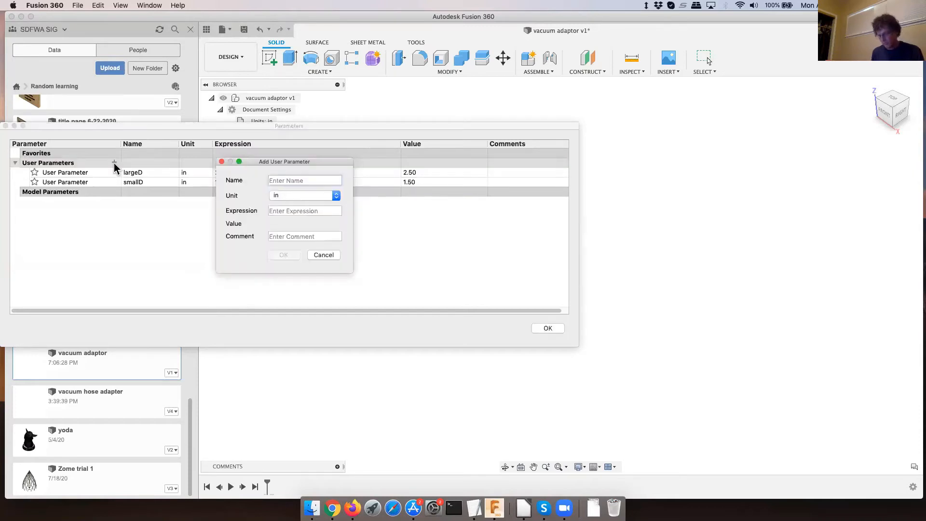
type("taper")
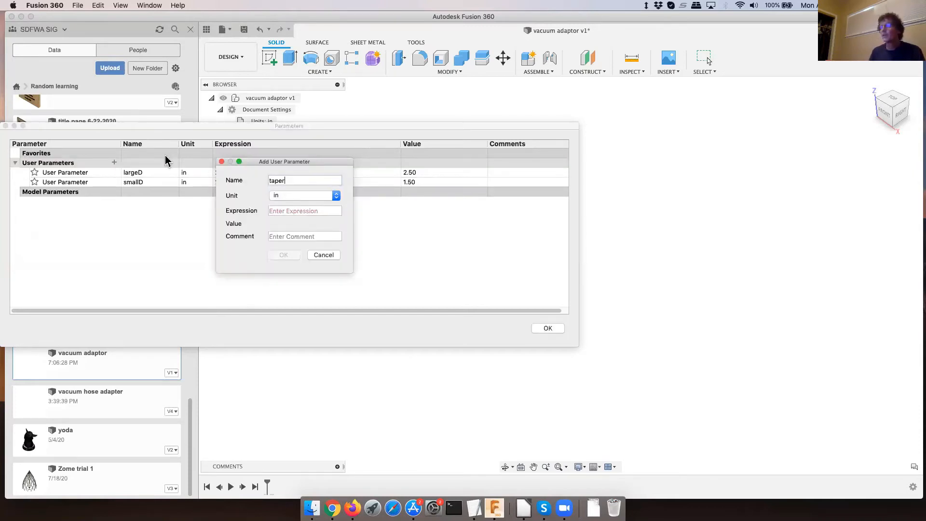
left_click(300, 194)
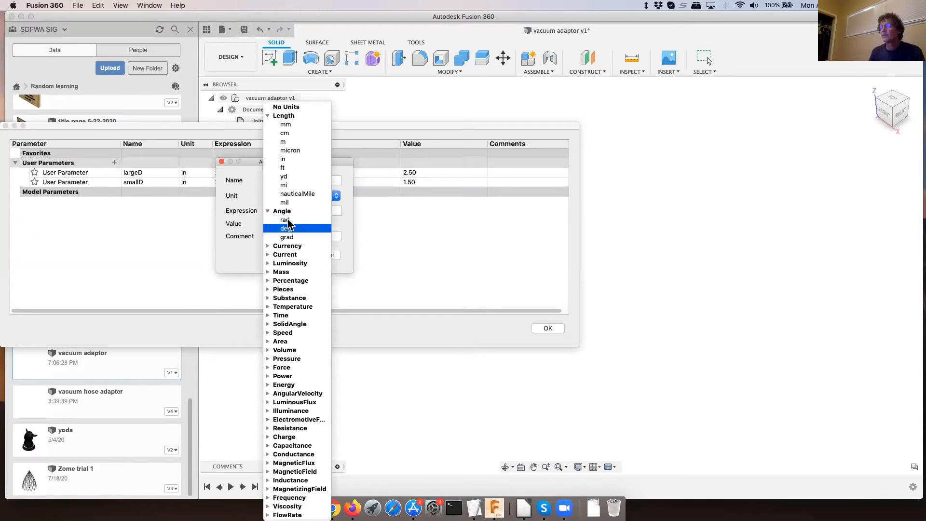
left_click(287, 228)
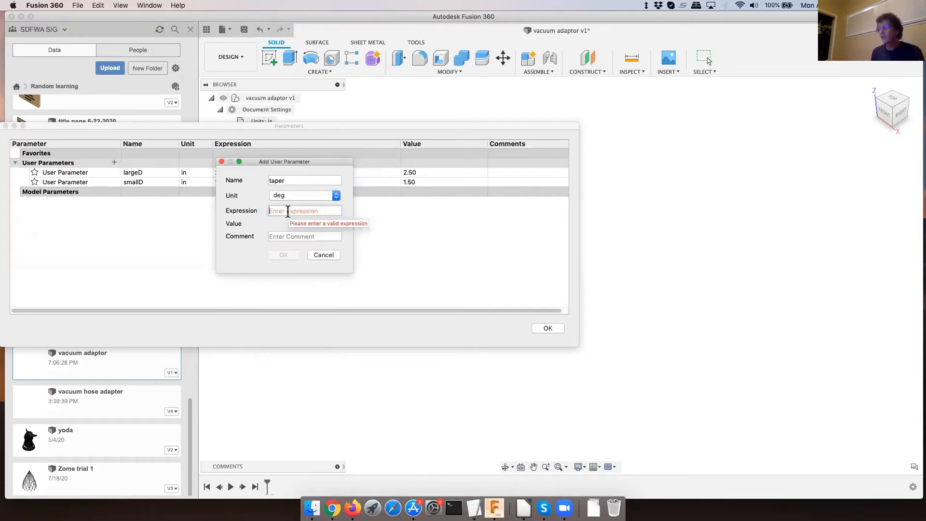
type(".5")
left_click(286, 255)
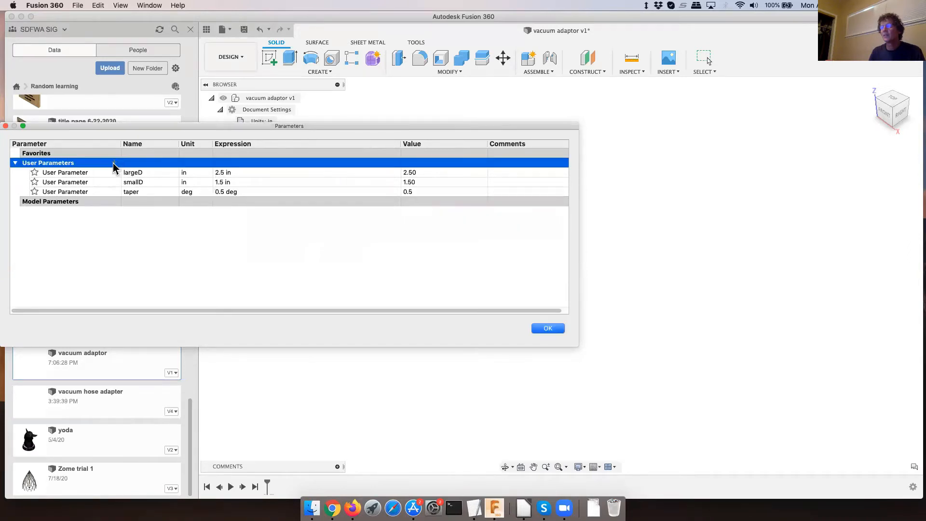
- Add a user parameter named wallthickness in inches with the expression 1/8, and close the parameter table
left_click(113, 163)
type("wallt")
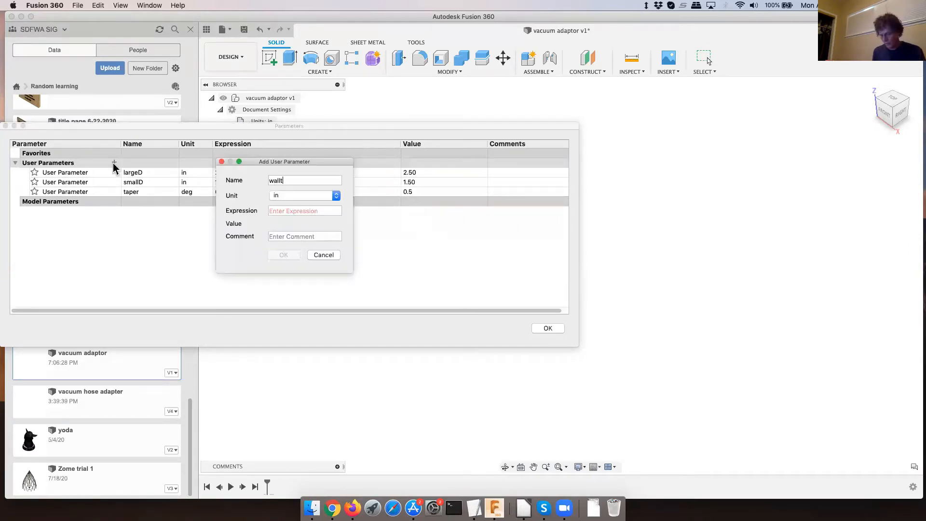
type("hgickness")
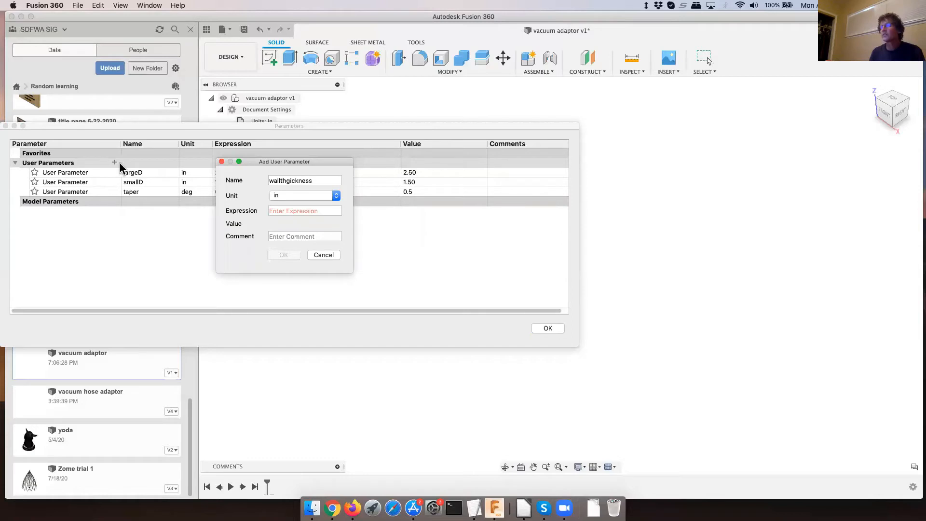
left_click(291, 180)
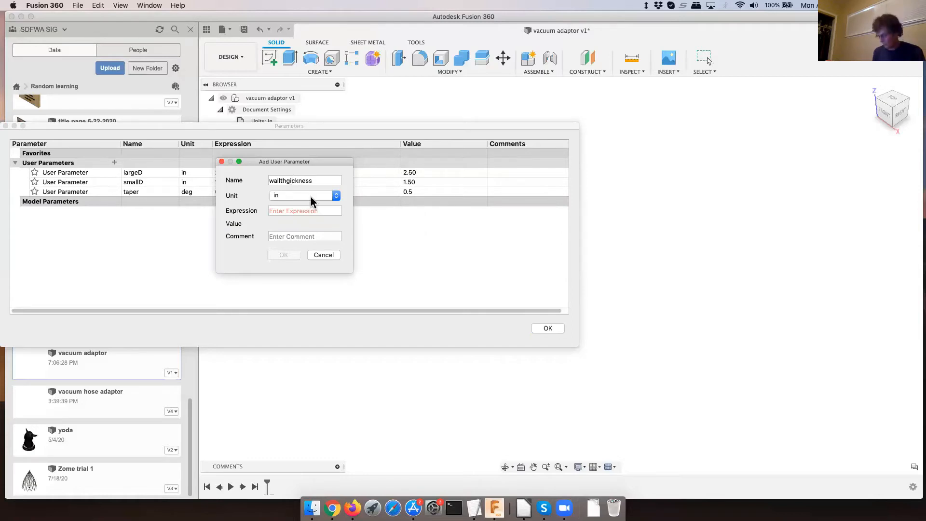
key("BackSpace")
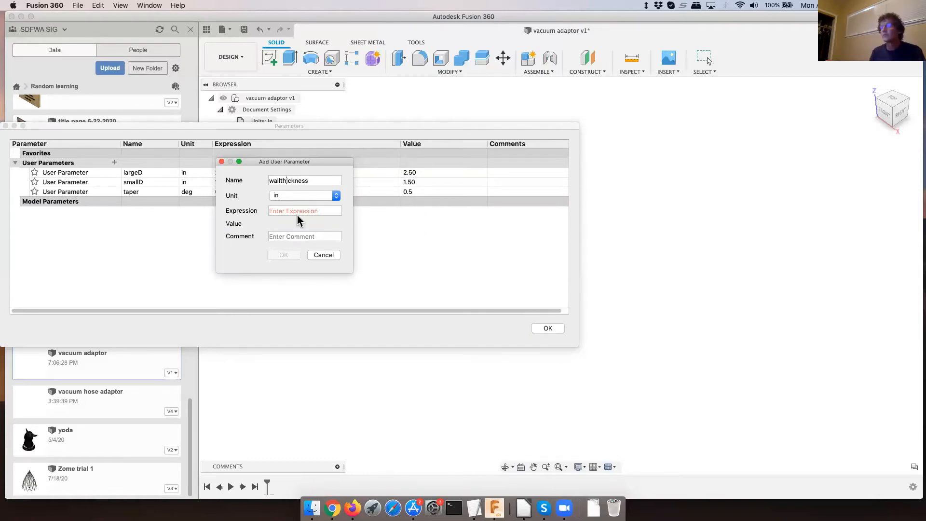
left_click(296, 211)
type("1/8")
left_click(285, 255)
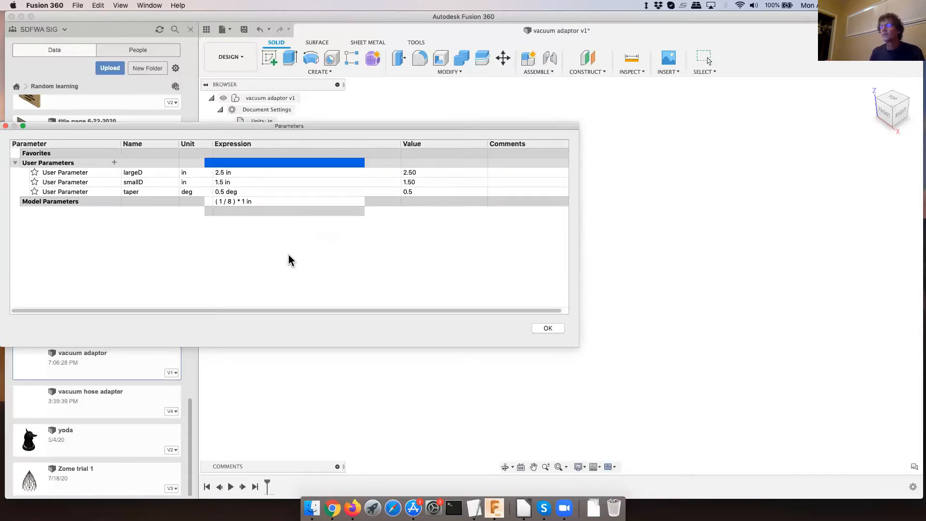
left_click(554, 330)
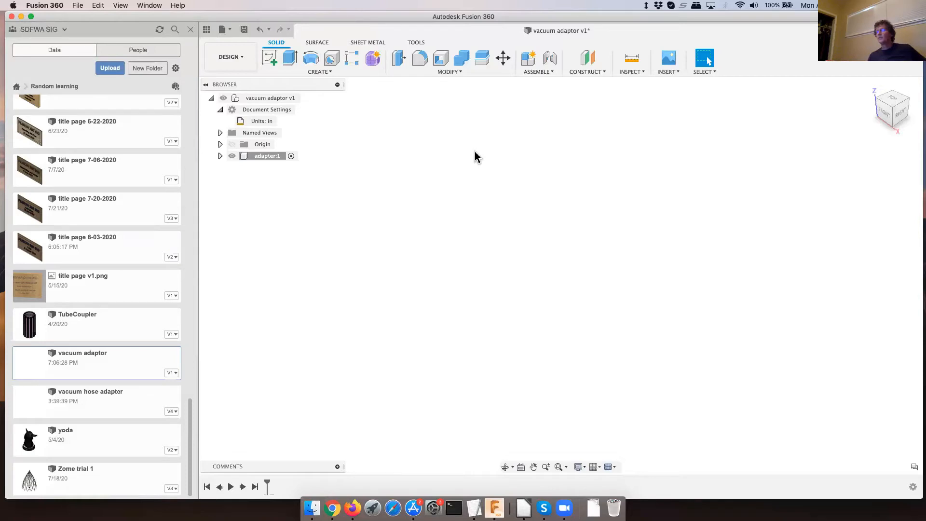
- Start a sketch on the vertical YZ origin plane and save the design with the version description User Saved
left_click(265, 59)
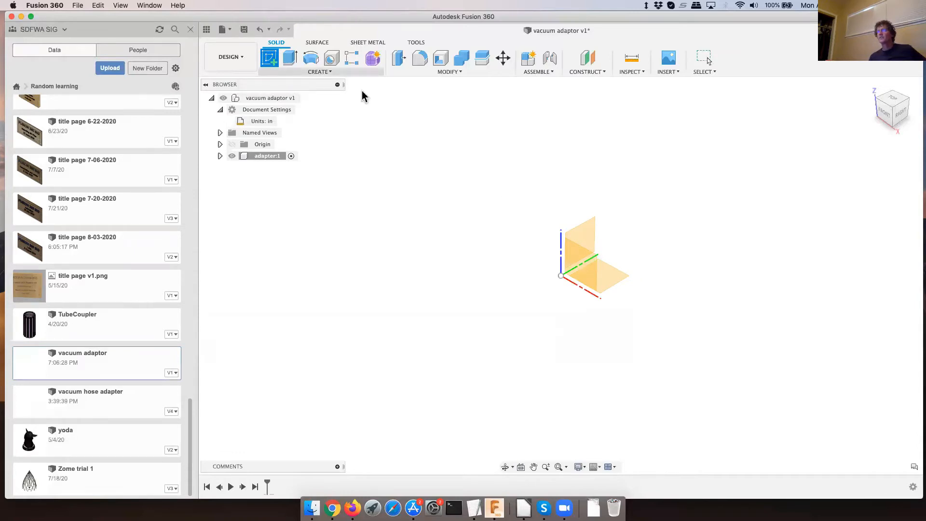
left_click(582, 234)
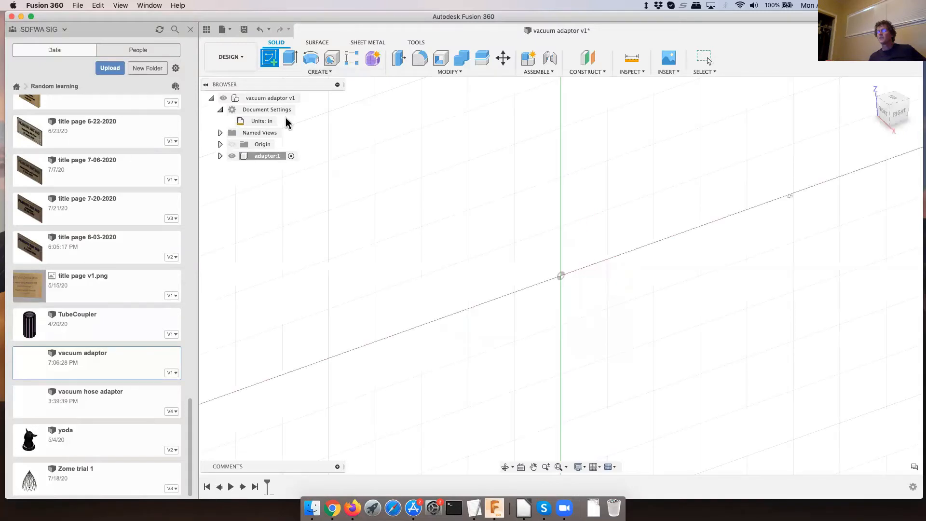
left_click(244, 29)
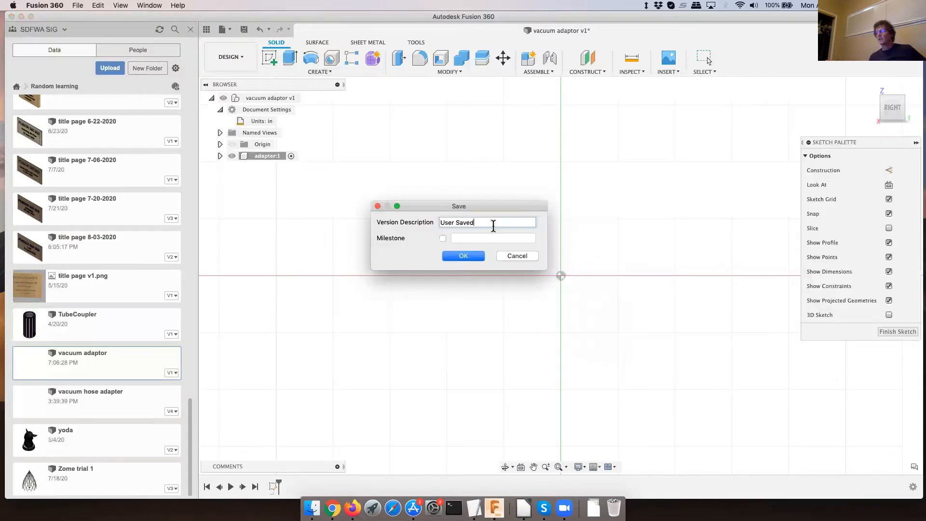
left_click(479, 256)
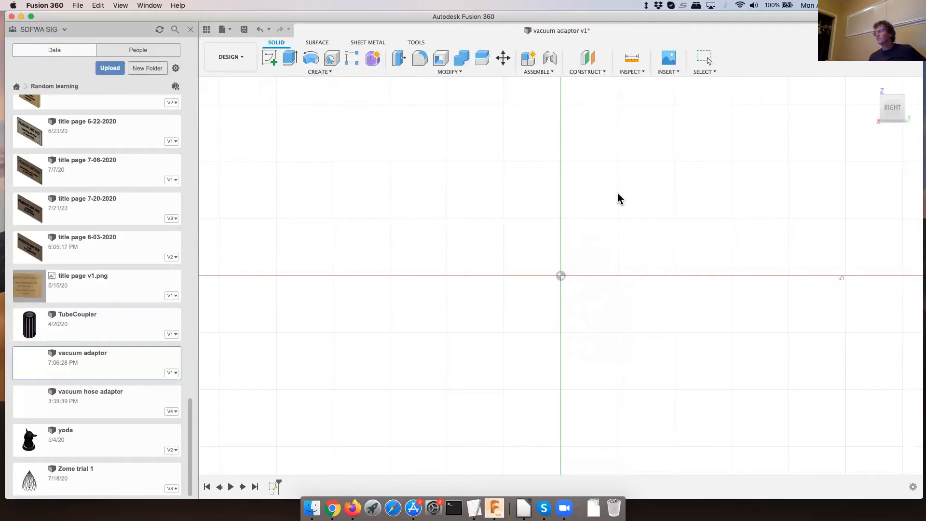
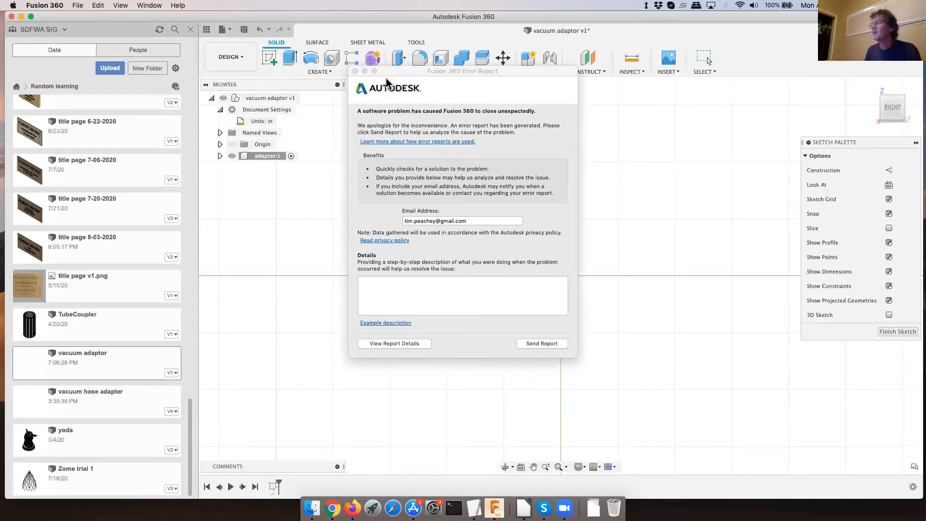
- Close the crash error report, relaunch Fusion 360 and dismiss the file recovery list without opening any recovery file
left_click(355, 71)
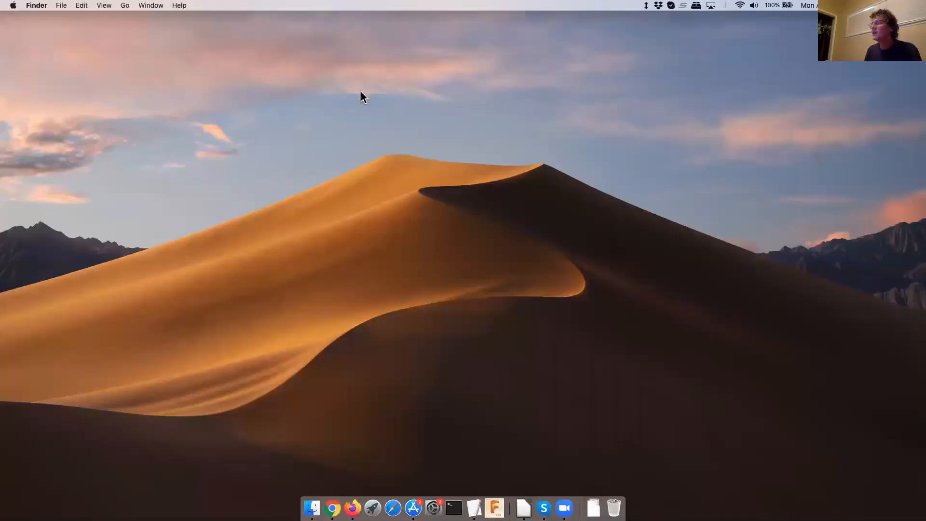
left_click(495, 507)
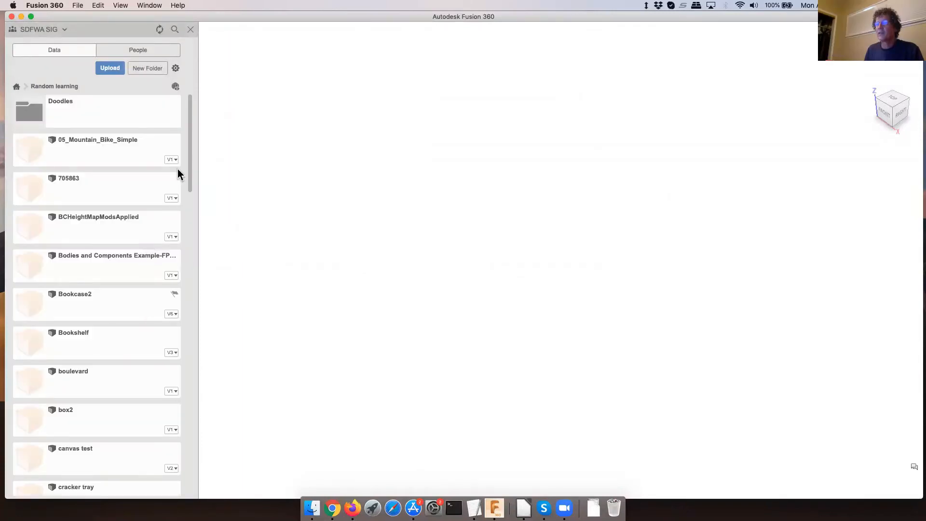
scroll(182, 179, "down", 5)
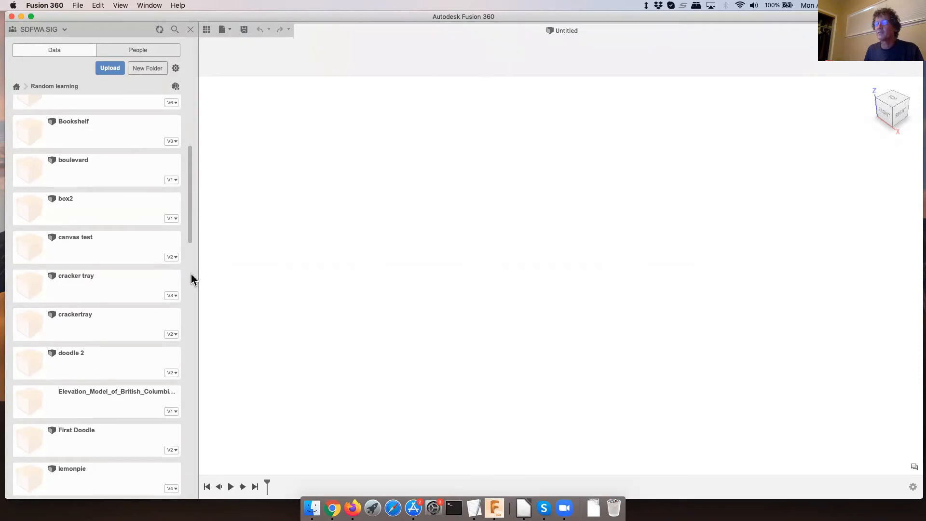
scroll(191, 274, "down", 7)
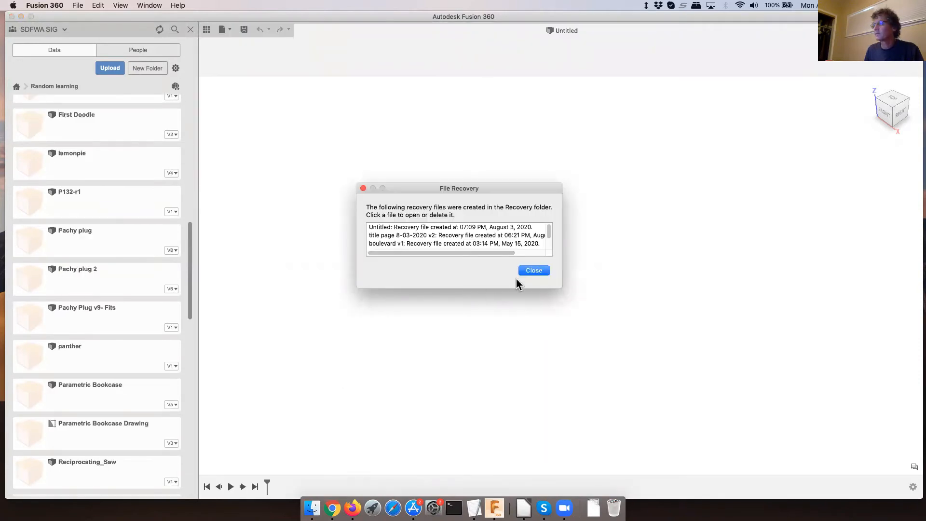
left_click(533, 270)
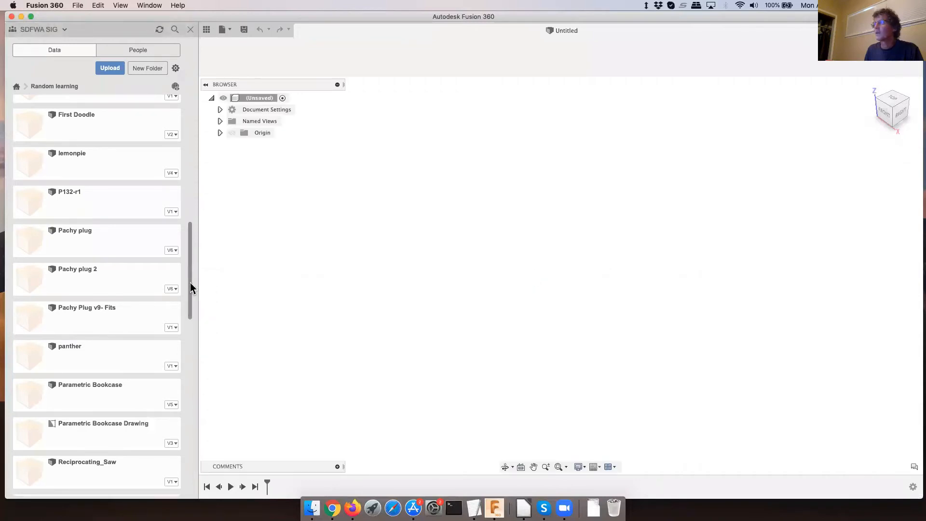
- Open the vacuum adaptor design from the Random learning project folder
mouse_move(190, 283)
left_mouse_down()
mouse_move(189, 387)
mouse_move(208, 433)
left_mouse_up()
scroll(177, 434, "down", 3)
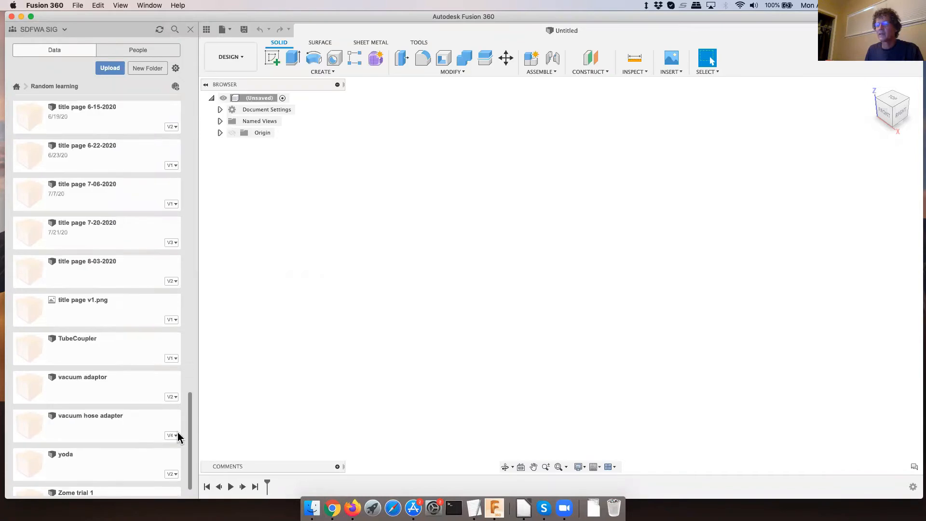
double_click(84, 382)
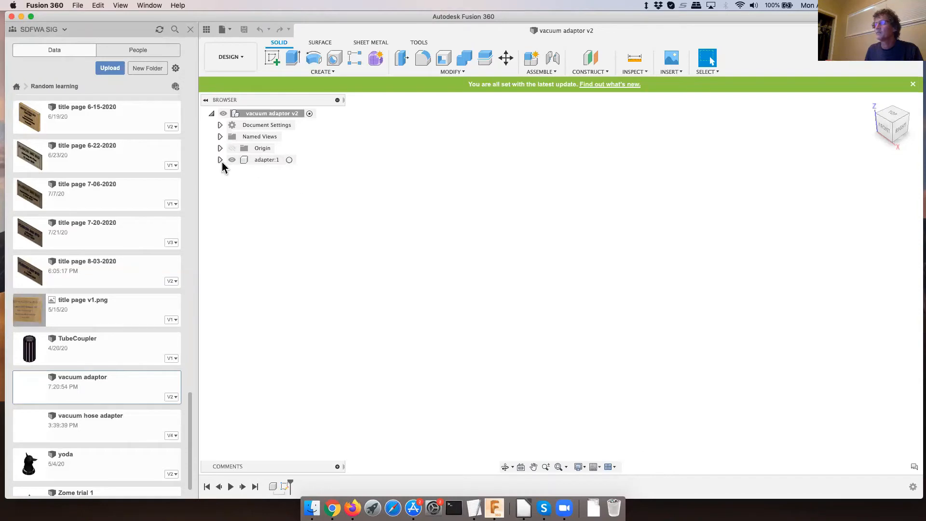
- Check the reopened design's document units and its user parameters, and close the parameter table without changes
left_click(220, 125)
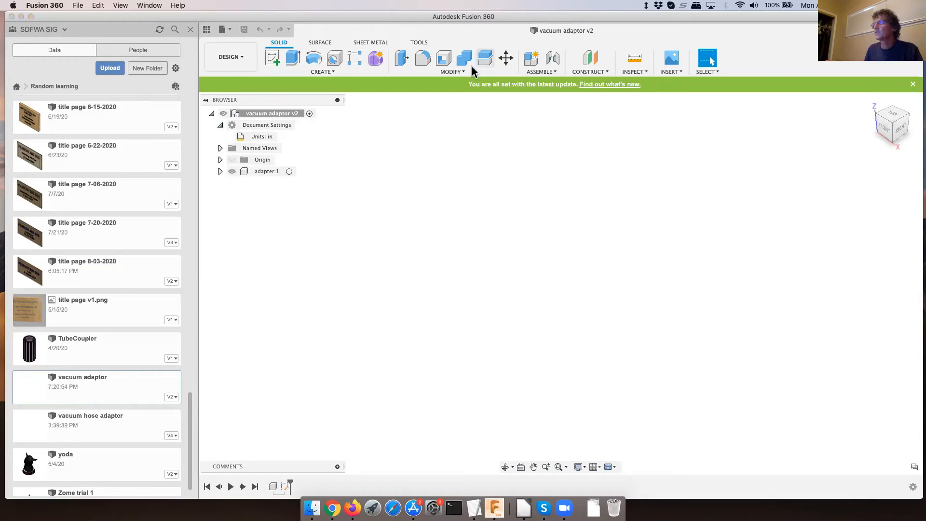
left_click(456, 72)
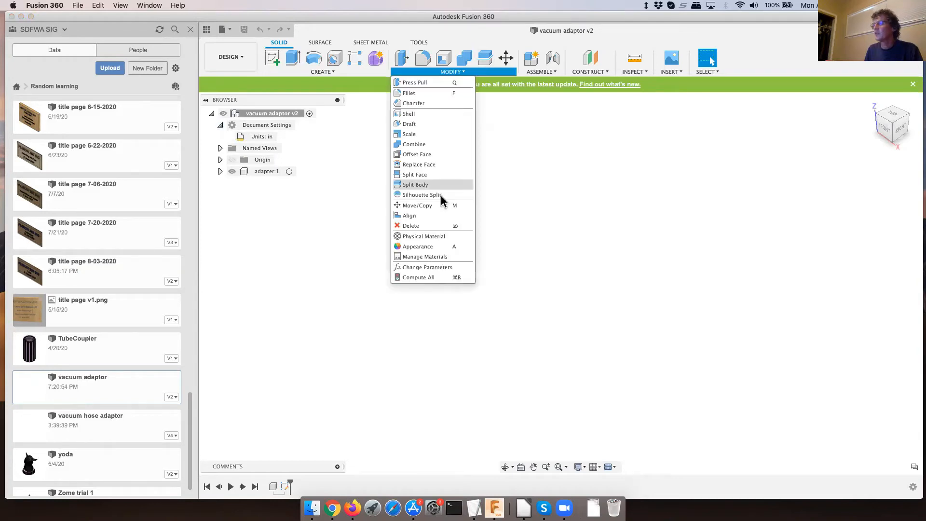
left_click(427, 267)
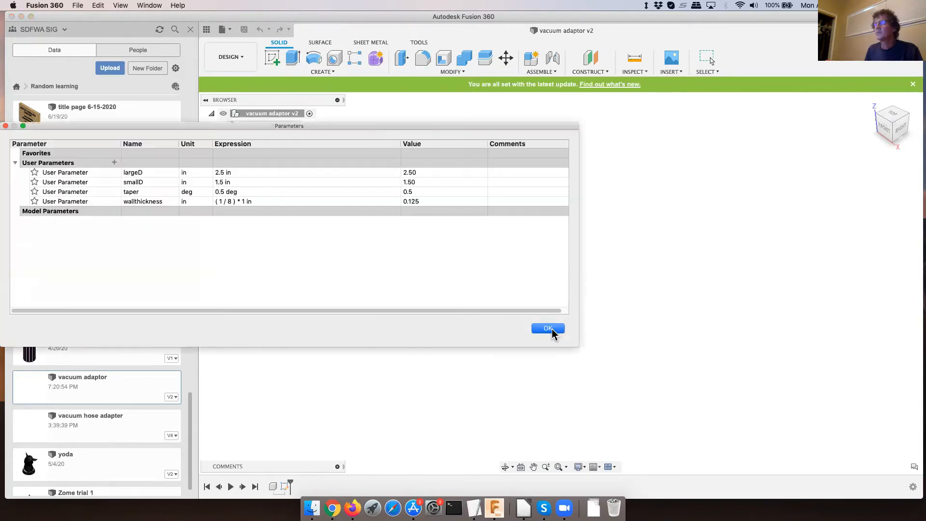
left_click(549, 329)
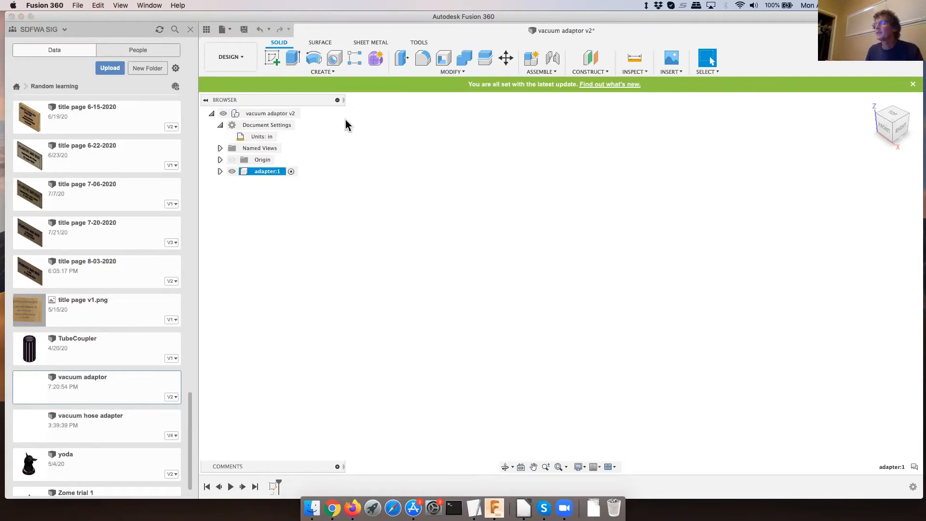
- Start a sketch on the horizontal XY origin plane and draw a four-point fit spline from the origin, rising along Y and bending towards positive X
left_click(272, 58)
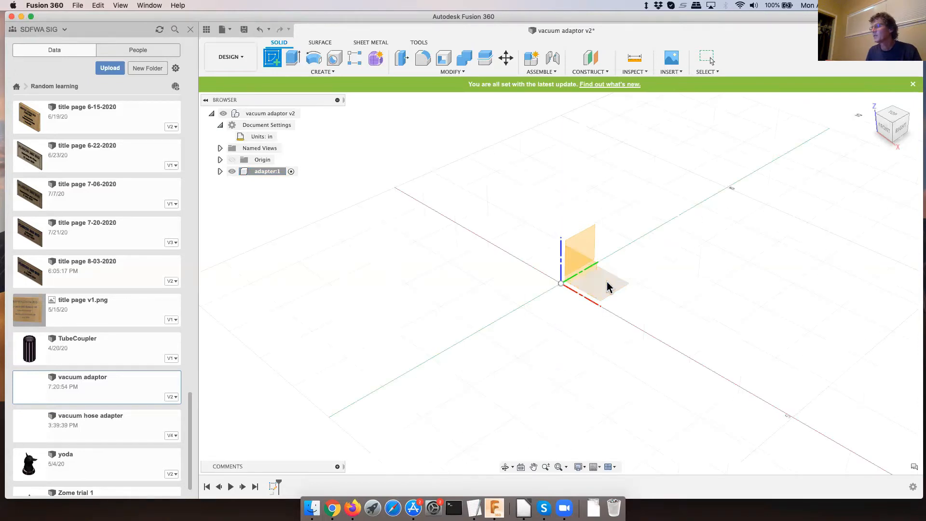
left_click(607, 287)
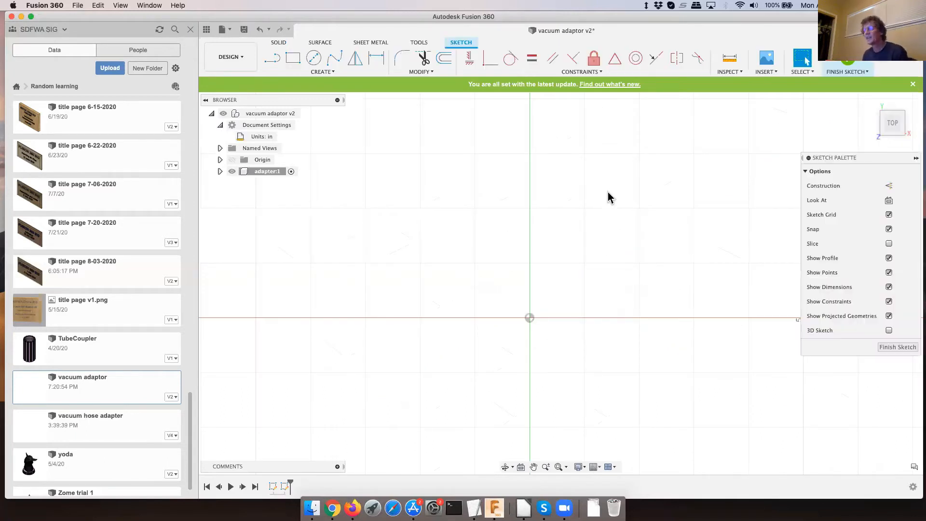
left_click(340, 60)
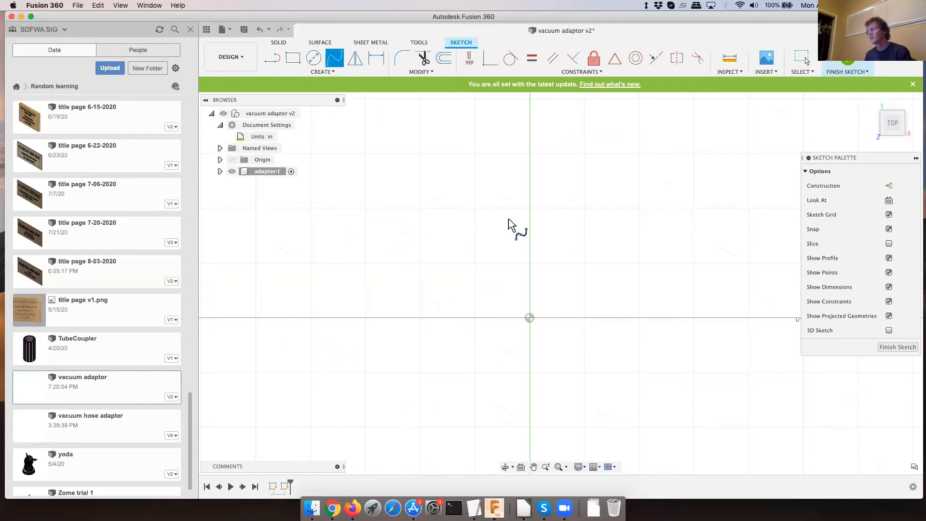
left_click(530, 317)
left_click(530, 253)
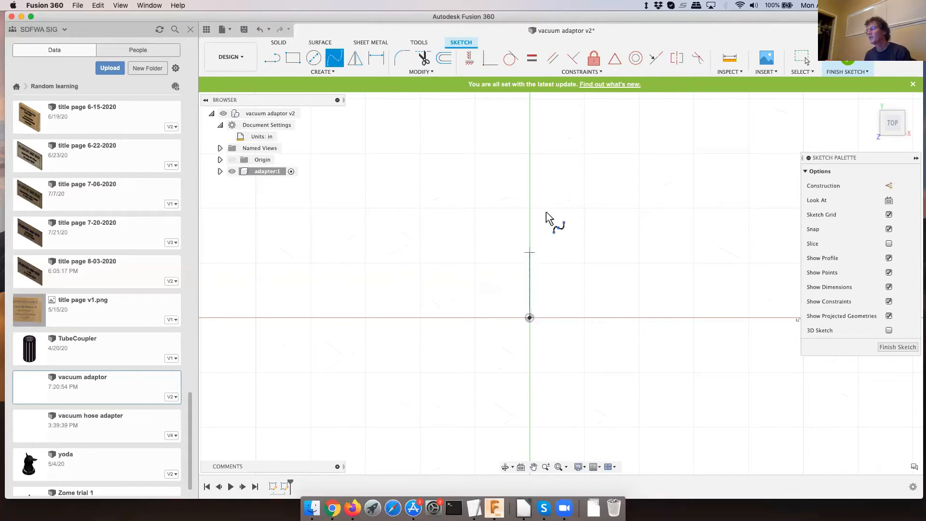
left_click(573, 188)
left_click(676, 138)
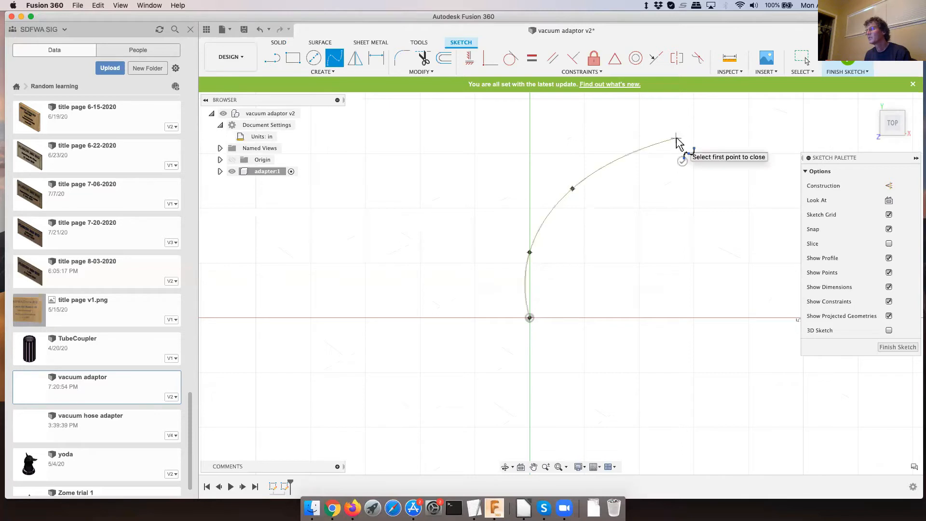
left_click(685, 161)
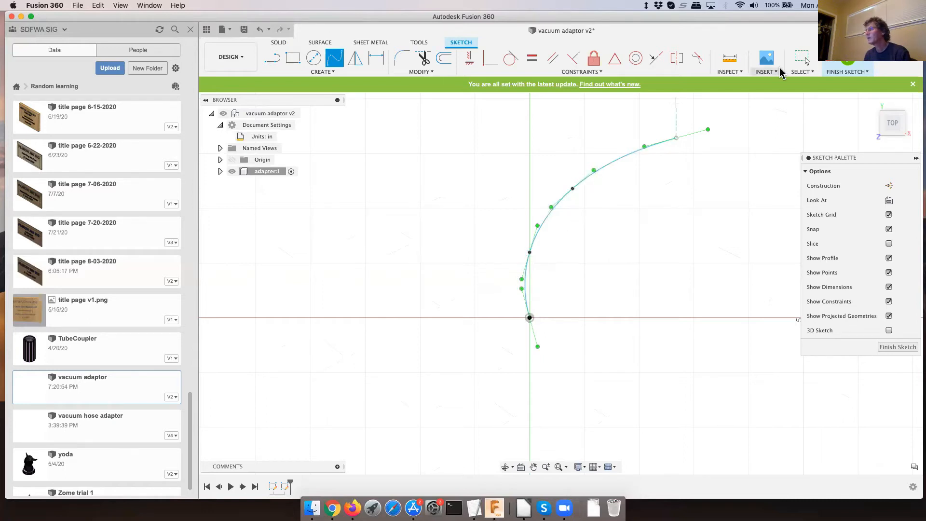
left_click(789, 73)
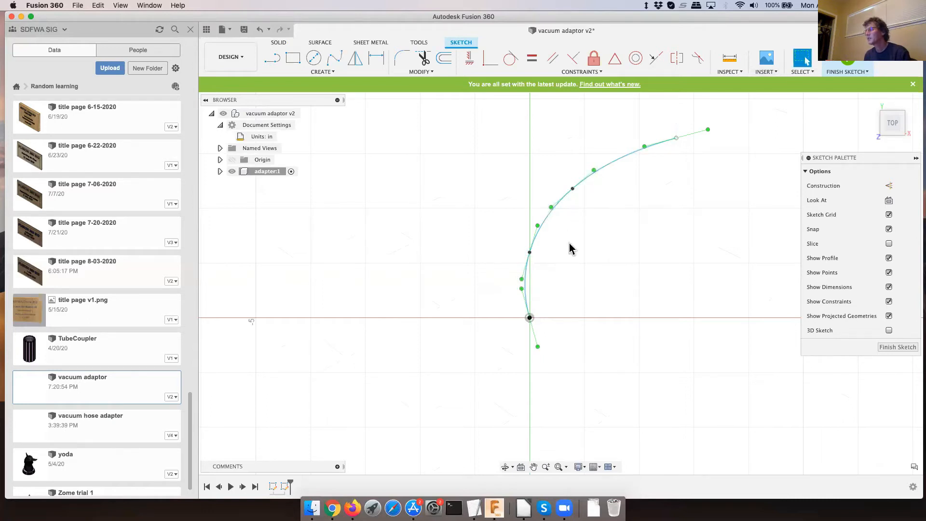
- Move the spline's second fit point to about X 0.24, Y 1.39 in and constrain the tangent handle at the origin to vertical
left_click(529, 253)
left_click_drag(541, 244, 543, 241)
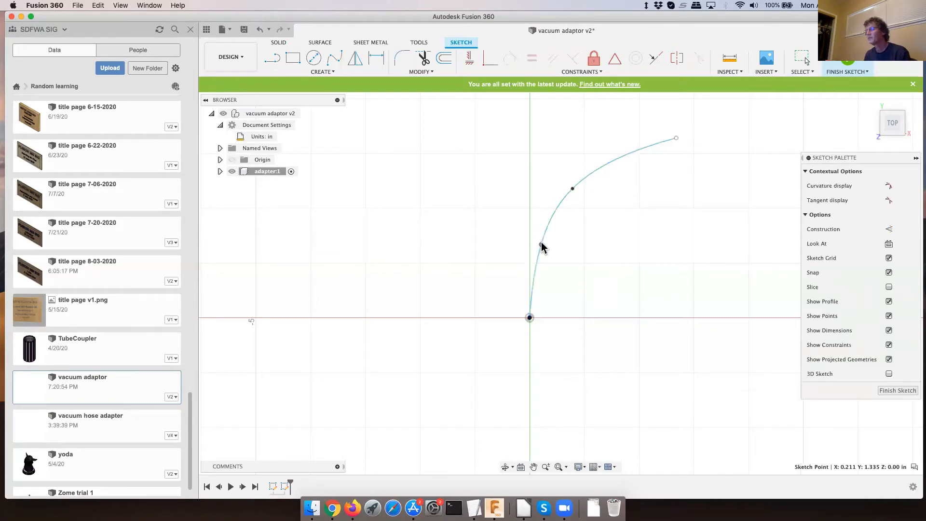
left_click(625, 161)
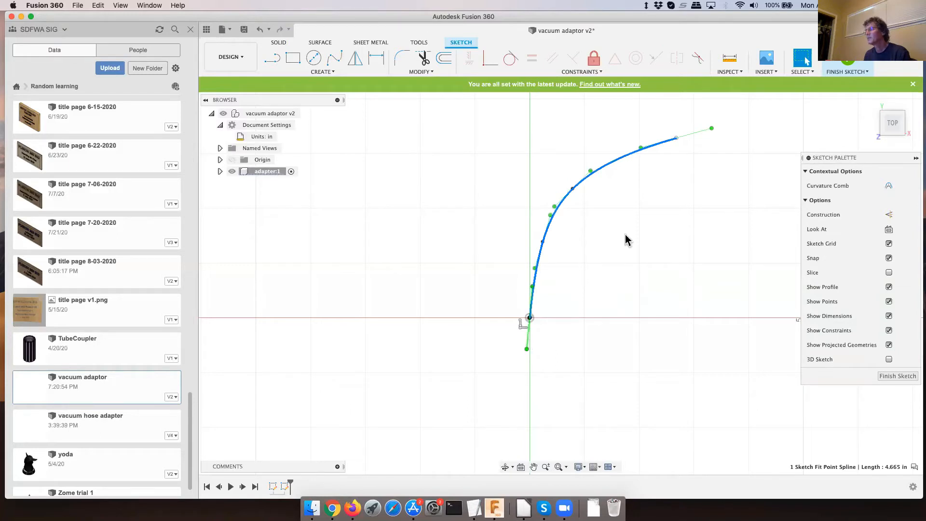
left_click(468, 60)
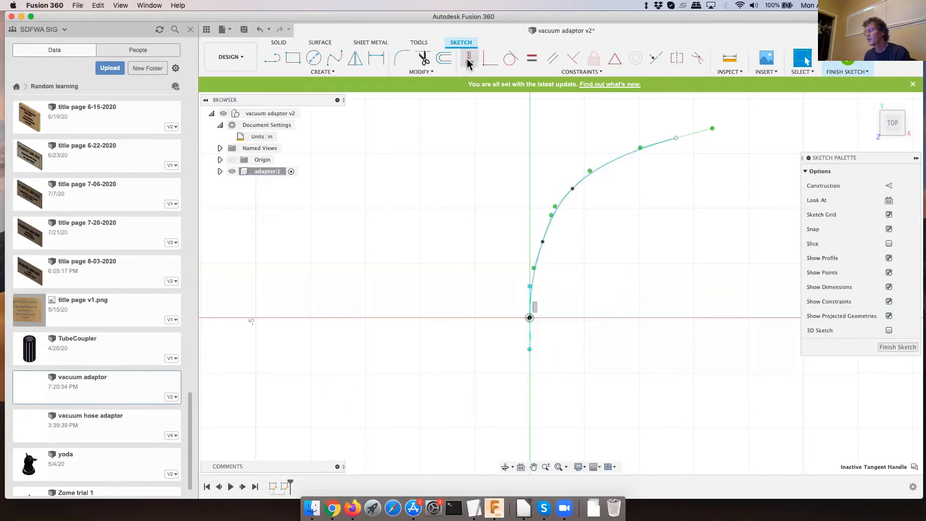
left_click(468, 61)
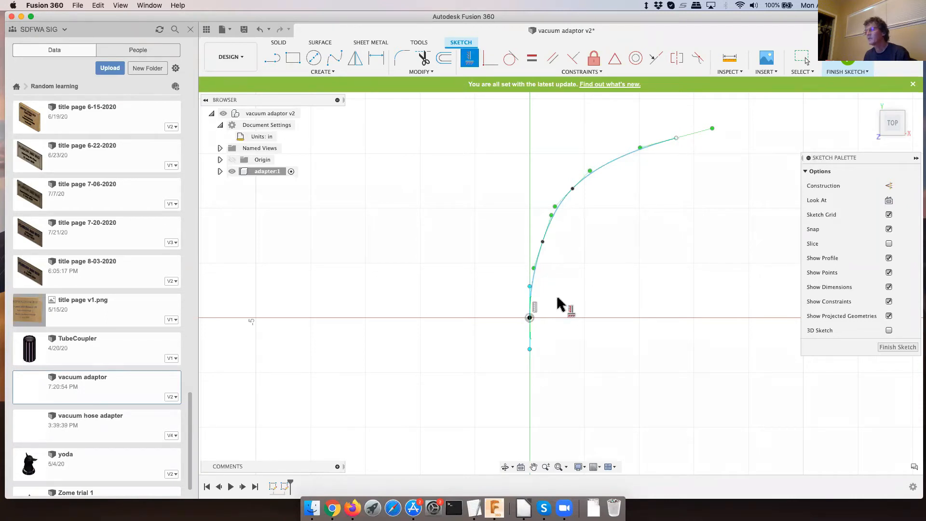
scroll(479, 311, "down", 3)
scroll(475, 306, "down", 2)
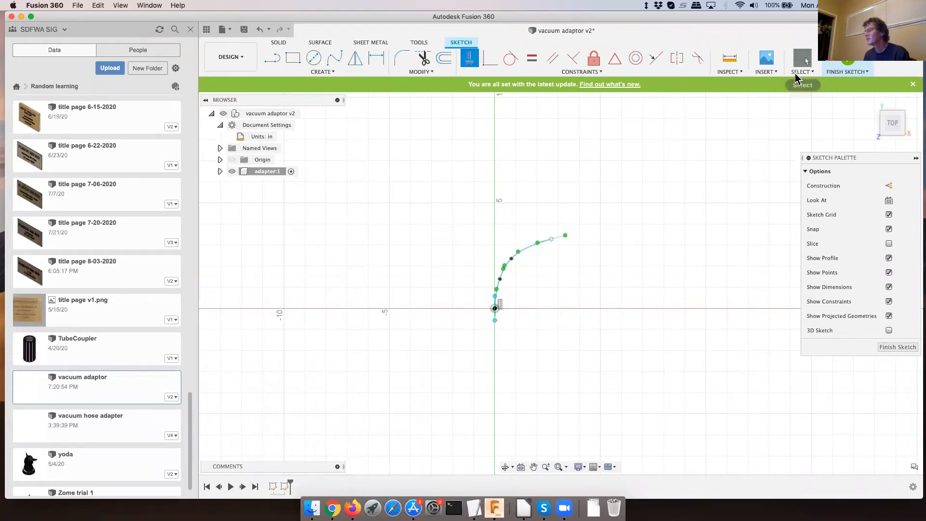
key("Escape")
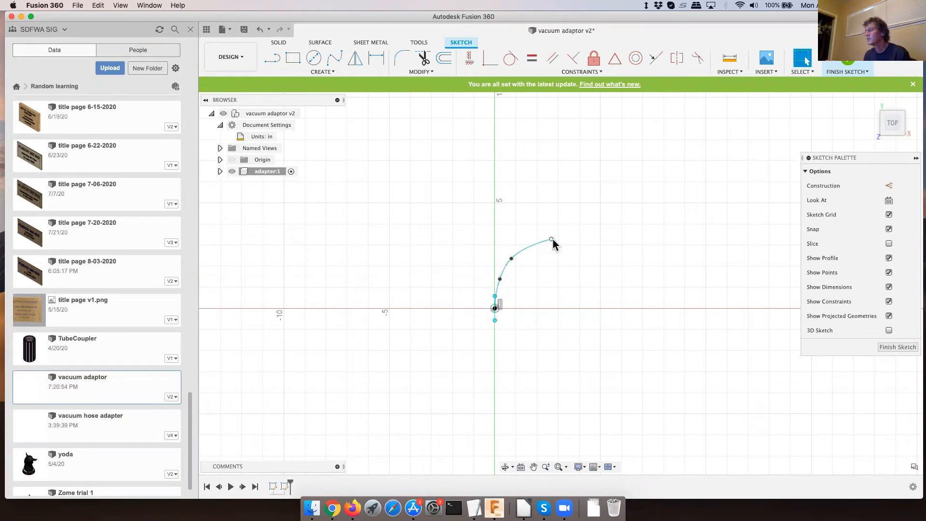
- Enlarge the spline by moving its end point to about (8.6, 8.0) in, third point to (3.5, 5.5) and second point to (1.8, 3.75)
left_click_drag(552, 240, 617, 195)
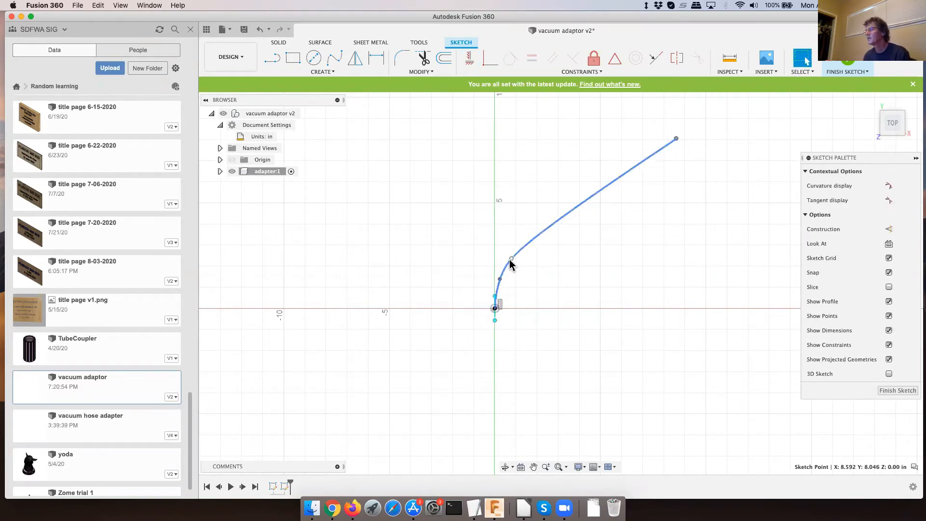
left_click_drag(511, 259, 574, 191)
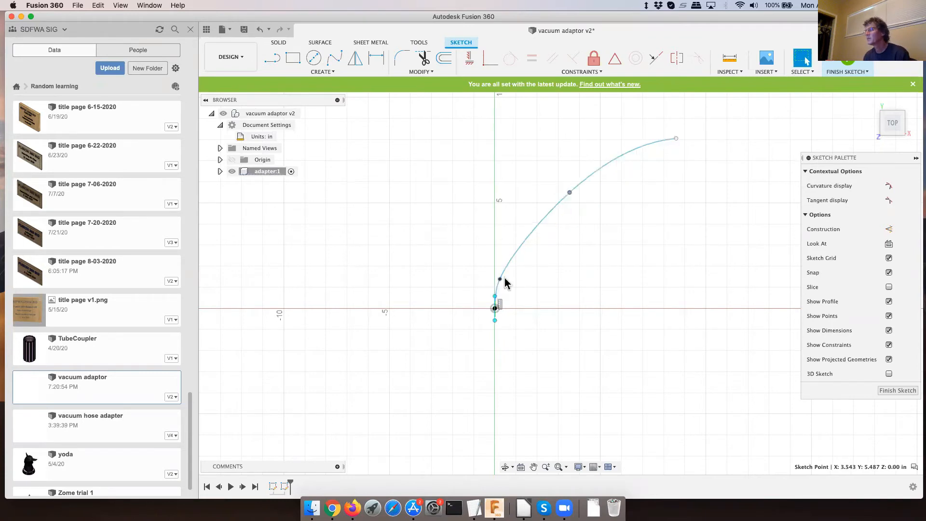
left_click_drag(520, 245, 532, 228)
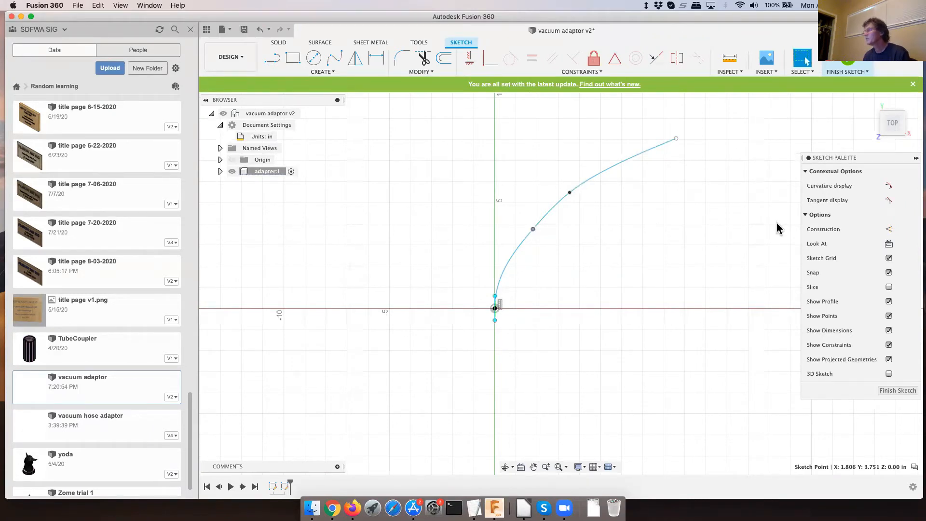
- Draw a line about 1.68 in long from the spline's far end, sloping down at about 67.6 degrees, and finish the sketch
left_click(271, 59)
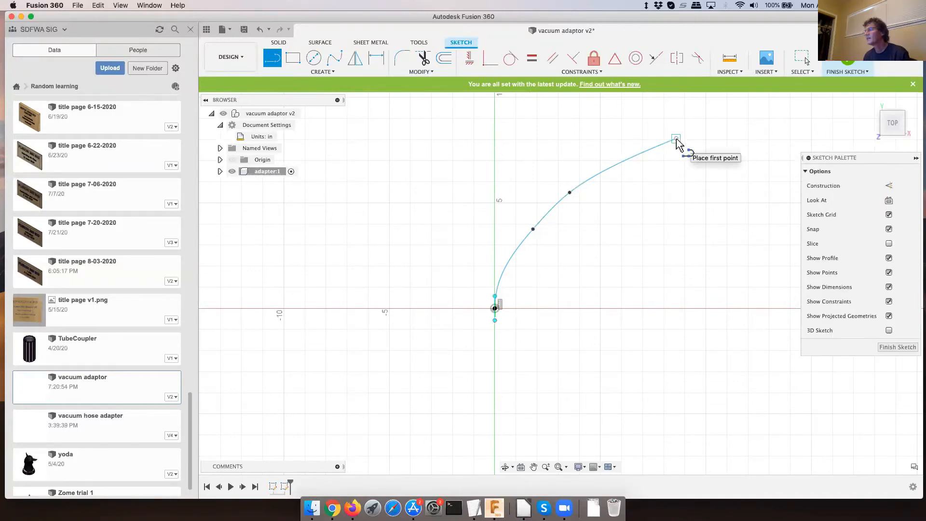
left_click(691, 158)
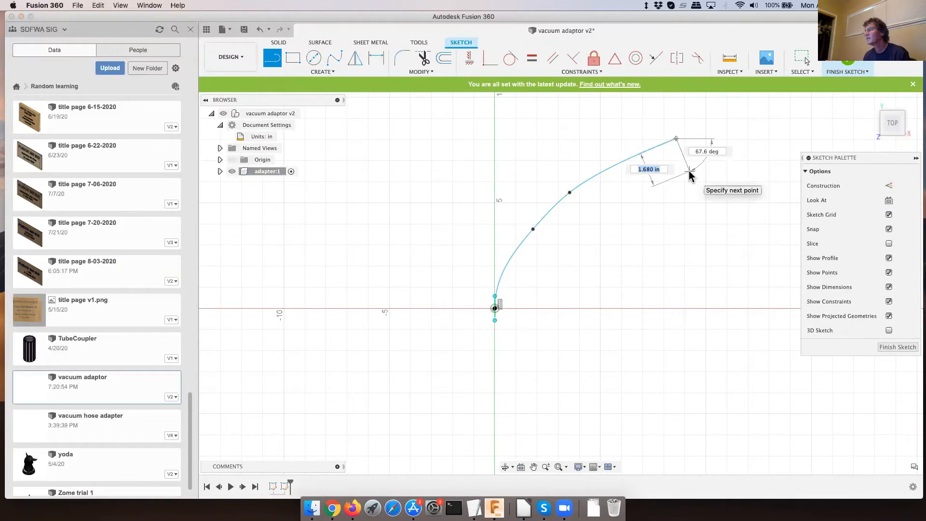
left_click(690, 174)
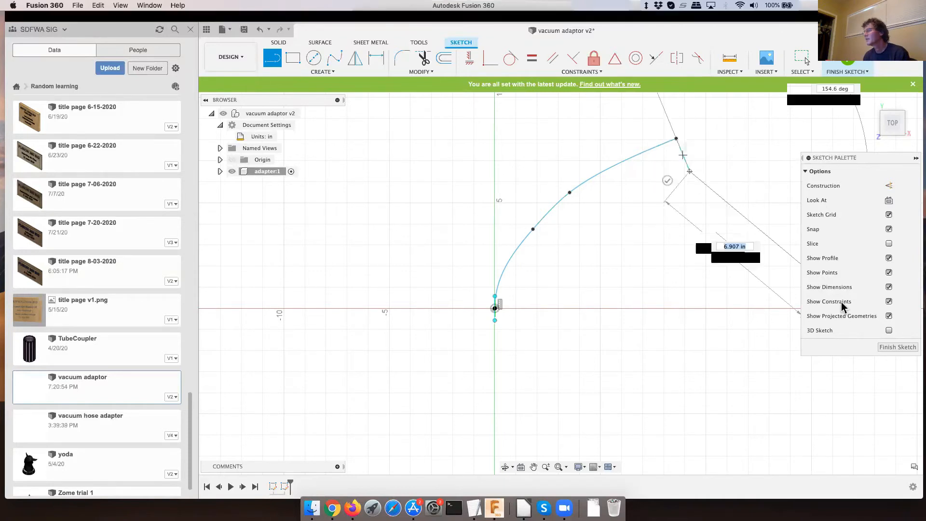
left_click(896, 346)
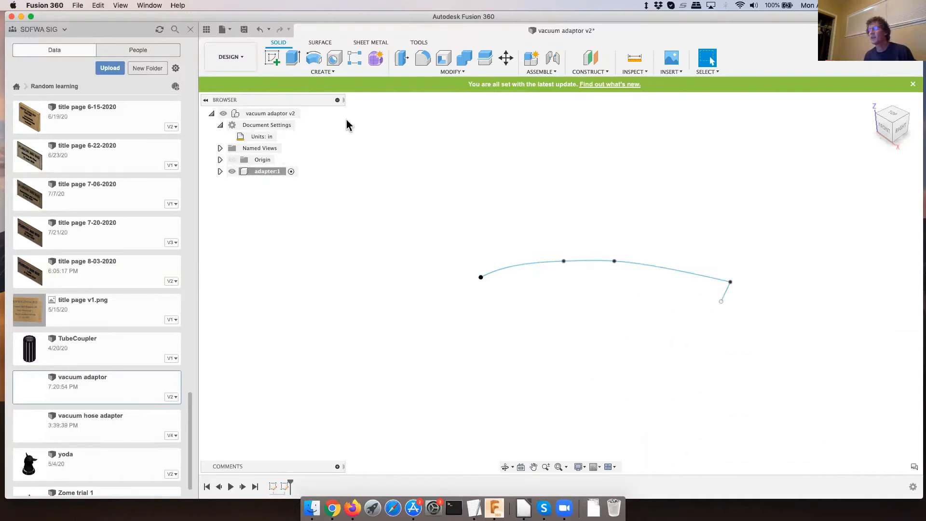
- Create a construction plane along the spline path at proportional distance 0.00, at the path's start
left_click(595, 74)
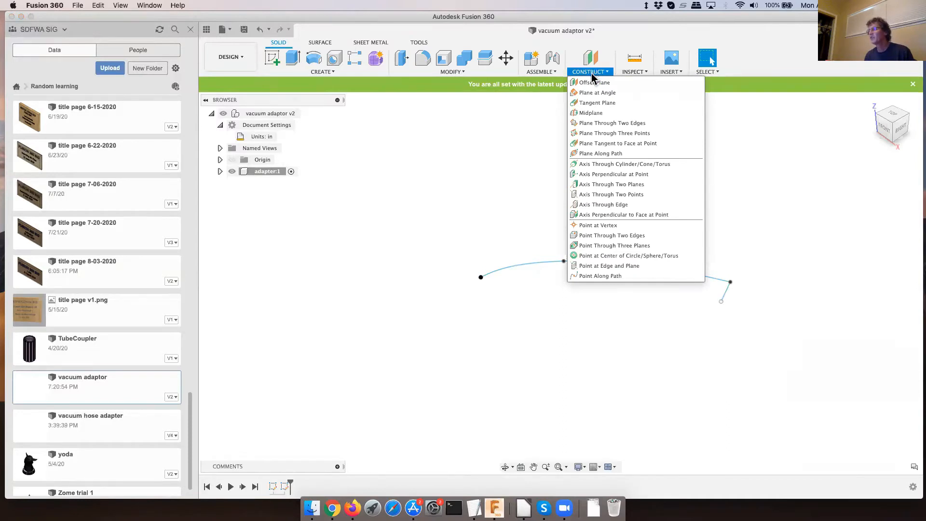
left_click(602, 155)
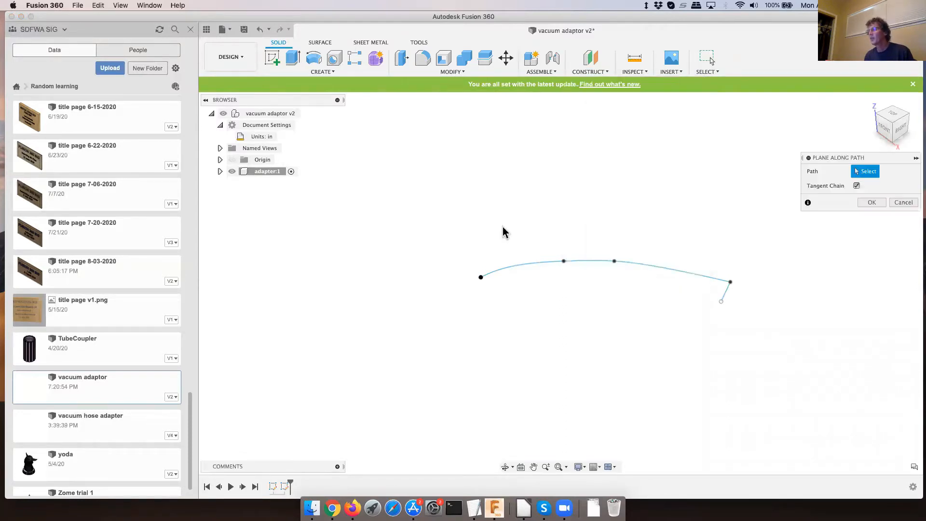
left_click(508, 265)
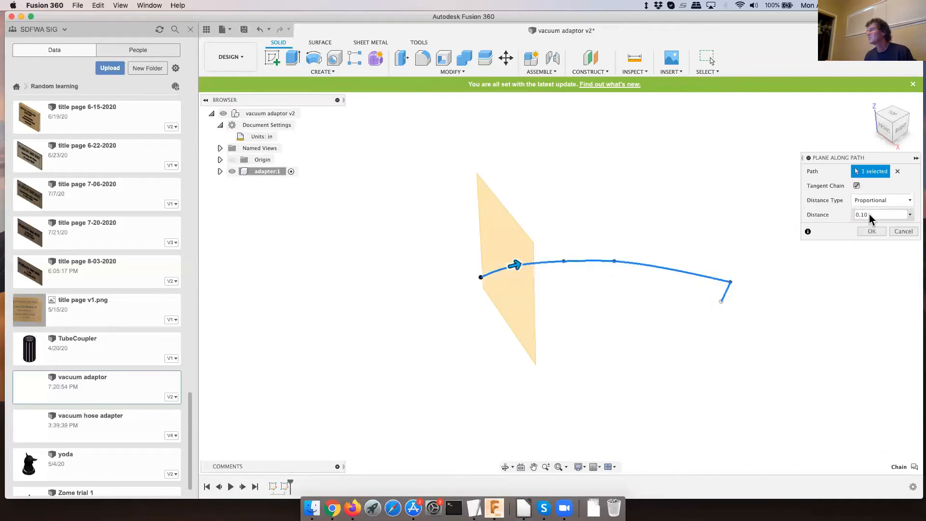
left_click(910, 215)
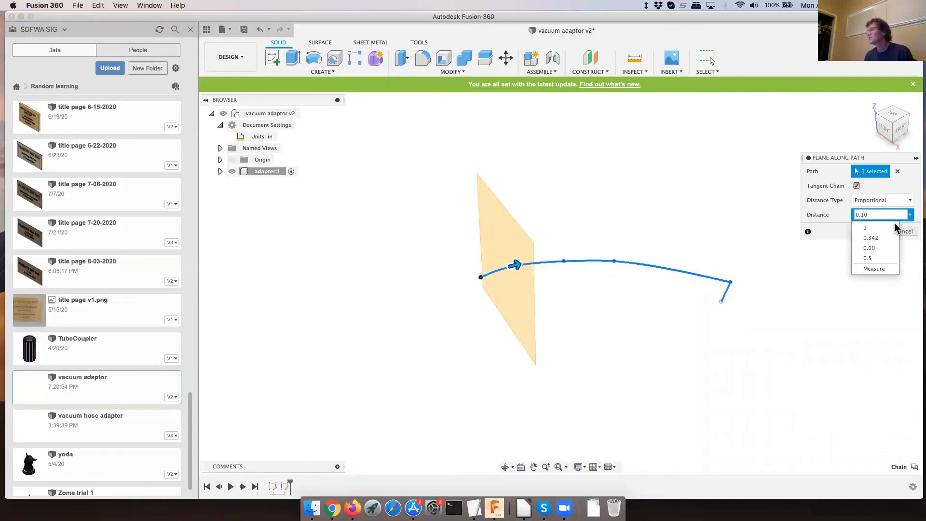
left_click(871, 247)
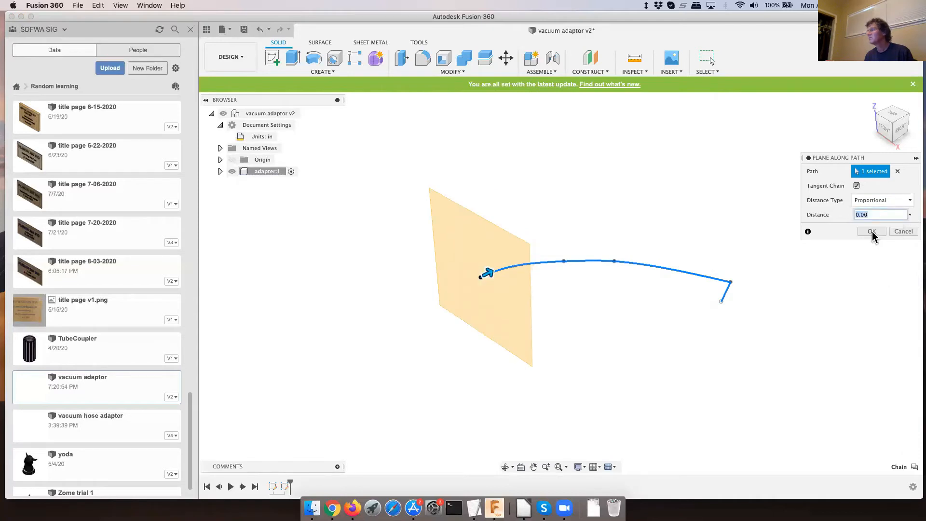
left_click(872, 232)
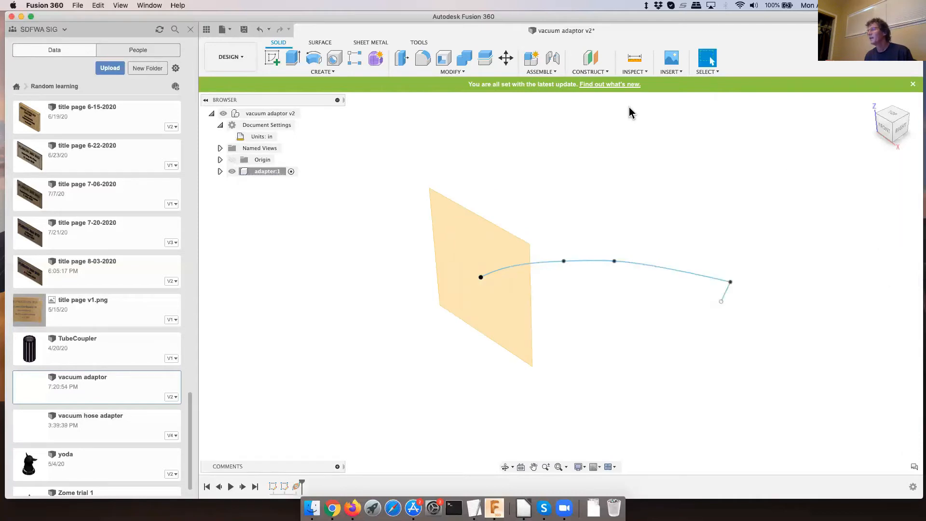
- Create a second construction plane along the spline path at proportional distance 0.5
left_click(588, 72)
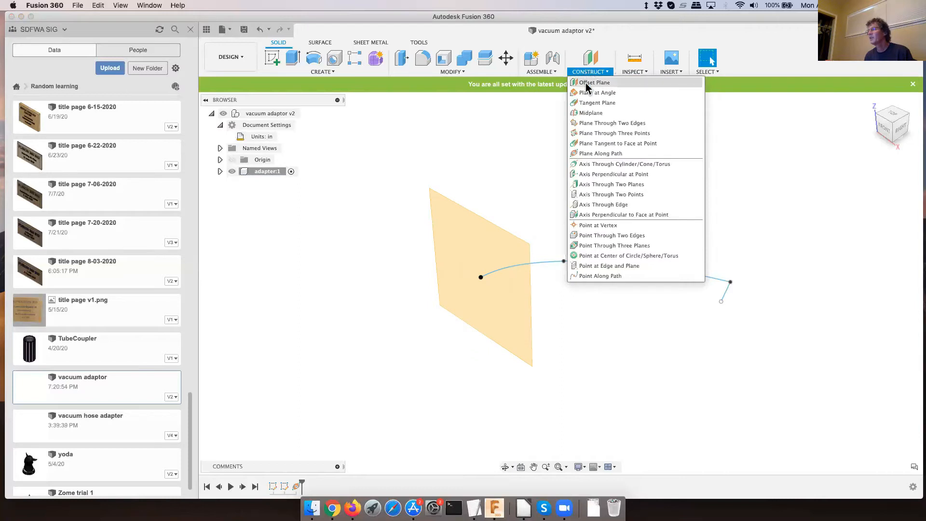
left_click(600, 153)
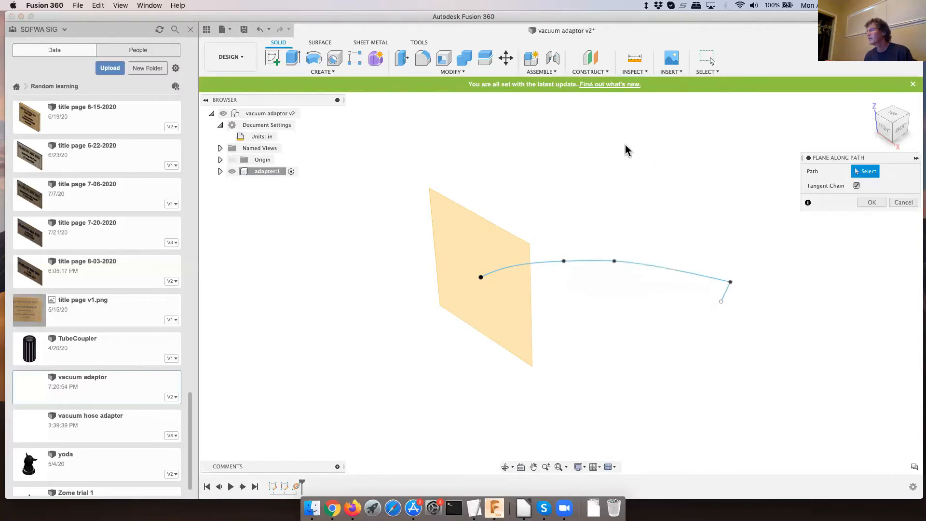
left_click(604, 260)
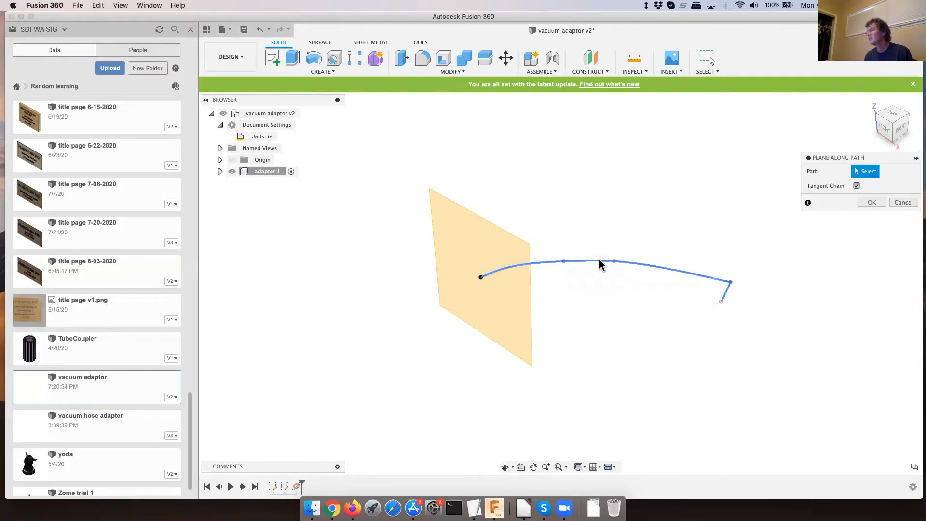
left_click(877, 215)
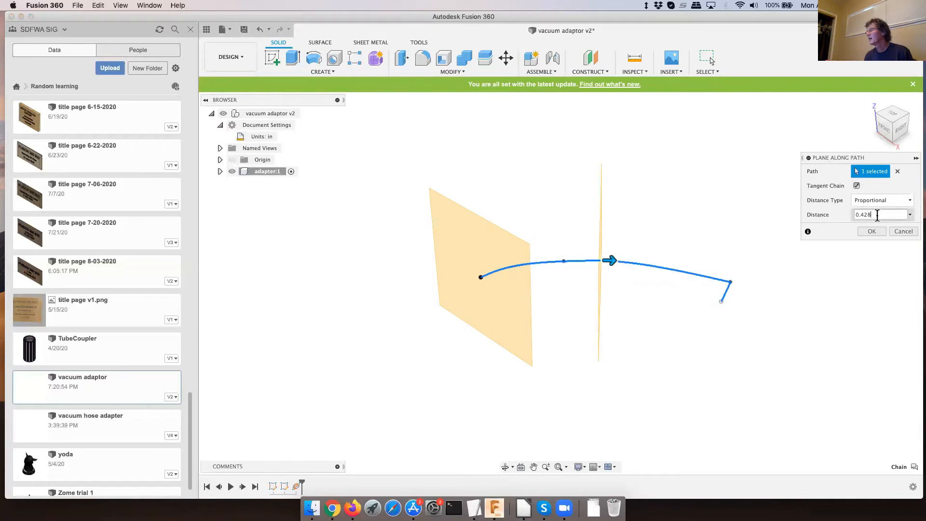
left_click_drag(855, 216, 850, 220)
type("0.5")
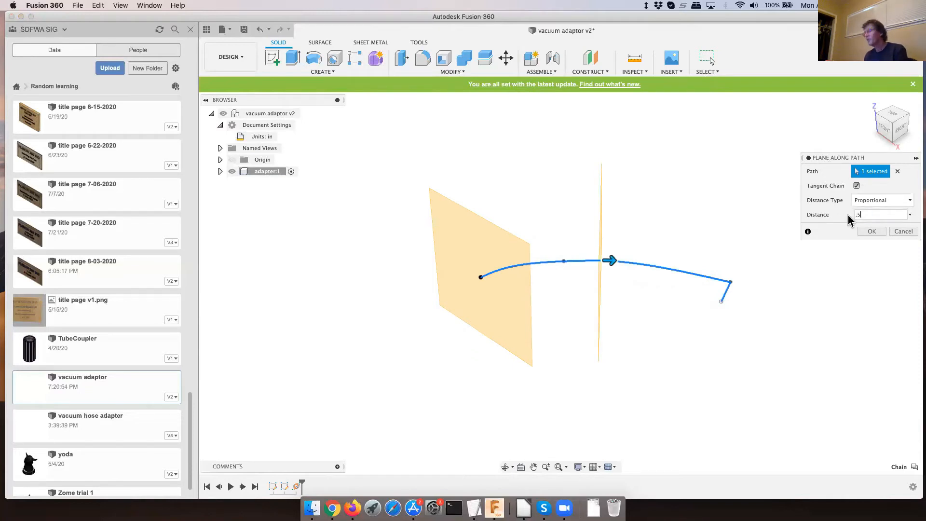
key("Return")
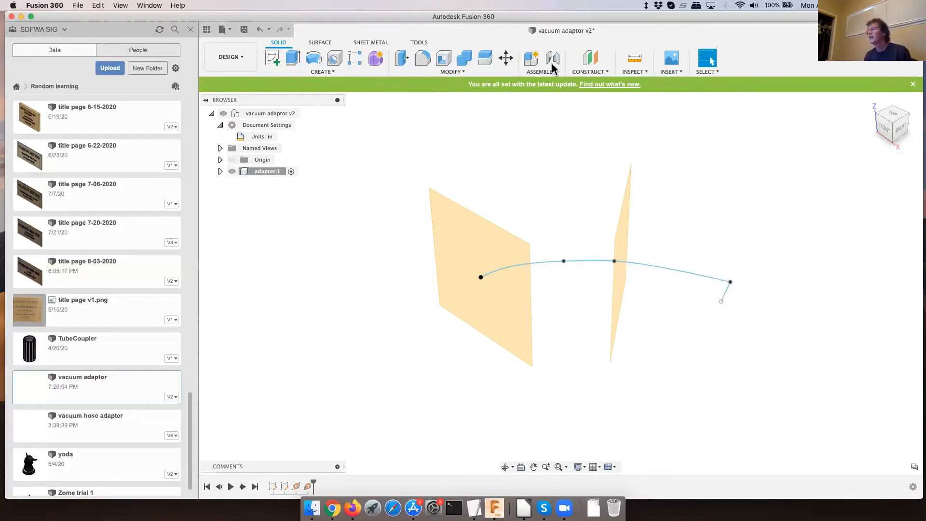
- Create a plane at an angle of -75 degrees through the short line at the spline's far end
left_click(594, 72)
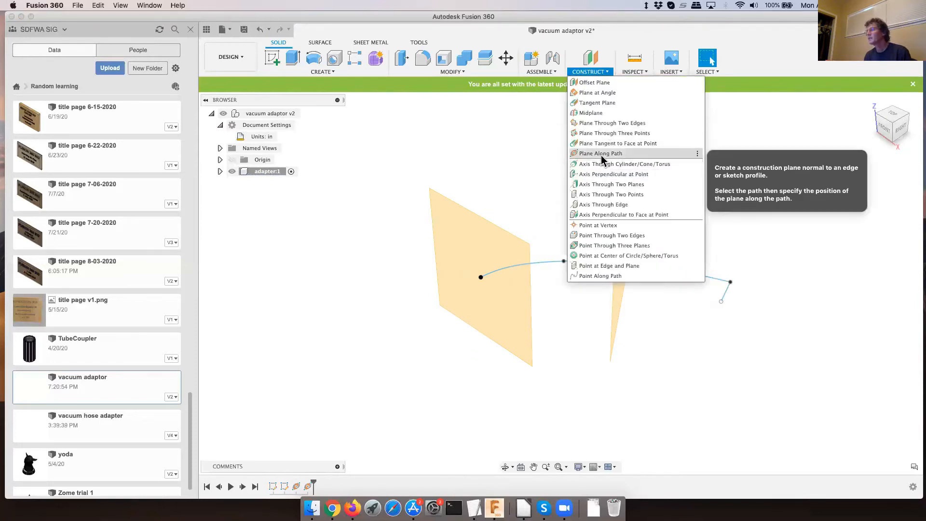
left_click(597, 92)
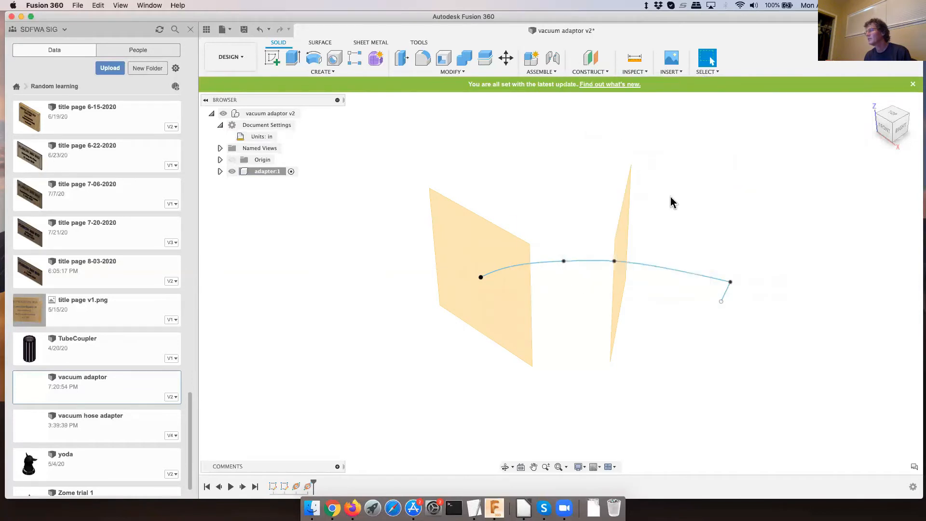
left_click(727, 297)
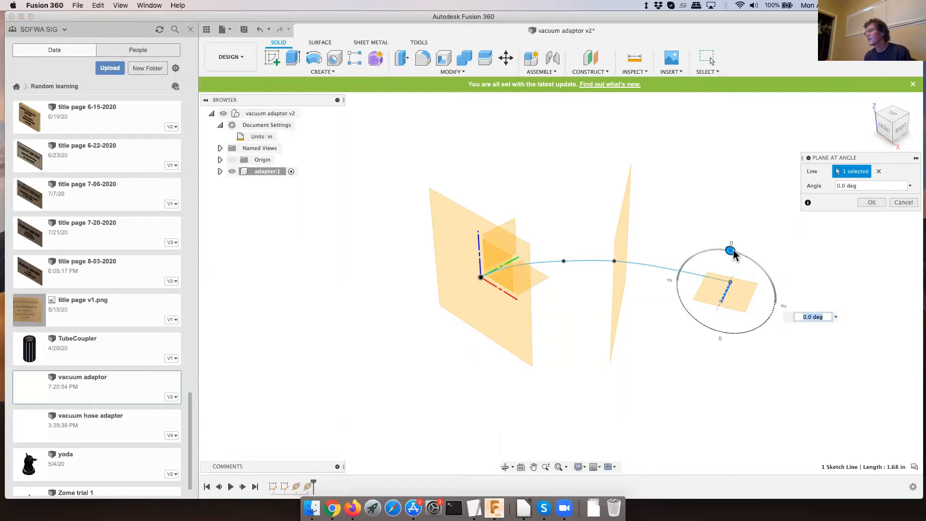
left_click_drag(732, 251, 767, 295)
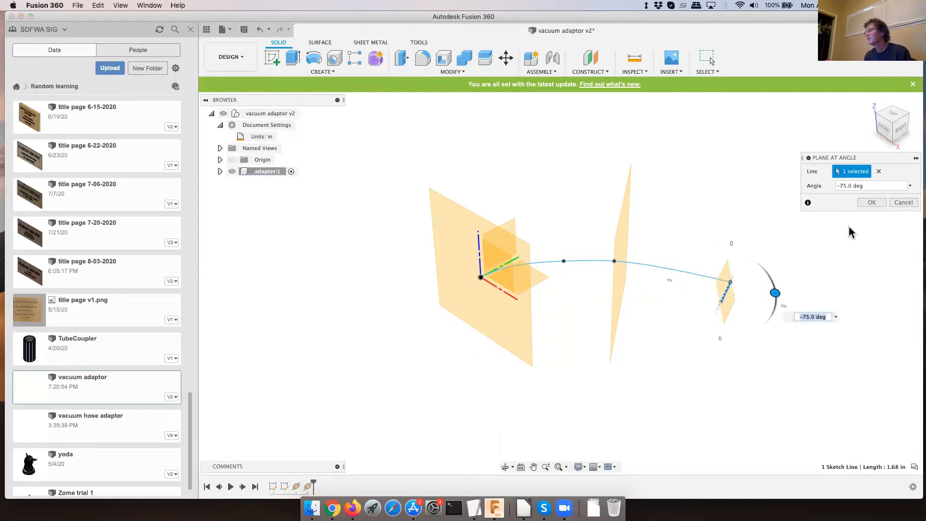
left_click(872, 203)
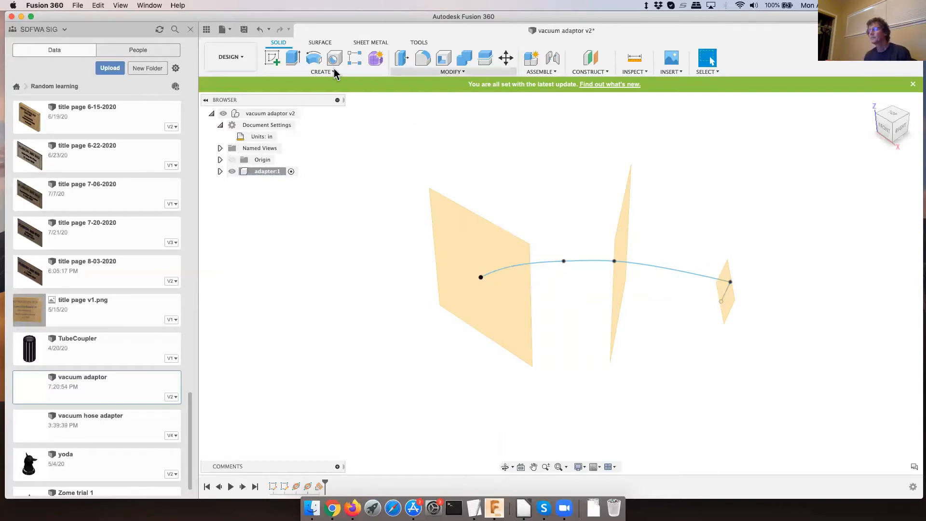
- Sketch a circle centred on the origin with diameter largeD on the plane at the path's start, and finish the sketch
left_click(272, 57)
left_click(453, 231)
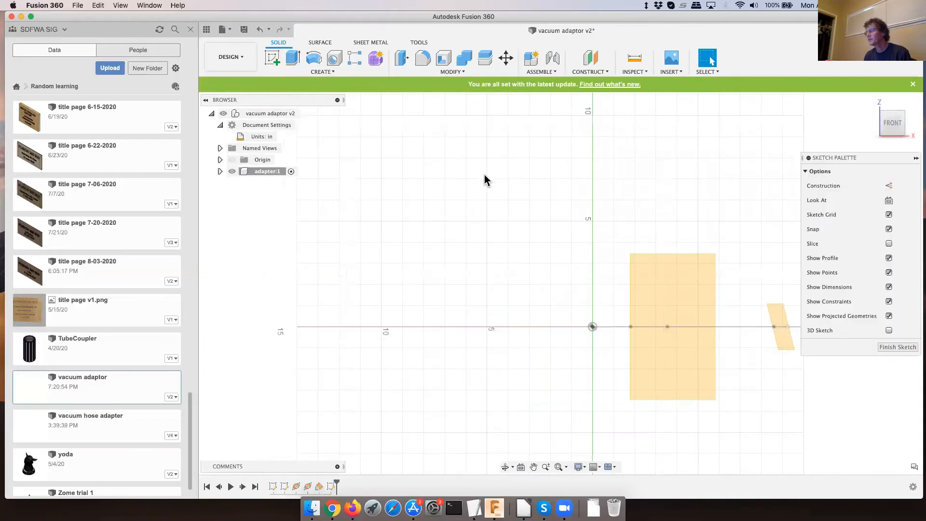
key("c")
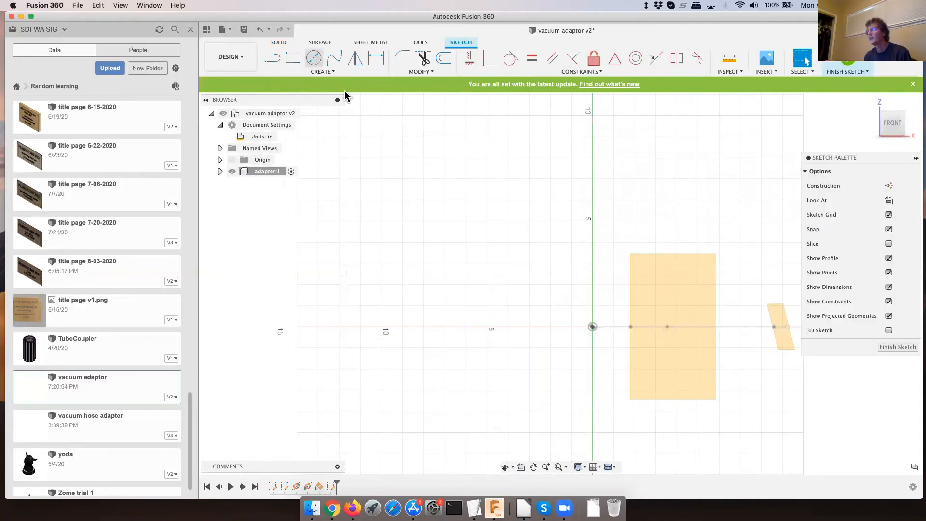
left_click(592, 327)
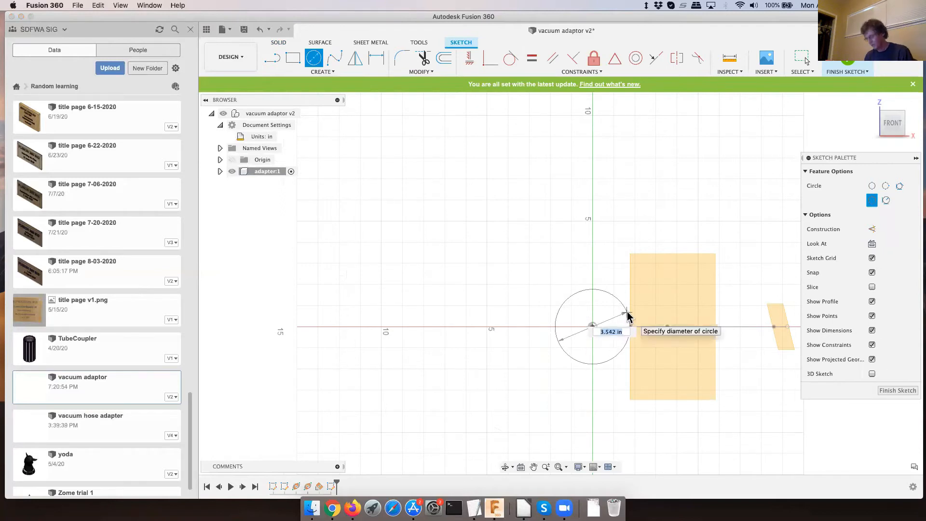
type("l")
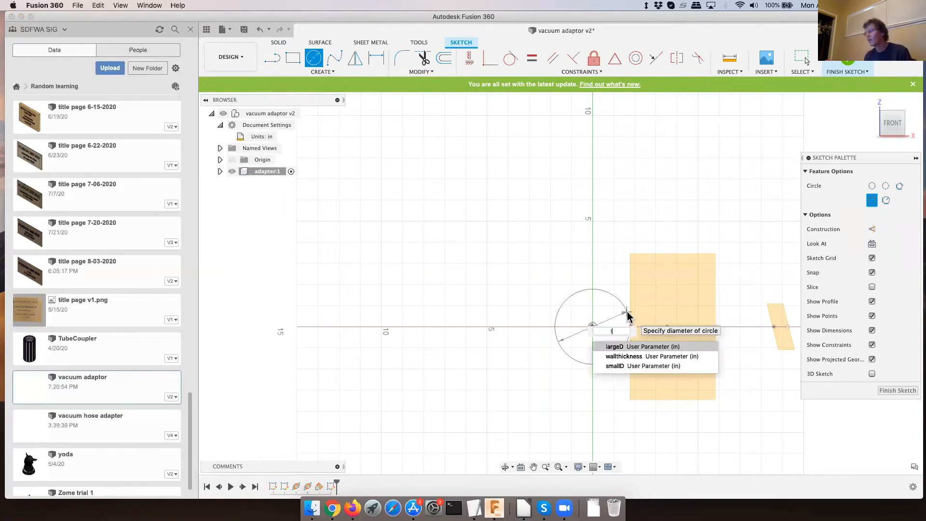
left_click(624, 348)
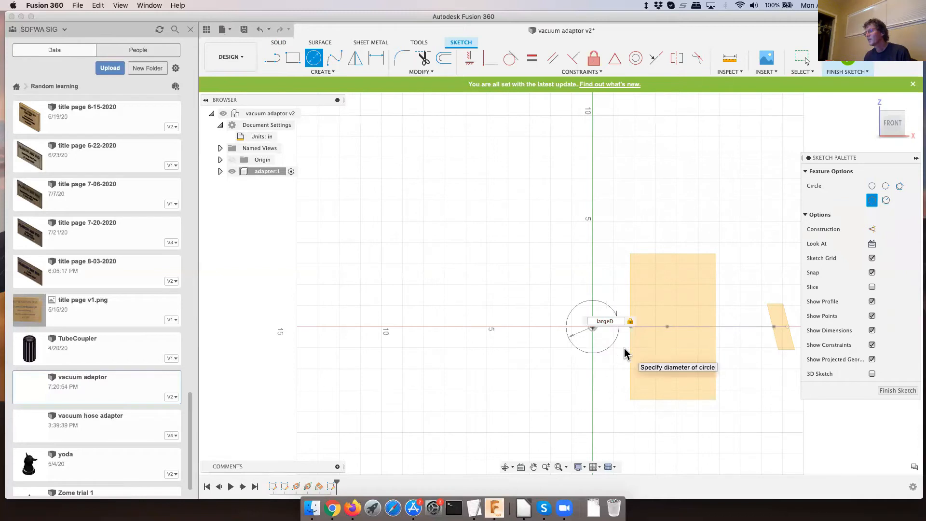
key("Return")
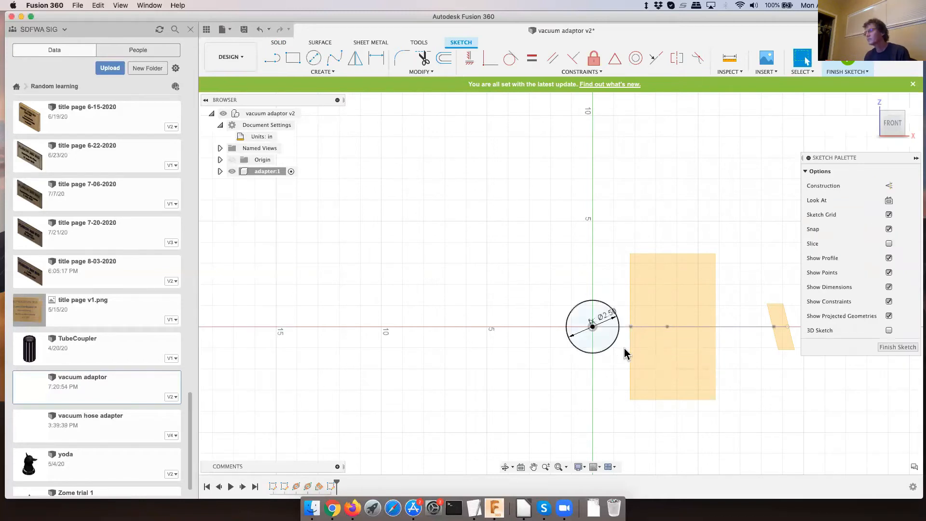
scroll(513, 246, "down", 3)
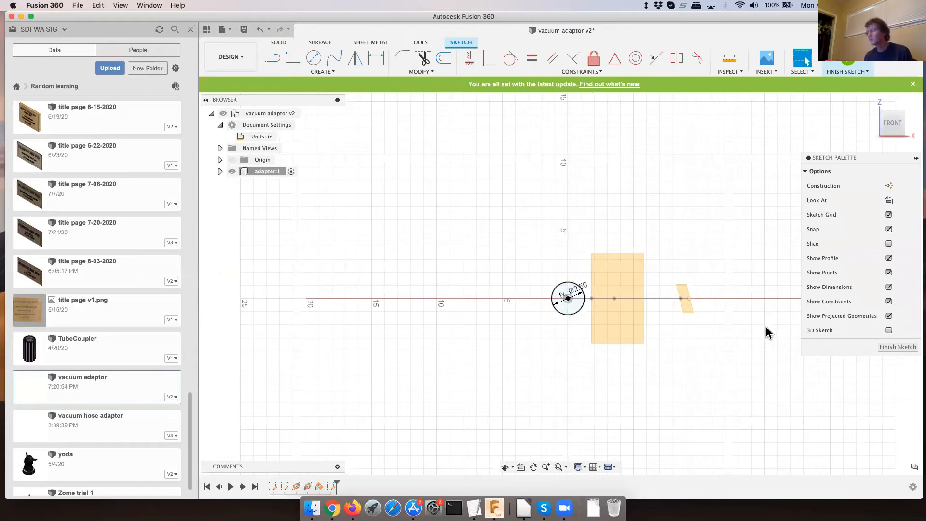
mouse_move(734, 322)
middle_mouse_down("shift")
mouse_move(734, 314)
mouse_move(680, 366)
middle_mouse_up("shift")
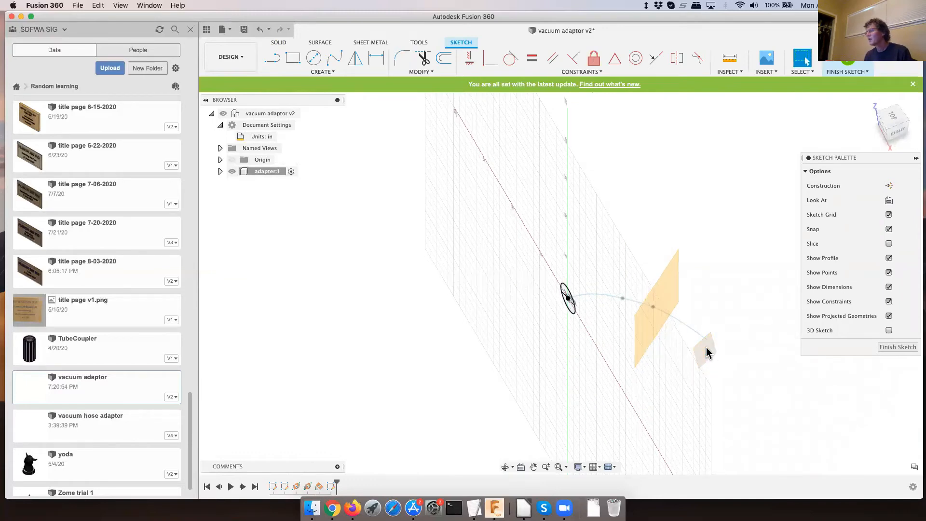
left_click(906, 349)
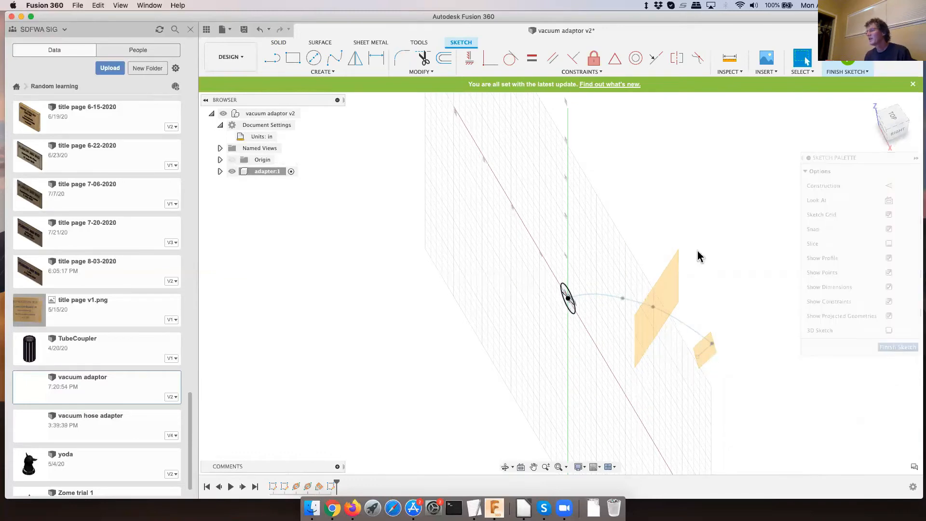
- Start a sketch on the angled end plane and draw a circle with diameter smallD centred on the spline's far end
left_click(271, 58)
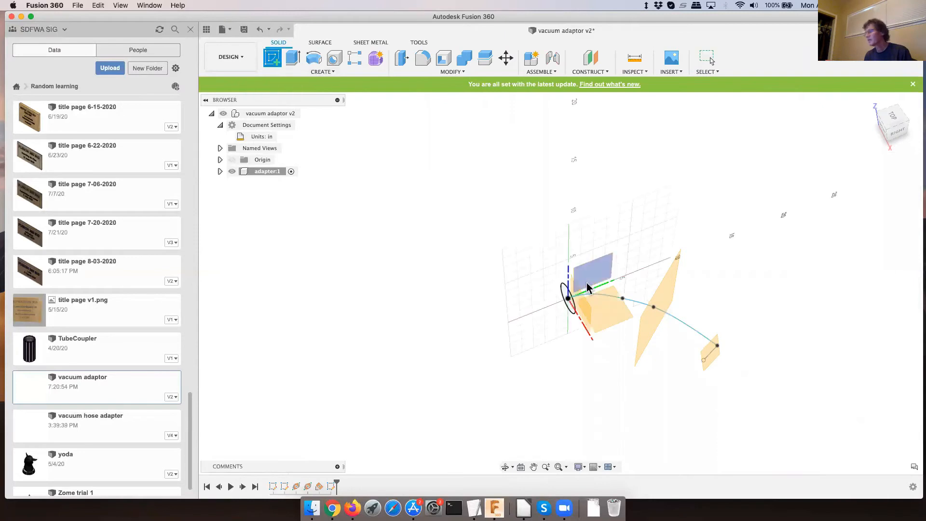
left_click(716, 358)
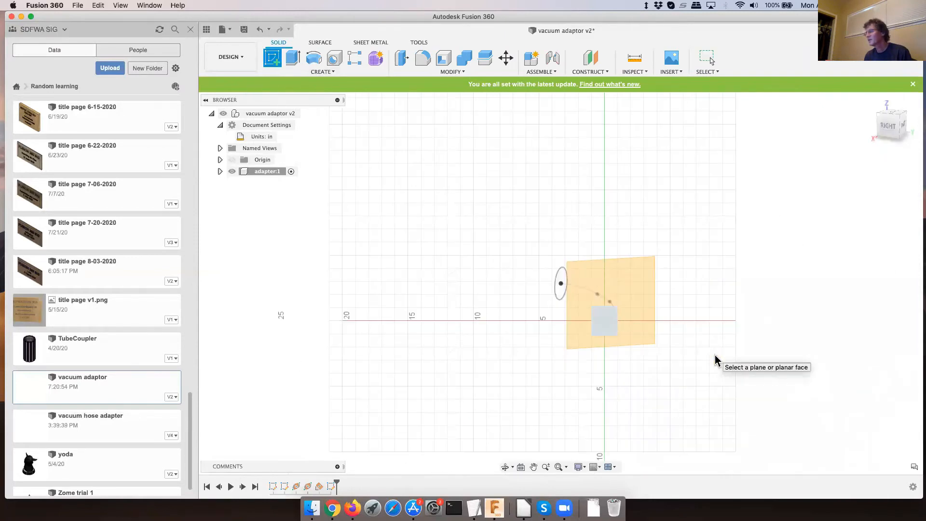
scroll(627, 326, "up", 5)
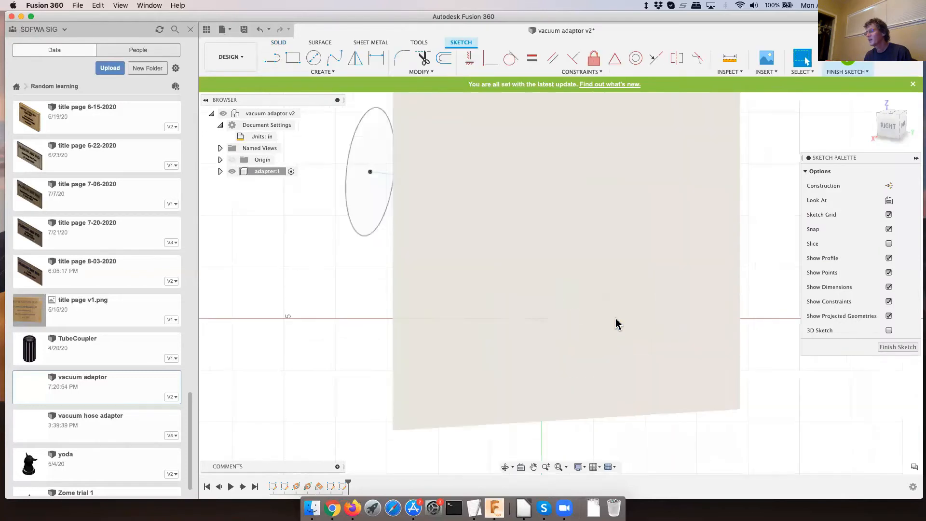
left_click(314, 58)
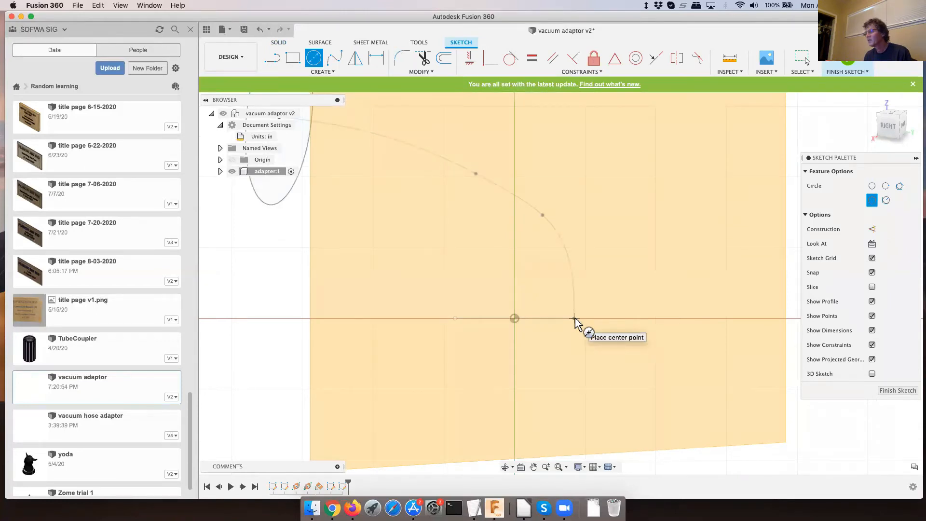
left_click(574, 319)
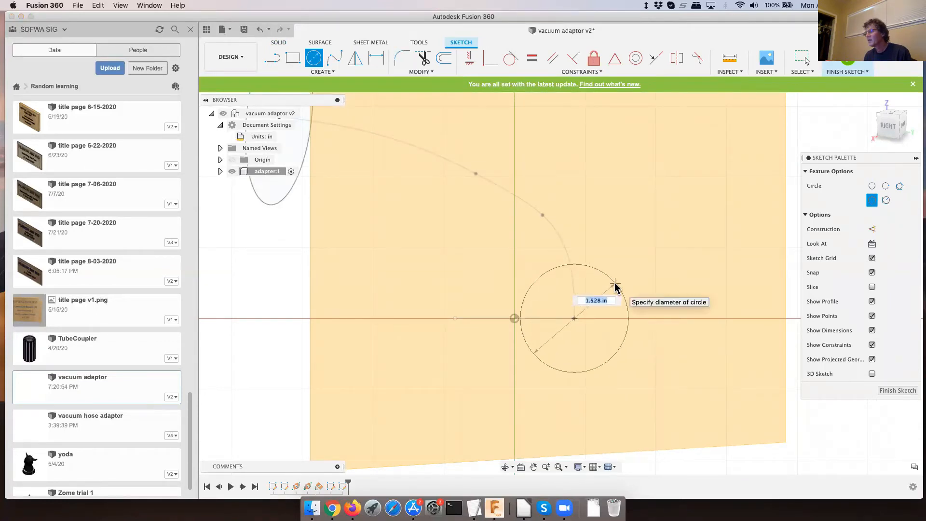
type("sm")
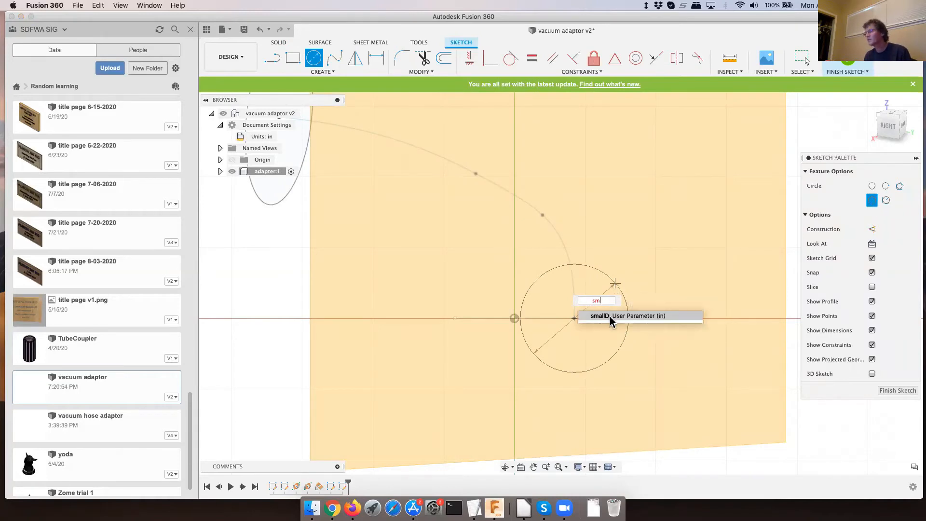
left_click(610, 316)
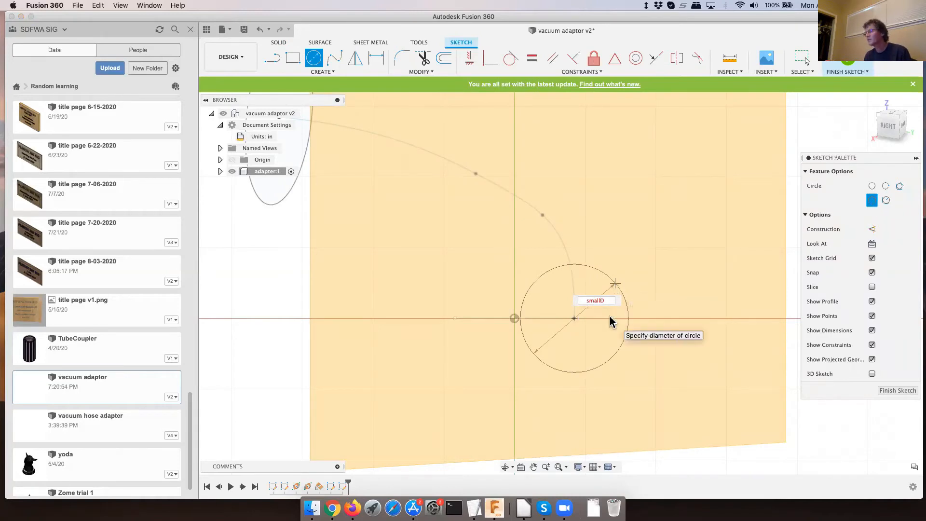
key("Tab")
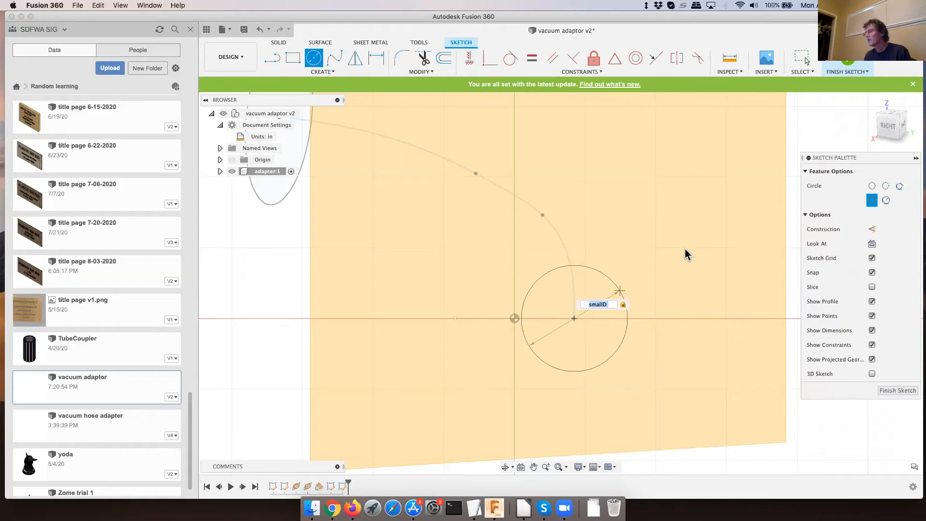
key("Return")
key("Escape")
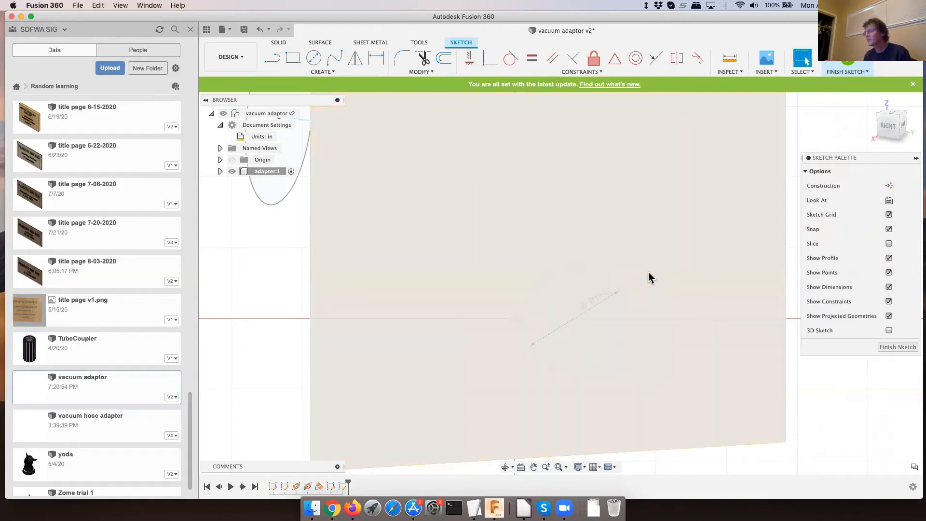
- Constrain the small circle's center coincident with the spline's far end point, and finish the sketch
left_click_drag(612, 285, 641, 289)
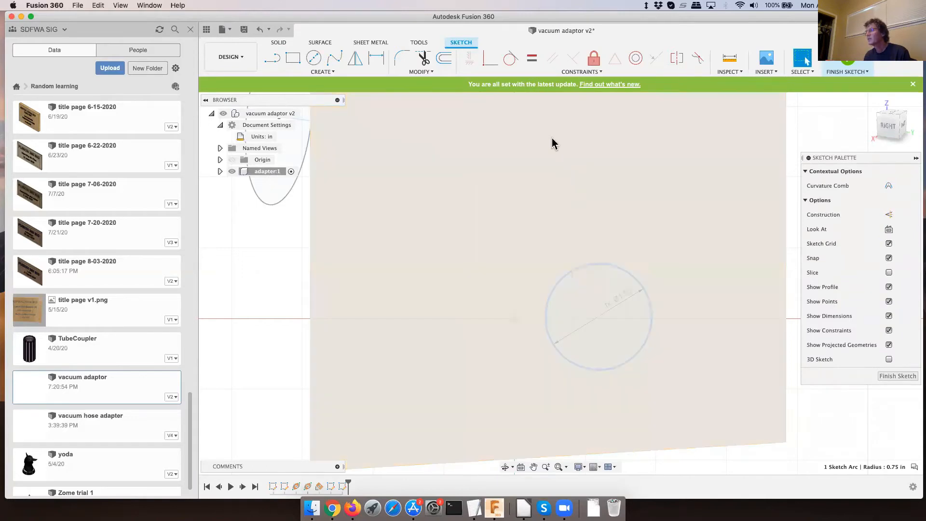
left_click(488, 68)
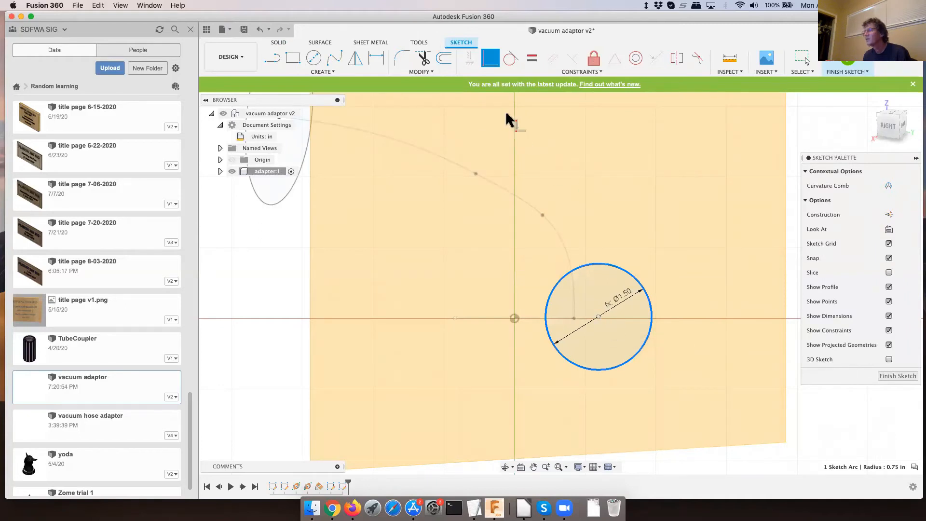
left_click(488, 69)
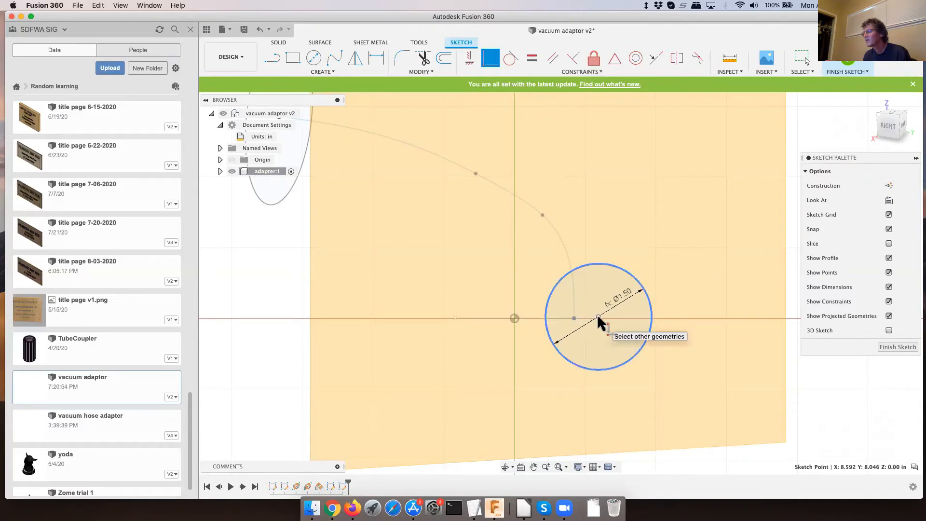
left_click(598, 318)
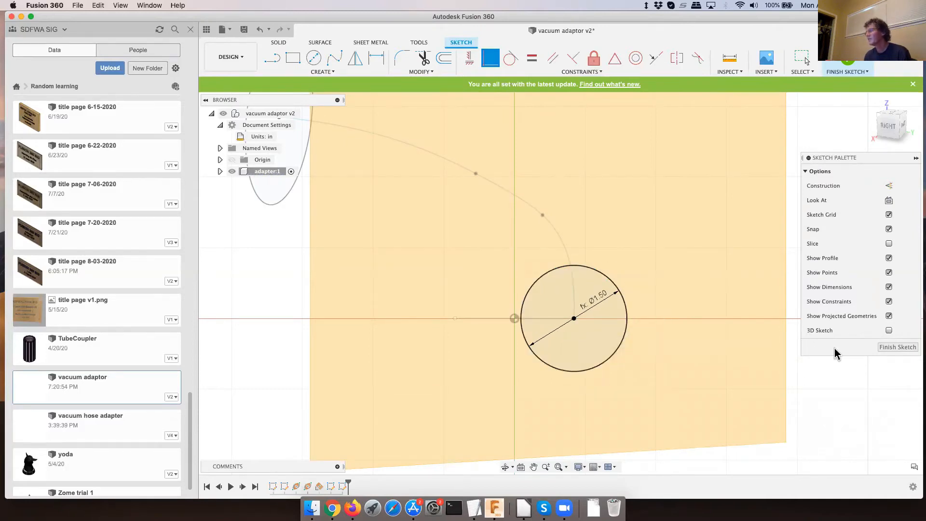
left_click(893, 348)
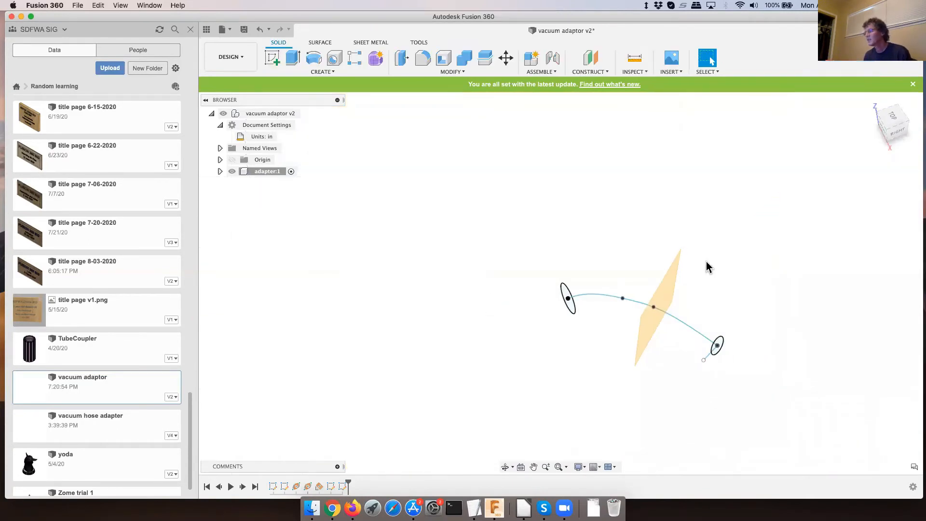
- Sketch a six-sided polygon with a radius of about 1.25 in, centered on the mid-path plane's origin, and finish the sketch
left_click(273, 58)
left_click(673, 289)
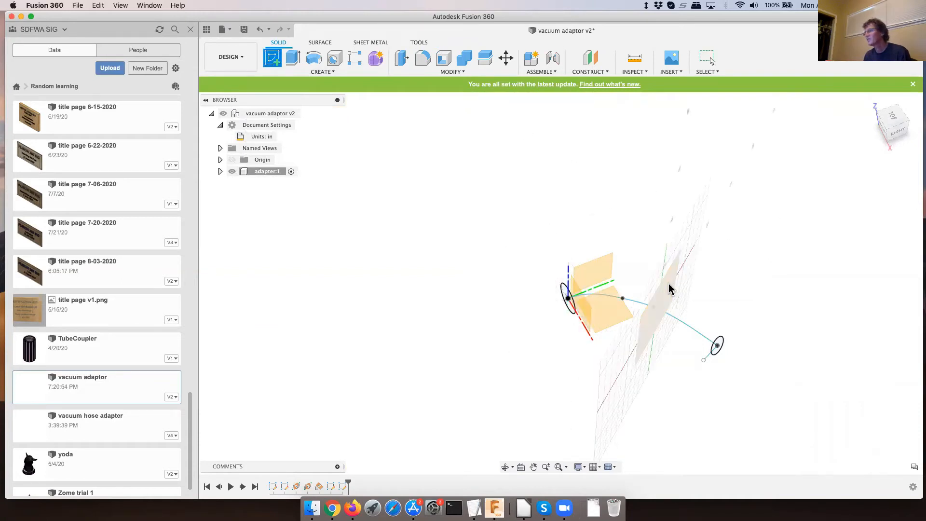
left_click(325, 72)
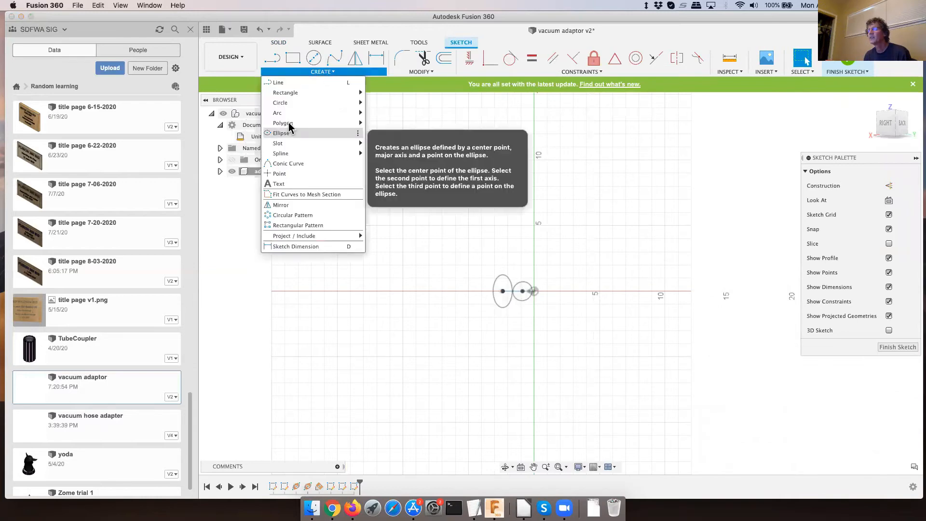
mouse_move(290, 124)
left_click(376, 123)
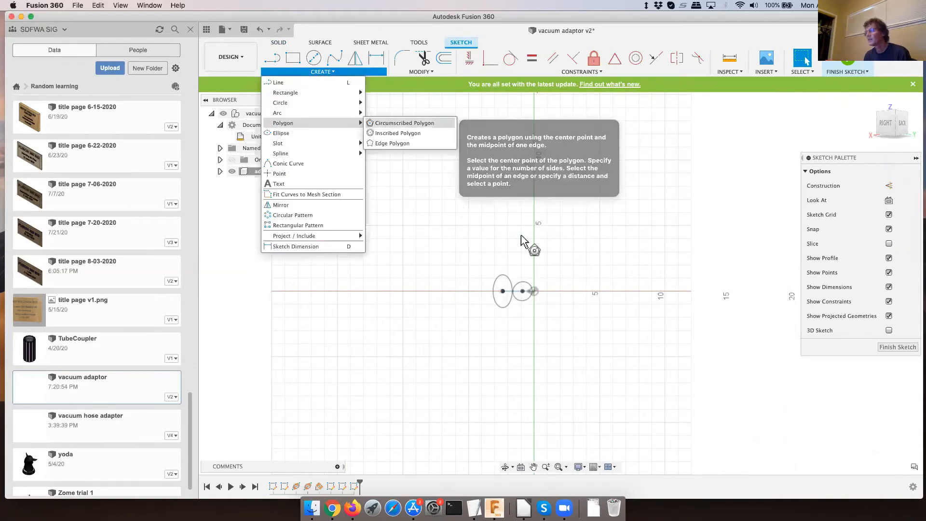
left_click(535, 292)
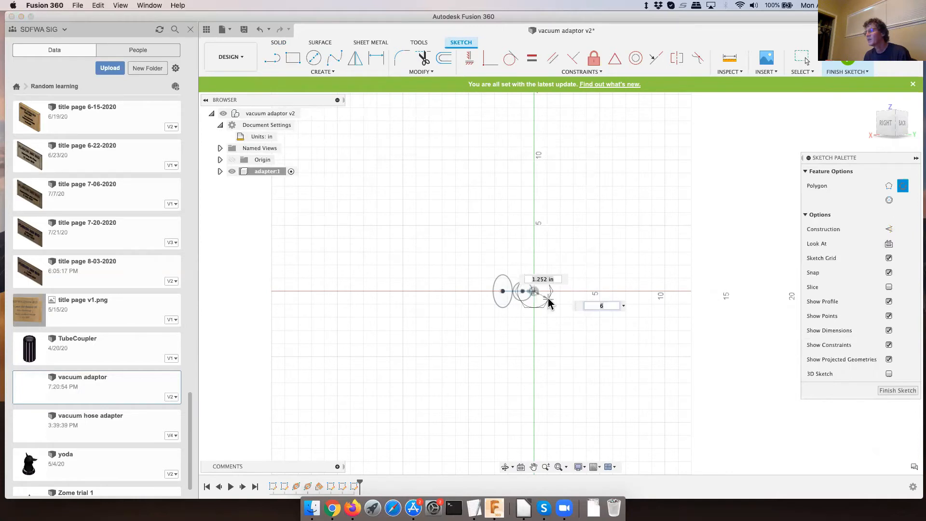
left_click(550, 301)
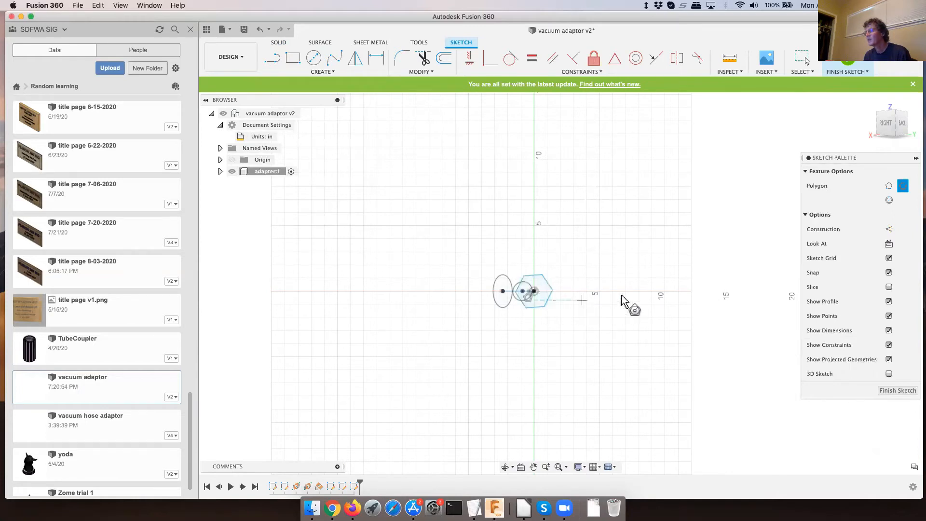
left_click(896, 391)
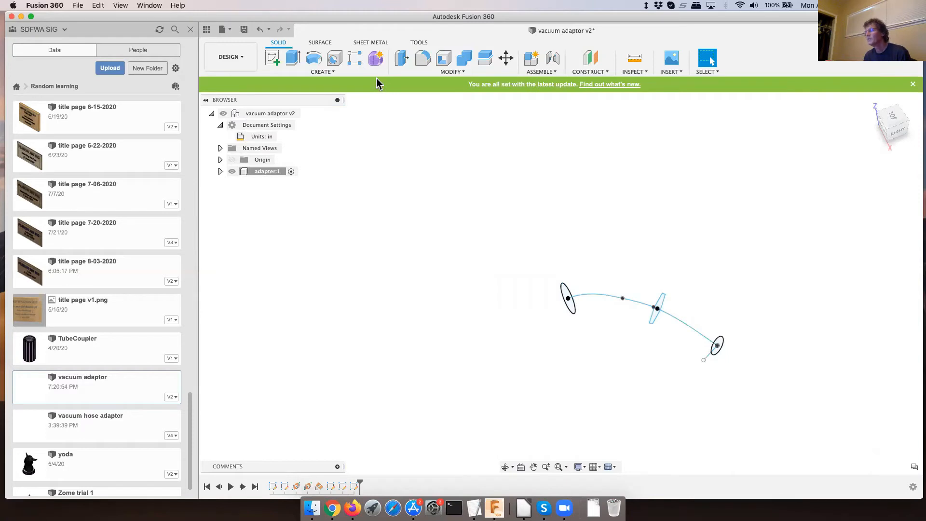
- Start a Loft through the large circle, the mid-path hexagon and the small circle as profiles, in that order
left_click(326, 71)
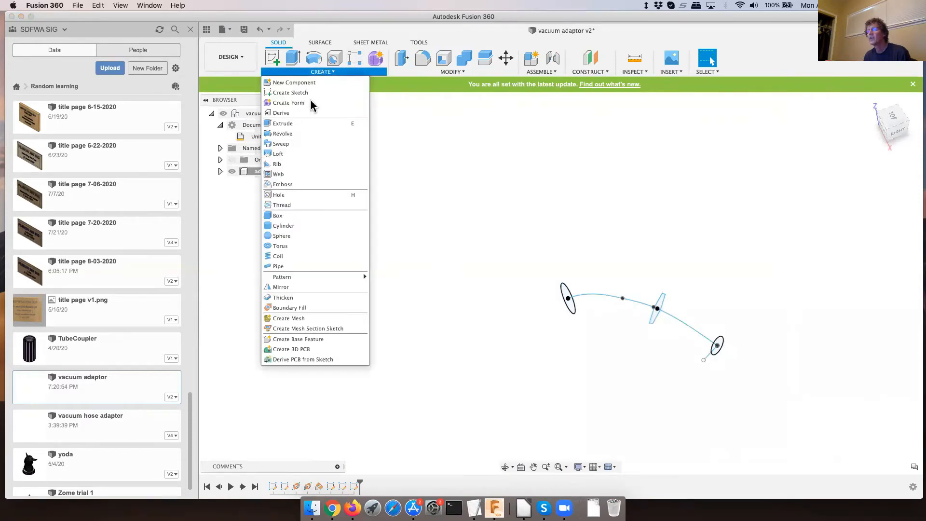
left_click(282, 154)
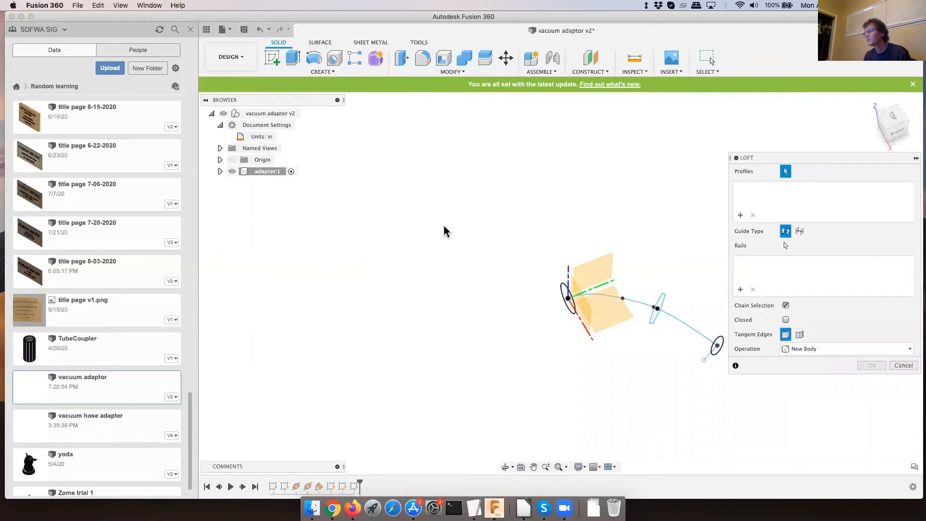
left_click(613, 296)
left_click(662, 305)
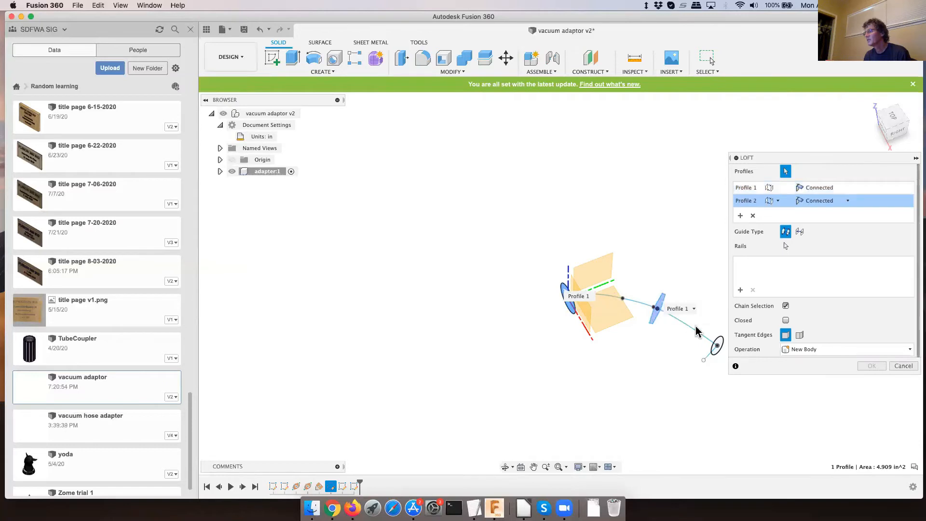
left_click(719, 345)
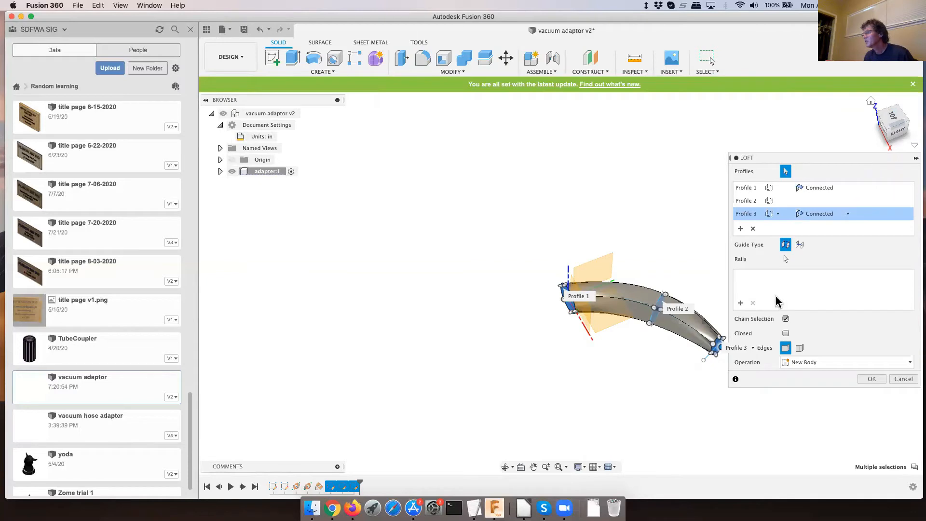
- Try the spline path as the loft's centerline guide, and remove it from the loft
left_click(798, 245)
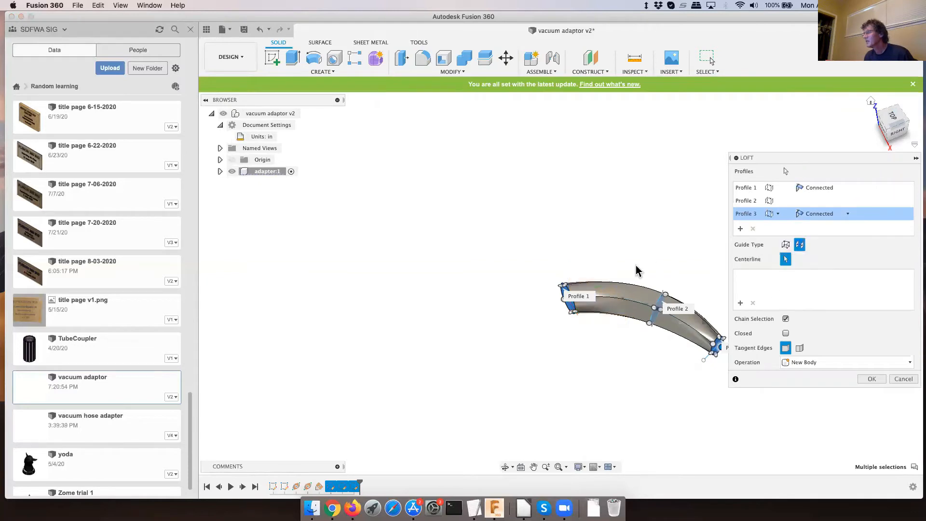
left_click(632, 304)
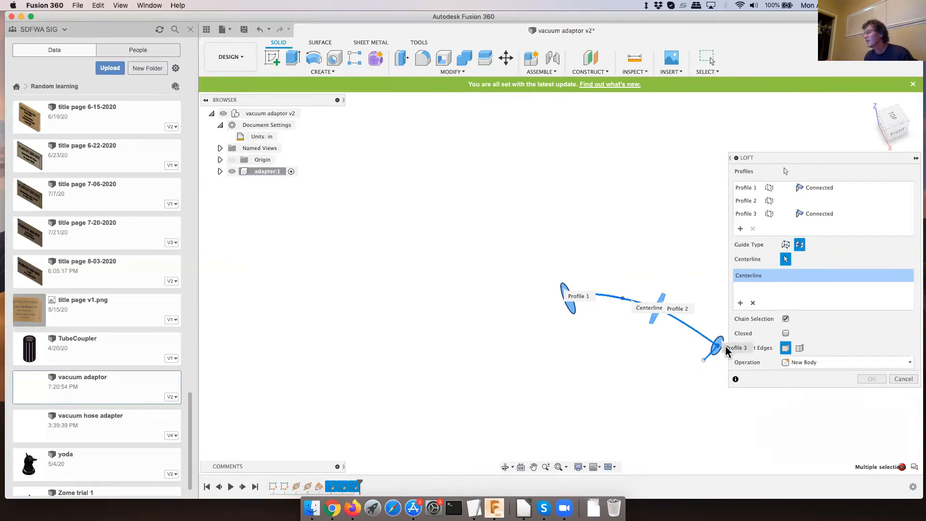
left_click(753, 302)
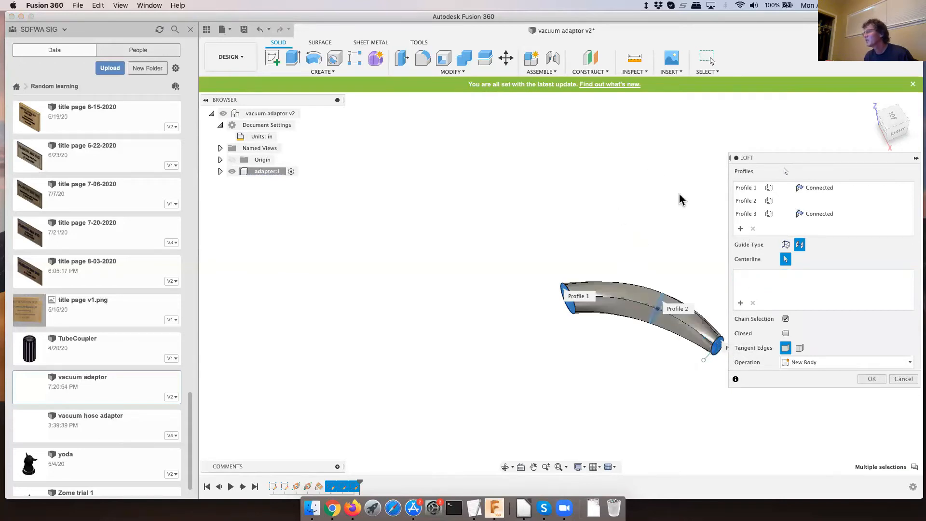
- Set the loft's end condition to Direction at both the small and large circle profiles, and create it as a new body
left_click(815, 216)
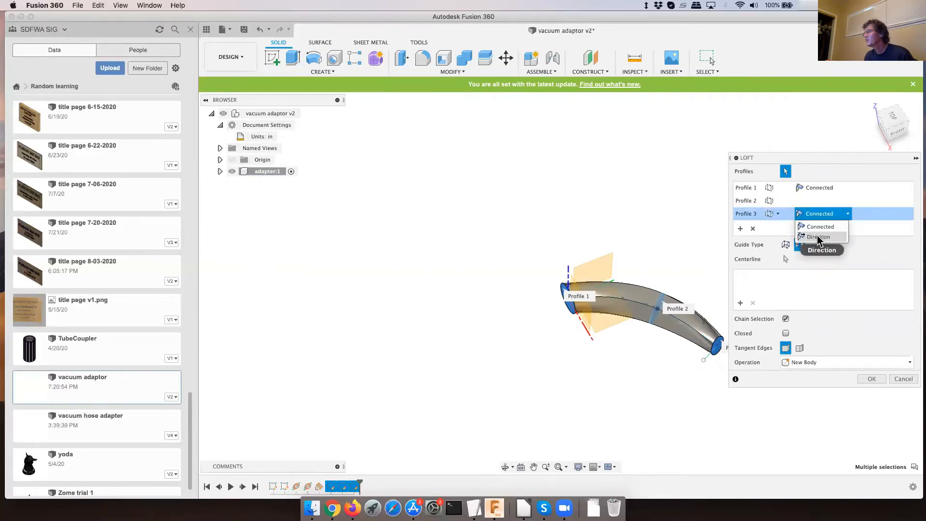
left_click(817, 237)
left_click(816, 189)
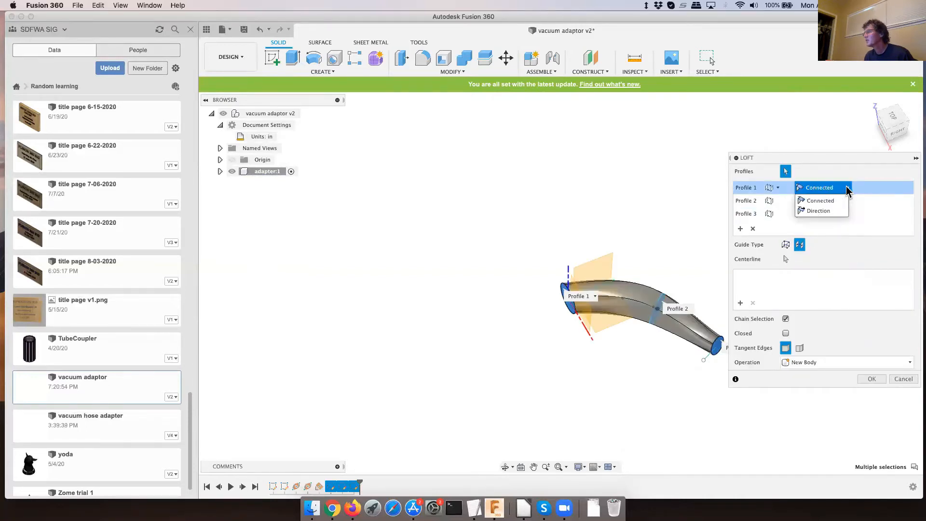
left_click(817, 211)
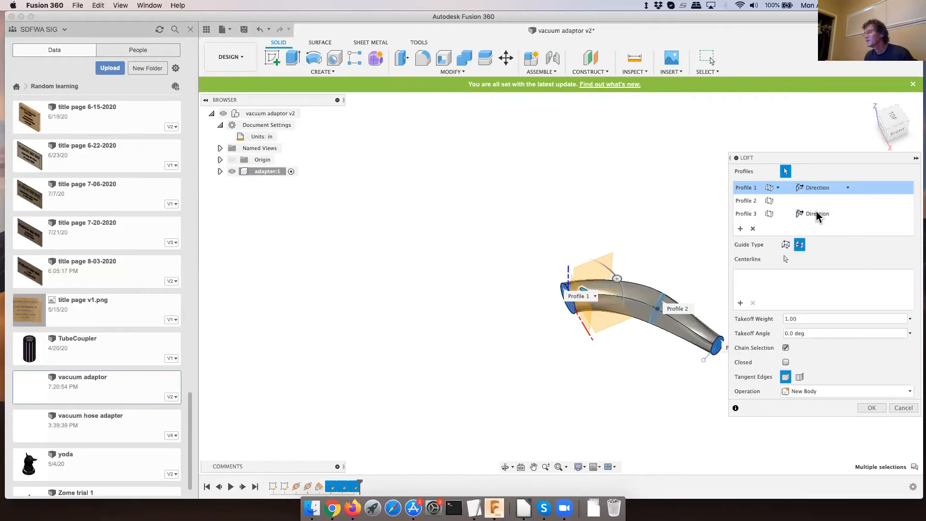
left_click(876, 411)
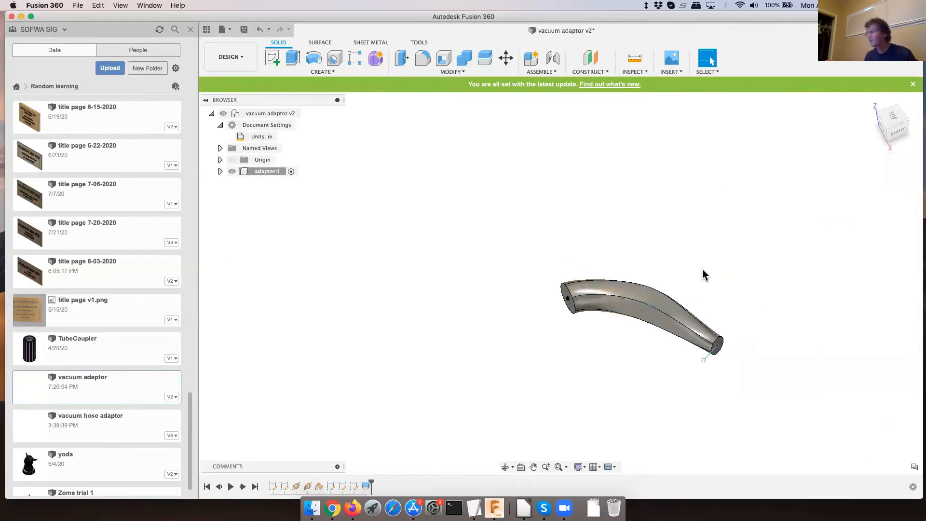
- Extrude the lofted body's large circular end face outward by 1.50 in, joined to the body
middle_click_drag(688, 261, 756, 276, "shift")
scroll(646, 384, "up", 5)
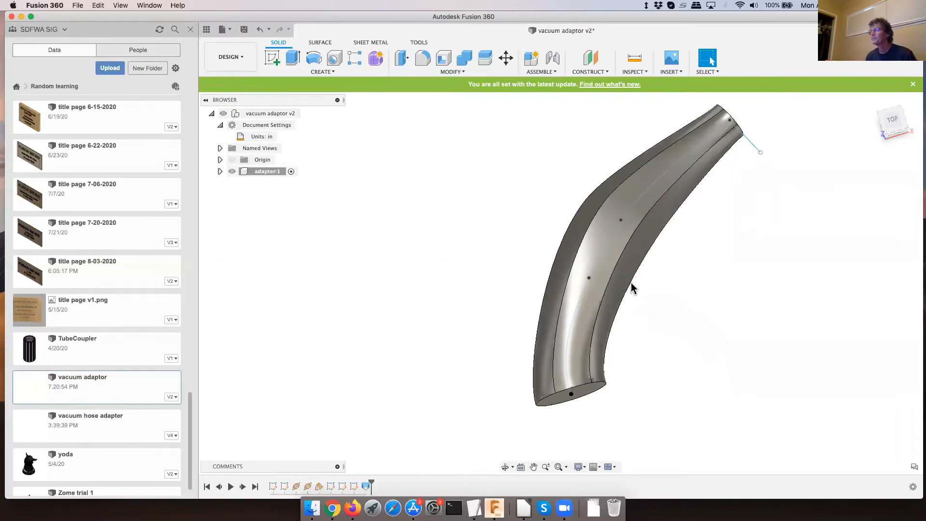
middle_click_drag(658, 254, 647, 215, "shift")
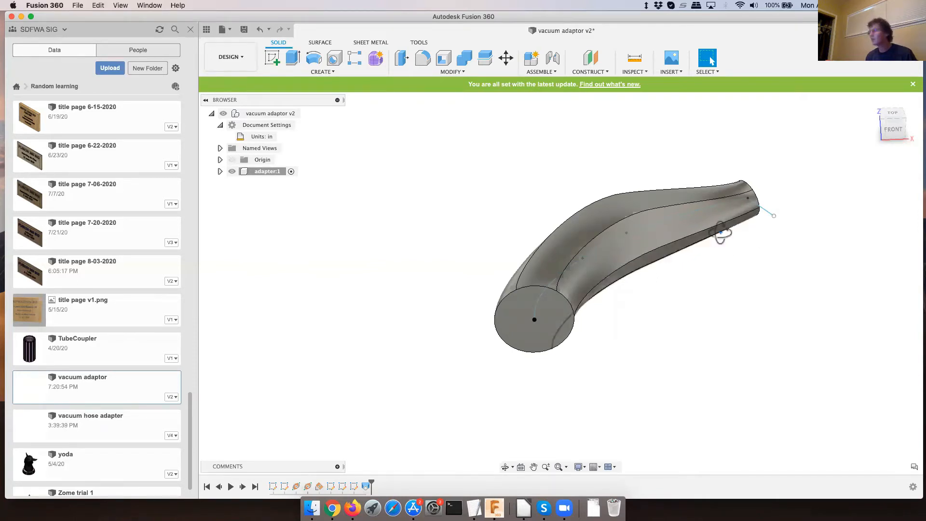
middle_click_drag(724, 233, 690, 219, "shift")
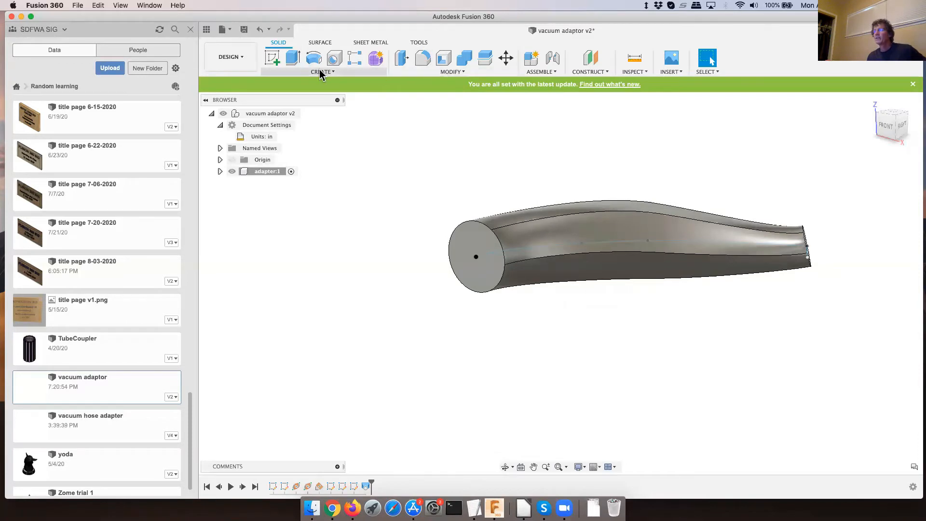
left_click(294, 59)
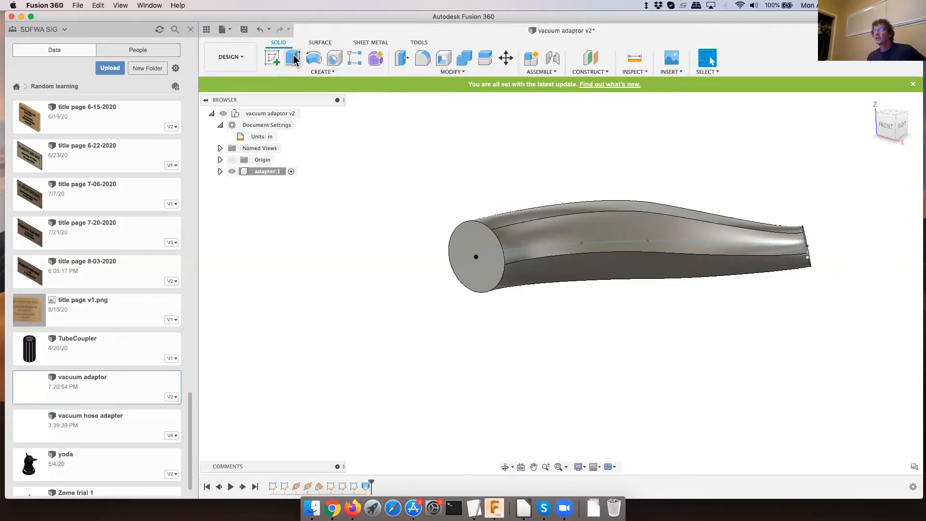
left_click(473, 248)
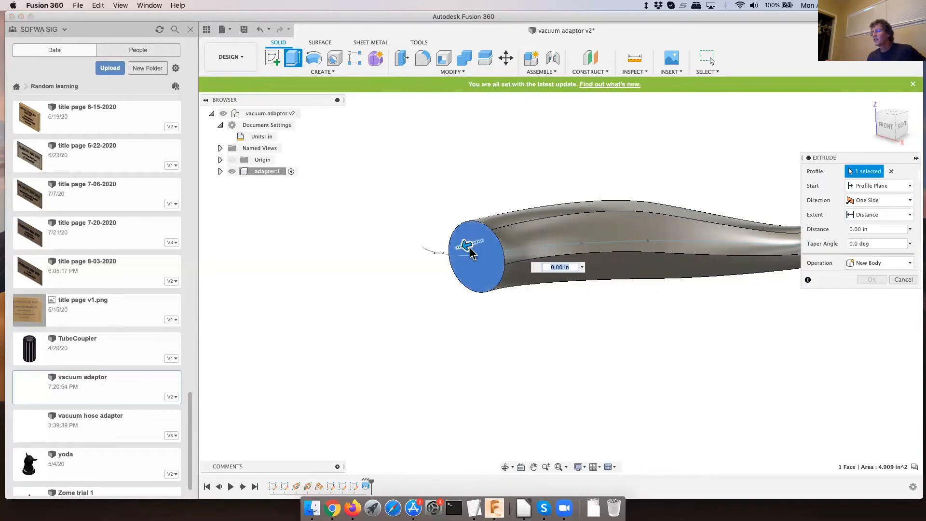
left_click_drag(465, 246, 434, 259)
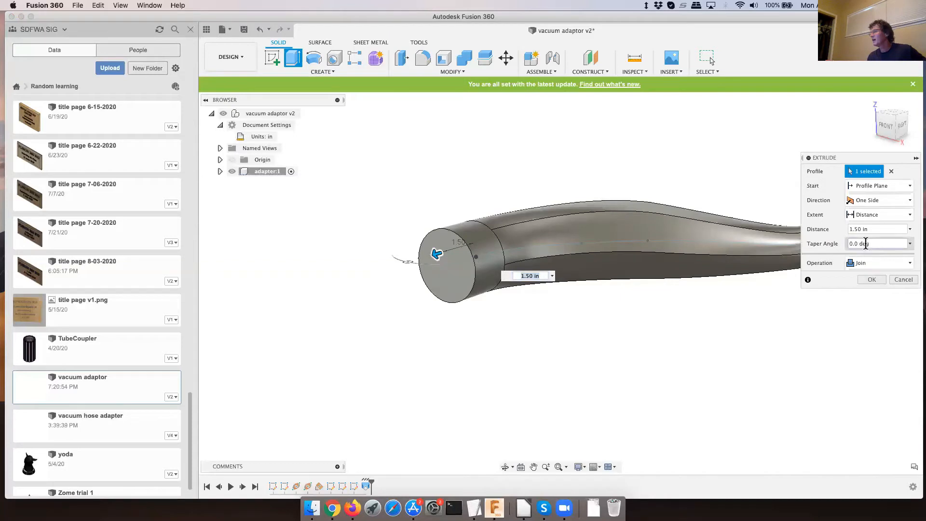
- Set the extrusion's taper angle to -taper, and complete the Extrude on the large end
left_click(849, 244)
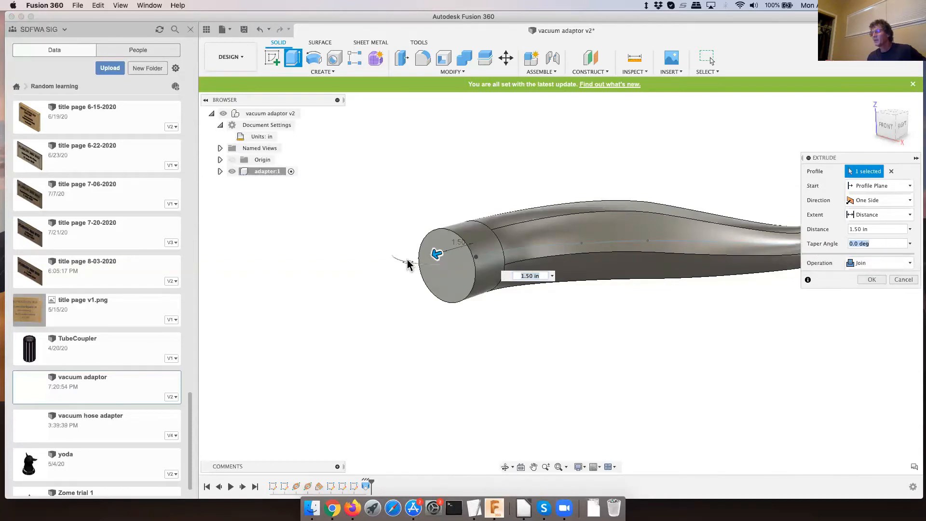
left_click_drag(407, 261, 413, 266)
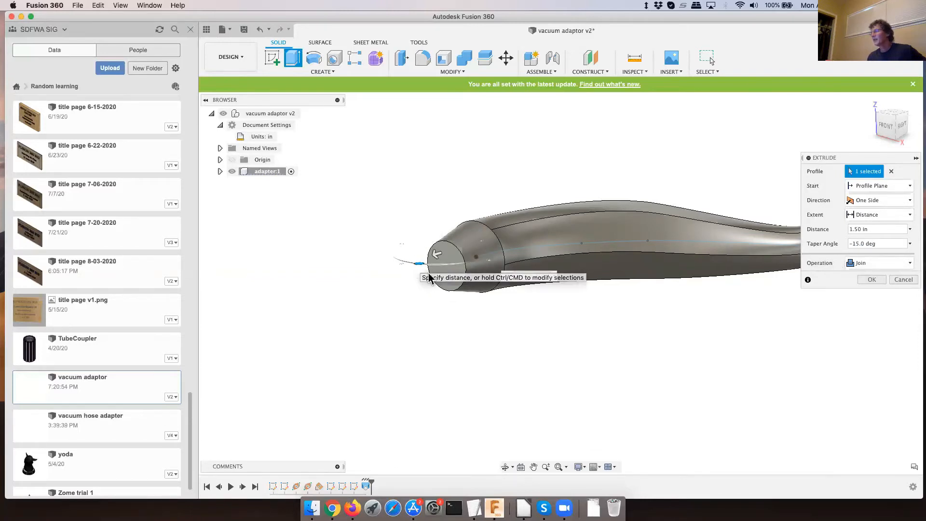
left_click(856, 244)
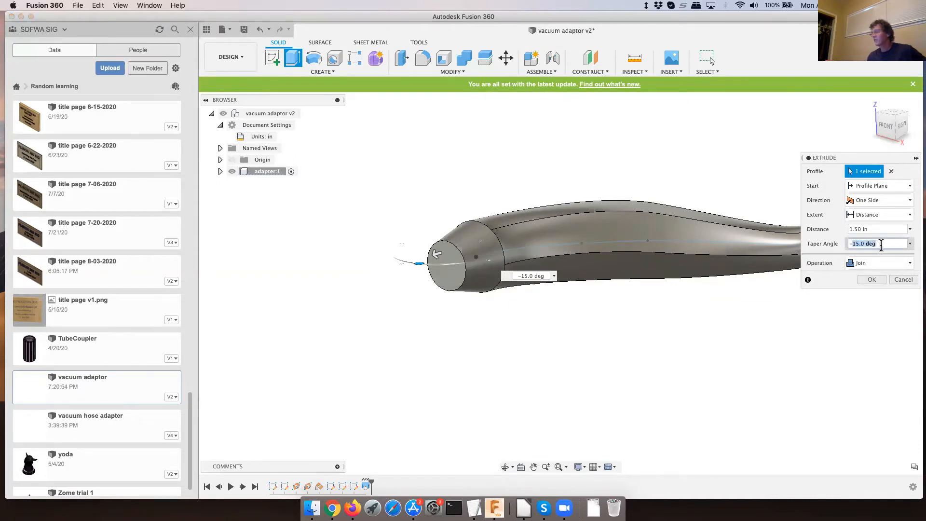
type("-ta")
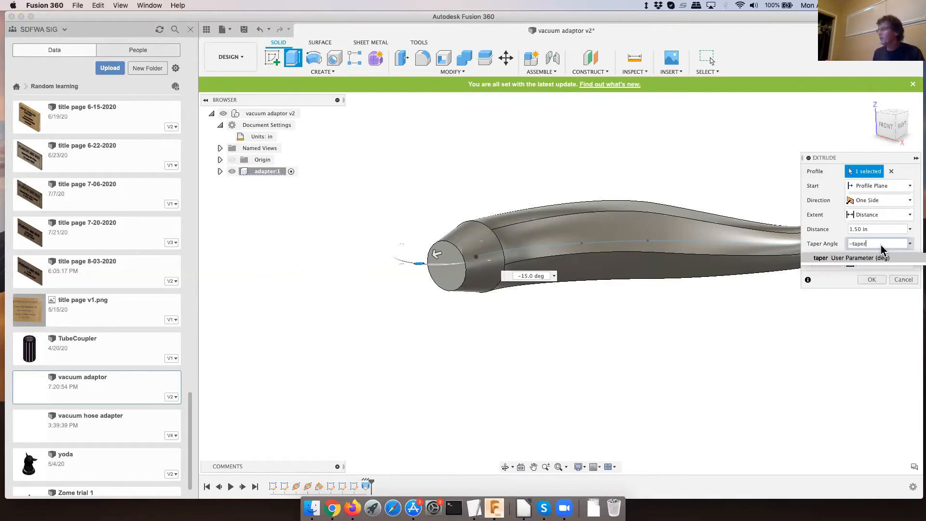
type("per")
key("Return")
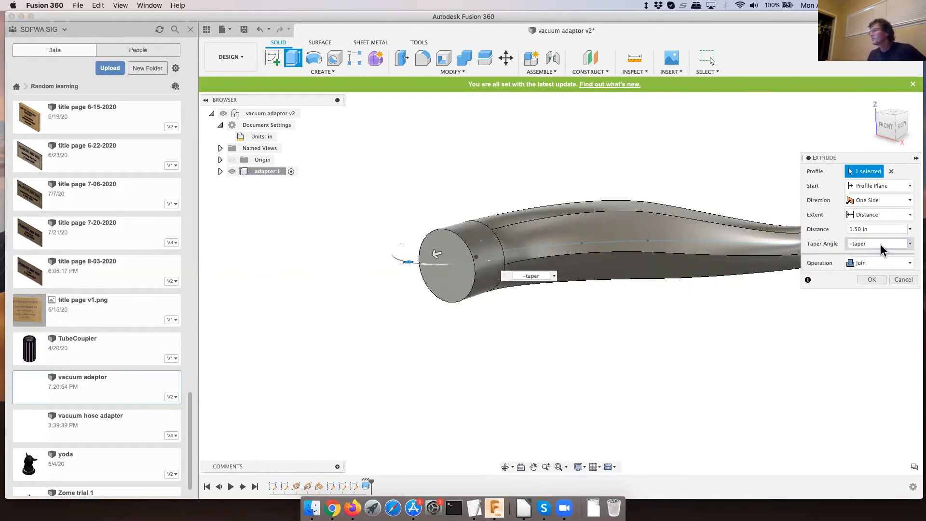
left_click(872, 280)
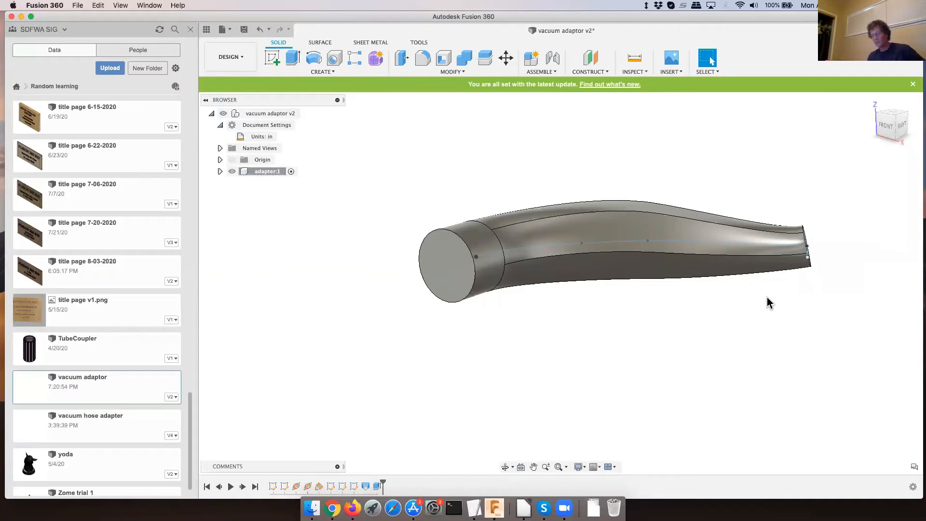
middle_click_drag(781, 299, 767, 276, "shift")
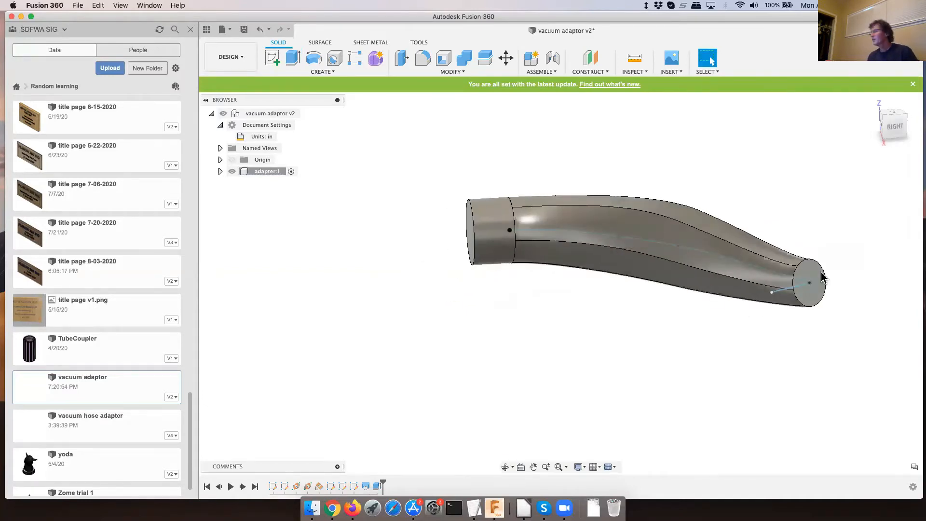
- Extrude the small circular end face outward by 1.5 in with a -taper taper angle, joined to the body
left_click(810, 273)
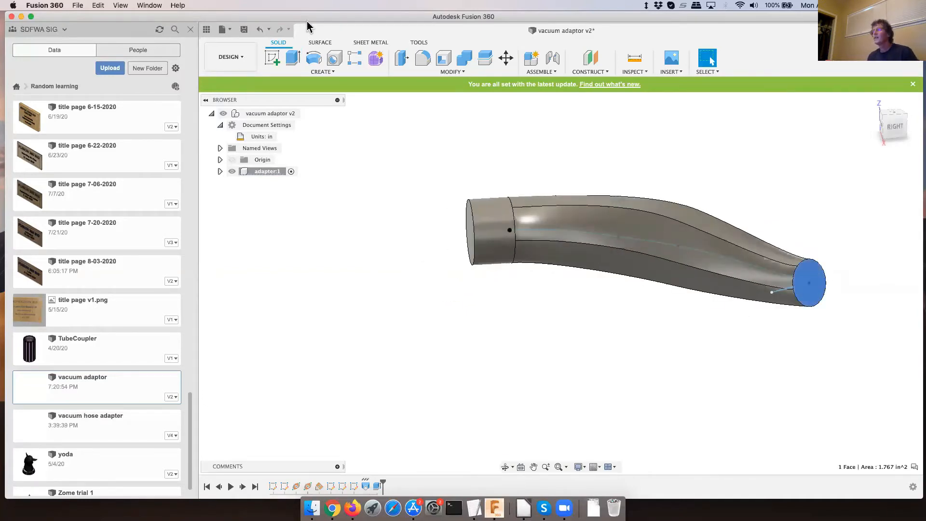
left_click(294, 57)
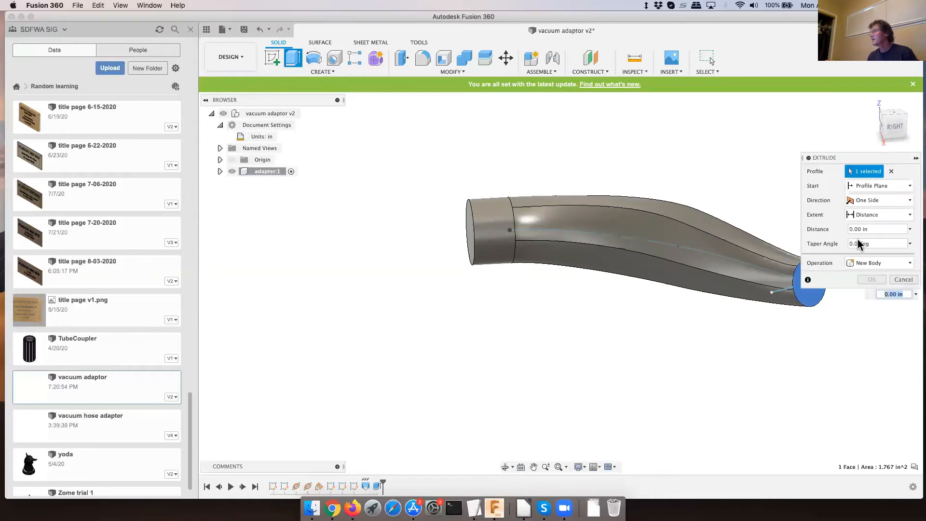
left_click(875, 241)
type("-taper")
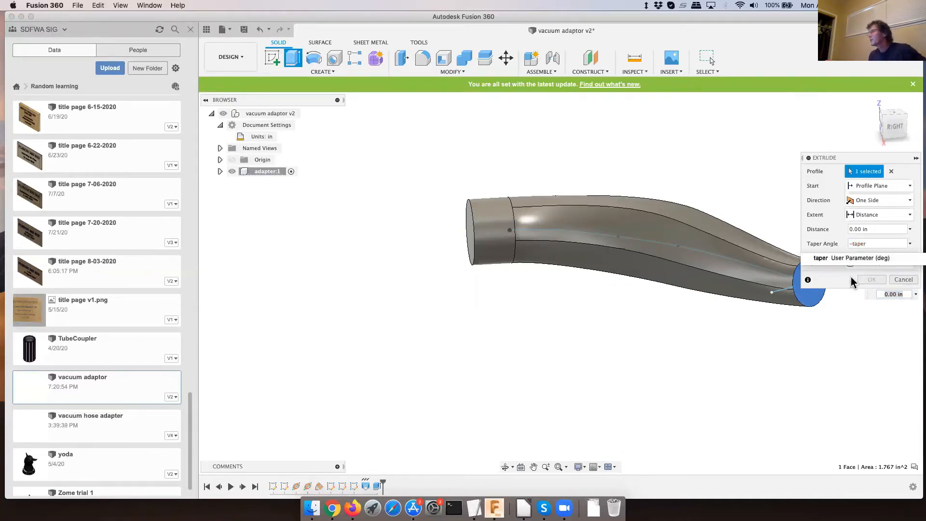
left_click(857, 233)
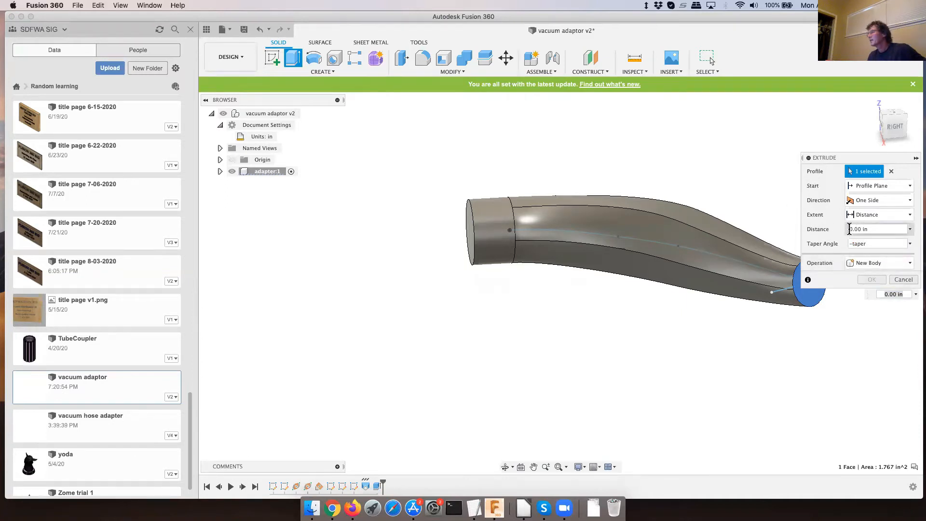
type("1.")
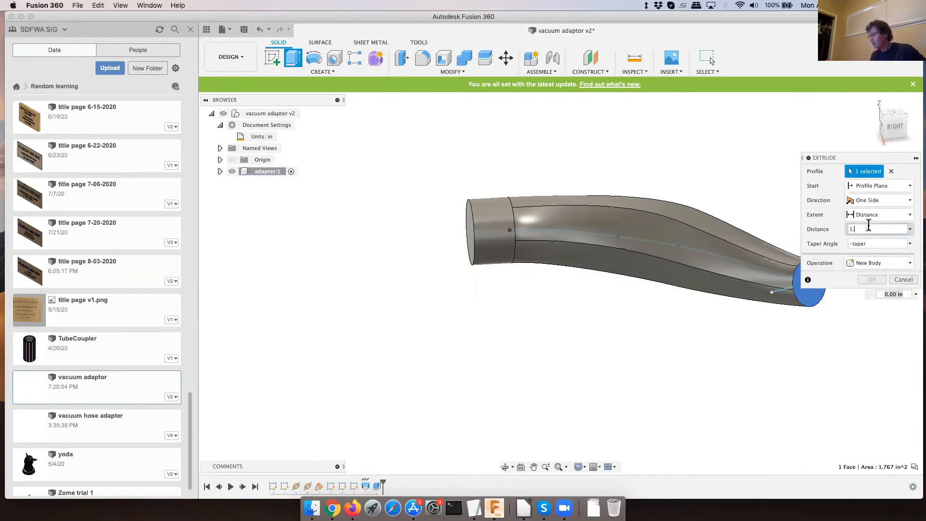
type("5")
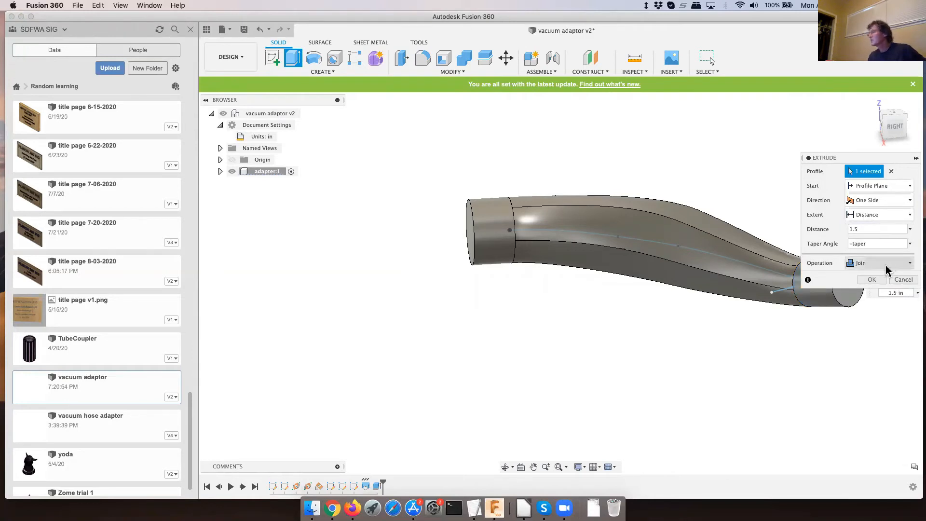
left_click(871, 280)
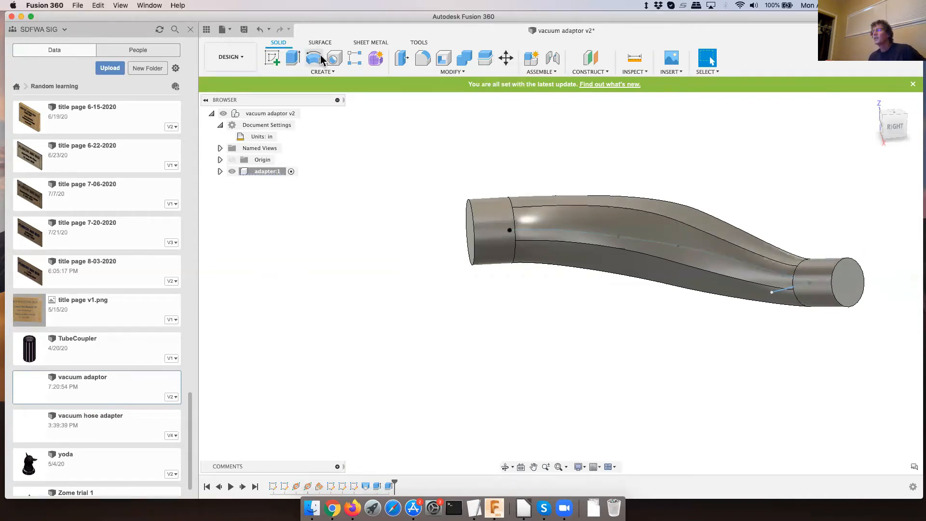
- Shell the adaptor body inward with both circular end faces removed, setting the inside thickness to wallthickness
left_click(444, 59)
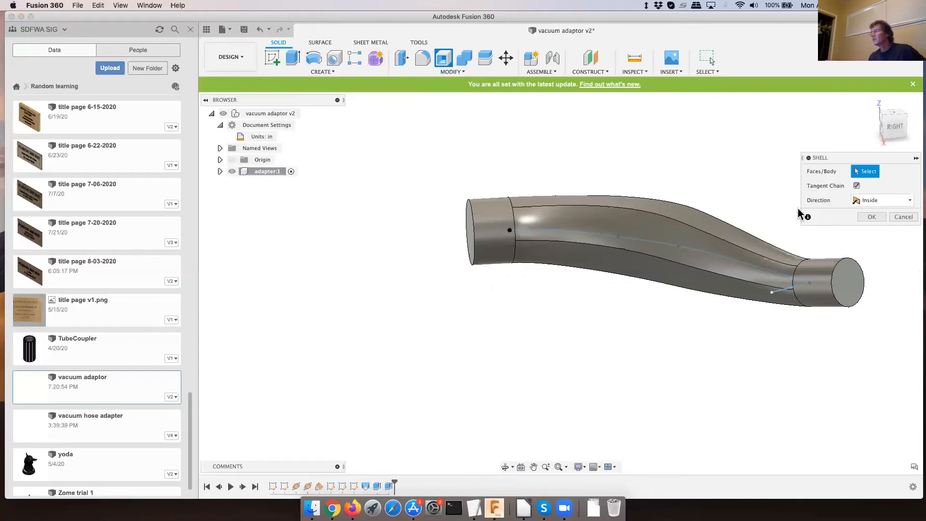
left_click(846, 275)
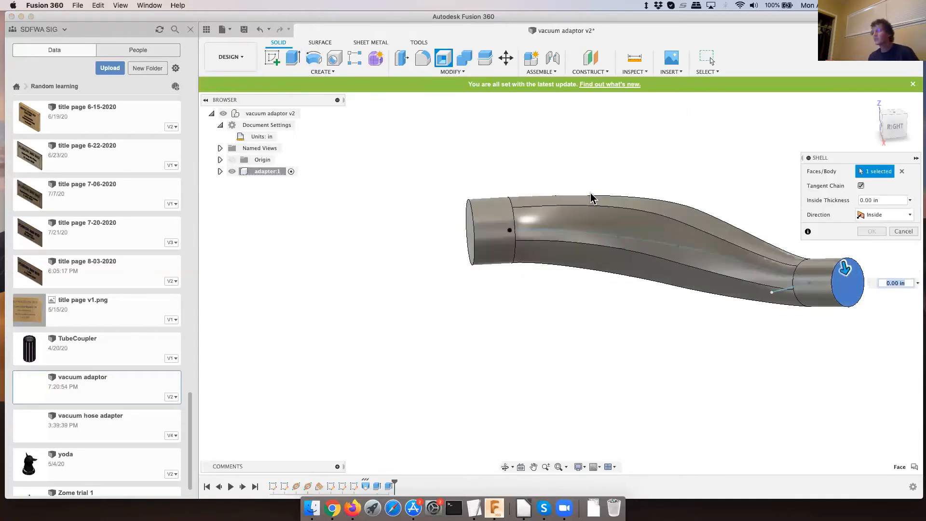
middle_click_drag(593, 198, 459, 233, "shift")
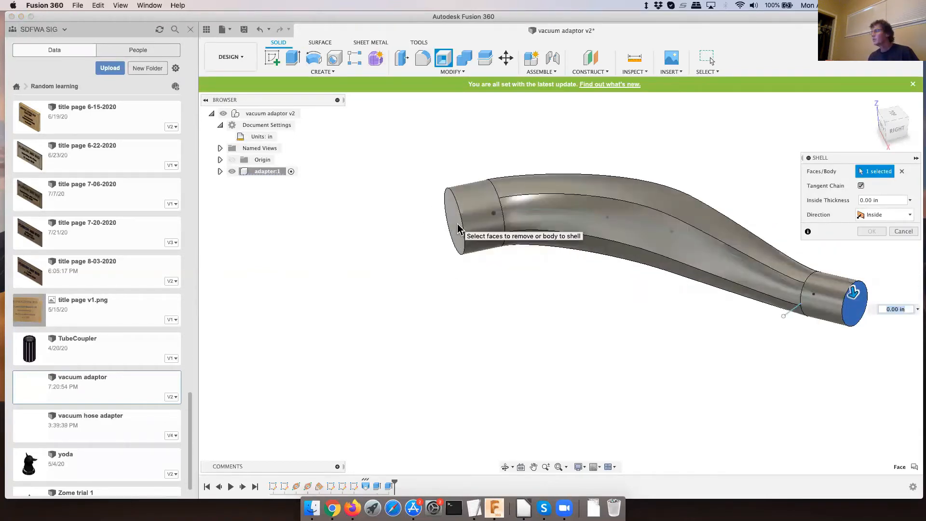
left_click(458, 224)
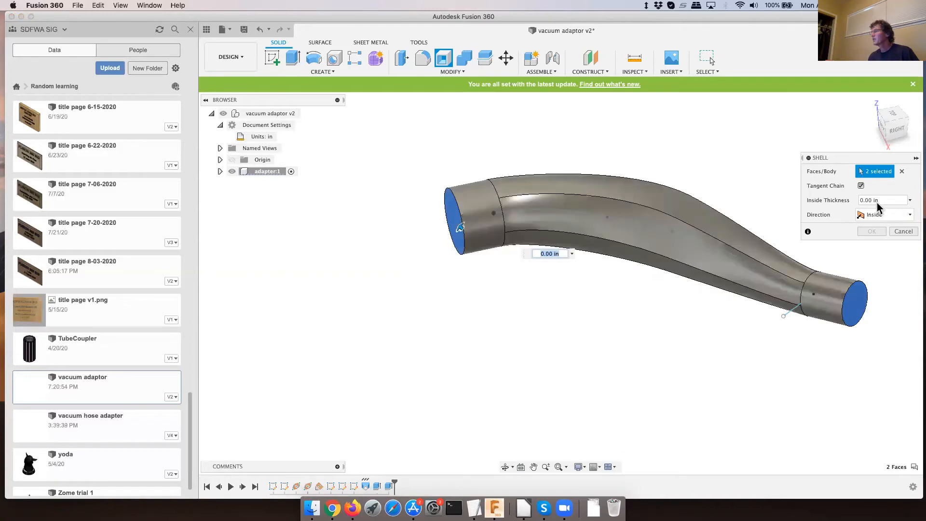
left_click_drag(886, 200, 855, 199)
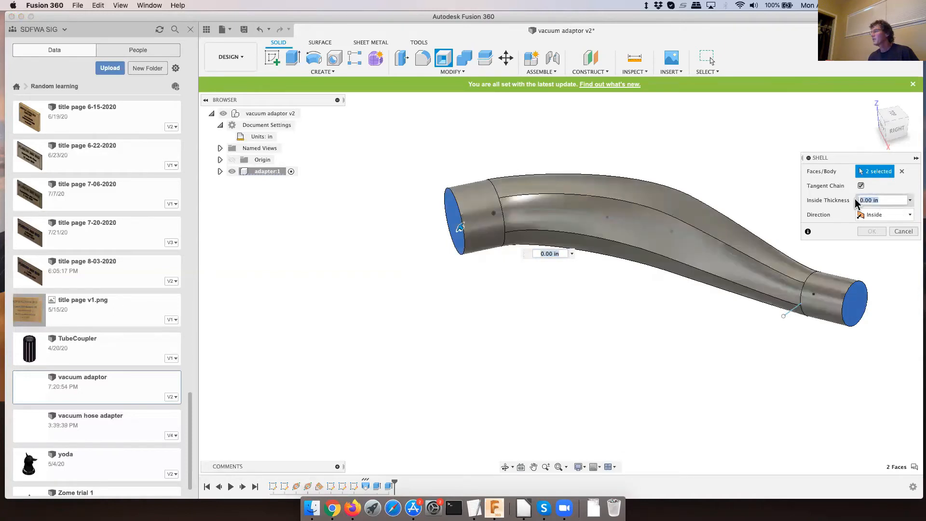
type("wa")
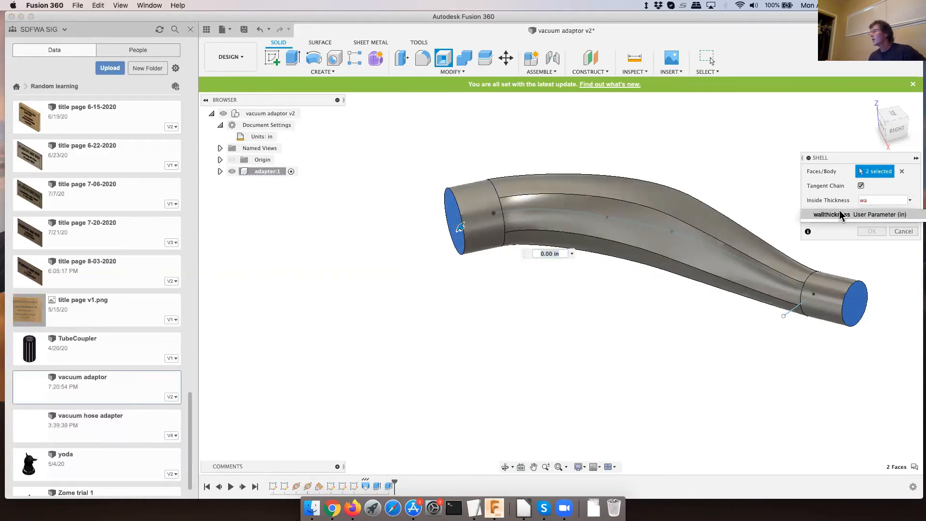
left_click(840, 216)
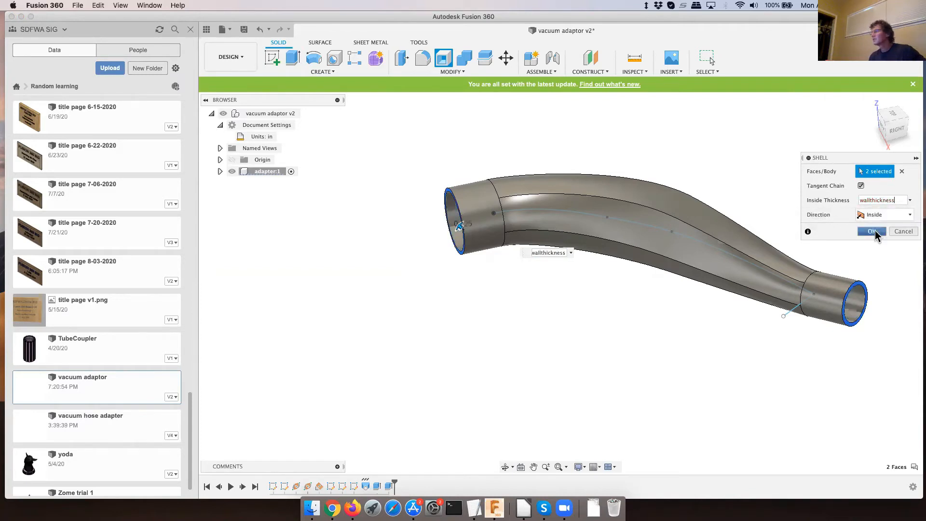
left_click(871, 232)
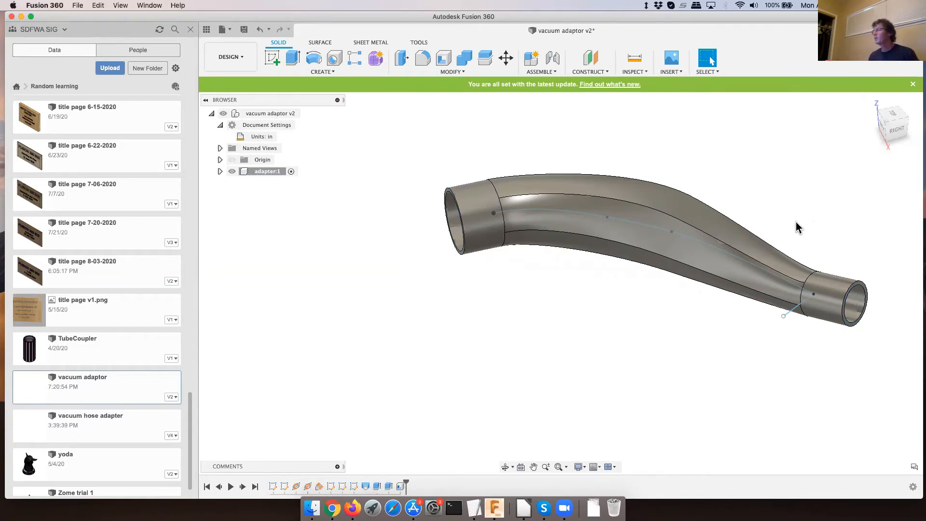
- Inspect the shelled adaptor's ends, bend and mid-section from several viewing angles
middle_click_drag(785, 221, 736, 196, "shift")
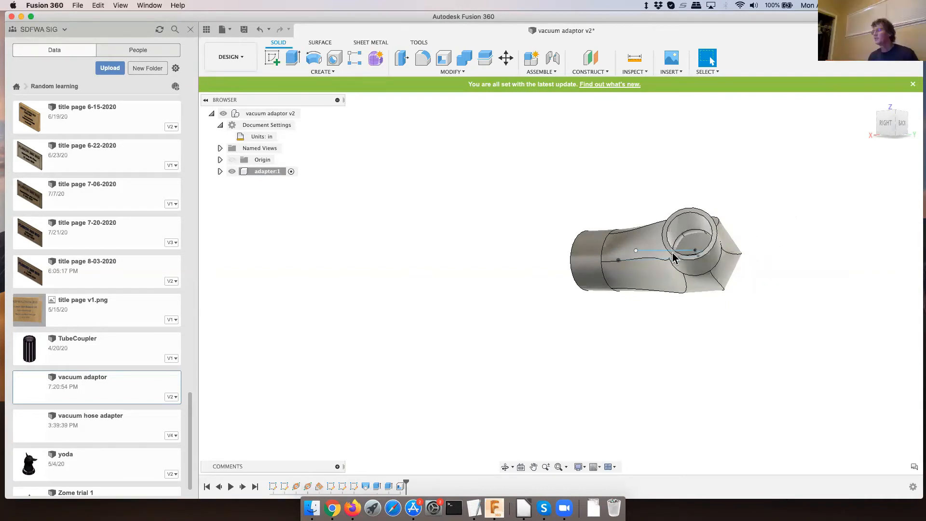
middle_click_drag(676, 254, 791, 291, "shift")
middle_click_drag(596, 209, 624, 223, "shift")
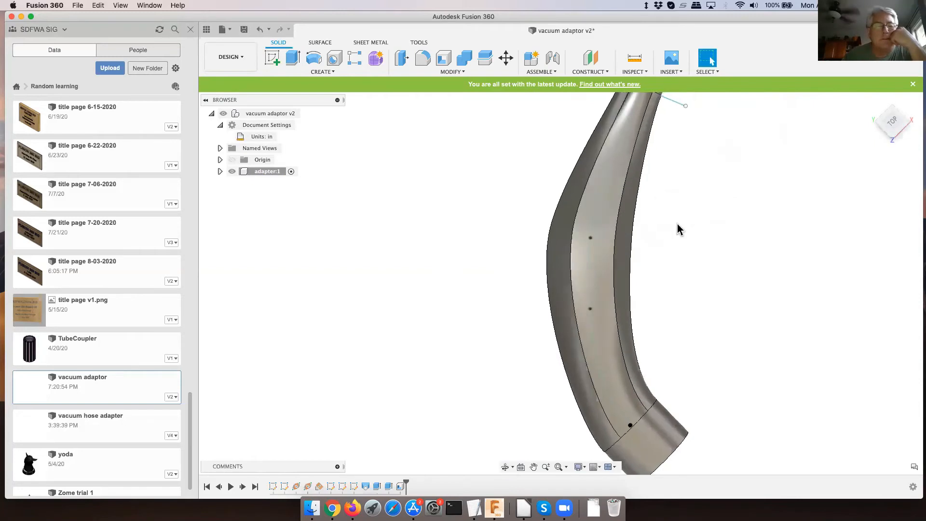
scroll(668, 234, "down", 3)
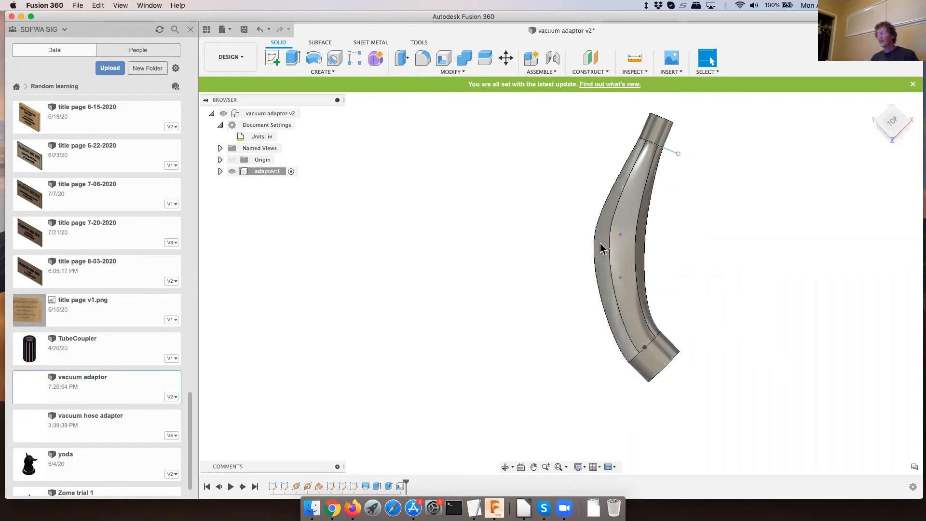
middle_click_drag(606, 246, 650, 284, "shift")
scroll(649, 284, "down", 5)
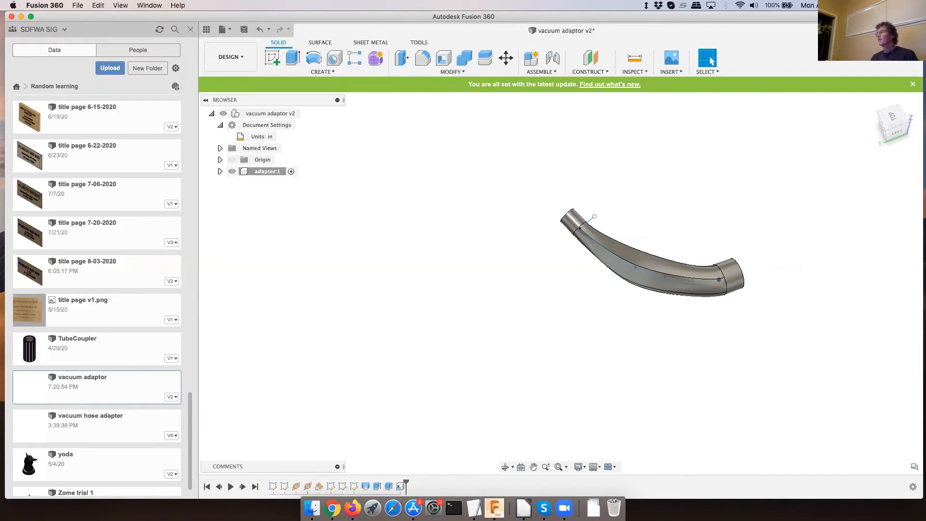
- Create a new design and sketch a 40 mm diameter circle centred on the origin on the horizontal XY plane
left_click(847, 30)
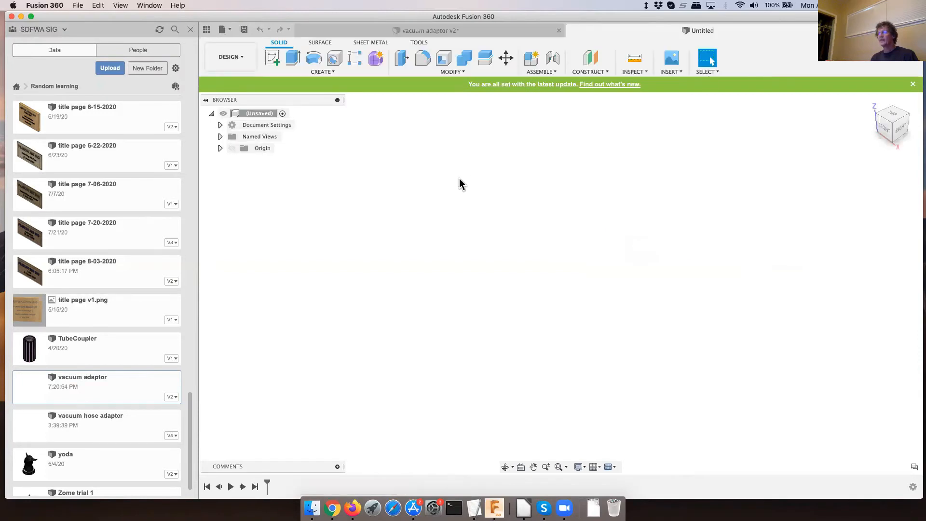
left_click(273, 58)
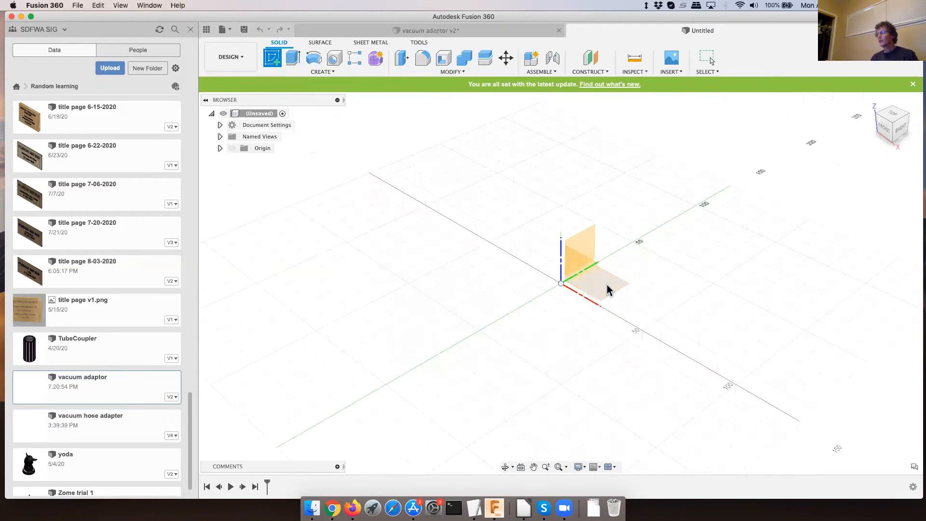
left_click(607, 286)
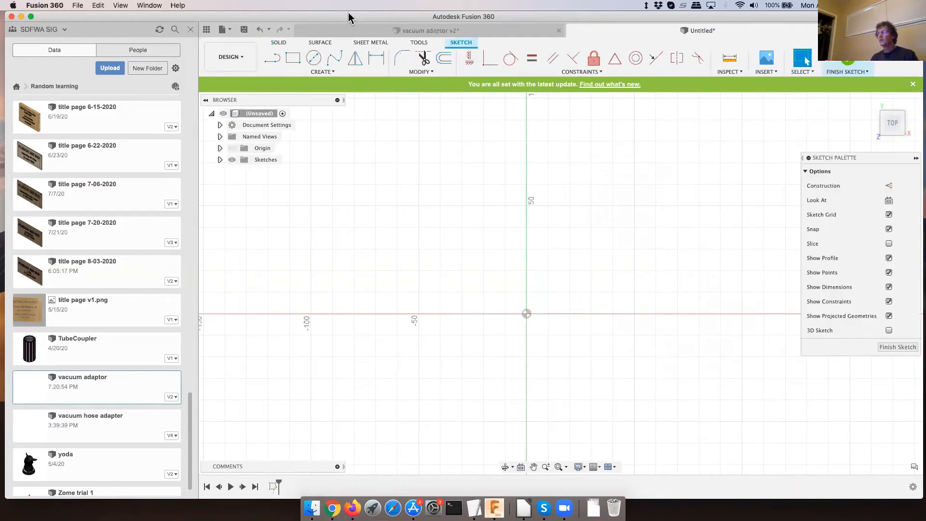
left_click(313, 58)
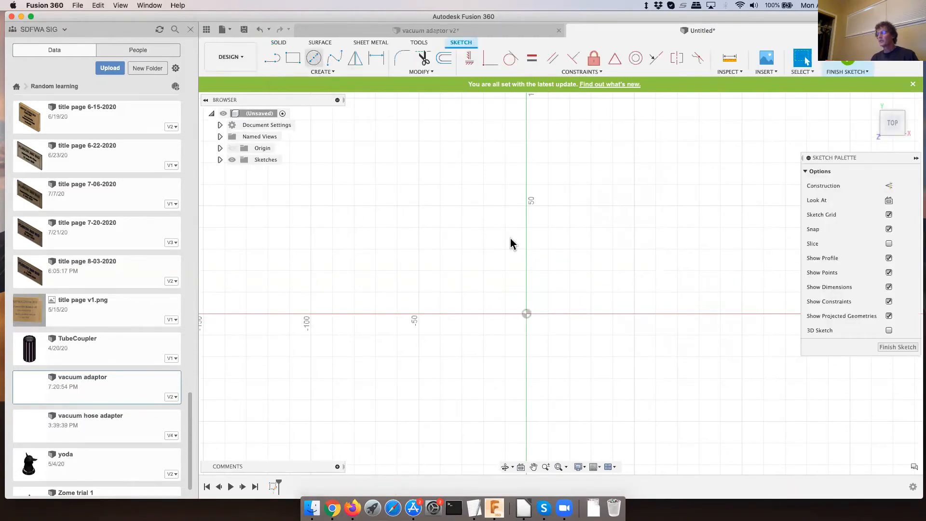
left_click(526, 313)
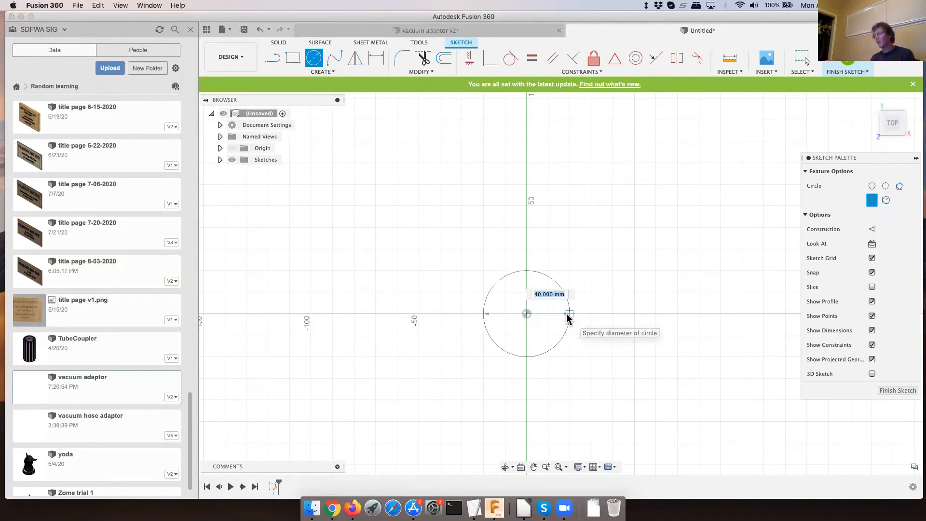
left_click(567, 316)
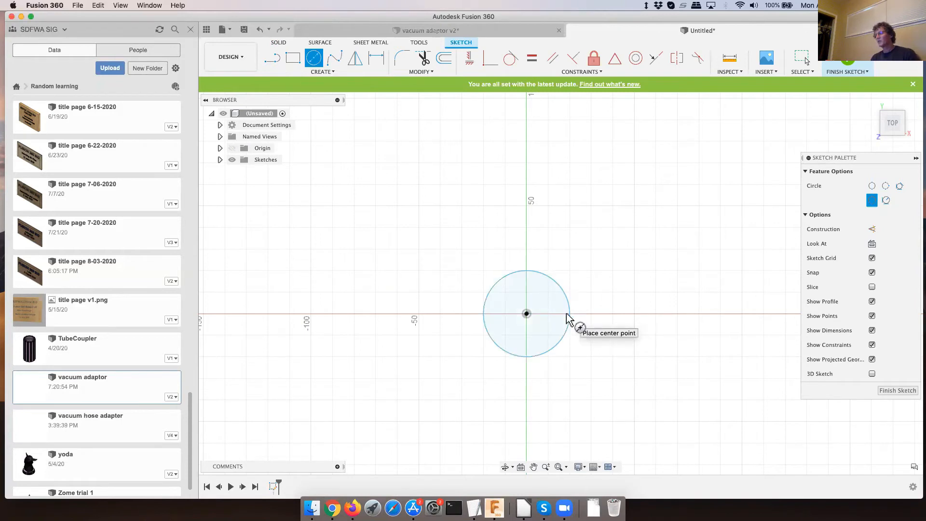
left_click(907, 391)
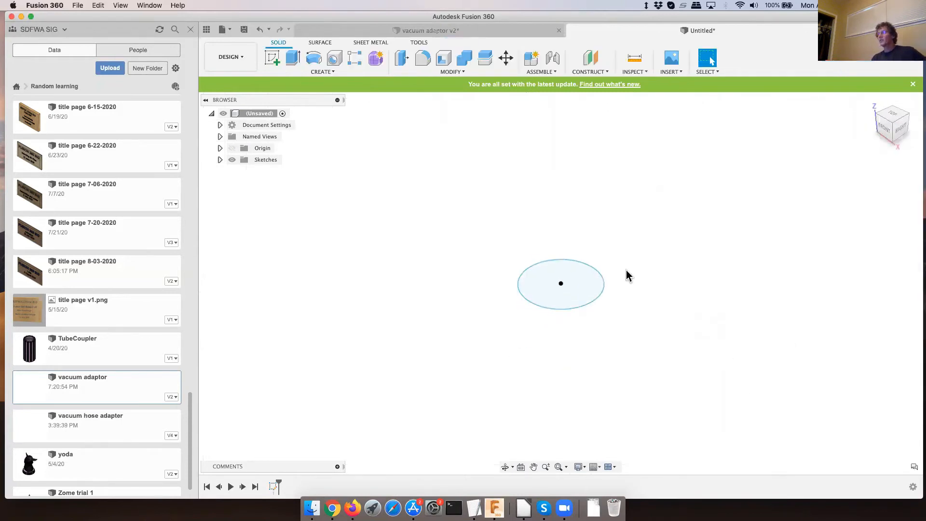
left_click(272, 58)
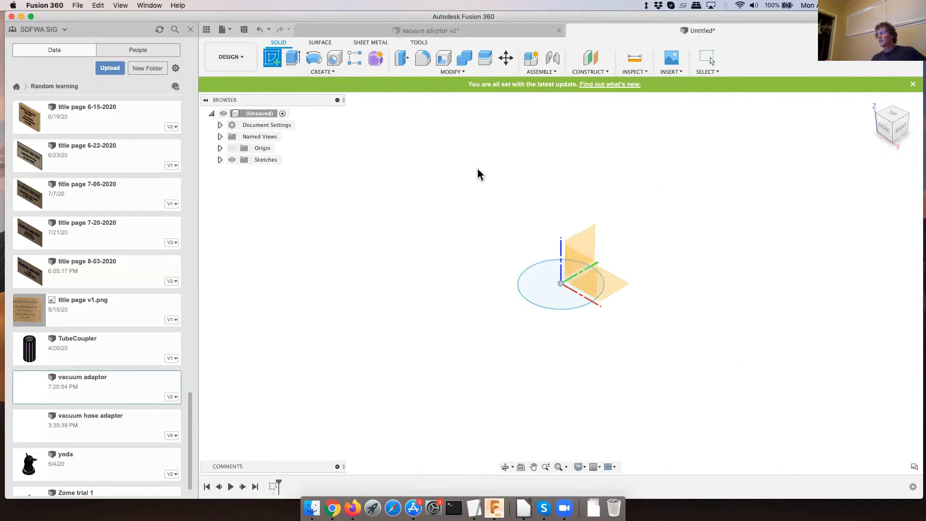
left_click(589, 241)
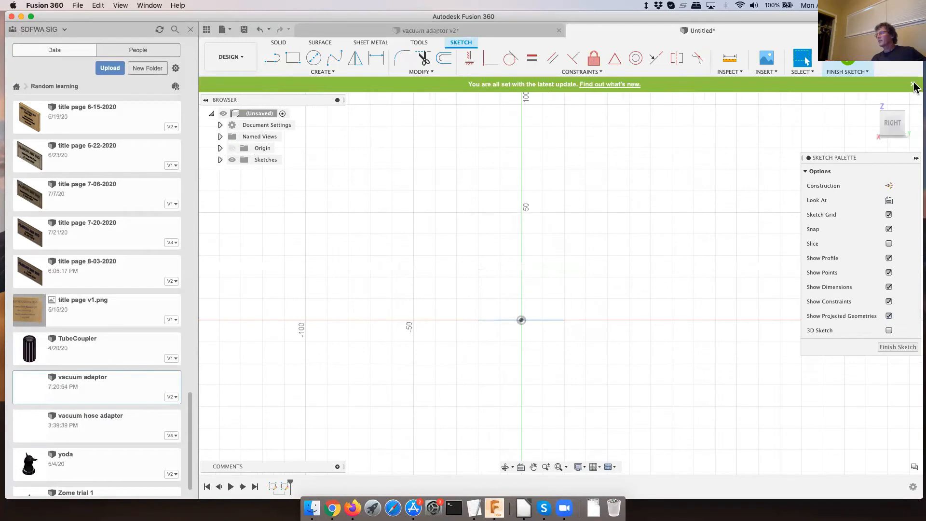
left_click(895, 346)
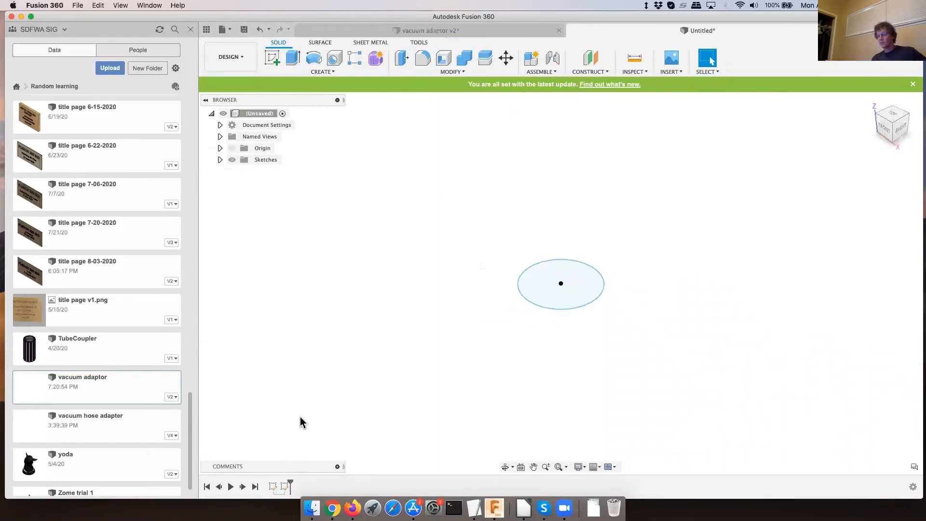
right_click(286, 488)
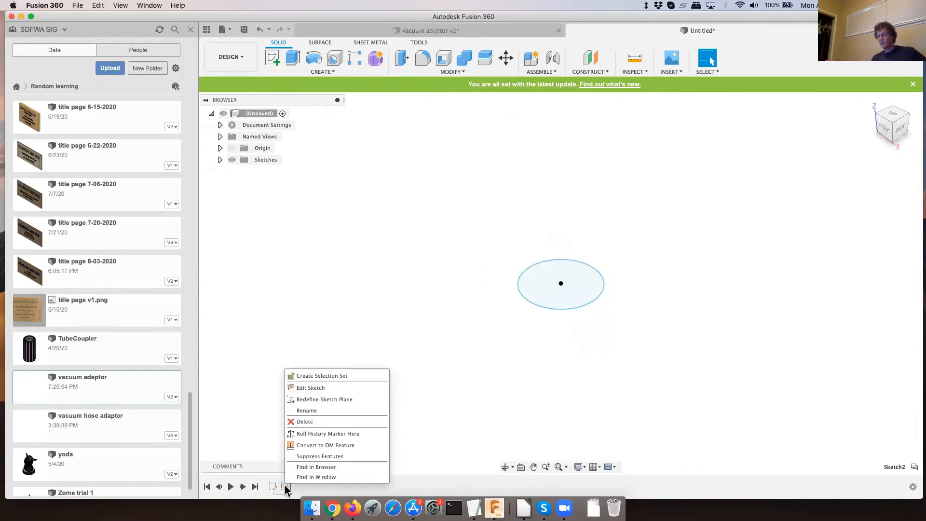
left_click(314, 421)
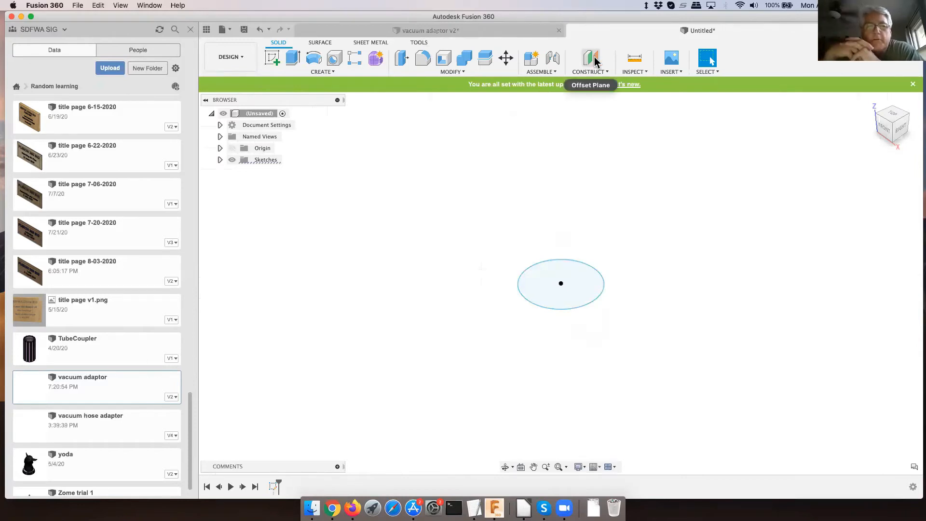
- Show the origin planes and create a construction plane offset -20 mm from the YZ plane
left_click(232, 149)
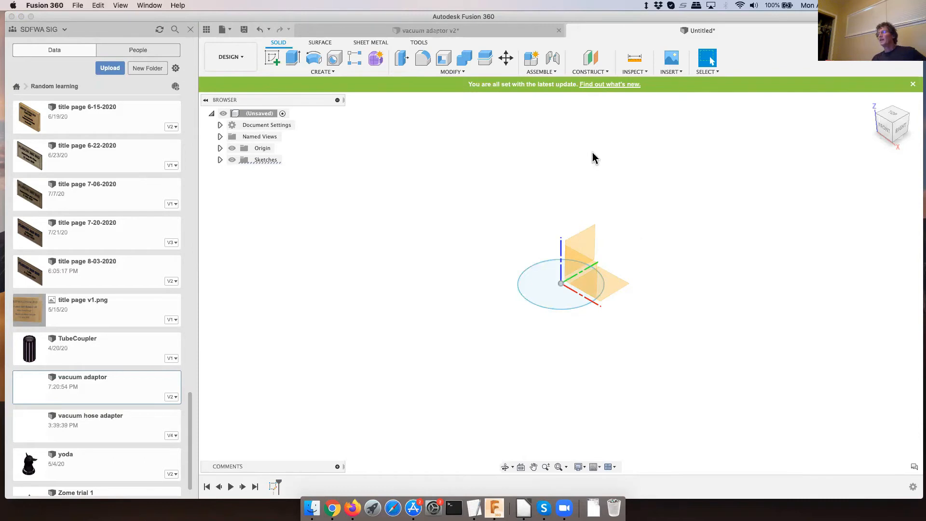
left_click(587, 72)
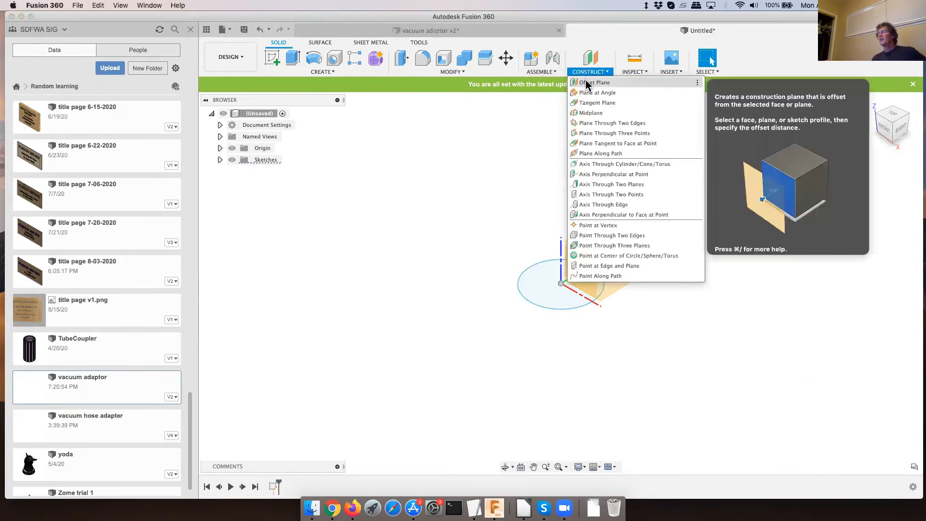
left_click(587, 84)
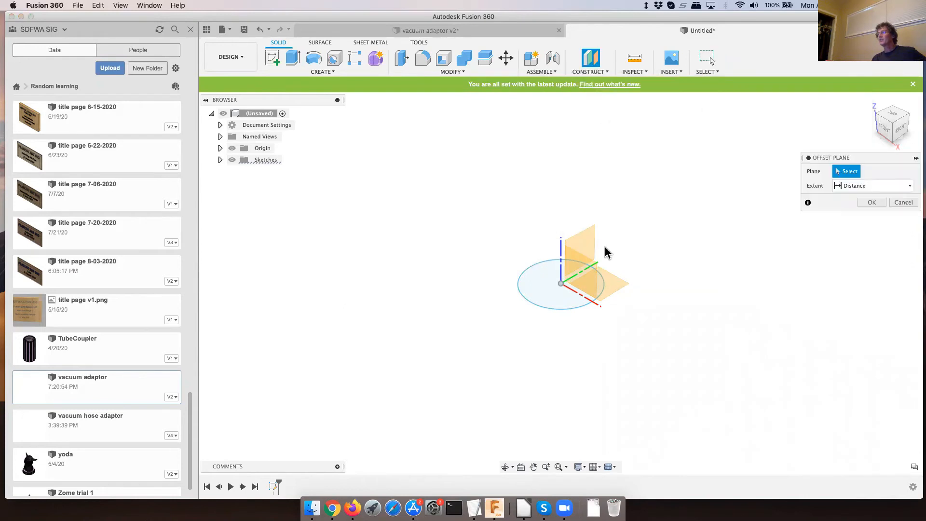
left_click(585, 240)
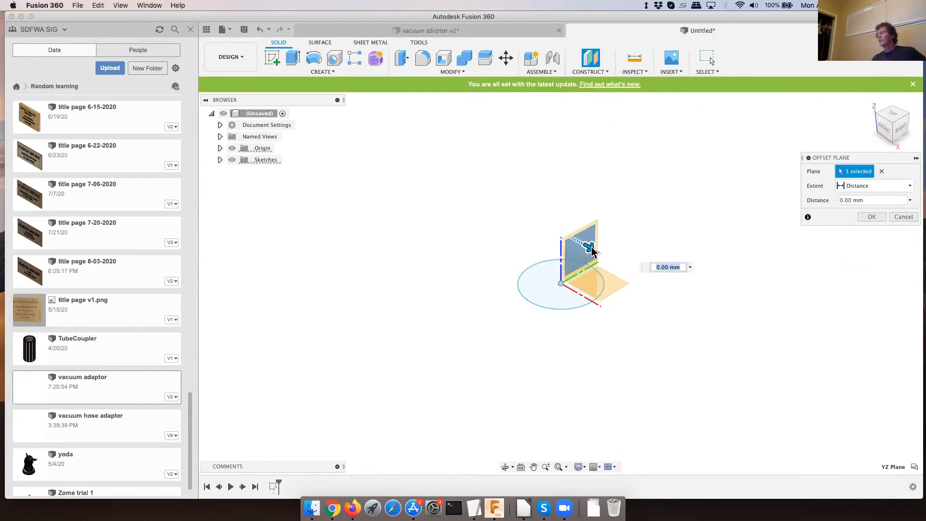
left_click_drag(588, 247, 499, 177)
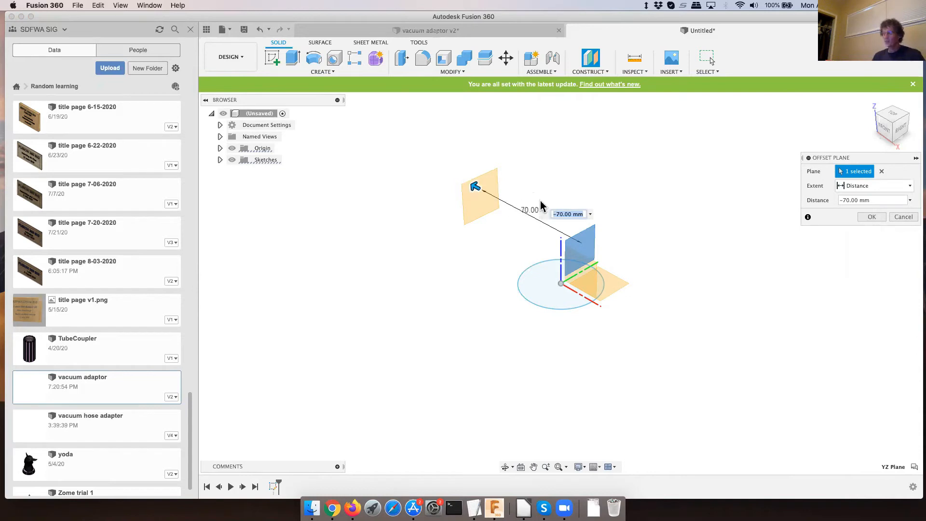
left_click(884, 128)
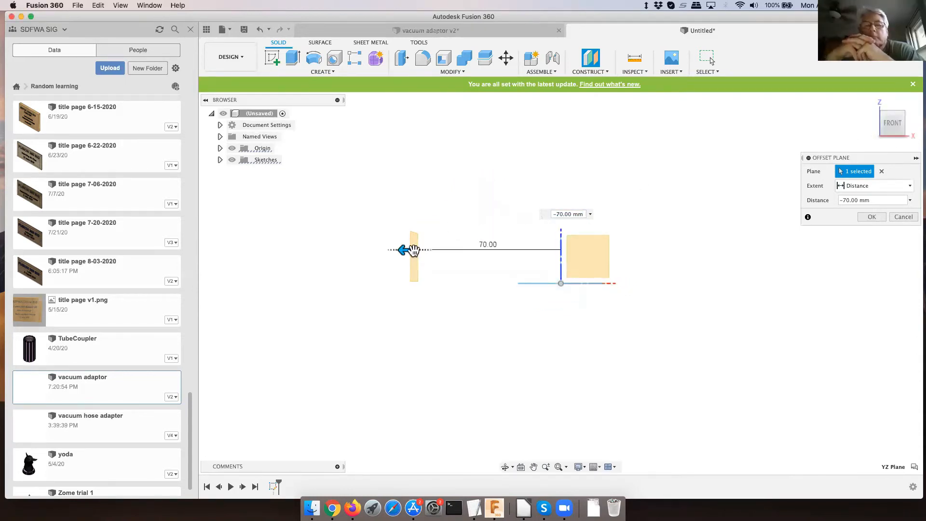
left_click_drag(408, 251, 510, 249)
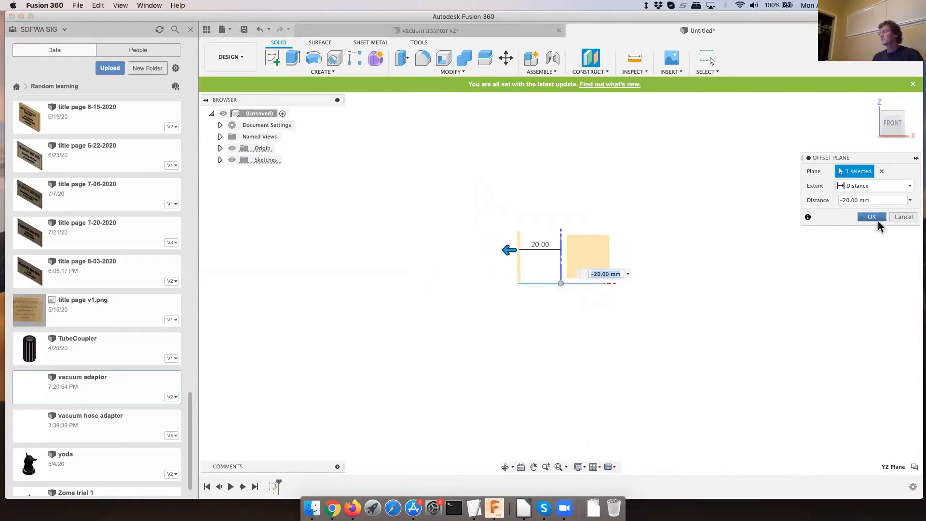
left_click(872, 217)
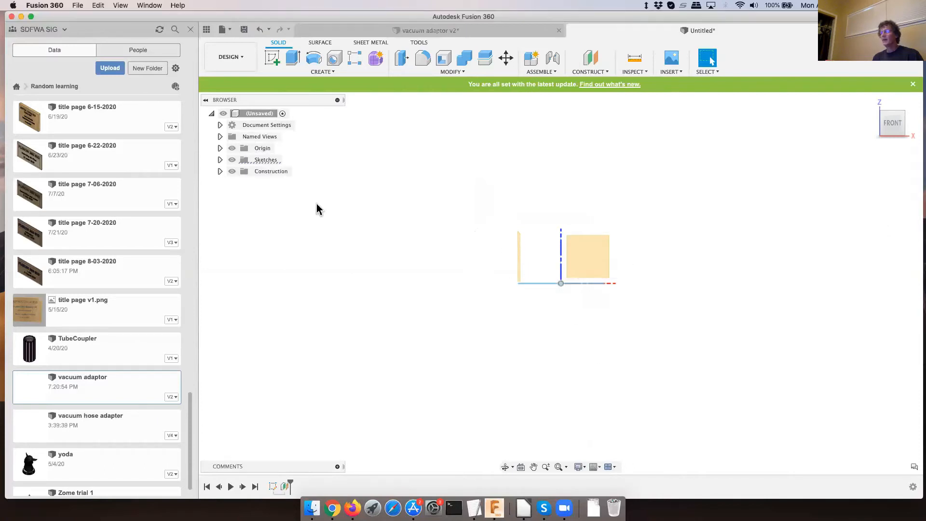
- On the offset plane, sketch a circle about 28.3 mm in diameter, centred on the vertical axis about 40 mm above the origin
left_click(272, 58)
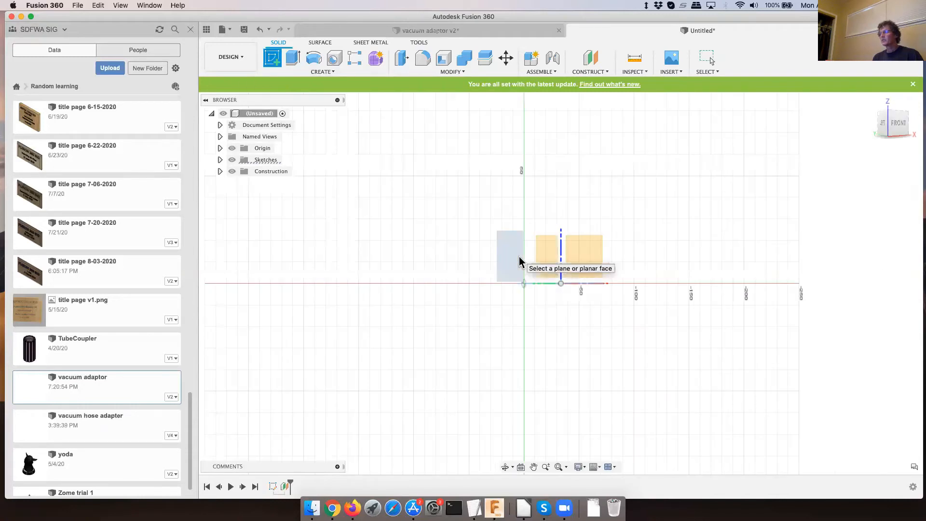
left_click(519, 261)
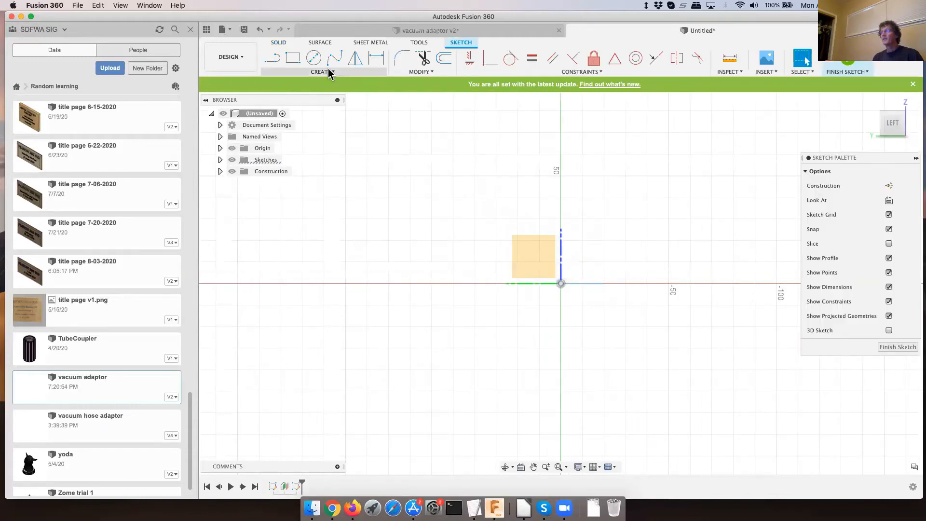
left_click(314, 58)
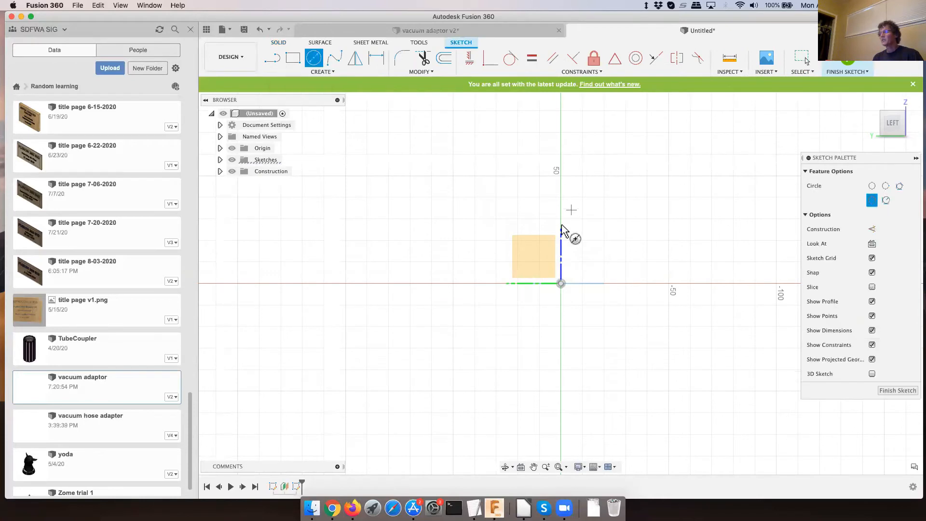
left_click(560, 197)
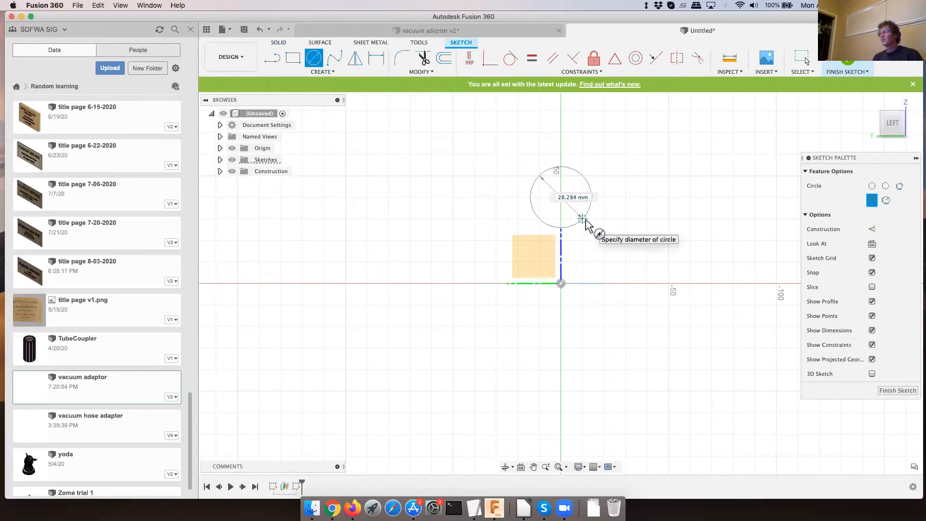
left_click(582, 218)
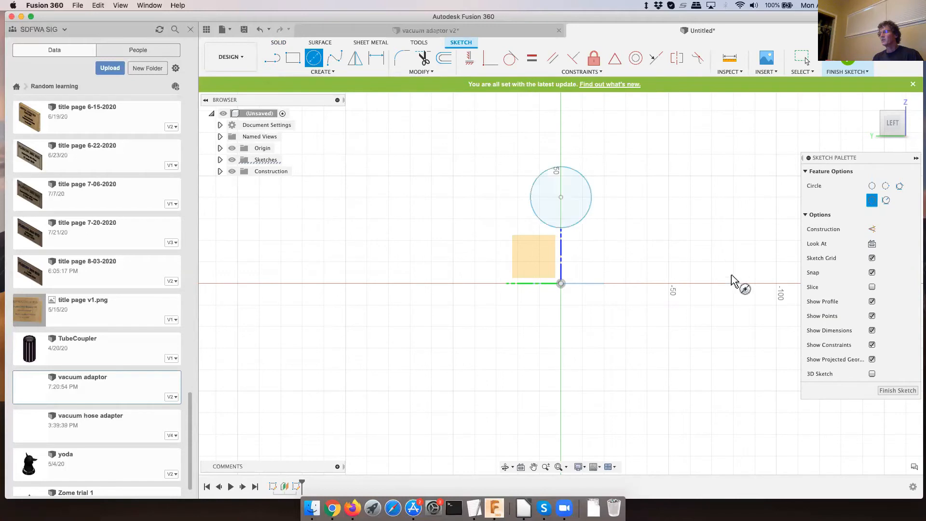
left_click(897, 390)
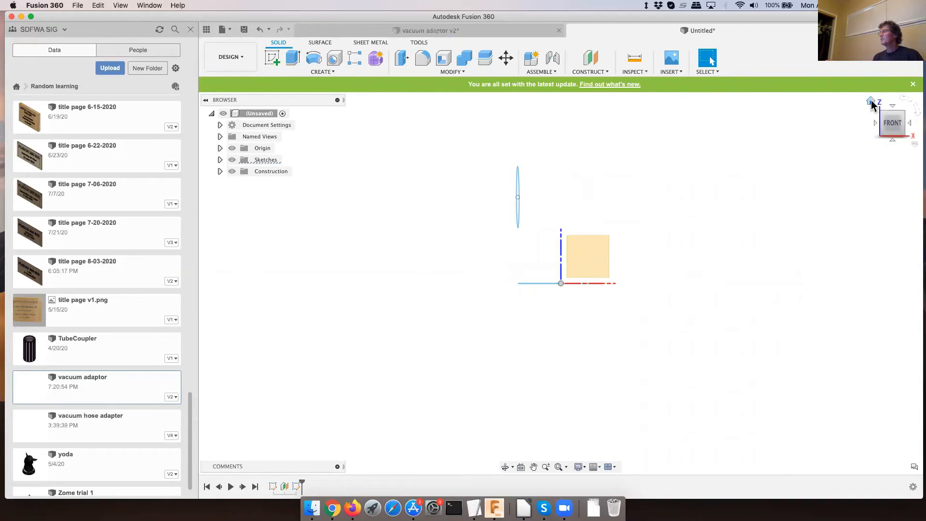
- Loft a new body from the horizontal circle to the circle on the offset plane, with both profiles set to Direction
left_click(871, 102)
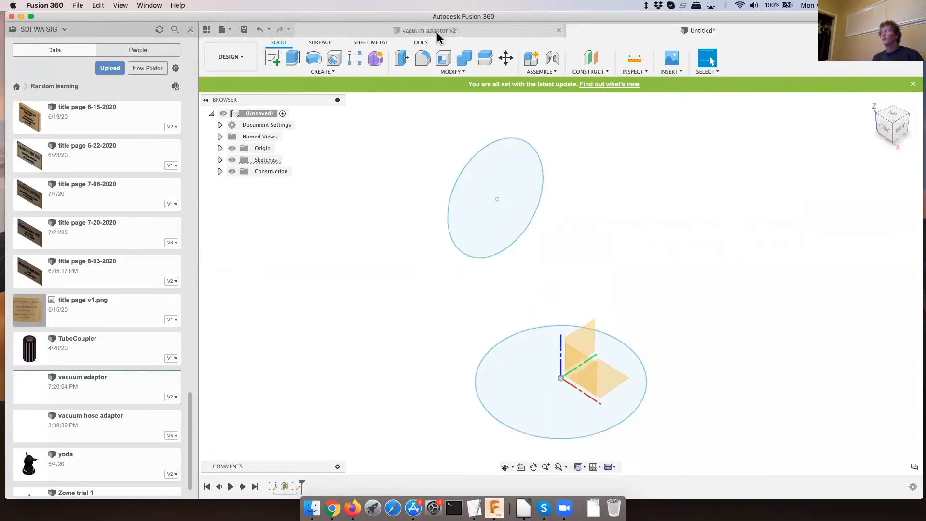
left_click(328, 74)
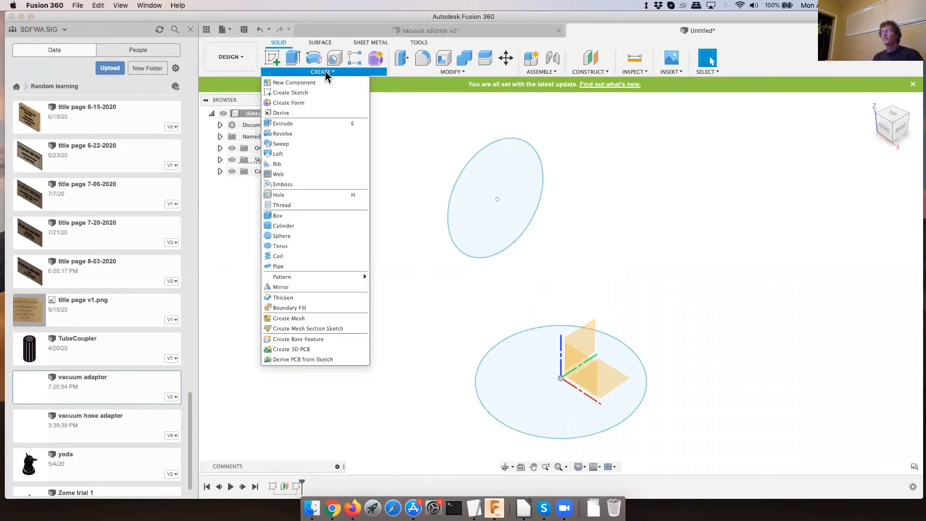
left_click(296, 154)
left_click(511, 370)
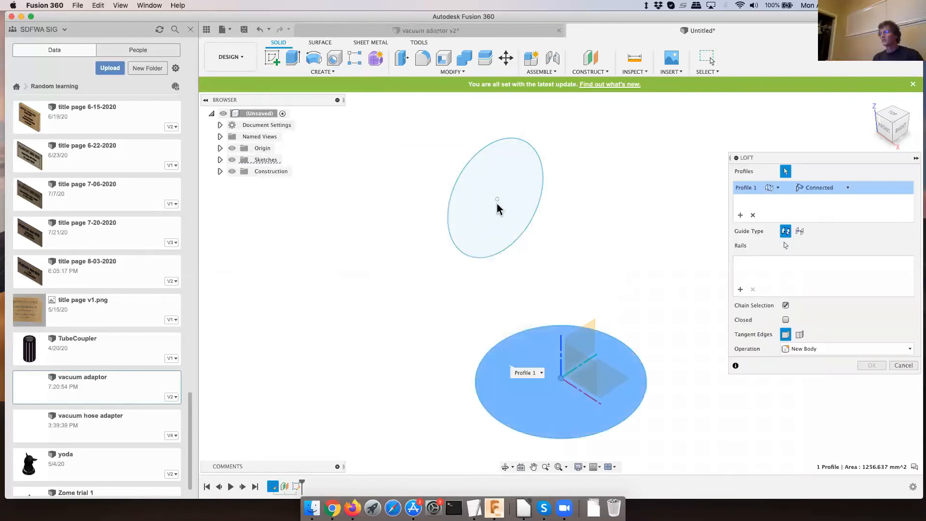
left_click(485, 219)
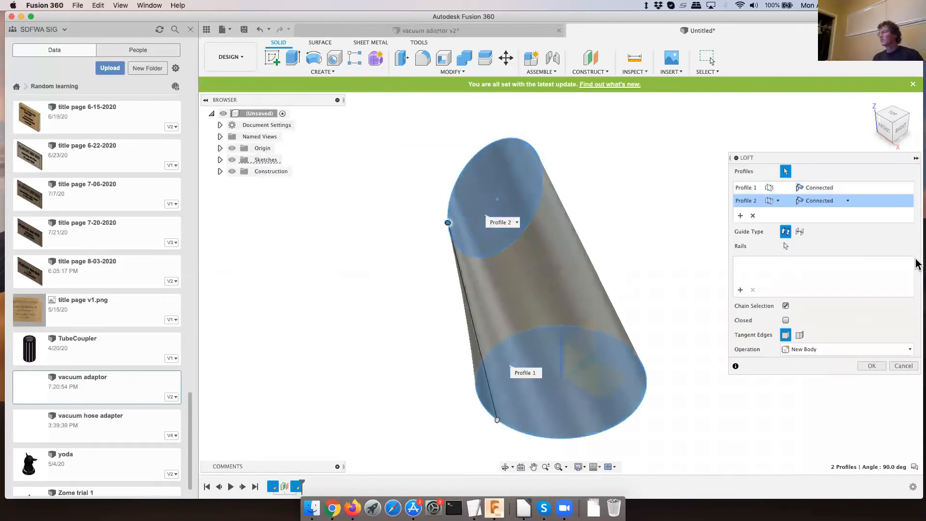
left_click(848, 200)
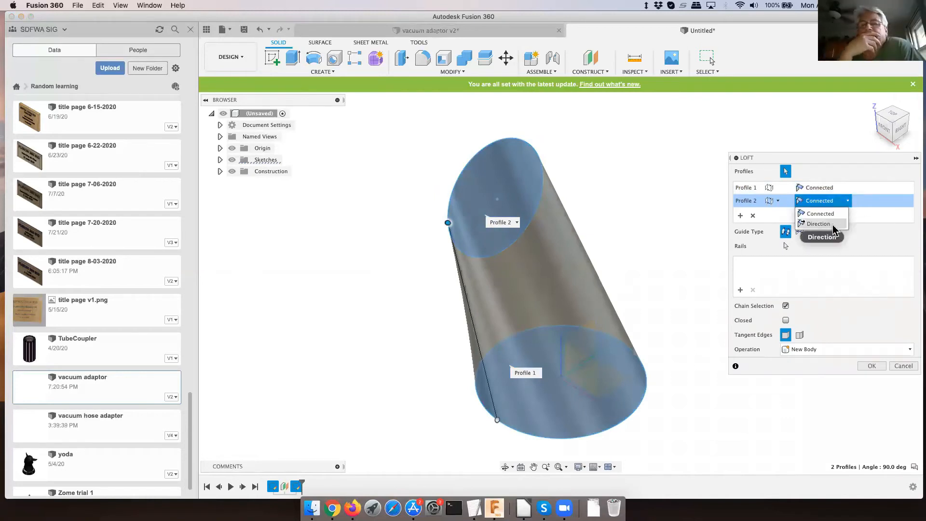
left_click(831, 224)
left_click(848, 188)
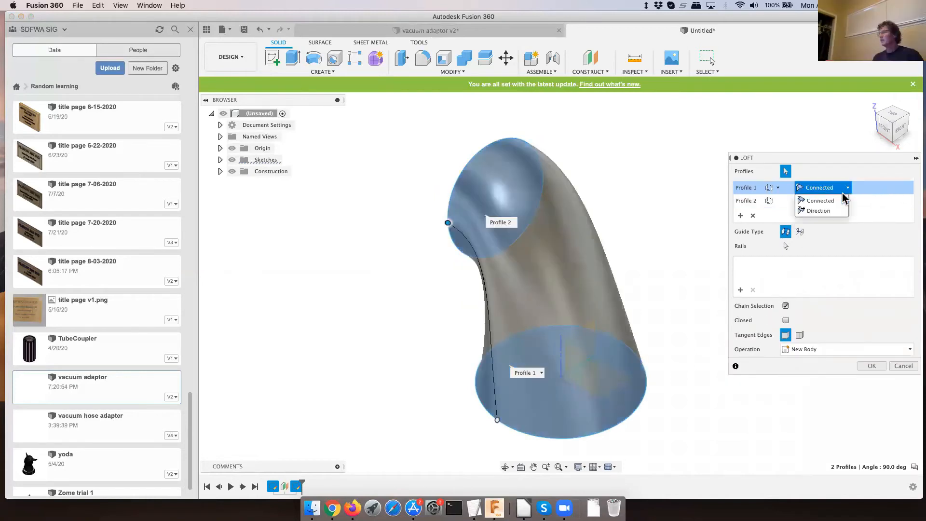
left_click(836, 212)
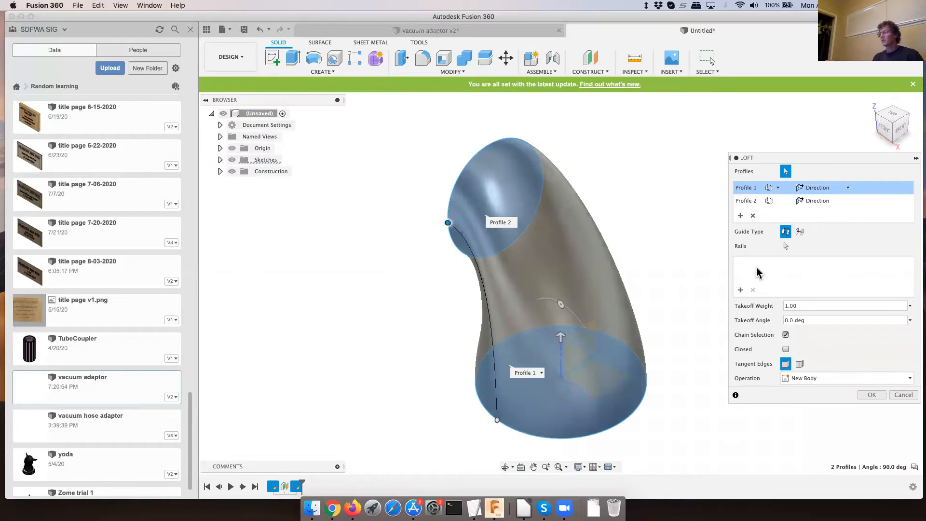
left_click(884, 133)
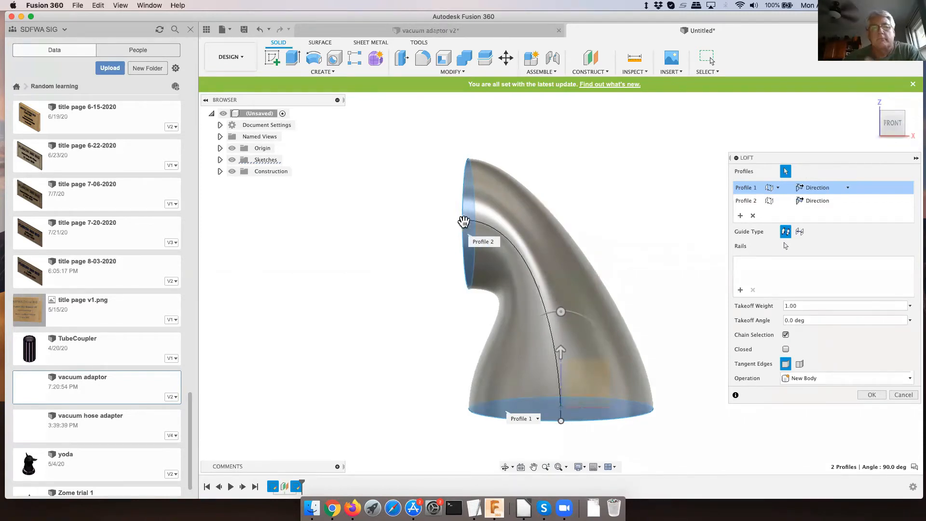
middle_click_drag(458, 225, 451, 219)
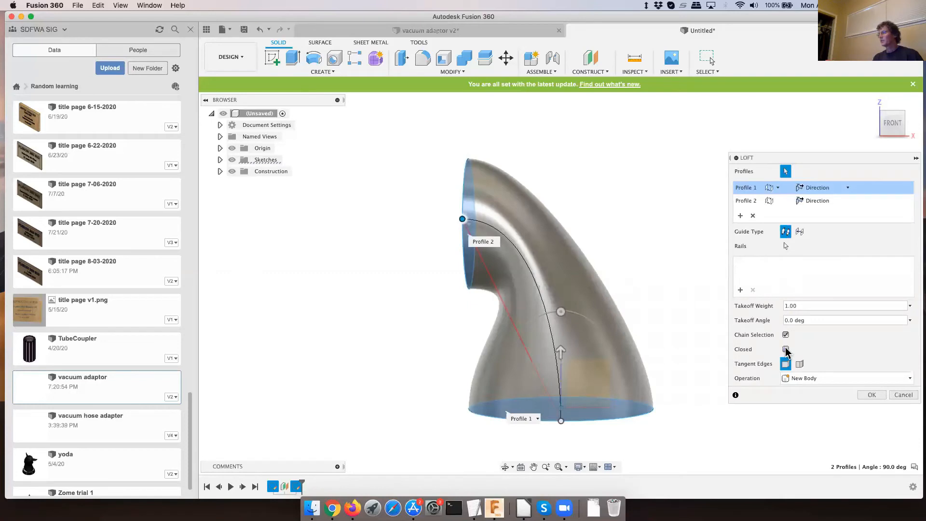
left_click(876, 398)
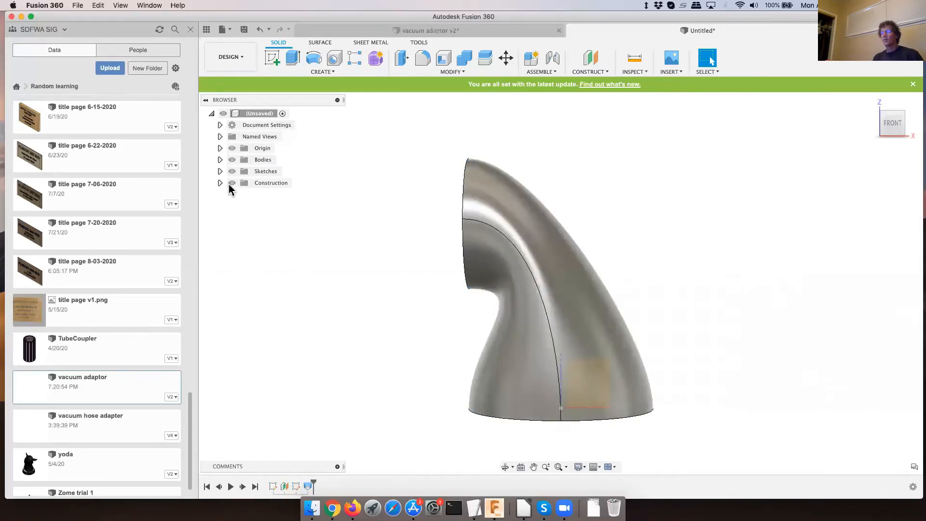
- Edit the offset construction plane to a distance of -51 mm from the YZ plane
left_click(220, 183)
right_click(268, 196)
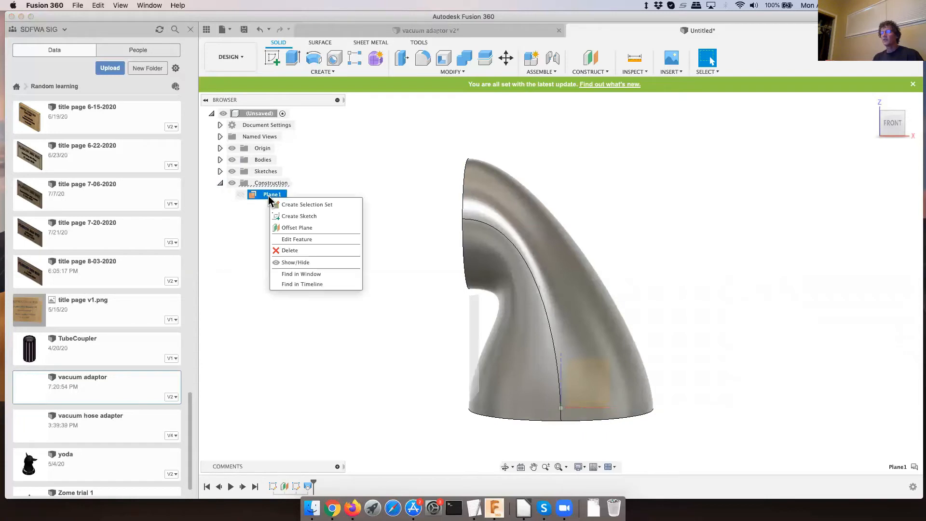
left_click(302, 240)
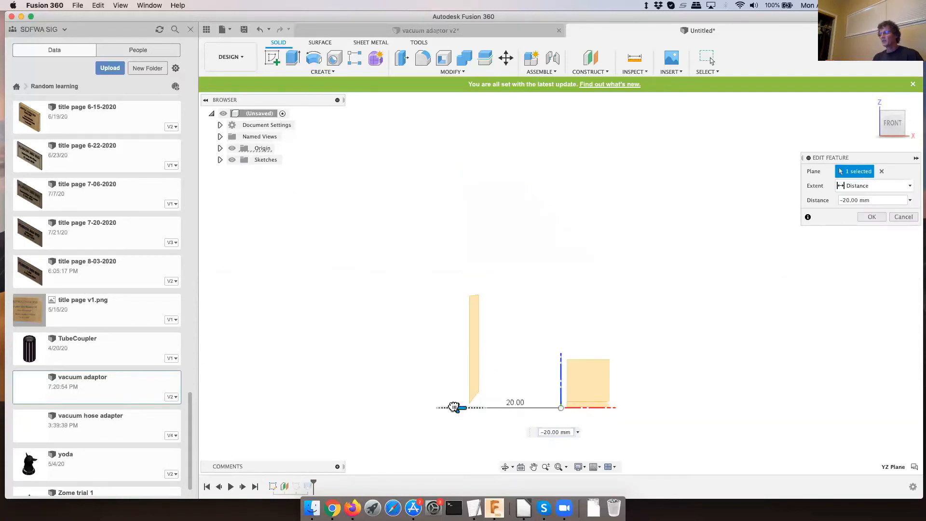
left_click_drag(455, 407, 328, 408)
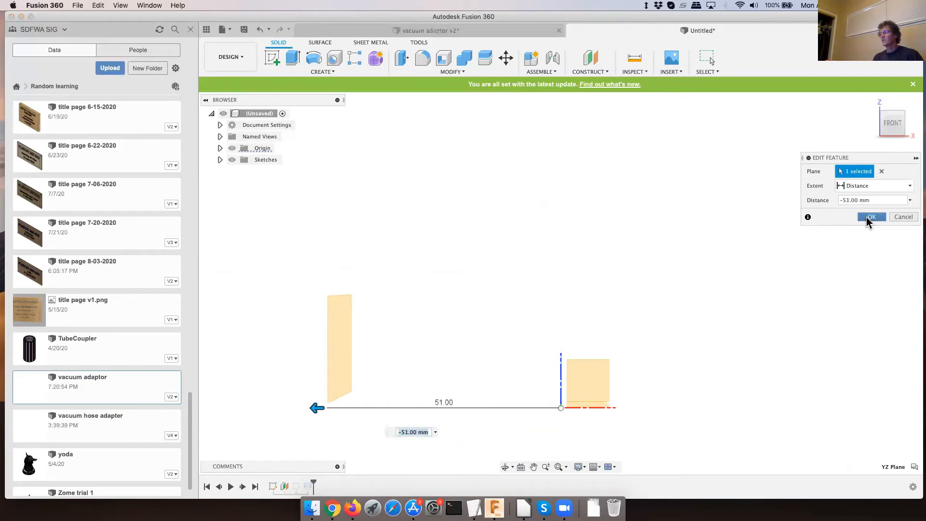
left_click(870, 217)
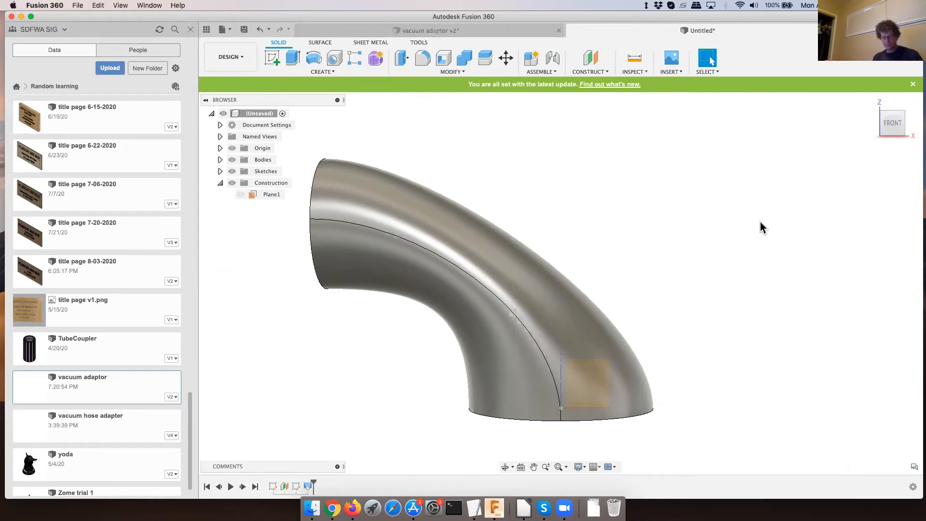
- Cut a simple hole 12 mm in diameter and 17 mm deep into the curved side face of the lofted bend
middle_click_drag(464, 218, 500, 224, "shift")
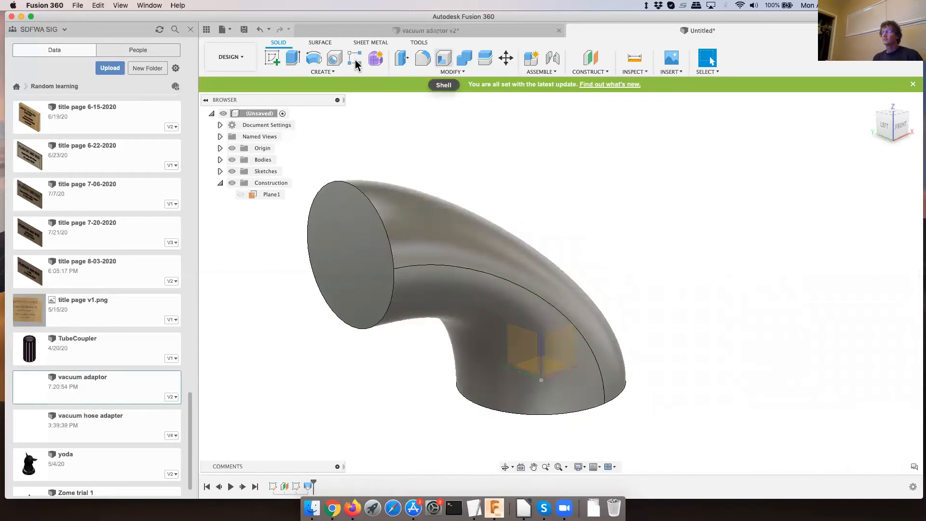
left_click(334, 59)
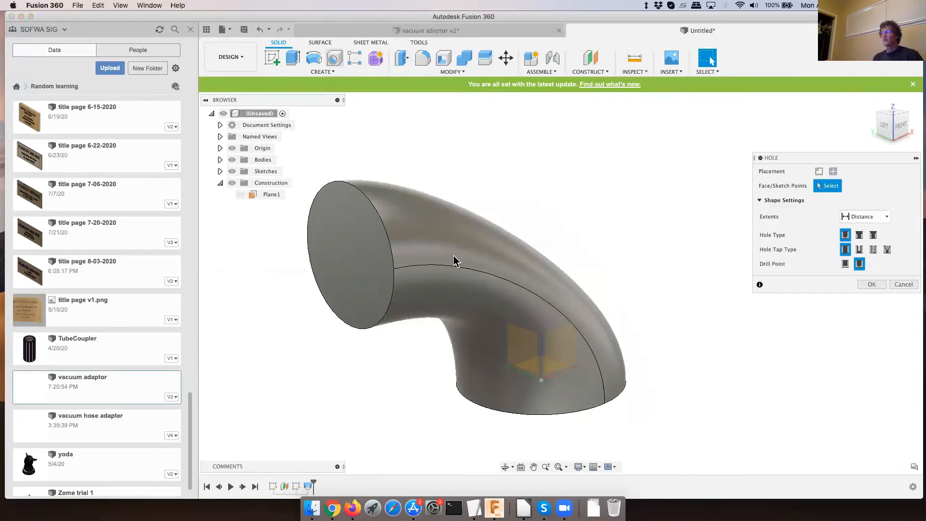
left_click(460, 269)
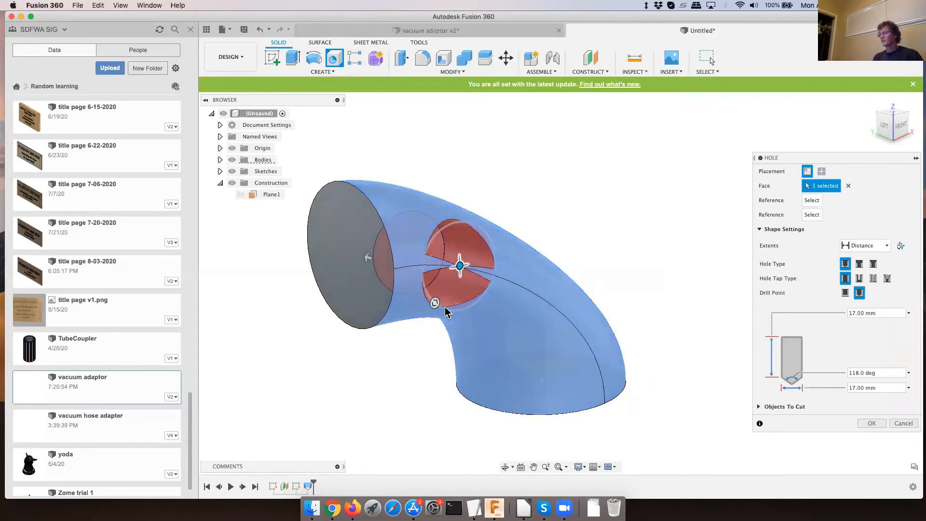
left_click_drag(434, 303, 447, 292)
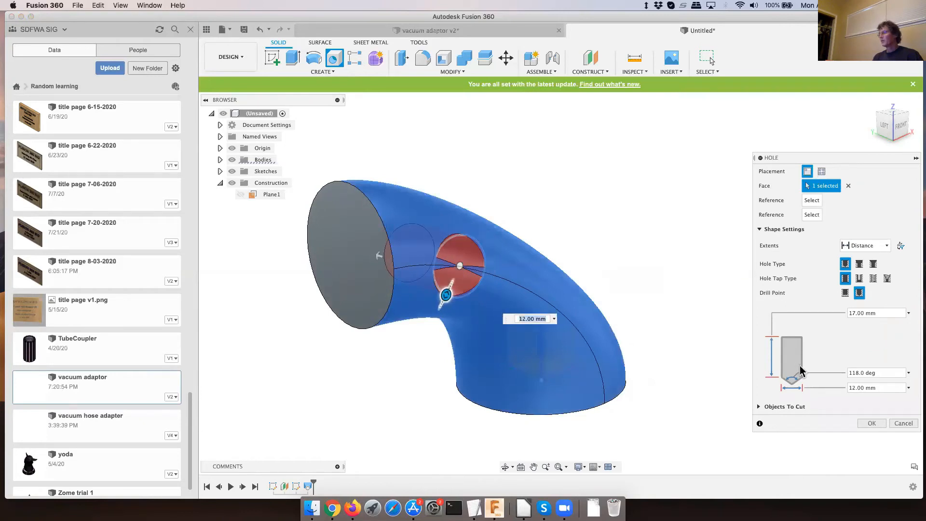
left_click(871, 424)
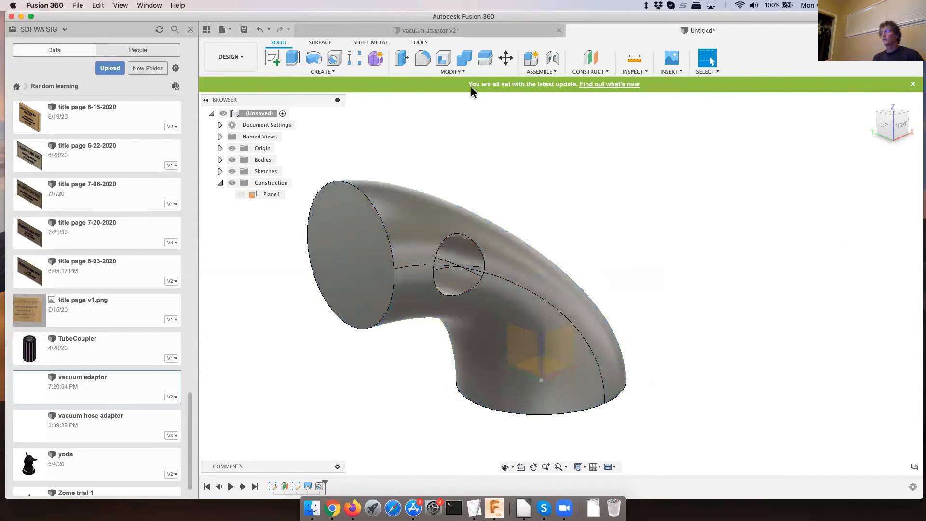
- Shell the lofted bend to an inside thickness of 3 mm, removing both circular end faces
left_click(444, 66)
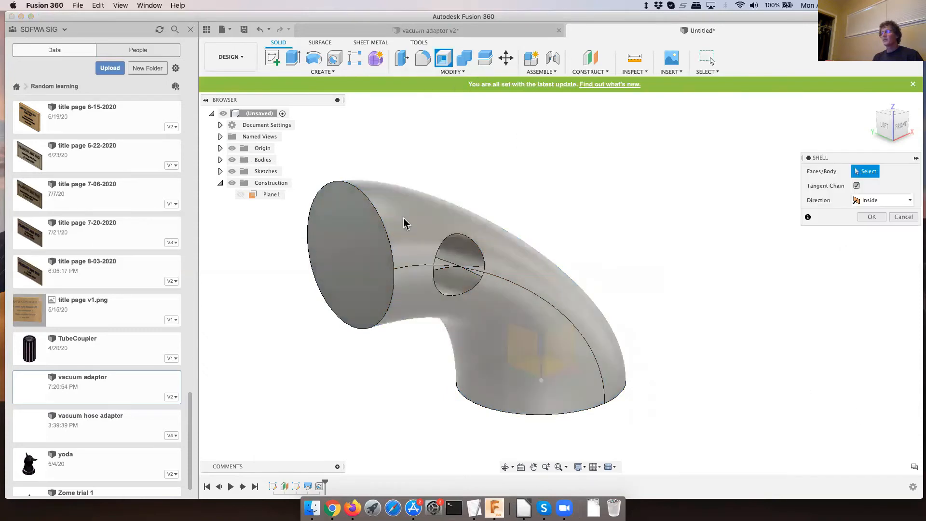
left_click(377, 247)
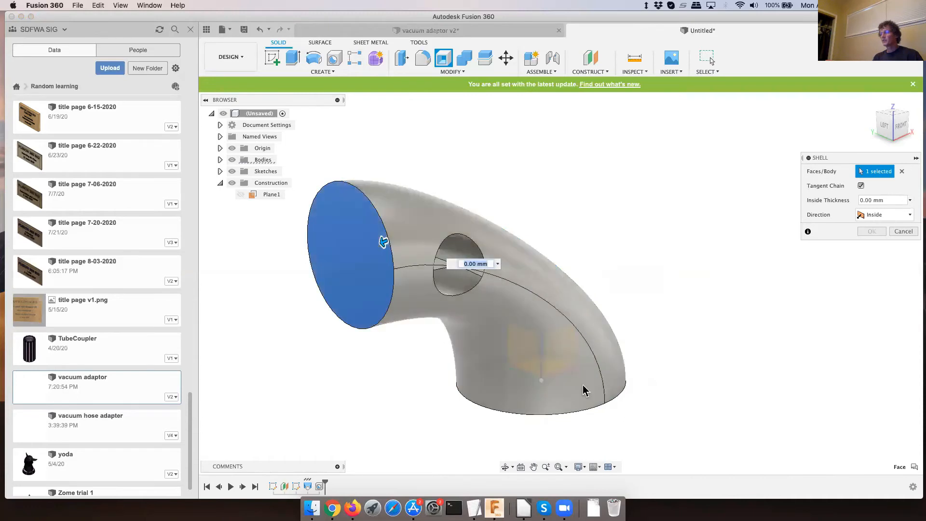
mouse_move(583, 430)
middle_mouse_down("shift")
mouse_move(585, 386)
mouse_move(585, 415)
middle_mouse_up("shift")
left_click(584, 418)
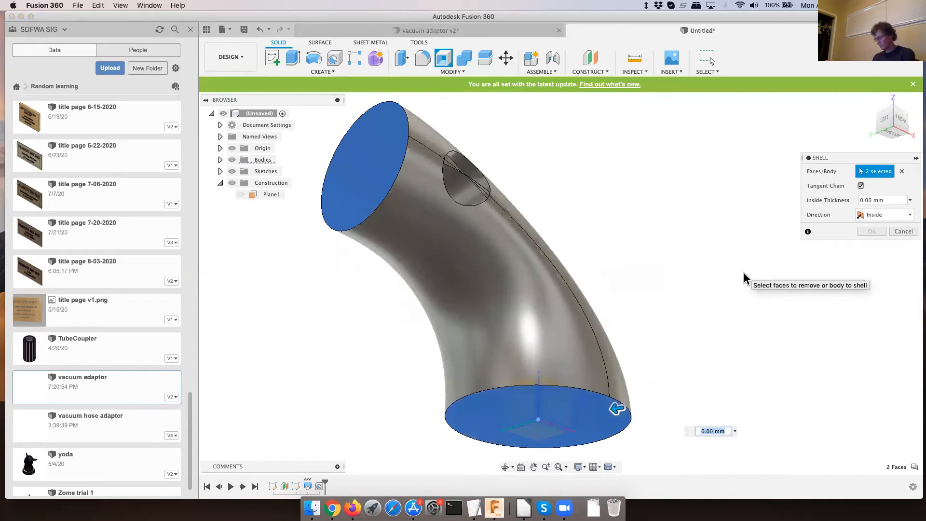
type("3")
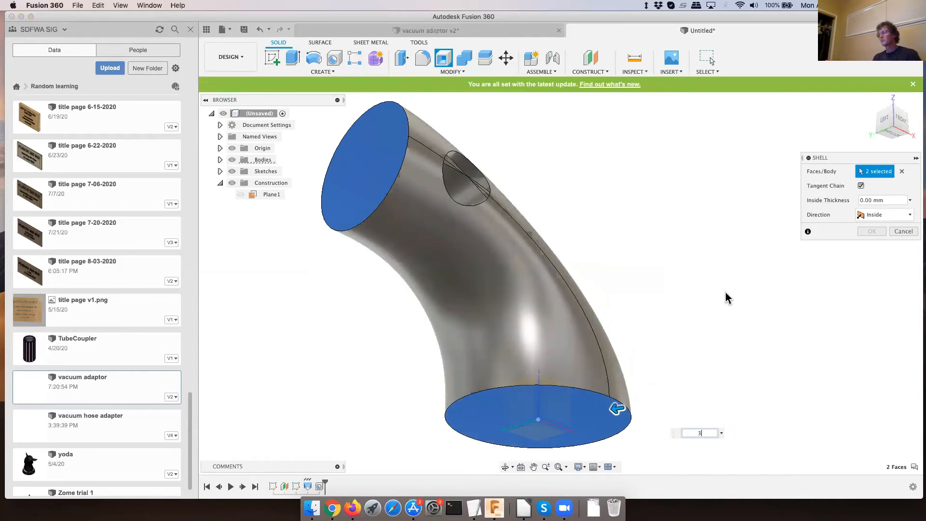
key("Return")
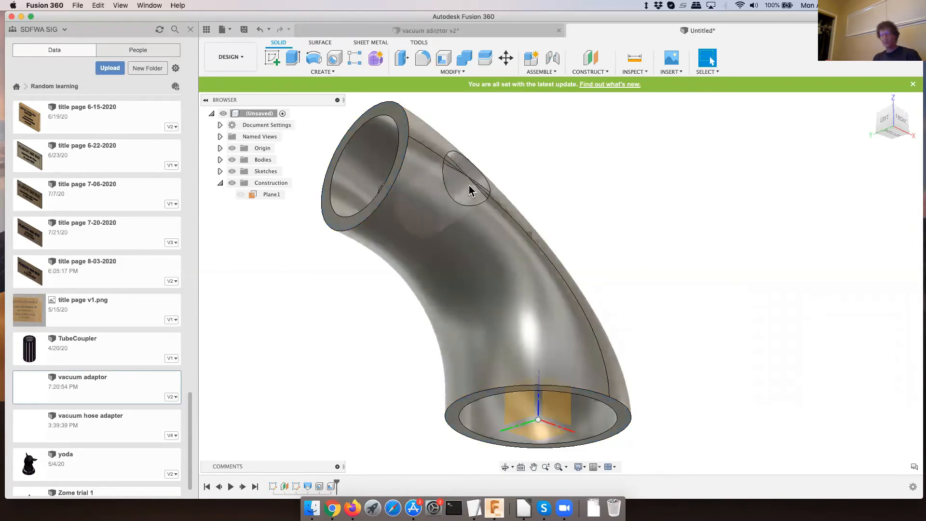
middle_click_drag(475, 191, 497, 233, "shift")
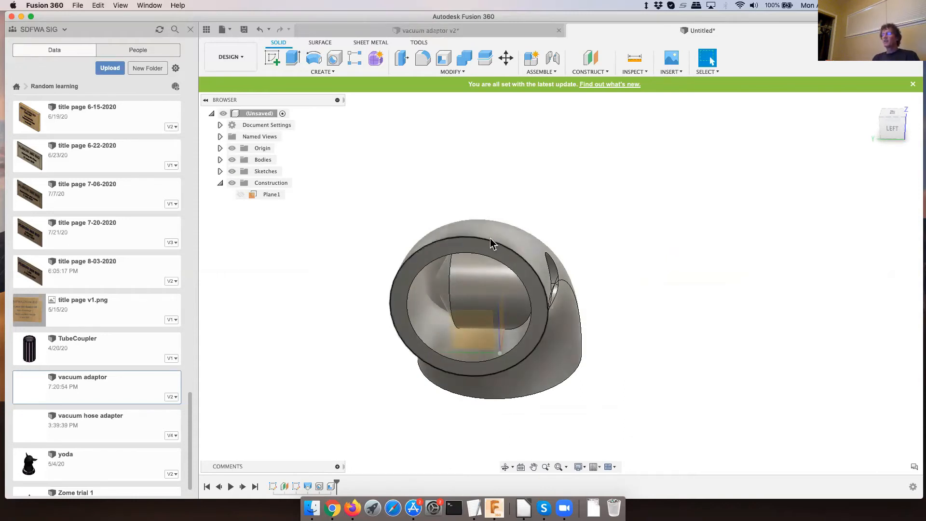
middle_click_drag(491, 238, 483, 217)
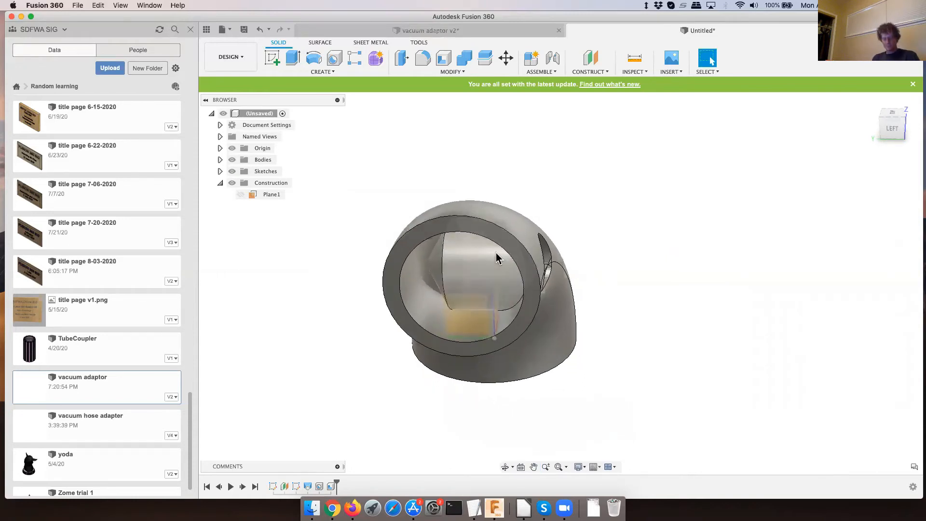
mouse_move(491, 260)
middle_mouse_down("shift")
mouse_move(475, 232)
mouse_move(442, 237)
mouse_move(492, 250)
middle_mouse_up("shift")
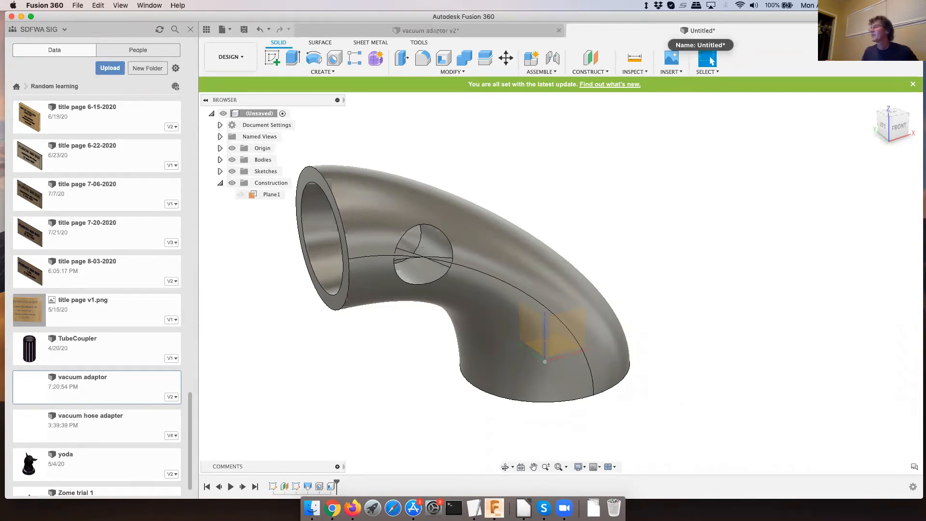
- Open a new blank design and return to the unsaved pipe bend design
key("super+n")
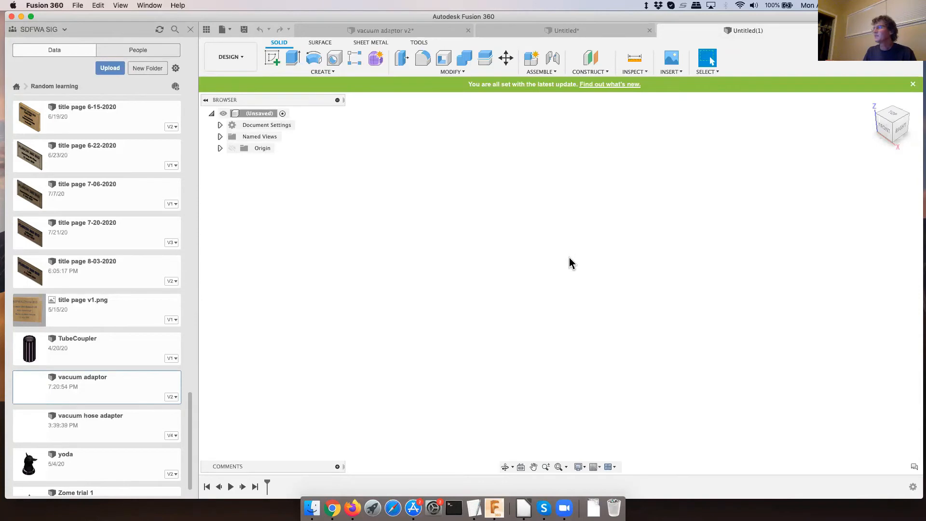
left_click(587, 31)
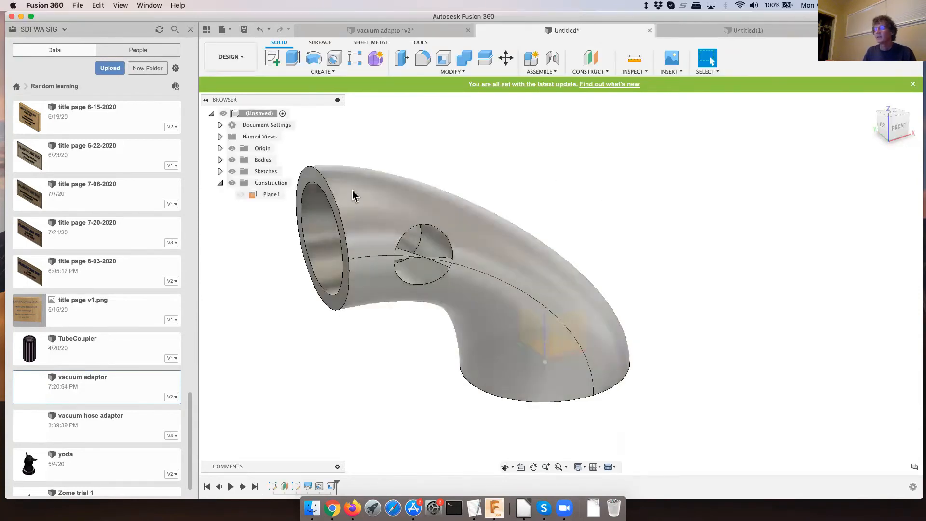
- Delete the shell and hole features from the pipe bend's history
right_click(333, 484)
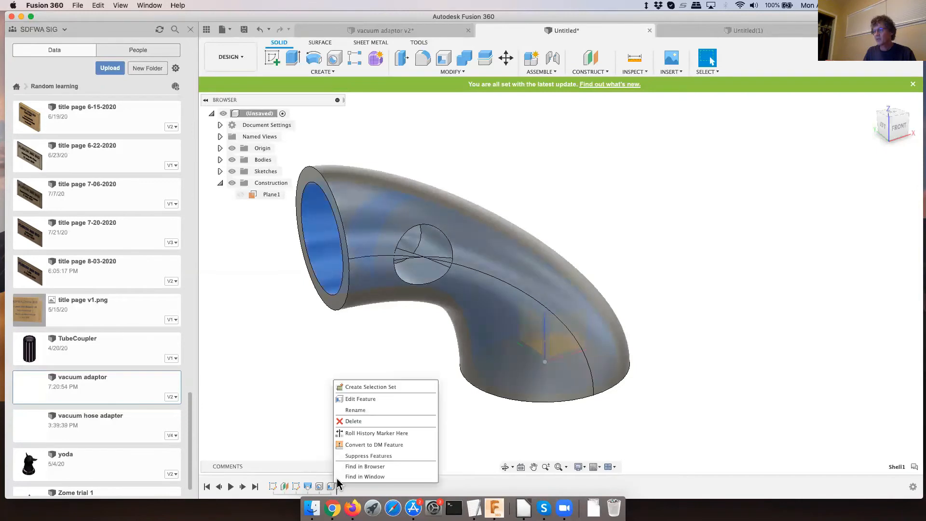
left_click(354, 421)
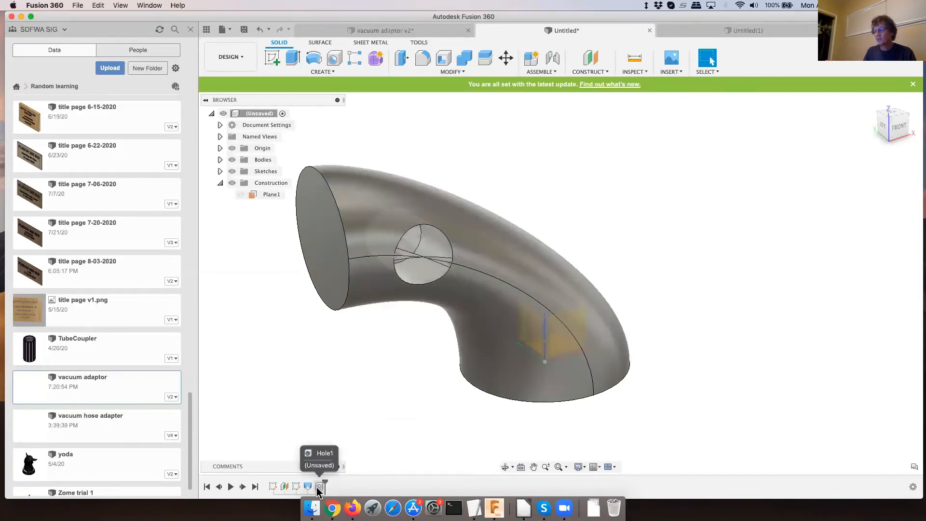
right_click(318, 487)
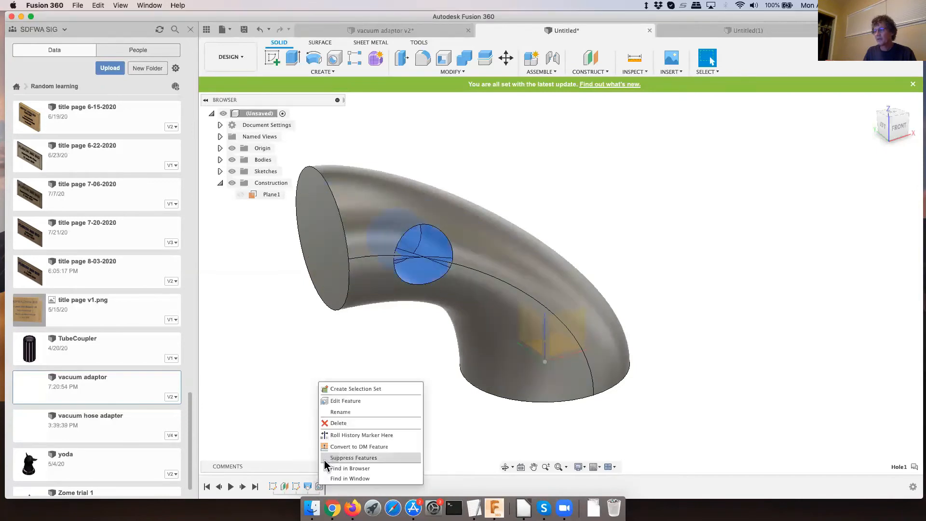
left_click(338, 425)
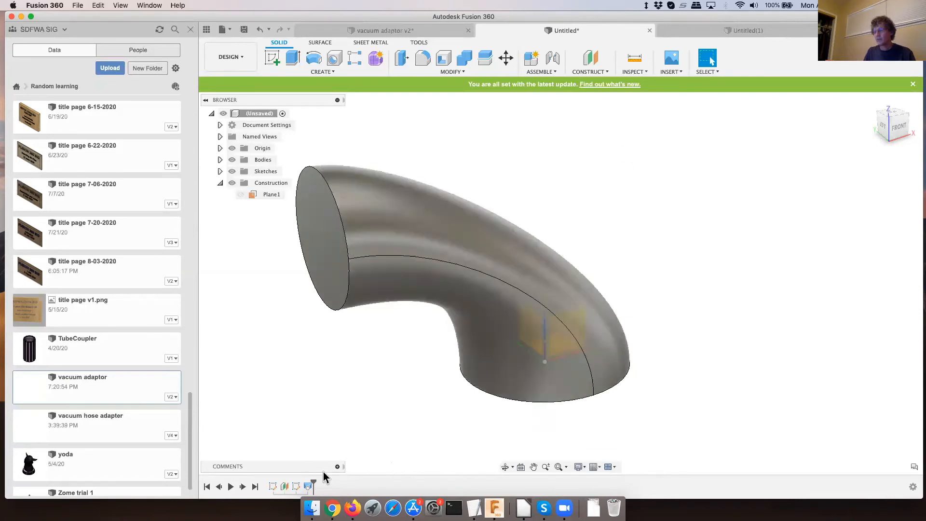
- Roll the design history back to before the loft and show both circle sketches, Sketch1 and Sketch3
left_click_drag(314, 480, 302, 481)
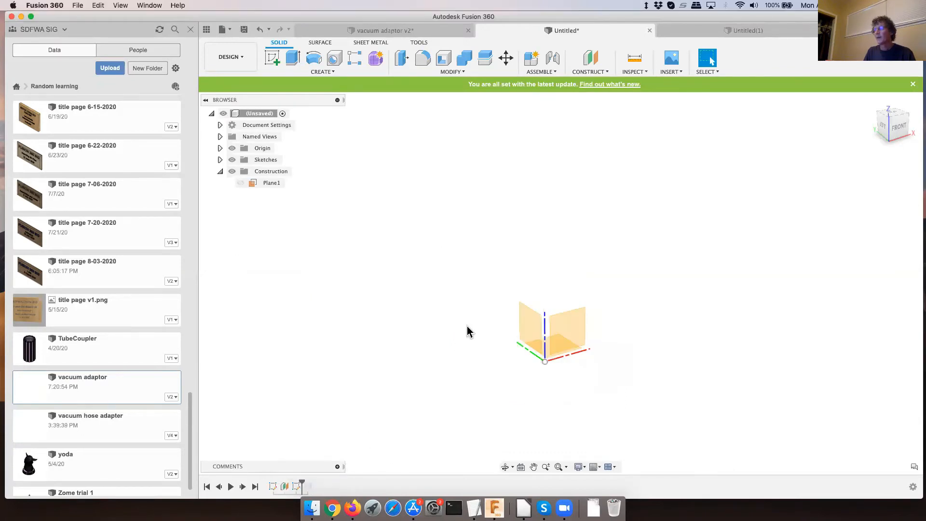
left_click(220, 159)
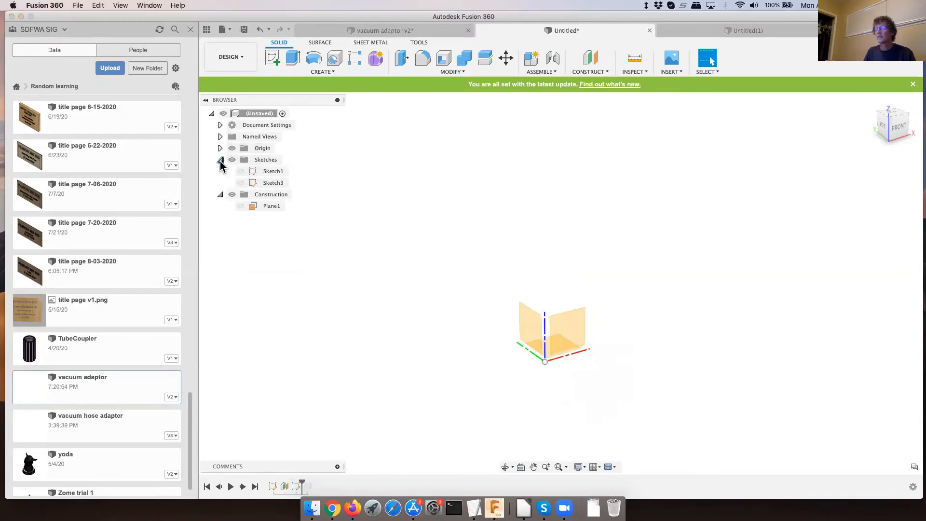
left_click(240, 172)
left_click(240, 183)
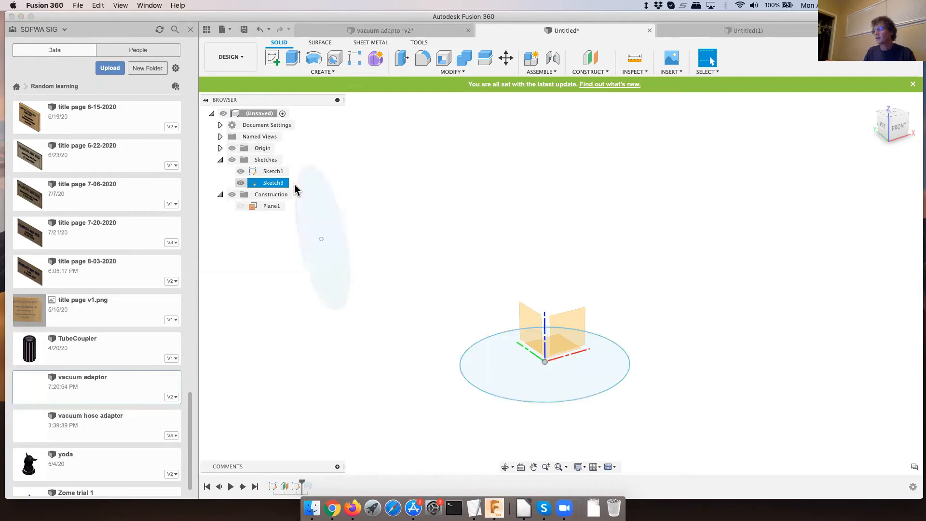
- View the two circles from the front and set the camera to Orthographic
left_click(894, 129)
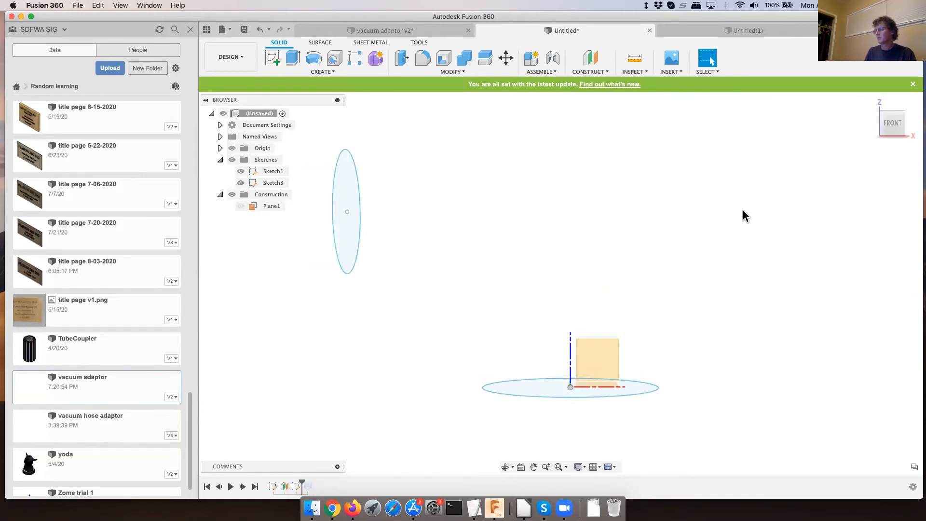
left_click(579, 467)
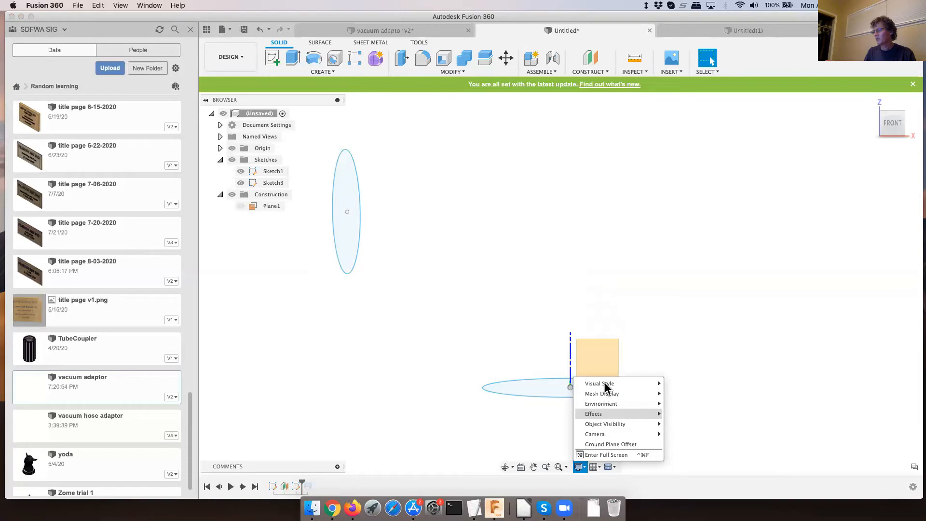
mouse_move(609, 388)
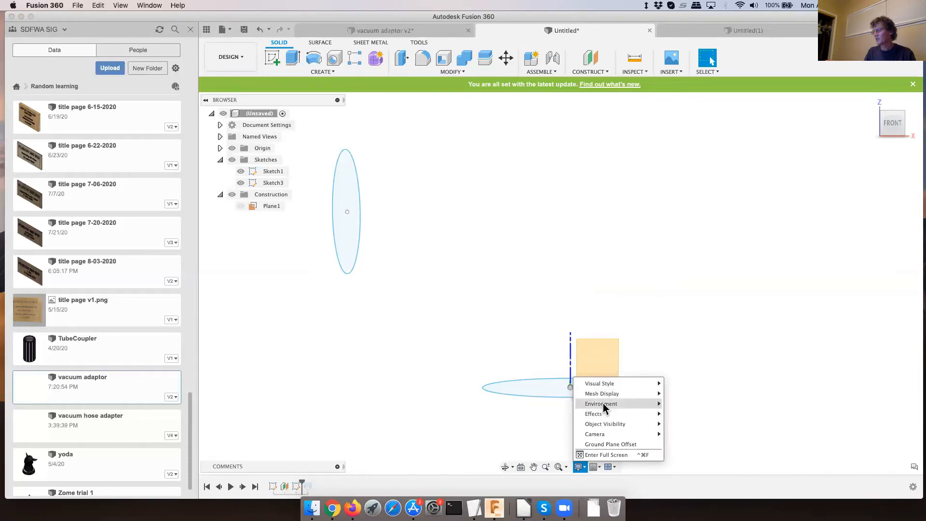
mouse_move(600, 417)
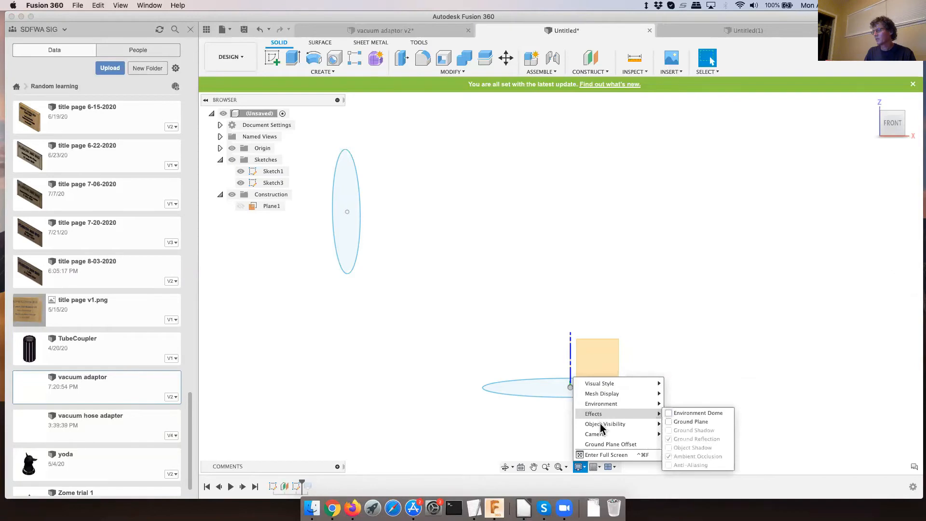
mouse_move(635, 435)
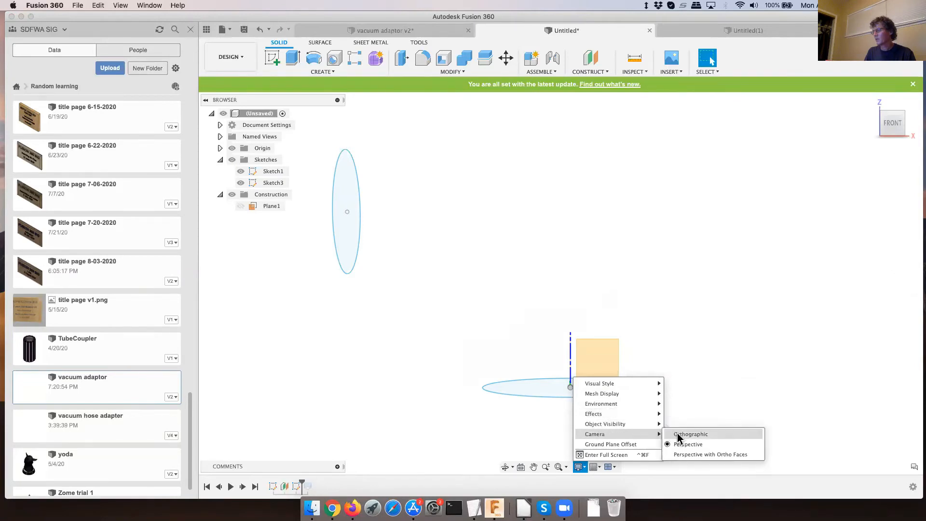
left_click(677, 435)
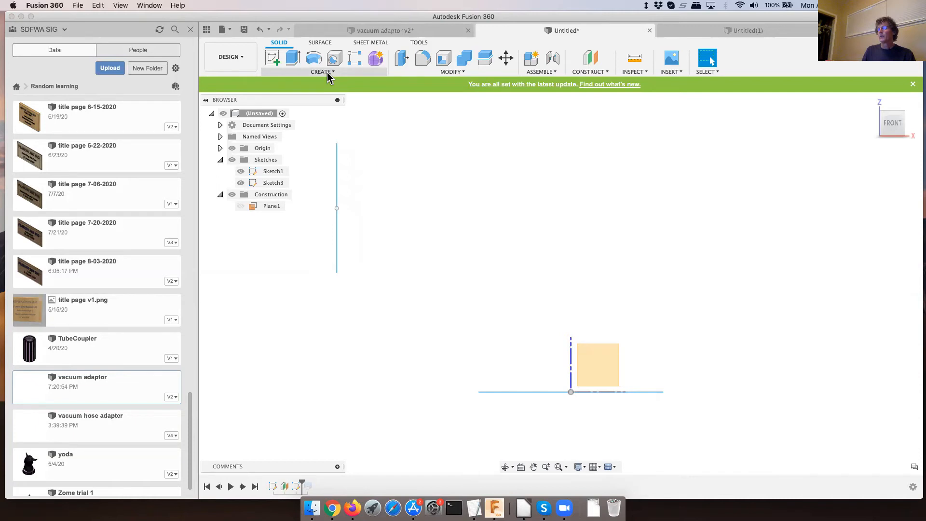
- Create a new sketch on the front origin plane and enable 3D Sketch for it
left_click(273, 59)
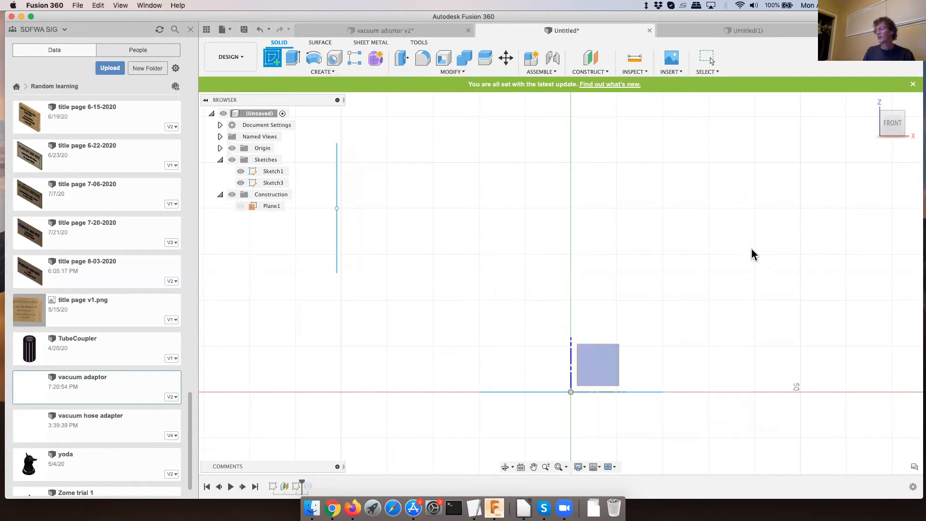
mouse_move(752, 237)
middle_mouse_down()
mouse_move(731, 246)
mouse_move(752, 238)
middle_mouse_up()
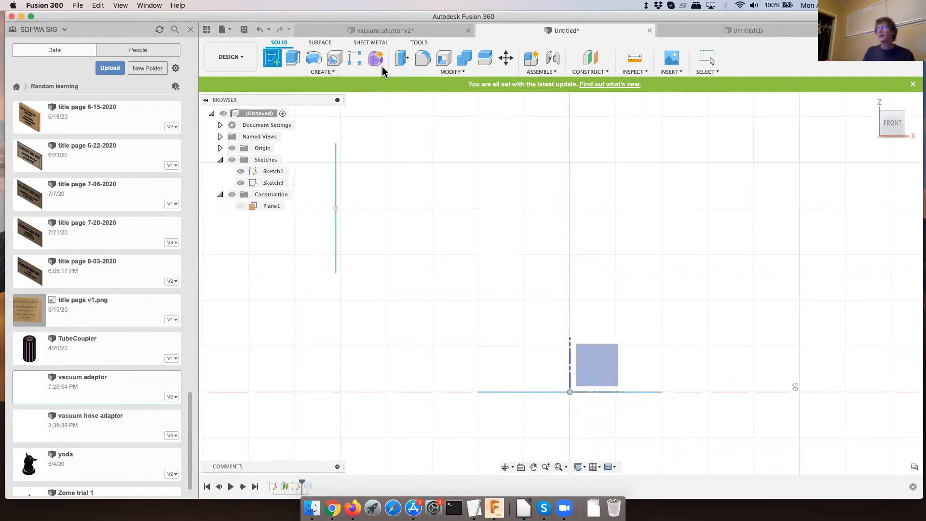
left_click(611, 357)
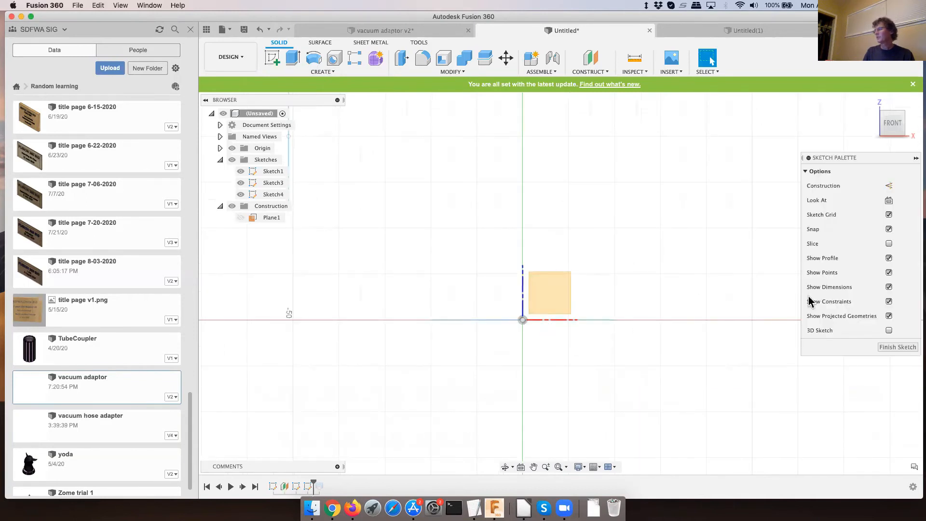
left_click(889, 330)
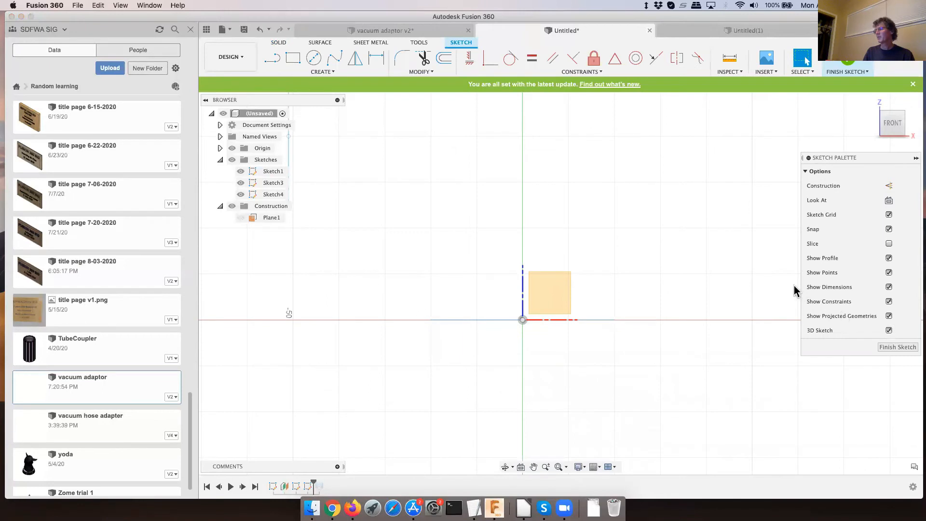
scroll(792, 289, "down", 5)
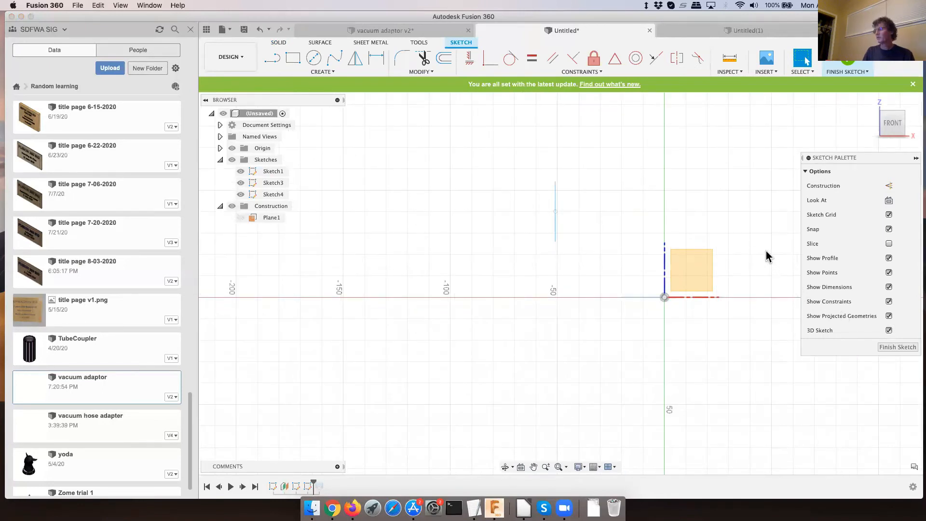
mouse_move(767, 255)
middle_mouse_down("shift")
mouse_move(751, 260)
mouse_move(741, 283)
middle_mouse_up("shift")
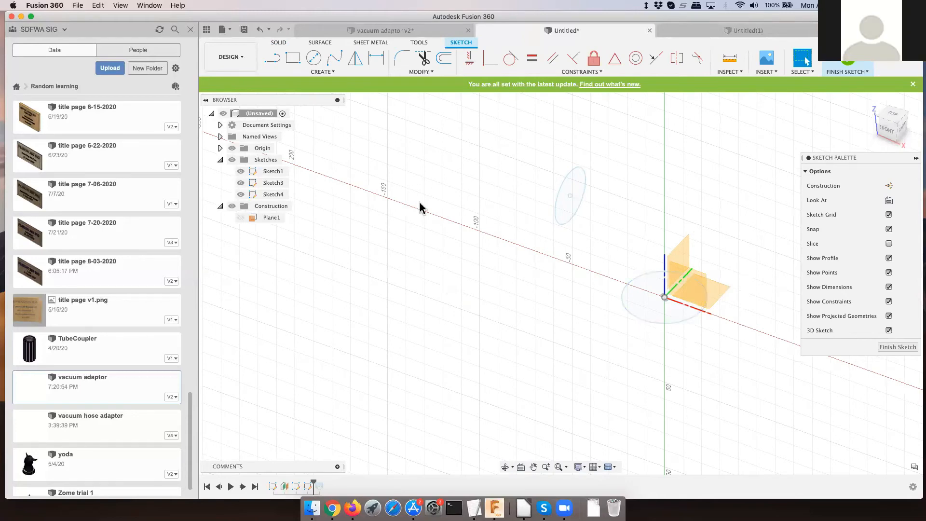
left_click(333, 59)
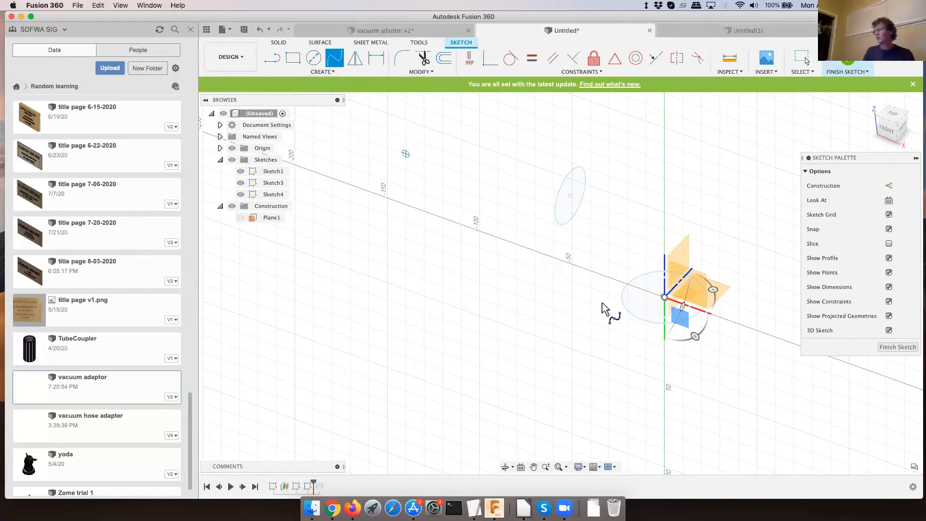
left_click(643, 320)
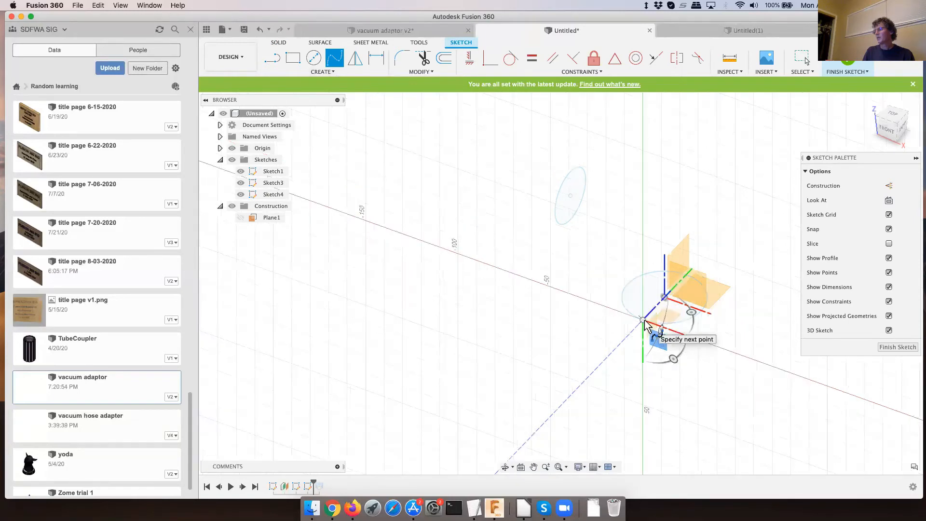
left_click(556, 202)
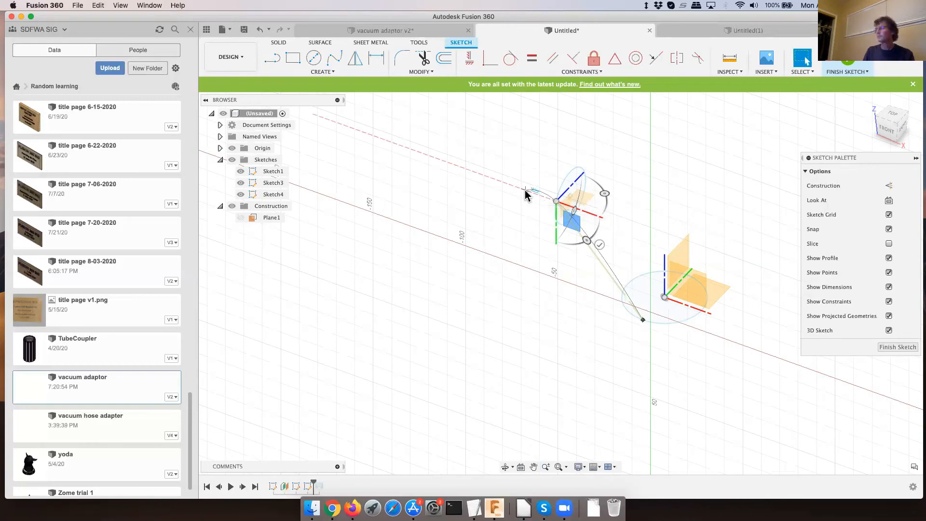
key("Escape")
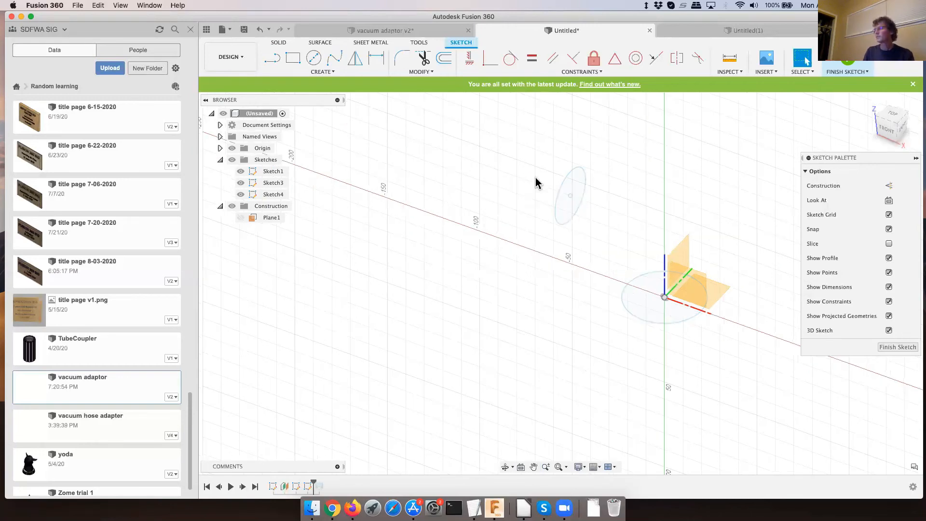
- Draw a three-point fit point spline from the edge of the lower circle to the edge of the upper circle
left_click(334, 59)
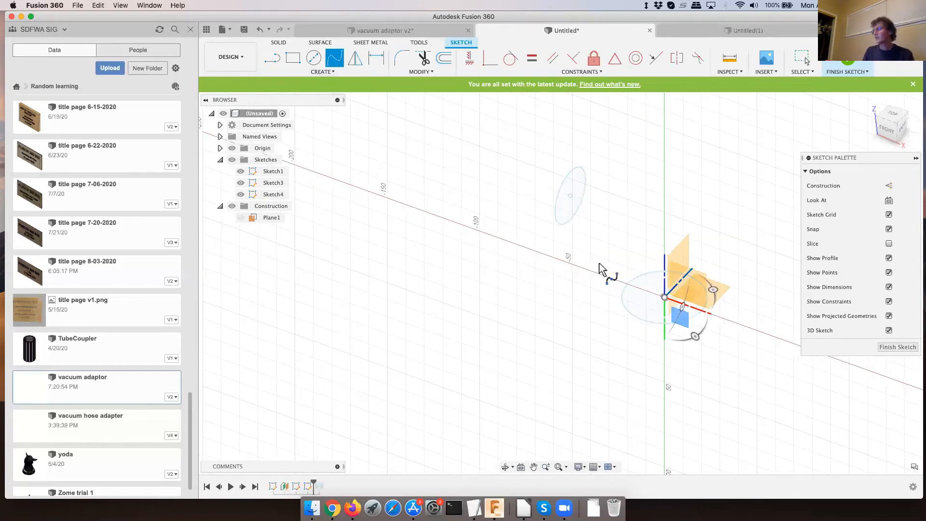
left_click(643, 319)
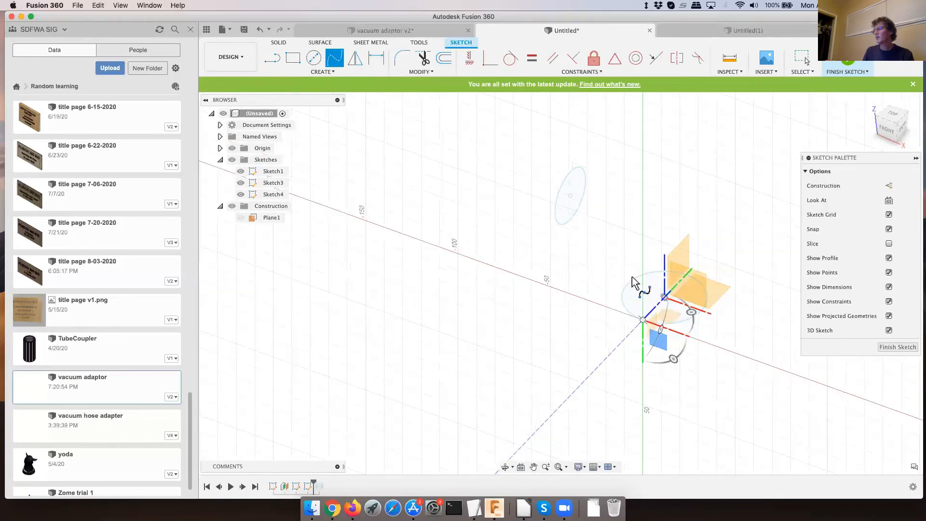
left_click(625, 251)
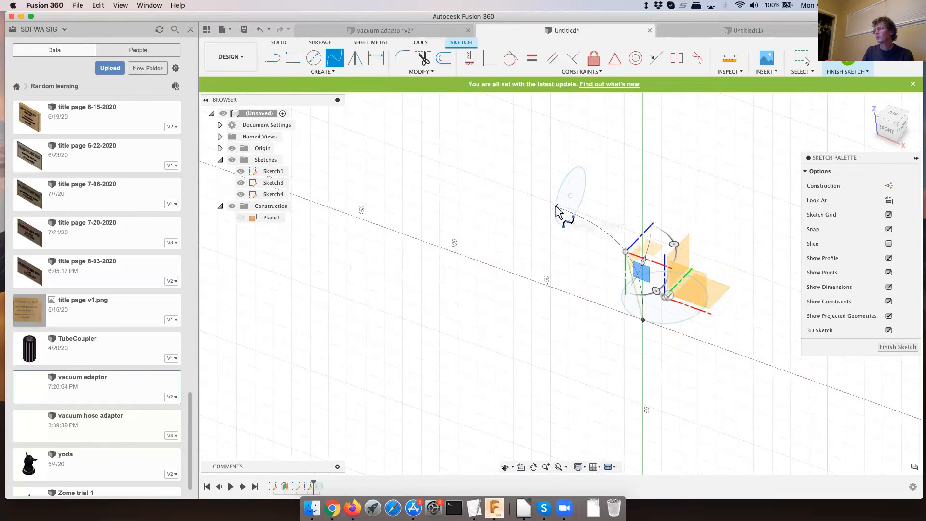
left_click(556, 208)
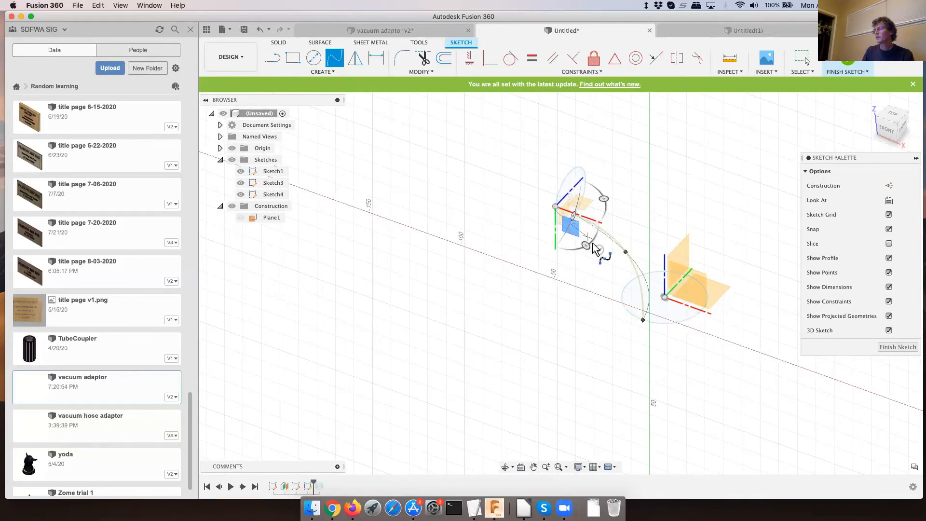
left_click(599, 248)
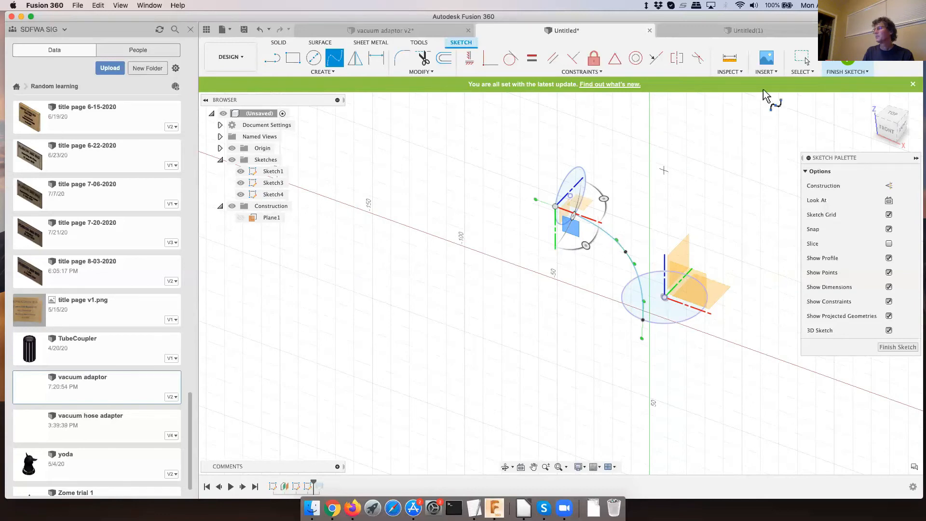
left_click(801, 59)
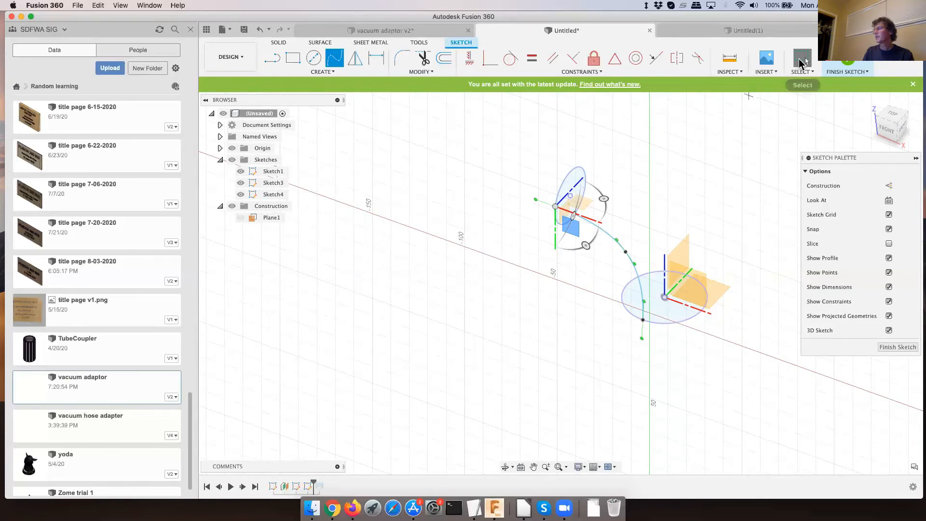
- Insert two more fit points in the spline, one on each side of its middle point
left_click(604, 230)
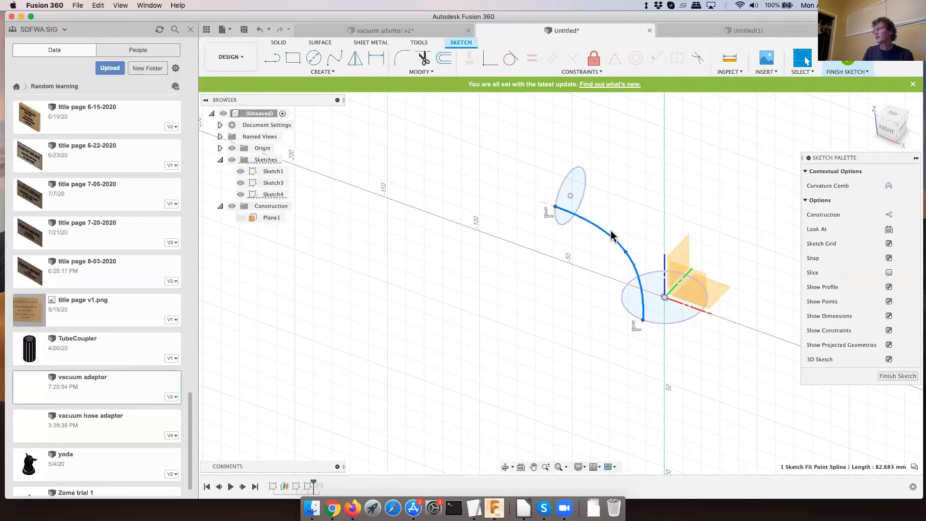
left_click(624, 259)
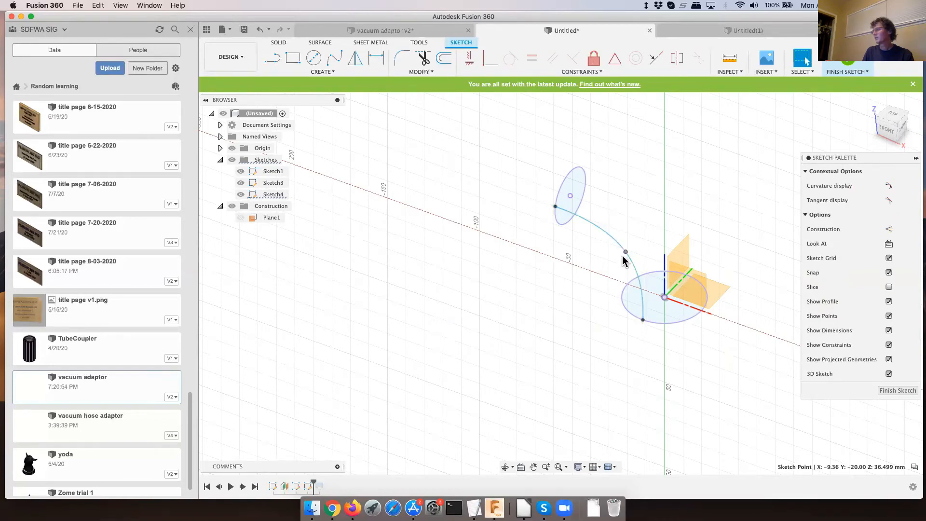
left_click(621, 245)
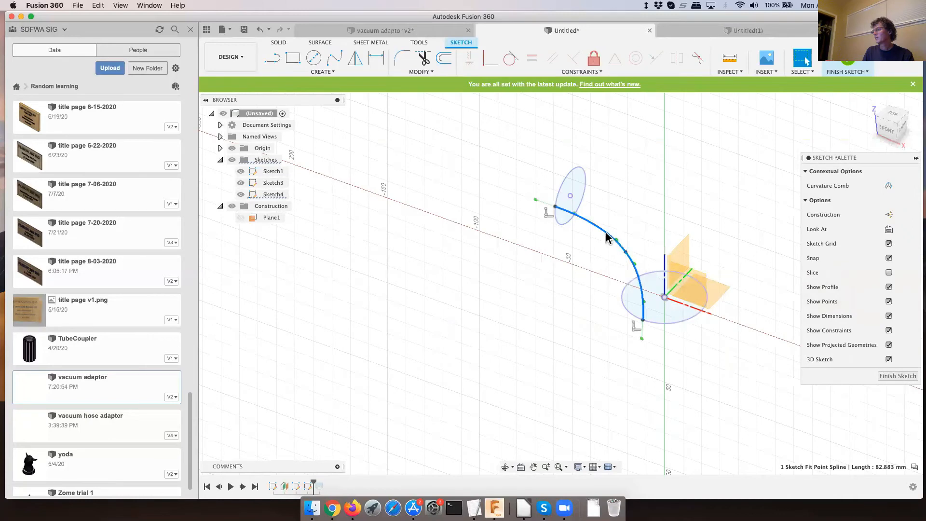
right_click(605, 236)
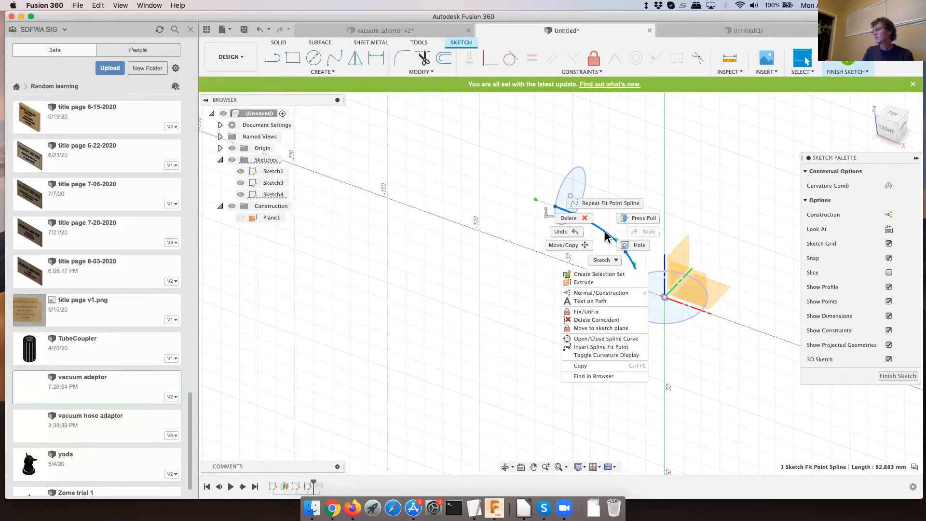
left_click(600, 347)
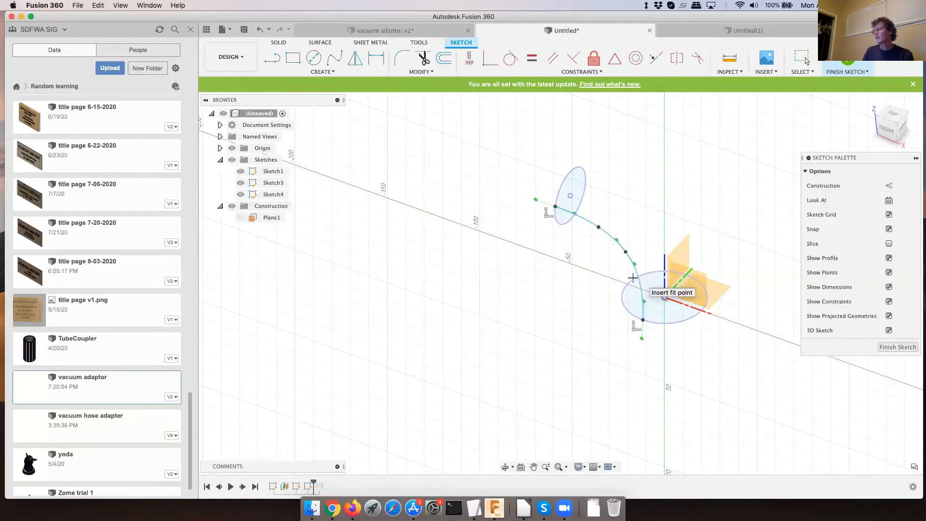
left_click(633, 278)
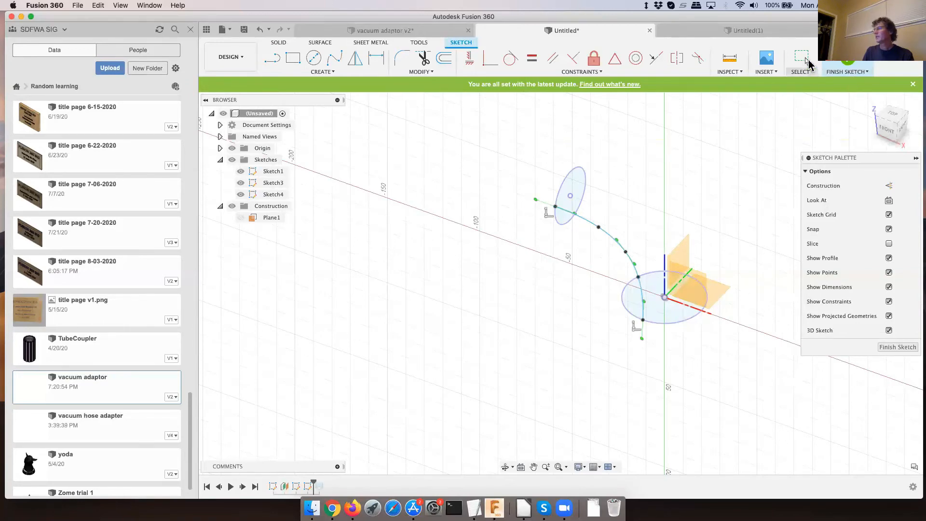
left_click(809, 63)
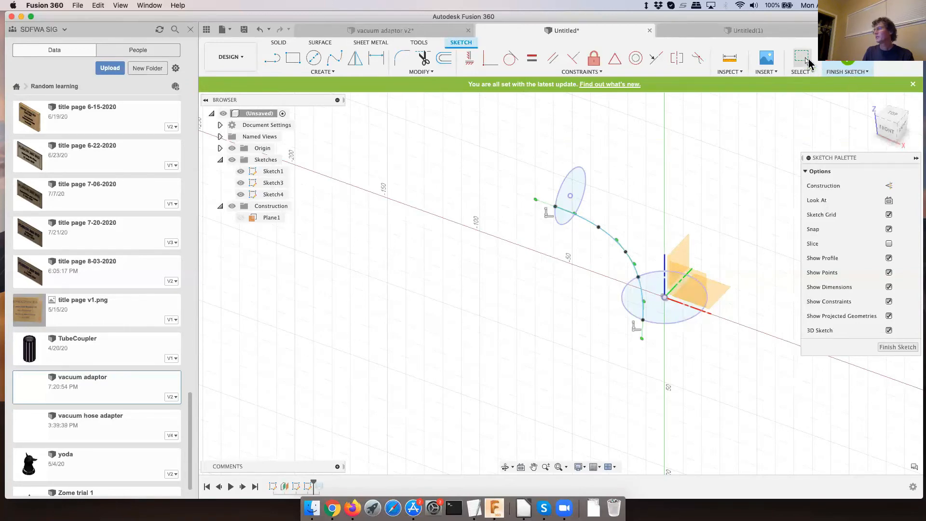
- Try to move the inserted fit points and activate the tangent handle at the one nearest the upper circle
left_click(638, 279)
left_click(634, 279)
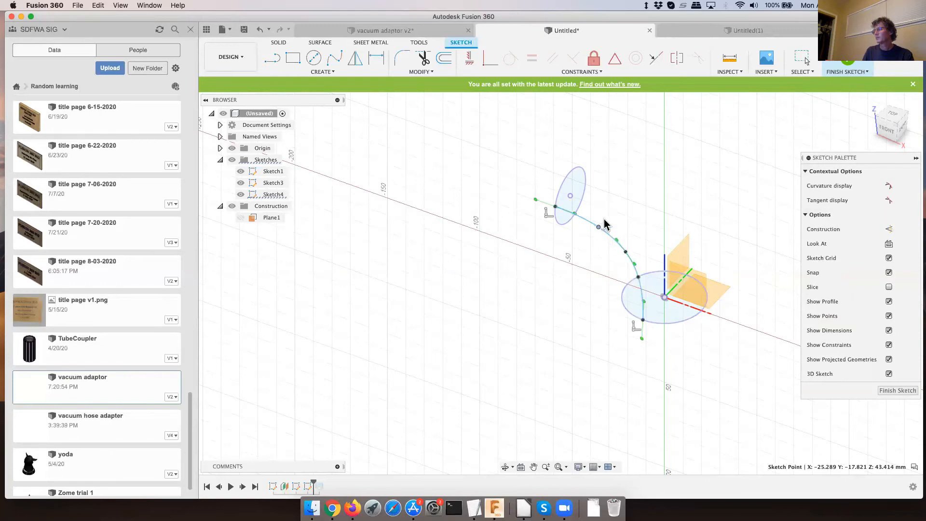
key("Escape")
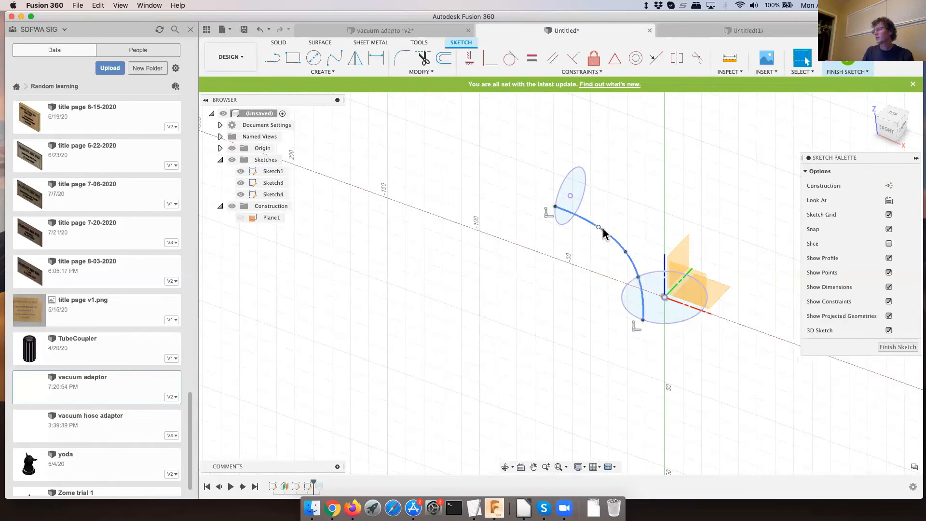
left_click(603, 234)
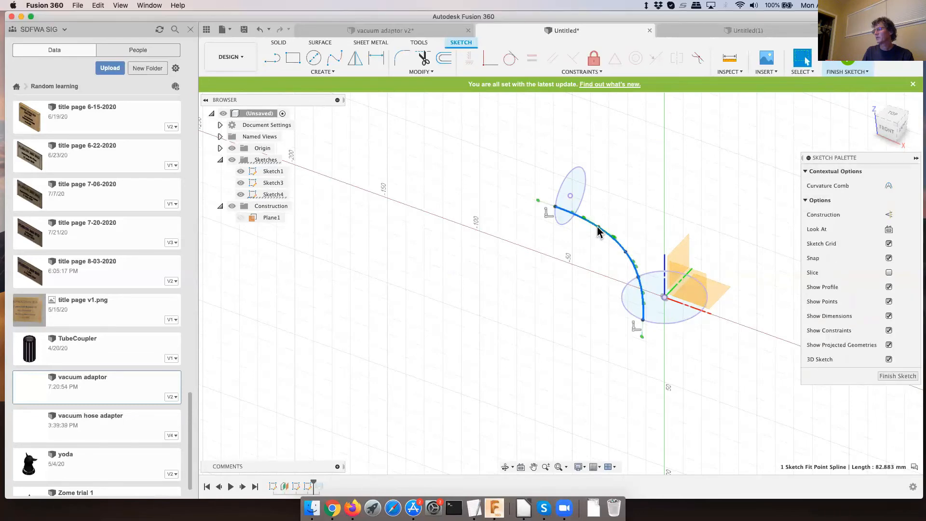
left_click(597, 228)
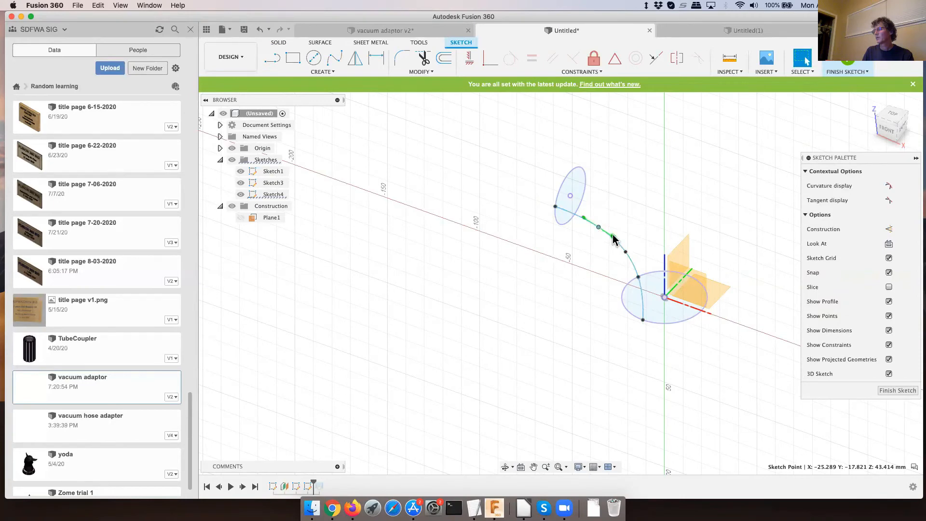
left_click(613, 235)
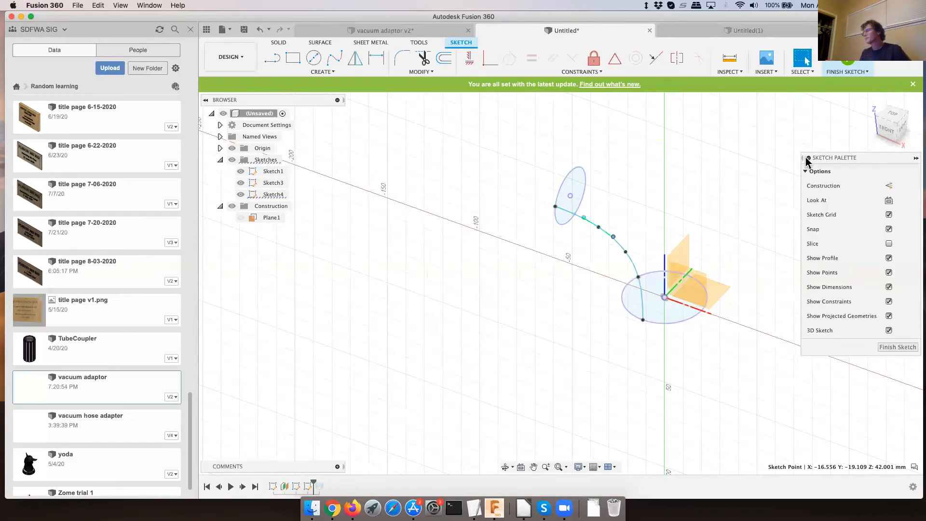
- From the front view, activate the tangent handle at the spline's middle fit point, try to reshape the curve with it, and finish the sketch
mouse_move(738, 181)
middle_mouse_down("shift")
mouse_move(687, 205)
mouse_move(705, 203)
mouse_move(765, 153)
mouse_move(741, 174)
middle_mouse_up("shift")
key("Escape")
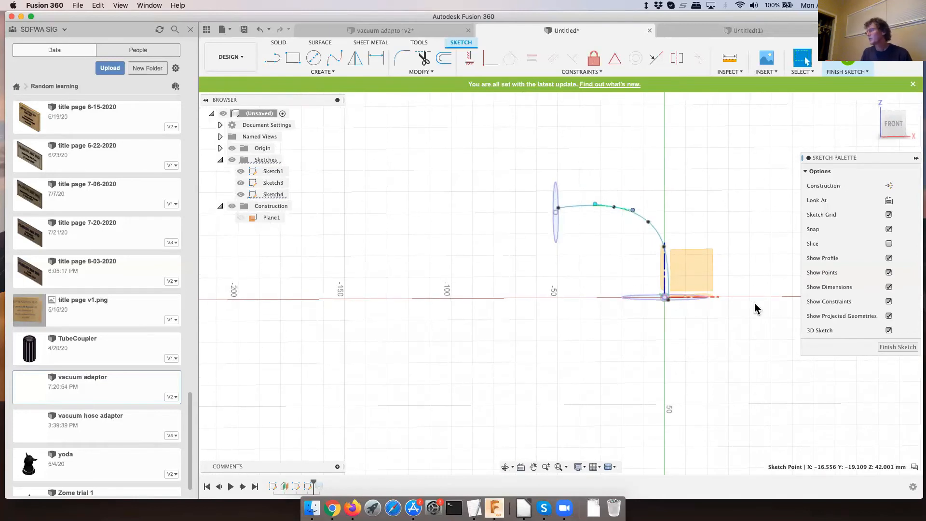
left_click(649, 223)
left_click(651, 224)
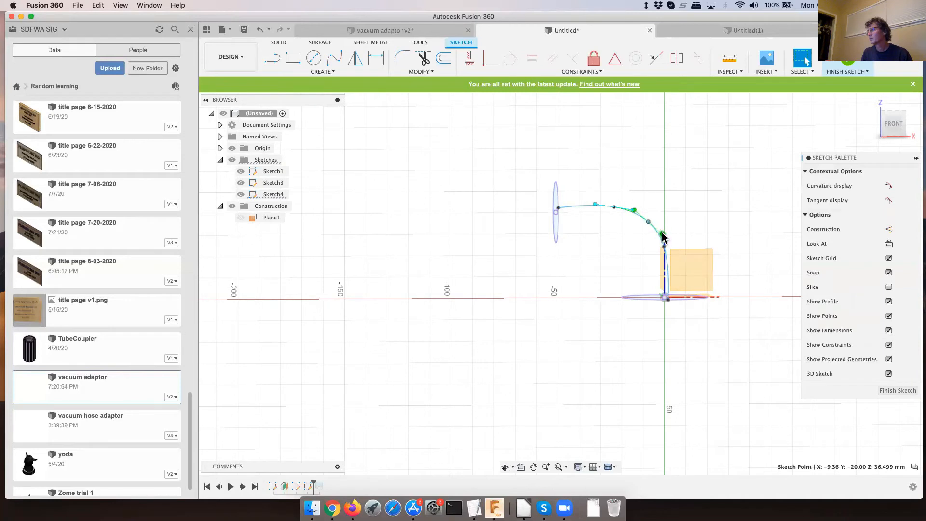
left_click_drag(663, 233, 665, 232)
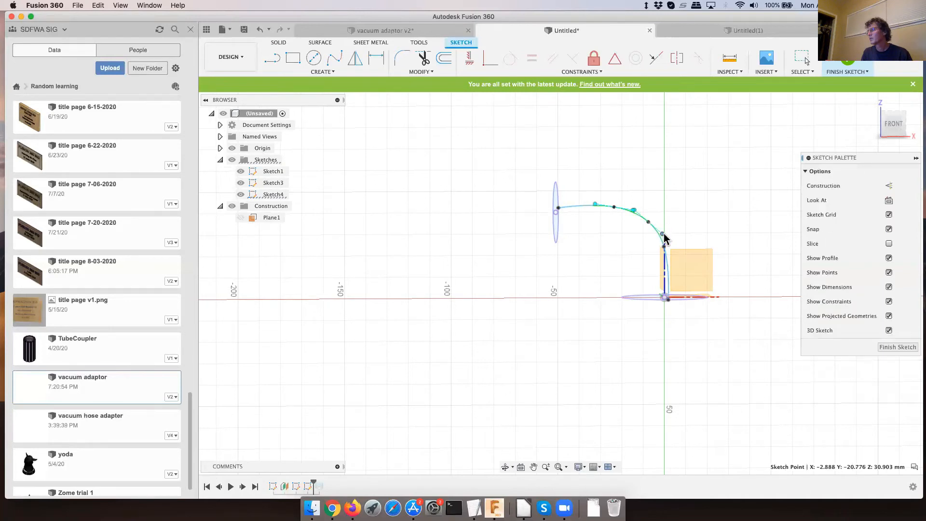
left_click(662, 234)
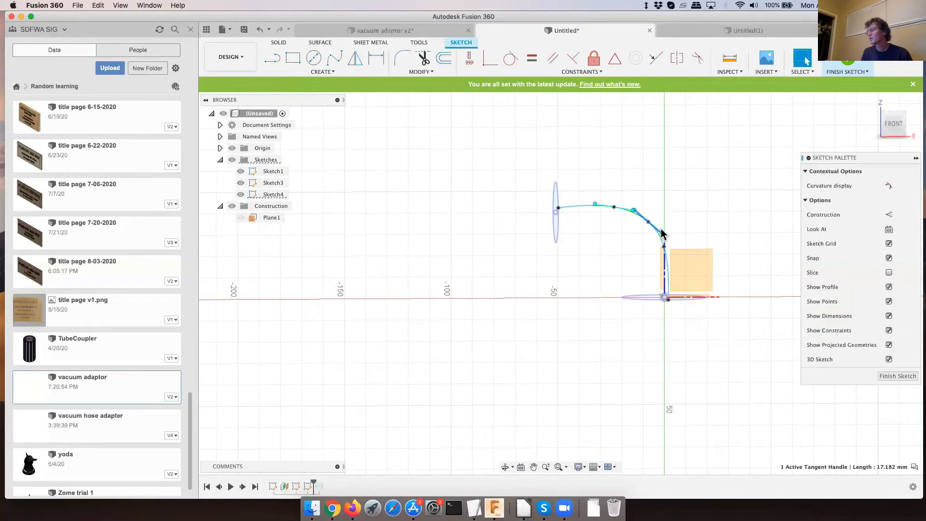
scroll(661, 233, "up", 5)
left_click(655, 207)
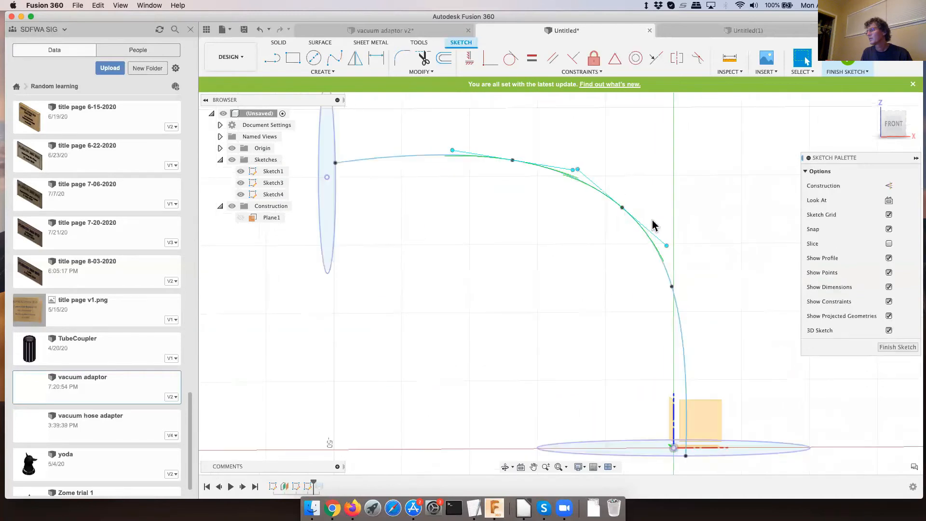
left_click(667, 246)
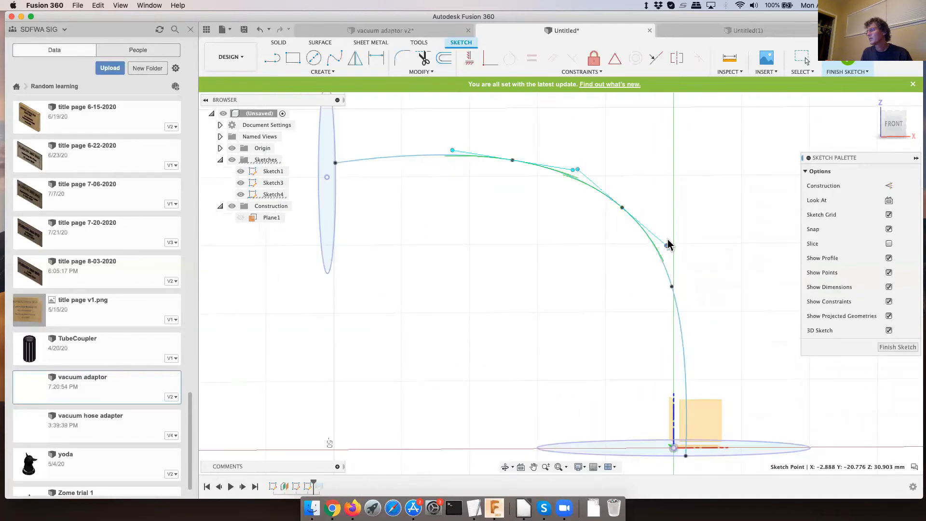
left_click(578, 179)
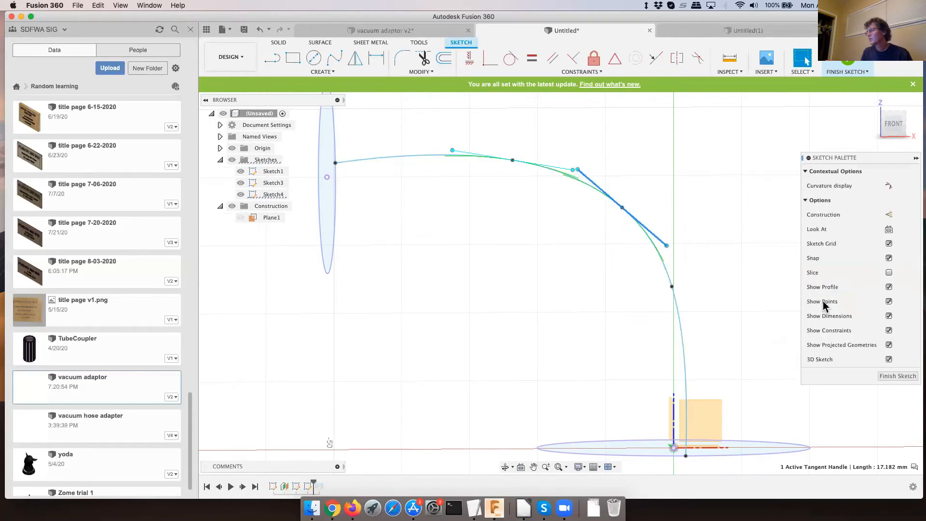
left_click(896, 376)
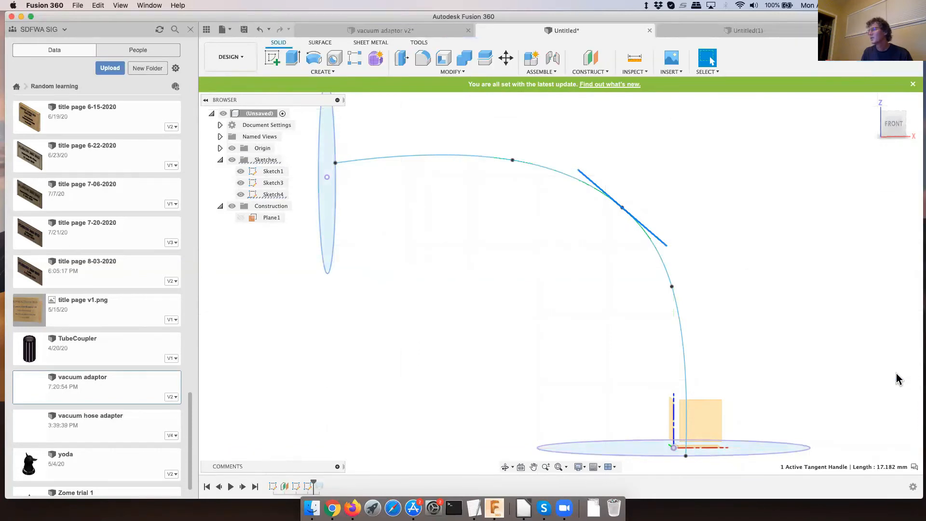
- Reopen the spline sketch, Sketch4, for editing
left_click(523, 166)
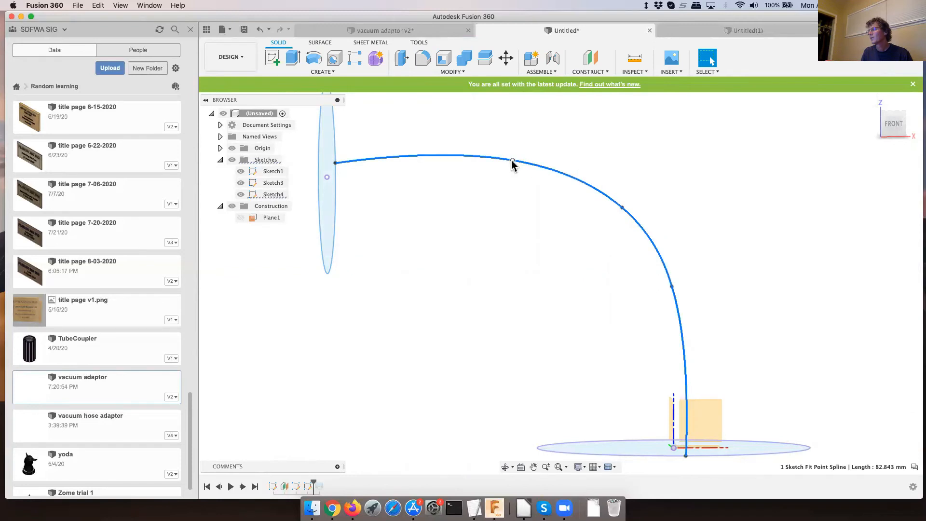
left_click(512, 173)
key("Escape")
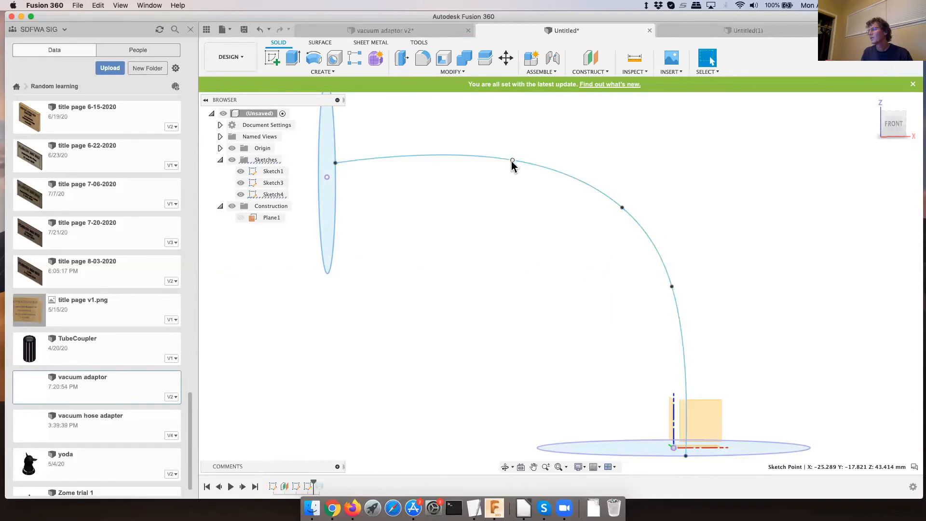
left_click(274, 196)
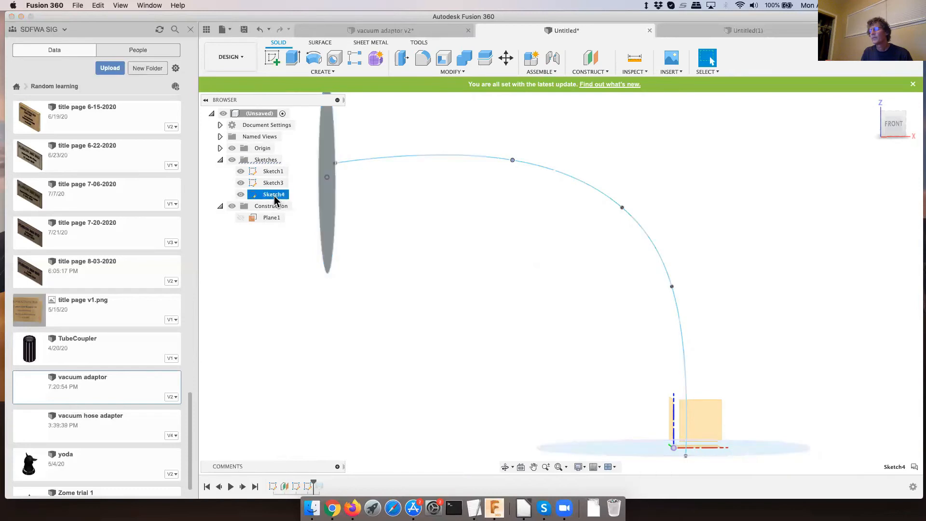
right_click(309, 486)
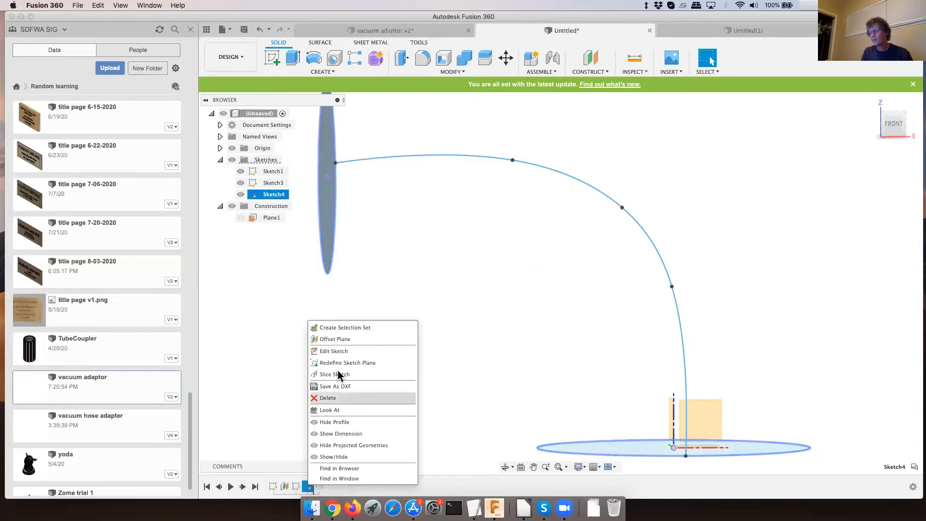
left_click(334, 352)
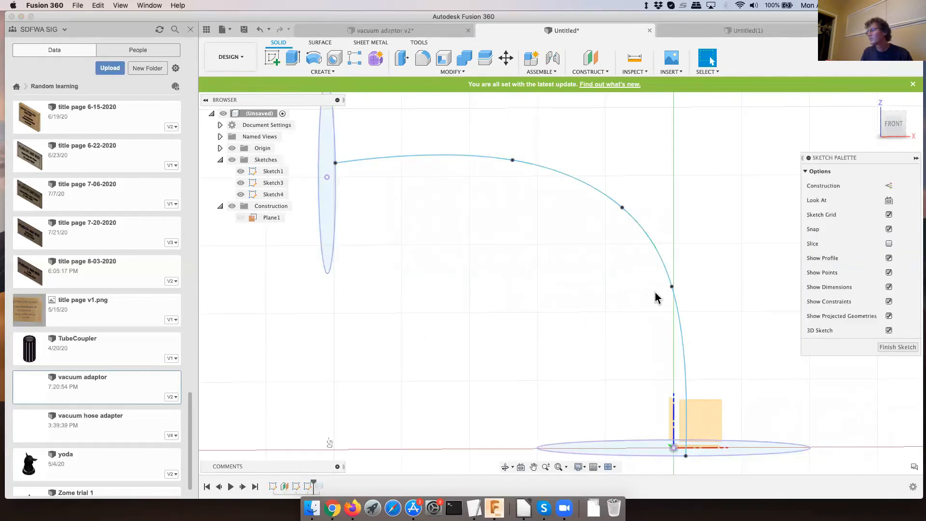
- Try to move the spline's lower inserted fit point and its middle fit point, and finish the sketch
left_click(673, 289)
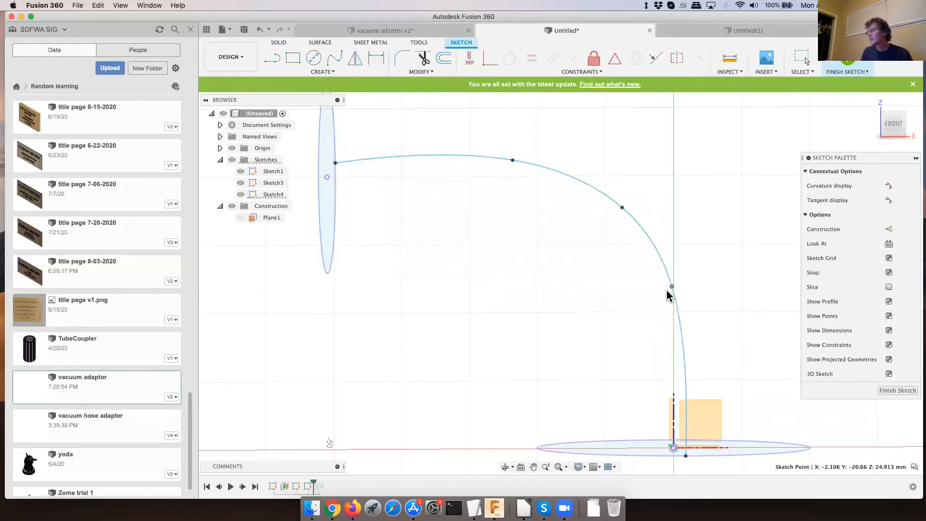
left_click_drag(656, 292, 661, 293)
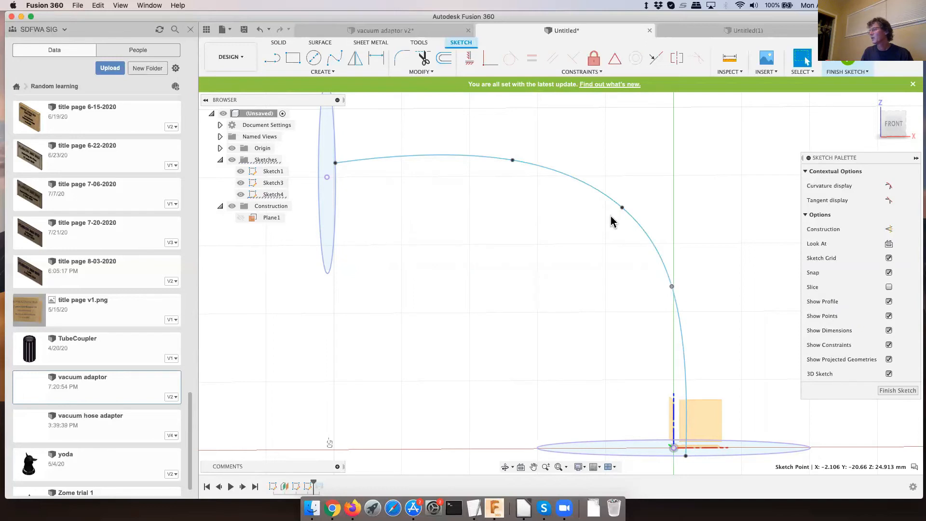
left_click(624, 207)
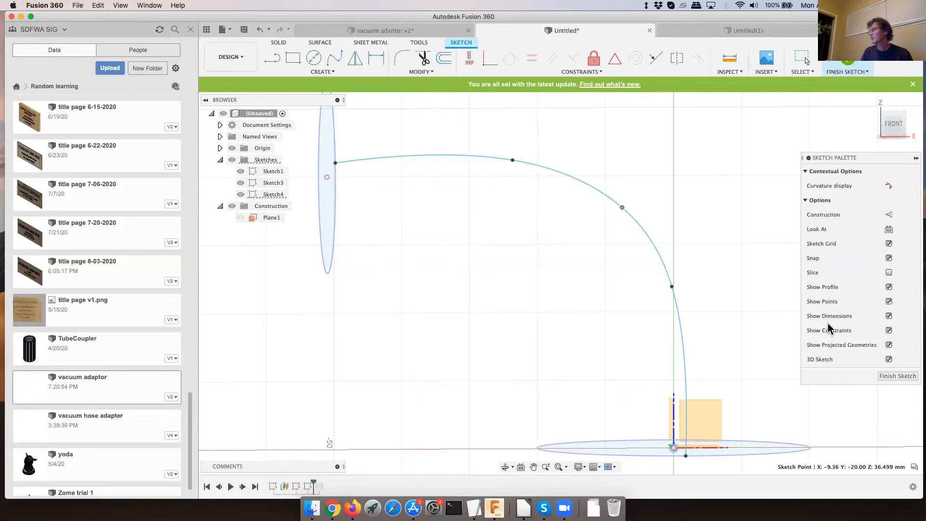
left_click(895, 376)
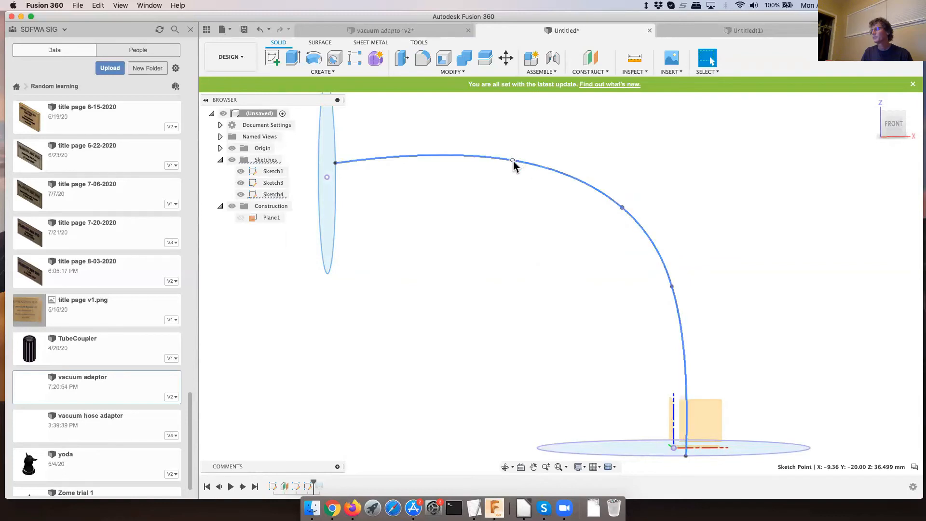
- Try to delete the spline's inserted fit point nearest the upper circle from outside the sketch, and undo the deletion
left_click(531, 166)
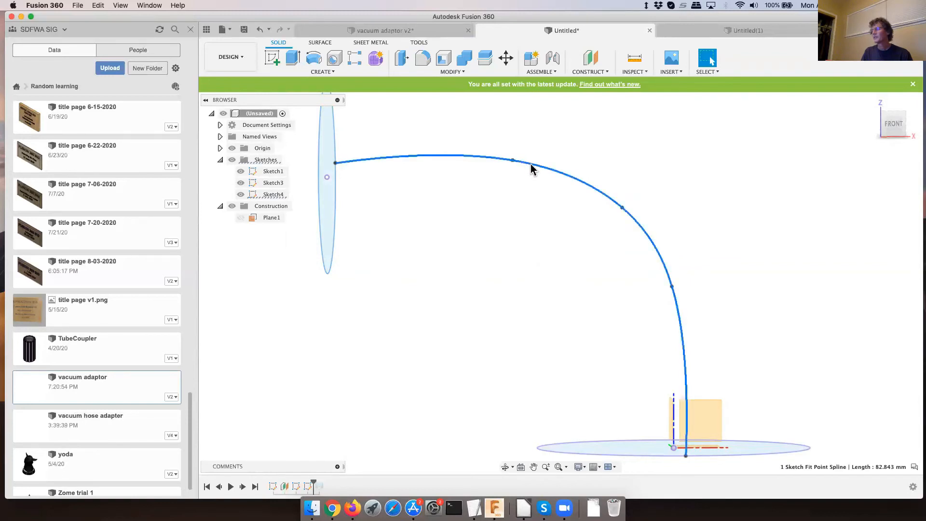
right_click(513, 164)
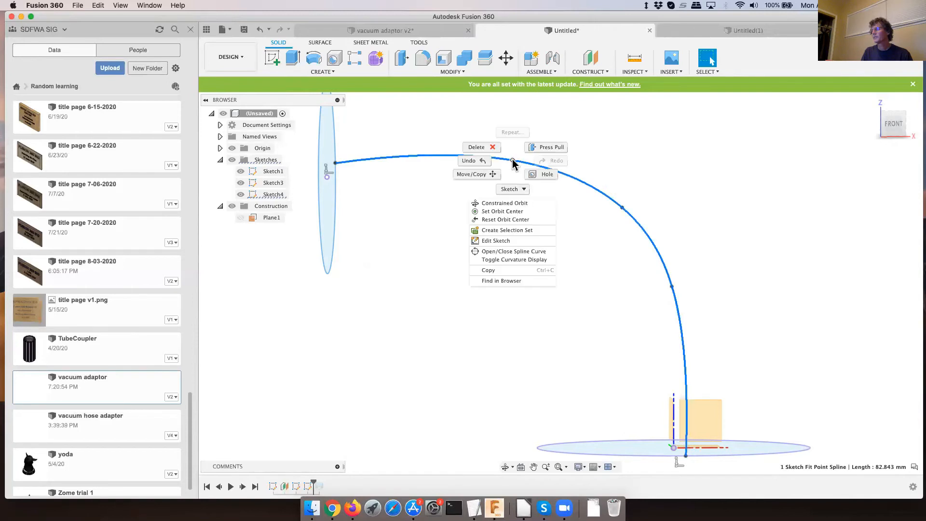
left_click(476, 147)
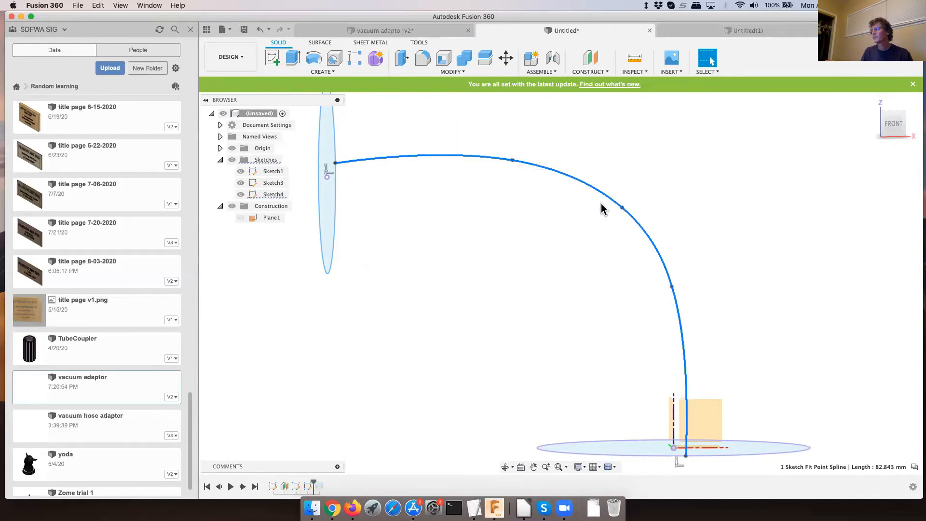
left_click(260, 31)
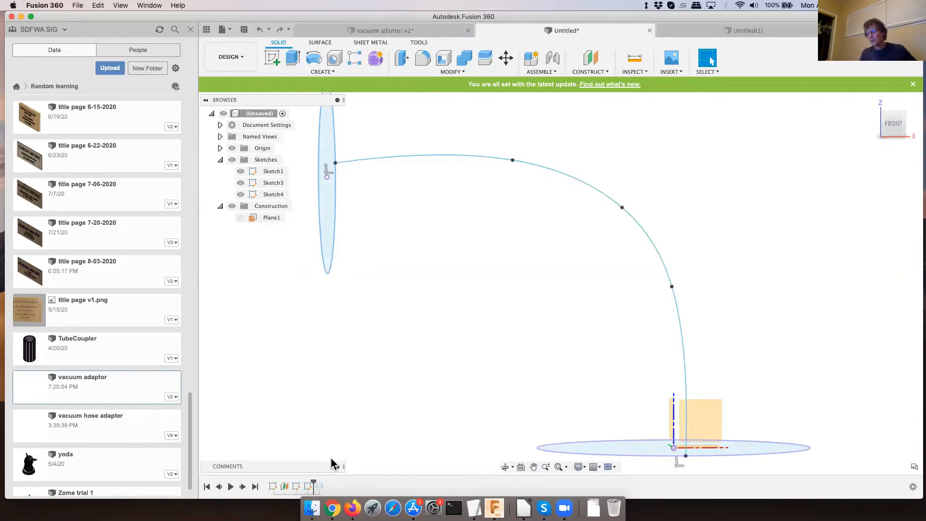
- Reopen Sketch4, delete the spline's two inserted fit points on either side of the middle one, and finish the sketch
right_click(309, 487)
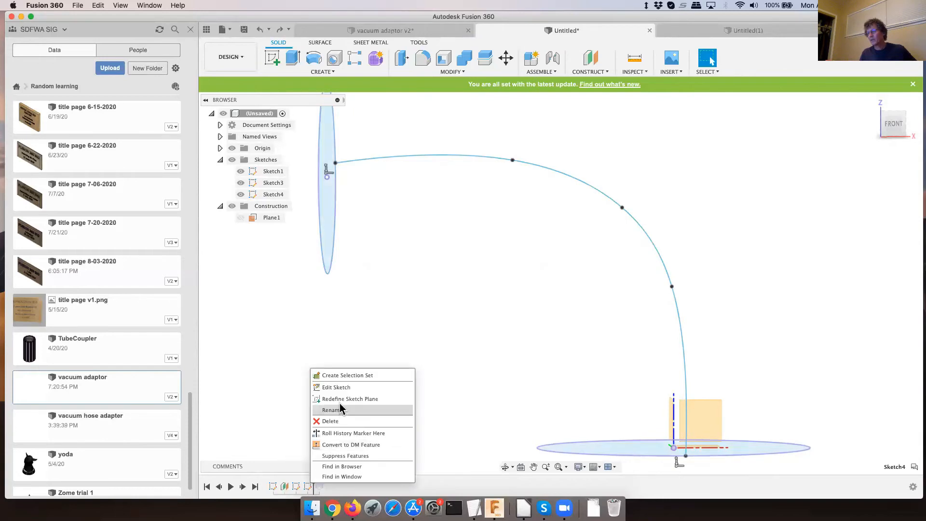
left_click(337, 388)
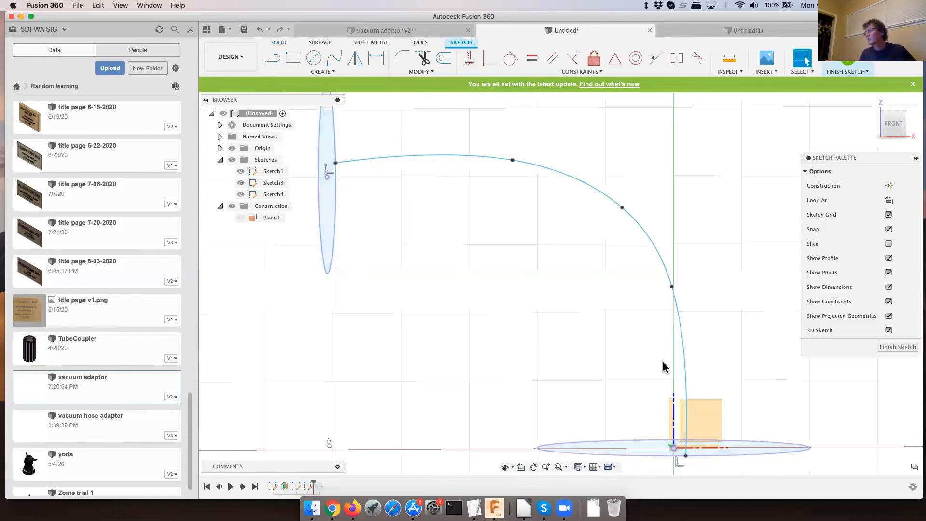
left_click(512, 160)
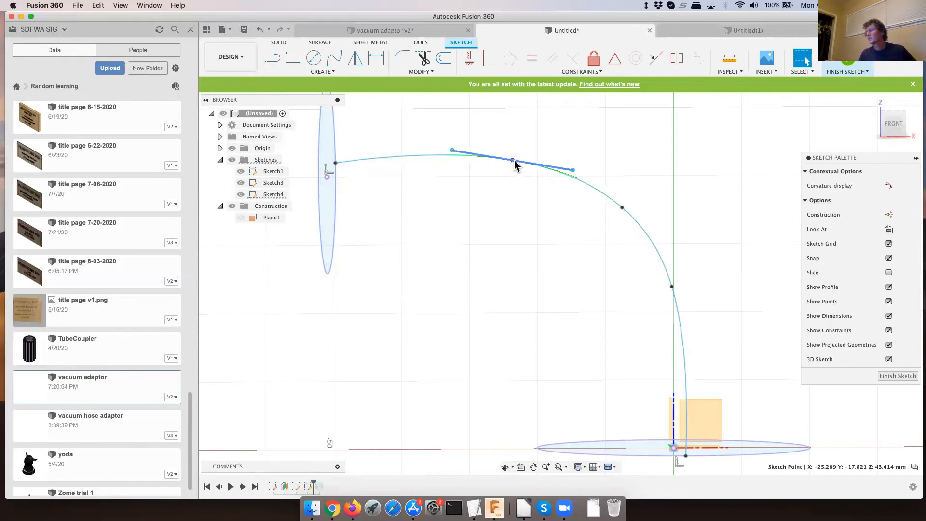
key("Delete")
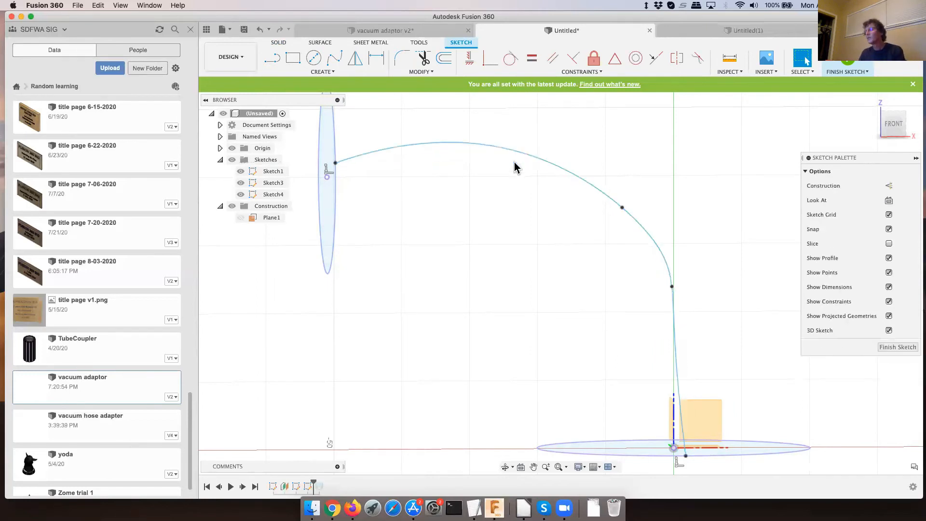
left_click(671, 286)
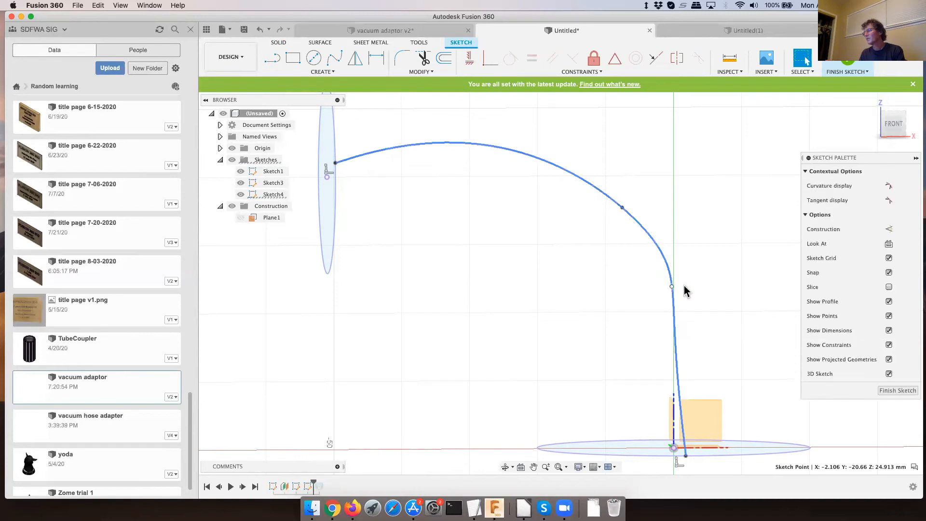
left_click(691, 281)
key("Delete")
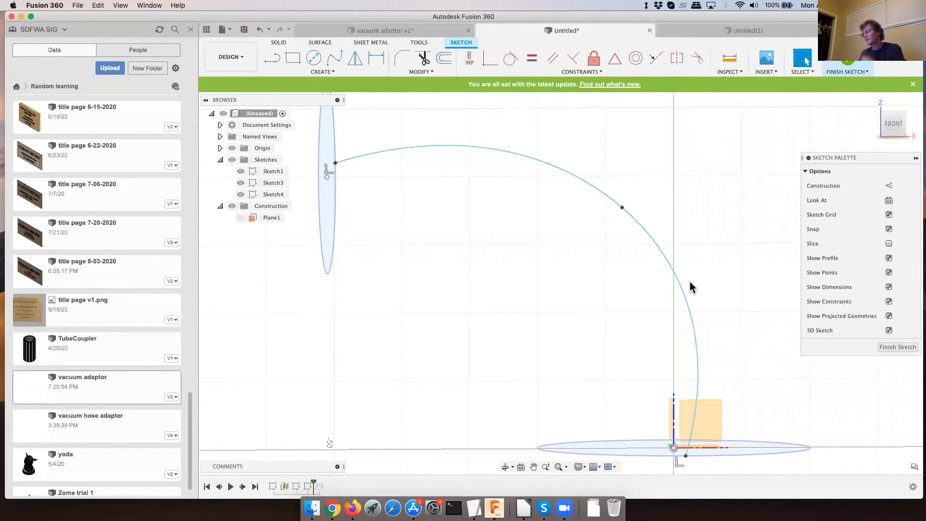
left_click(897, 347)
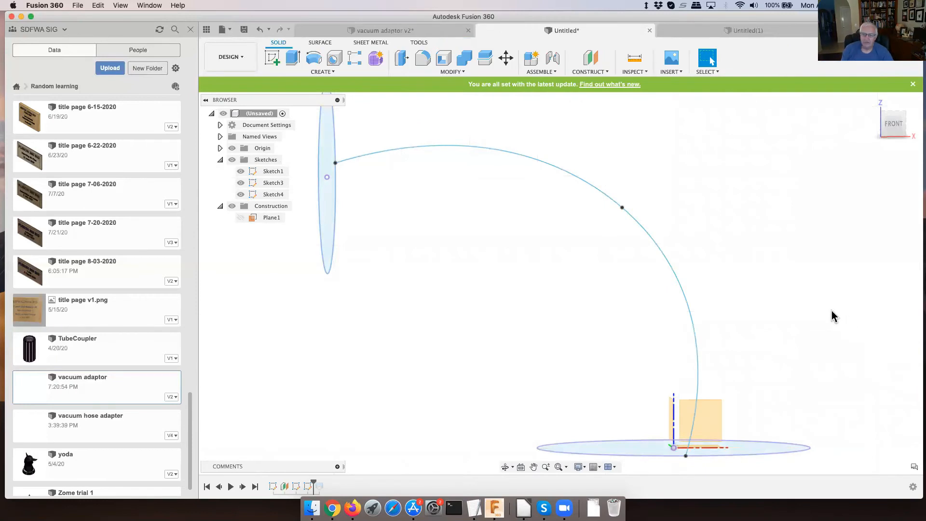
- Viewing from the right side, reopen Sketch4 and move the spline's middle fit point outward by a Z distance of -10 mm
mouse_move(808, 318)
middle_mouse_down()
mouse_move(726, 326)
mouse_move(721, 336)
mouse_move(728, 314)
mouse_move(727, 325)
middle_mouse_up()
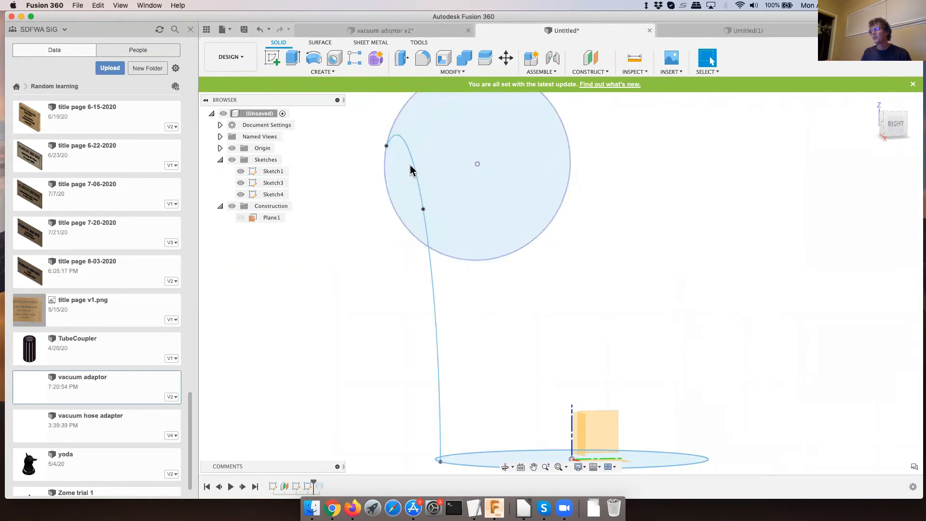
right_click(307, 487)
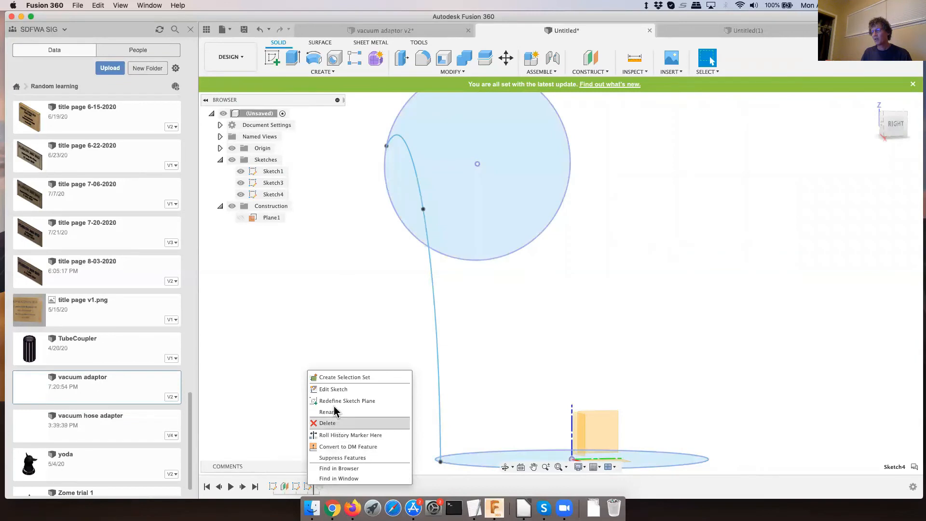
left_click(339, 390)
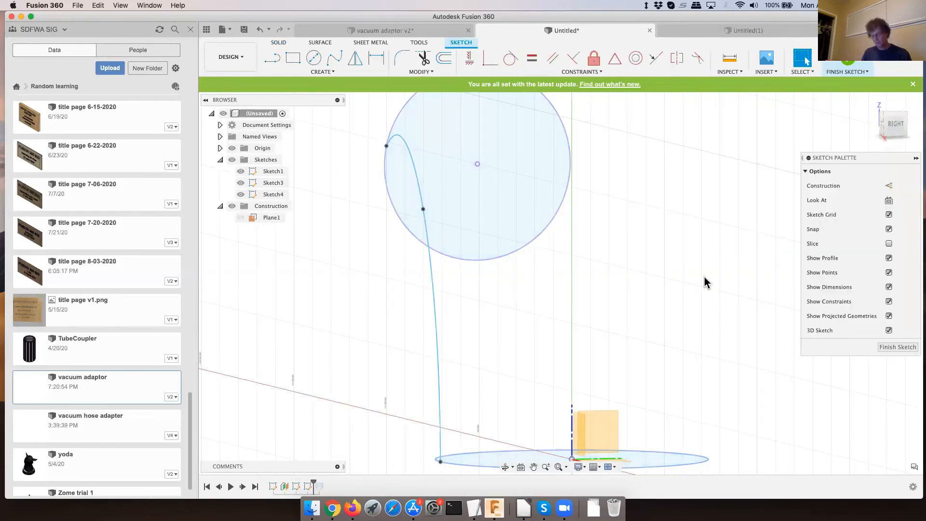
left_click(437, 303)
left_click(423, 211)
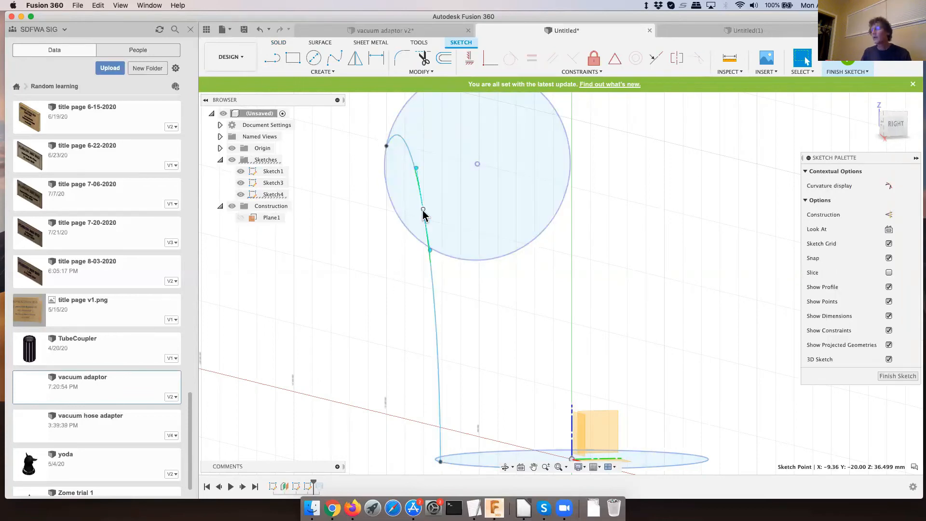
key("m")
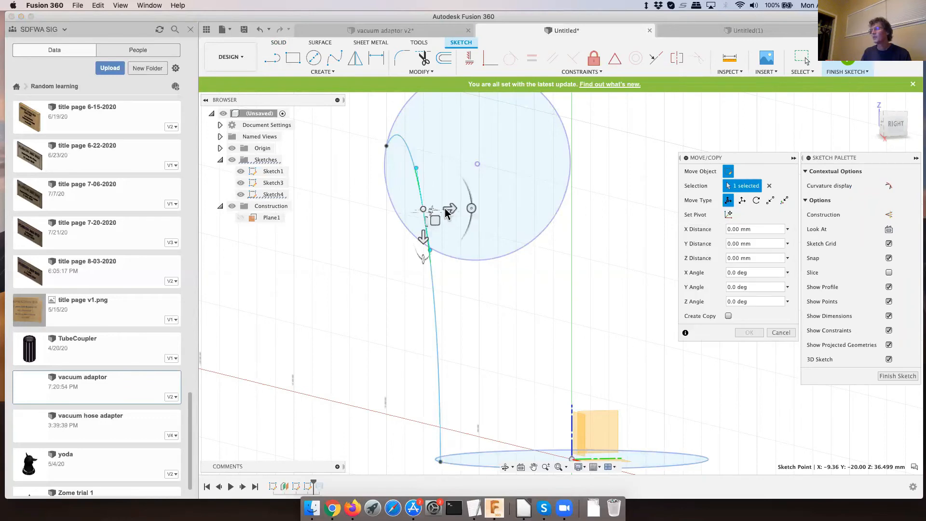
left_click_drag(450, 209, 382, 232)
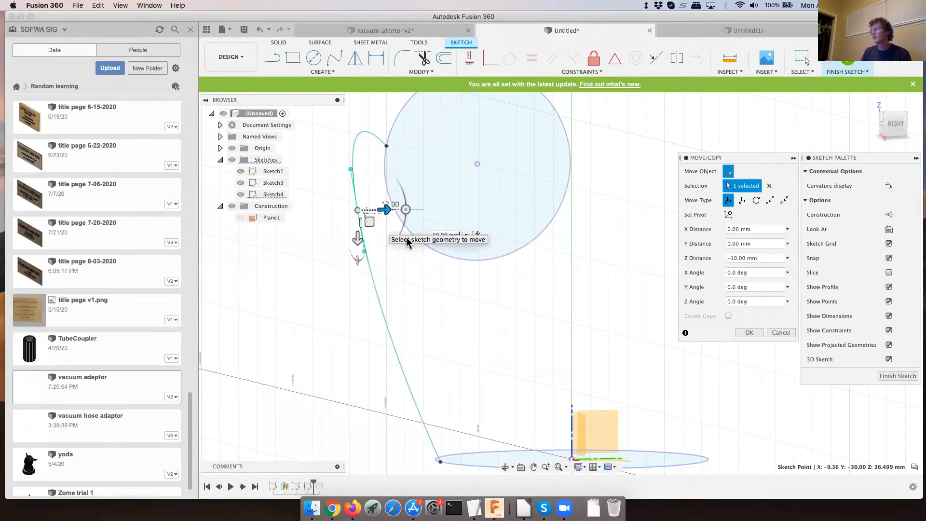
left_click(749, 333)
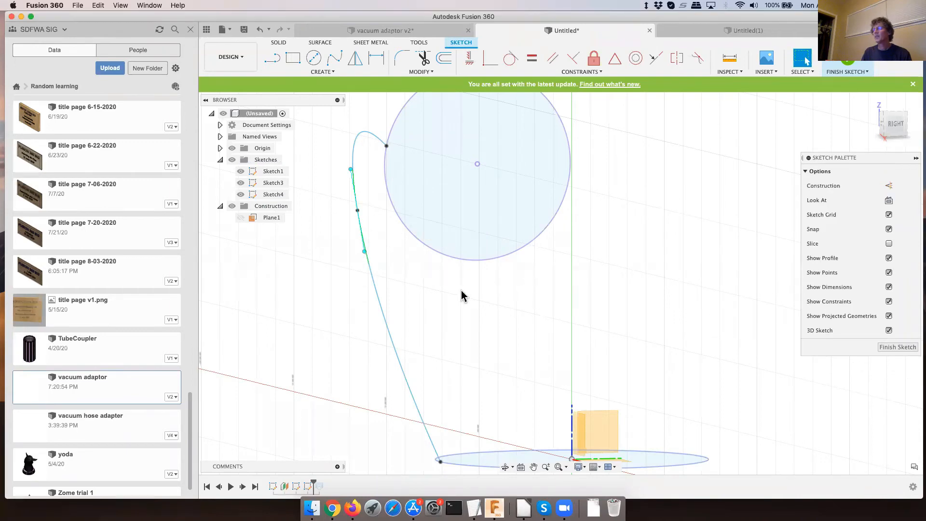
- Insert a spline fit point about midway between the middle fit point and the spline's lower end
left_click(424, 308)
right_click(424, 309)
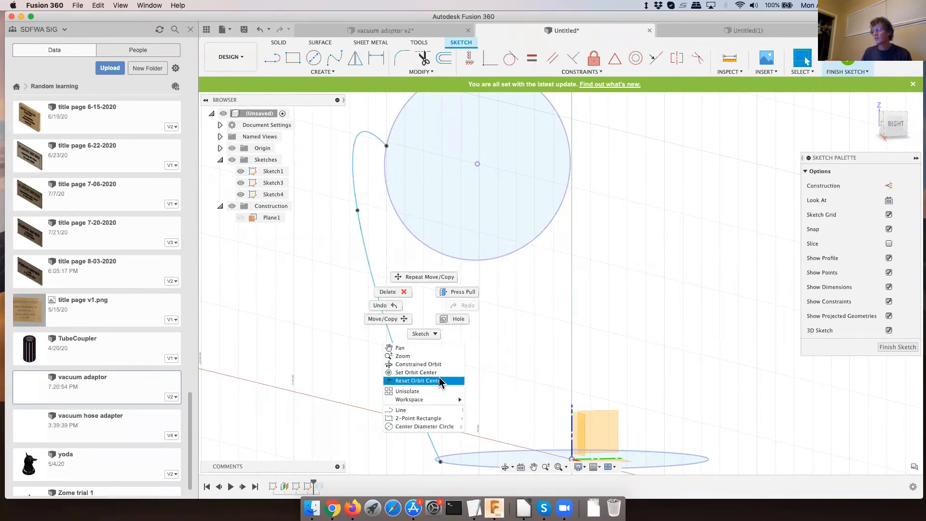
left_click(502, 367)
left_click(389, 337)
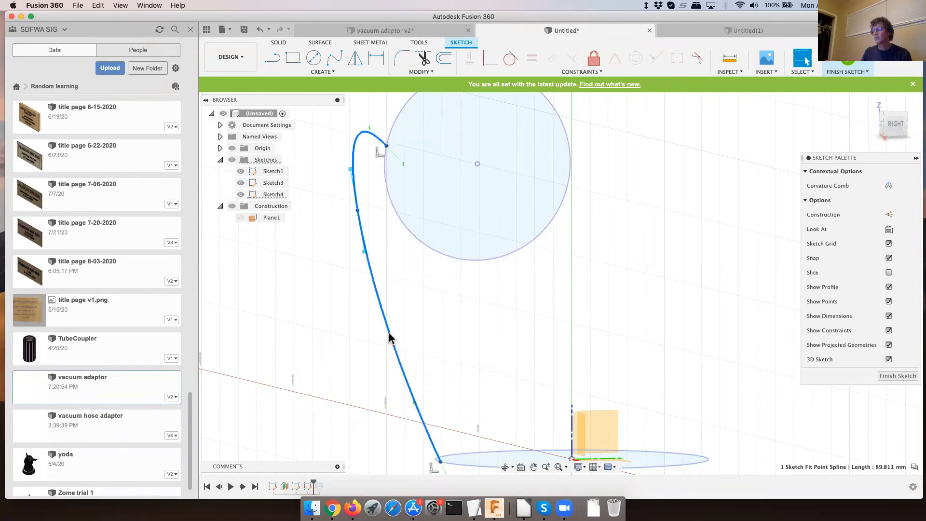
right_click(389, 338)
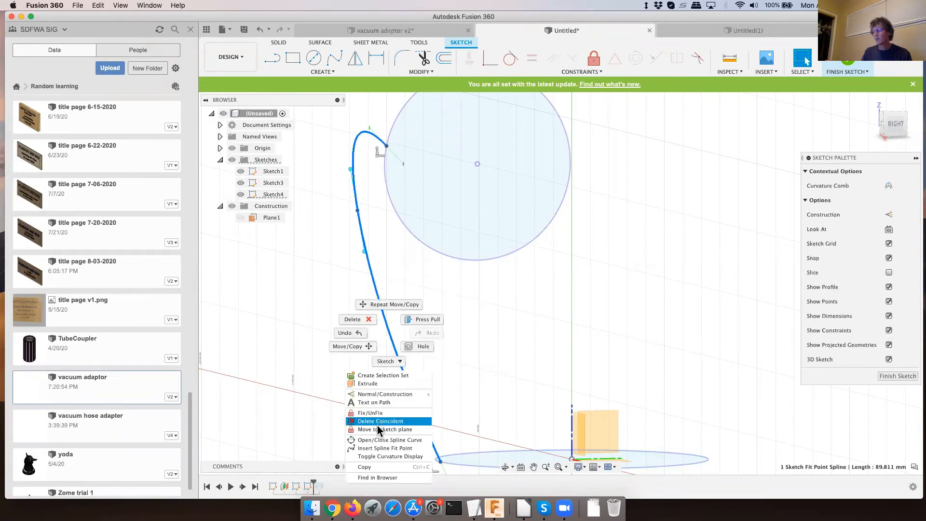
left_click(384, 449)
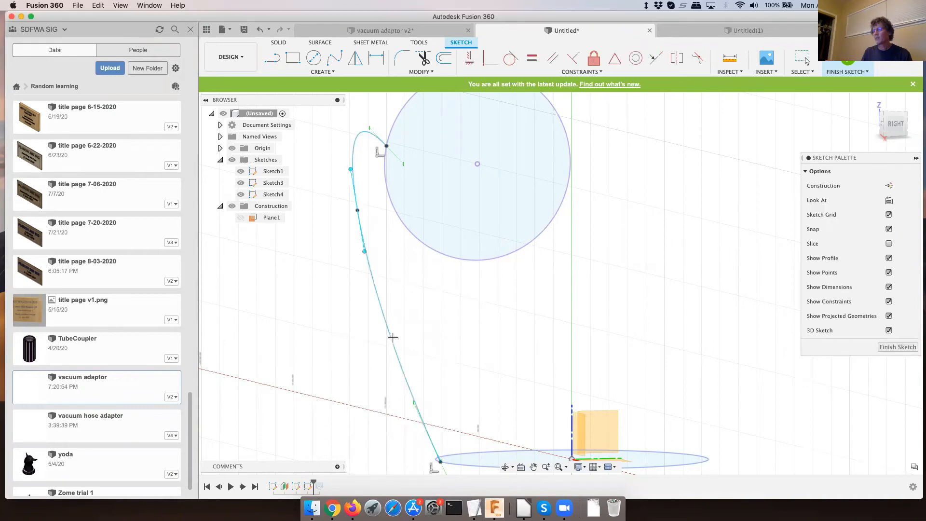
left_click(392, 341)
left_click(800, 62)
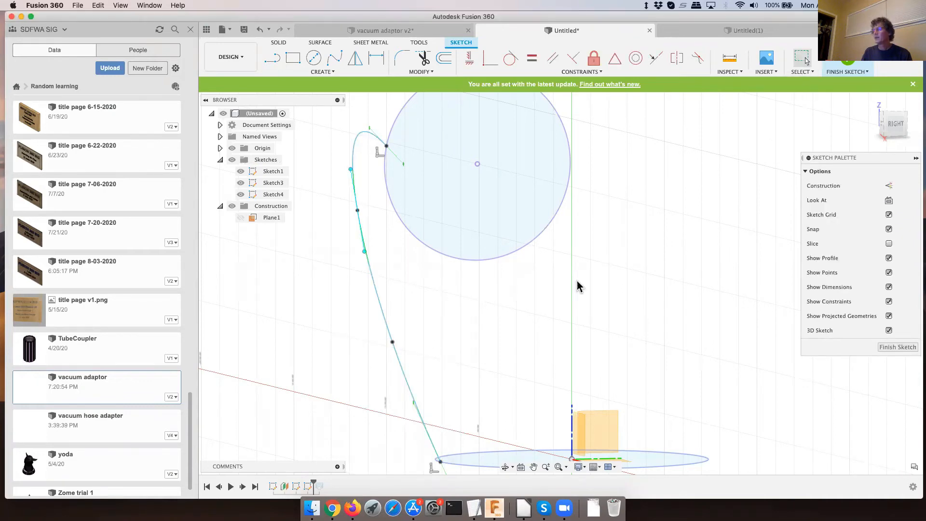
- Move the newly inserted lower fit point 4 mm inward along the horizontal direction, and finish the sketch
left_click(393, 342)
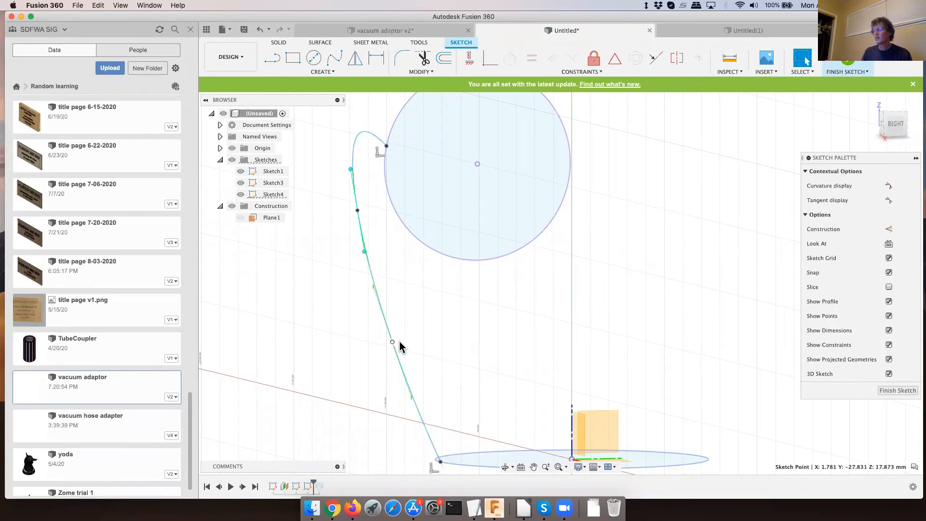
key("m")
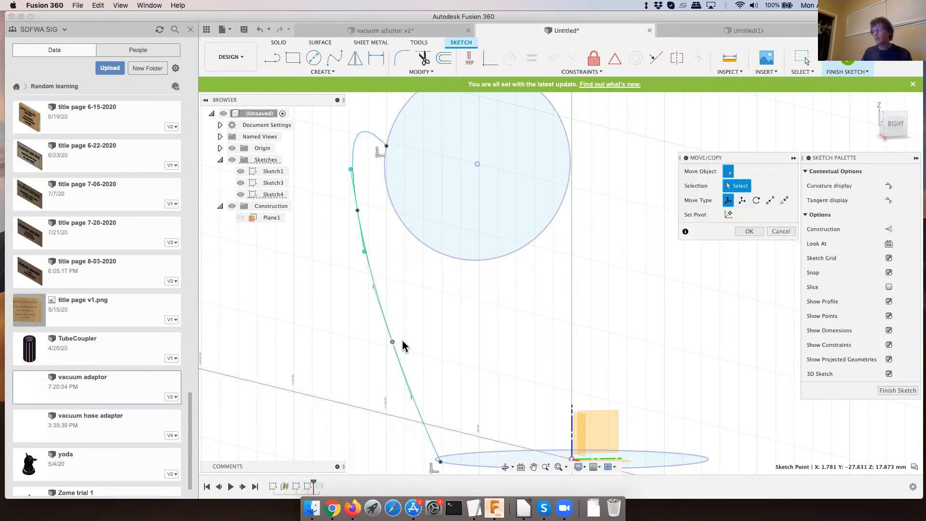
left_click_drag(418, 341, 446, 341)
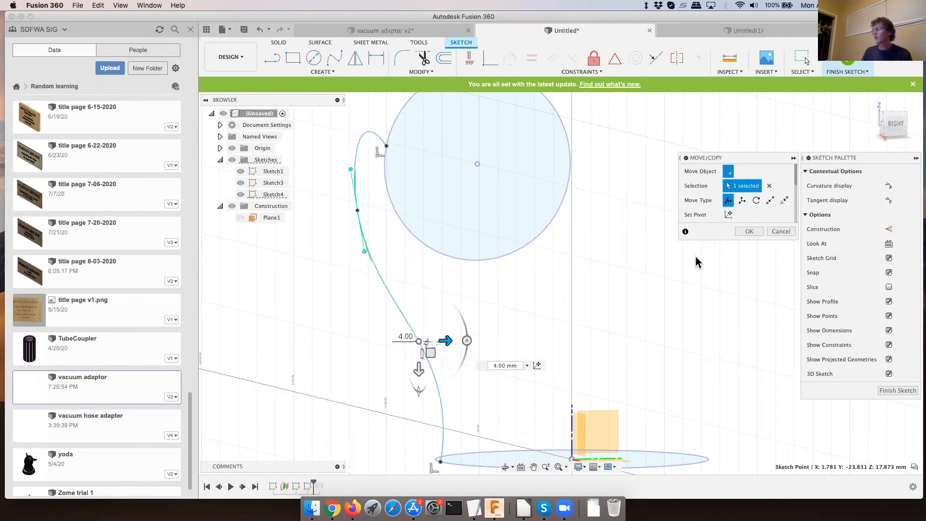
left_click(743, 232)
left_click(742, 231)
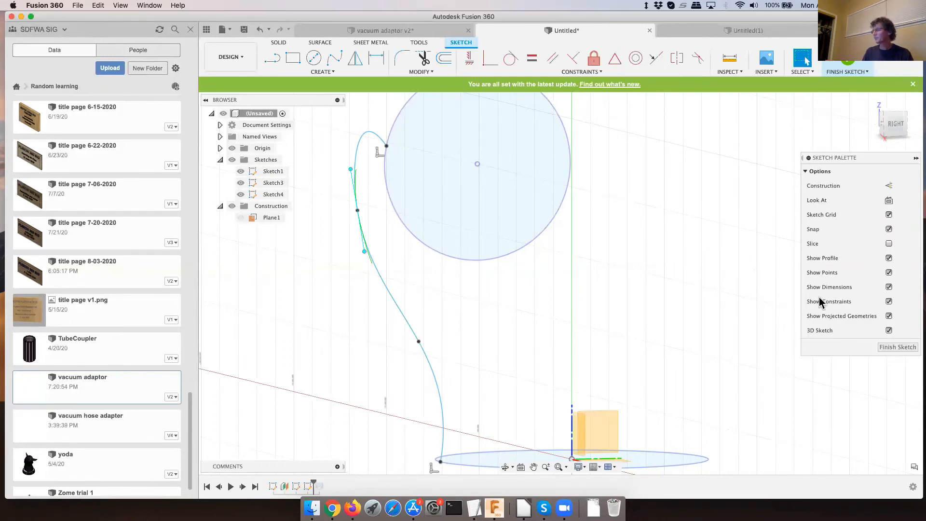
left_click(898, 347)
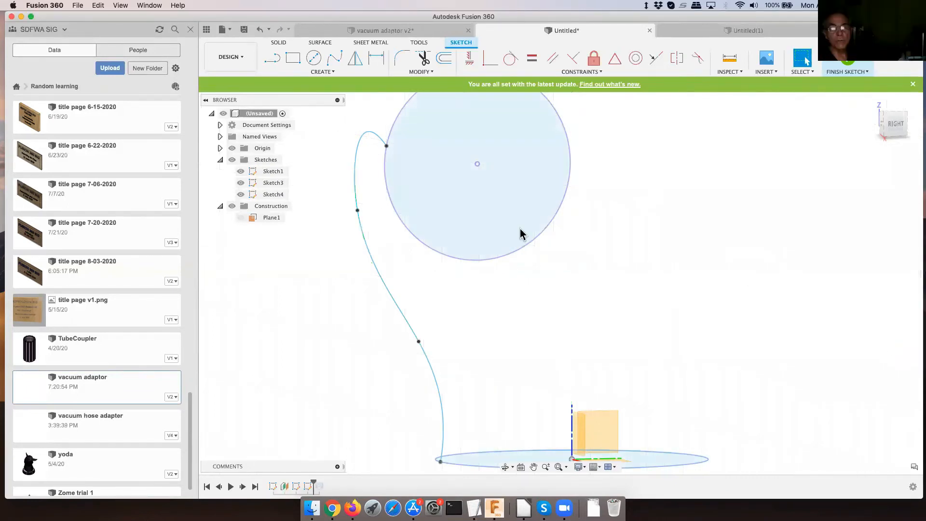
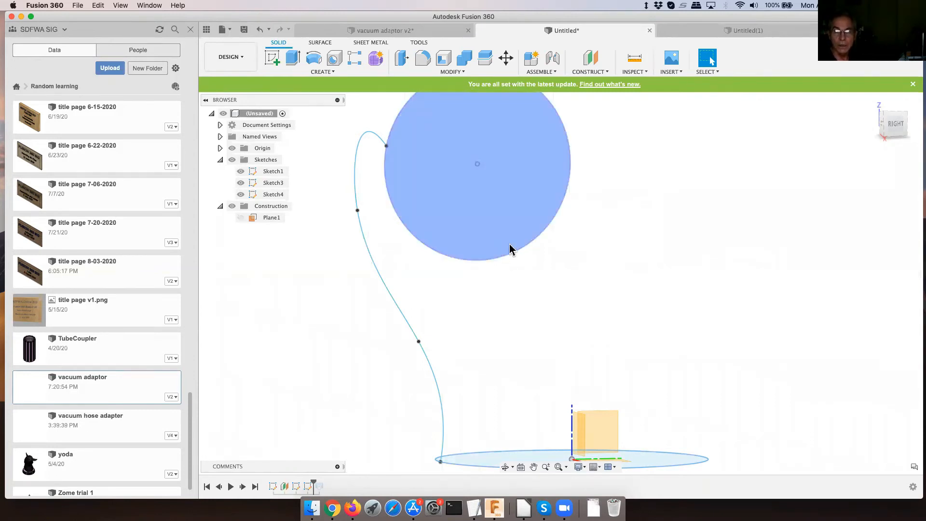
- Reopen Sketch4 for editing from the timeline history
mouse_move(498, 364)
middle_mouse_down("shift")
mouse_move(512, 349)
mouse_move(509, 362)
middle_mouse_up("shift")
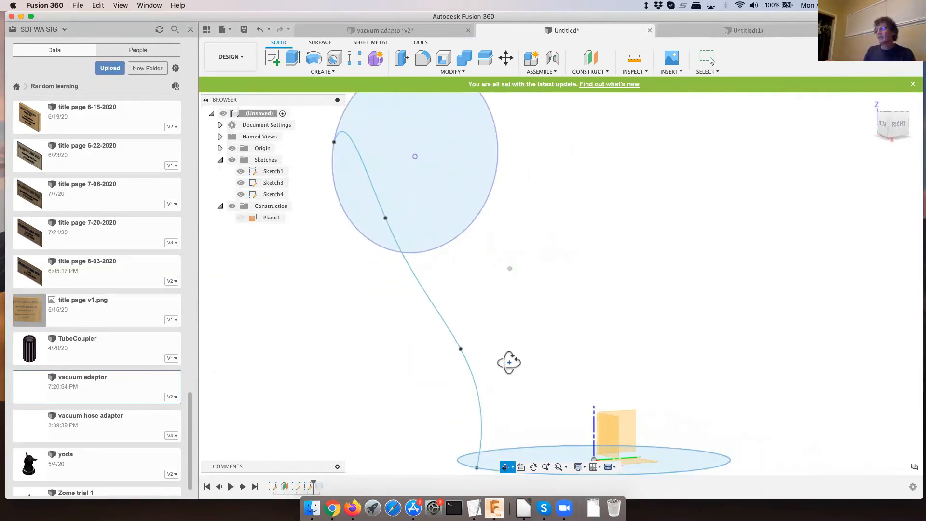
left_click(461, 349)
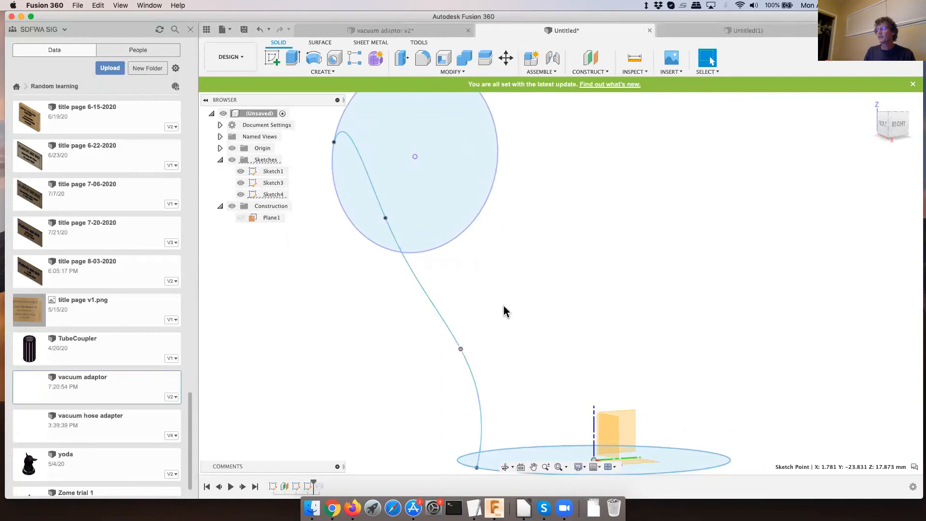
right_click(310, 487)
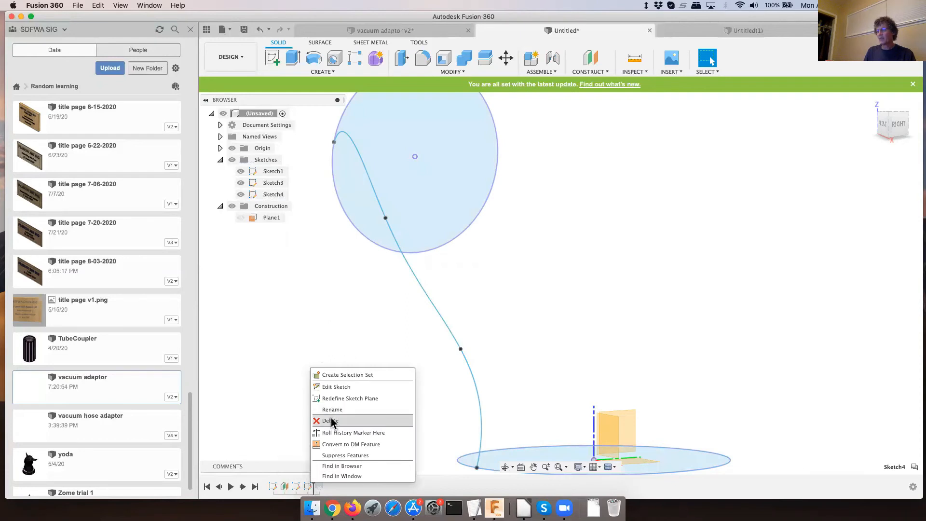
left_click(337, 387)
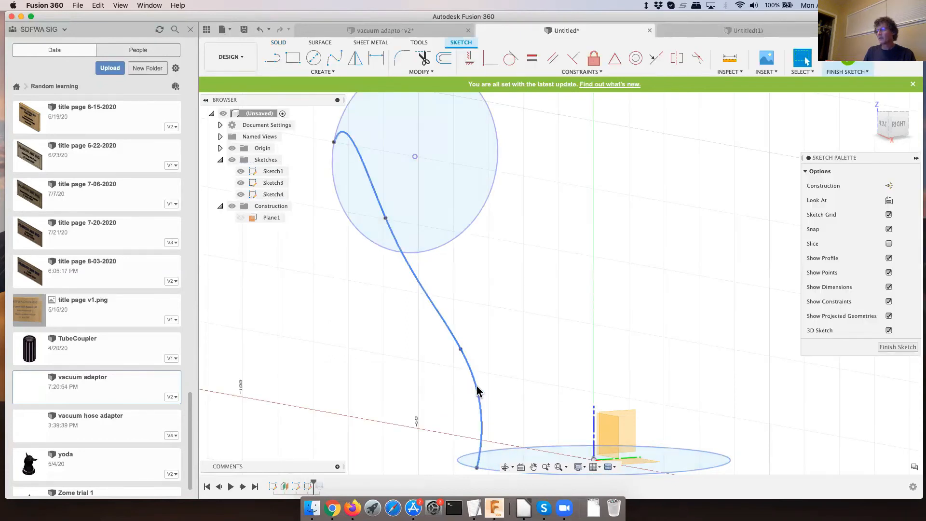
- Move the spline's lower fit point 10 mm inward toward the bottom circle's centre and 10 mm down
left_click(477, 391)
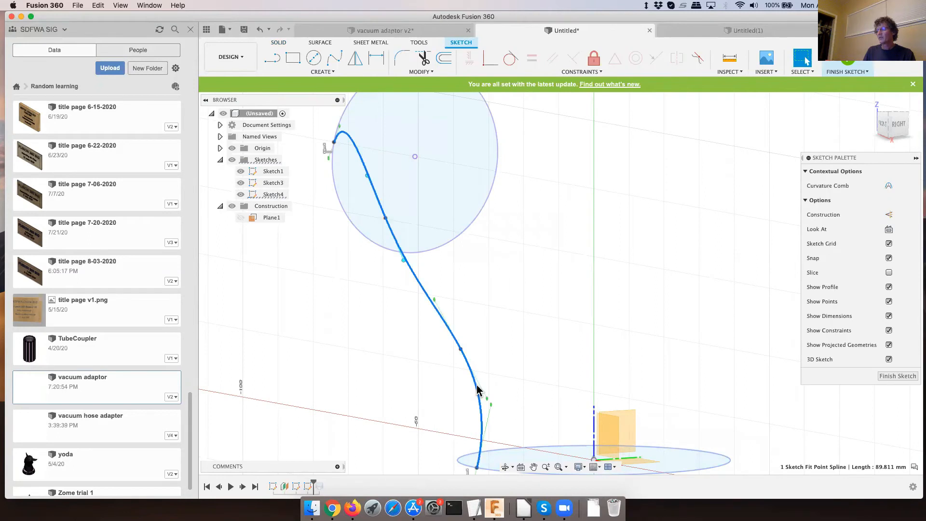
left_click(462, 348)
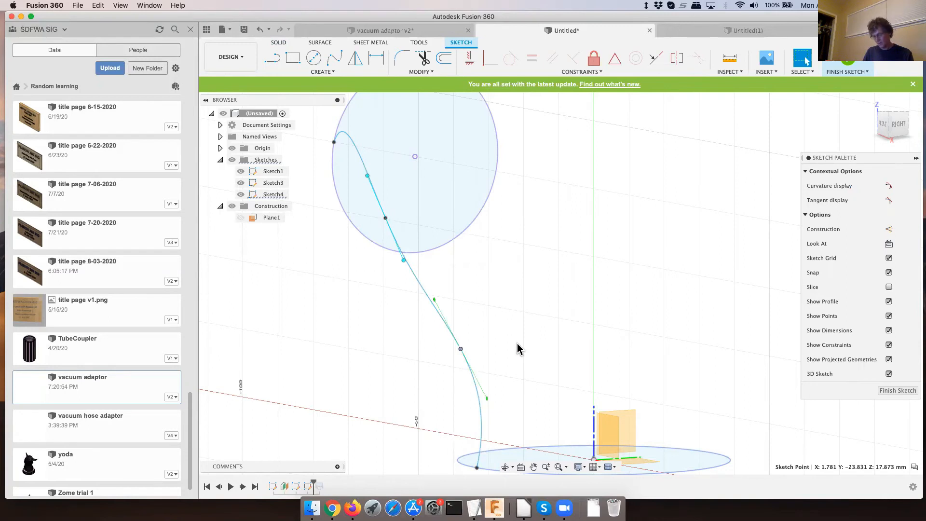
key("m")
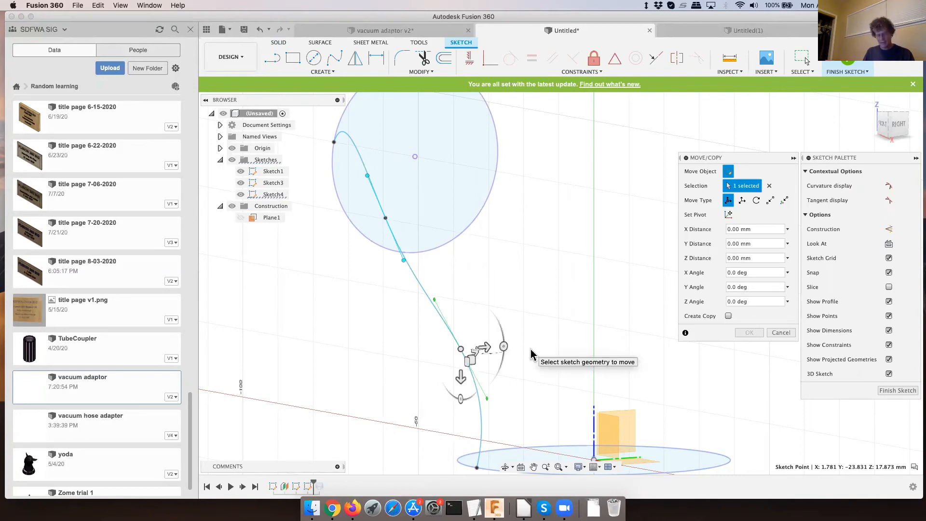
mouse_move(531, 354)
middle_mouse_down("shift")
mouse_move(523, 378)
mouse_move(513, 362)
mouse_move(500, 364)
middle_mouse_up("shift")
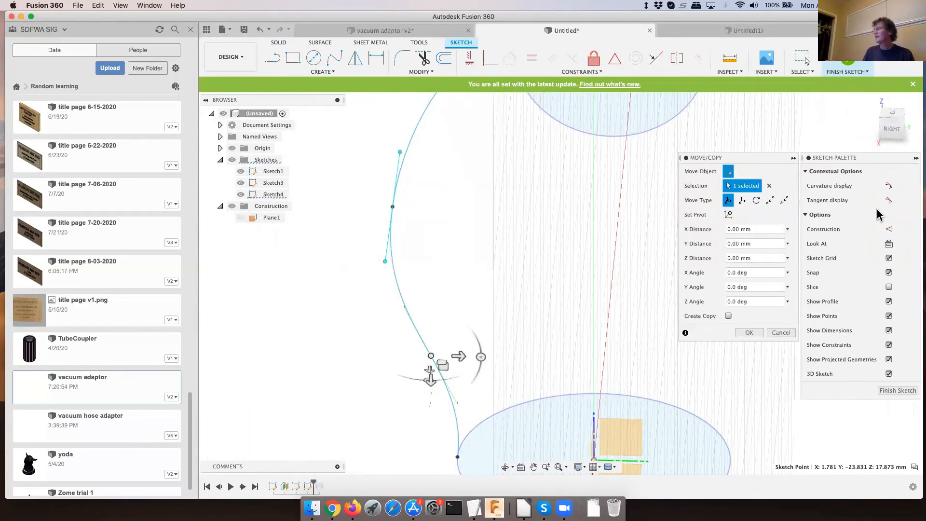
left_click(894, 115)
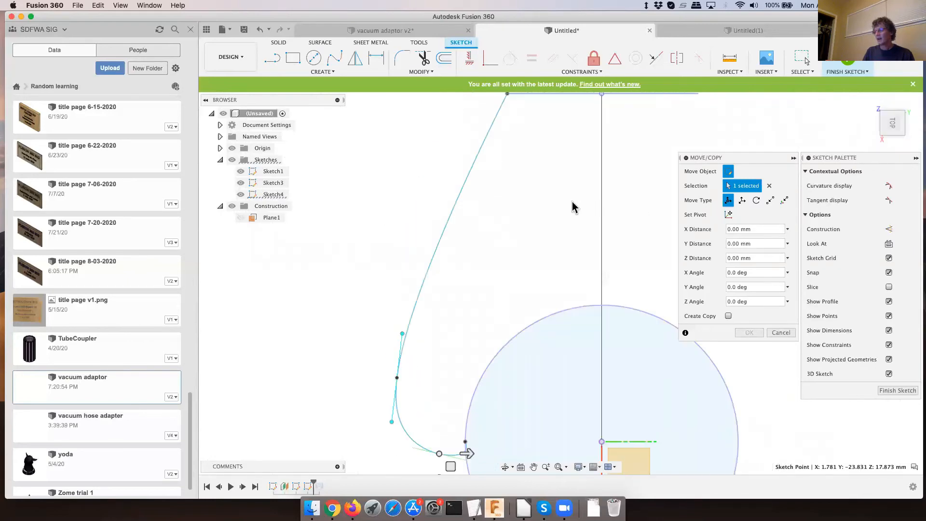
scroll(571, 203, "down", 2)
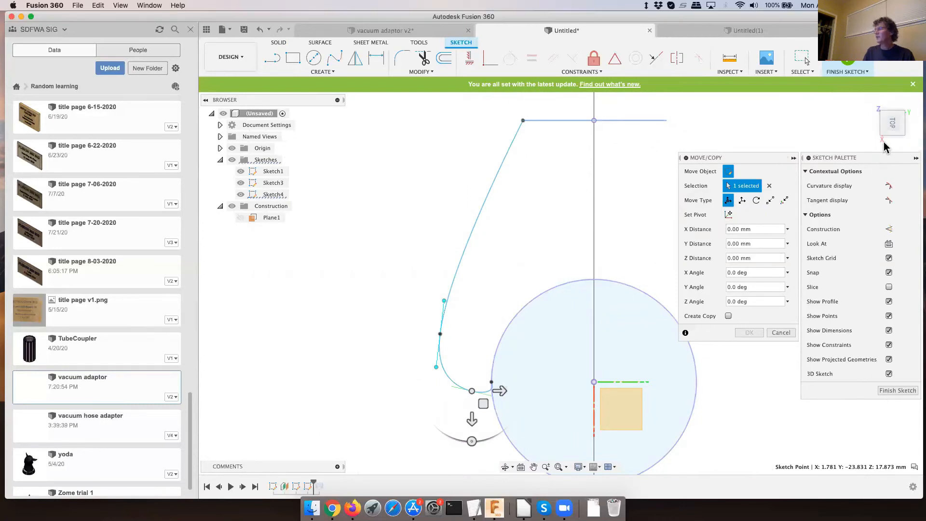
left_click(872, 103)
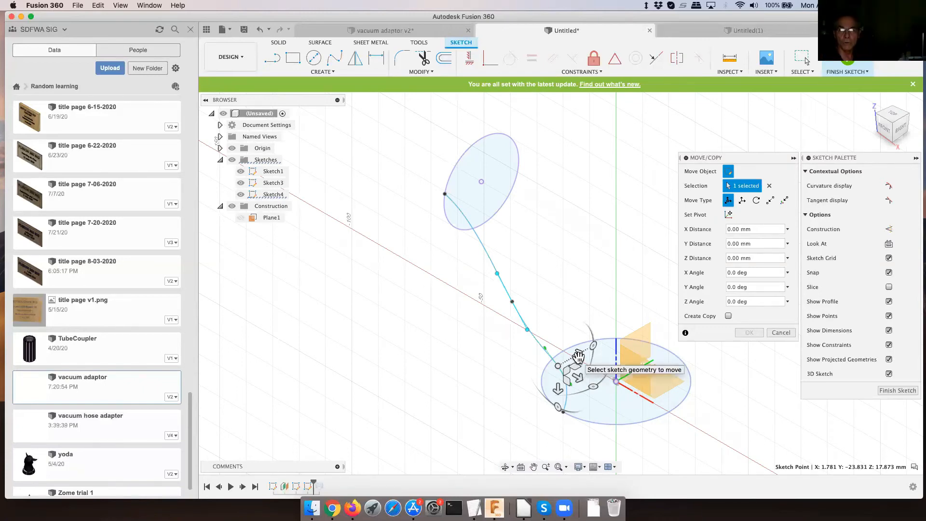
left_click(578, 356)
left_click_drag(581, 356, 588, 354)
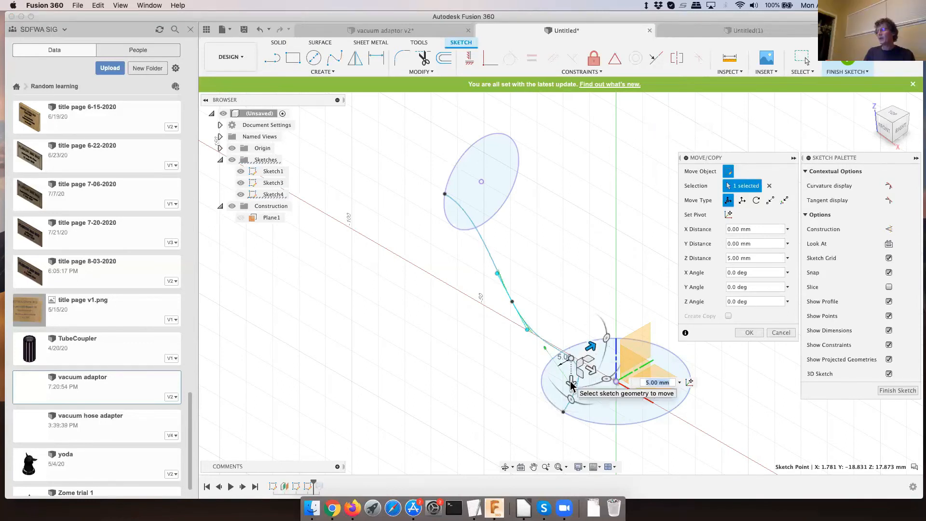
left_click_drag(570, 385, 572, 397)
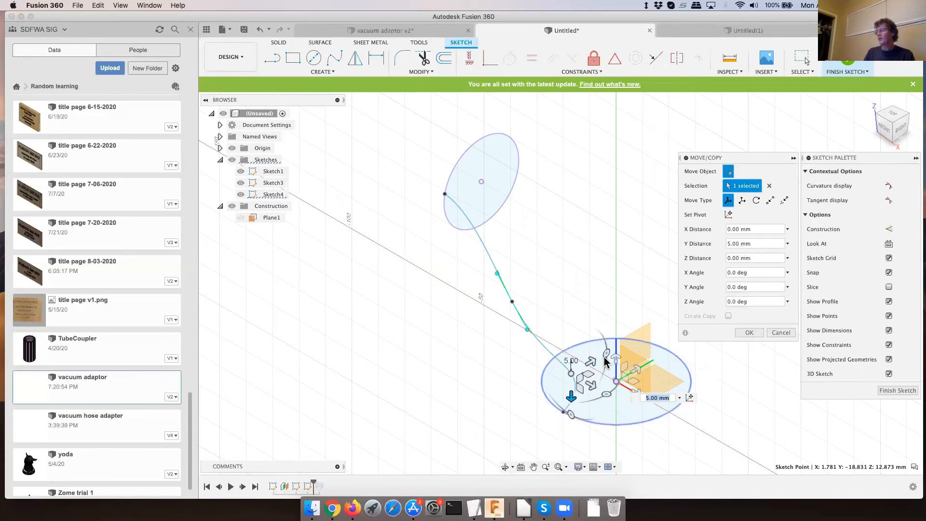
left_click_drag(593, 364, 608, 359)
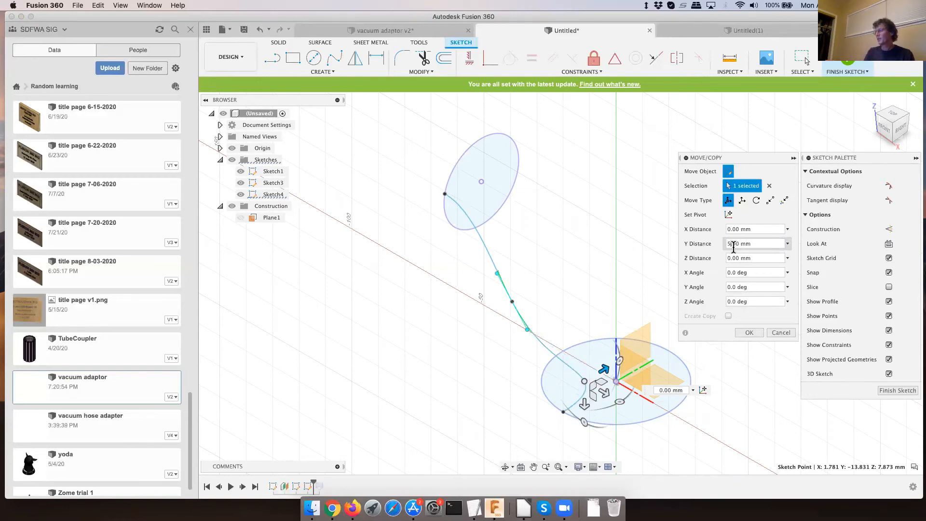
left_click(749, 332)
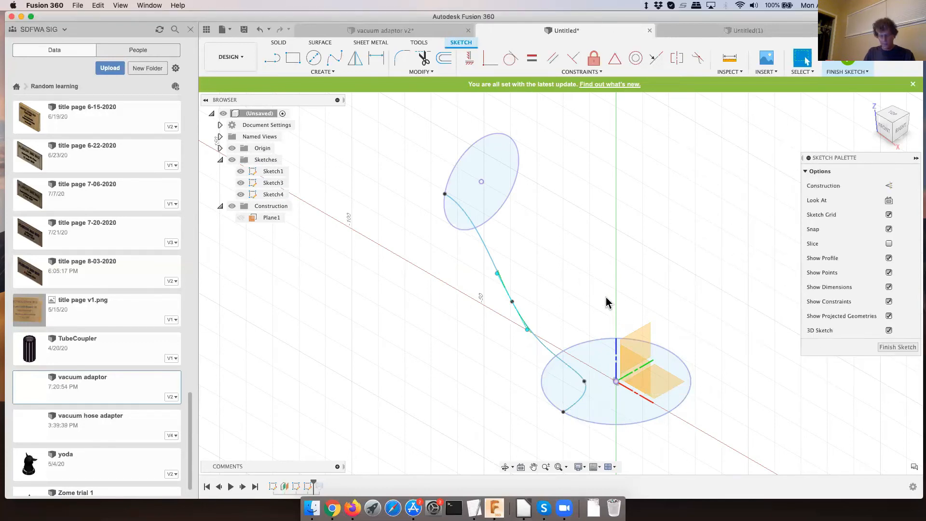
- Move the spline's lower fit point back by -10 mm vertically and -10 mm horizontally, and finish the sketch
mouse_move(595, 290)
middle_mouse_down("shift")
mouse_move(541, 283)
mouse_move(548, 269)
mouse_move(572, 248)
mouse_move(589, 258)
mouse_move(546, 383)
middle_mouse_up("shift")
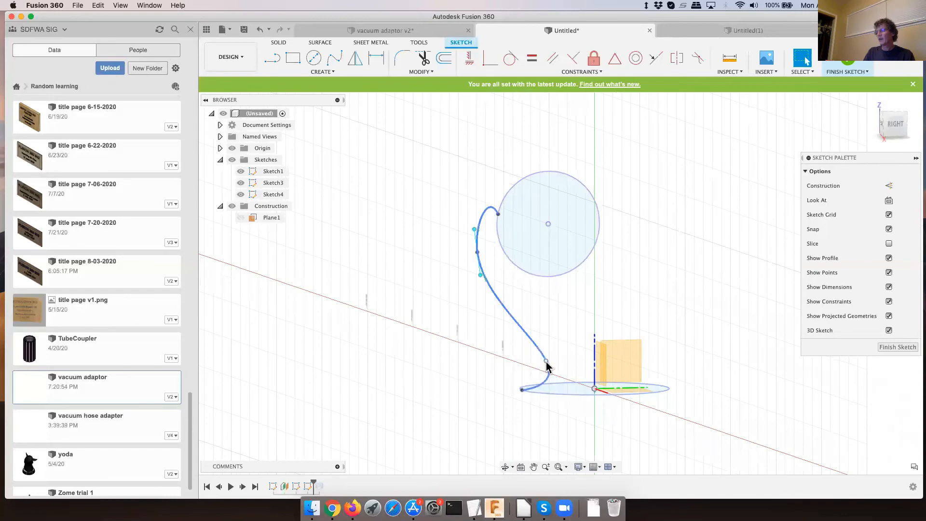
left_click(547, 362)
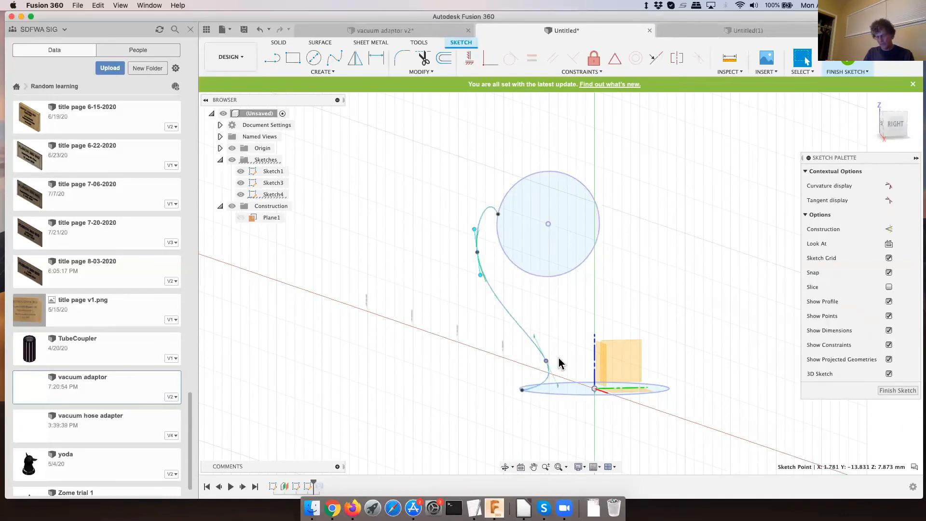
key("m")
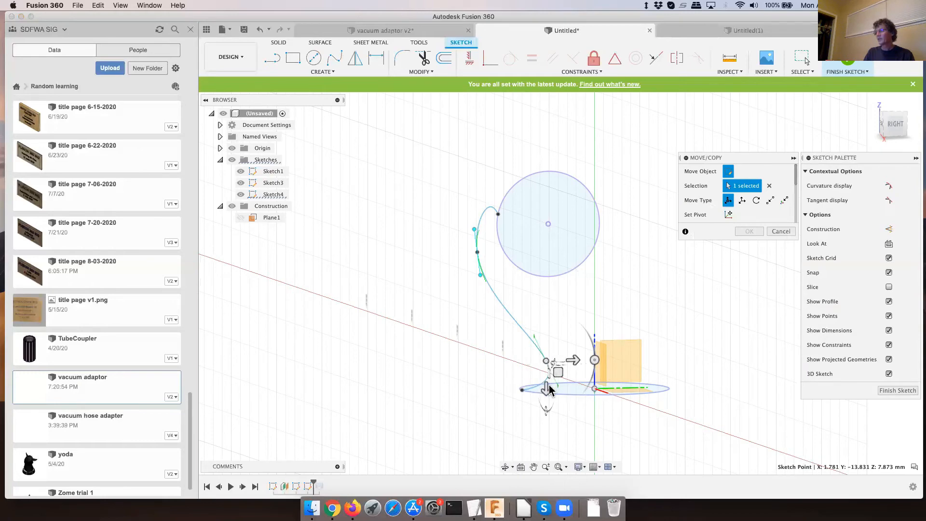
left_click_drag(548, 392, 550, 360)
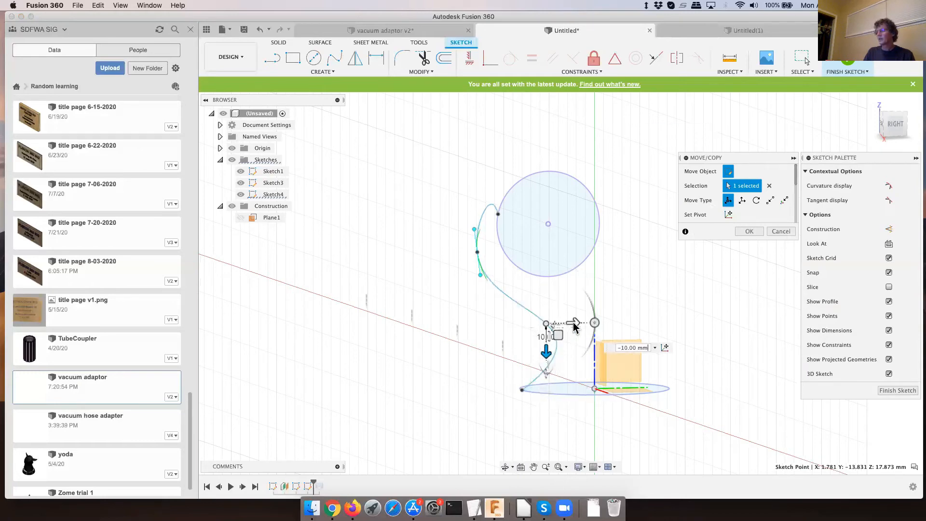
left_click_drag(574, 325, 534, 332)
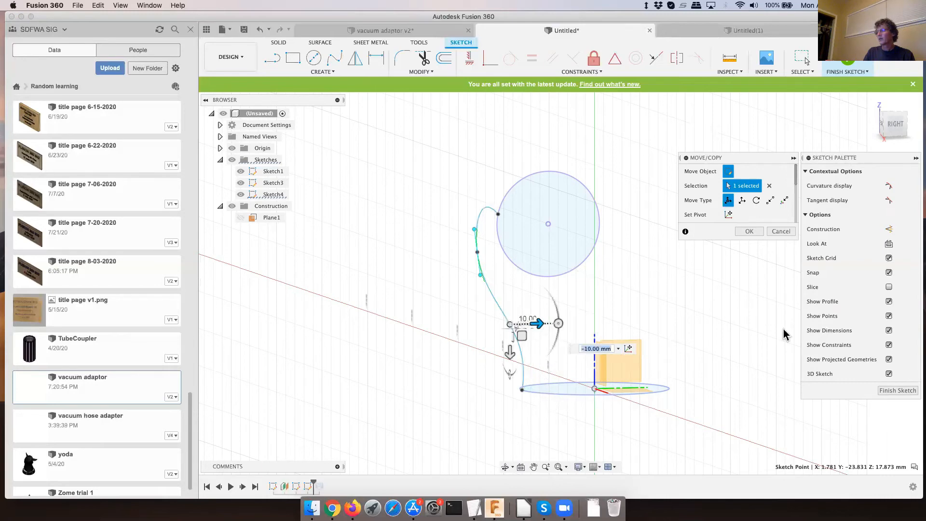
left_click(749, 232)
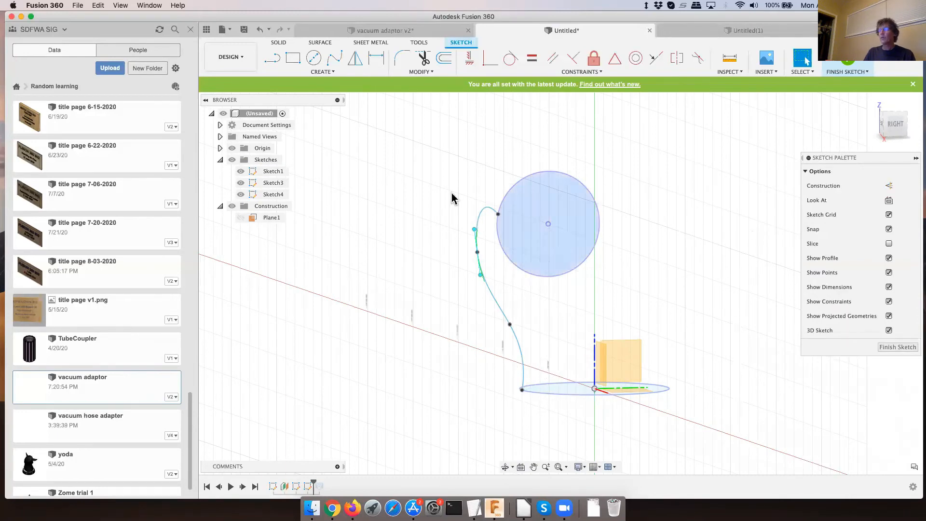
left_click(323, 72)
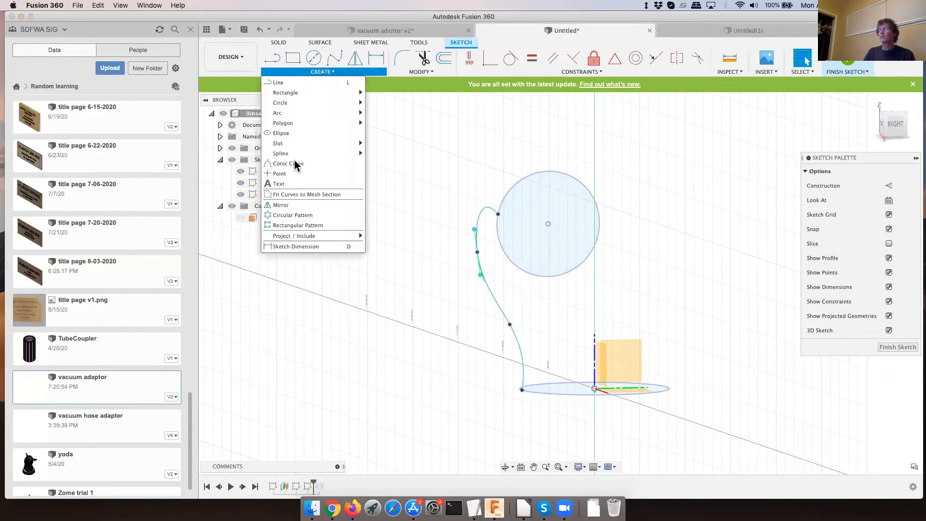
left_click(368, 90)
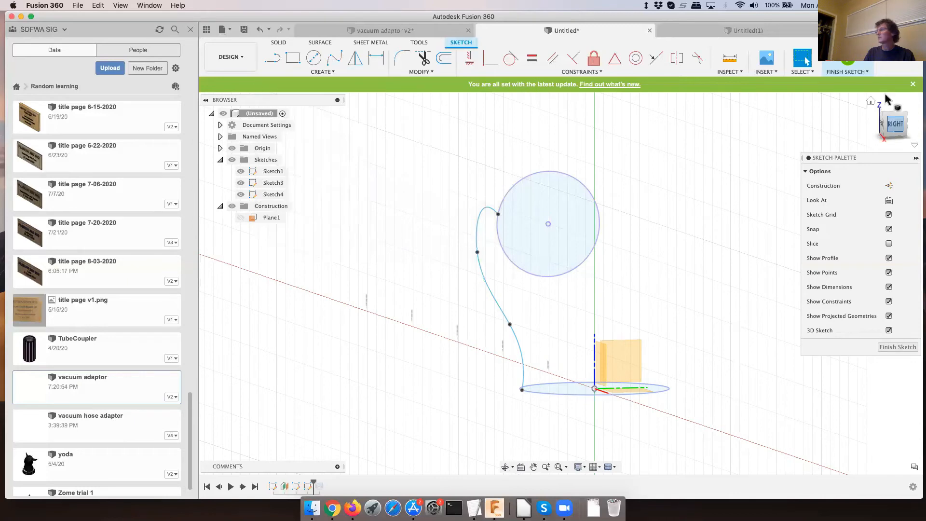
left_click(851, 62)
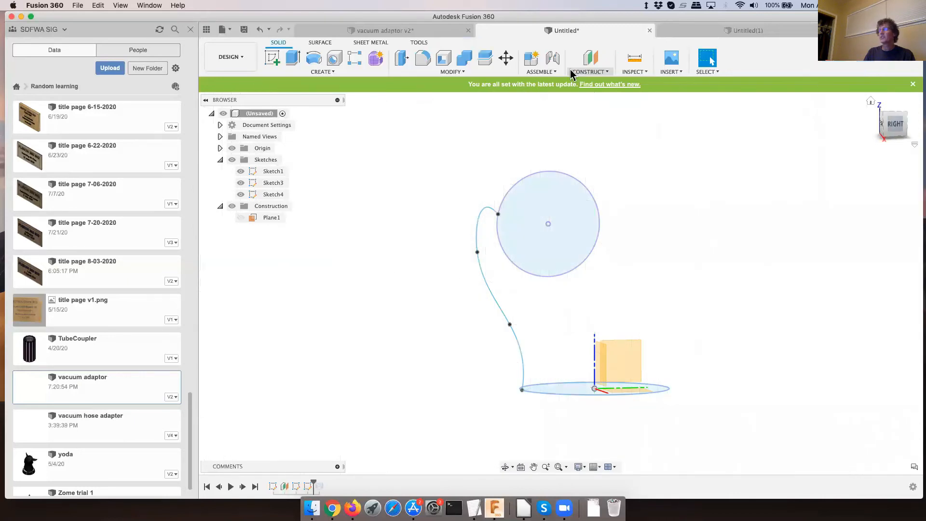
- Set up a loft from the bottom circle to the upper circle, using the edited spline as its guide rail
left_click(322, 71)
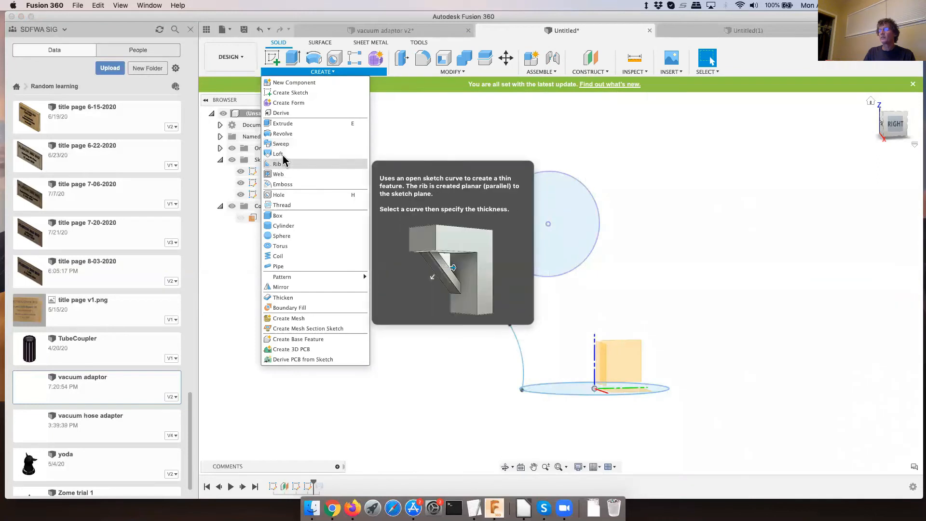
left_click(283, 154)
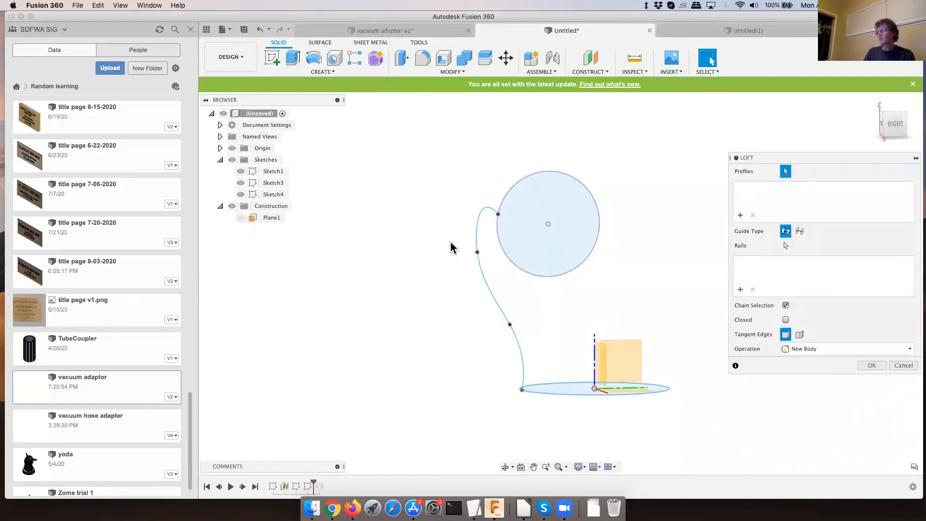
left_click(567, 391)
left_click(574, 263)
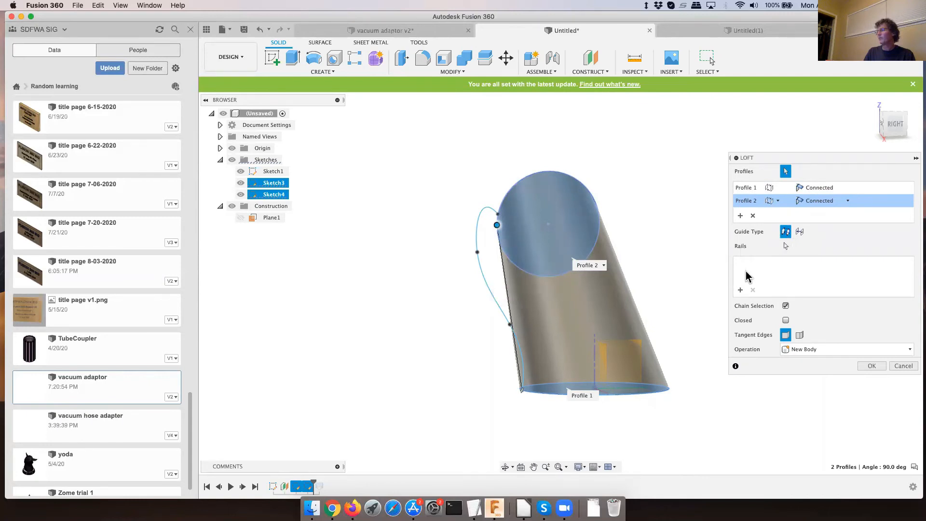
left_click(785, 246)
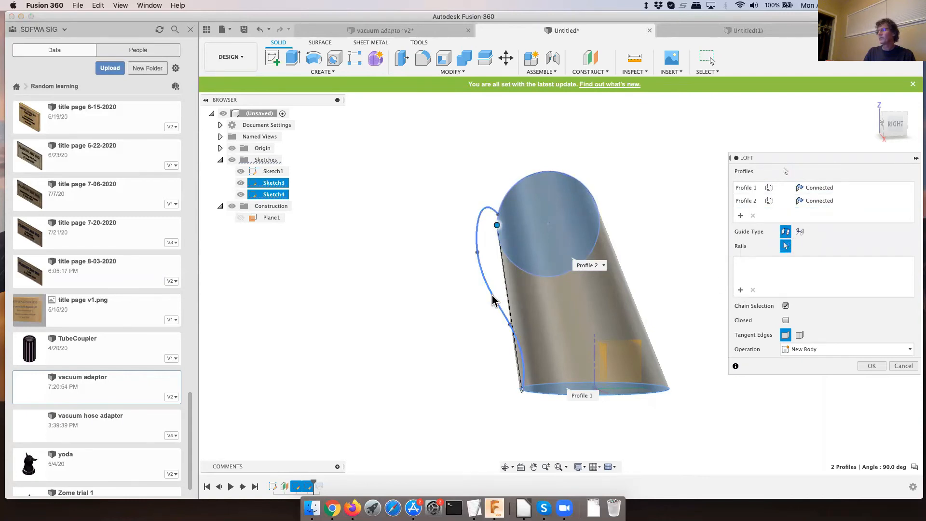
left_click(493, 300)
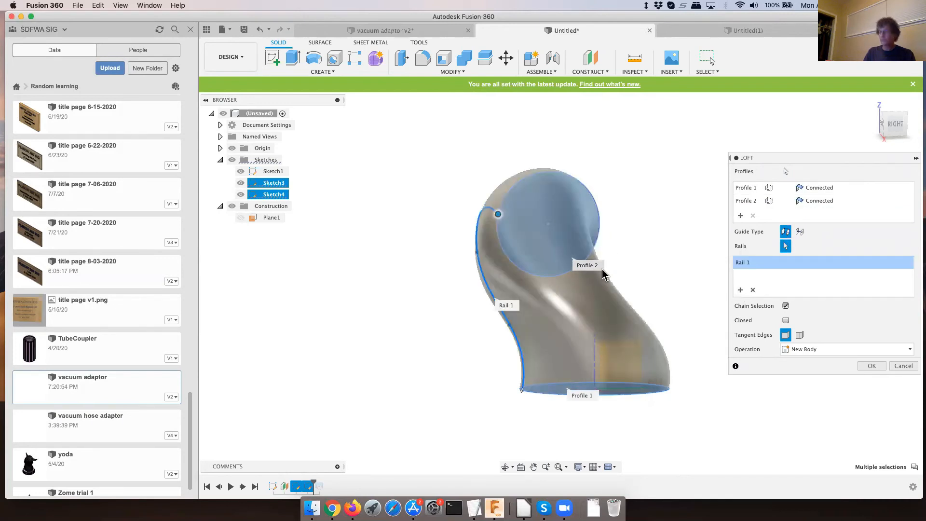
- Set the loft's upper circle profile to the Direction end condition and create the loft as a new body
middle_click_drag(564, 292, 627, 285, "shift")
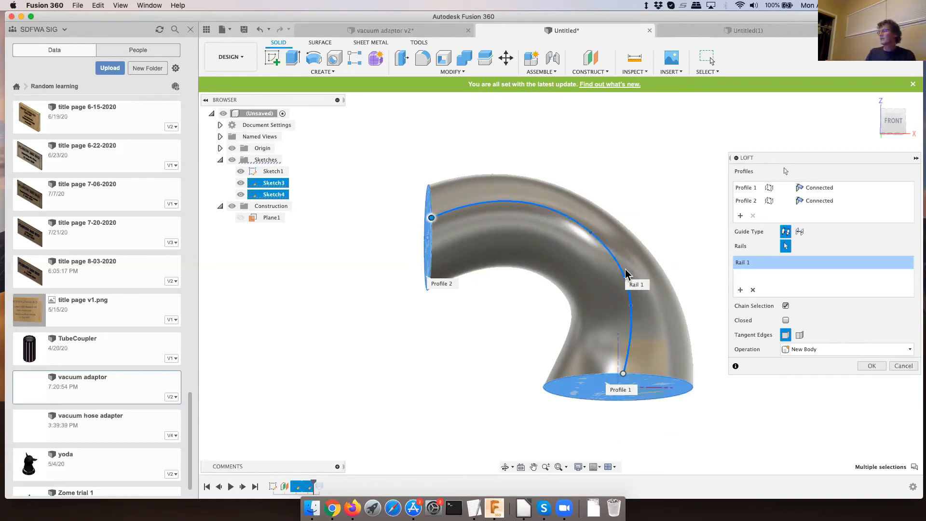
left_click(830, 206)
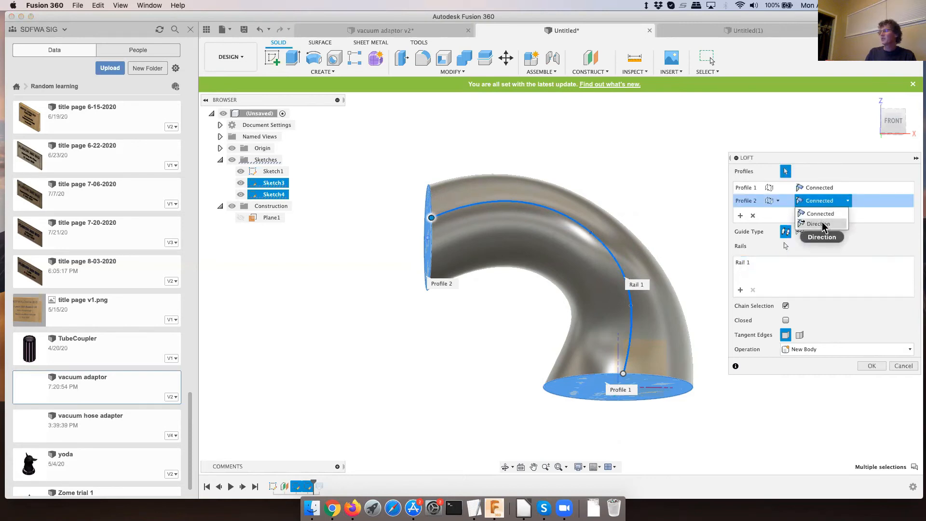
left_click(839, 140)
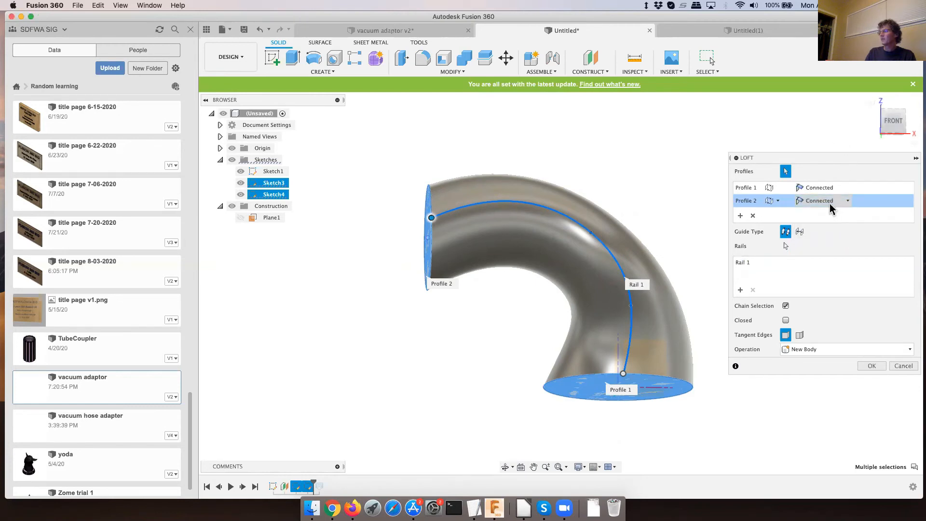
left_click(831, 205)
left_click(823, 220)
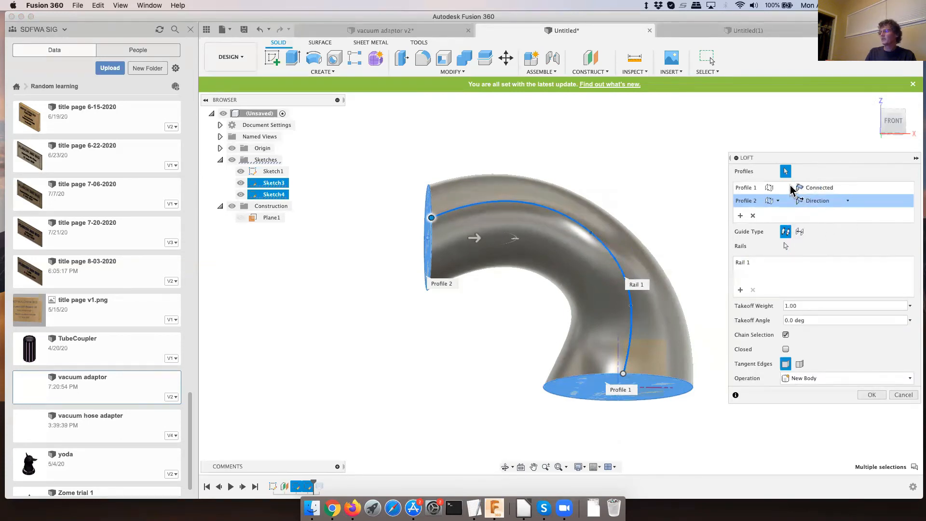
left_click(872, 395)
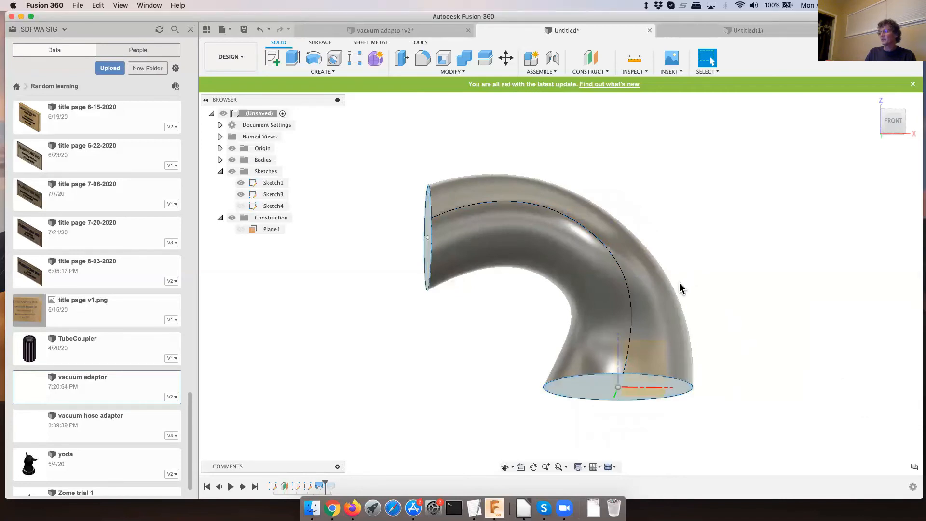
middle_click_drag(709, 295, 645, 315, "shift")
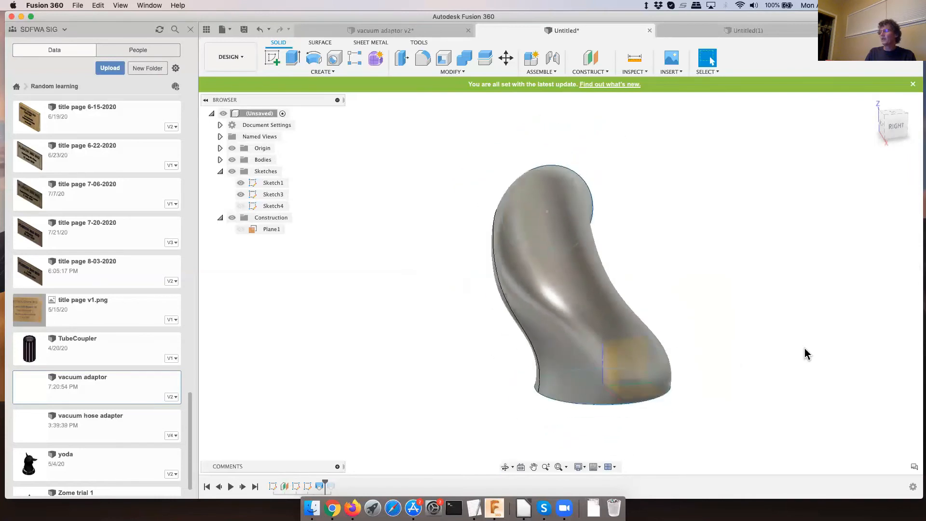
- Reopen Sketch4, the 3D sketch that holds the spline rail, for editing
left_click(271, 208)
right_click(270, 206)
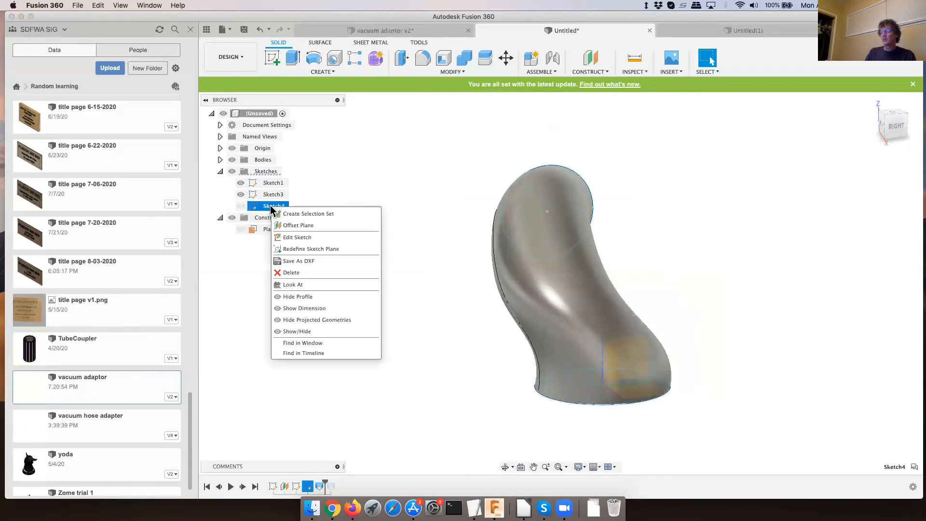
left_click(285, 237)
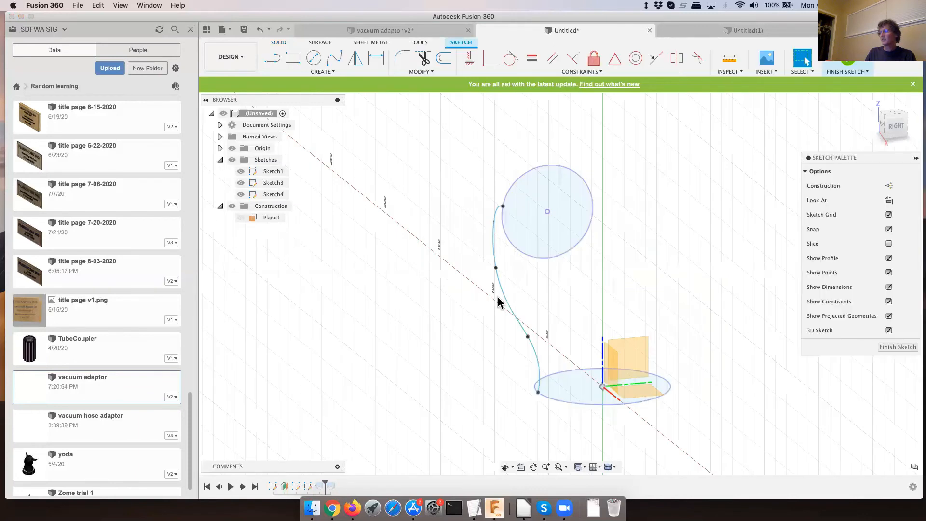
left_click(496, 299)
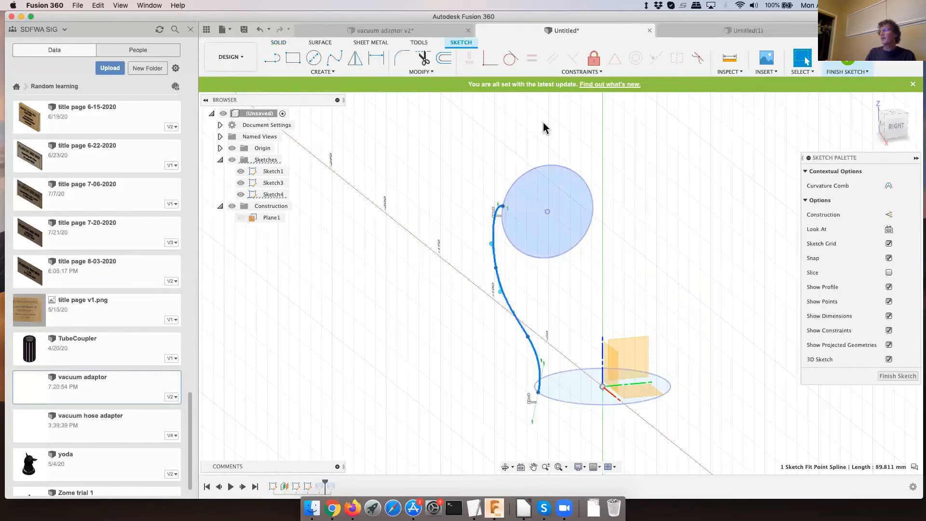
left_click(355, 59)
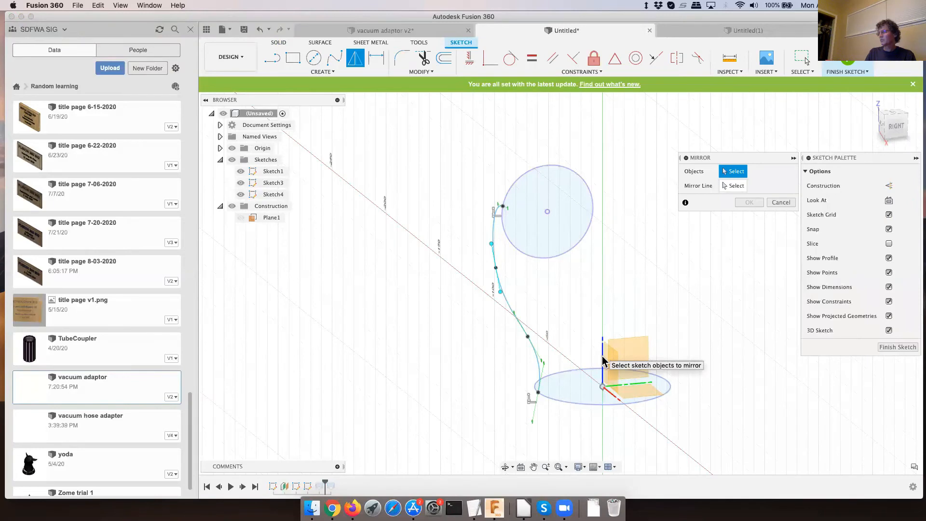
scroll(603, 359, "up", 5)
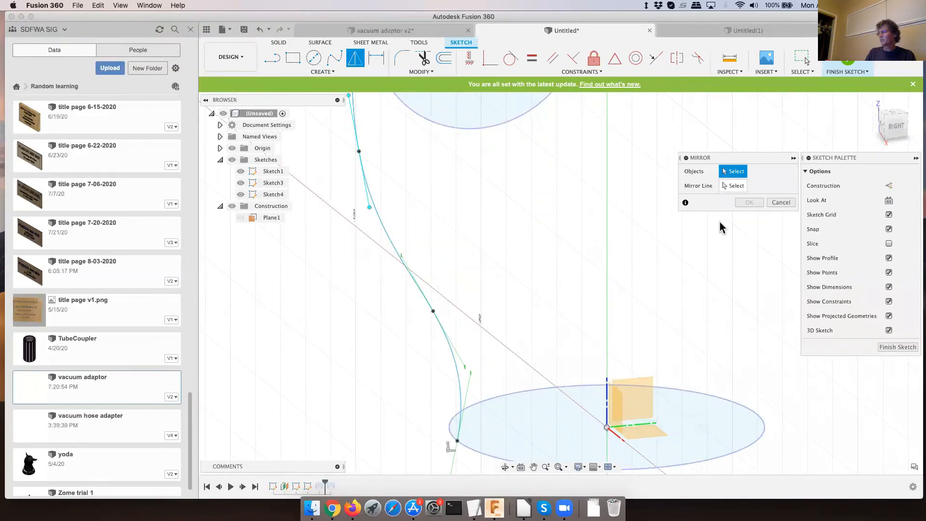
left_click(732, 186)
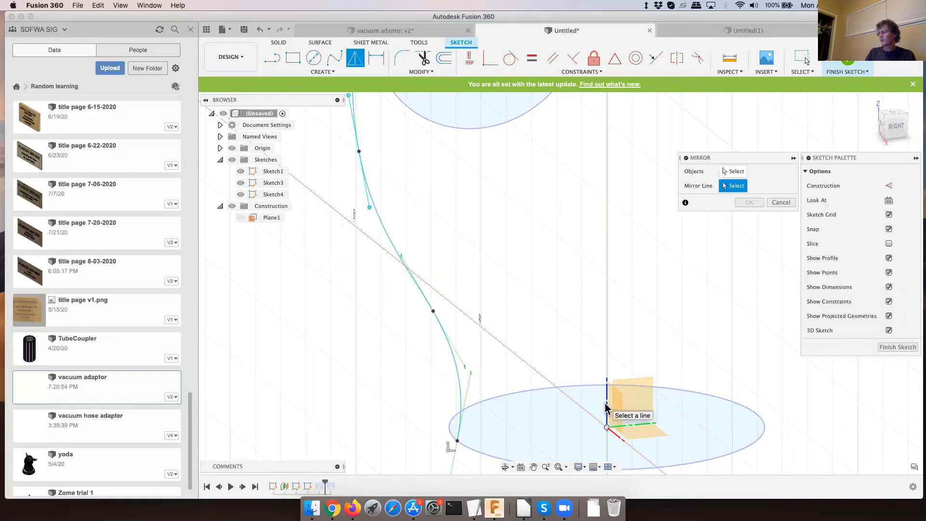
scroll(609, 414, "up", 5)
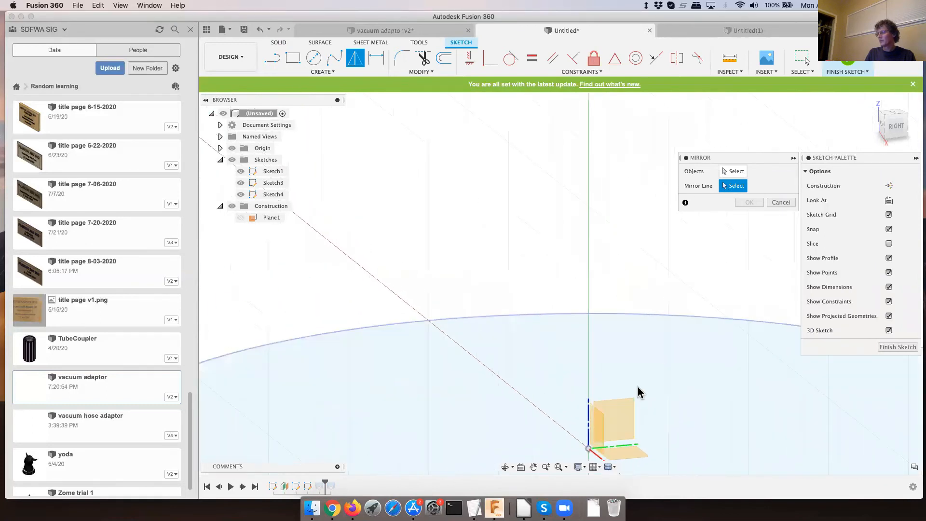
scroll(625, 367, "down", 3)
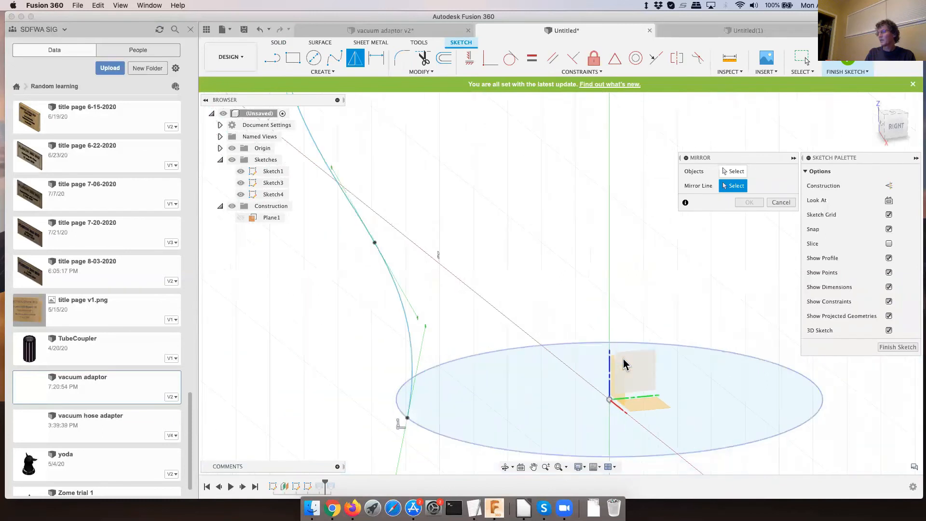
left_click(618, 398)
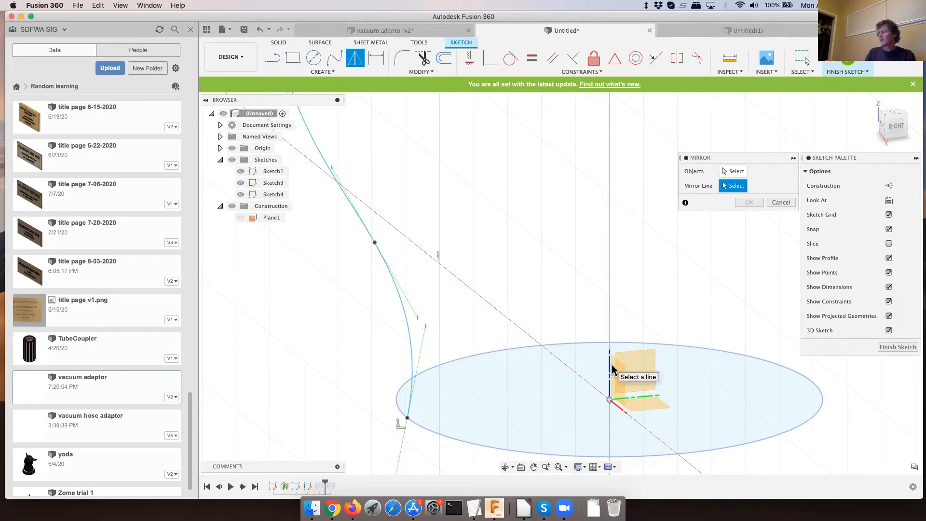
left_click(778, 203)
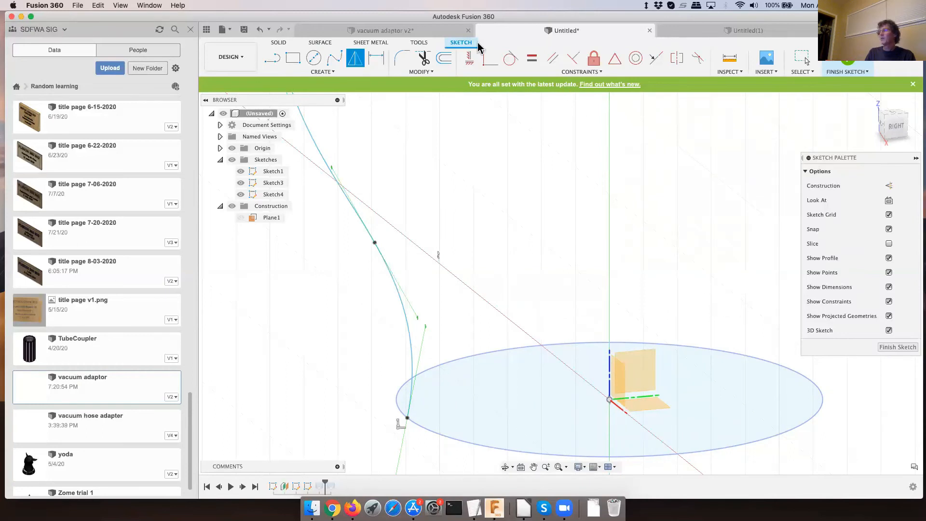
- Sketch a vertical line about 22 mm long from the origin straight up above the bottom circle
left_click(272, 58)
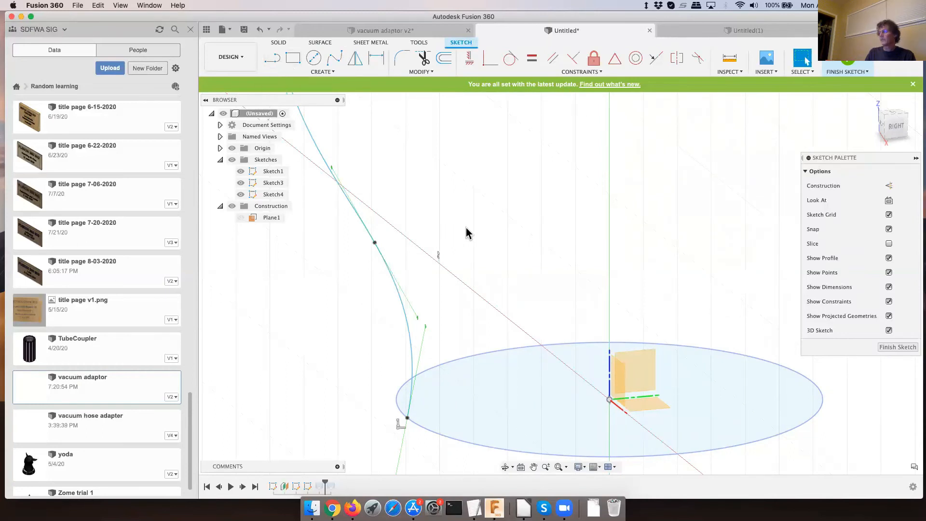
left_click(610, 400)
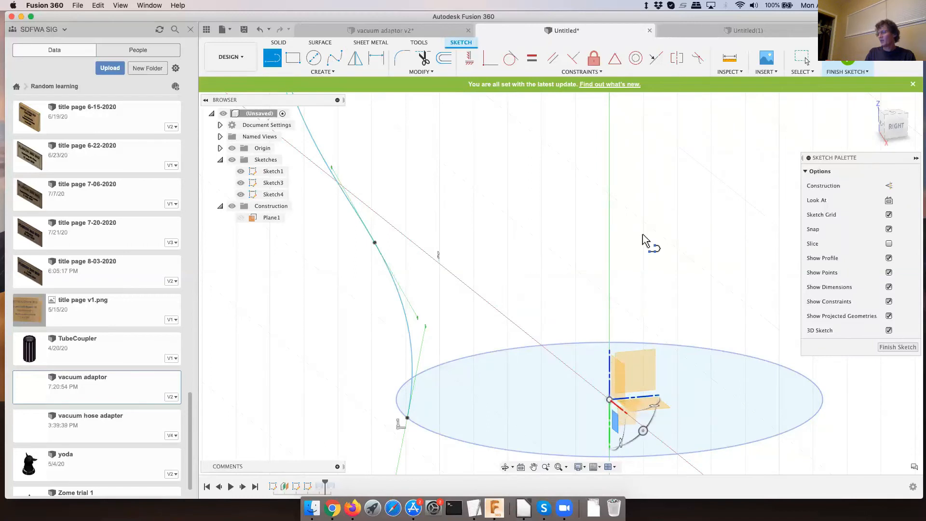
left_click(610, 175)
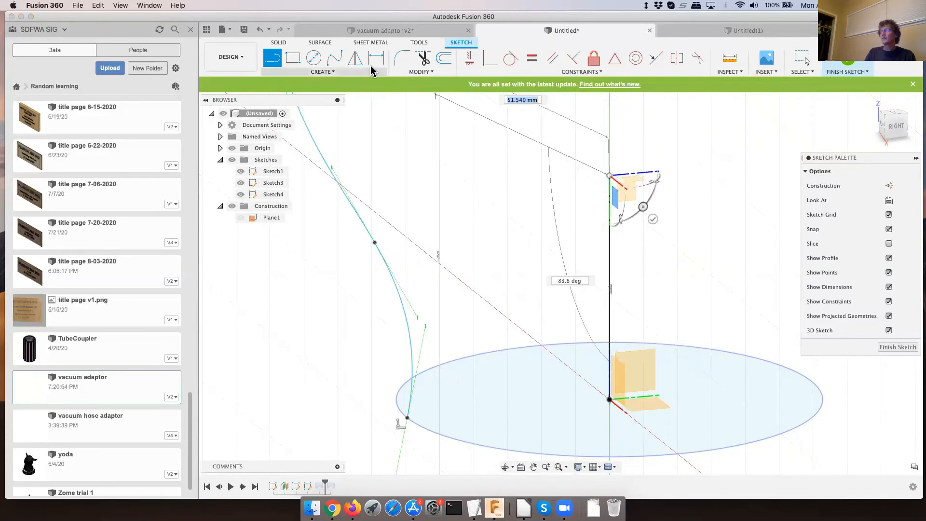
left_click(355, 59)
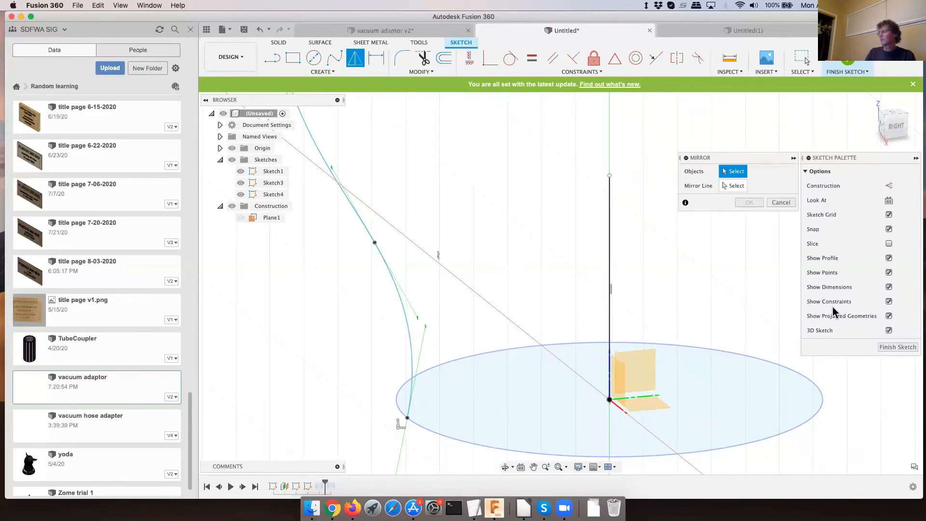
left_click(780, 203)
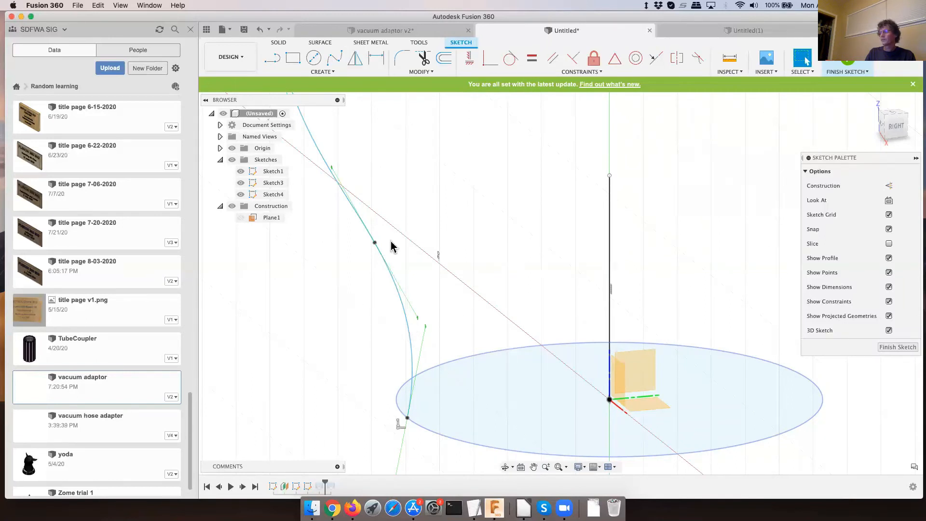
left_click(407, 325)
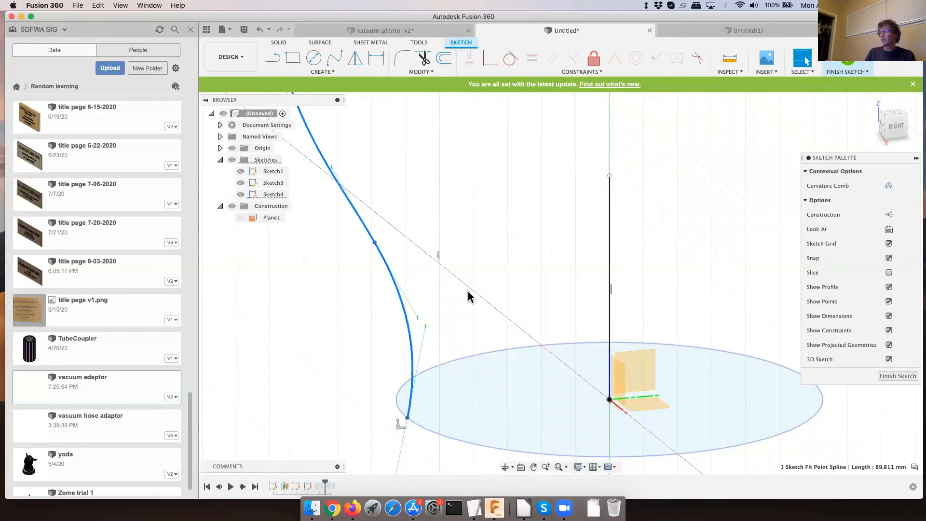
left_click(356, 60)
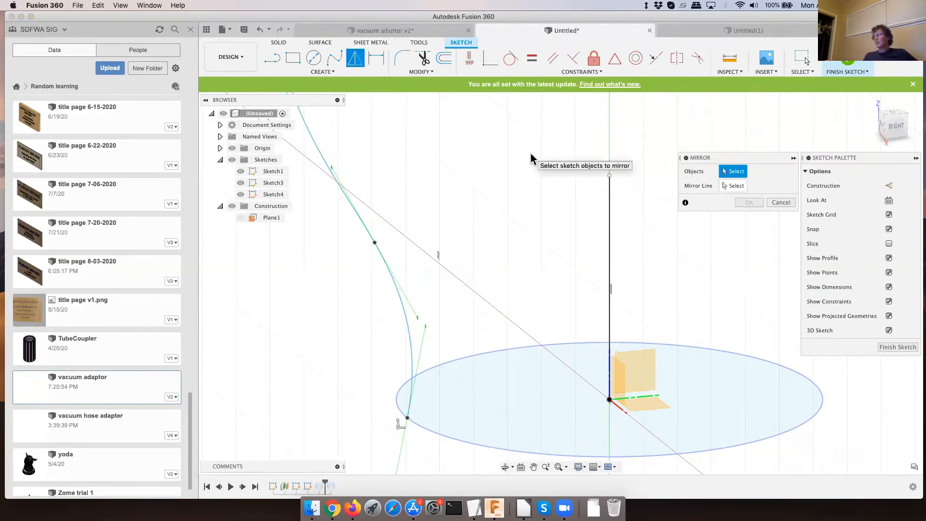
left_click(782, 203)
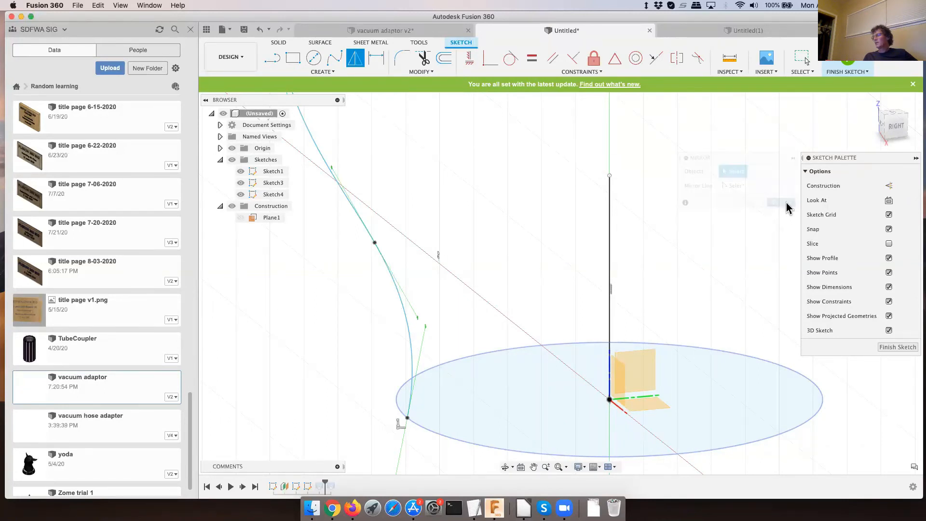
- Finish the 3D sketch and start a new sketch on the origin's YZ plane
left_click(886, 348)
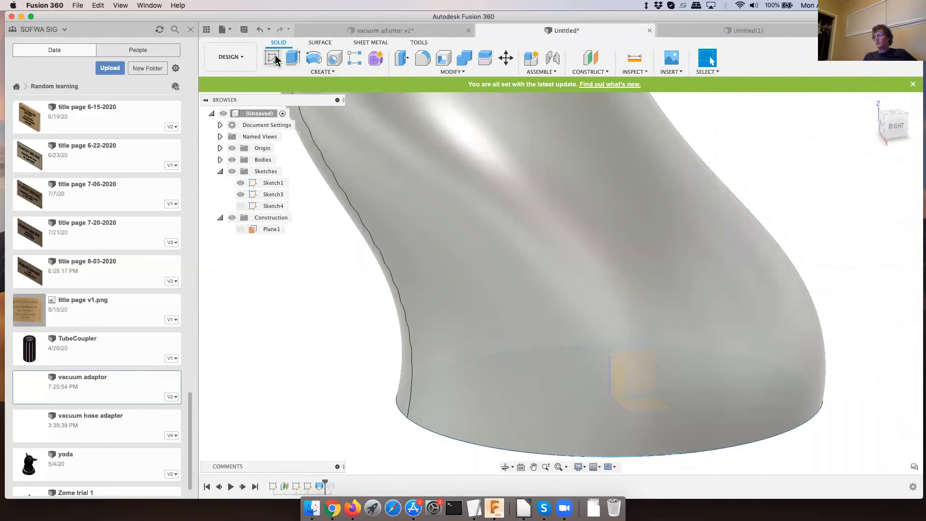
left_click(275, 59)
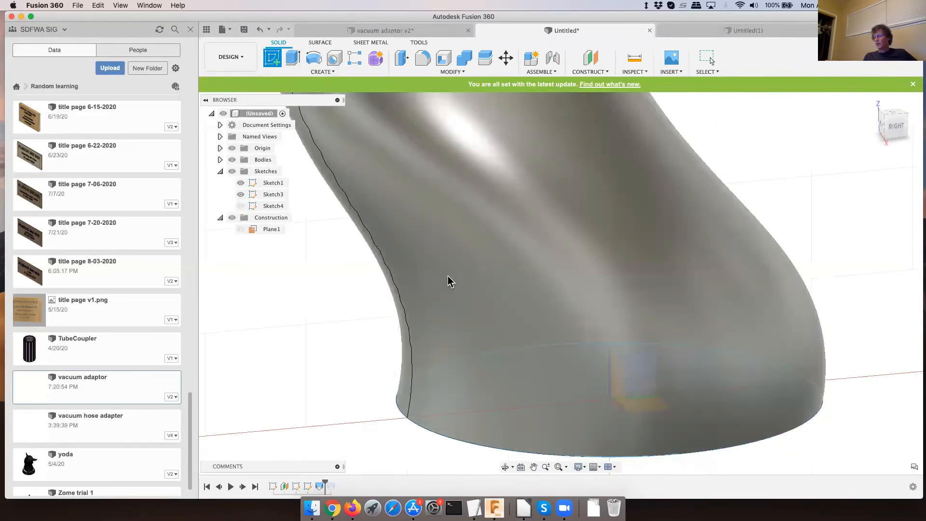
left_click(627, 381)
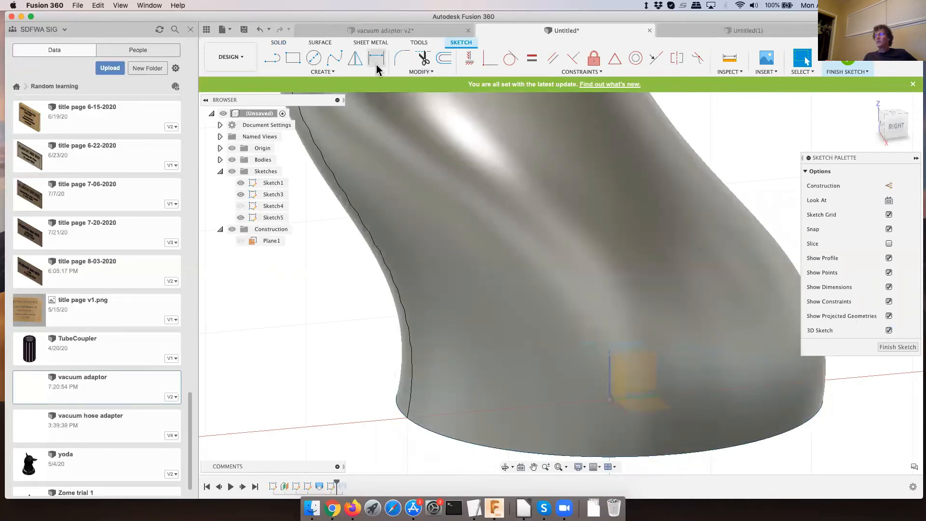
- Show the spline rail's sketch, Sketch4, and hide the lofted bodies
left_click(323, 73)
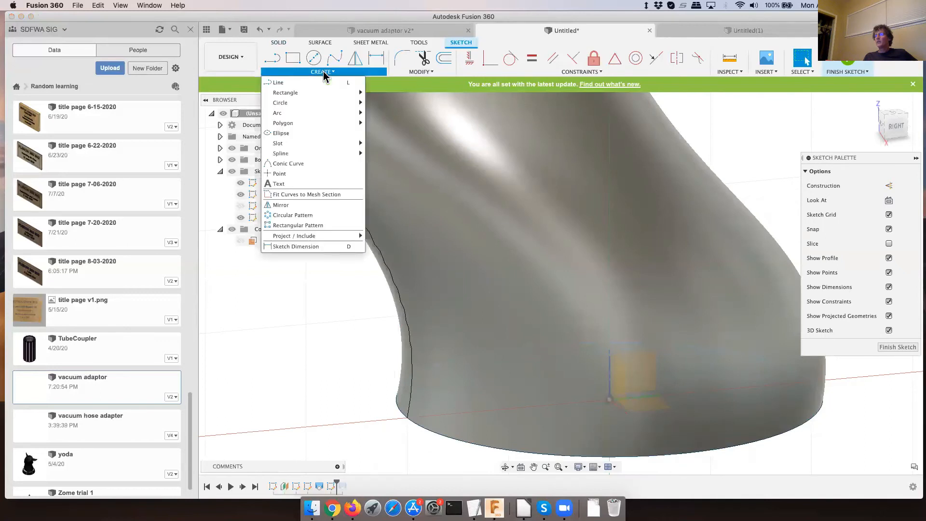
mouse_move(309, 239)
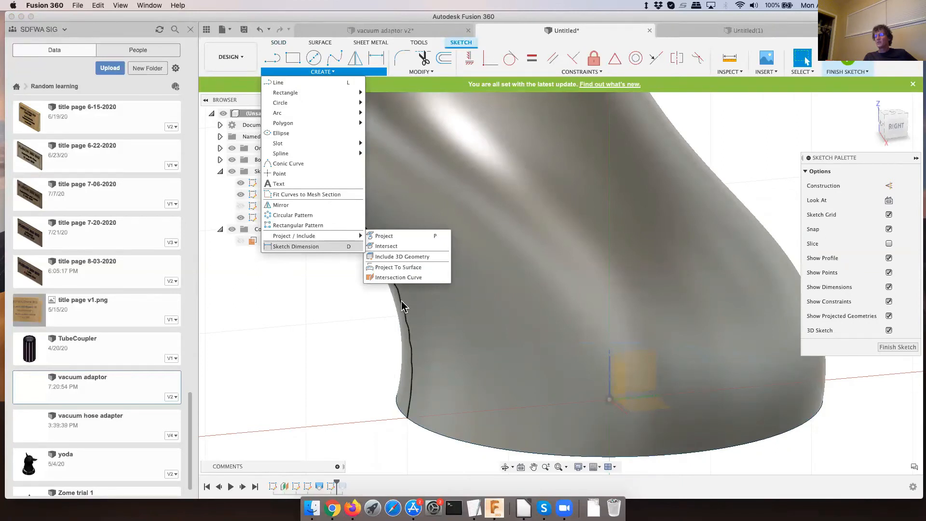
left_click(410, 328)
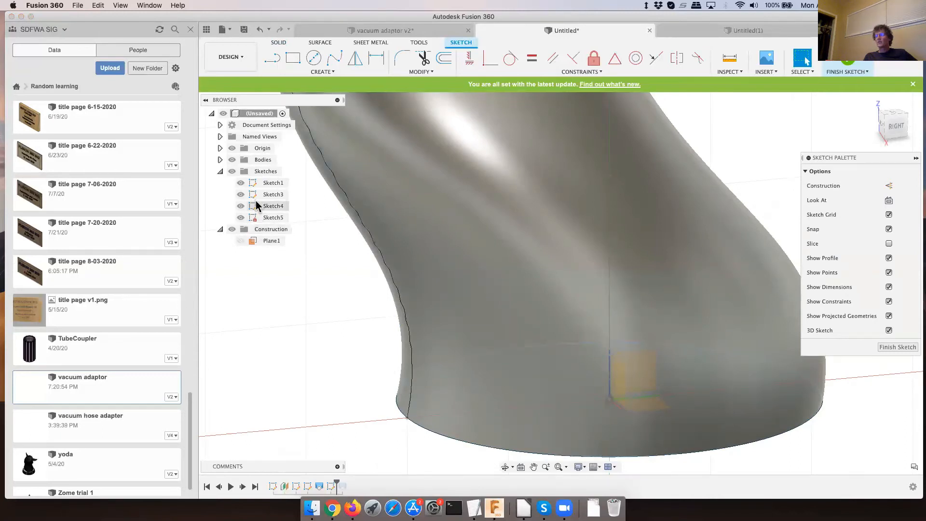
left_click(230, 164)
left_click(232, 160)
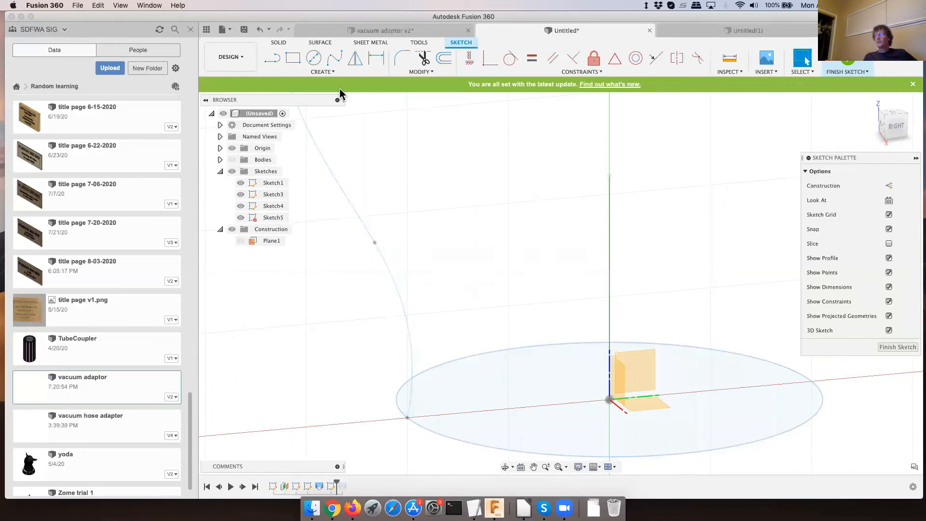
- Project the spline rail onto the new sketch's plane with Projection Link enabled
left_click(322, 72)
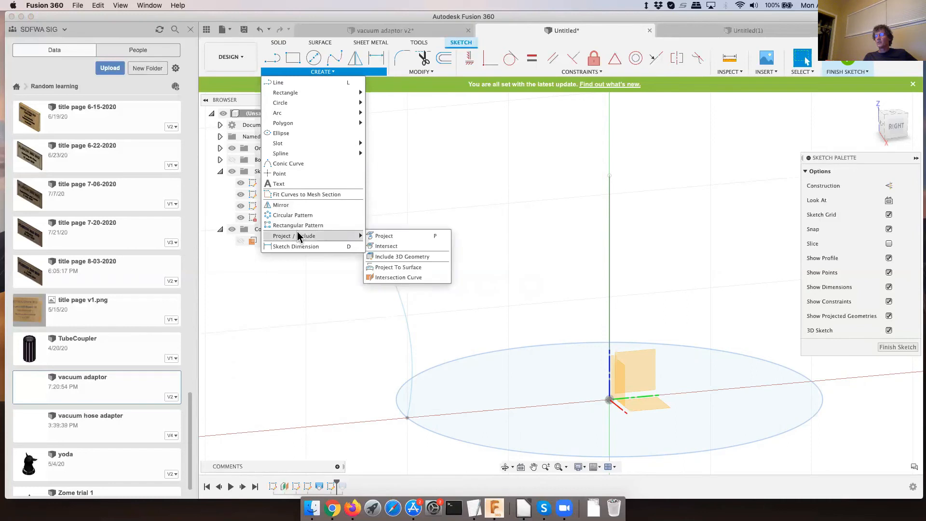
left_click(384, 236)
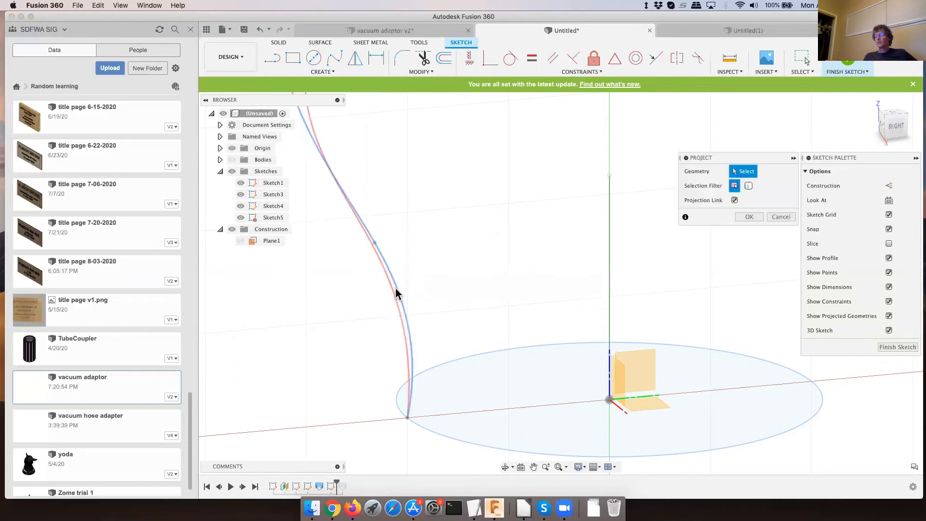
left_click(396, 292)
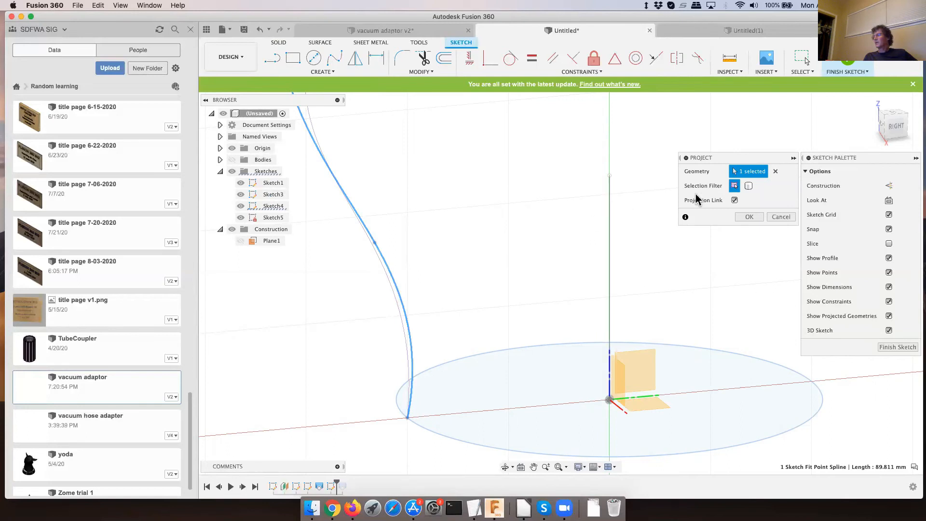
left_click(747, 216)
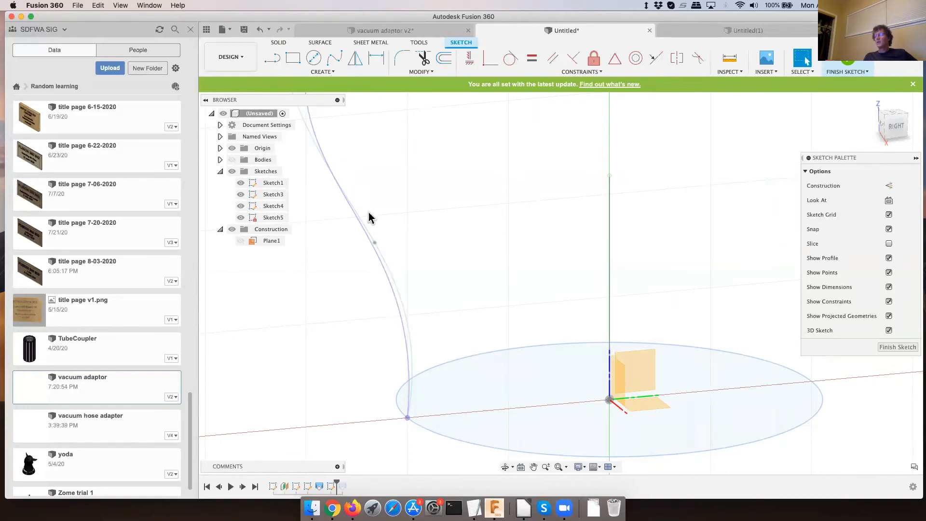
left_click(390, 269)
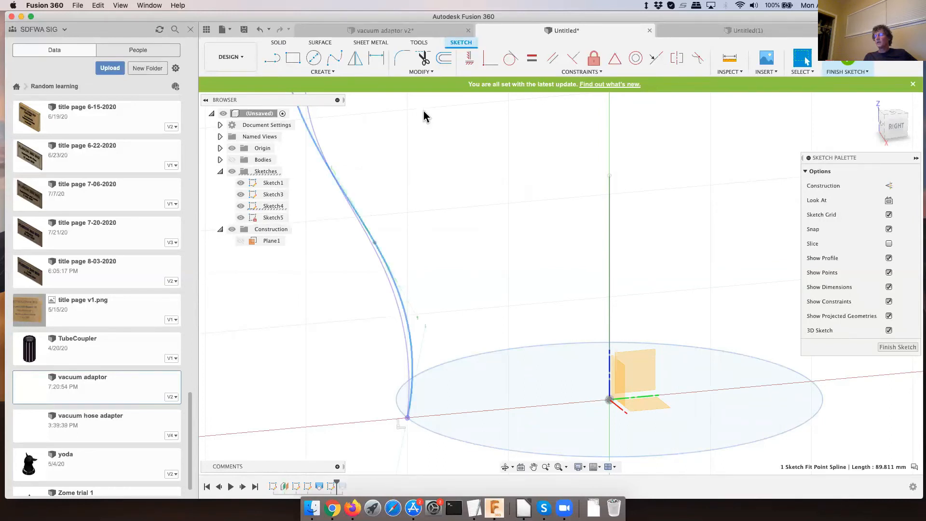
left_click(355, 58)
left_click(314, 139)
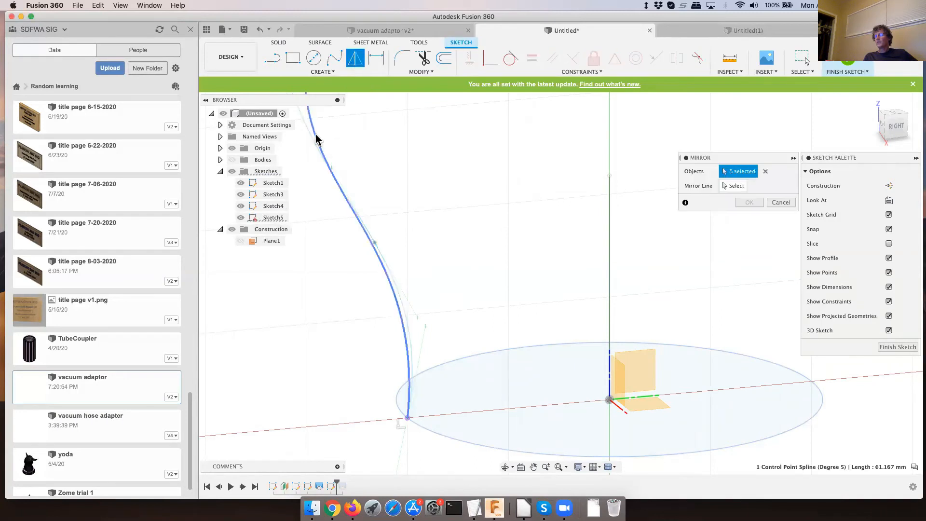
left_click(734, 186)
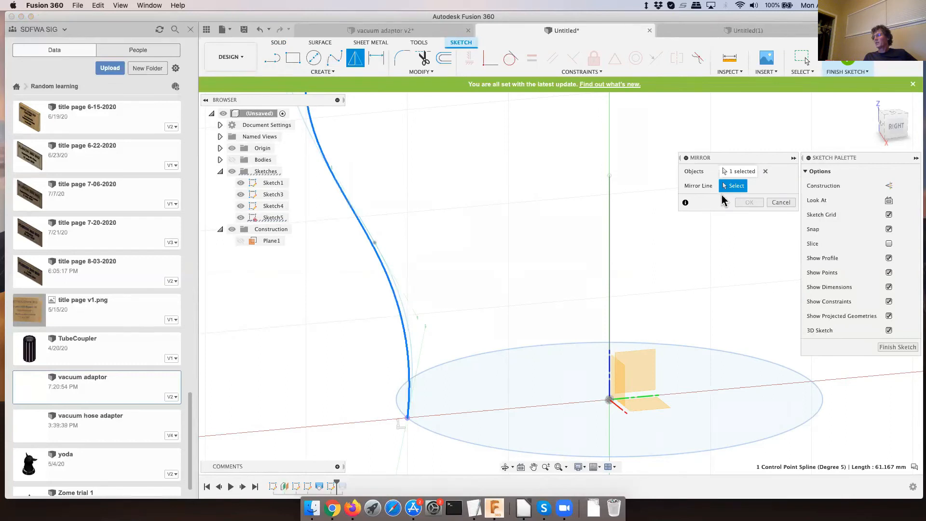
left_click(609, 372)
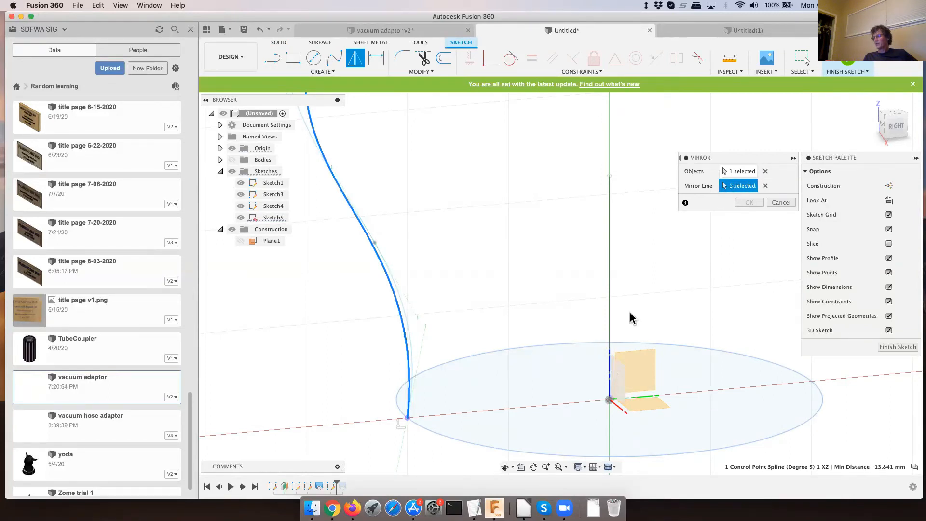
left_click(780, 202)
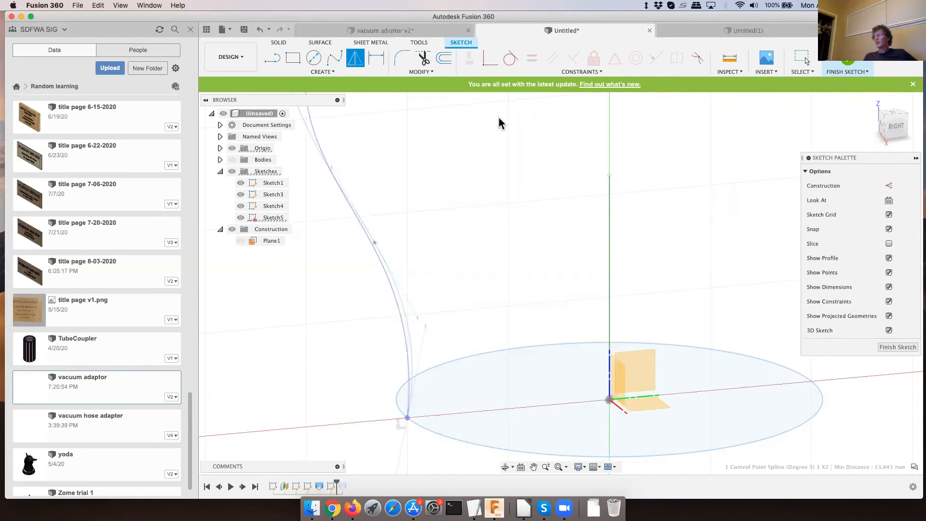
- Project the vertical centre line onto the current sketch plane with Projection Link enabled
left_click(327, 71)
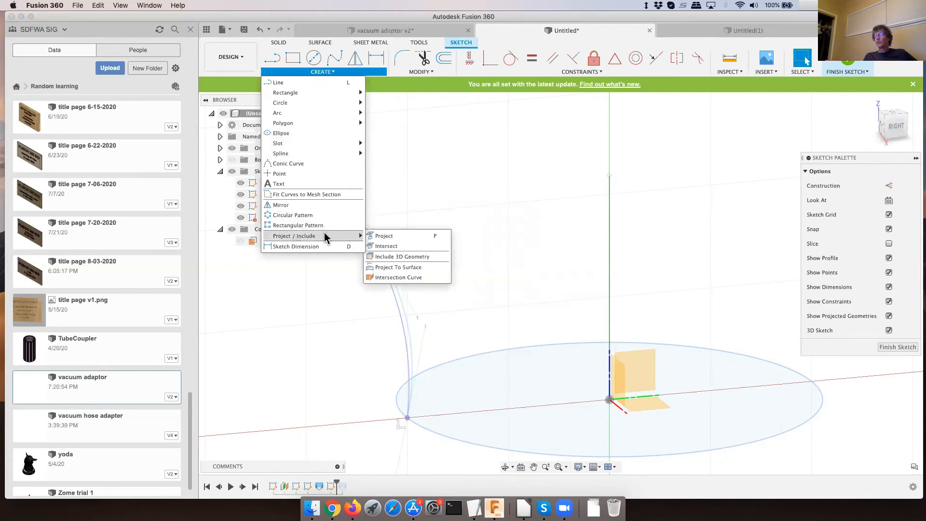
left_click(400, 236)
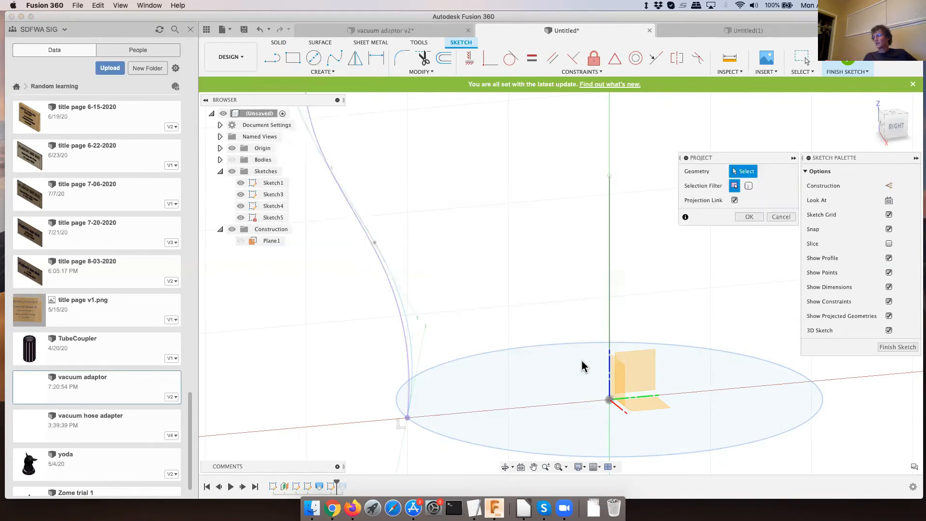
left_click(609, 327)
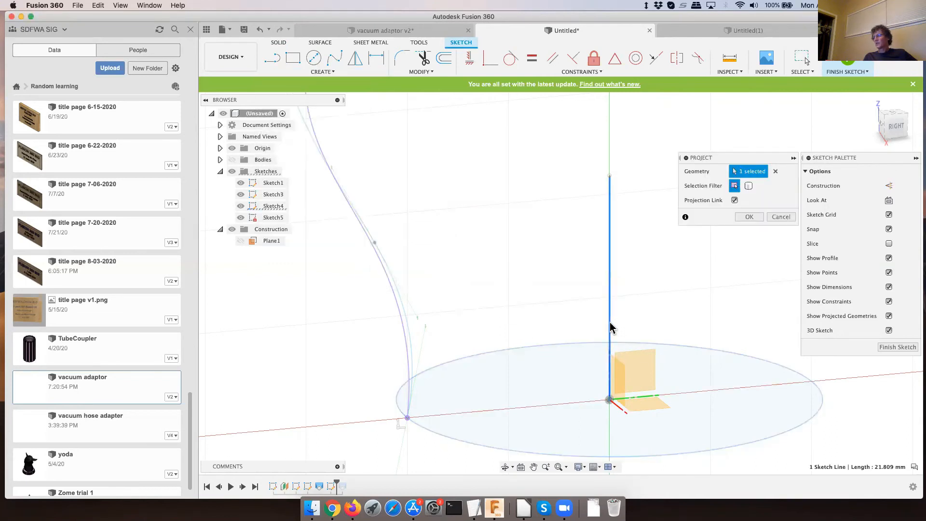
left_click(747, 218)
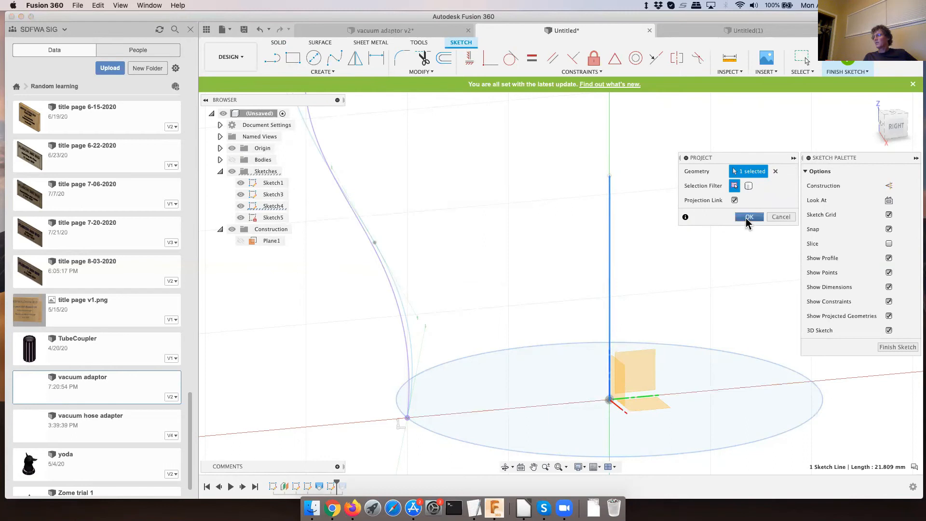
- Mirror the projected spline about the projected vertical centre line
left_click(358, 62)
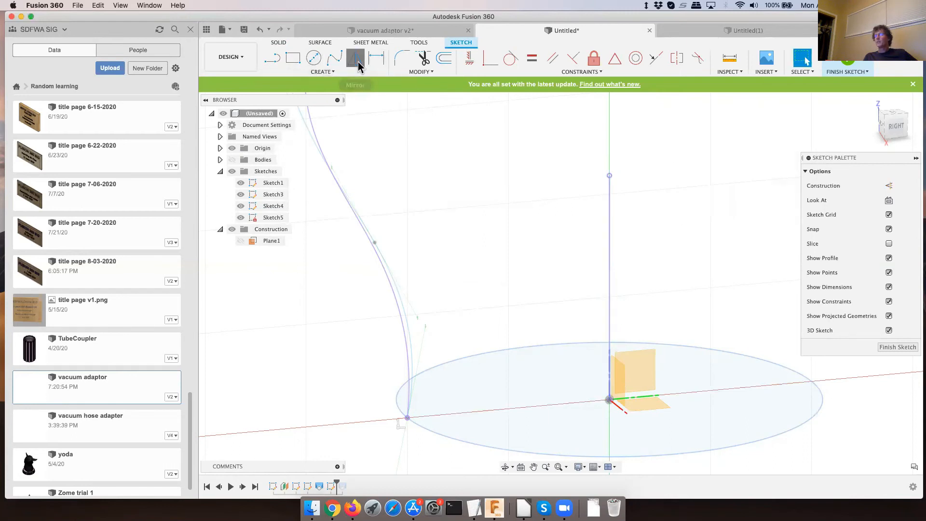
left_click(337, 176)
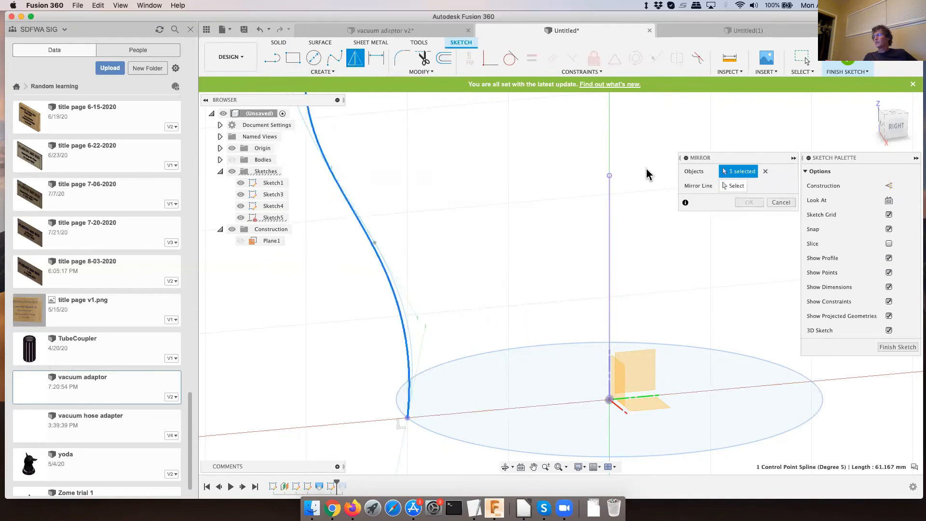
left_click(734, 185)
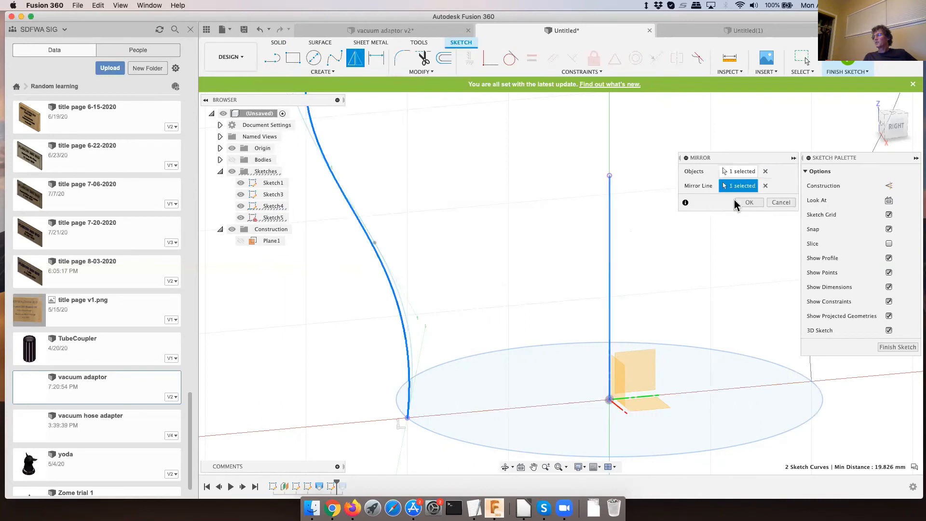
left_click(744, 202)
scroll(512, 221, "down", 5)
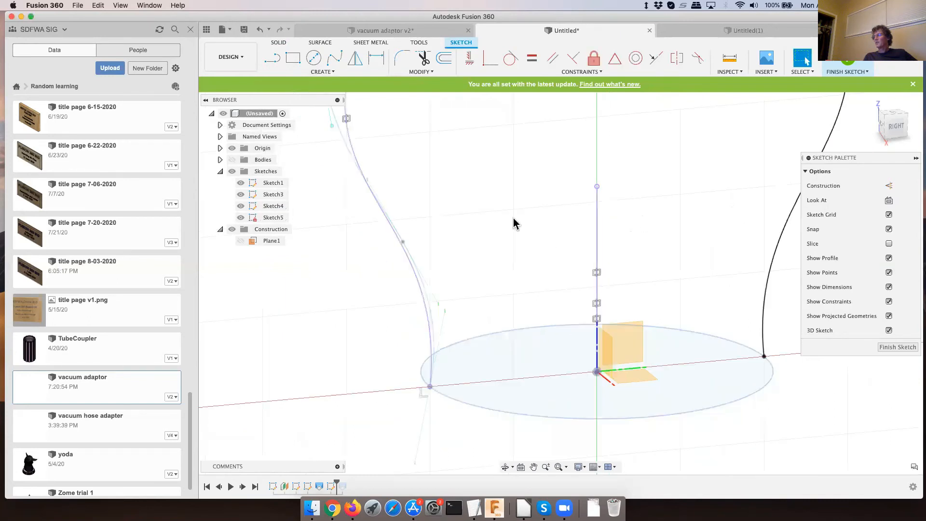
scroll(505, 216, "down", 3)
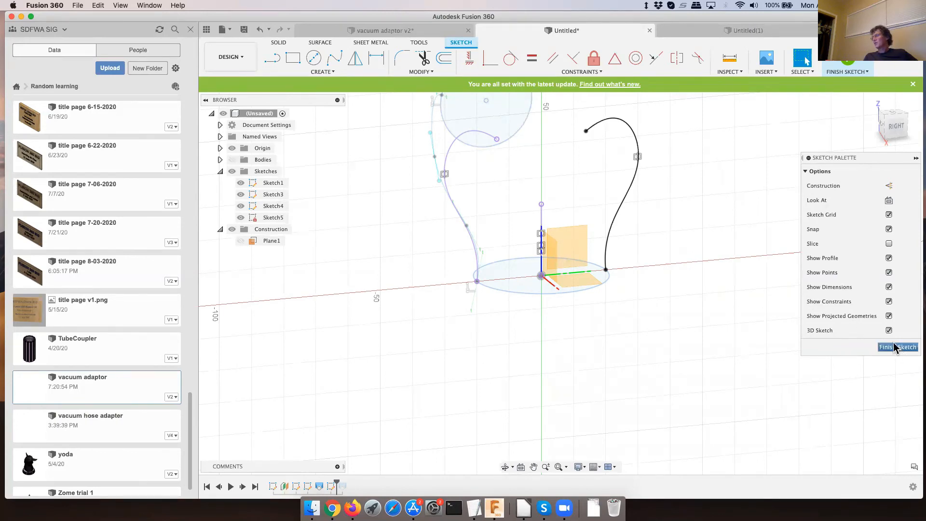
- Finish the sketch and delete Sketch5, which holds the projected and mirrored splines
left_click(586, 131)
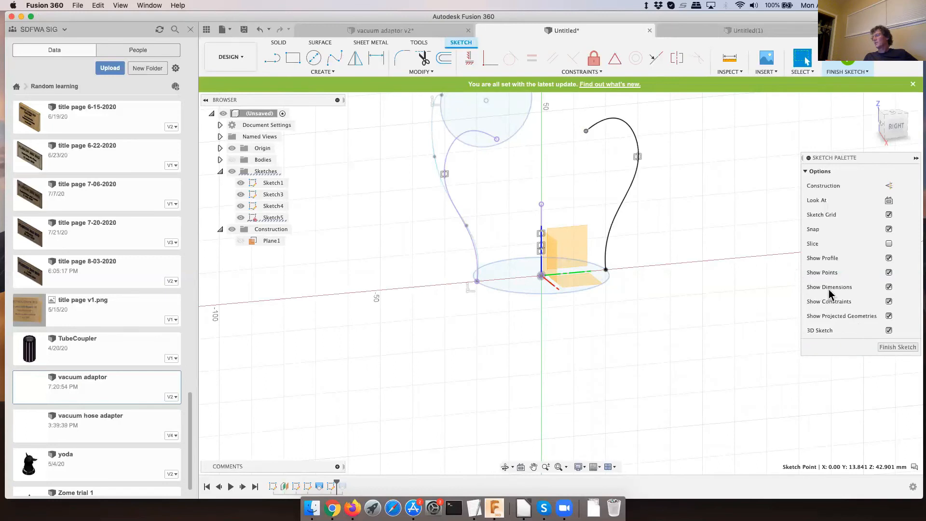
left_click(885, 346)
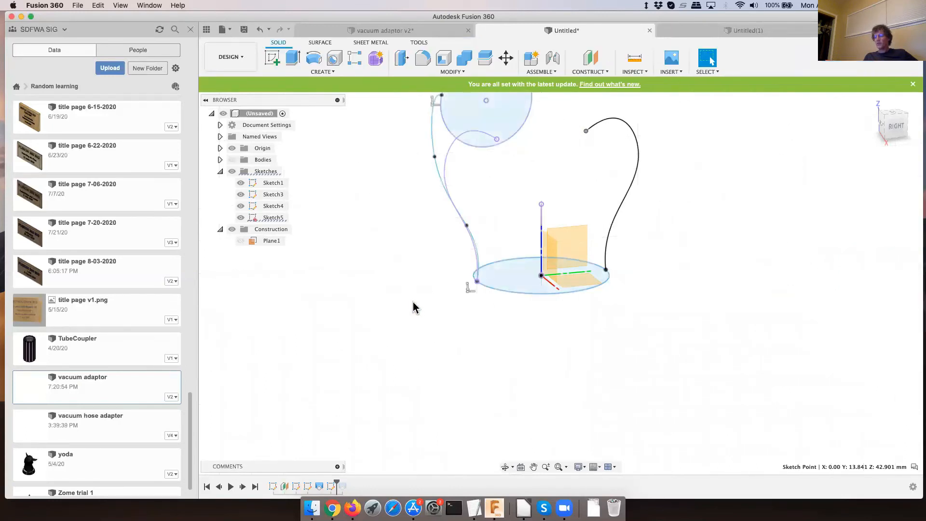
right_click(271, 220)
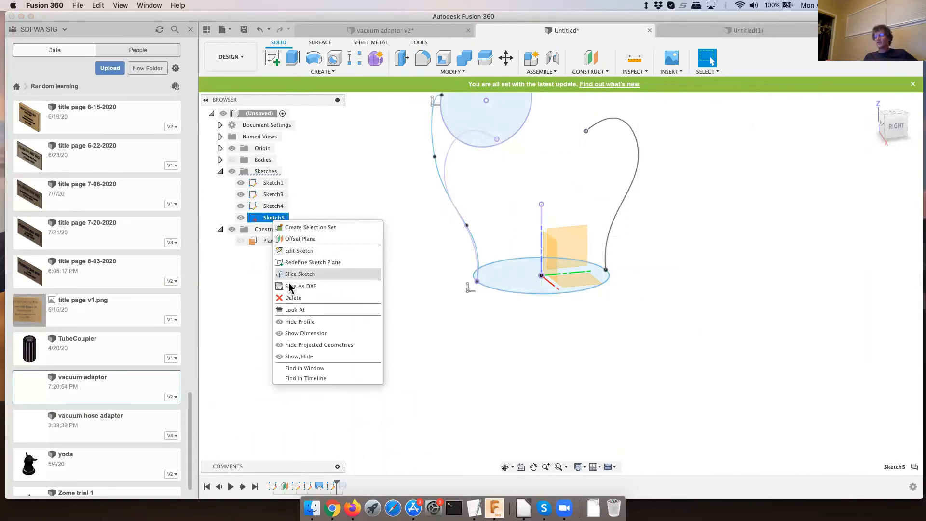
left_click(292, 298)
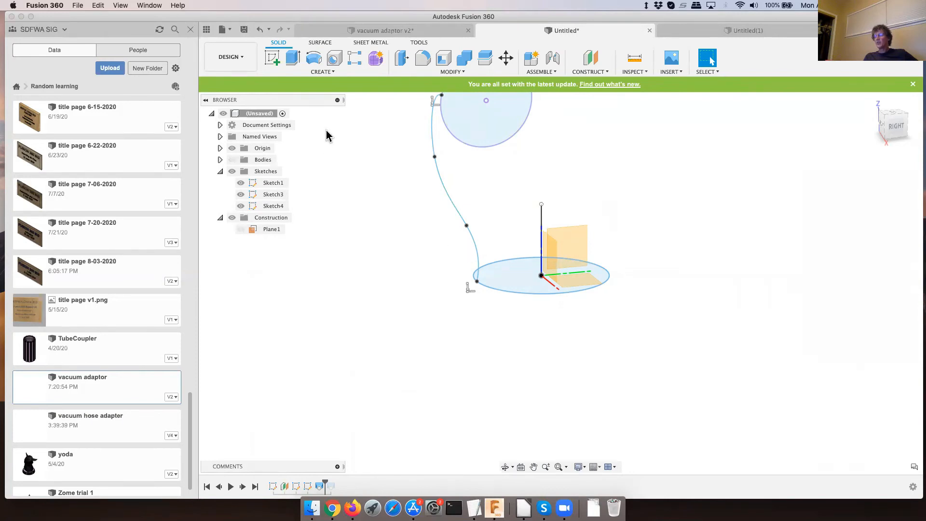
- On the origin's YZ plane, sketch a three-point fit point spline bulging outward from the bottom circle's edge to the top circle's edge opposite the existing rail
left_click(271, 59)
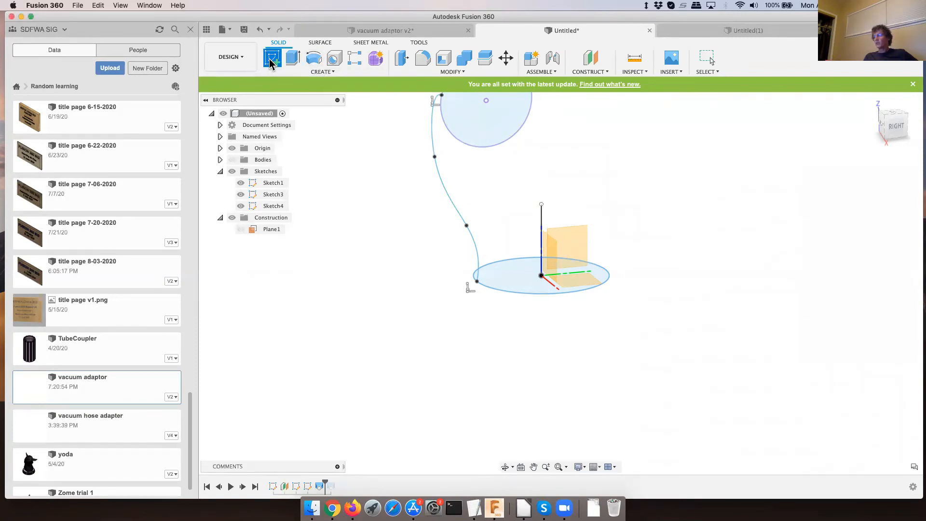
left_click(574, 247)
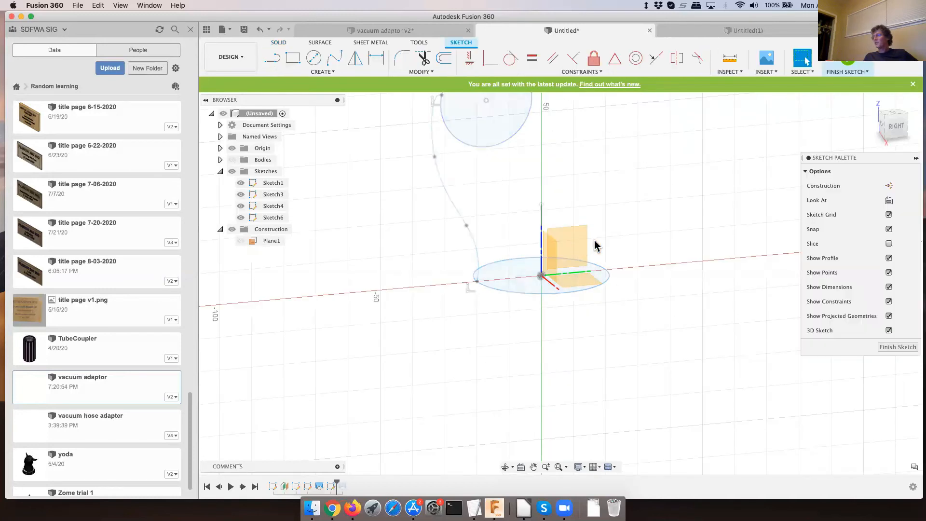
left_click(333, 60)
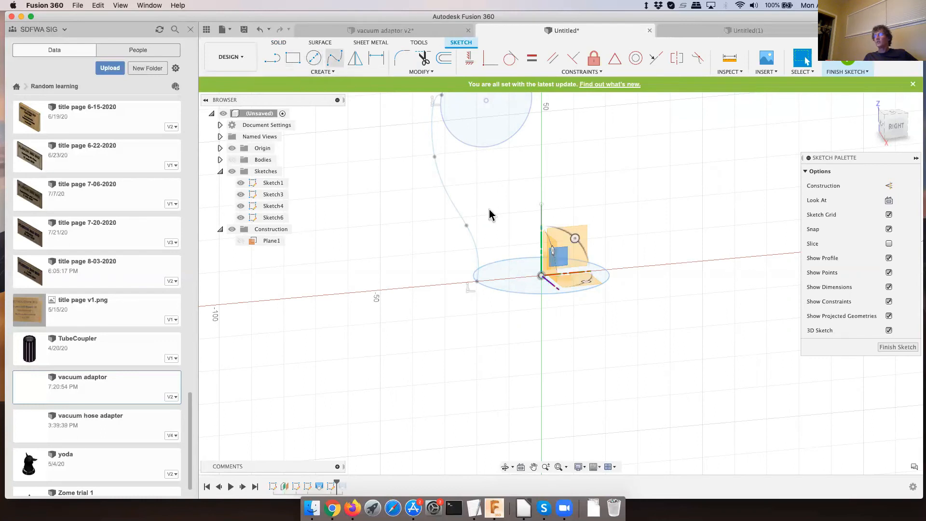
left_click(607, 271)
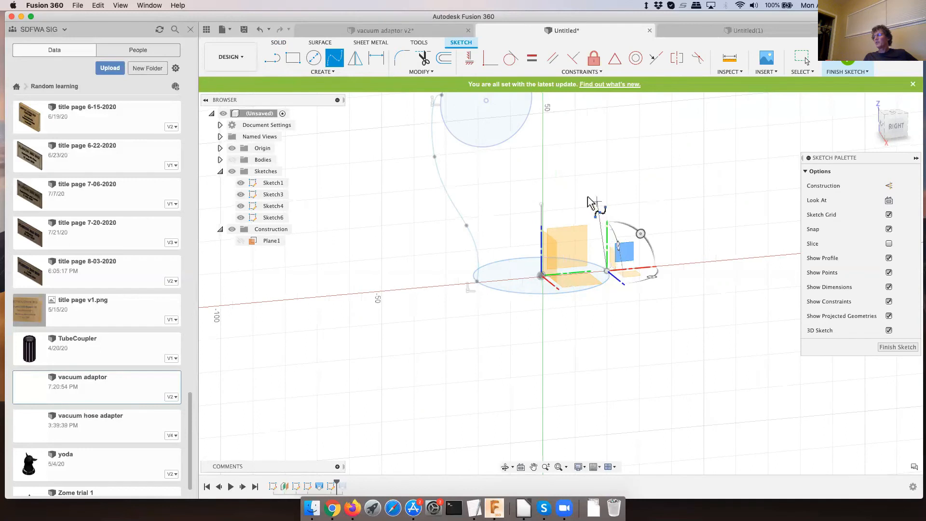
left_click(630, 167)
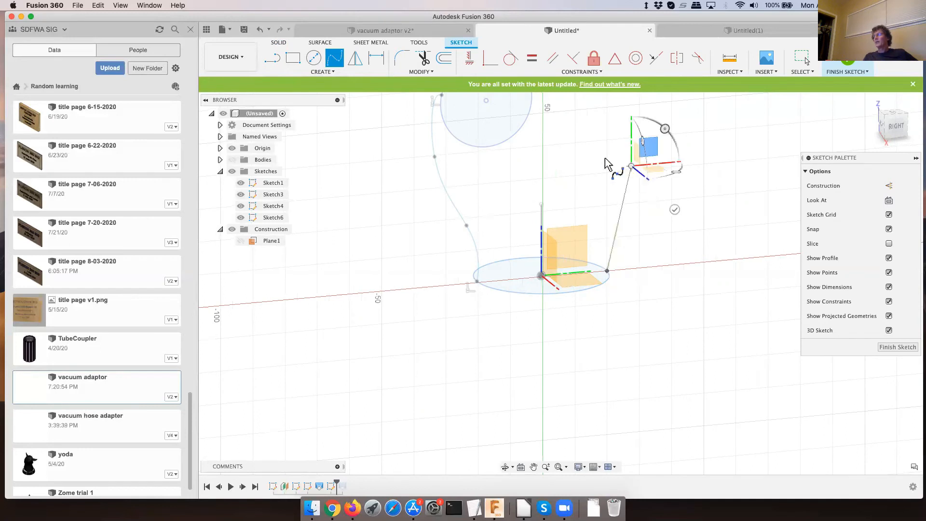
left_click(532, 100)
left_click_drag(533, 101, 674, 225)
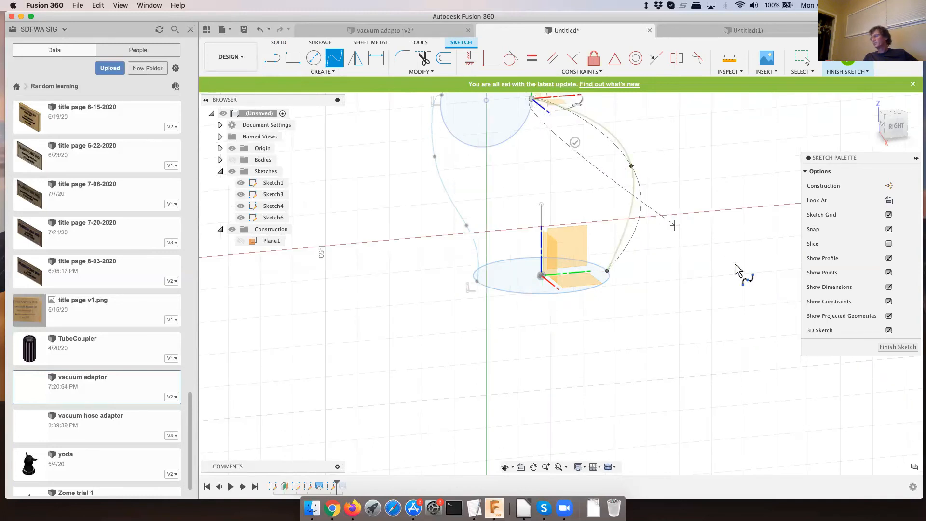
left_click(903, 349)
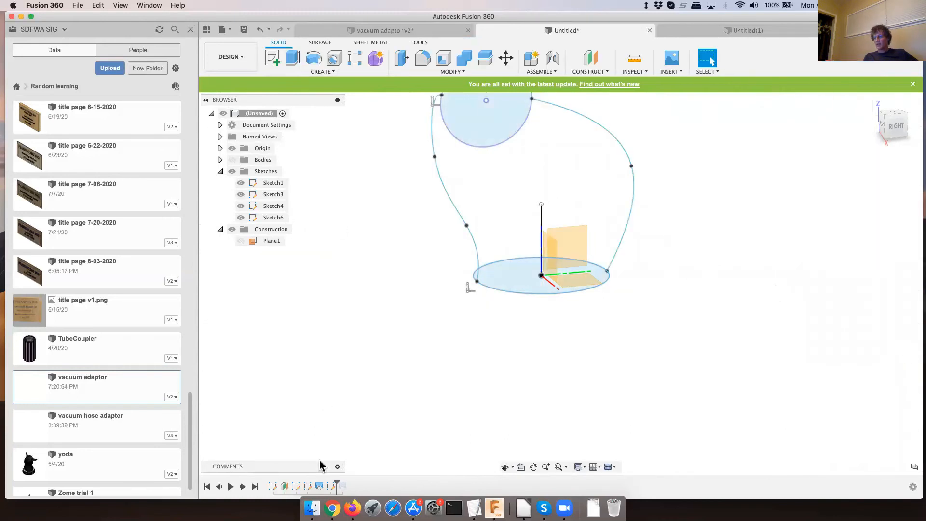
- Reorder the timeline so that Loft2 comes after Sketch6
left_click(331, 486)
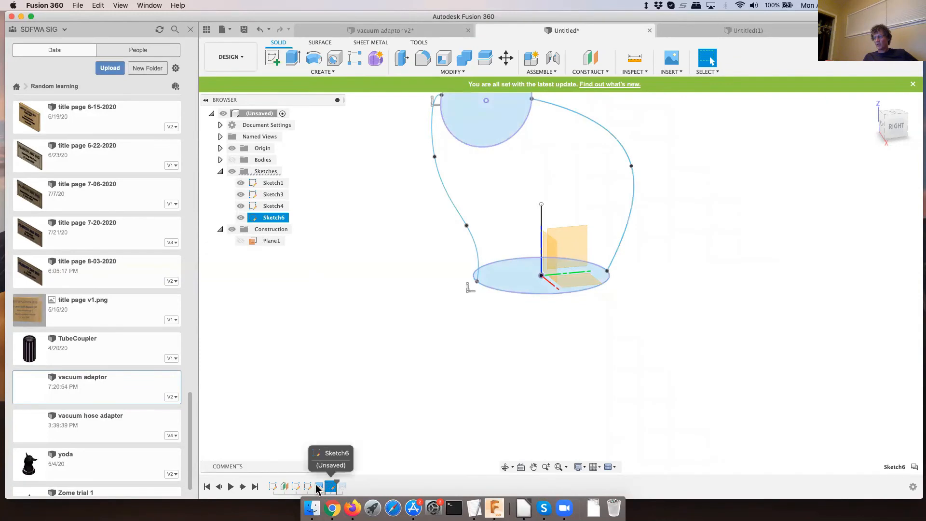
left_click_drag(314, 489, 333, 491)
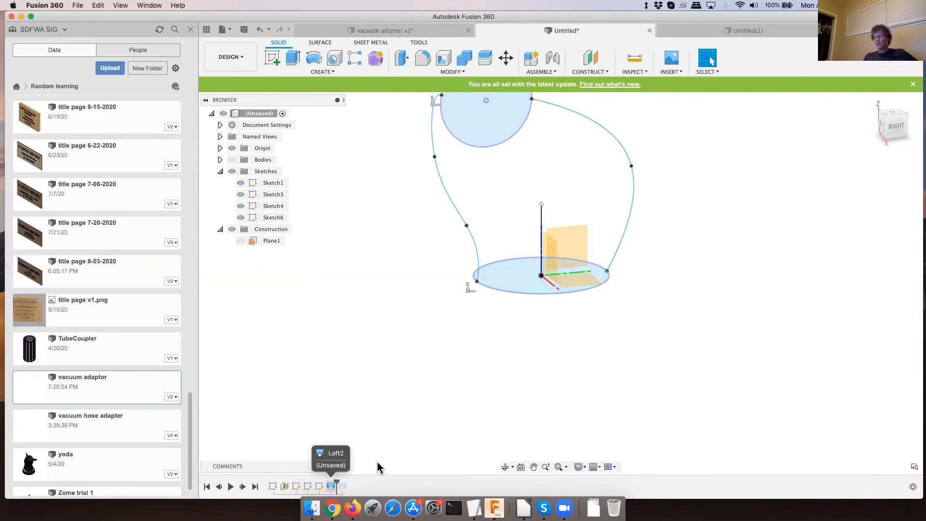
right_click(334, 487)
left_click(366, 457)
right_click(332, 487)
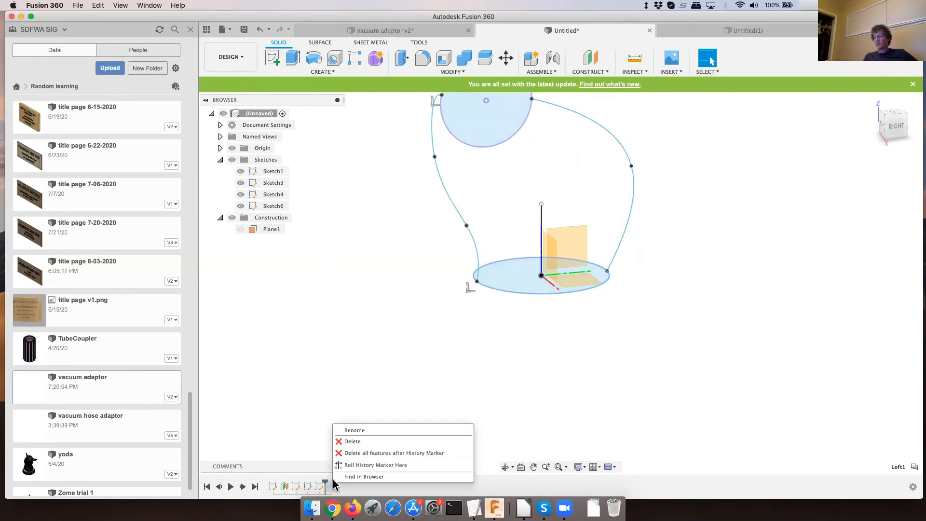
left_click(499, 416)
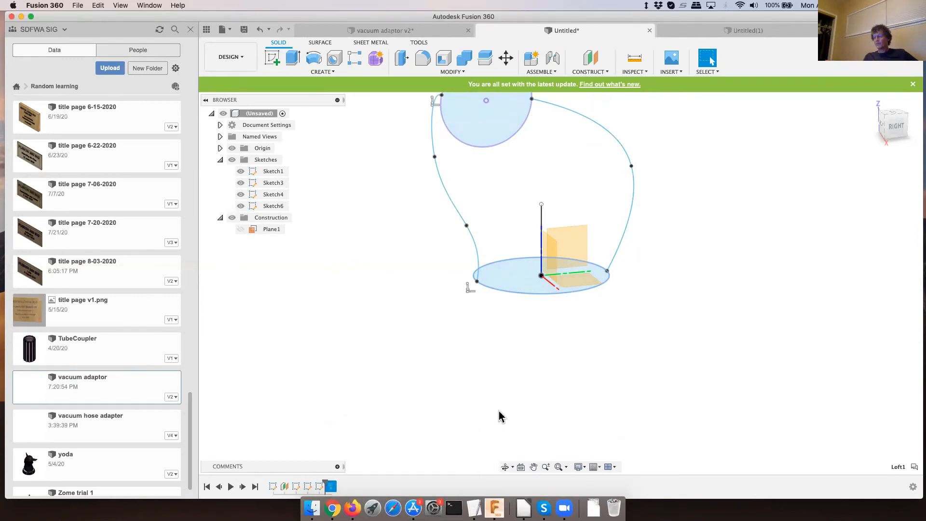
right_click(334, 487)
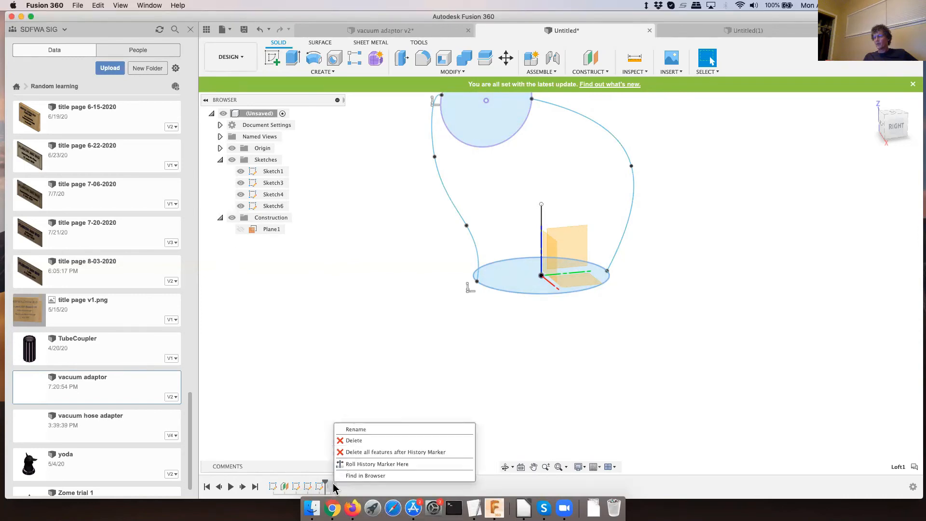
left_click(353, 440)
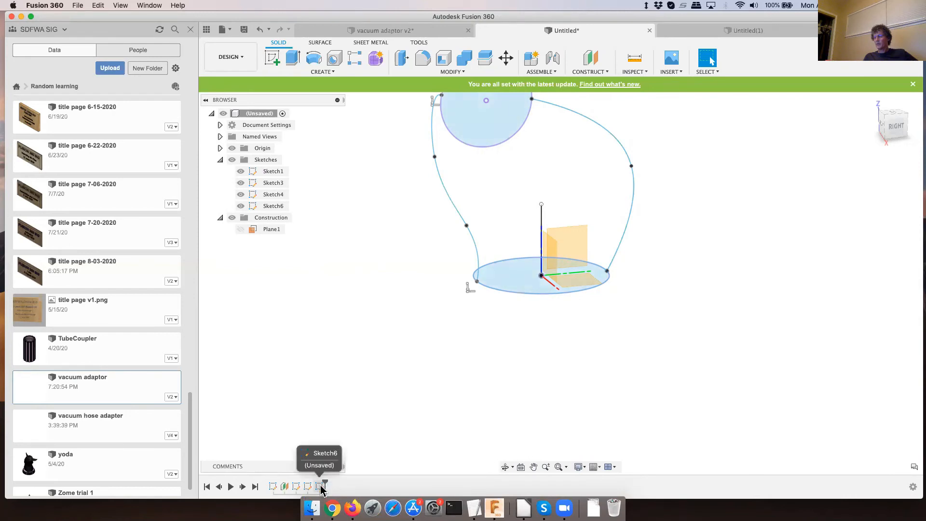
left_click(260, 30)
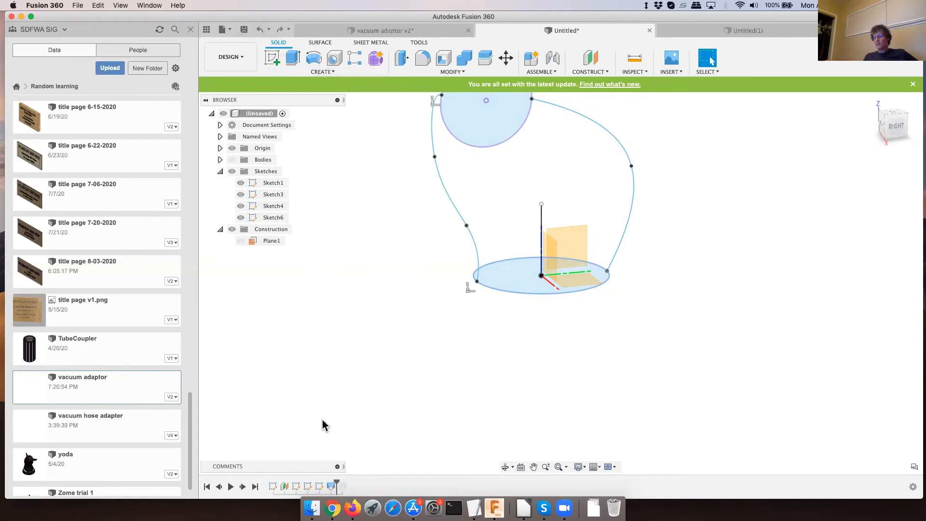
- Delete the rolled-back Loft1 feature located after the history marker in the timeline
right_click(343, 489)
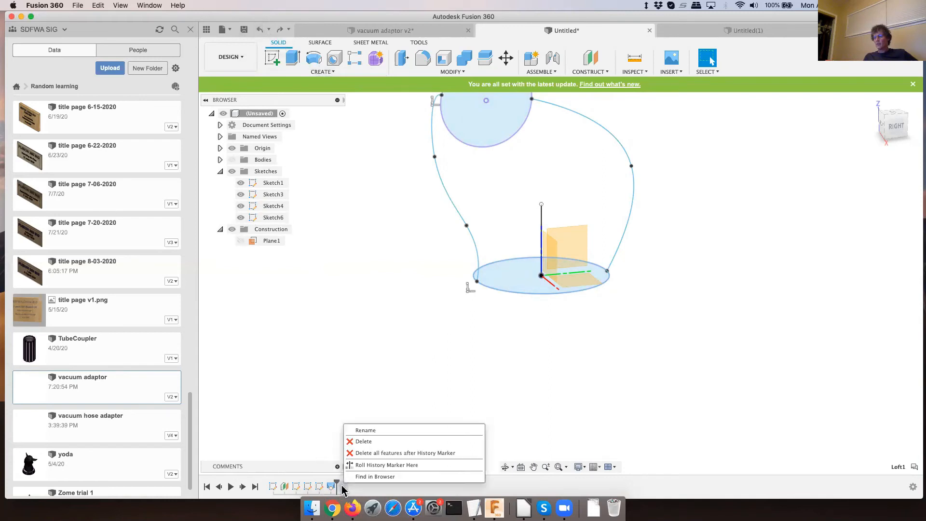
left_click(365, 441)
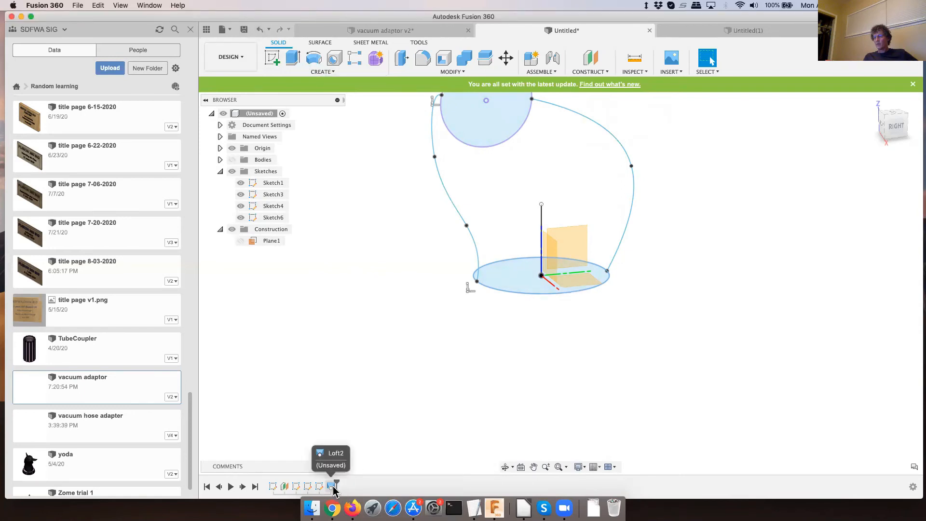
- Edit Loft2 to add the new outer spline as Rail 2, and show the bodies
right_click(331, 488)
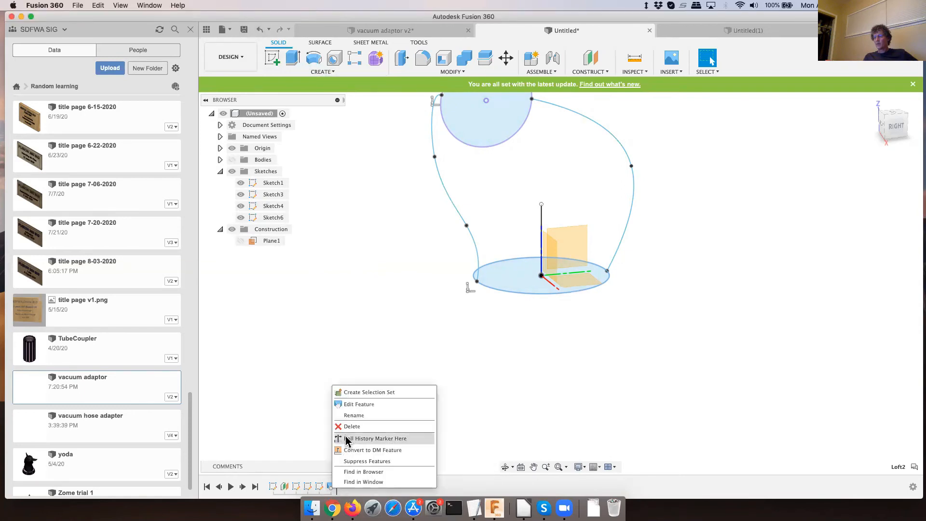
left_click(357, 406)
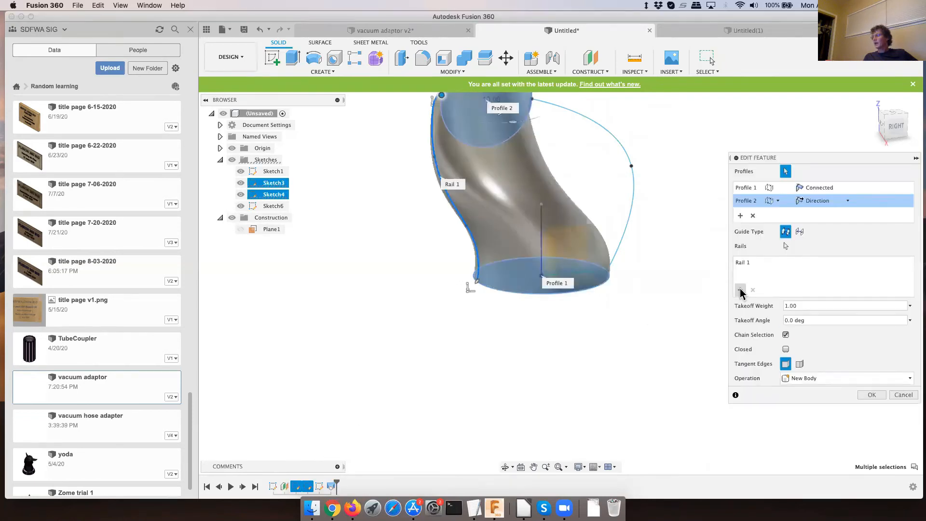
left_click(741, 292)
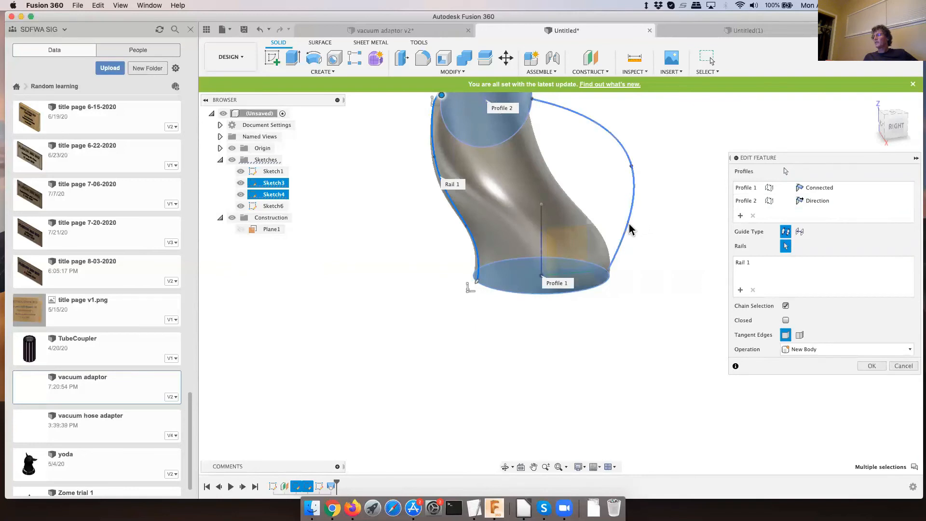
left_click(629, 226)
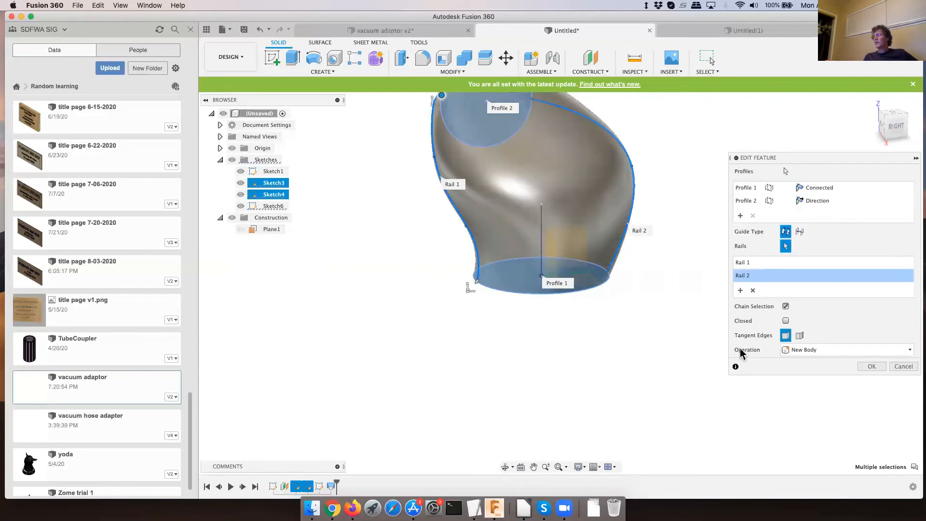
left_click(868, 369)
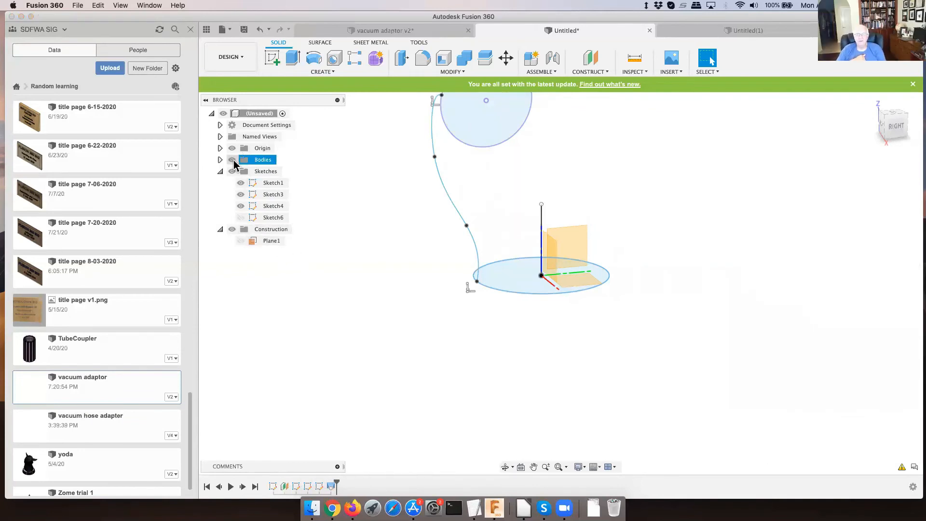
left_click(233, 160)
scroll(640, 353, "down", 5)
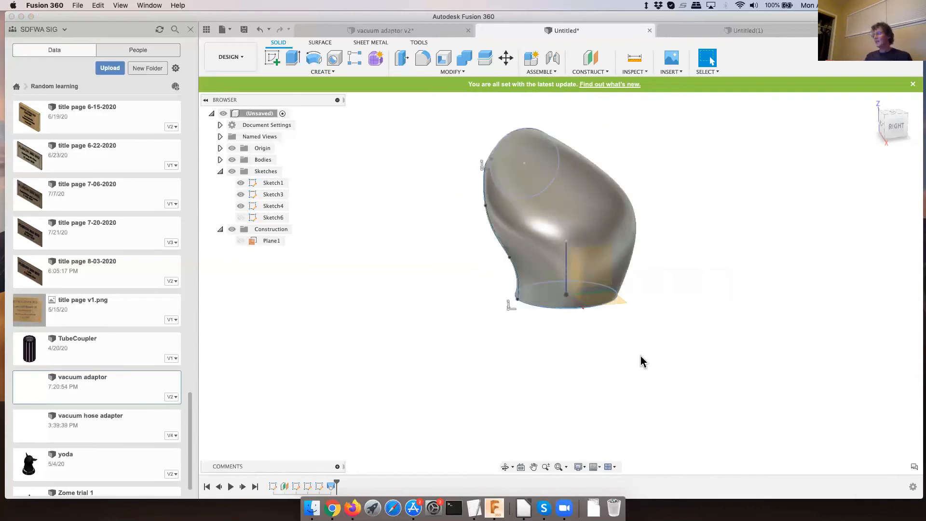
- Examine the lofted pipe bend from the front, left and underside, checking its two circular ends and the curvature along the spline rail
middle_click_drag(647, 329, 668, 340, "shift")
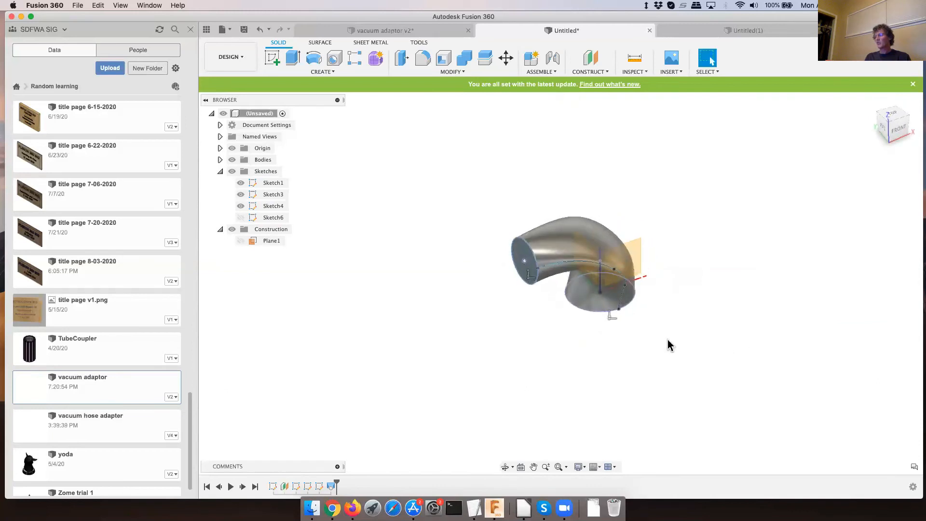
middle_click_drag(567, 346, 579, 312, "shift")
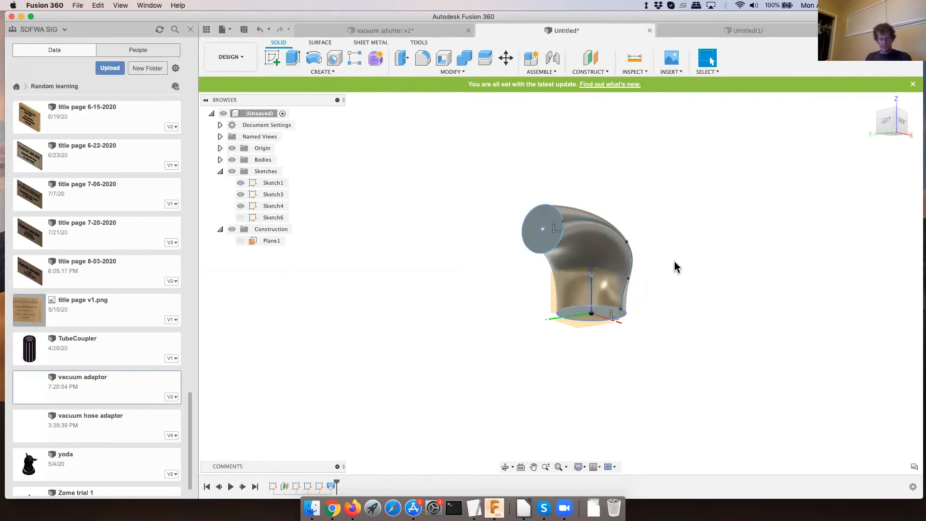
key("F4")
mouse_move(661, 256)
left_mouse_down()
mouse_move(602, 317)
mouse_move(599, 266)
mouse_move(606, 304)
mouse_move(650, 262)
left_mouse_up()
key("Escape")
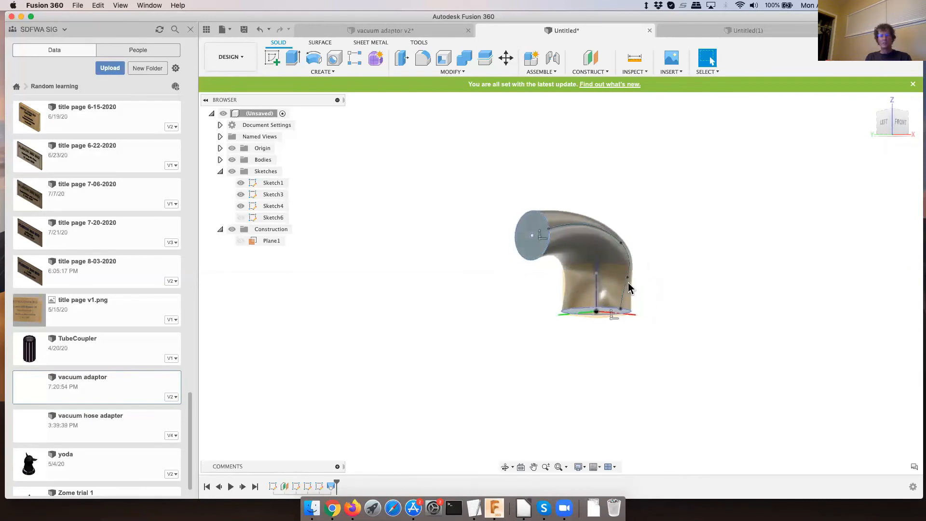
scroll(592, 268, "up", 2)
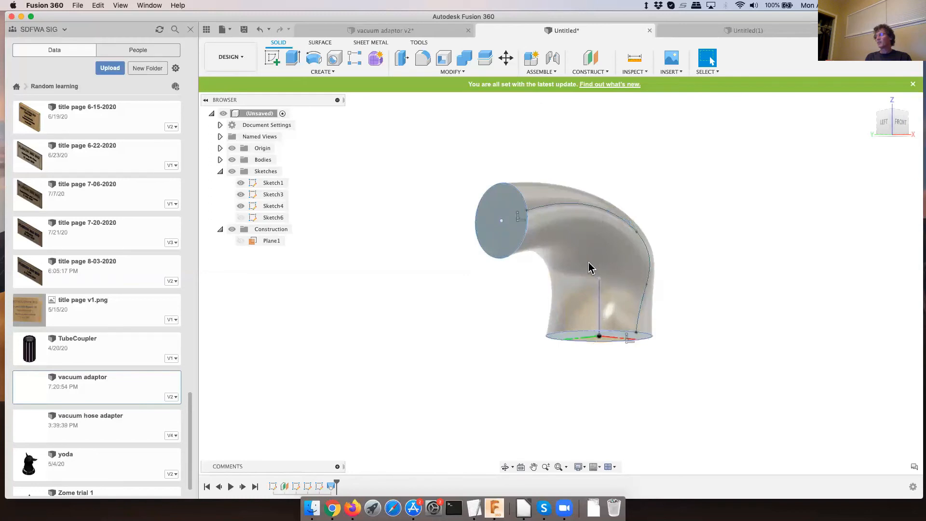
scroll(588, 263, "down", 3)
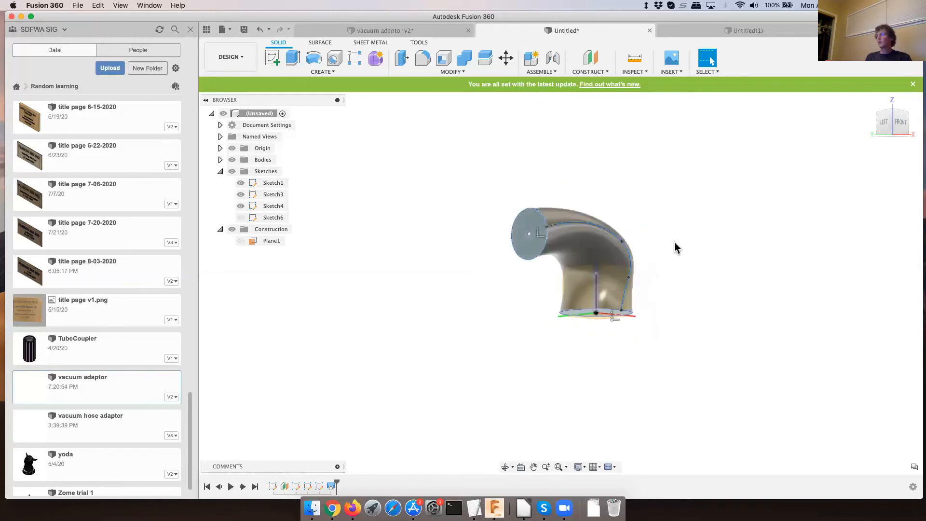
middle_click_drag(675, 247, 630, 256, "shift")
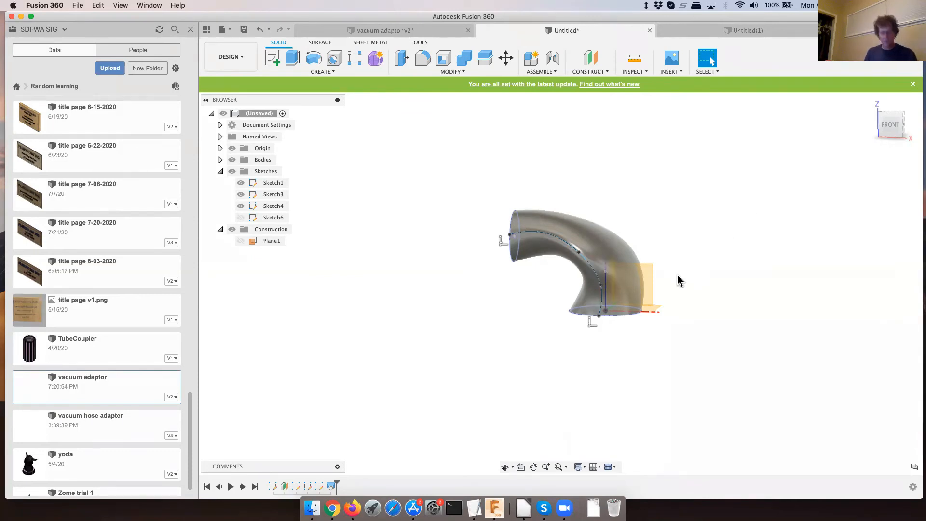
middle_click_drag(668, 262, 728, 251, "shift")
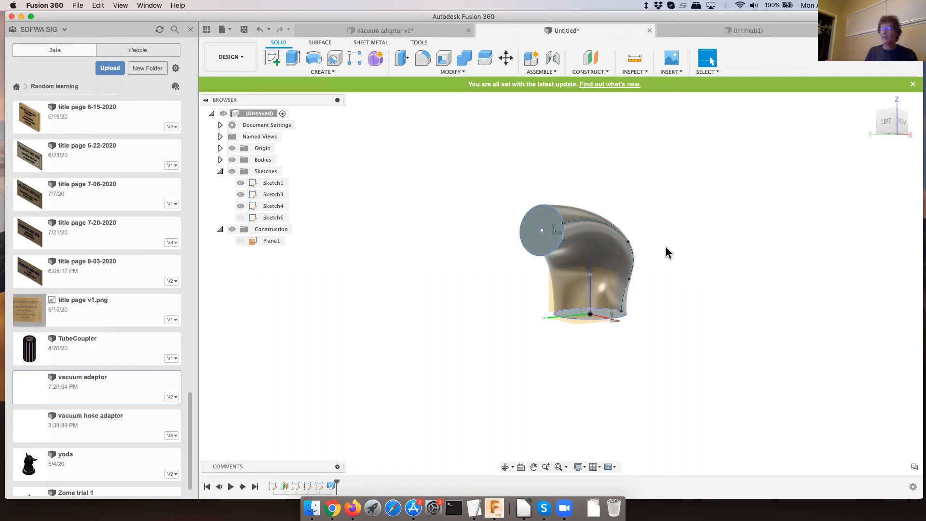
scroll(652, 254, "up", 2)
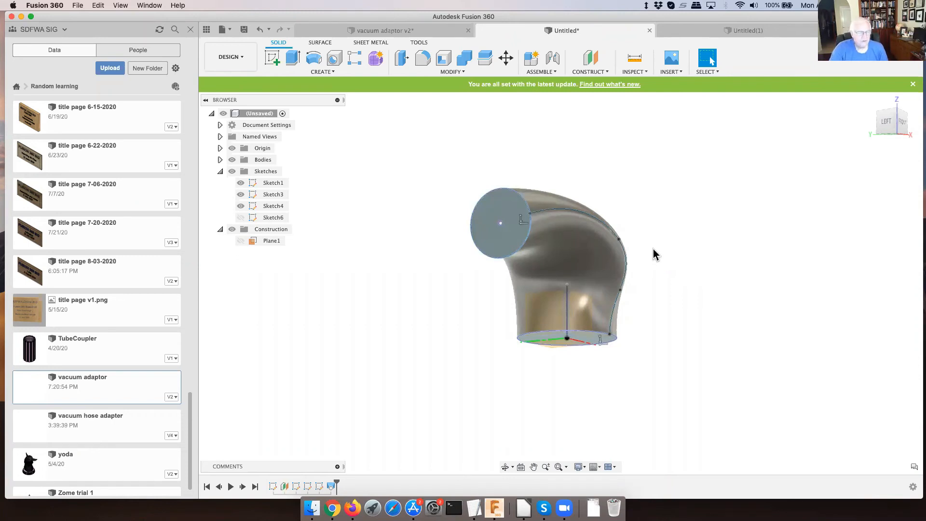
scroll(653, 249, "up", 2)
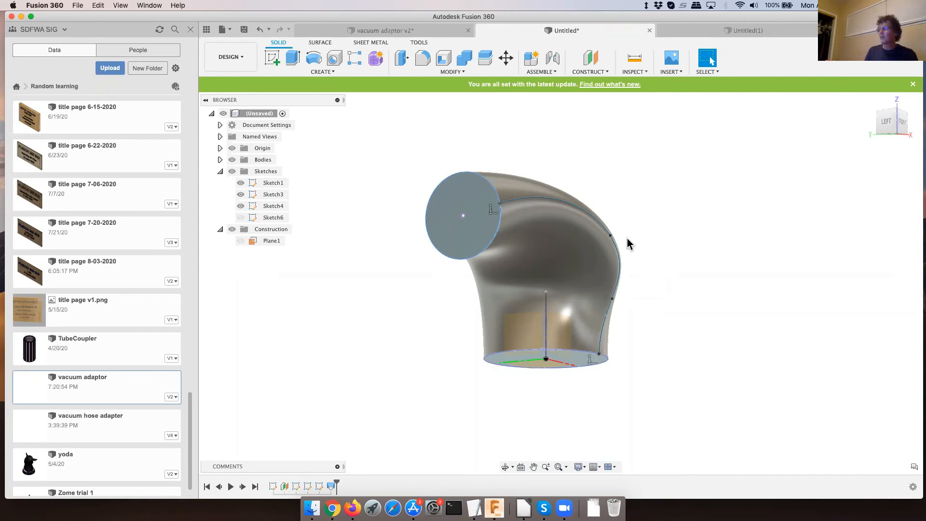
mouse_move(630, 242)
middle_mouse_down("shift")
mouse_move(604, 273)
mouse_move(618, 287)
mouse_move(620, 244)
mouse_move(630, 227)
mouse_move(645, 234)
mouse_move(644, 249)
mouse_move(602, 284)
mouse_move(632, 239)
middle_mouse_up("shift")
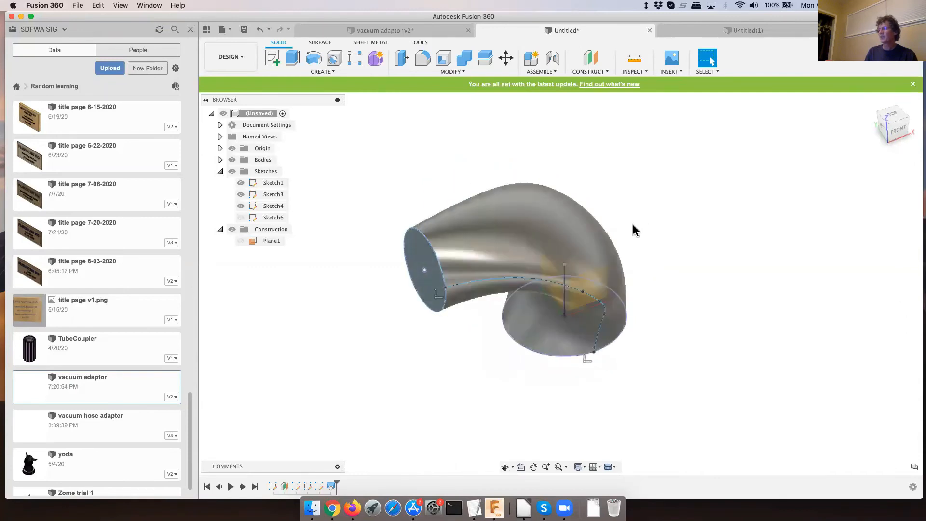
scroll(588, 231, "up", 2)
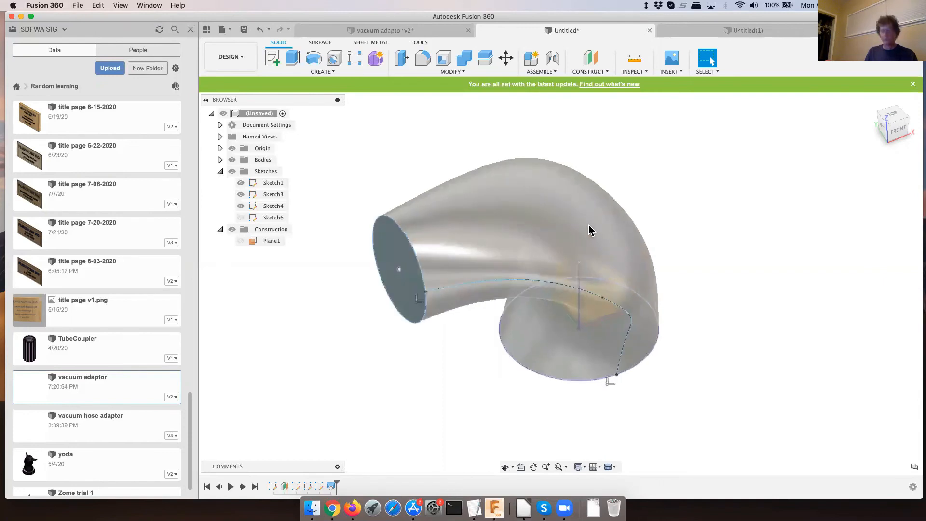
middle_click_drag(589, 241, 672, 250, "shift")
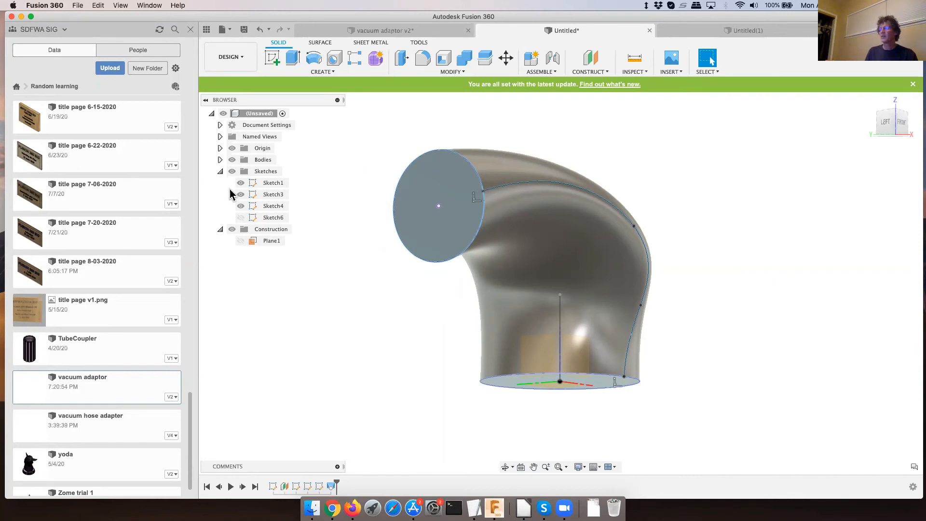
- Rename the construction plane Plane1 as dustbin
left_click(273, 218)
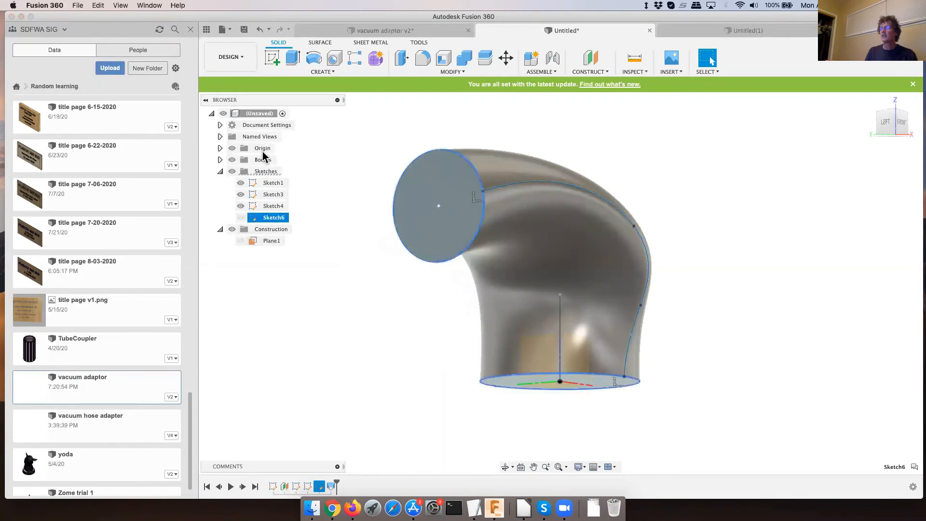
left_click(270, 194)
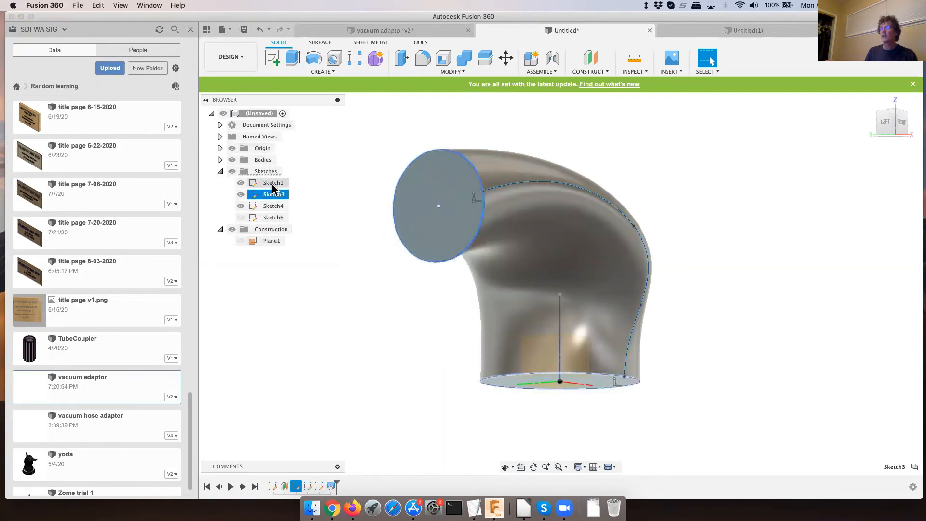
left_click(273, 185)
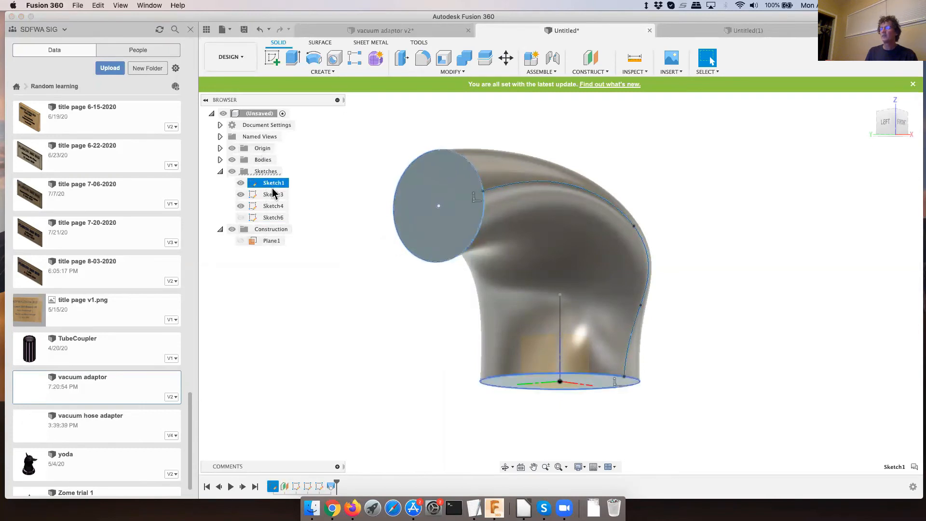
left_click(272, 242)
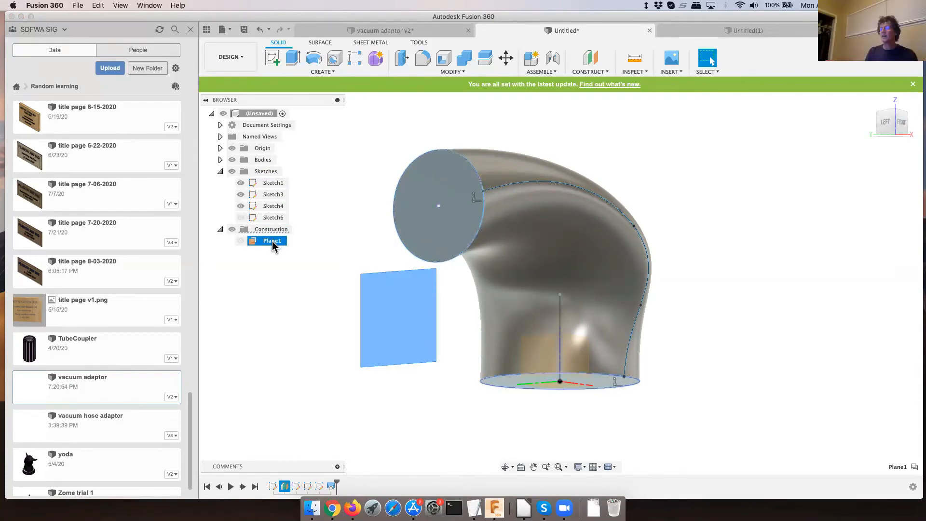
double_click(272, 241)
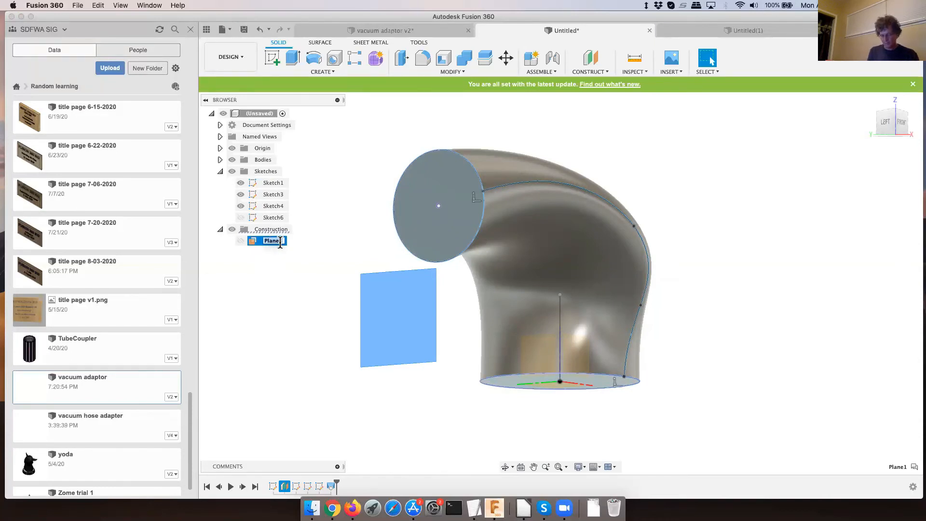
type("dustbin")
key("Return")
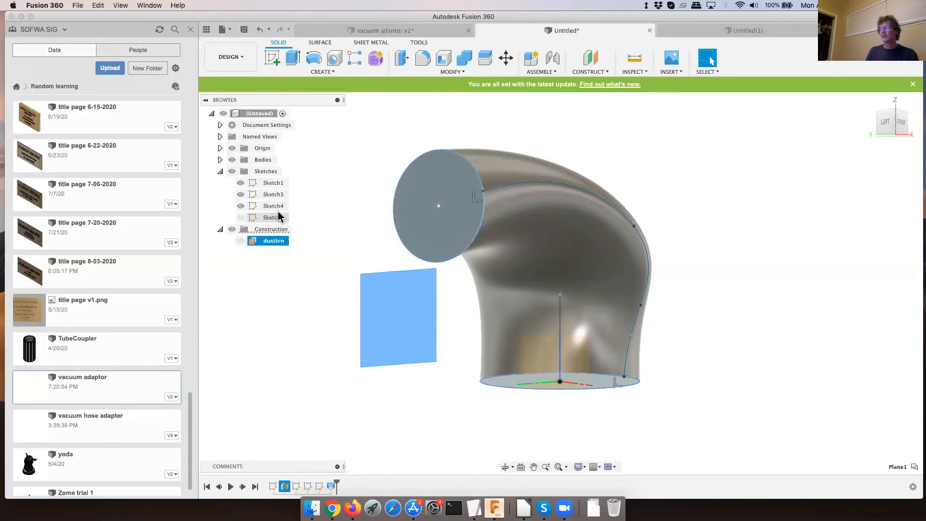
- Hide Sketch1, Sketch3 and Sketch4 so that only the lofted body shows
left_click(273, 184)
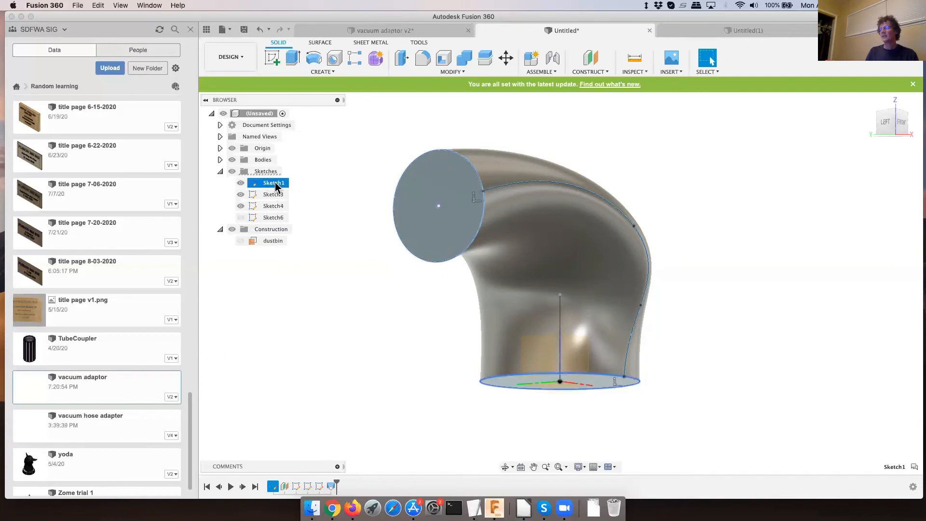
left_click(273, 218)
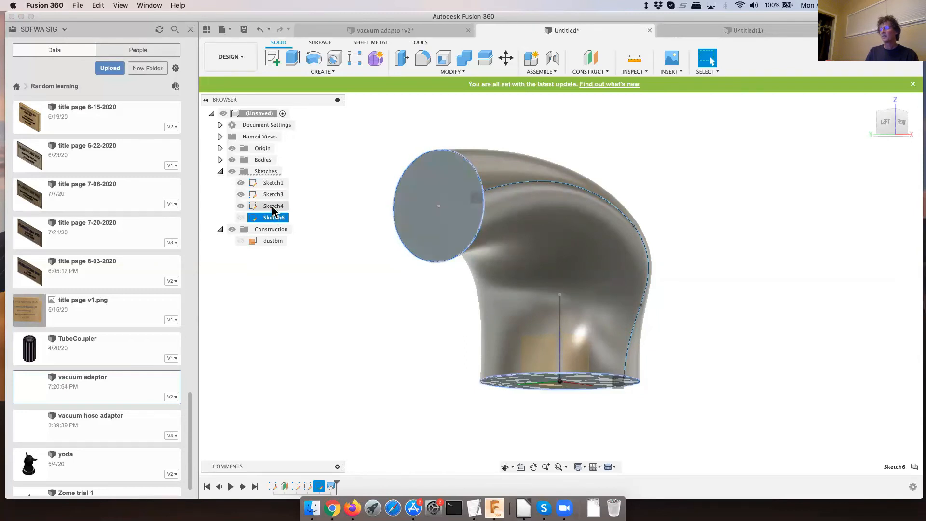
left_click(240, 206)
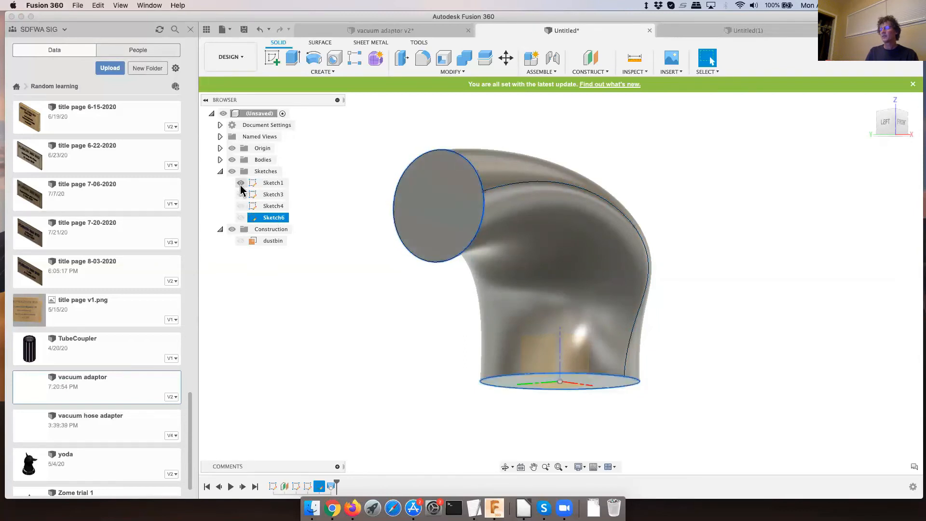
left_click(240, 184)
- Rename Sketch1, which holds the bottom circle, as base
left_click(273, 182)
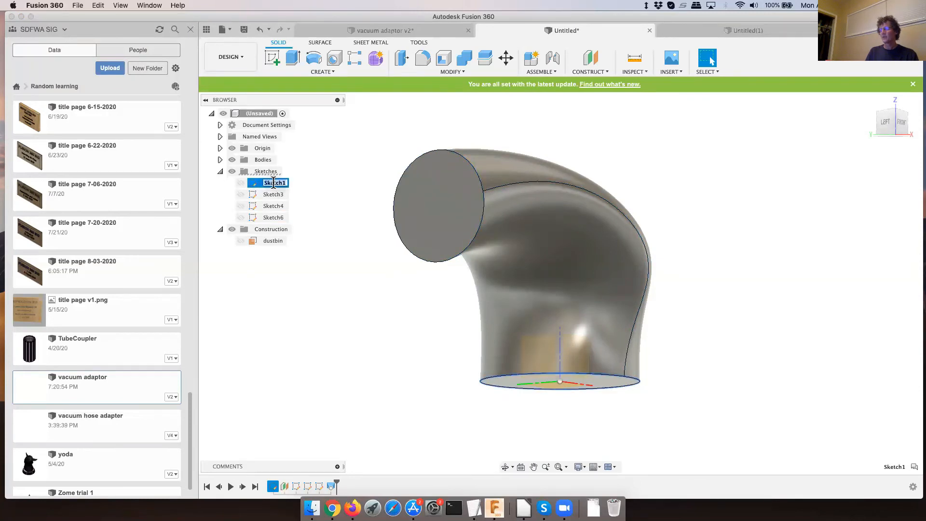
type("la")
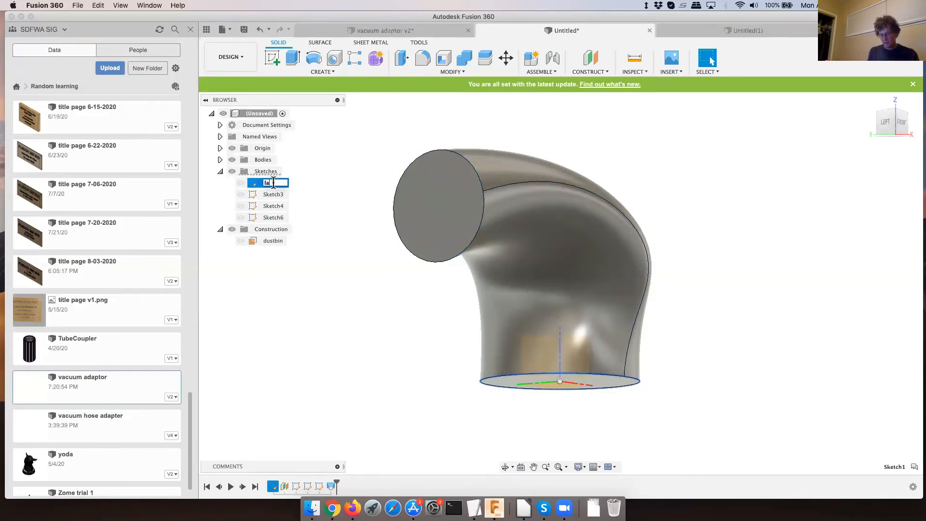
type("rge")
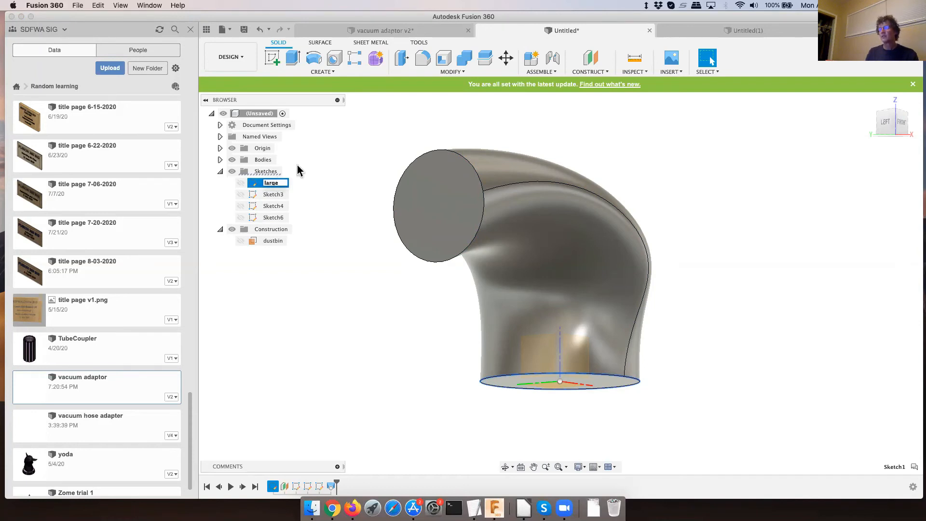
type("wd")
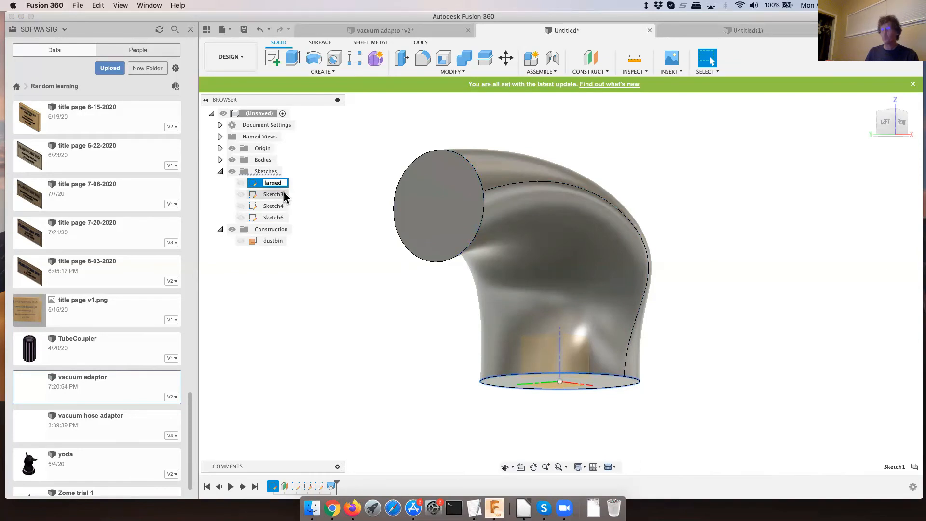
key("BackSpace")
key("BackSpace")
key("BackSpace")
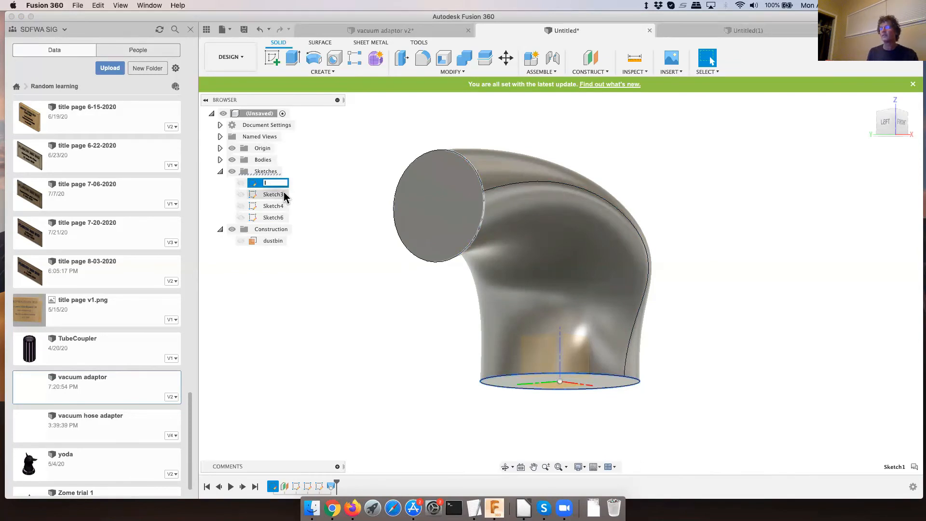
type("base")
key("Return")
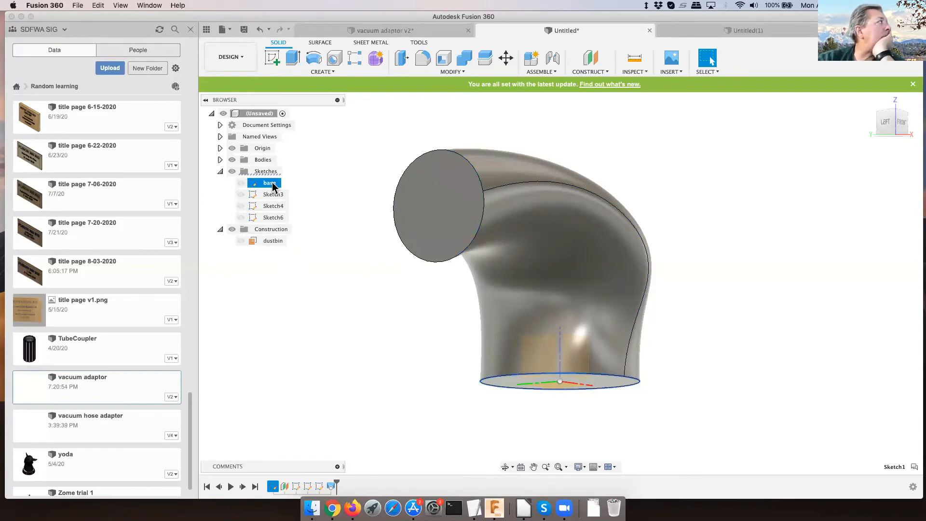
- Edit the base sketch to dimension the bottom circle with a 45 mm diameter, and finish the sketch
double_click(270, 182)
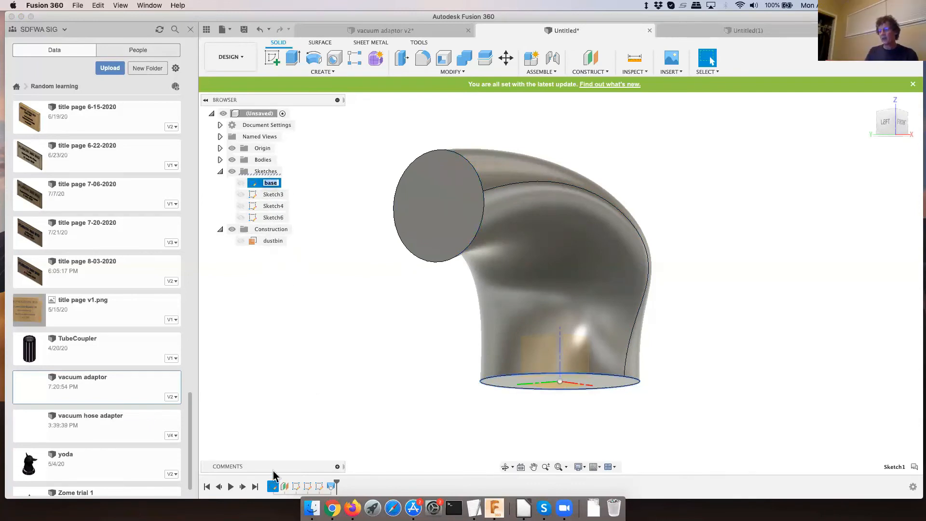
right_click(273, 487)
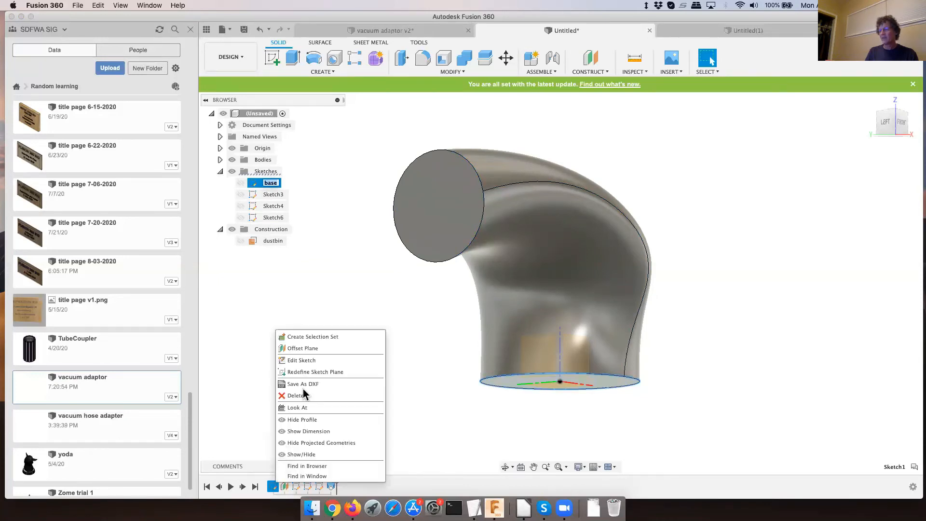
left_click(303, 360)
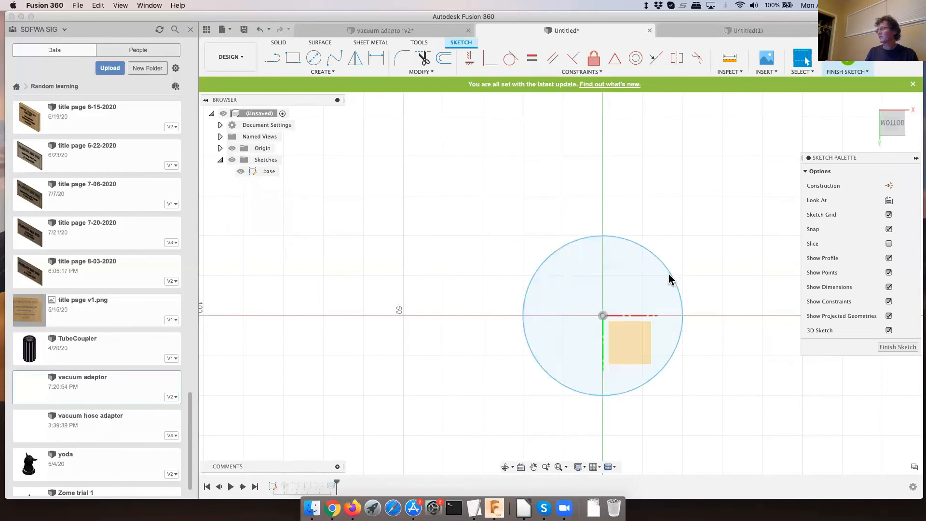
left_click(377, 58)
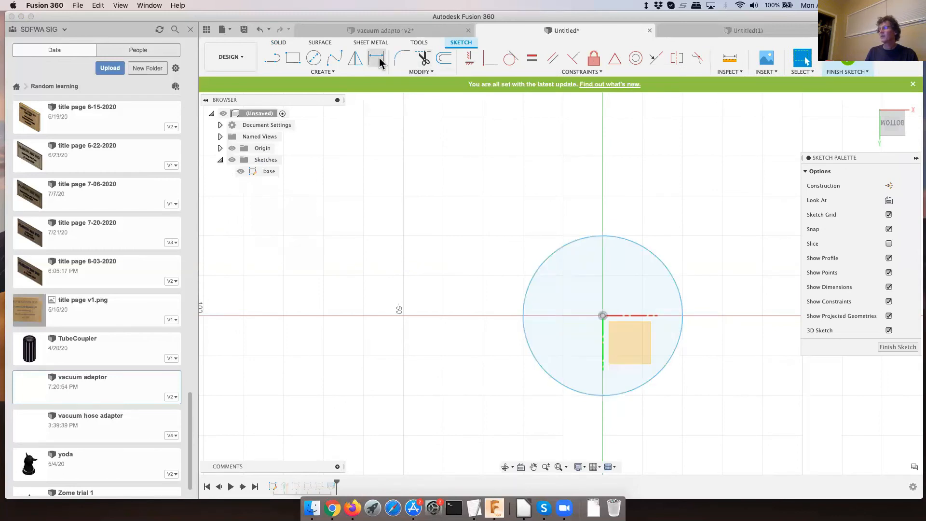
left_click(658, 261)
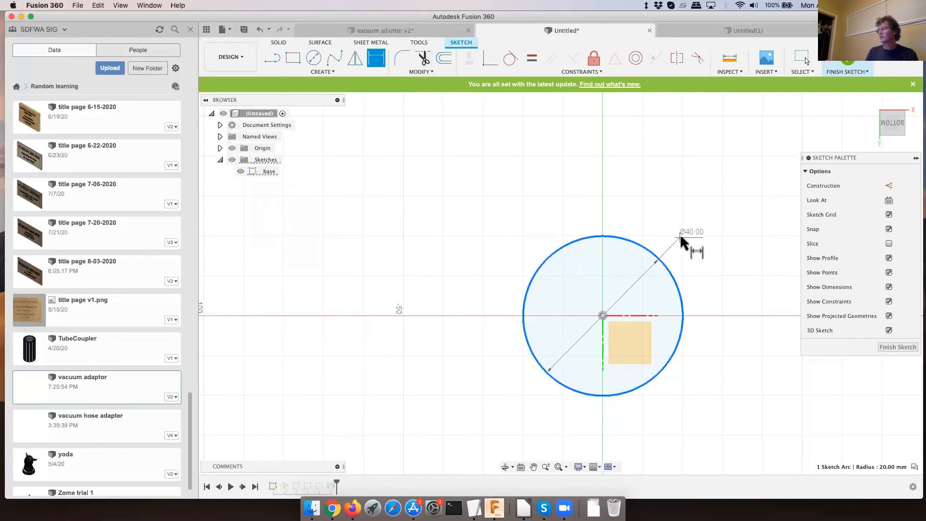
left_click(683, 238)
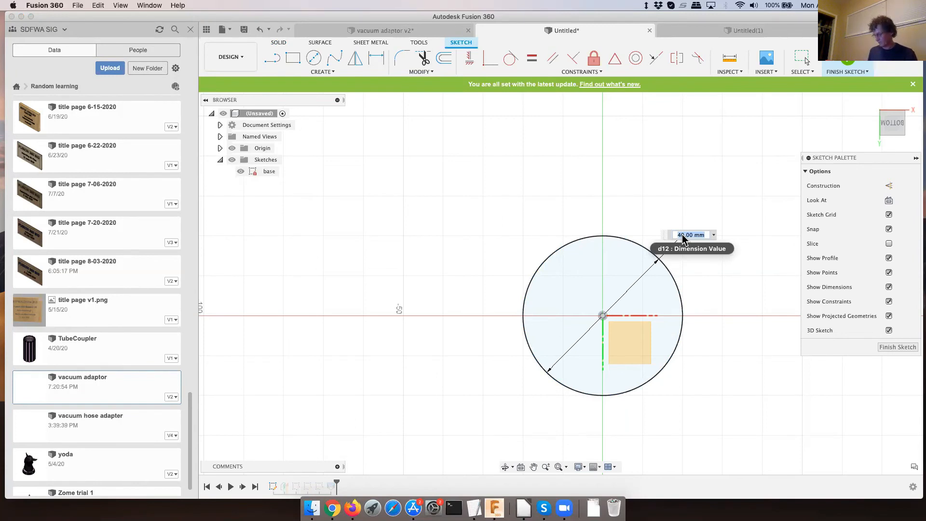
type("45")
key("Return")
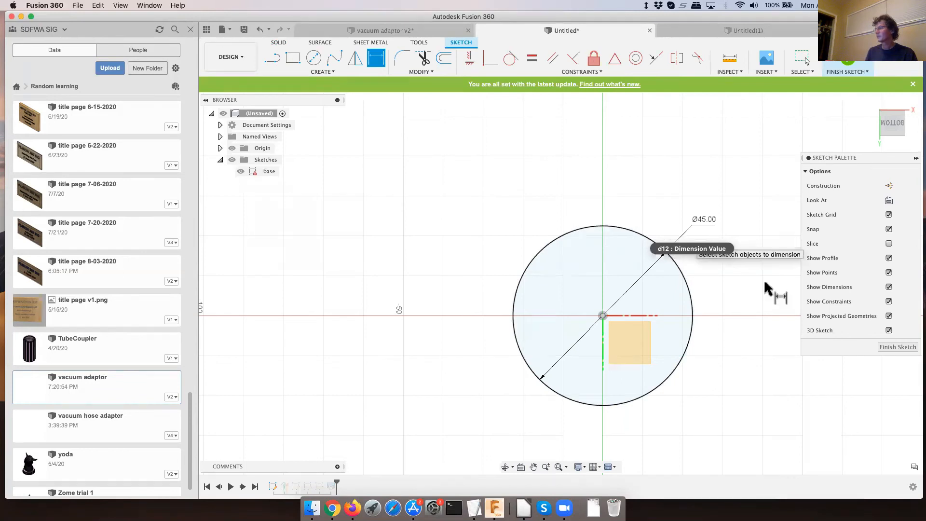
left_click(889, 349)
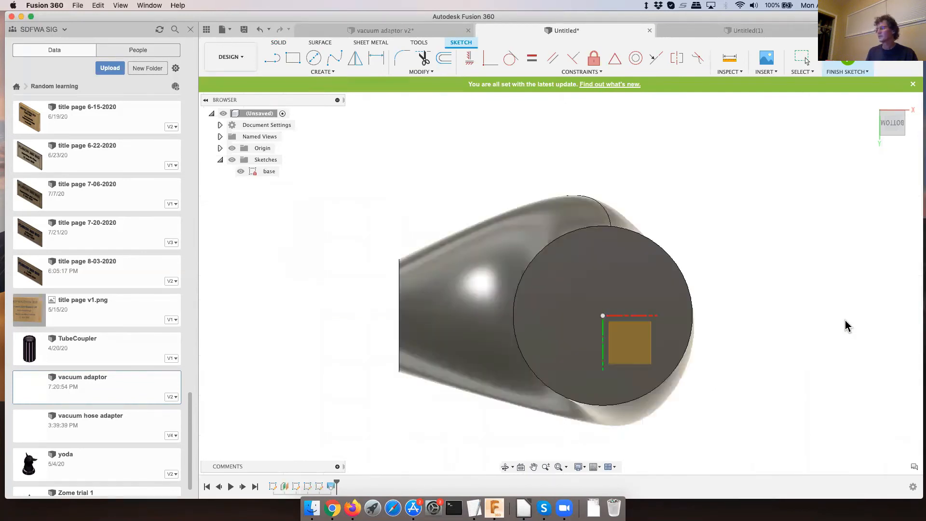
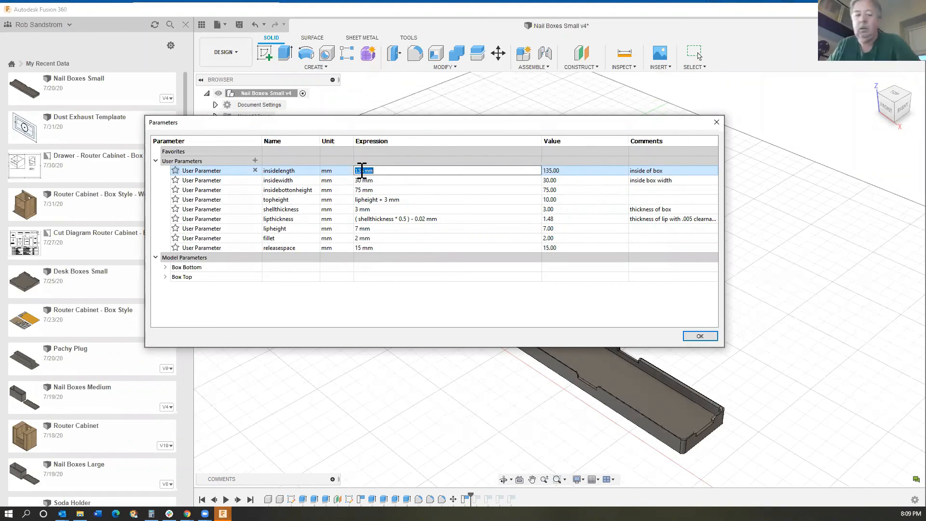
- Set the insidelength parameter to 200 mm and the insidewidth parameter to 75 mm, and apply them to the nail box
type("2")
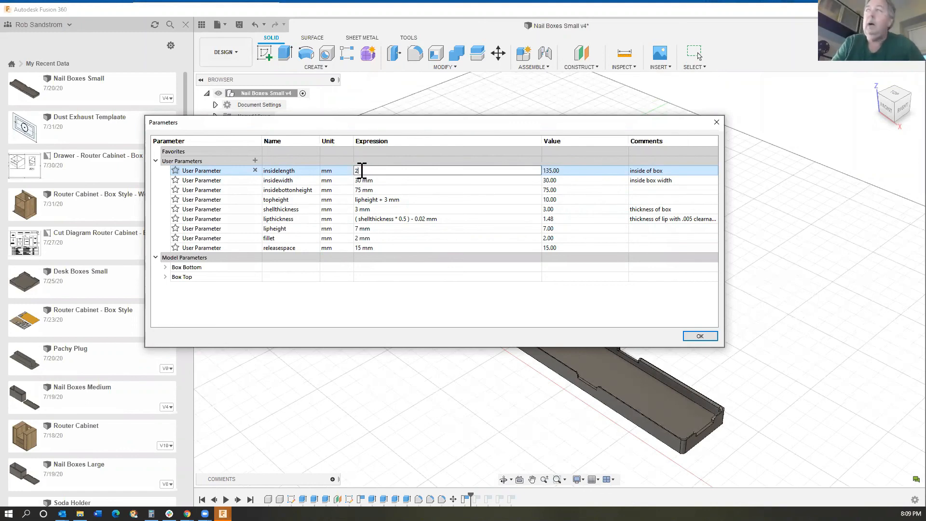
type("00")
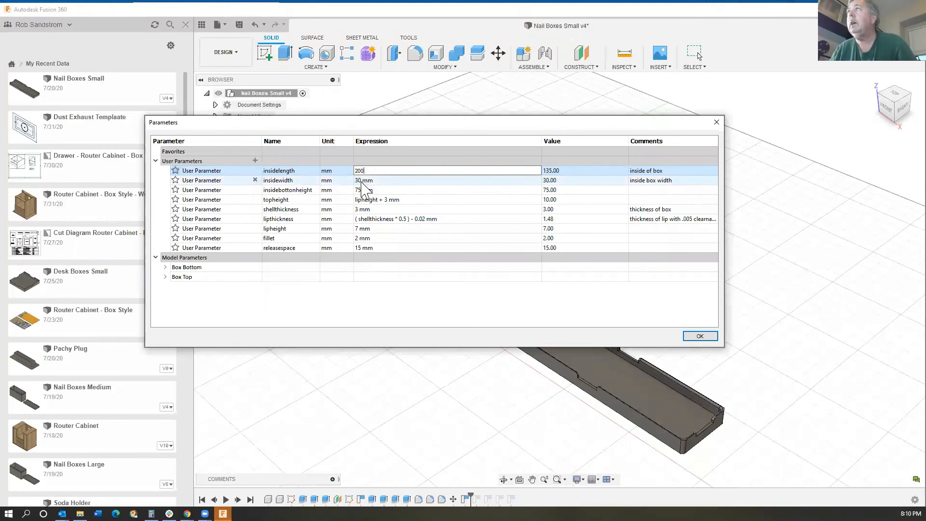
left_click(362, 182)
double_click(360, 181)
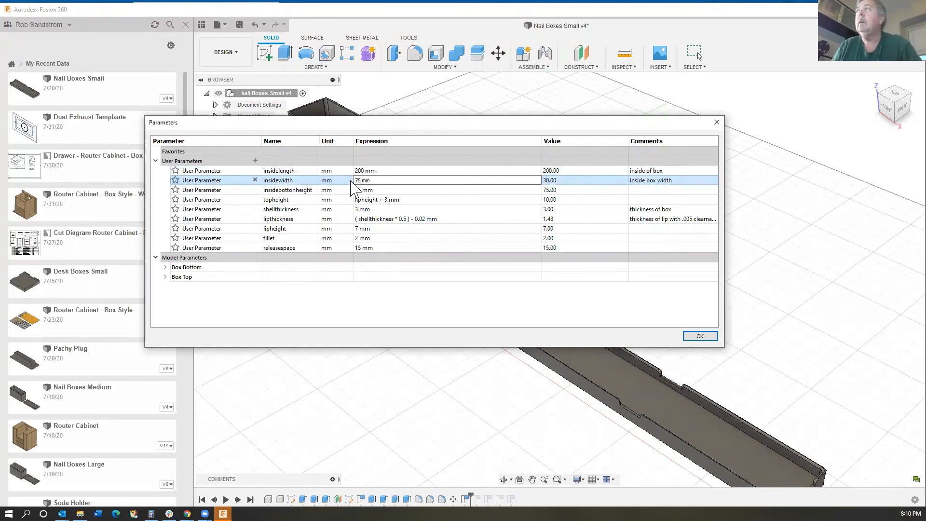
type("75")
key("Return")
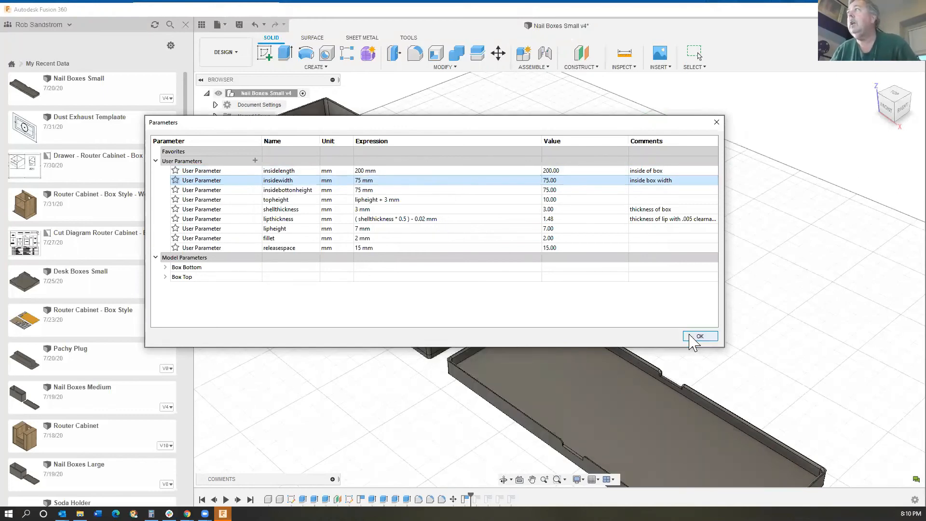
left_click(700, 337)
scroll(531, 337, "up", 3)
middle_click_drag(531, 337, 565, 362)
scroll(490, 349, "down", 2)
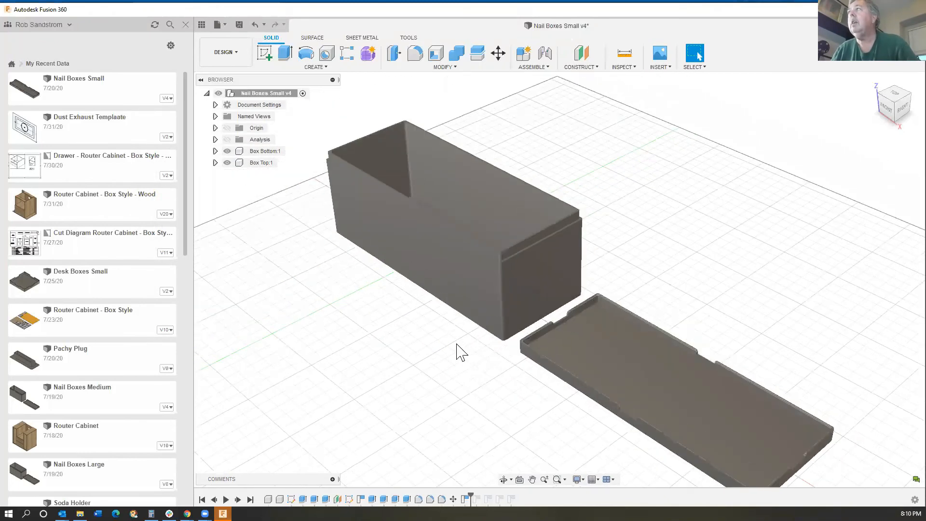
scroll(456, 344, "up", 1)
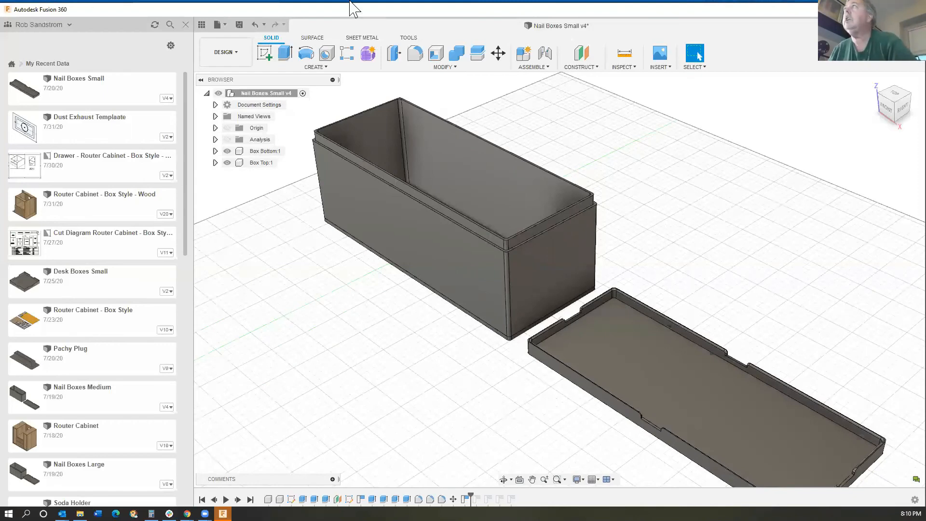
- Review the box's user parameters and their expressions, including shell thickness, lip thickness and lip height
left_click(443, 67)
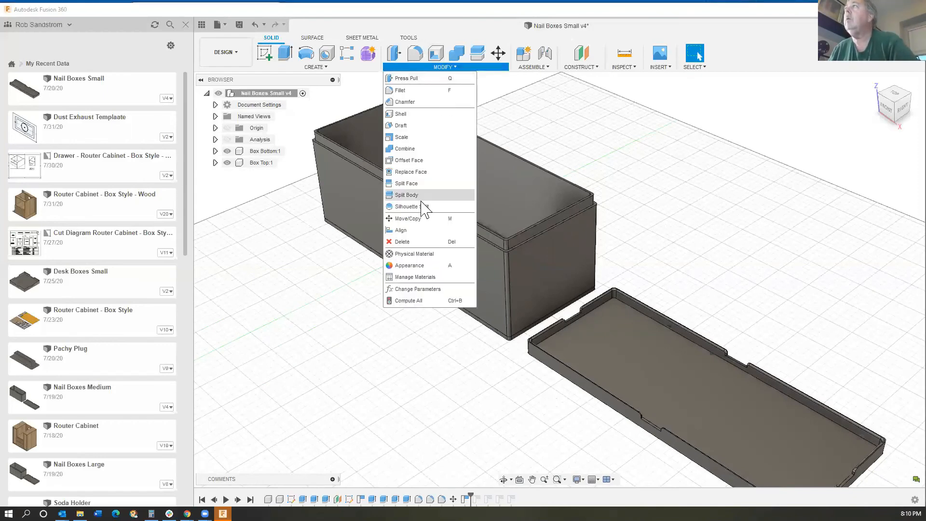
left_click(415, 289)
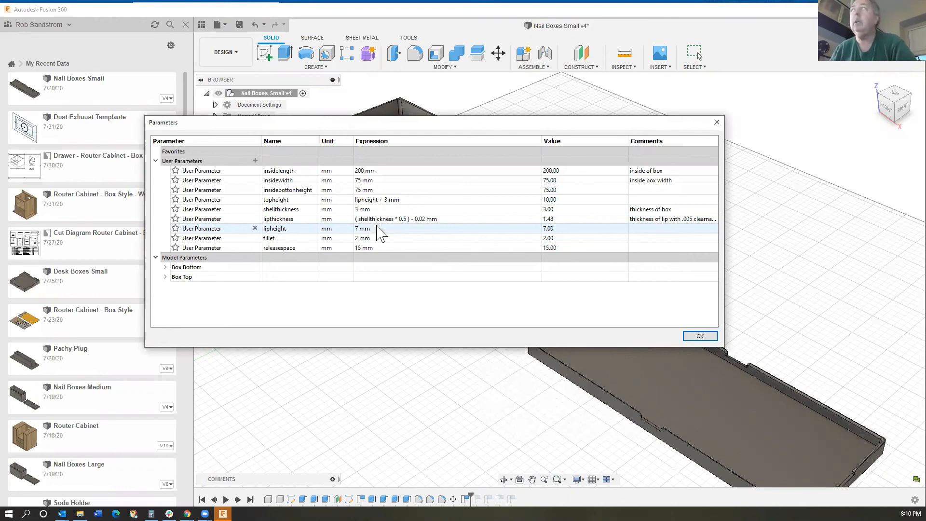
left_click(699, 336)
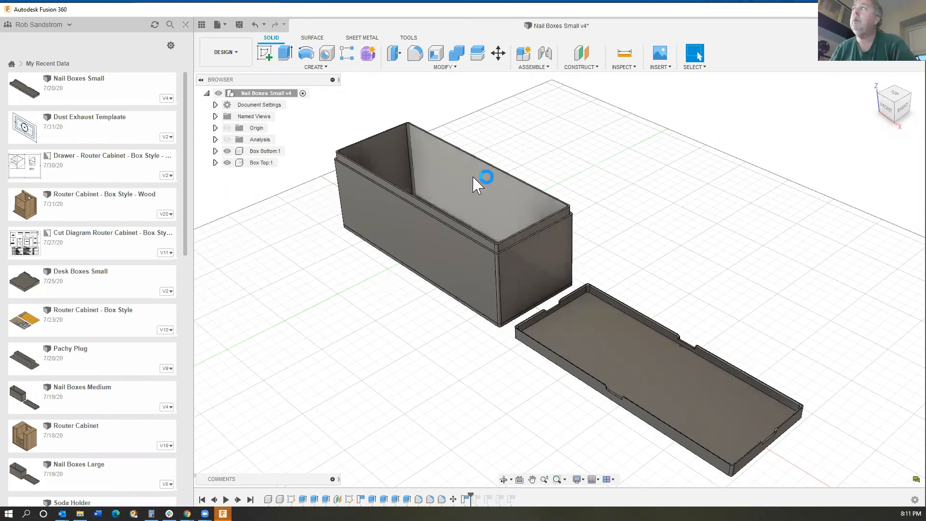
left_click(455, 70)
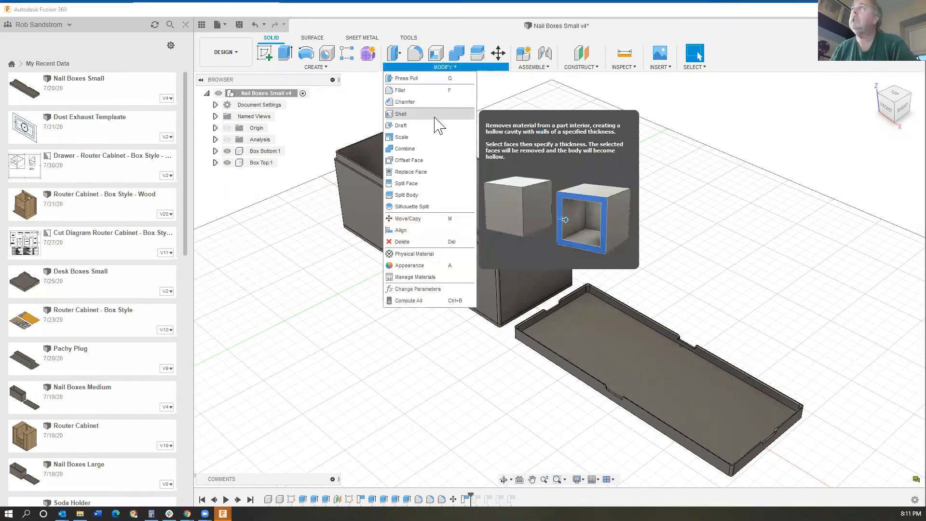
left_click(414, 290)
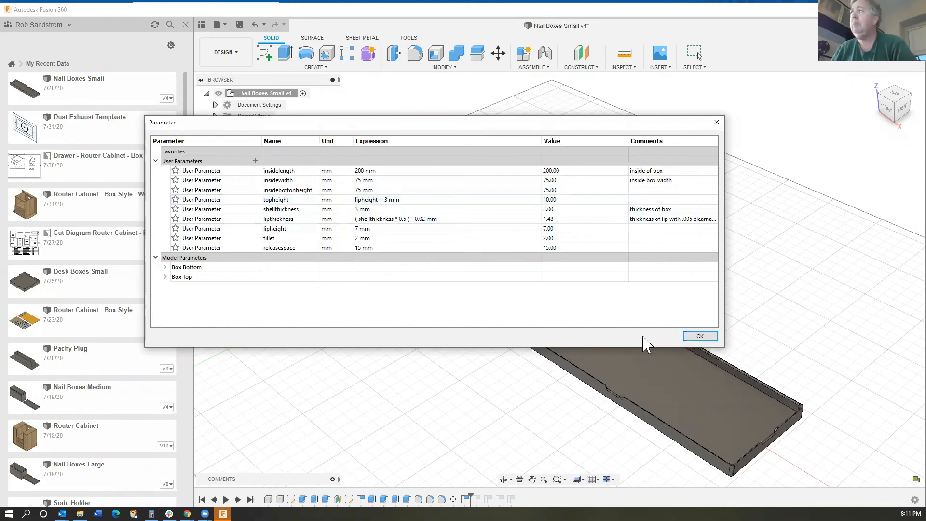
key("Return")
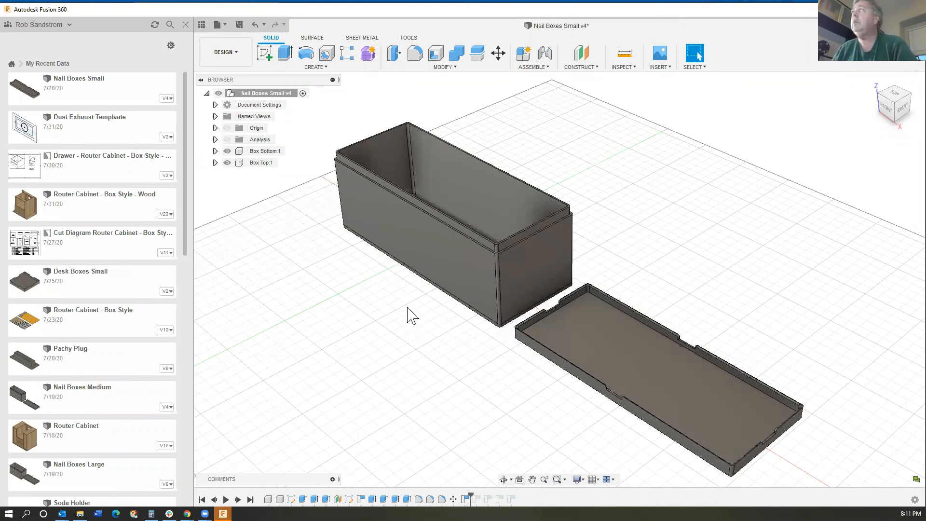
mouse_move(392, 319)
middle_mouse_down()
mouse_move(393, 310)
mouse_move(398, 316)
middle_mouse_up()
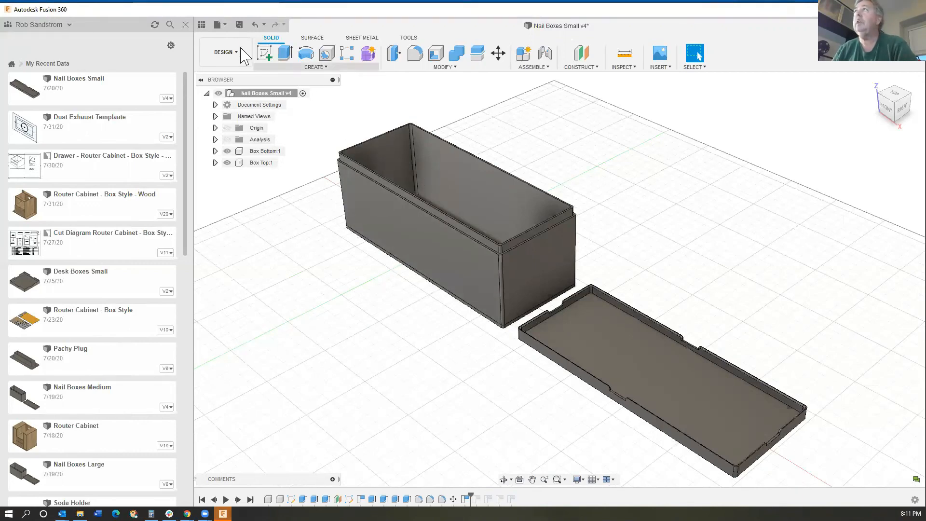
- Preview the 3D print mesh of the box bottom with its refinement and print utility options, without sending it to print
left_click(220, 27)
left_click(245, 158)
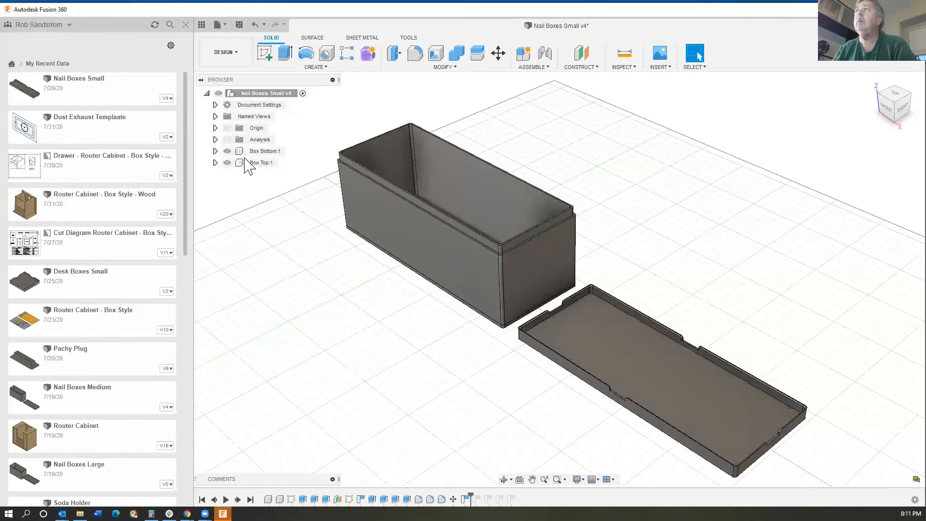
left_click(558, 263)
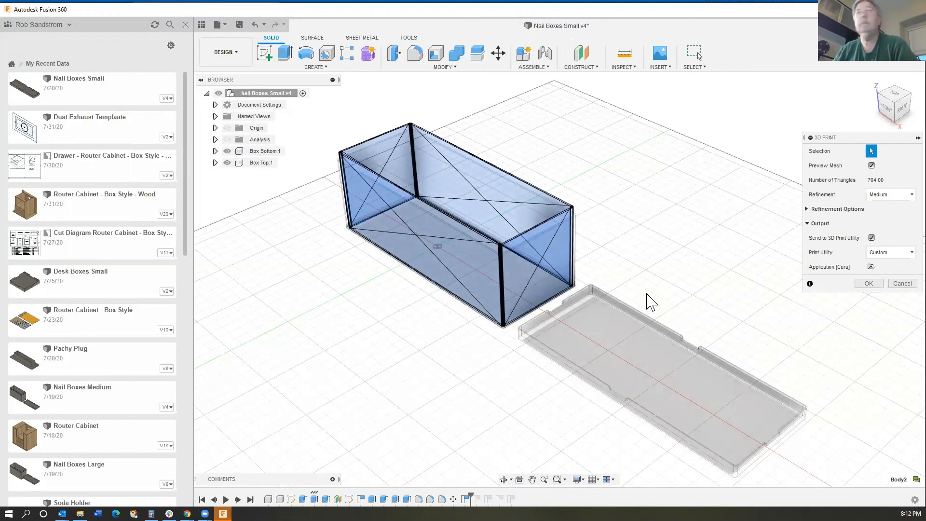
left_click(902, 283)
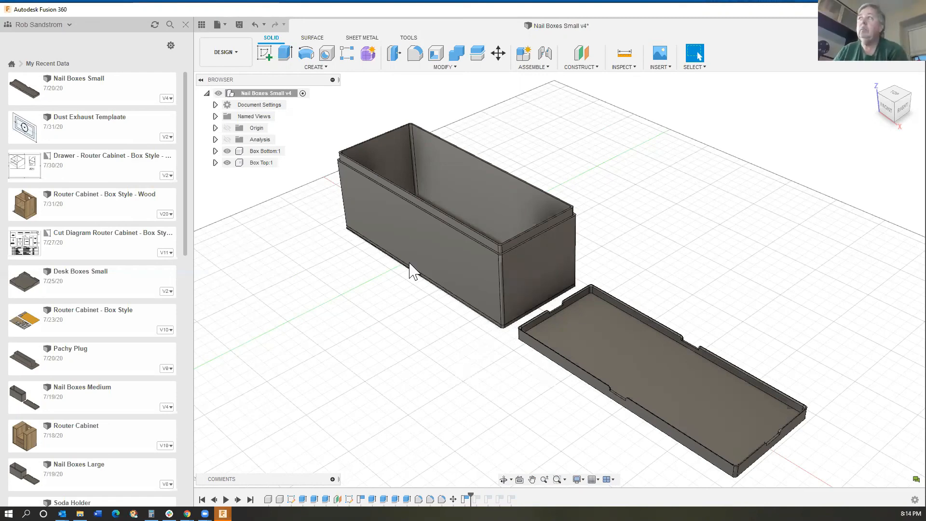
scroll(399, 289, "down", 1)
scroll(391, 289, "down", 1)
middle_click_drag(380, 289, 415, 323)
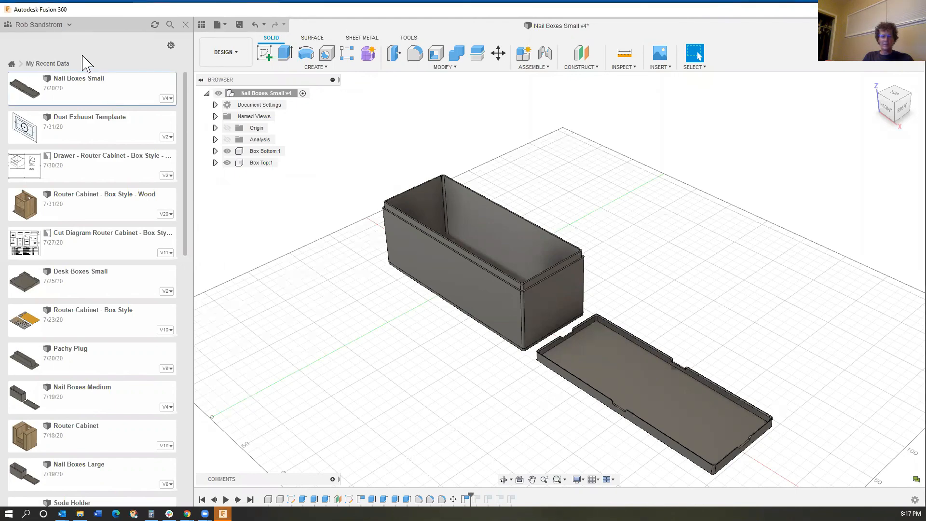
- Turn on public link sharing for the latest version of the Nail Boxes Small design, with downloading allowed and no password
left_click(203, 27)
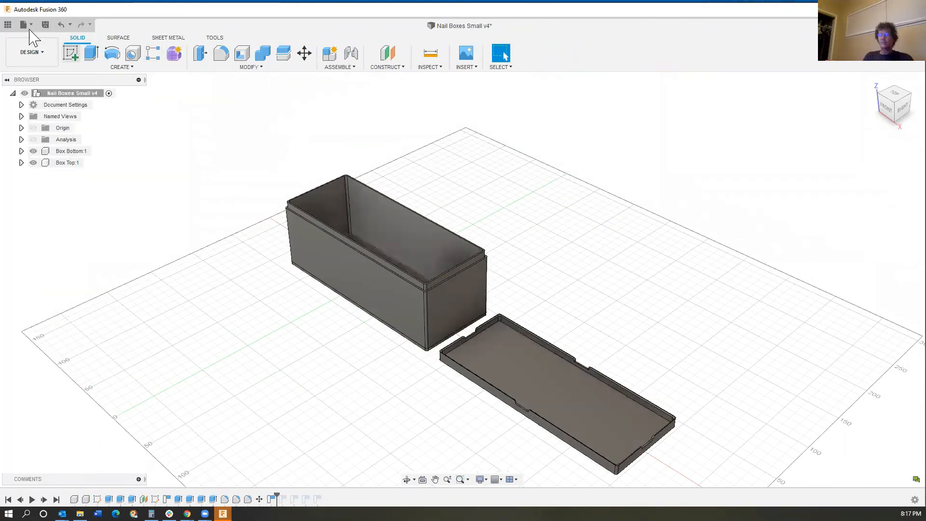
left_click(9, 26)
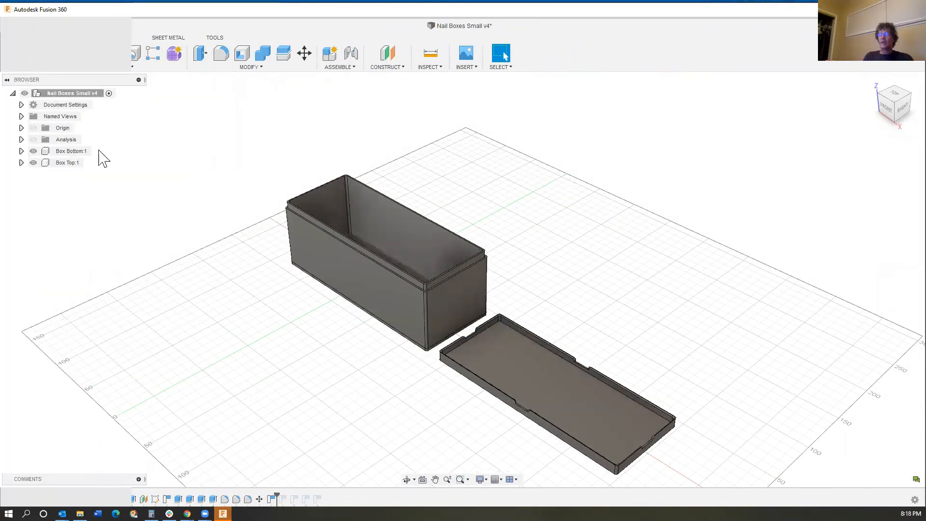
right_click(102, 85)
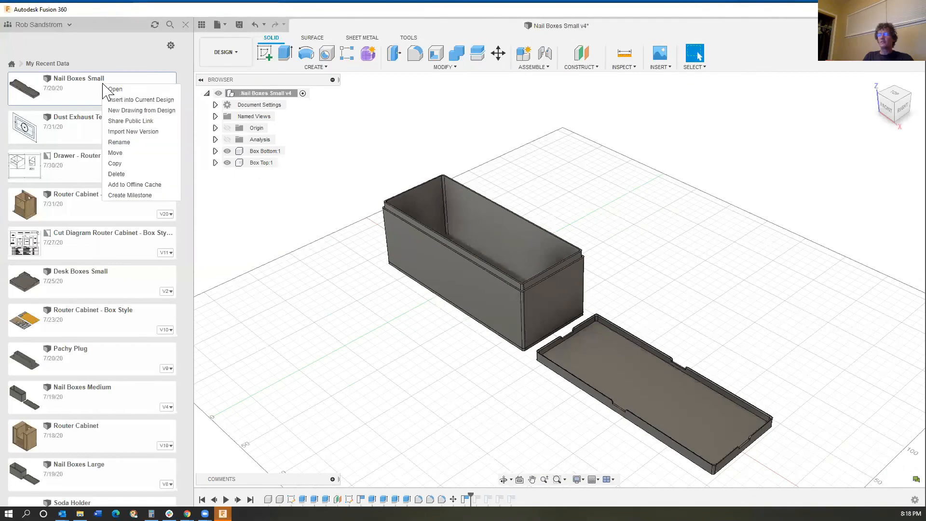
left_click(128, 120)
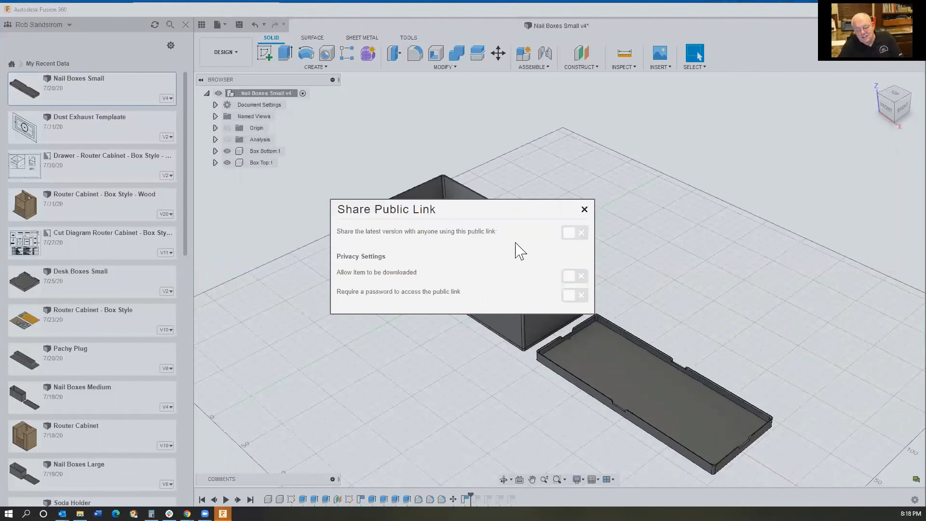
left_click(569, 234)
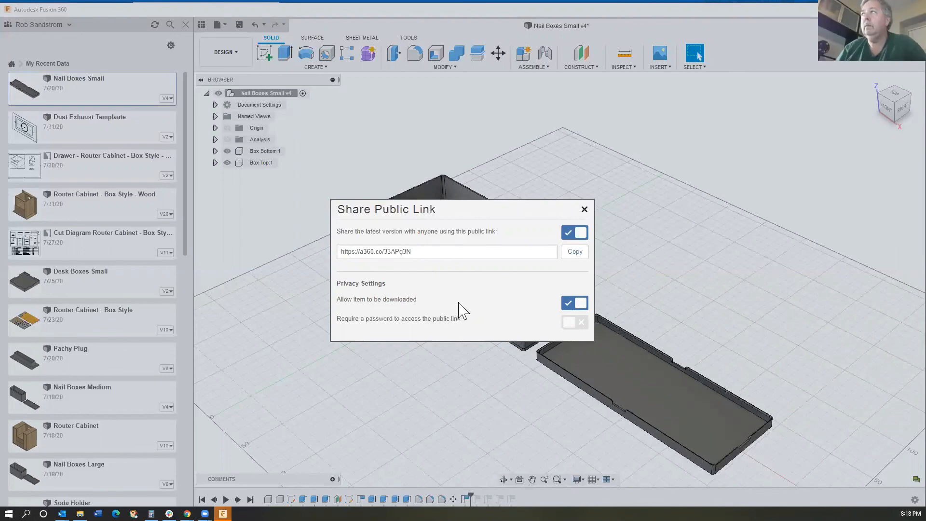
left_click(585, 209)
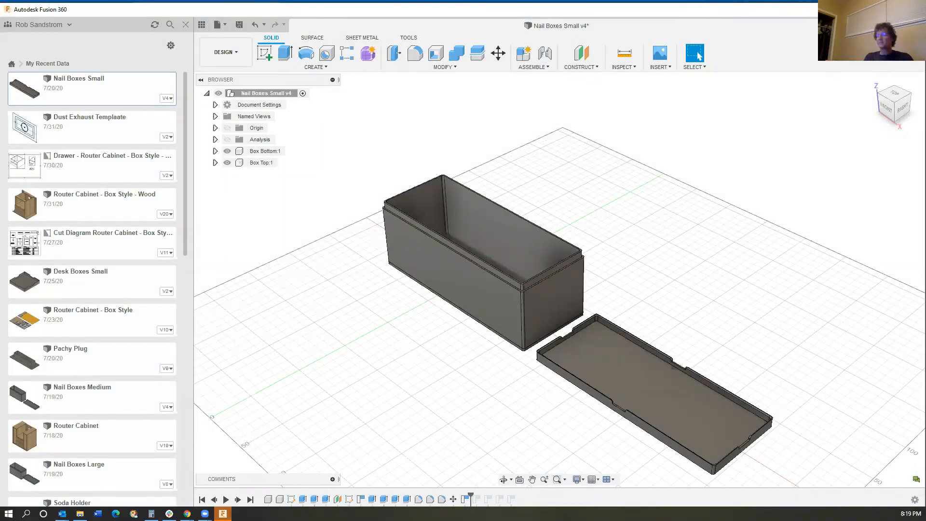
- Close the Nail Boxes Small design without saving its changes
left_click(826, 26)
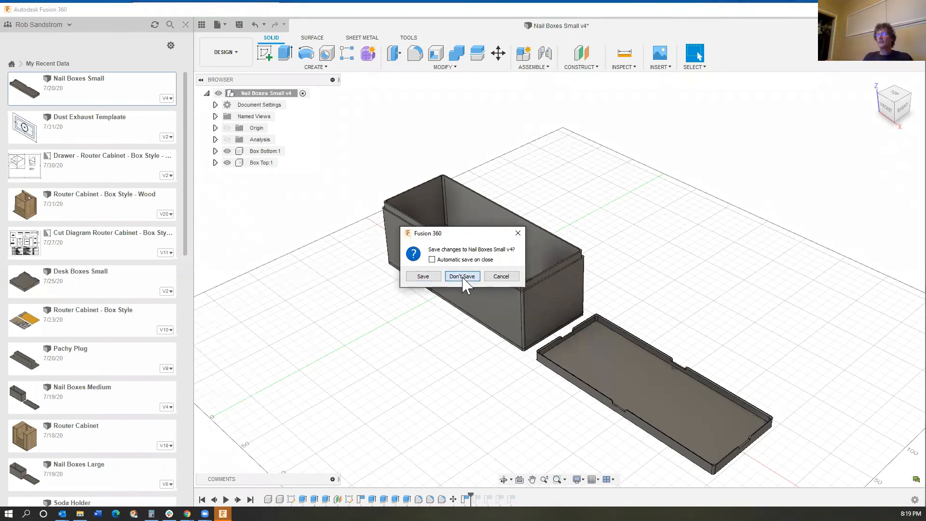
left_click(462, 277)
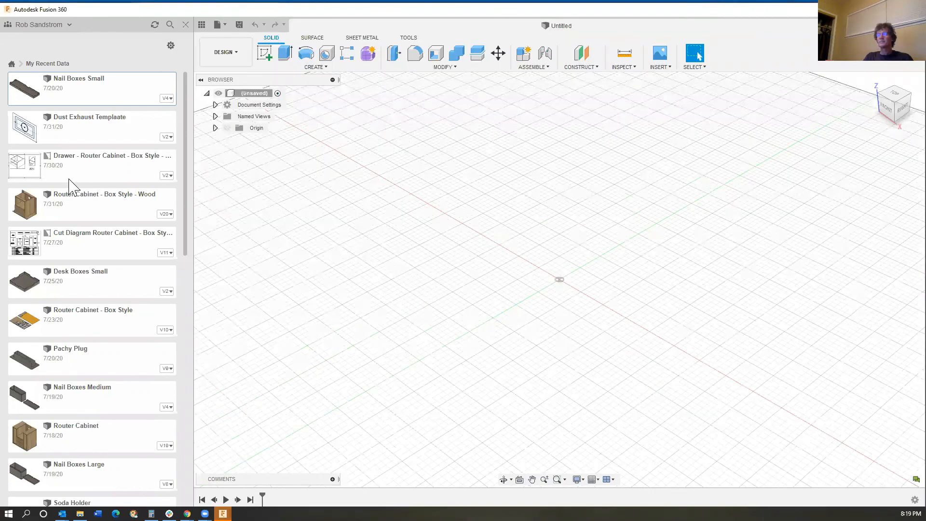
scroll(70, 186, "down", 3)
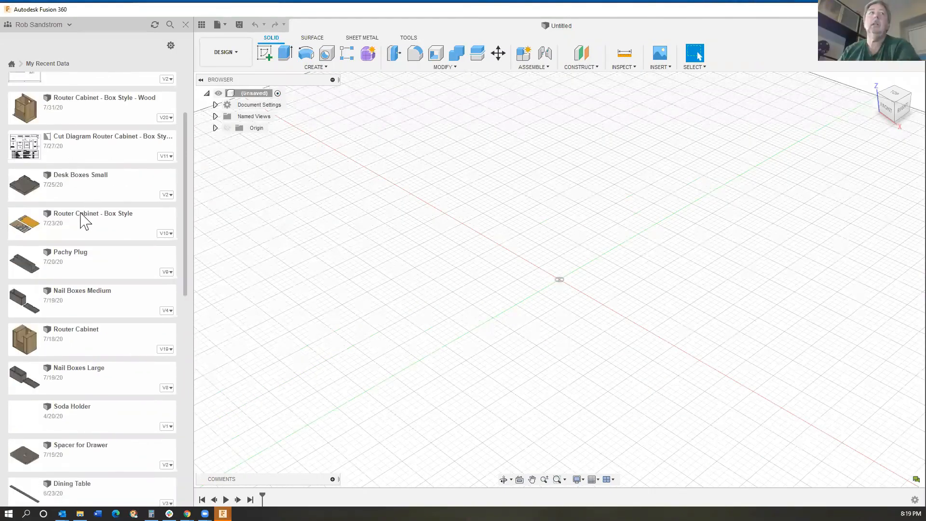